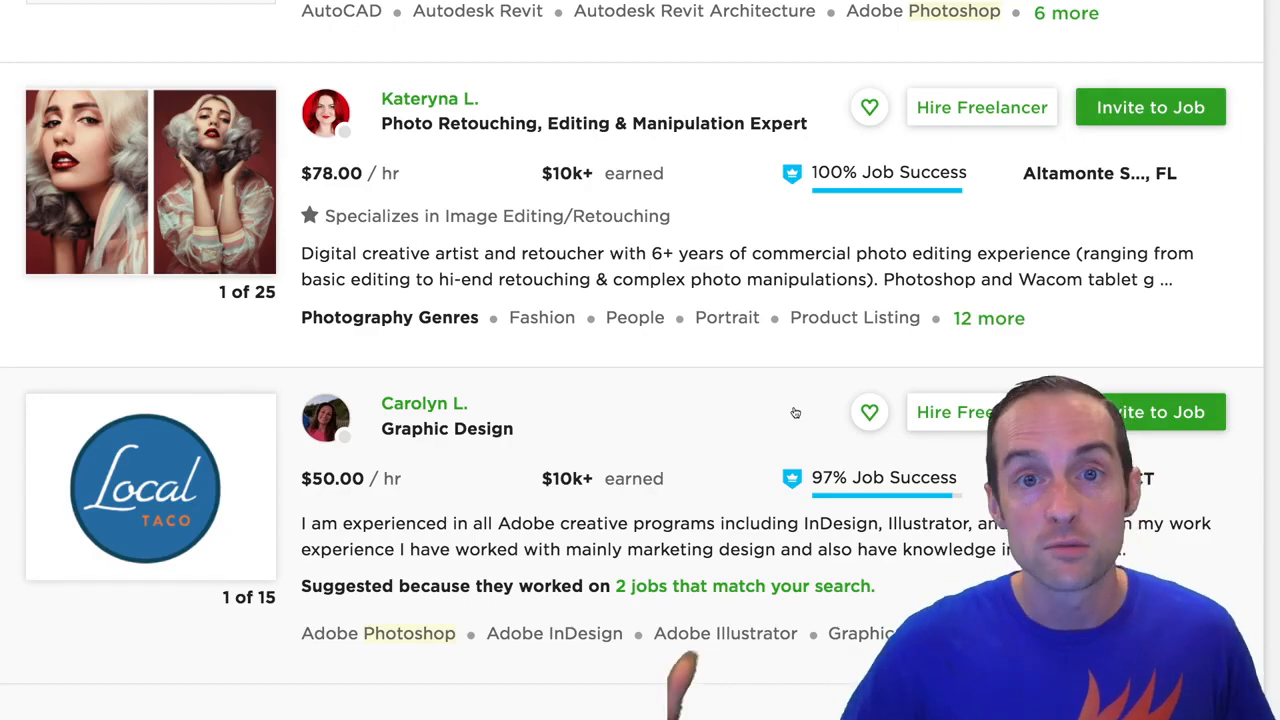
Step: Read through the course page for 27 Photoshop Projects for Busy Entrepreneurs and open the Master Bundle that includes it
{"action": "scroll", "coordinate": [758, 400], "scroll_direction": "down", "scroll_amount": 3}
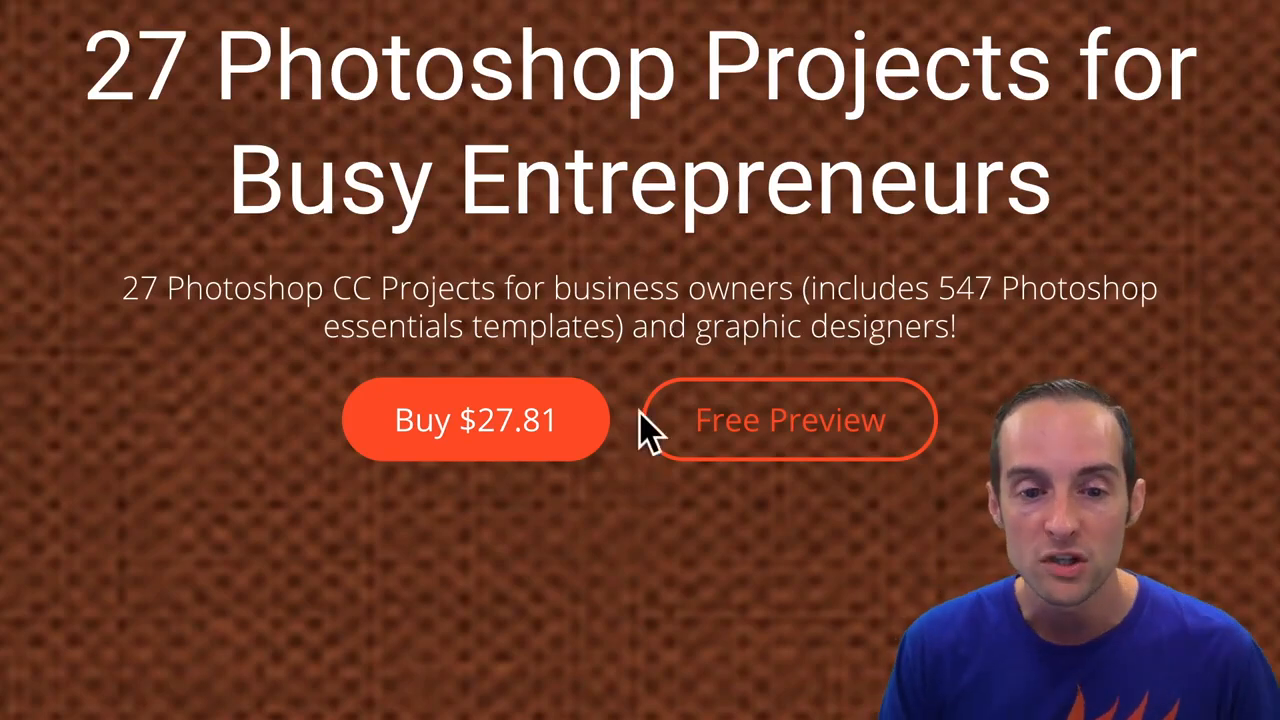
{"action": "scroll", "coordinate": [730, 395], "scroll_direction": "down", "scroll_amount": 5}
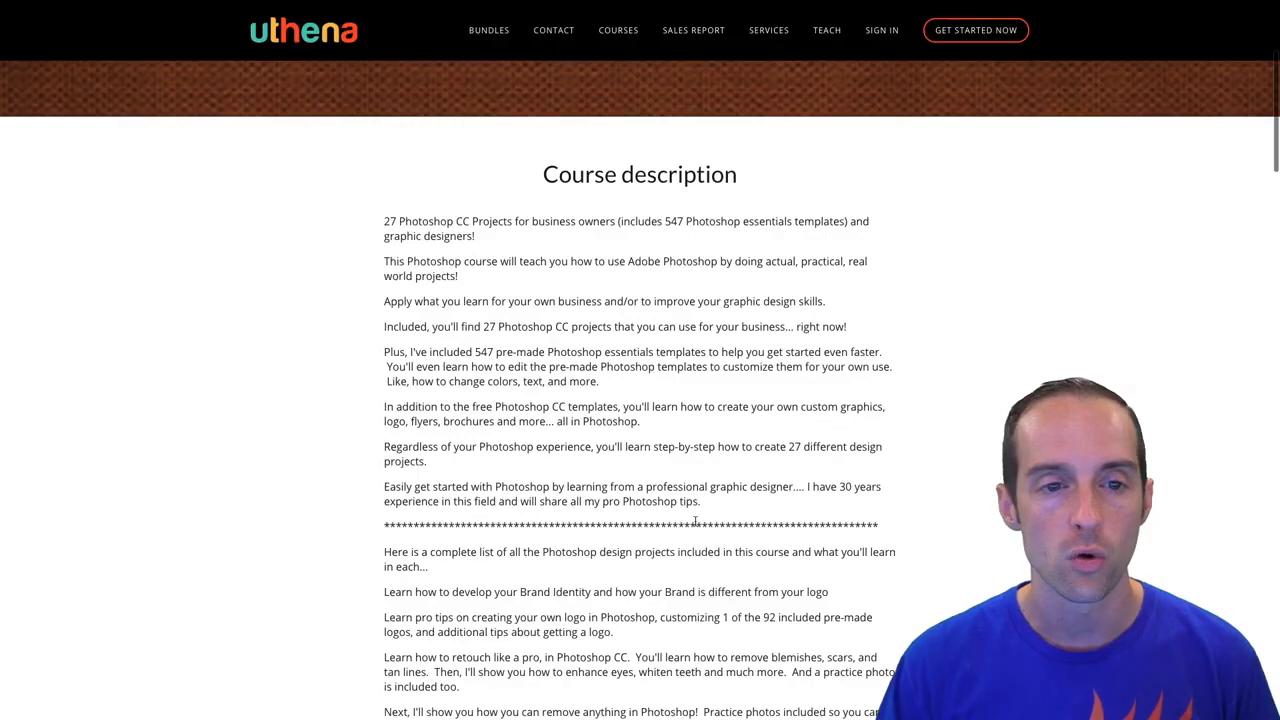
{"action": "scroll", "coordinate": [780, 430], "scroll_direction": "down", "scroll_amount": 20}
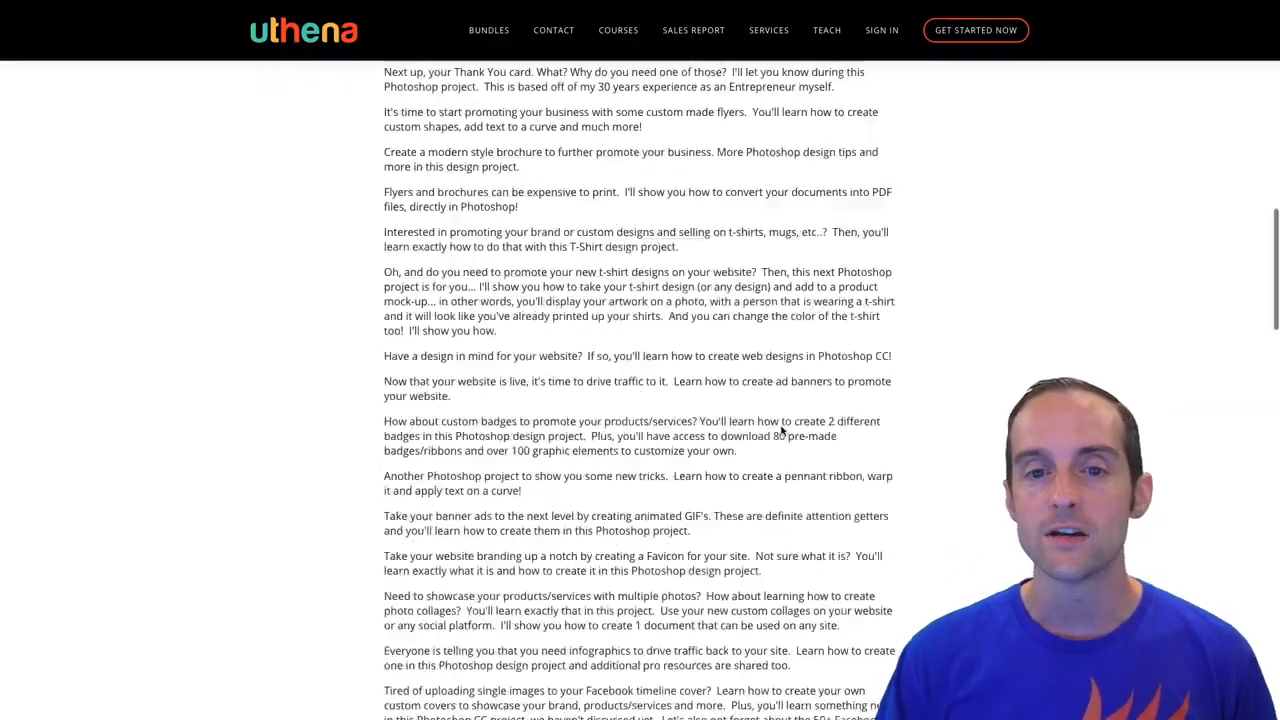
{"action": "scroll", "coordinate": [770, 432], "scroll_direction": "down", "scroll_amount": 3}
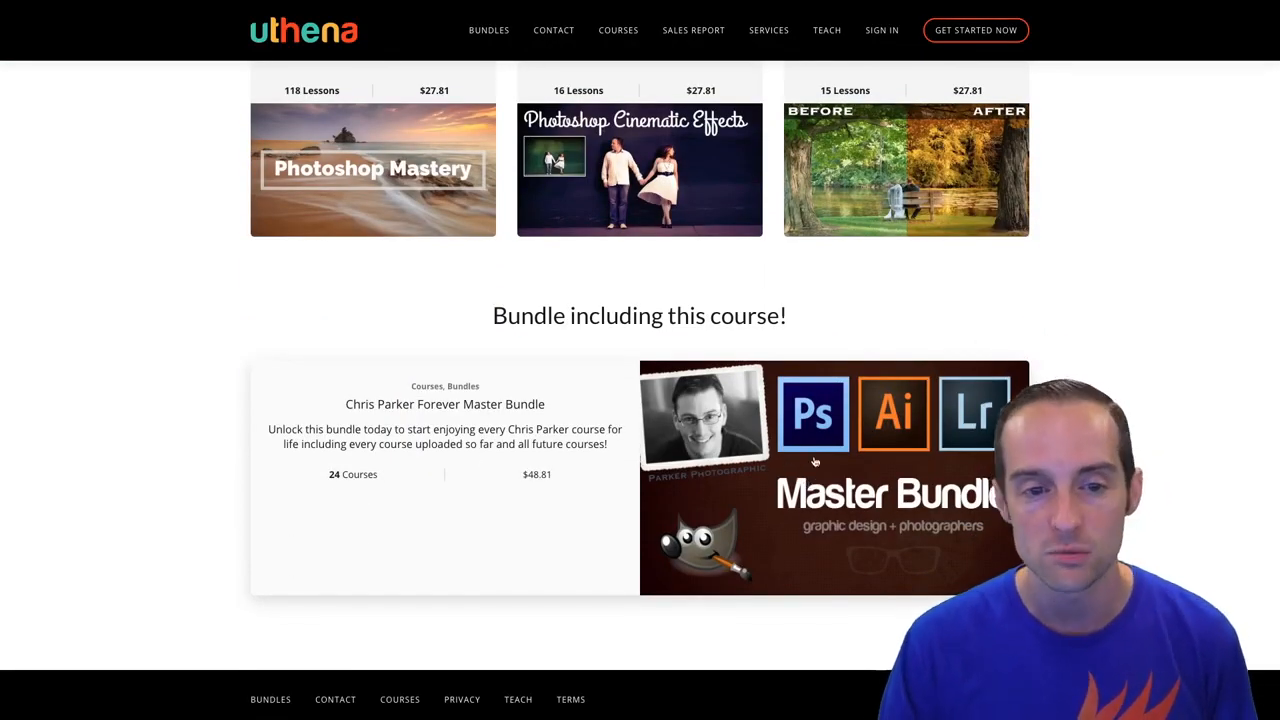
{"action": "left_click", "coordinate": [840, 467]}
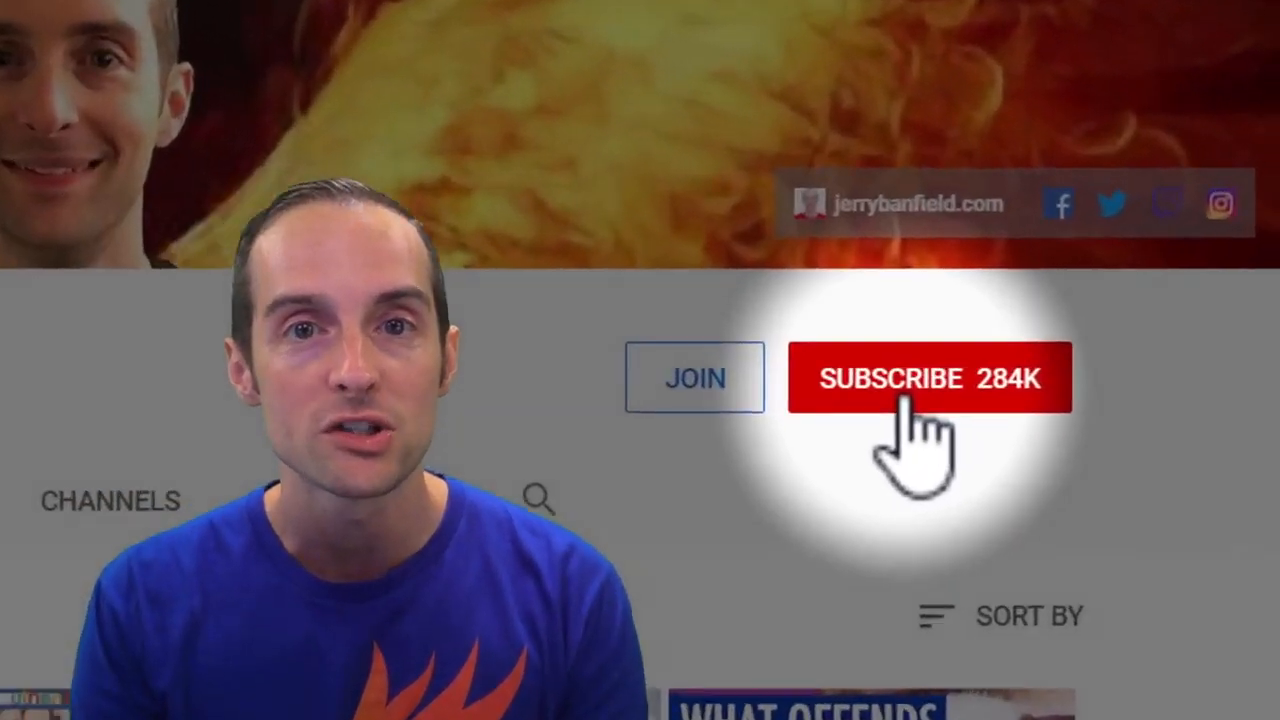
Step: Subscribe to the YouTube channel and open its notification setting
{"action": "left_click", "coordinate": [1000, 340]}
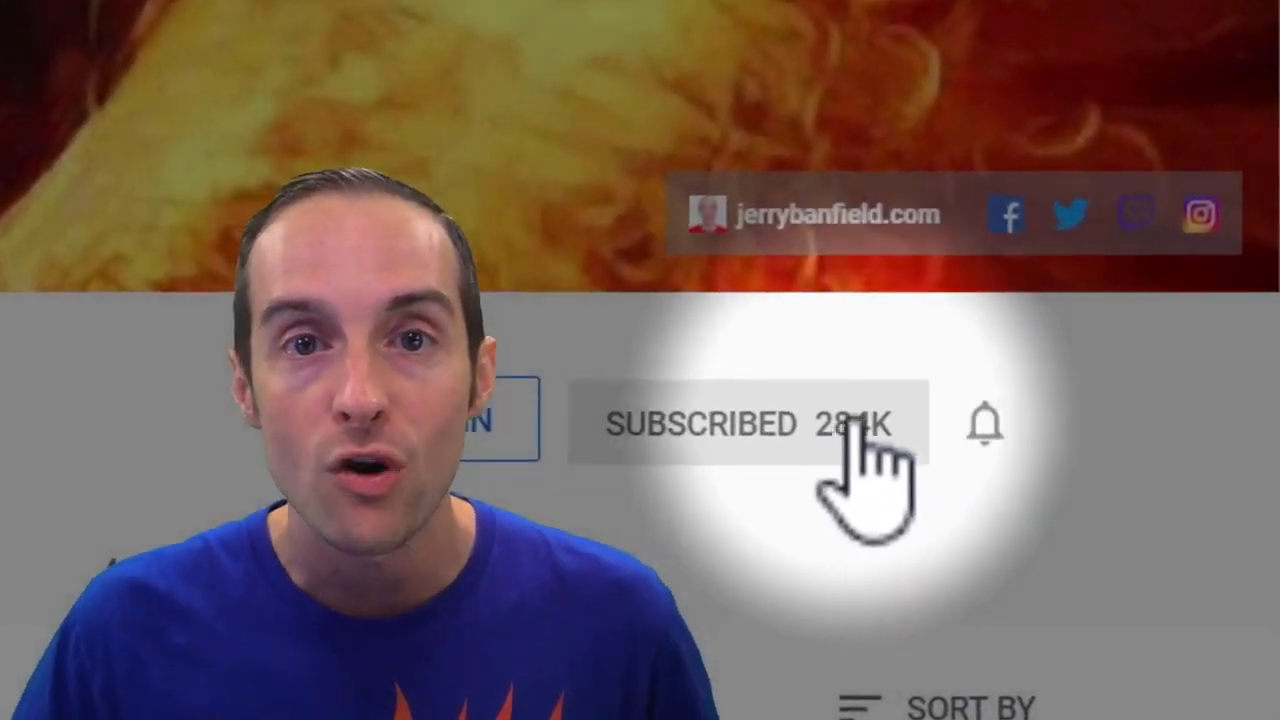
{"action": "left_click", "coordinate": [990, 430]}
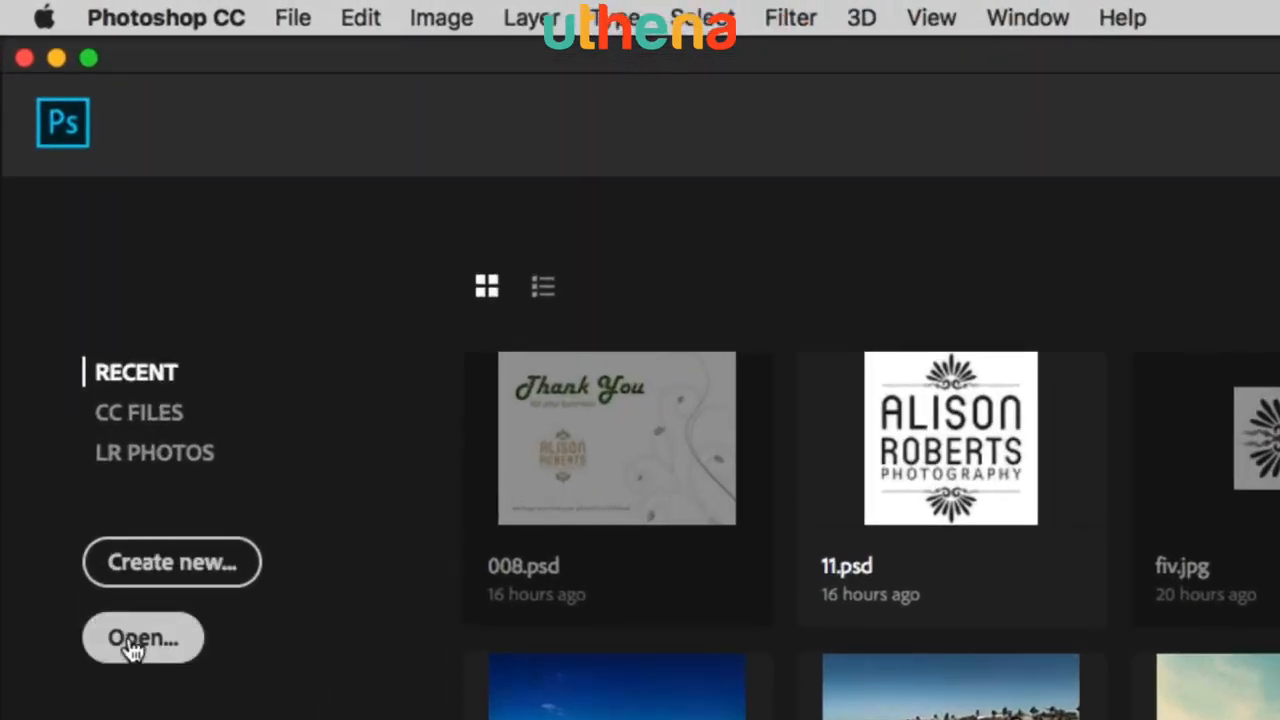
Step: Bring up the file browser for opening an existing image in Photoshop and dismiss it without choosing a file
{"action": "left_click", "coordinate": [150, 641]}
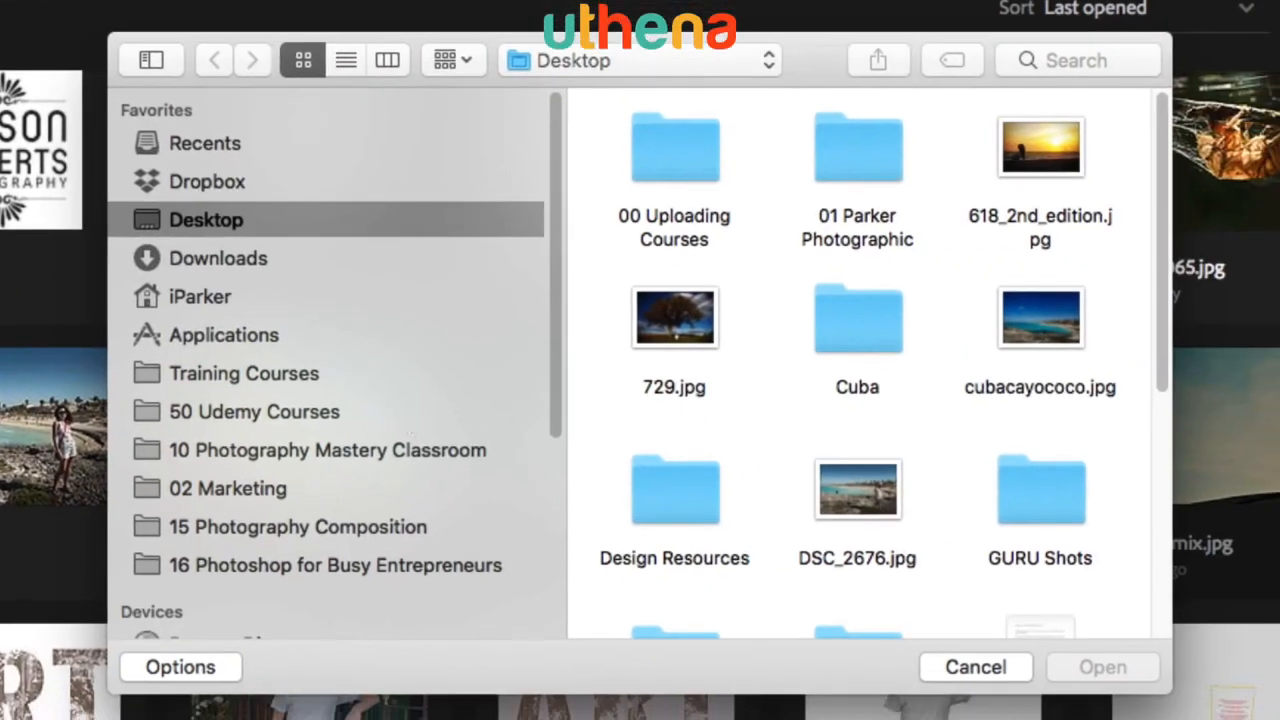
{"action": "left_click", "coordinate": [975, 667]}
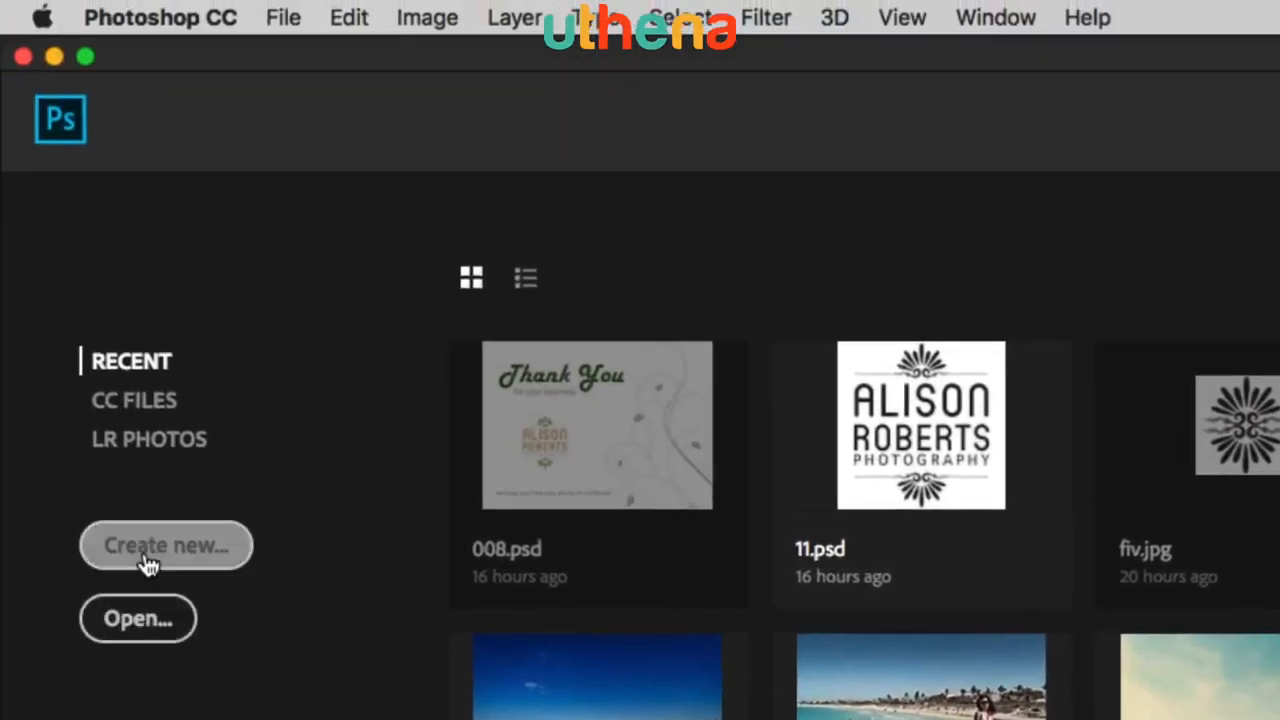
Step: Create a new 1600 × 900 pixel RGB document with a white background and its resolution set to 72 pixels/inch
{"action": "left_click", "coordinate": [65, 528]}
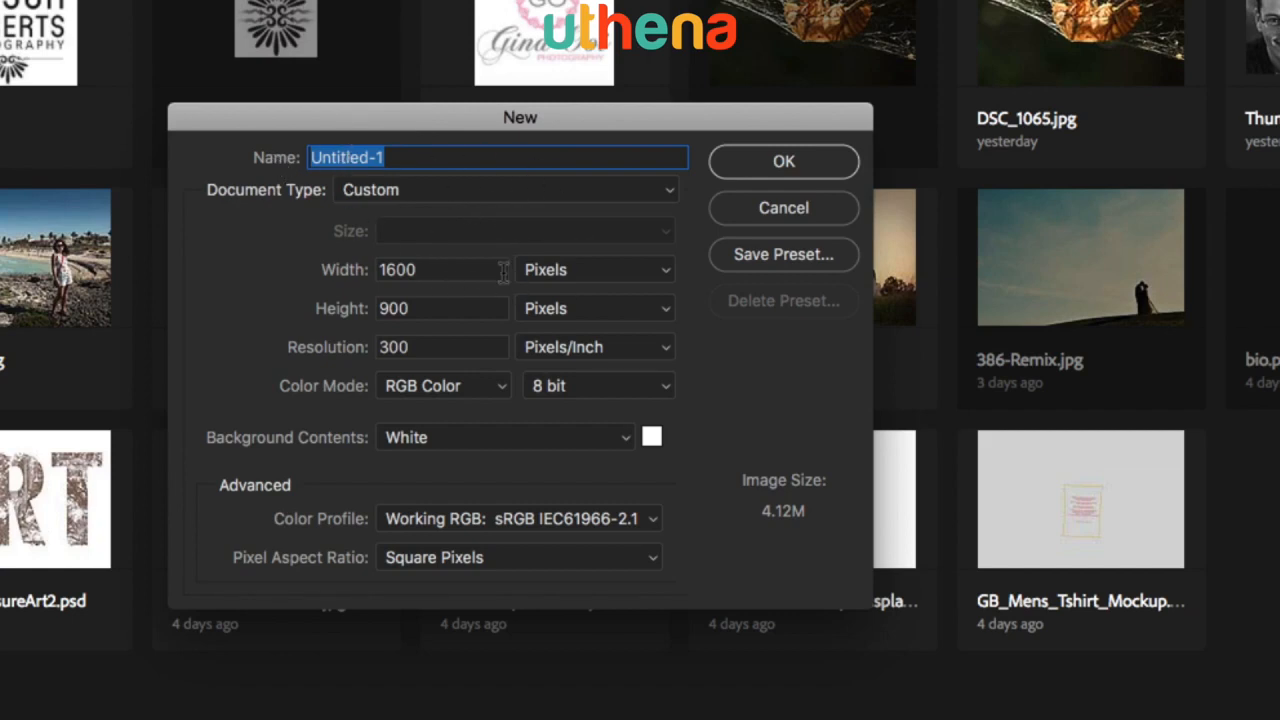
{"action": "left_click", "coordinate": [394, 272]}
{"action": "left_click", "coordinate": [393, 305]}
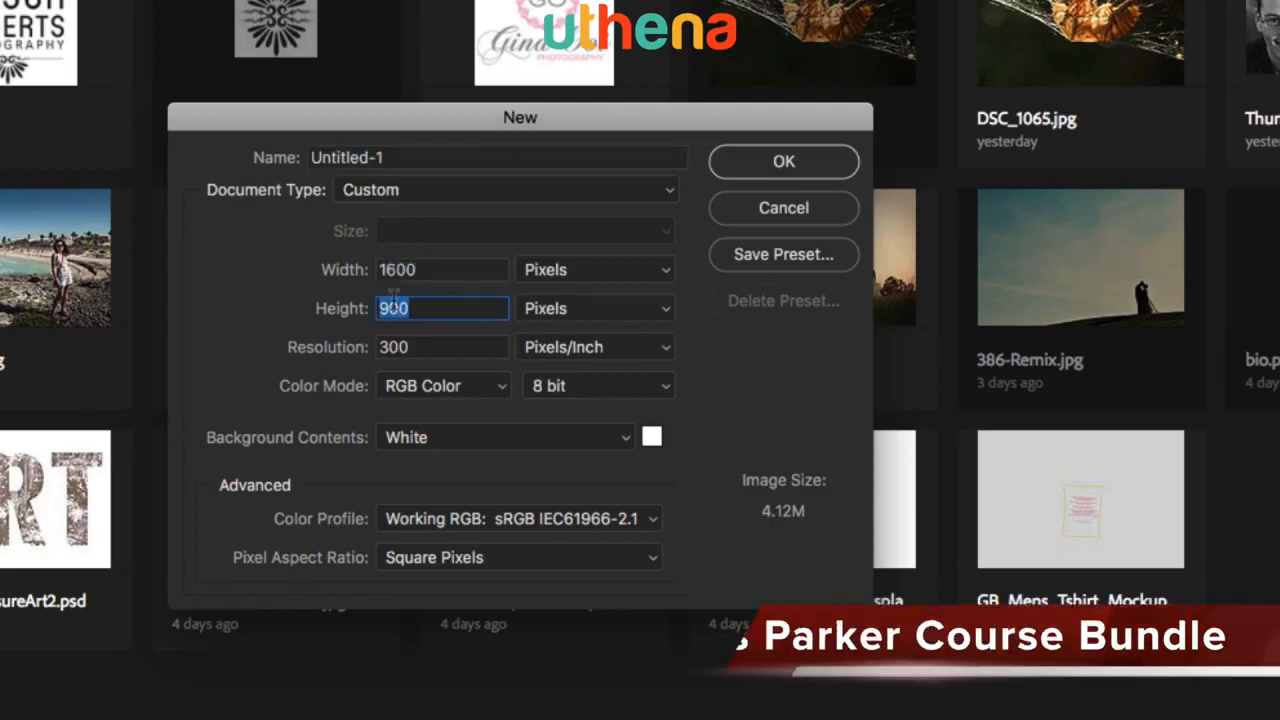
{"action": "left_click", "coordinate": [545, 273]}
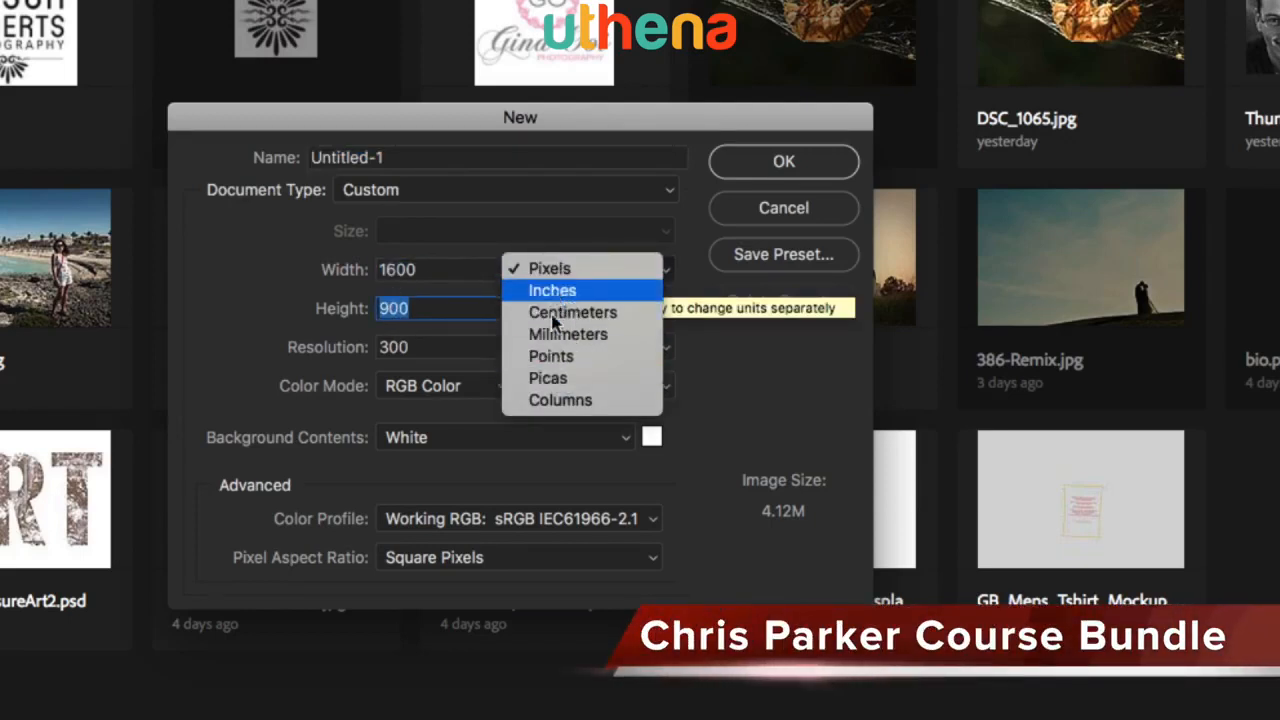
{"action": "left_click", "coordinate": [763, 380]}
{"action": "key", "text": "Tab"}
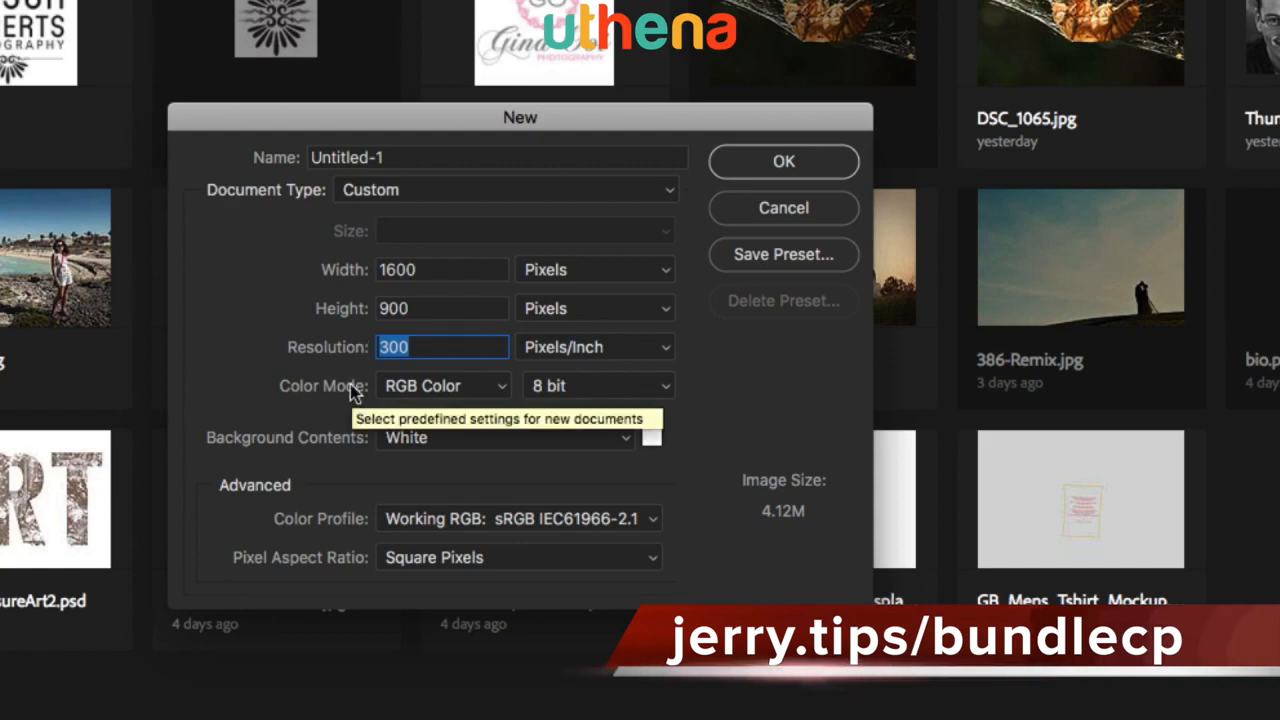
{"action": "type", "text": "7"}
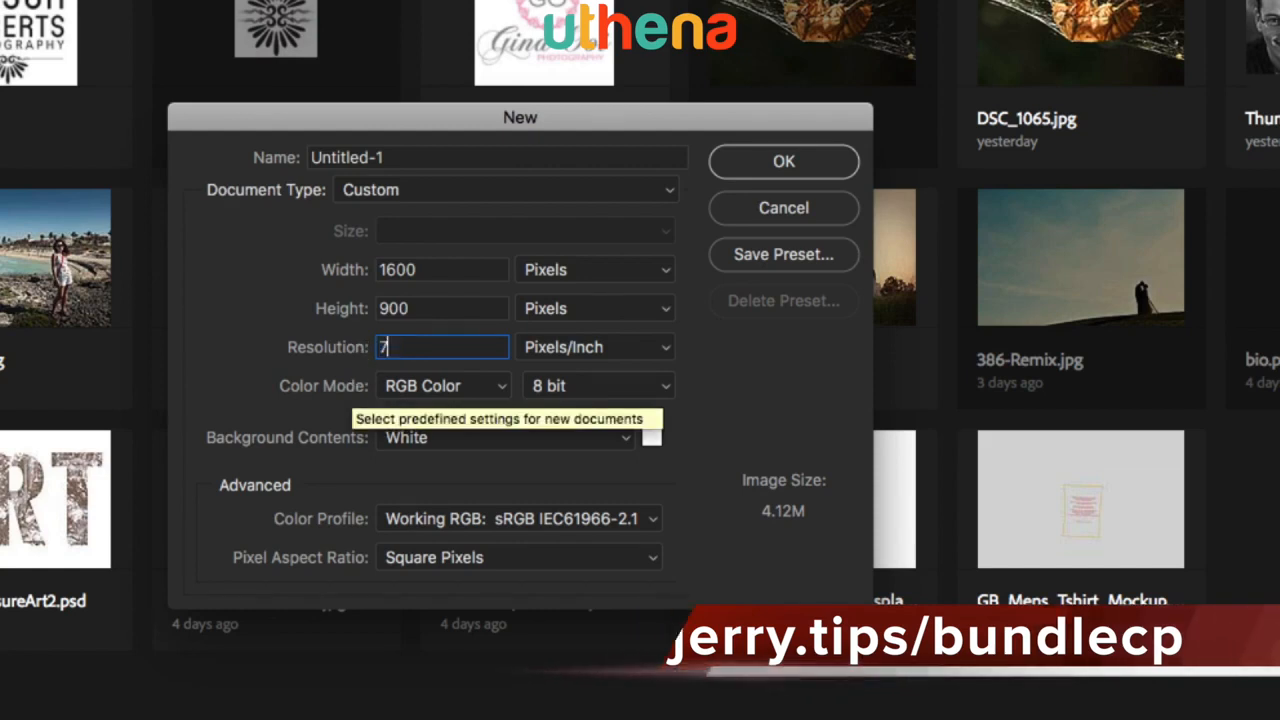
{"action": "type", "text": "2"}
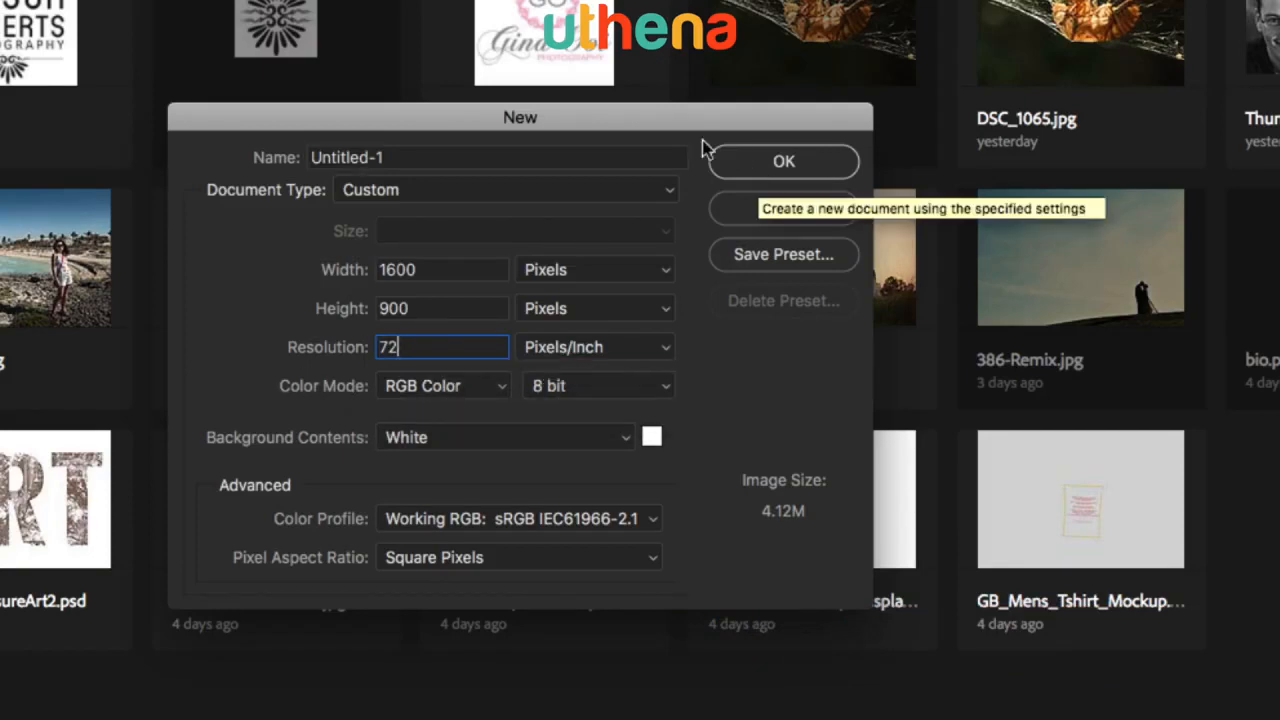
{"action": "left_click", "coordinate": [764, 161]}
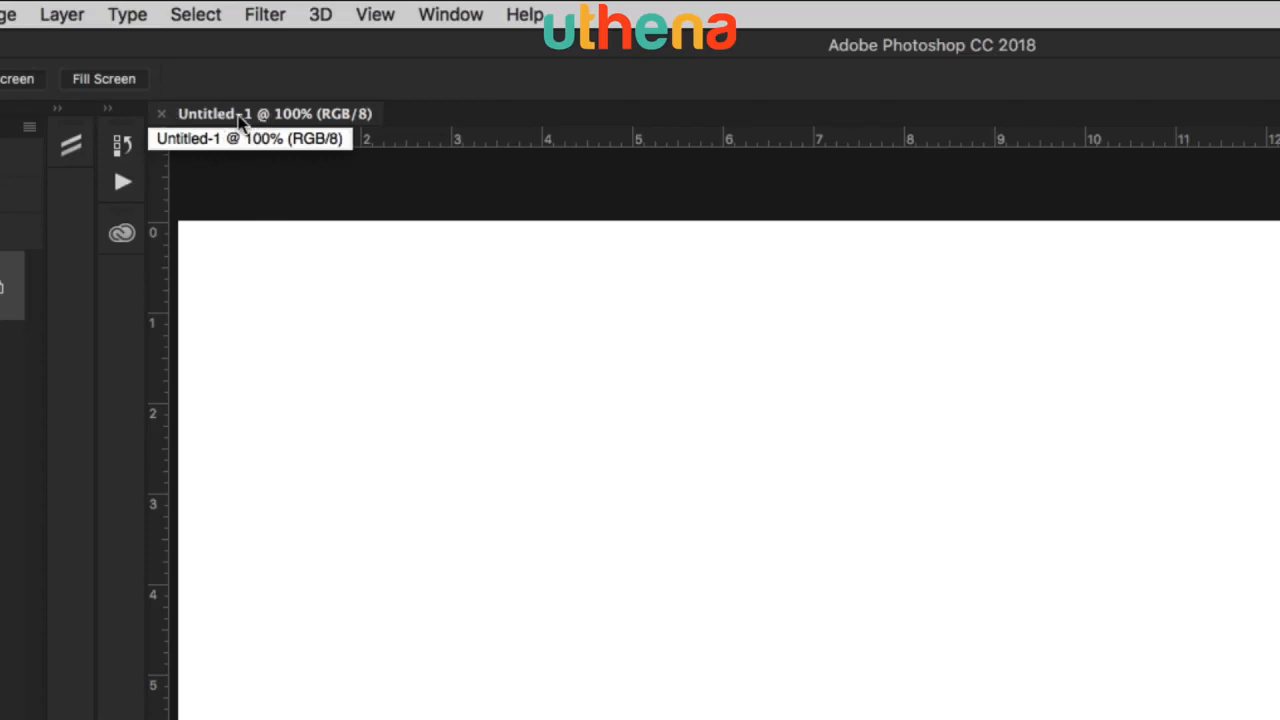
Step: Detach the new document into a floating window and dock it back into the workspace
{"action": "left_click_drag", "start_coordinate": [224, 117], "coordinate": [340, 574]}
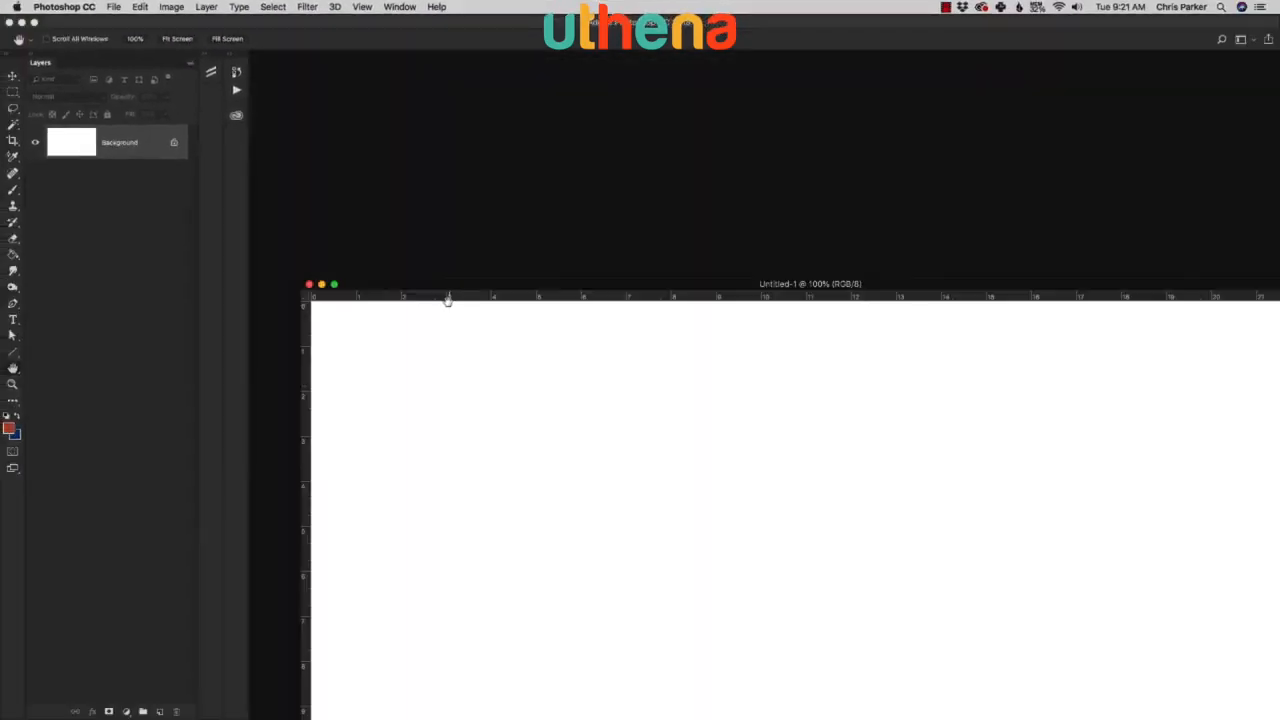
{"action": "left_click_drag", "start_coordinate": [445, 290], "coordinate": [276, 60]}
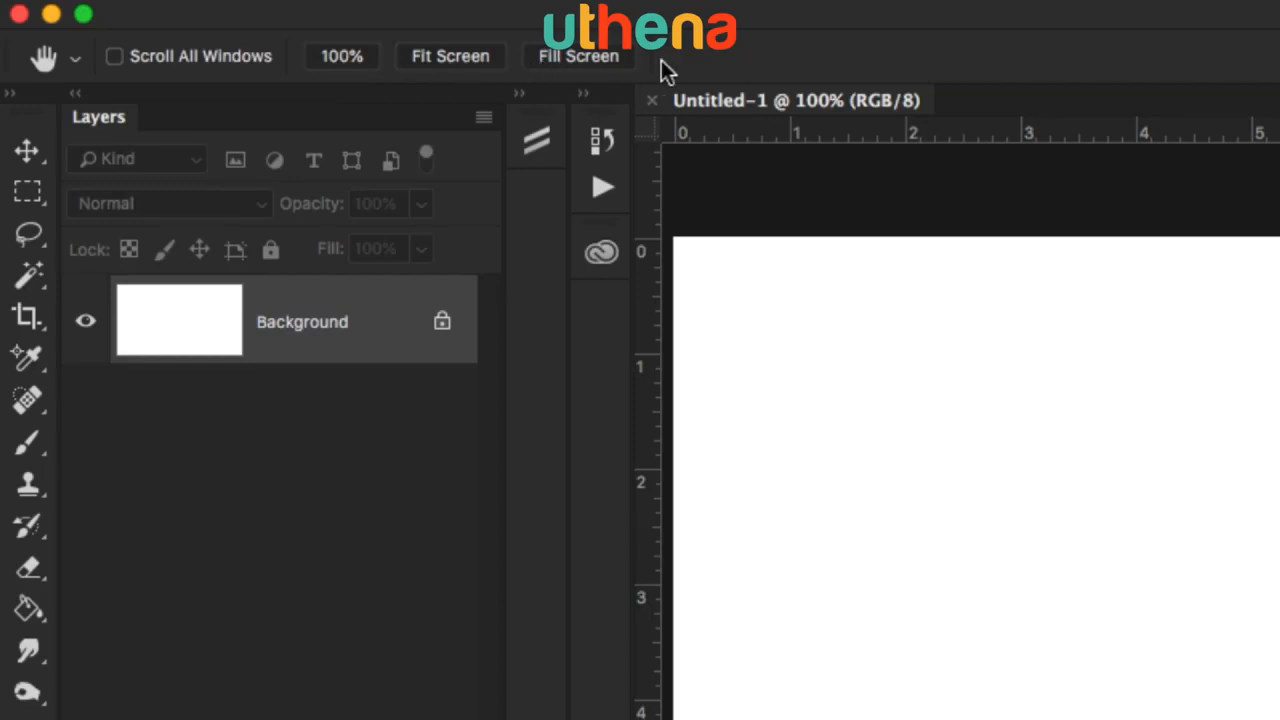
Step: Switch between the Type and Move tools to compare their tool options, and look at the File commands
{"action": "key", "text": "t"}
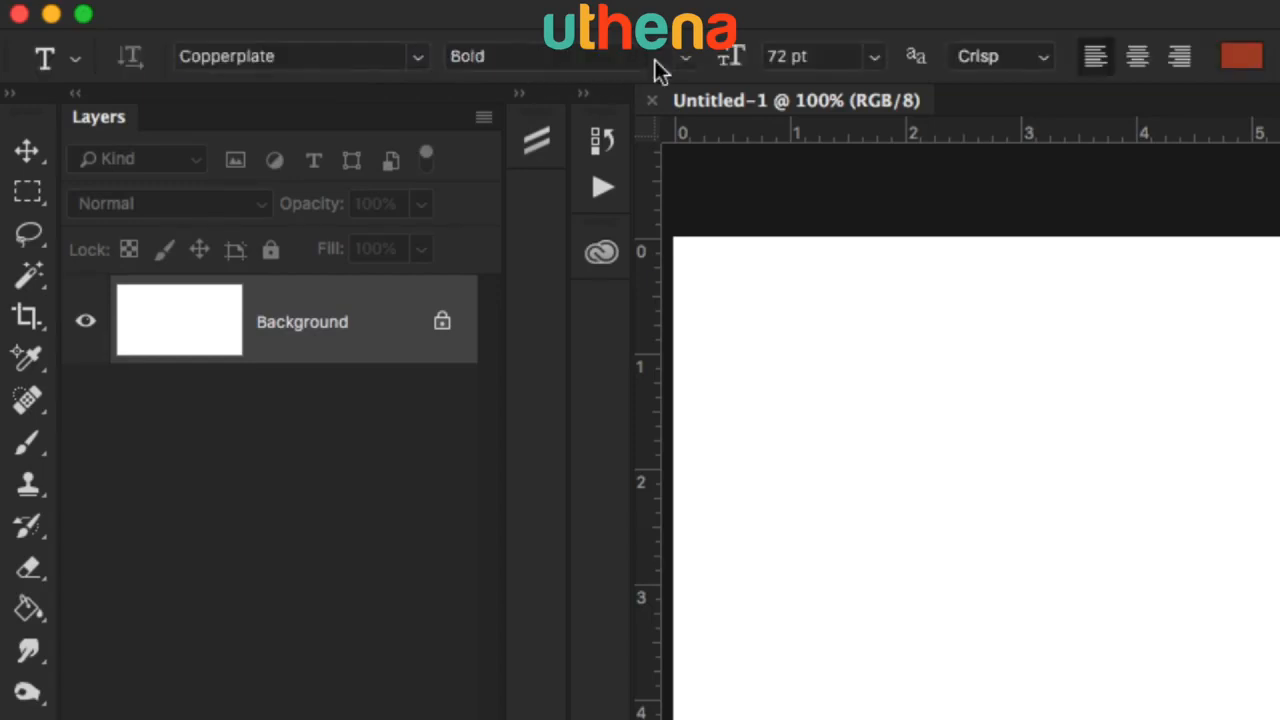
{"action": "key", "text": "v"}
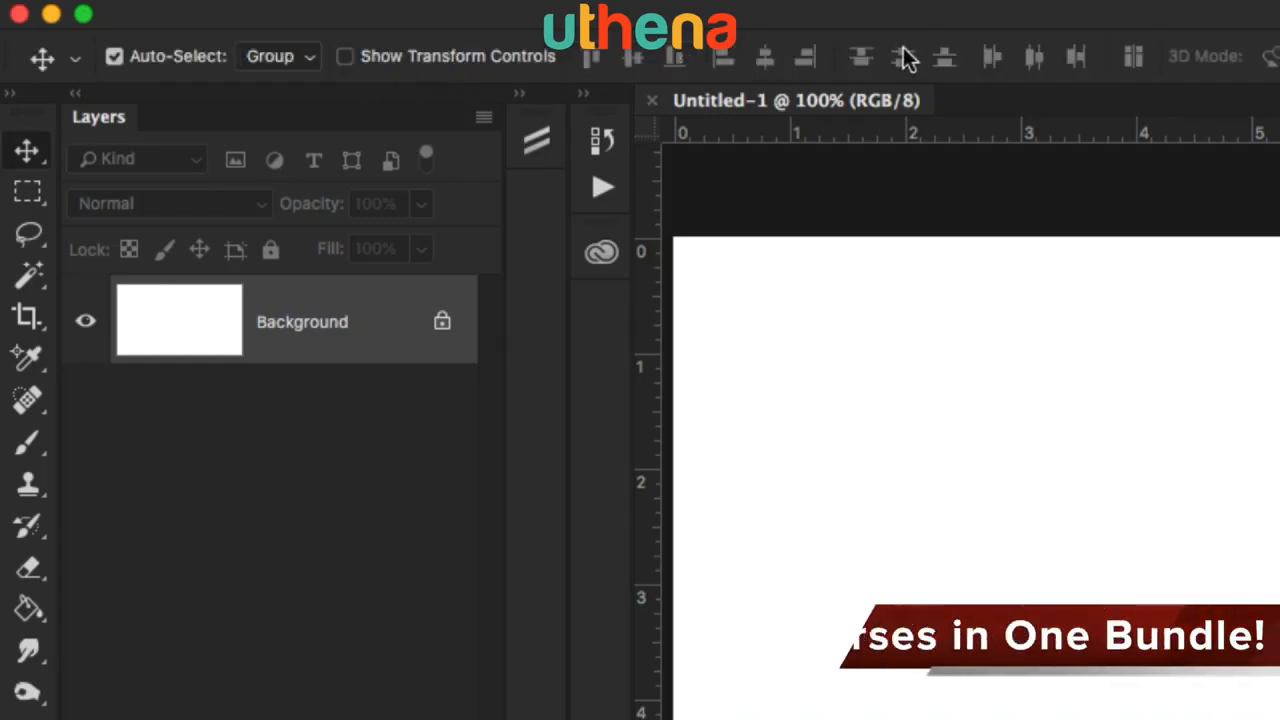
{"action": "key", "text": "t"}
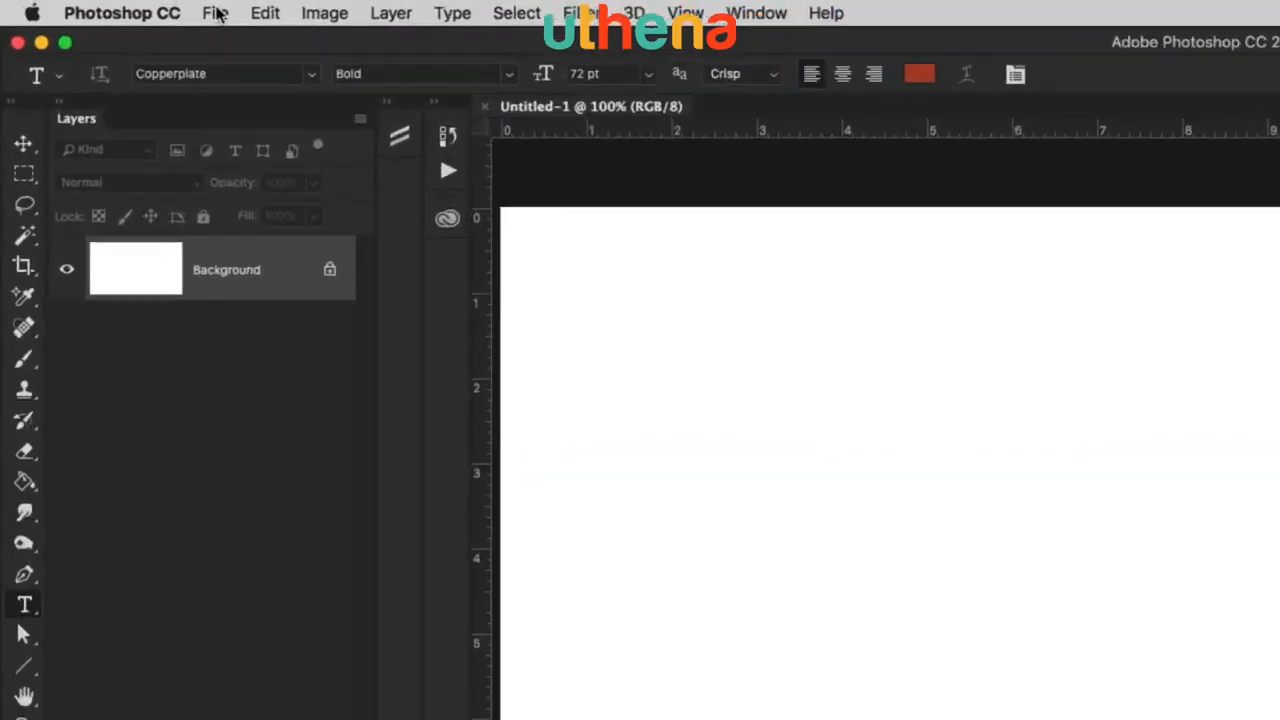
{"action": "left_click", "coordinate": [114, 7]}
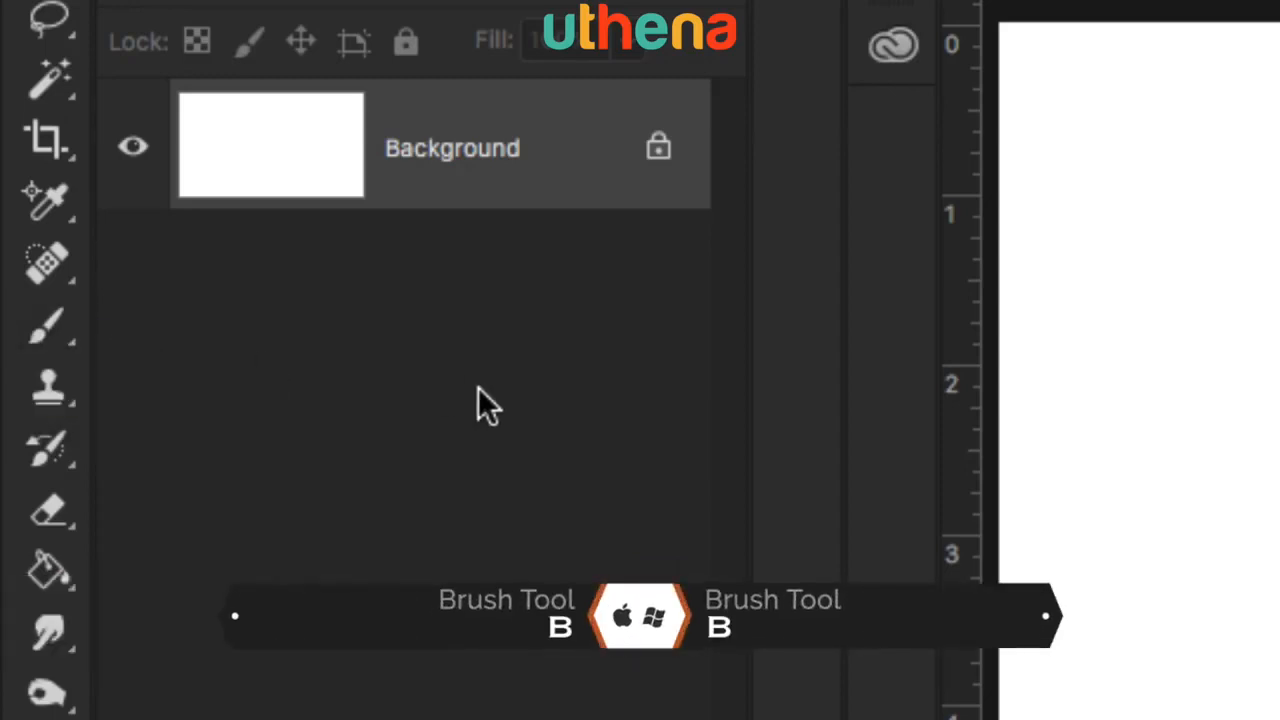
Step: Show the hidden tools grouped with the Brush, Clone Stamp and Magic Wand tools, leaving the Magic Wand active
{"action": "right_click", "coordinate": [55, 337]}
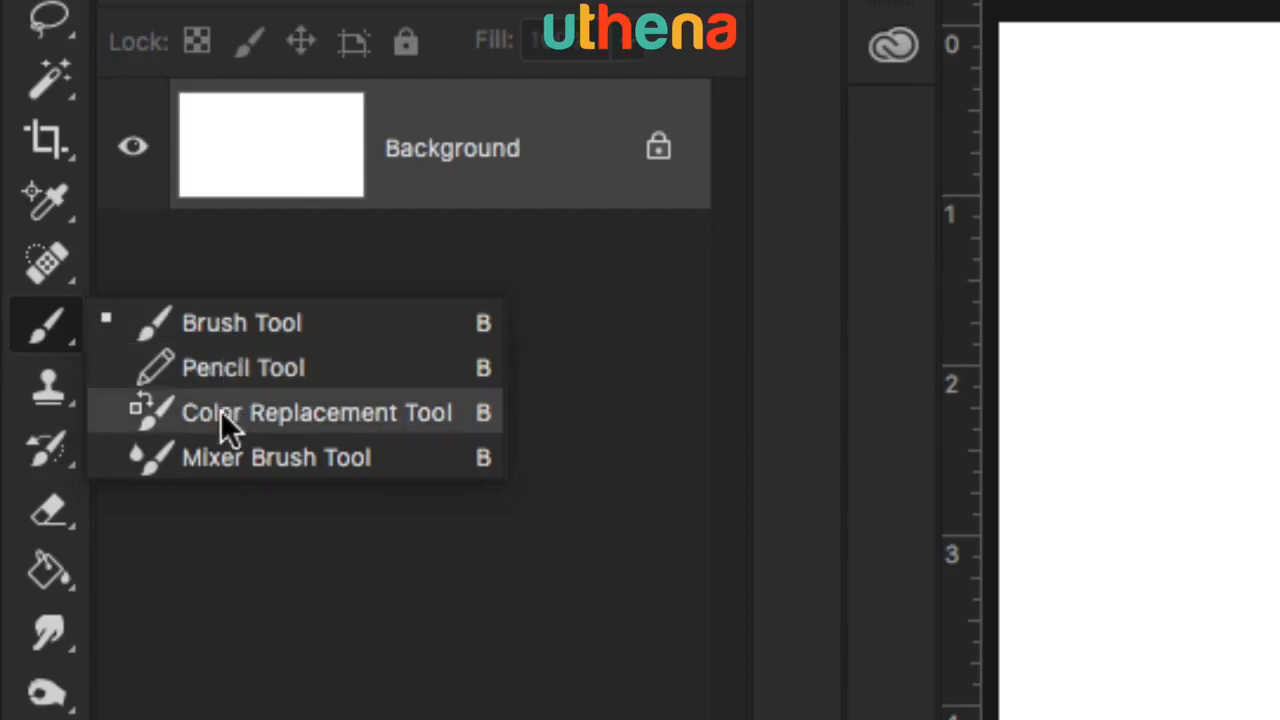
{"action": "left_click", "coordinate": [37, 398]}
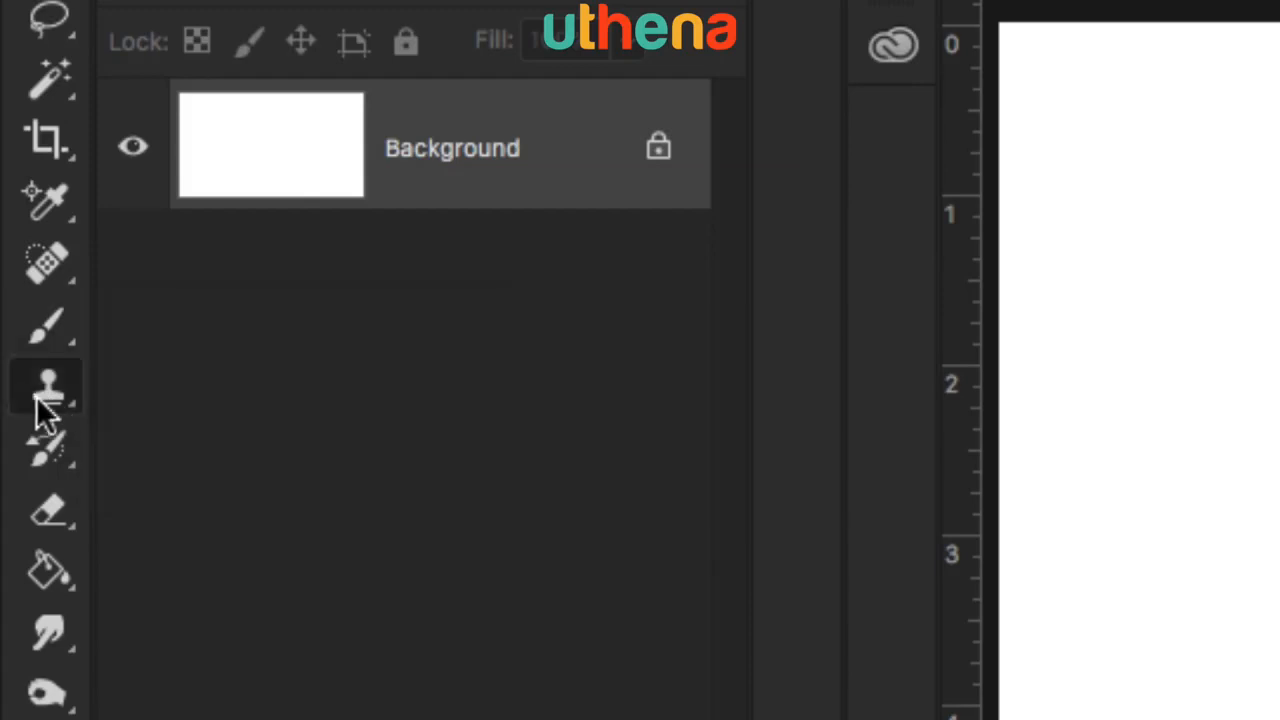
{"action": "right_click", "coordinate": [46, 386]}
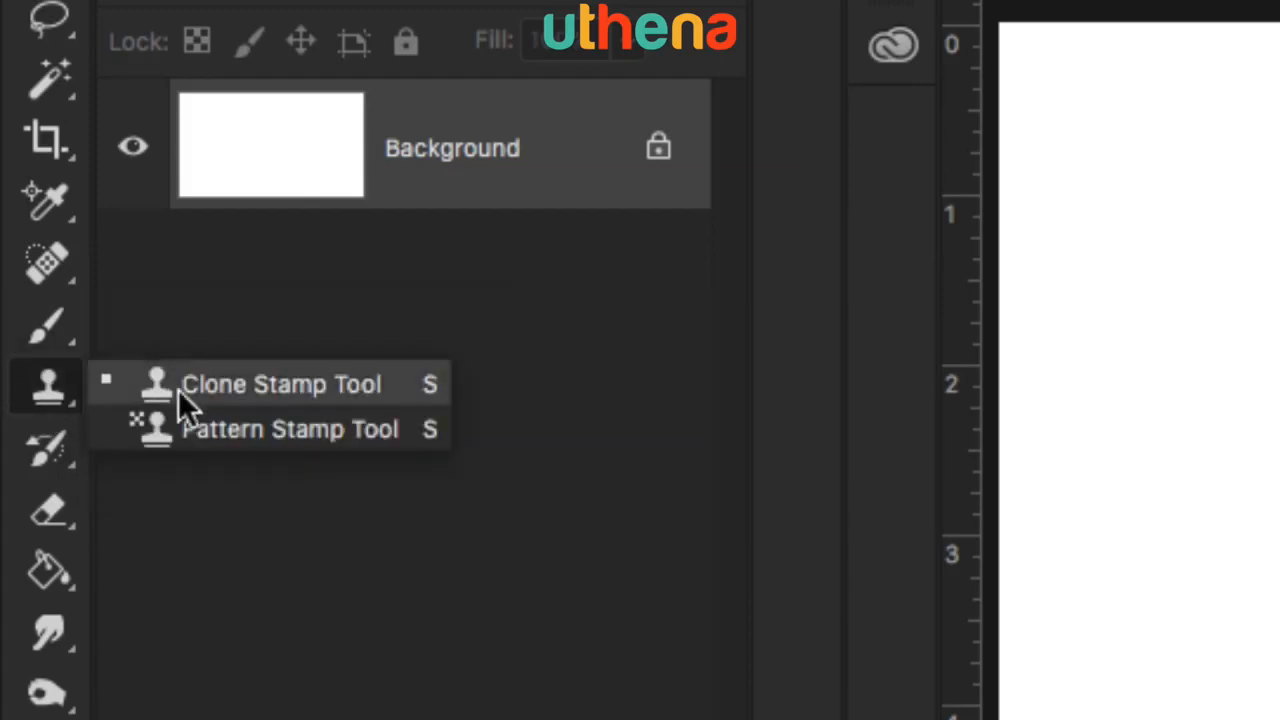
{"action": "left_click", "coordinate": [46, 398]}
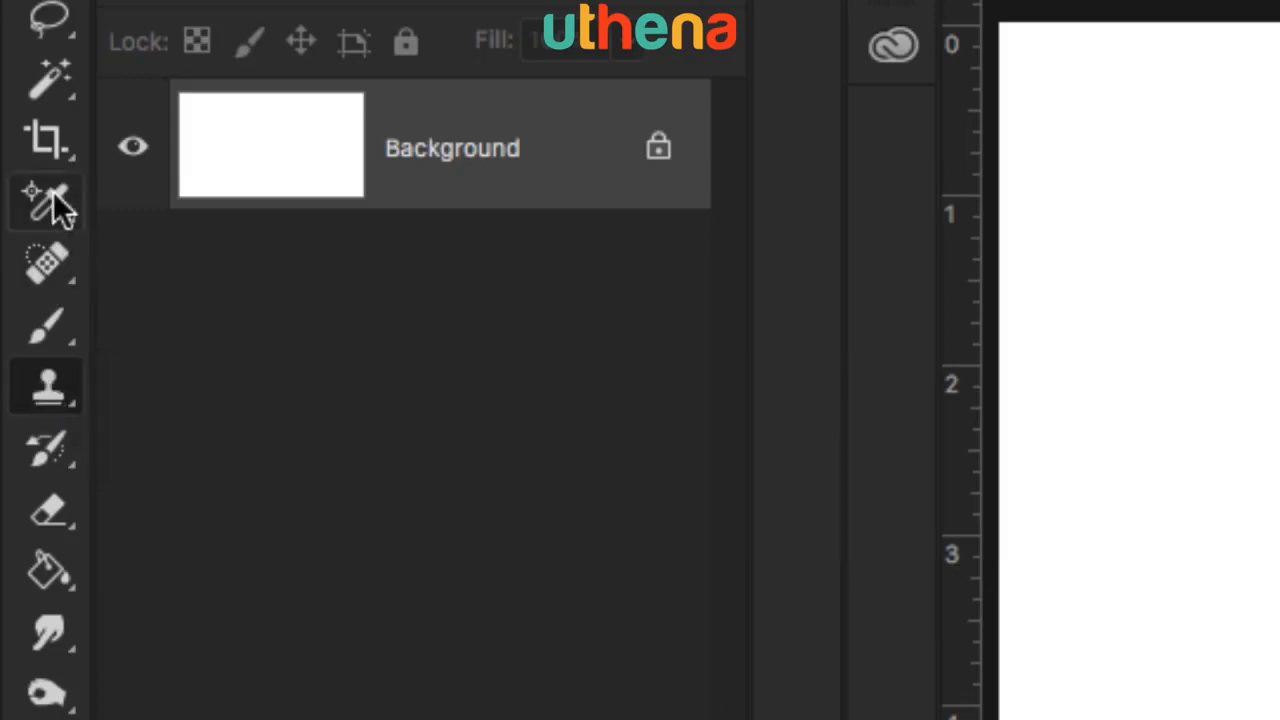
{"action": "left_click", "coordinate": [55, 84]}
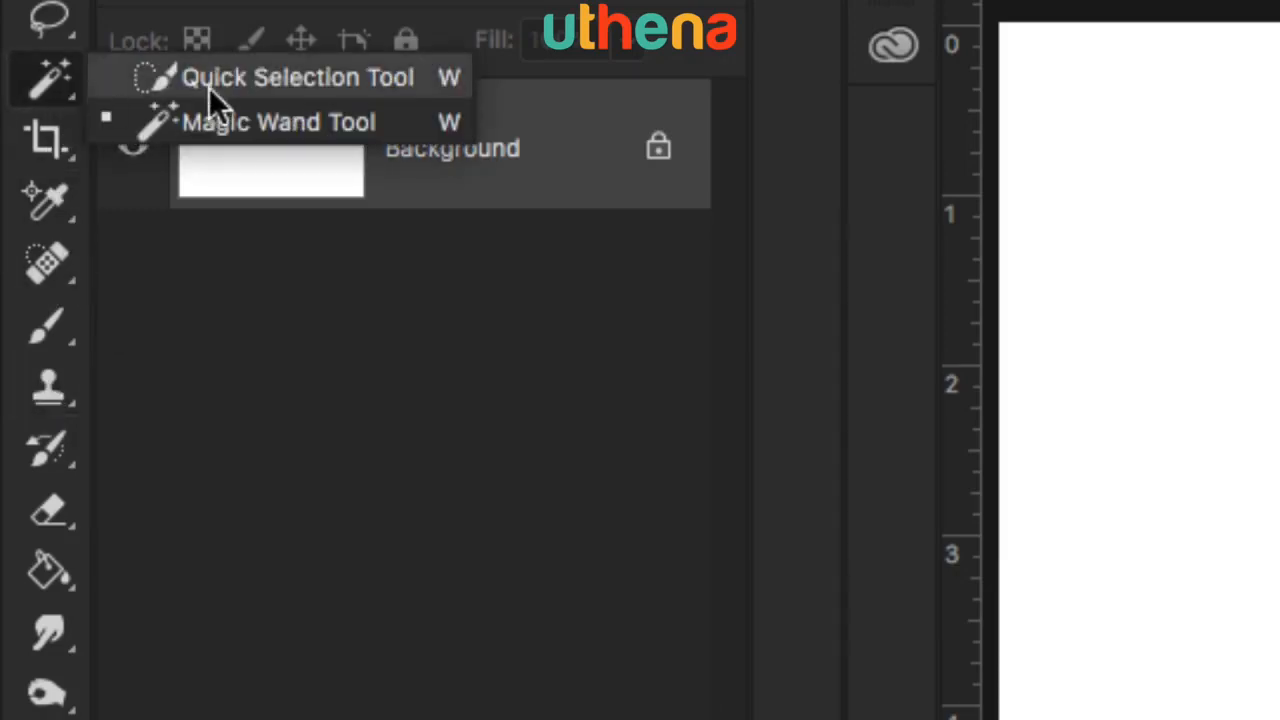
{"action": "left_click", "coordinate": [53, 87]}
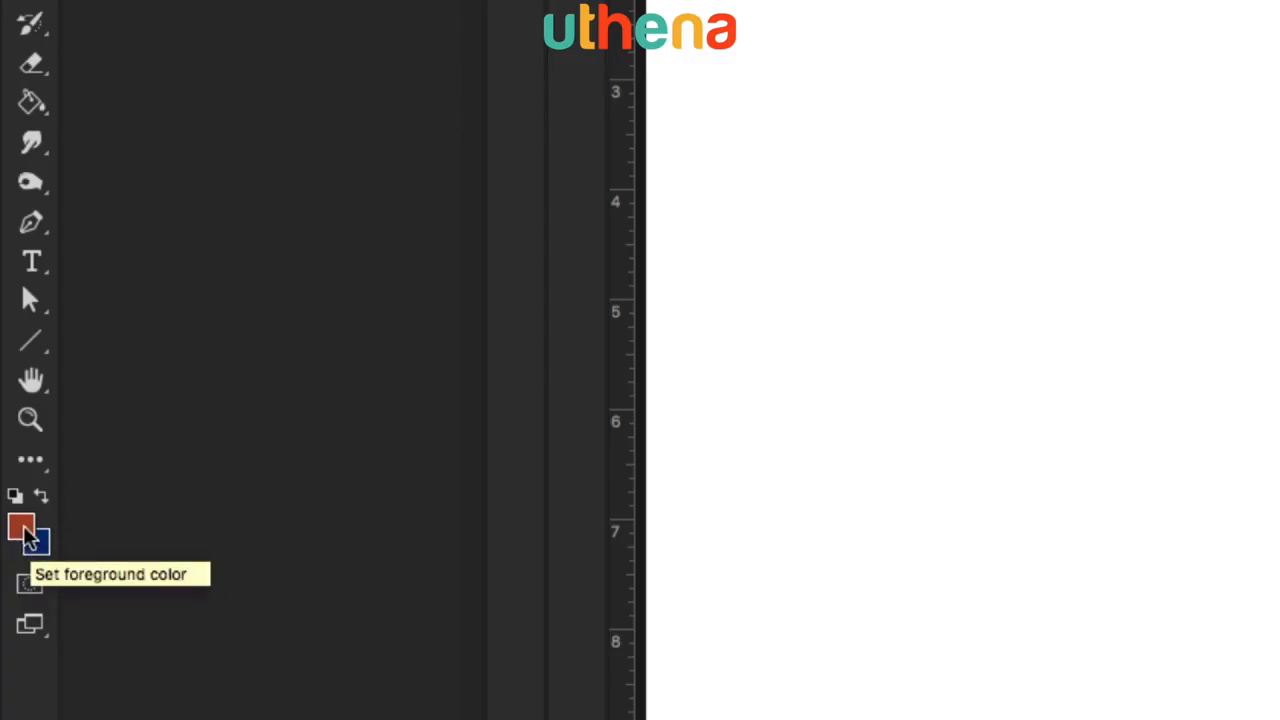
Step: Try the lighter orange e97b5c as the foreground color in the Color Picker and discard the change
{"action": "left_click", "coordinate": [28, 535]}
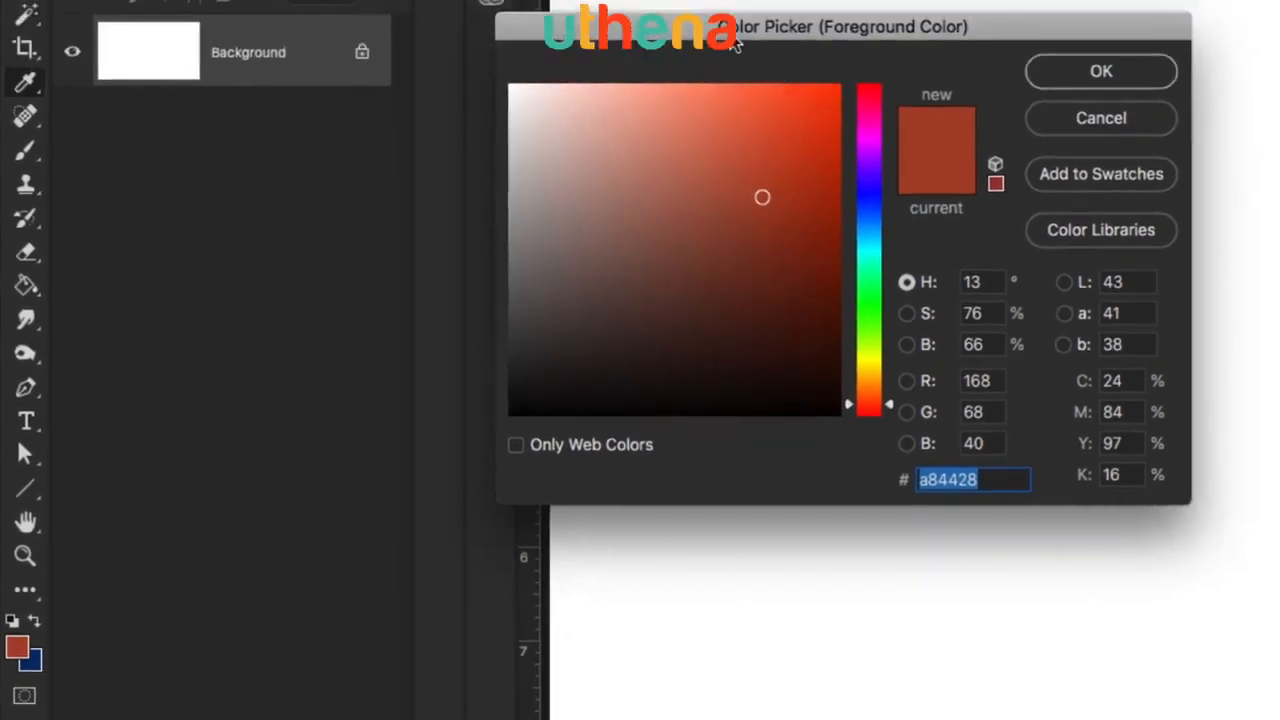
{"action": "left_click_drag", "start_coordinate": [714, 32], "coordinate": [307, 236]}
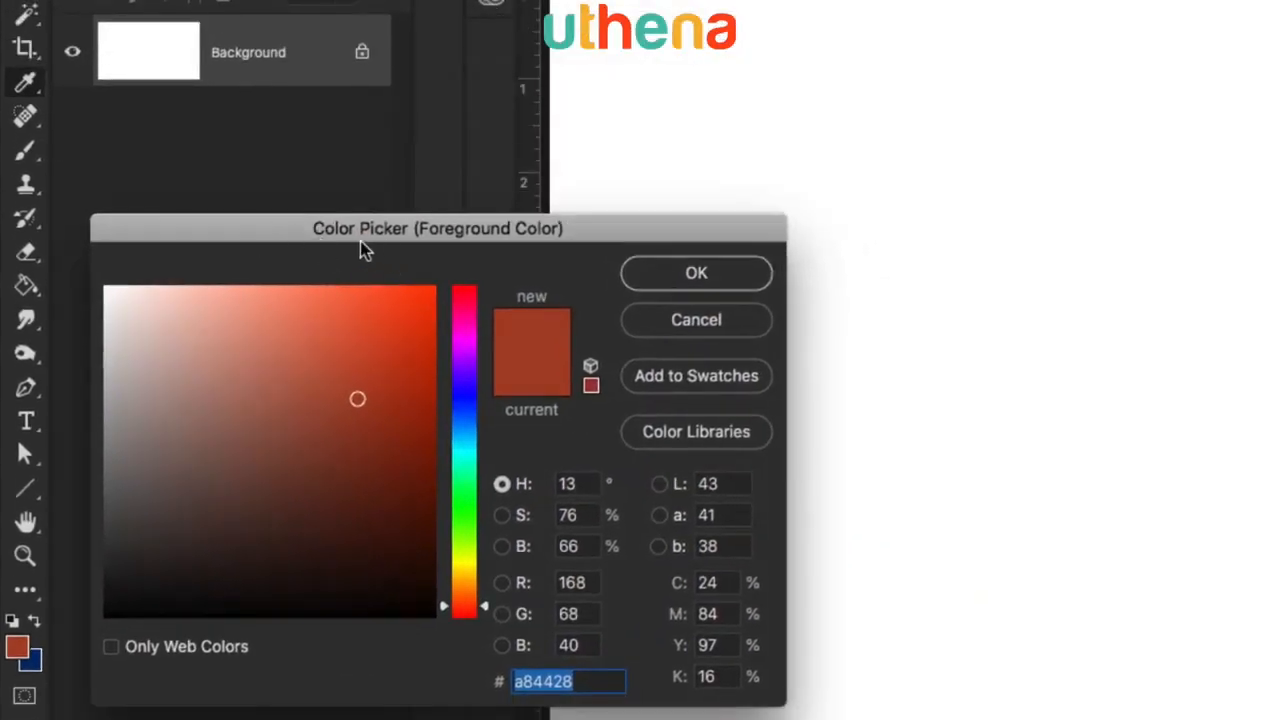
{"action": "left_click", "coordinate": [304, 314]}
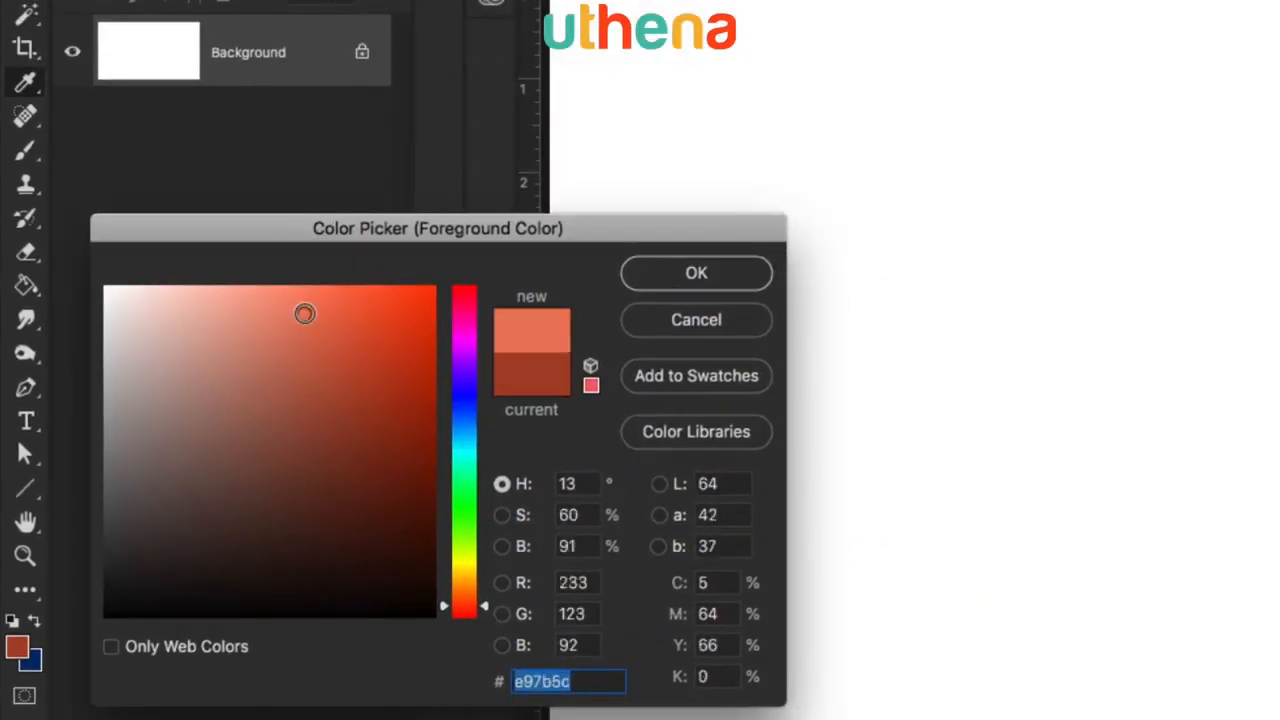
{"action": "left_click", "coordinate": [676, 320]}
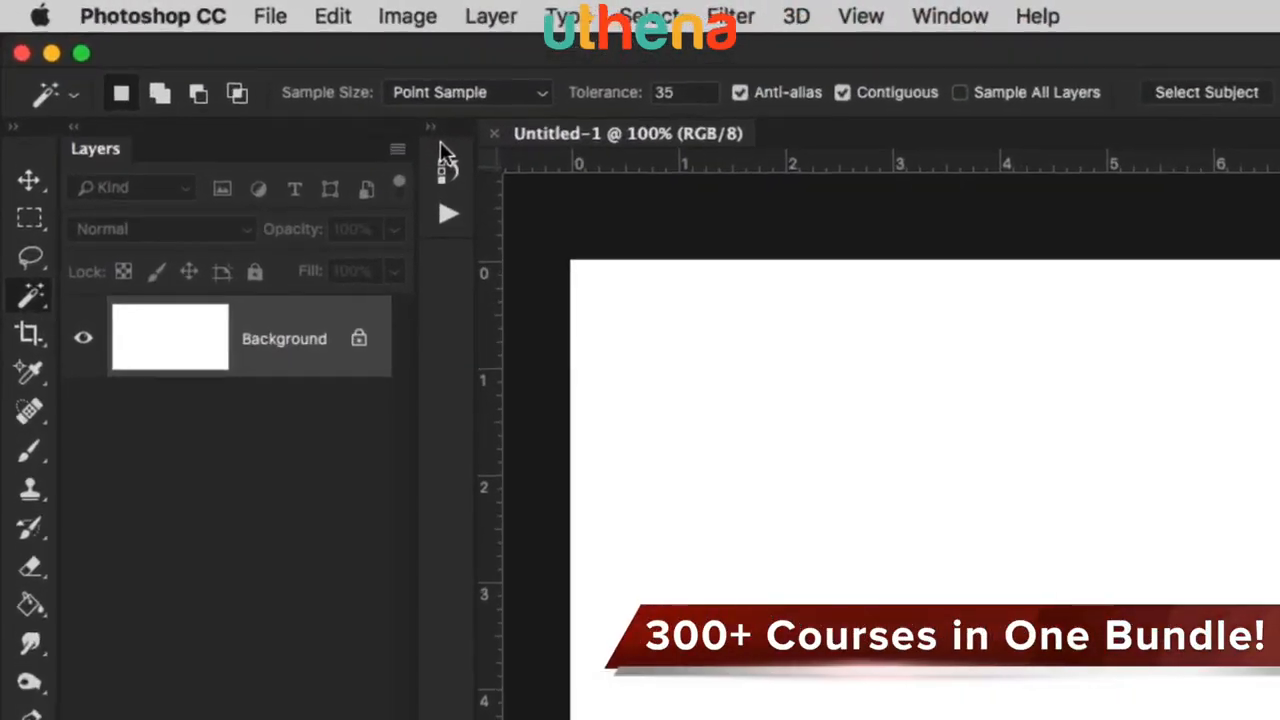
Step: Dock the collapsed History and Actions group at the opposite edge of the workspace, and expand it to show History
{"action": "left_click_drag", "start_coordinate": [441, 142], "coordinate": [1028, 330]}
{"action": "left_click_drag", "start_coordinate": [683, 337], "coordinate": [1252, 238]}
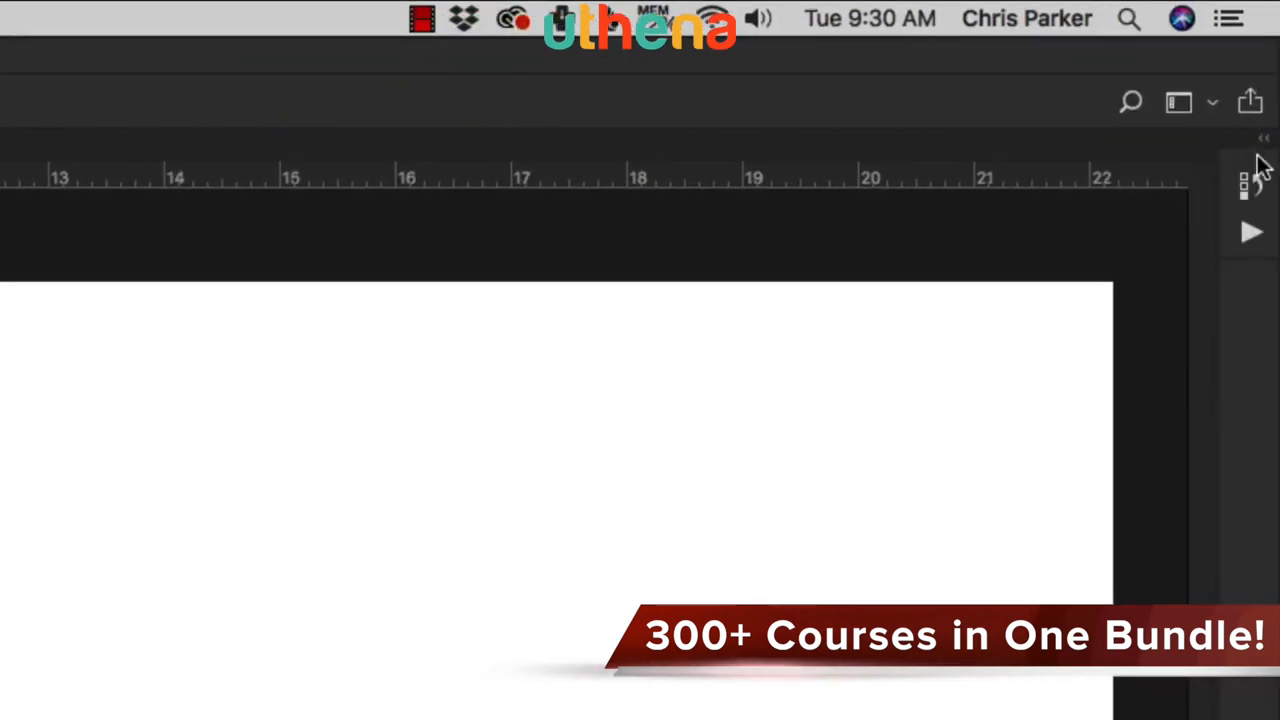
{"action": "left_click", "coordinate": [1262, 140]}
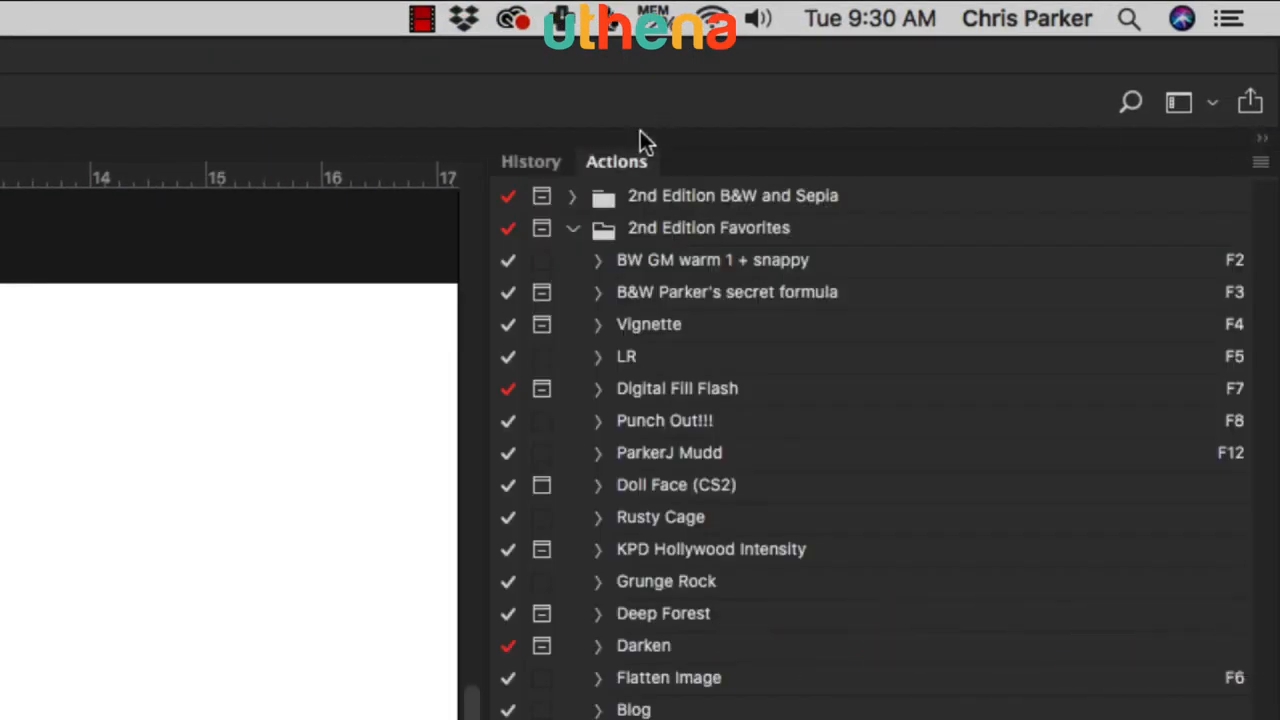
{"action": "left_click", "coordinate": [537, 164]}
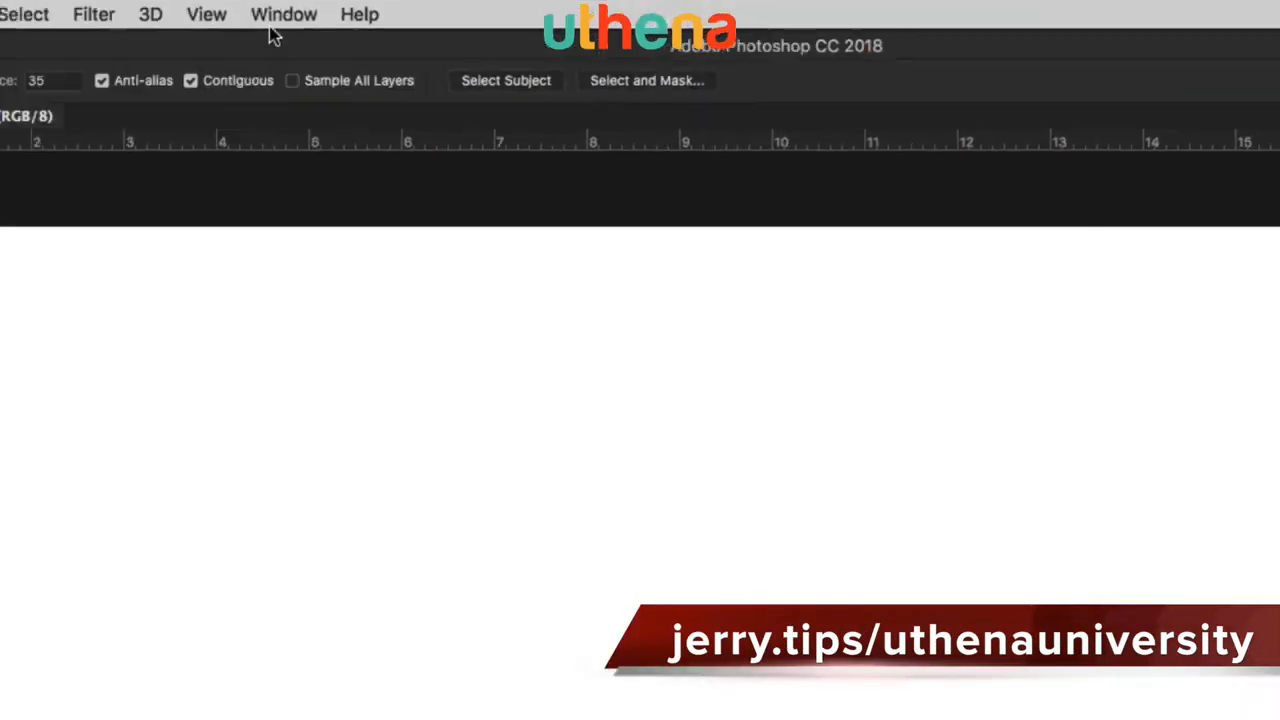
Step: Show the Paragraph panel, dock its Character and Paragraph group with History and Actions, and collapse the combined group to icons
{"action": "left_click", "coordinate": [280, 12]}
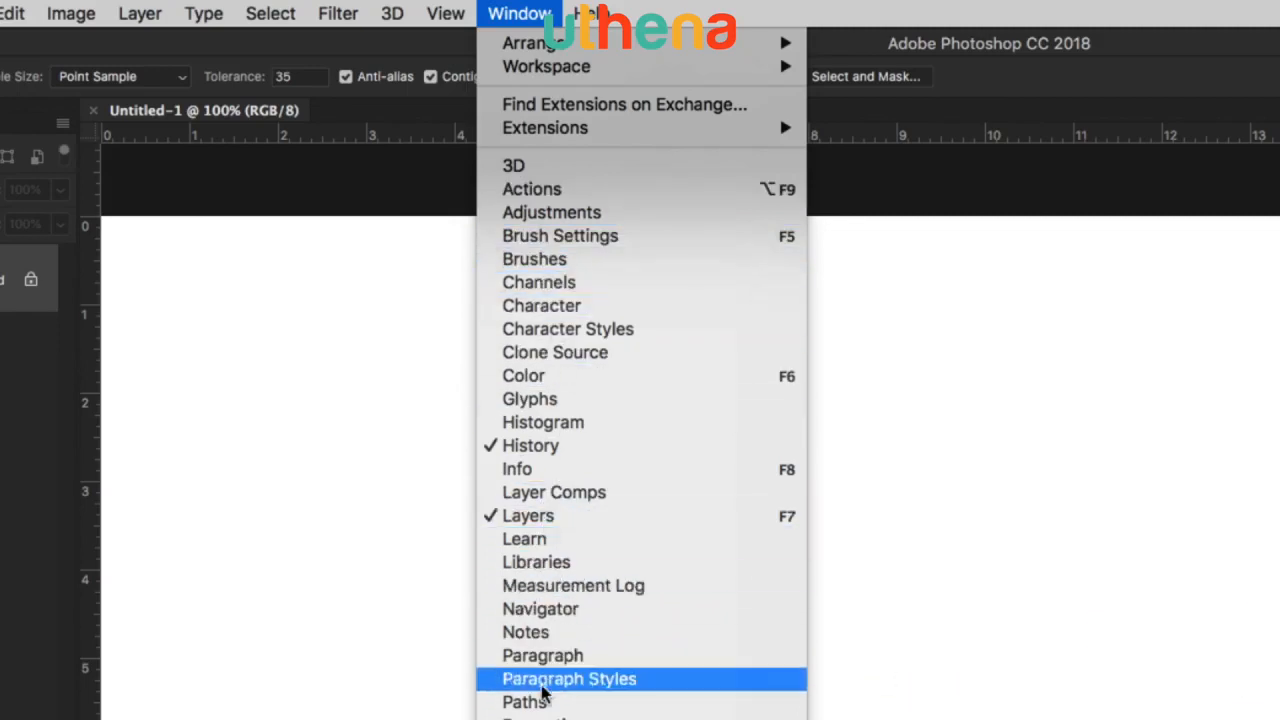
{"action": "left_click", "coordinate": [543, 656]}
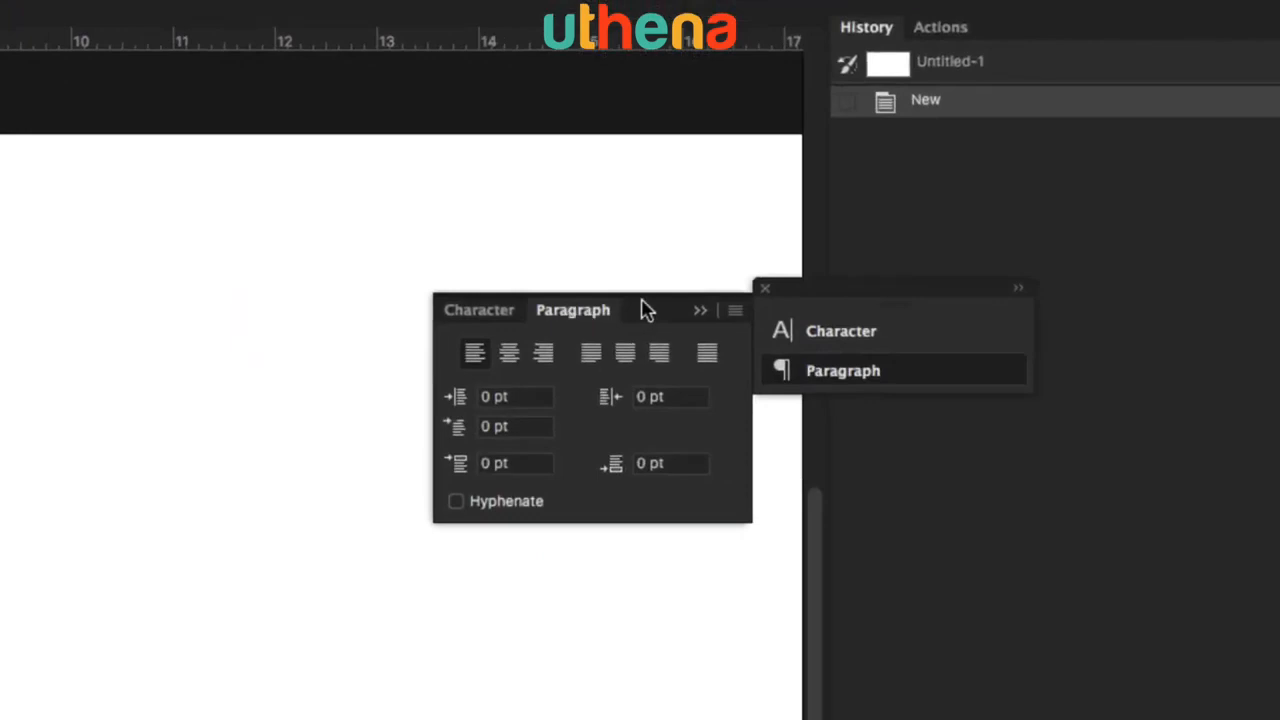
{"action": "left_click", "coordinate": [602, 313]}
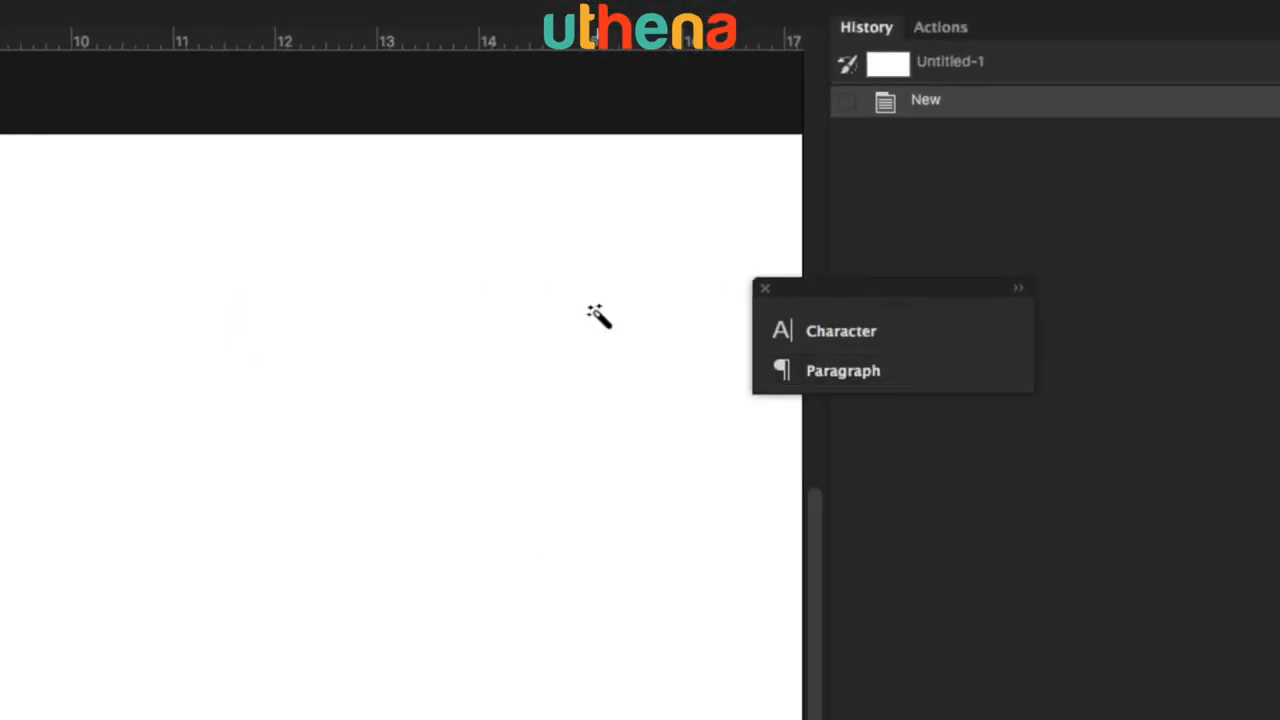
{"action": "left_click_drag", "start_coordinate": [792, 293], "coordinate": [670, 186]}
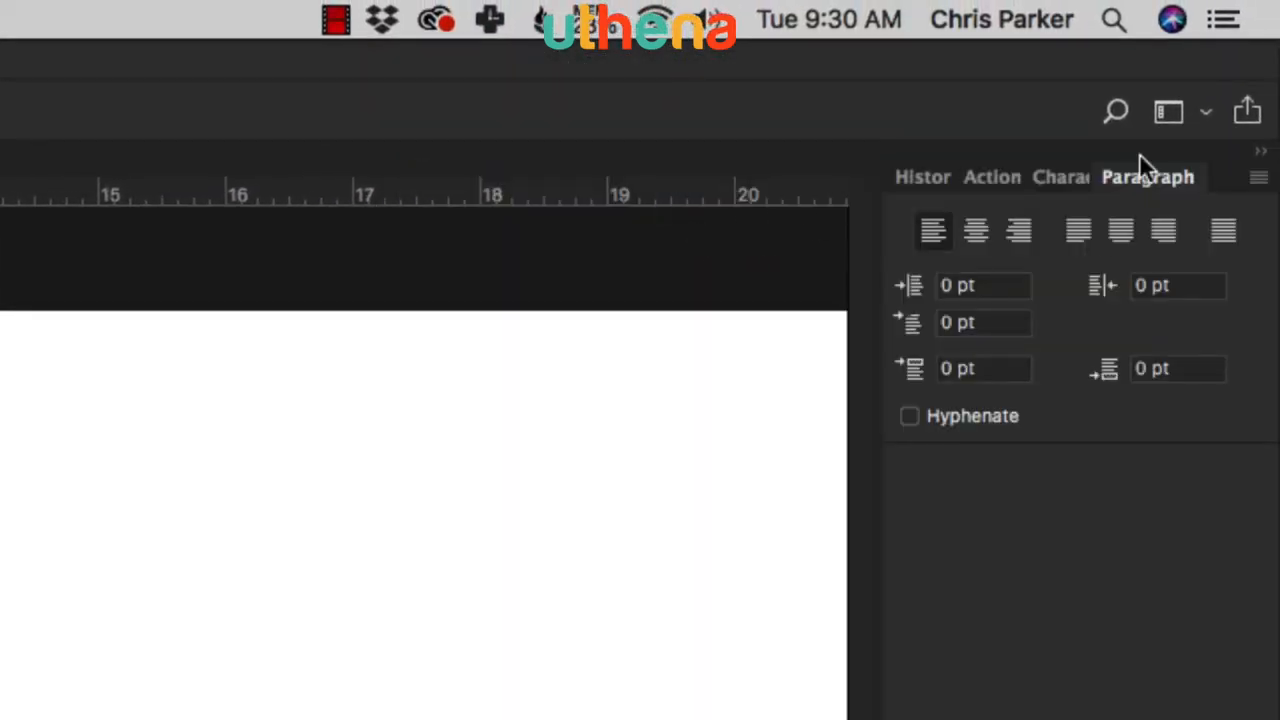
{"action": "left_click", "coordinate": [1260, 151]}
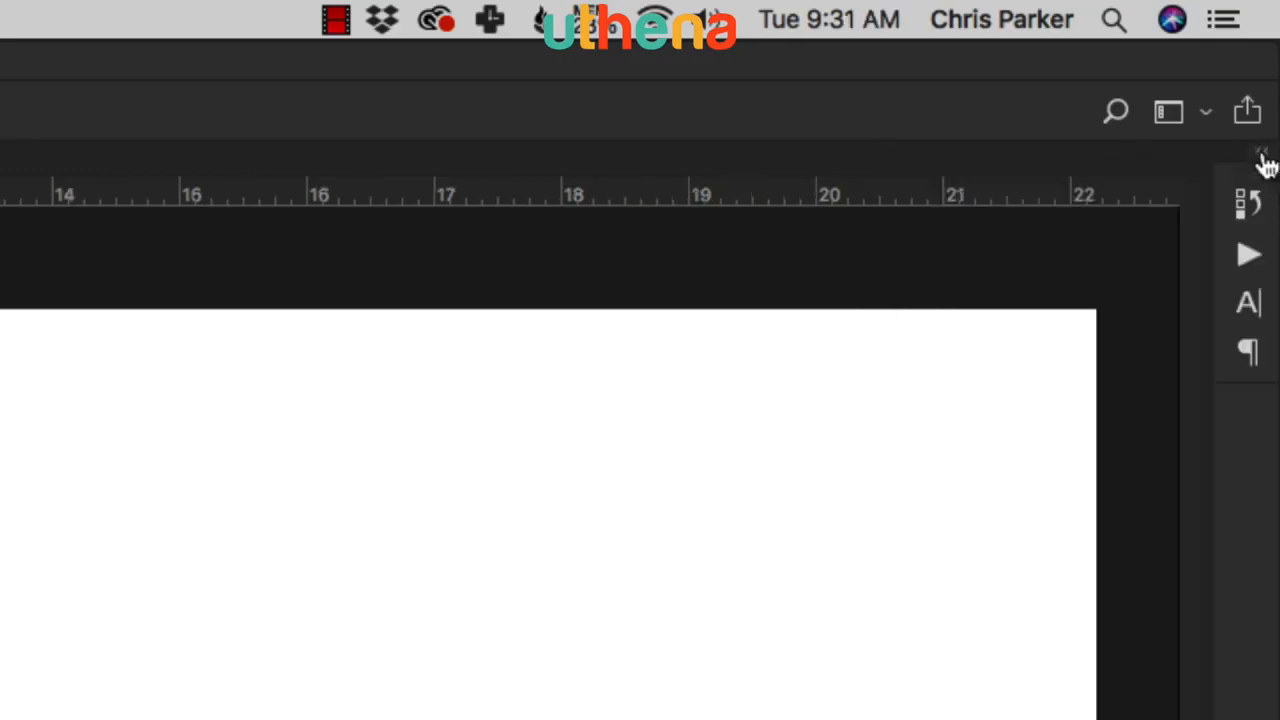
Step: Dock the collapsed four-panel group beside the Layers panel, and return it to the opposite edge of the workspace
{"action": "left_click_drag", "start_coordinate": [1237, 173], "coordinate": [509, 430]}
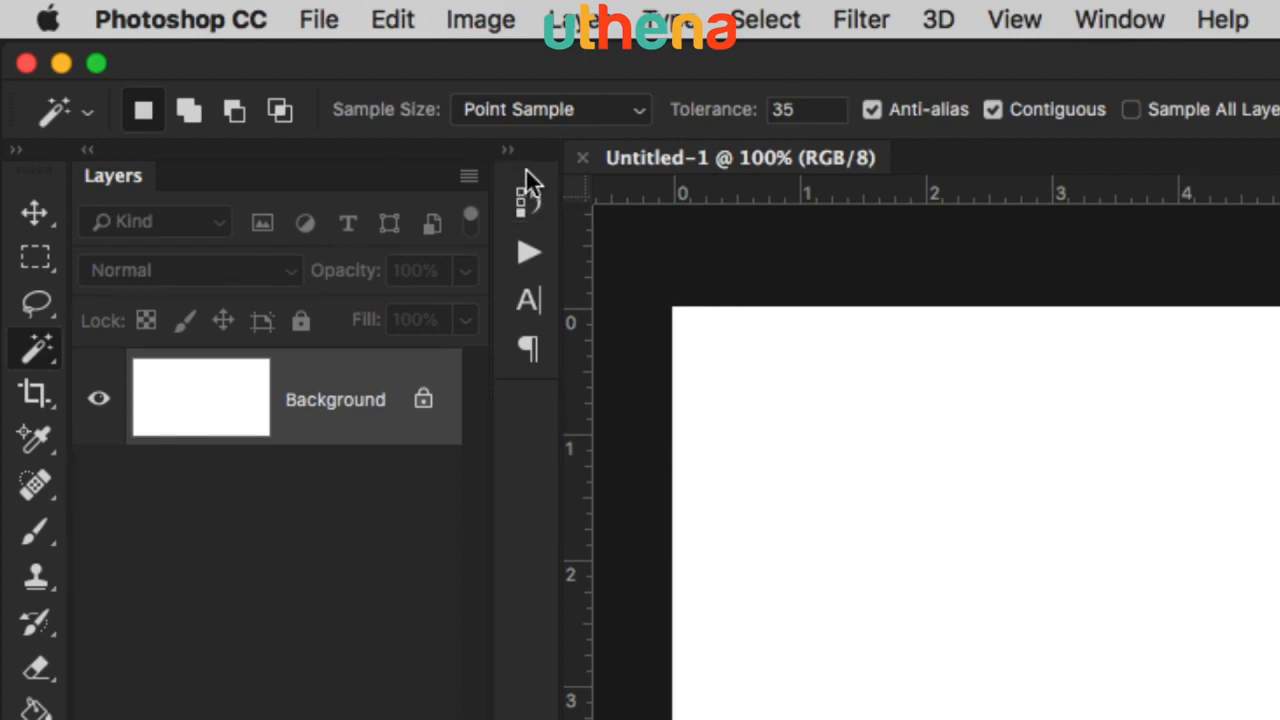
{"action": "left_click_drag", "start_coordinate": [525, 169], "coordinate": [383, 103]}
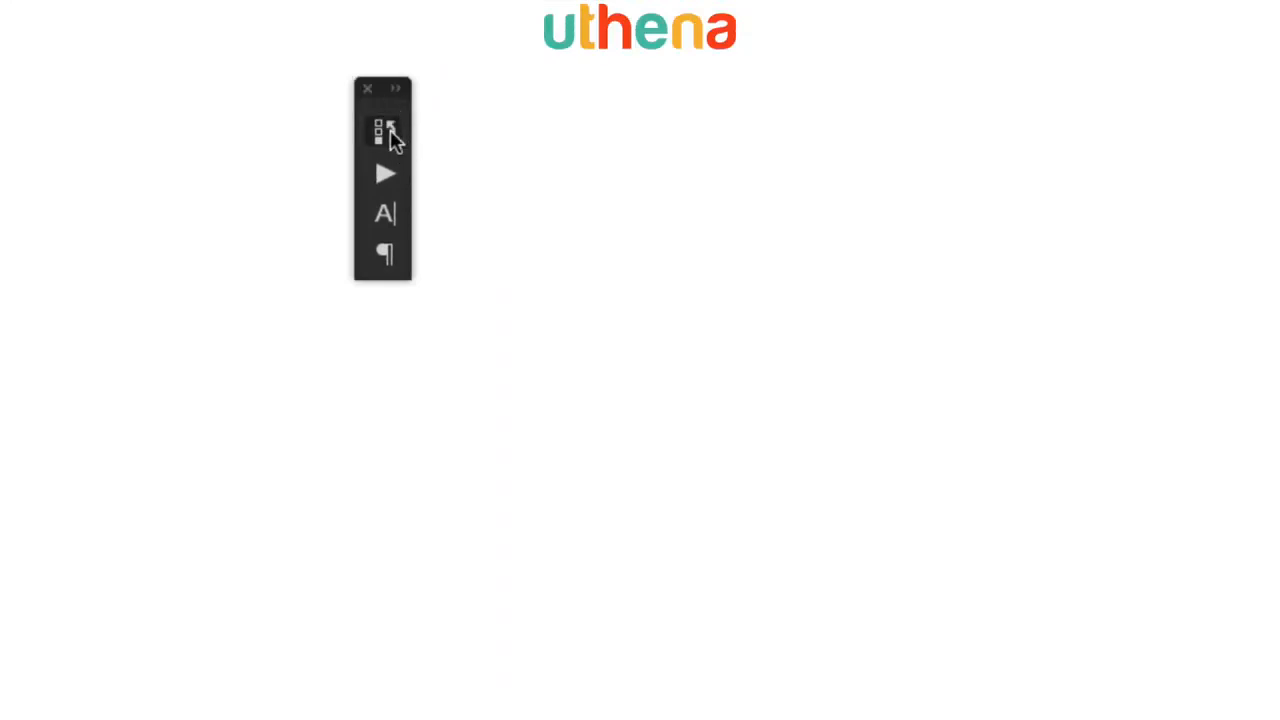
{"action": "left_click", "coordinate": [388, 132]}
{"action": "left_click", "coordinate": [380, 106]}
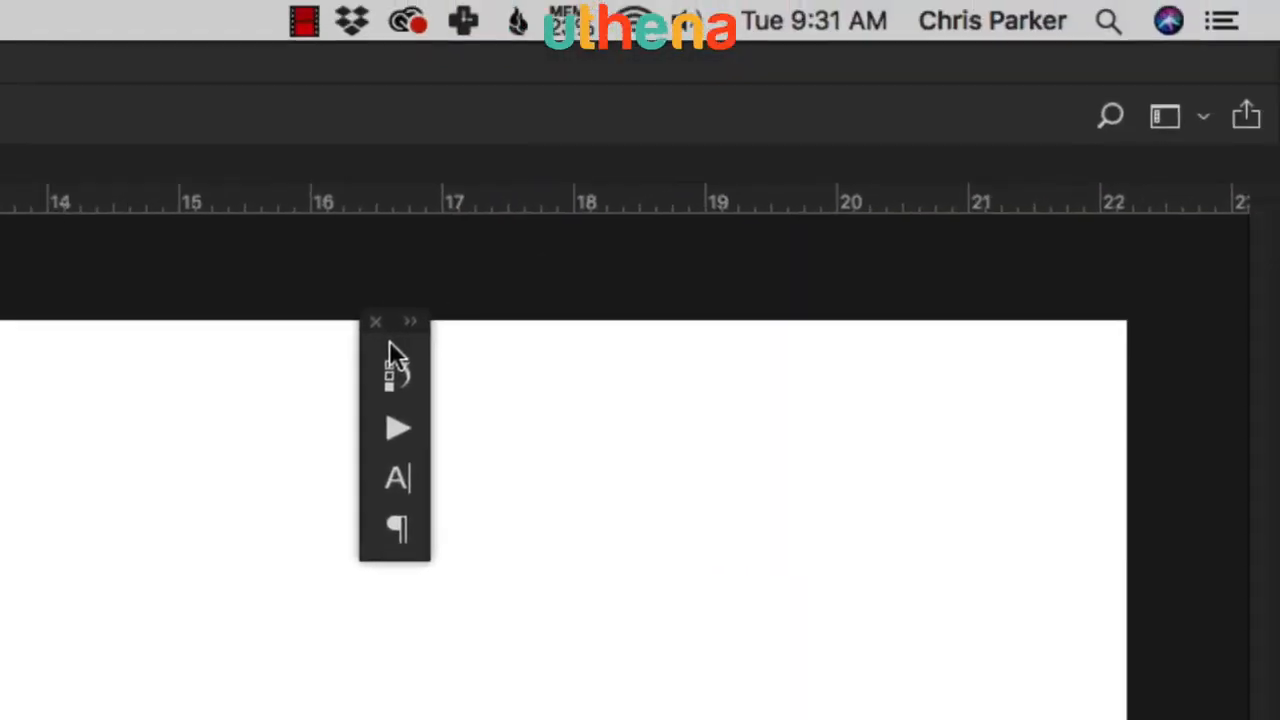
{"action": "left_click_drag", "start_coordinate": [389, 341], "coordinate": [1248, 220]}
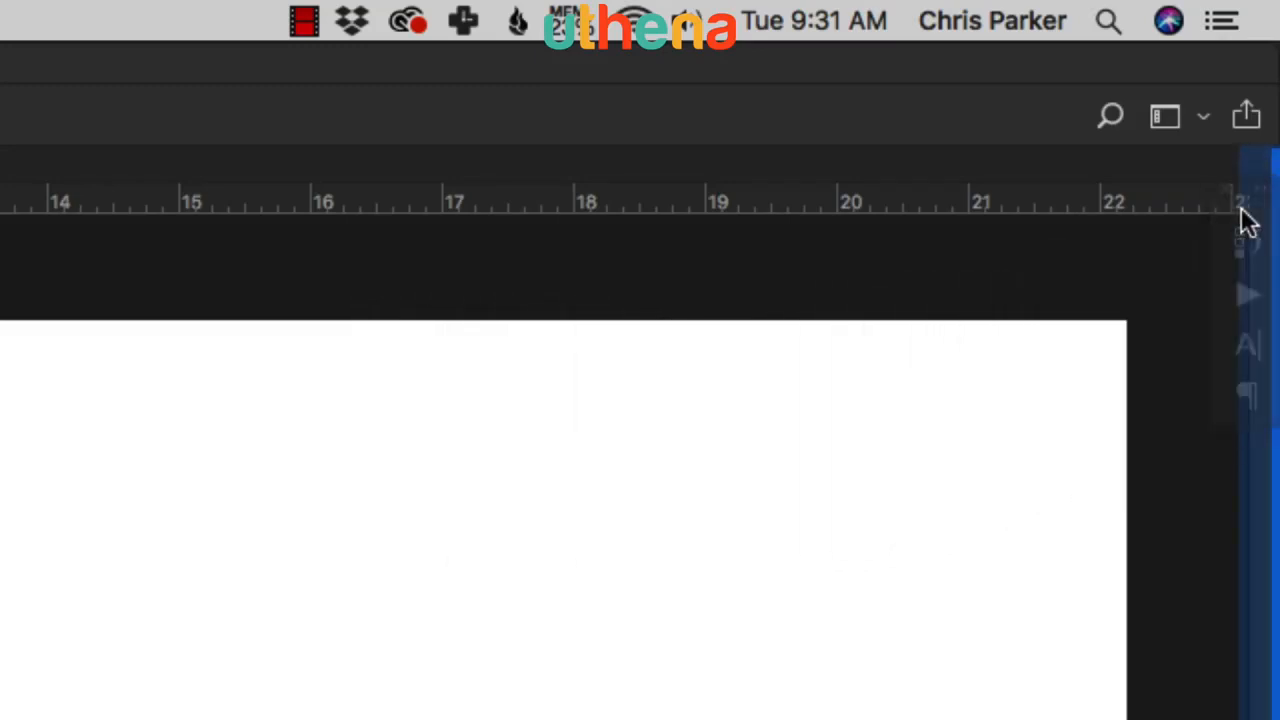
{"action": "left_click_drag", "start_coordinate": [1248, 220], "coordinate": [1248, 222]}
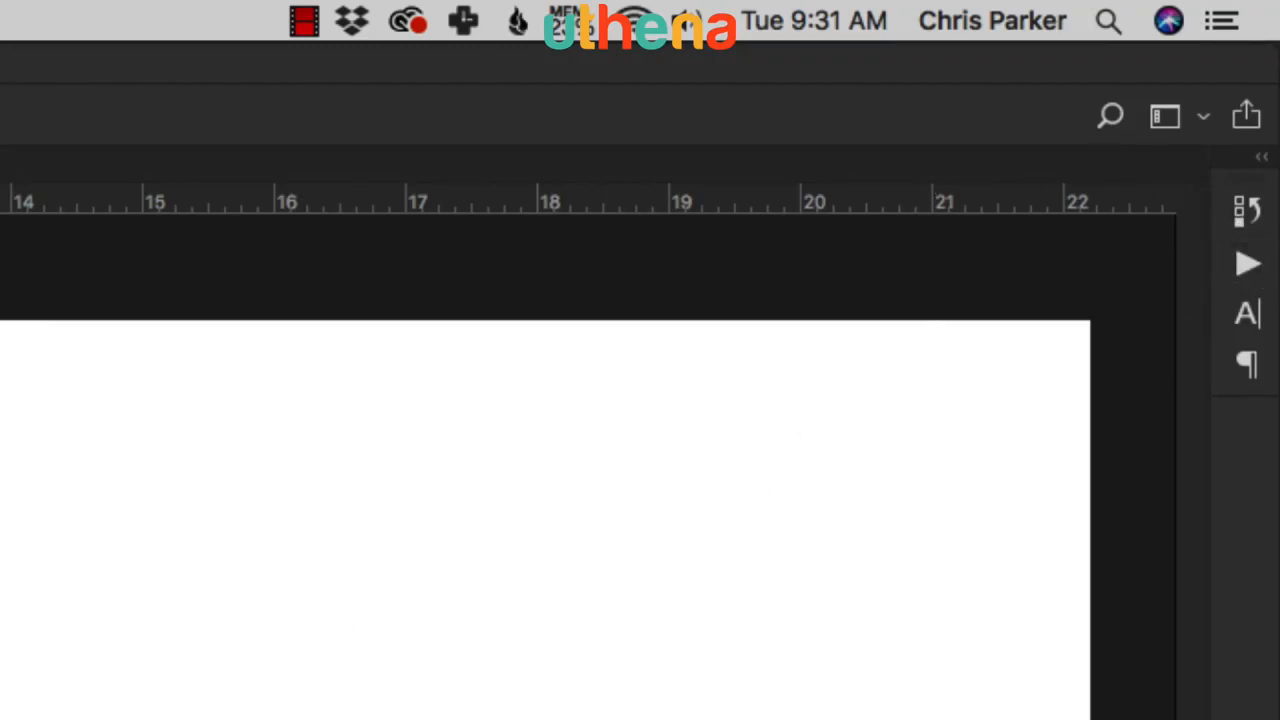
Step: View the docked History, Actions and Character panels in turn, collapsing the 2nd Edition Favorites action set
{"action": "left_click", "coordinate": [1248, 214]}
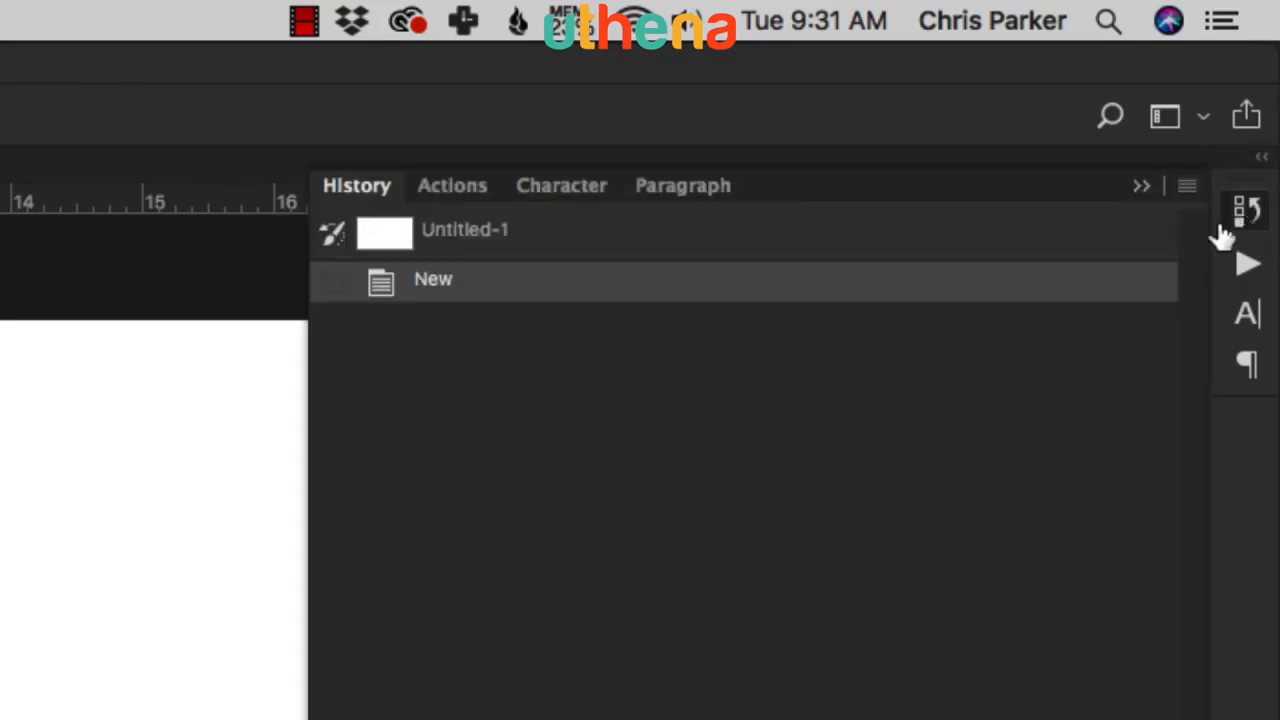
{"action": "left_click", "coordinate": [466, 190]}
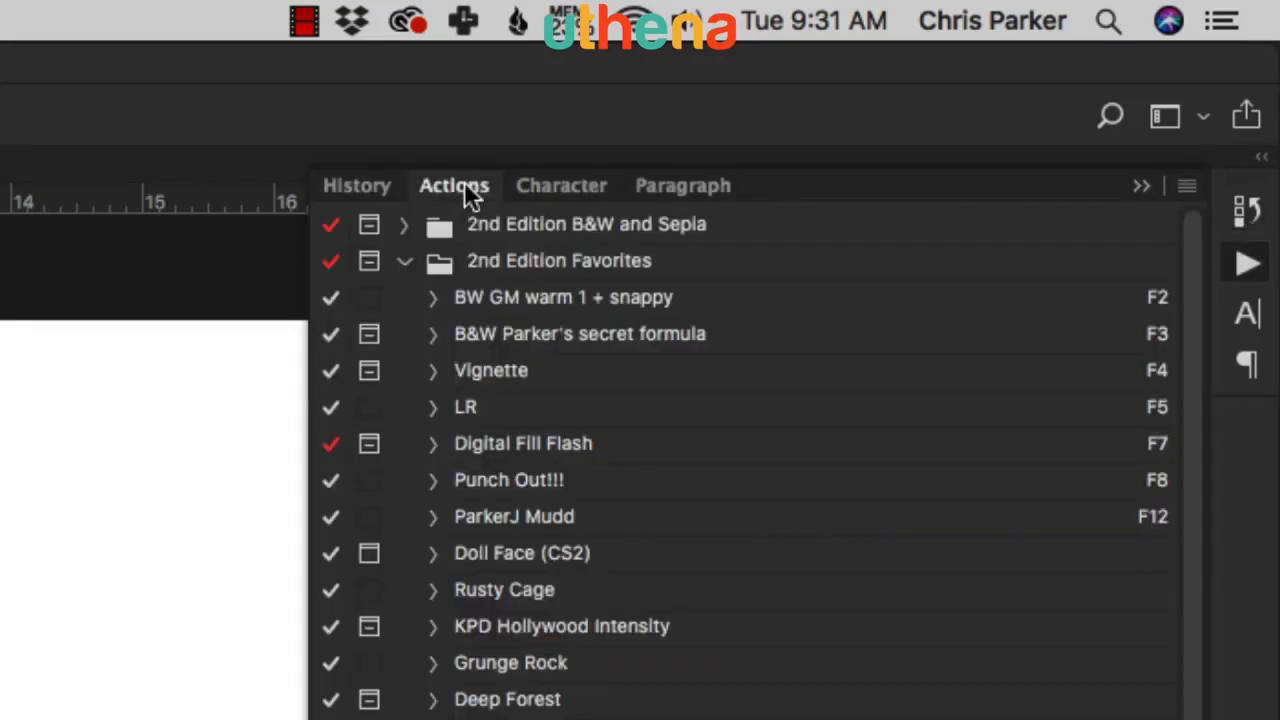
{"action": "left_click", "coordinate": [403, 262]}
{"action": "left_click", "coordinate": [401, 409]}
{"action": "left_click", "coordinate": [588, 186]}
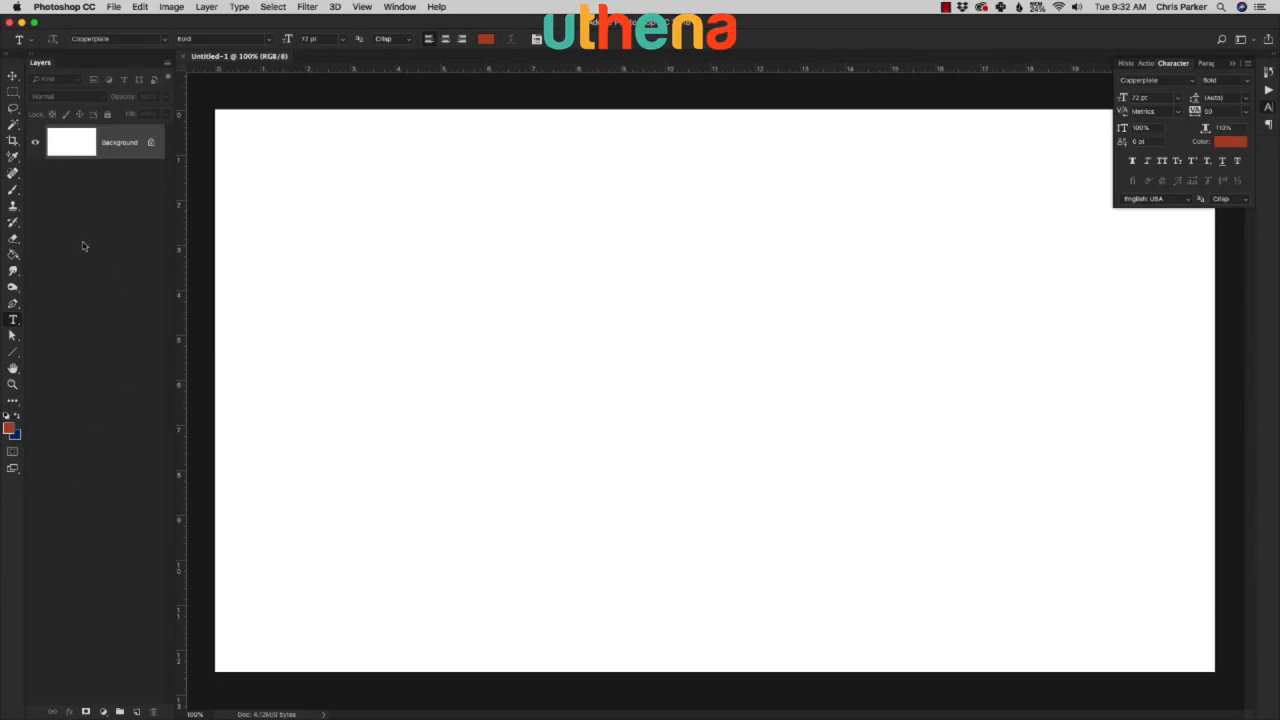
{"action": "left_click", "coordinate": [396, 6]}
{"action": "left_click", "coordinate": [396, 6]}
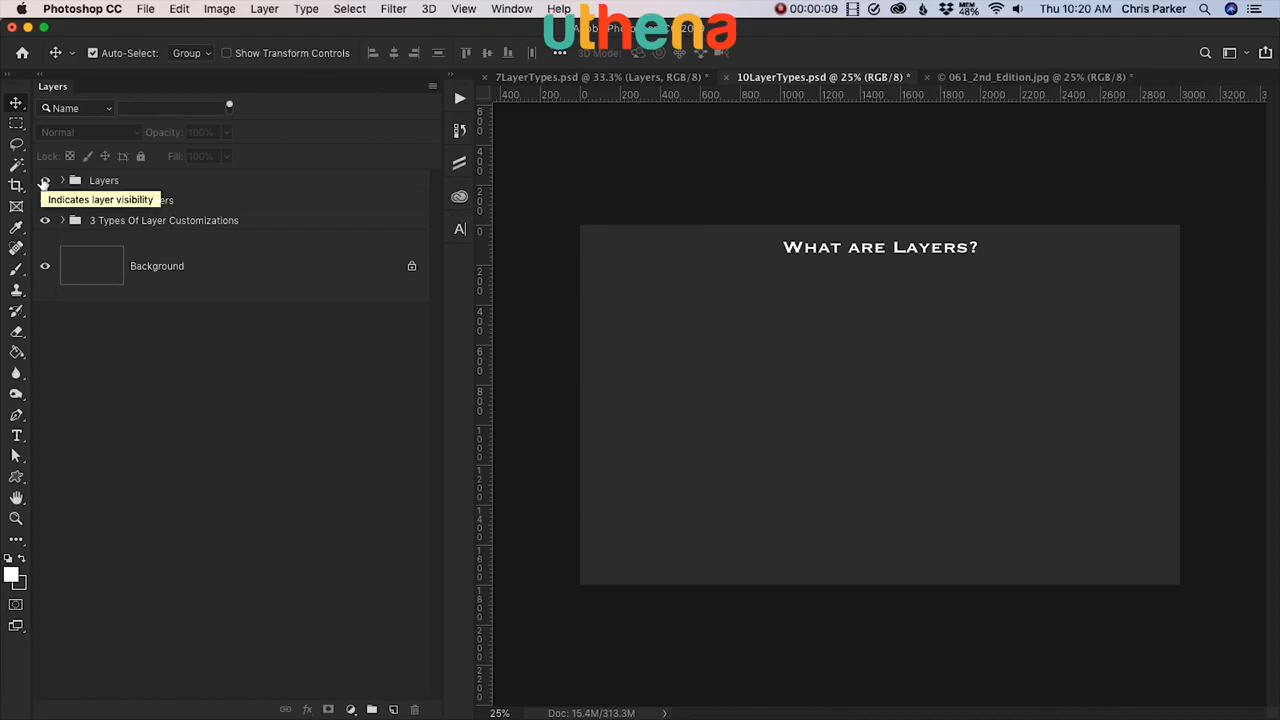
Step: Temporarily hide the Layers and 12 Types of Layers groups to view the slides beneath, and make both visible again
{"action": "left_click", "coordinate": [44, 181]}
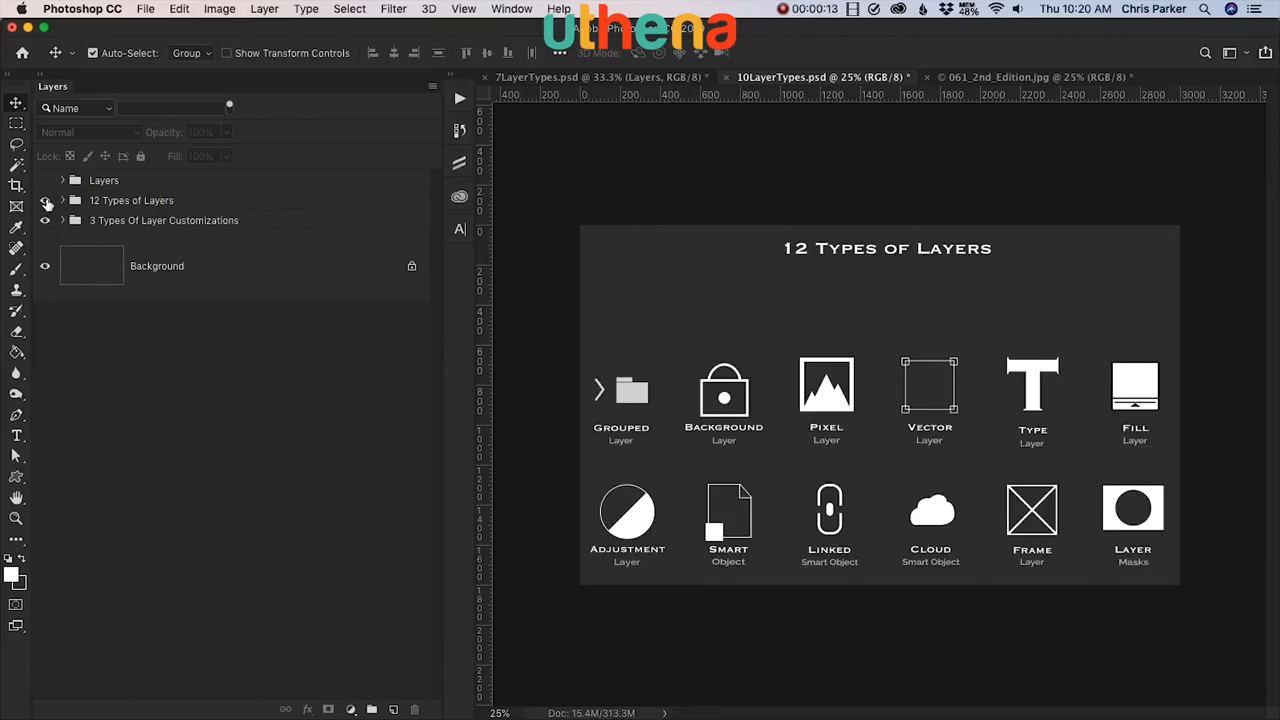
{"action": "left_click", "coordinate": [45, 201]}
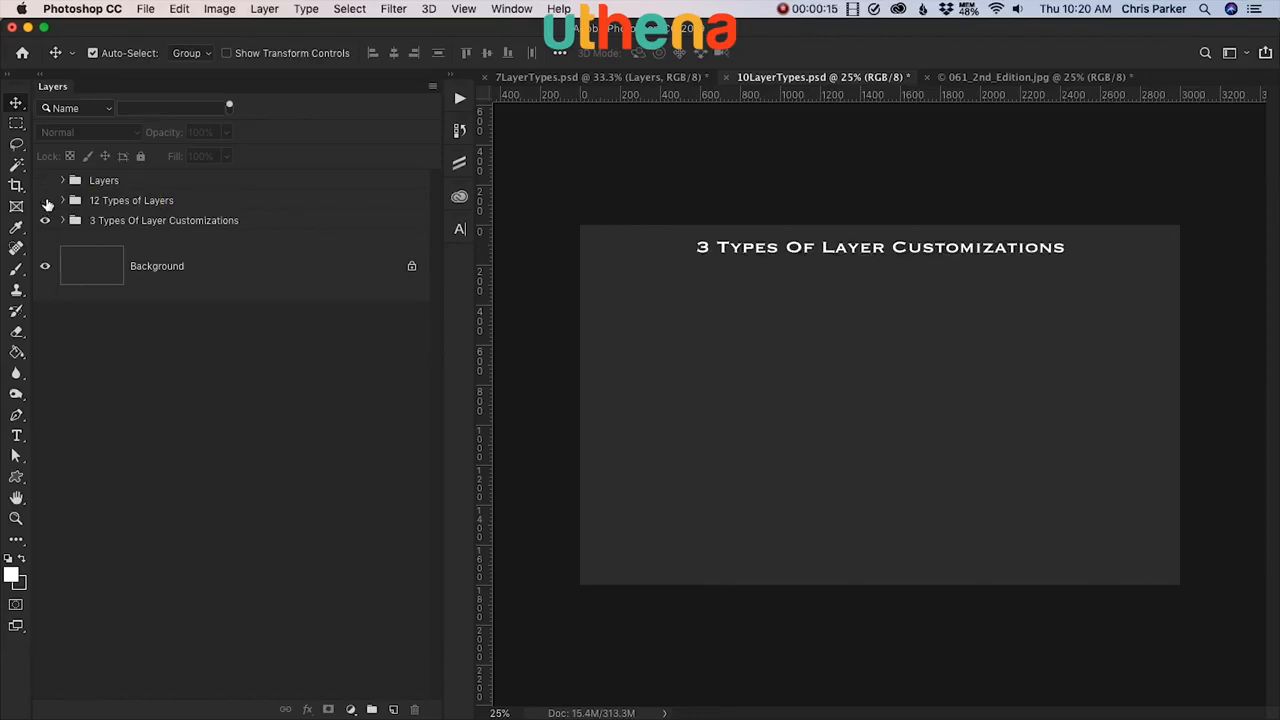
{"action": "left_click", "coordinate": [45, 201]}
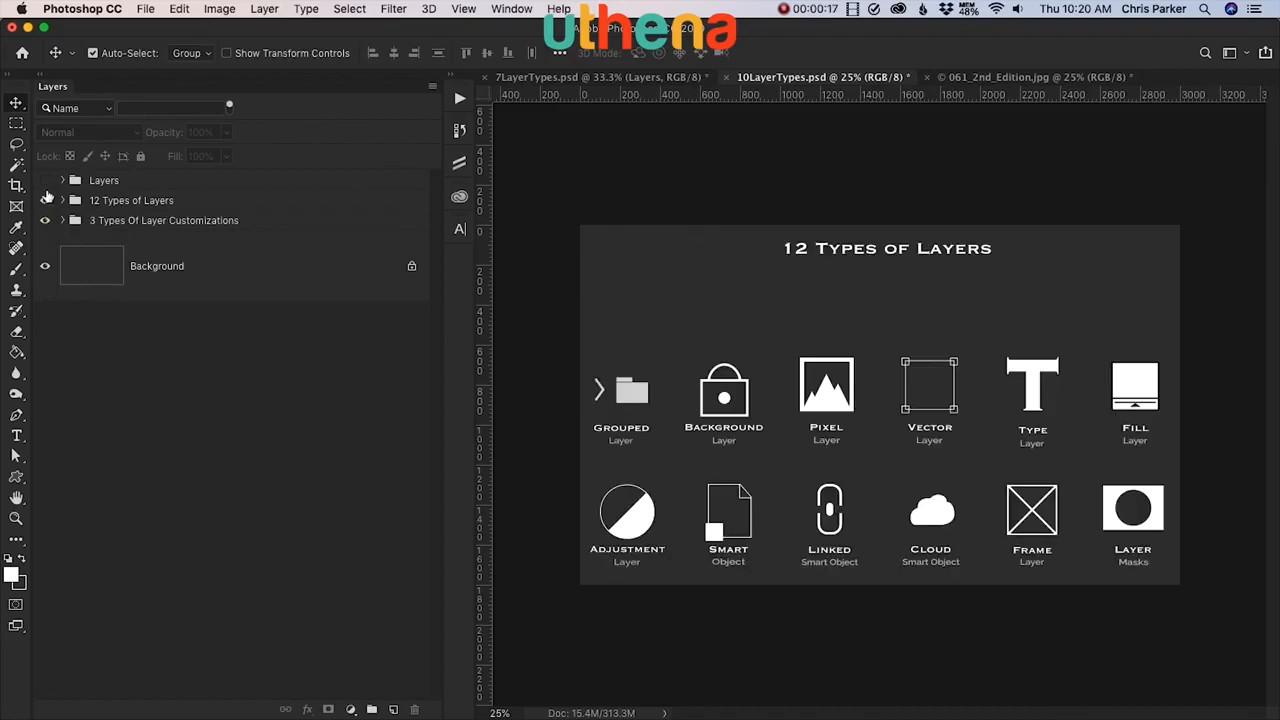
{"action": "left_click", "coordinate": [45, 181]}
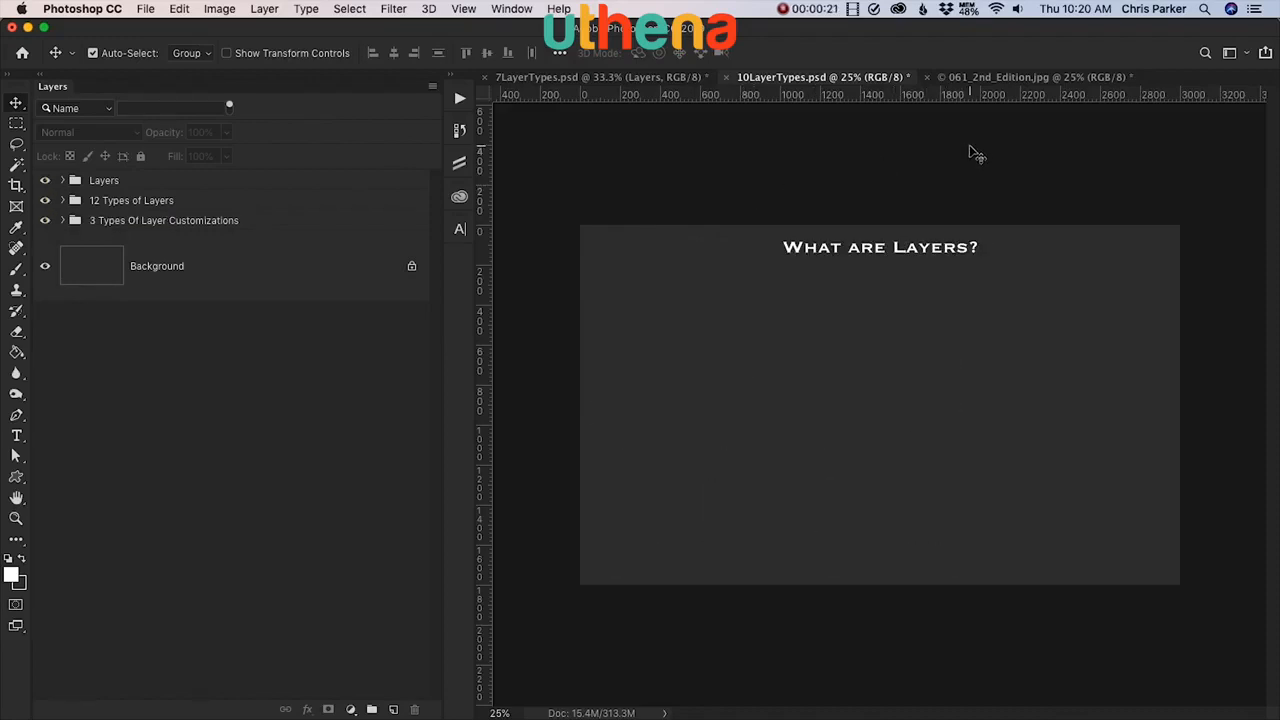
Step: Activate the Brush tool with the foreground and background colors swapped, and switch to the 061_2nd_Edition.jpg document
{"action": "key", "text": "b"}
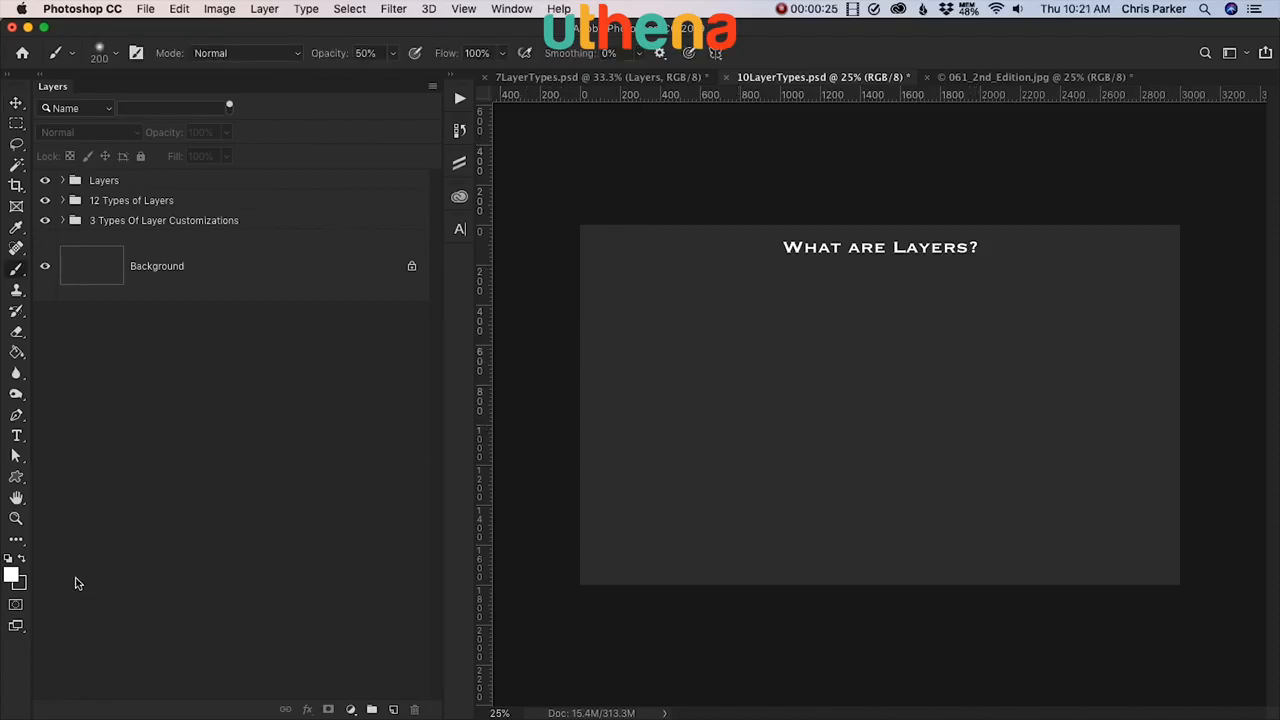
{"action": "key", "text": "x"}
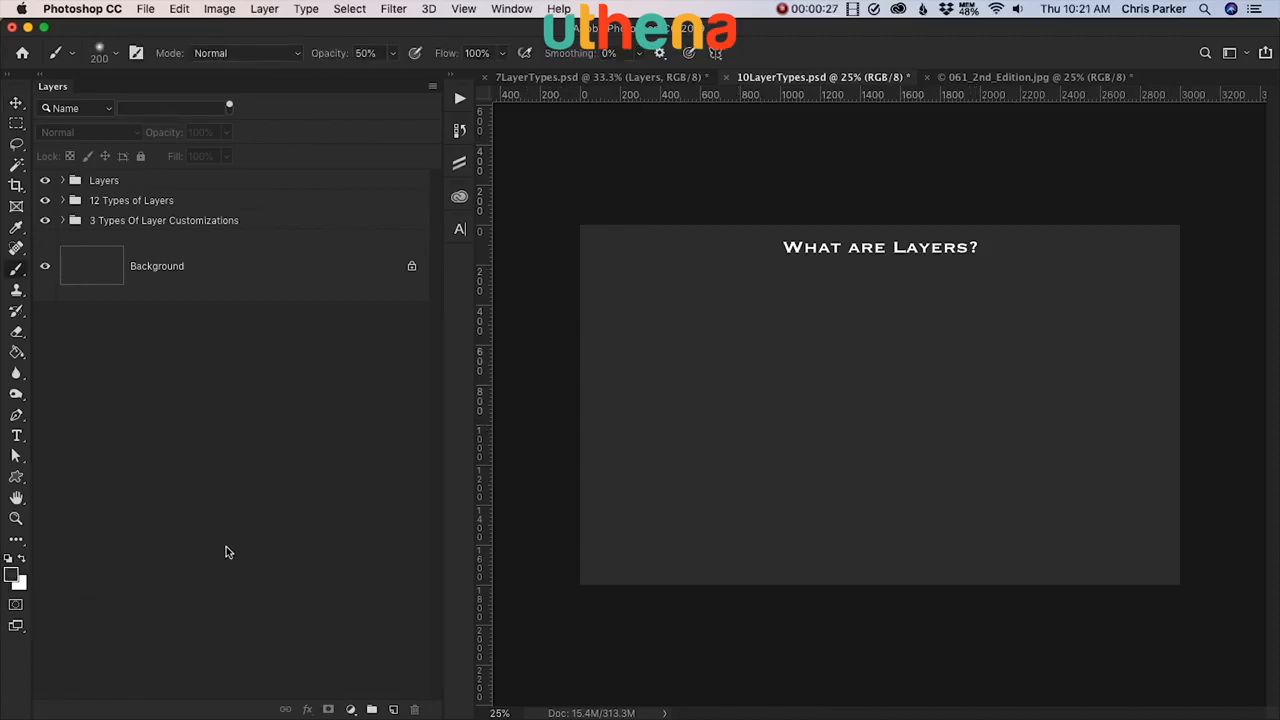
{"action": "left_click", "coordinate": [958, 79]}
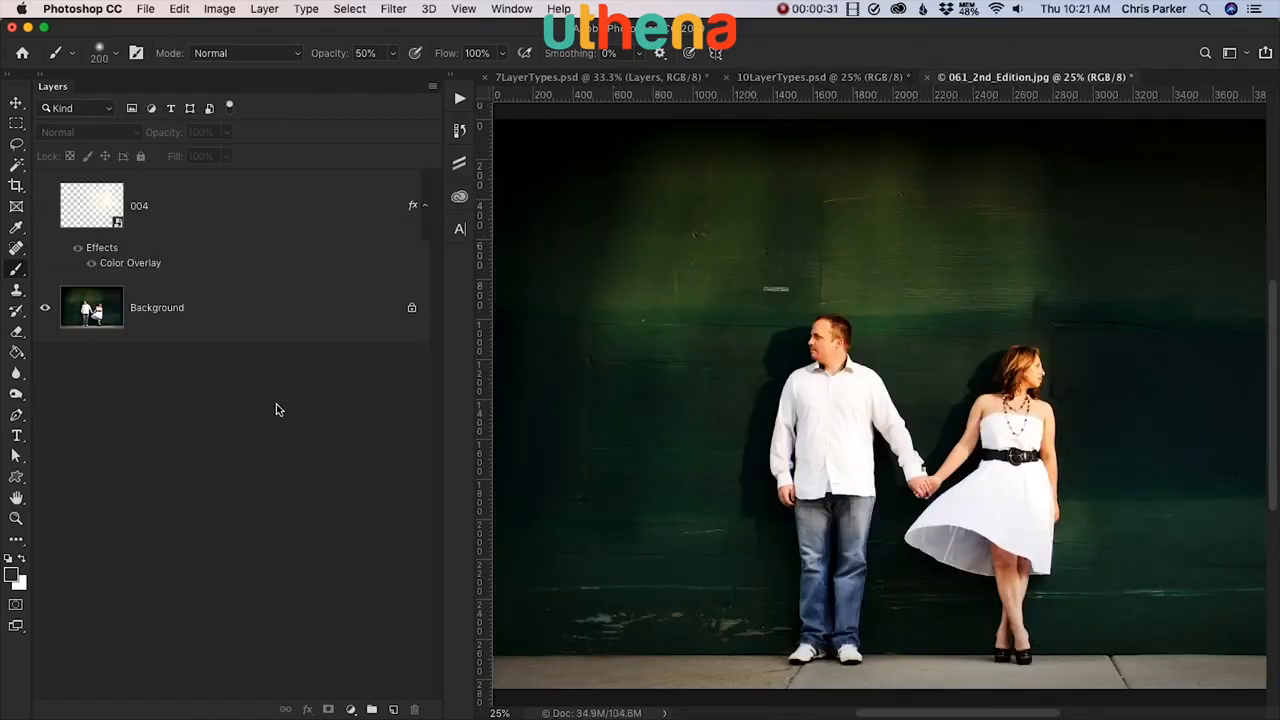
Step: Toggle the 004 layer to compare the photo with and without it, fitting the whole image in view and leaving the layer visible
{"action": "left_click", "coordinate": [45, 207]}
{"action": "left_click", "coordinate": [45, 207]}
{"action": "left_click", "coordinate": [45, 207]}
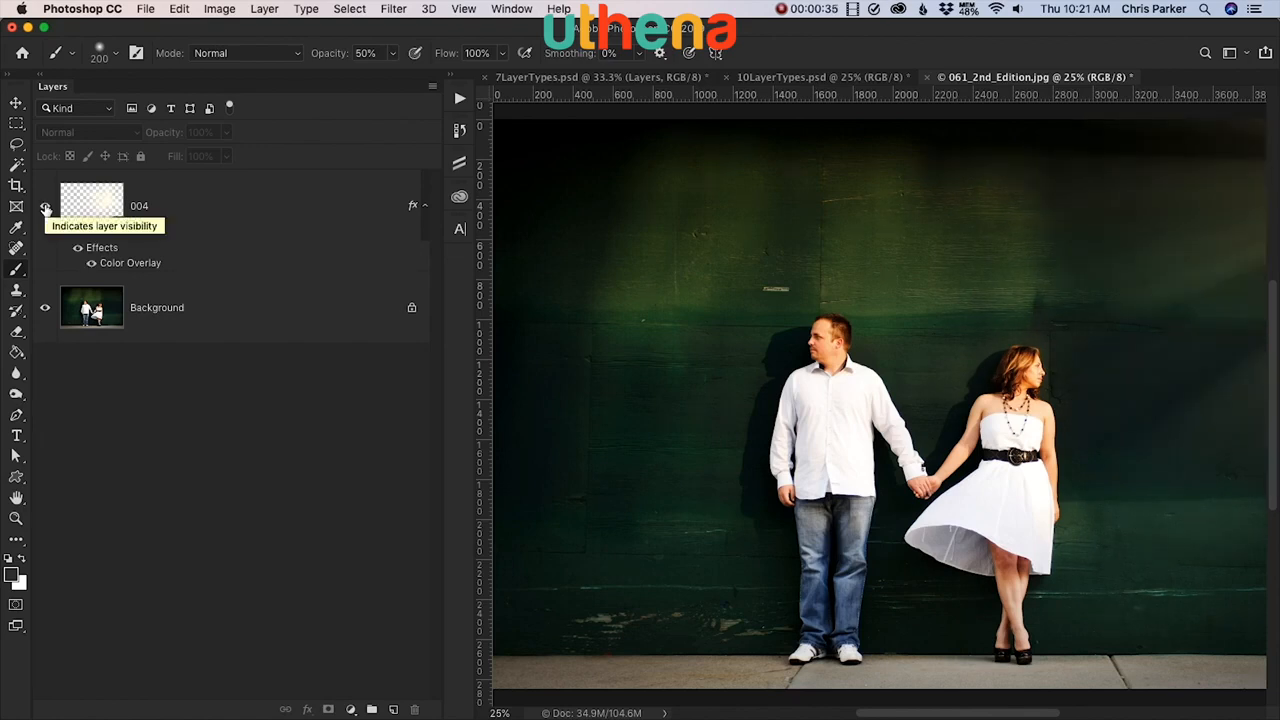
{"action": "key", "text": "super+0"}
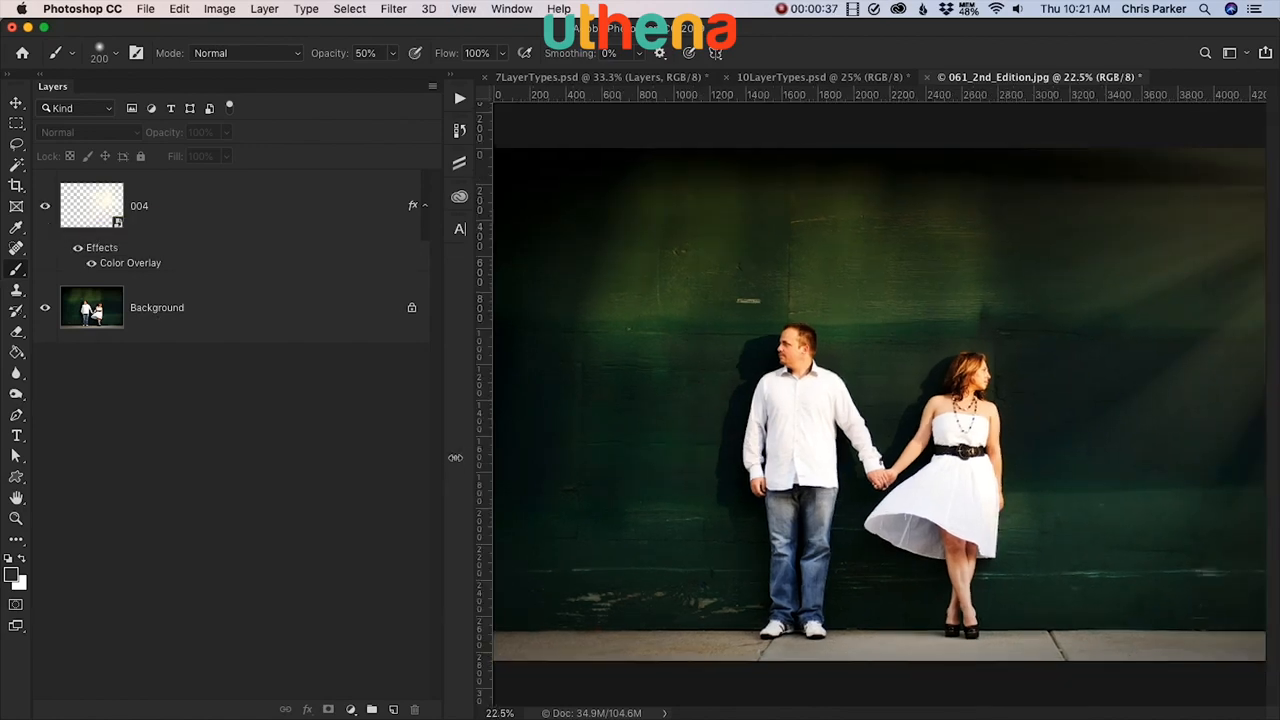
{"action": "left_click_drag", "start_coordinate": [442, 459], "coordinate": [401, 460]}
{"action": "left_click", "coordinate": [45, 206]}
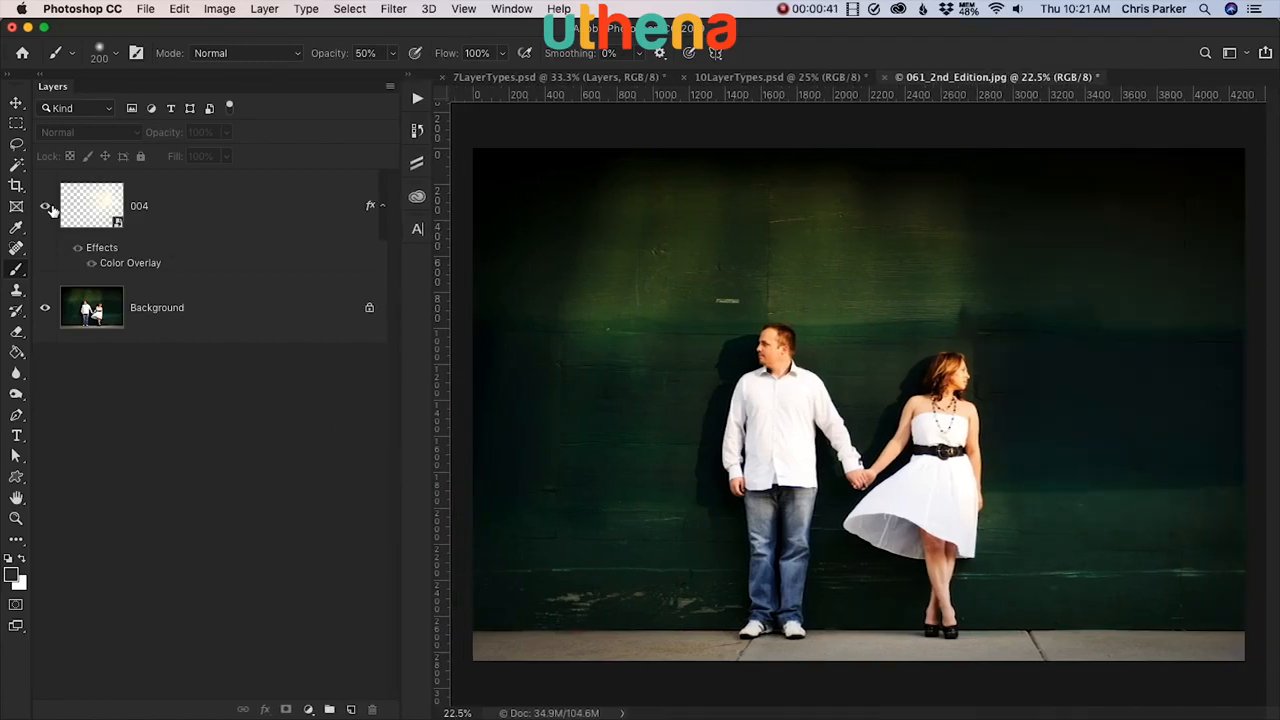
{"action": "left_click", "coordinate": [46, 206]}
{"action": "left_click", "coordinate": [46, 207]}
{"action": "left_click", "coordinate": [46, 207]}
{"action": "left_click", "coordinate": [46, 207]}
{"action": "left_click", "coordinate": [46, 207]}
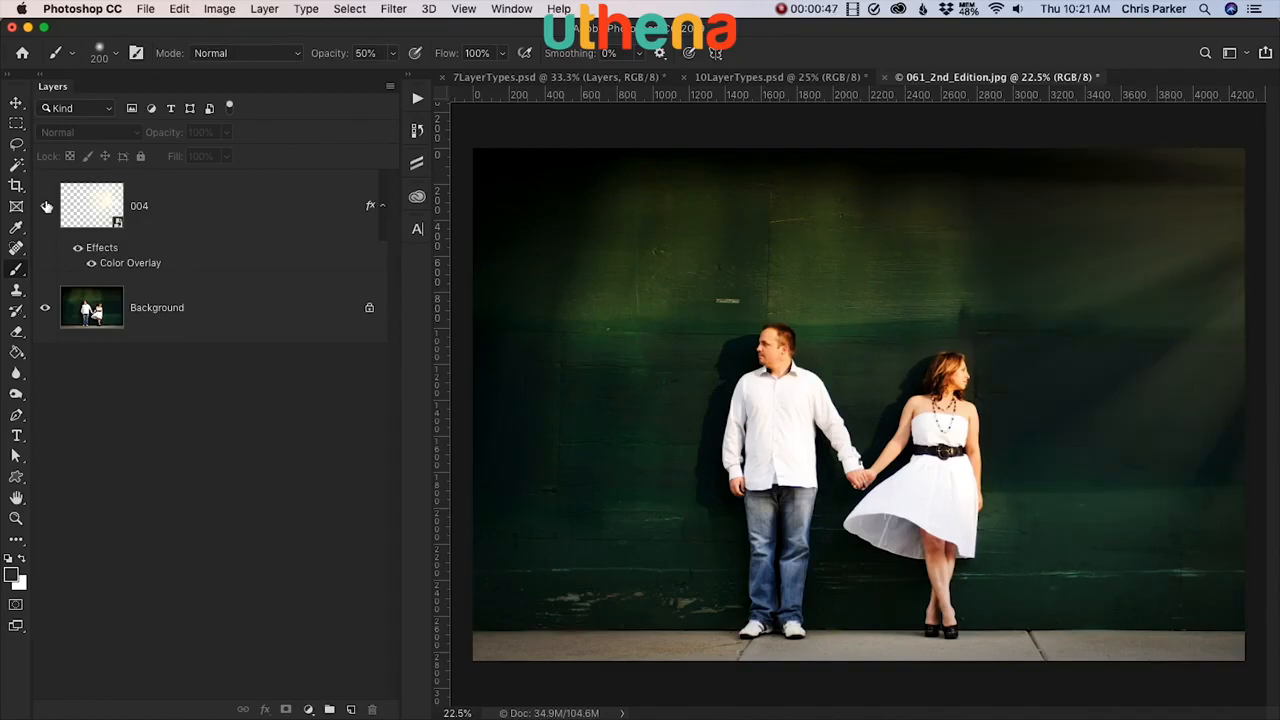
Step: Try stronger and weaker opacities on the 004 layer, including 100%, and set its opacity to 28%
{"action": "left_click", "coordinate": [165, 214]}
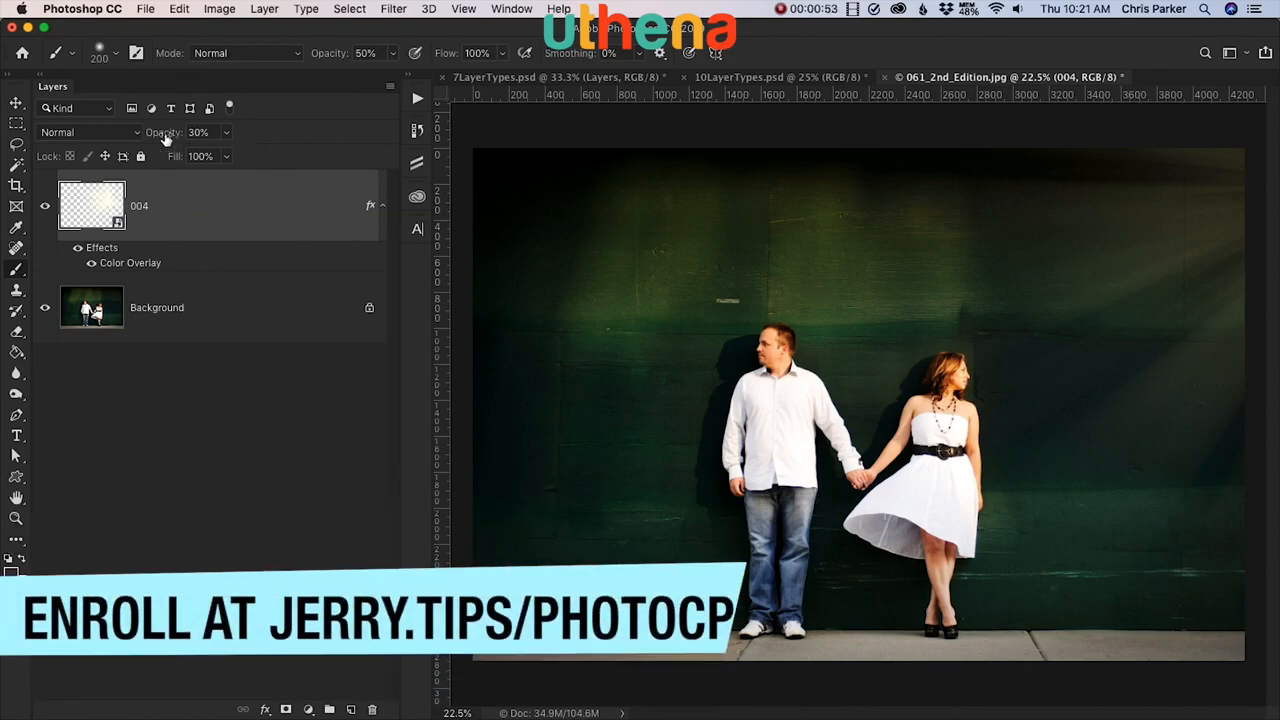
{"action": "left_click", "coordinate": [200, 133]}
{"action": "type", "text": "100"}
{"action": "key", "text": "Return"}
{"action": "type", "text": "18"}
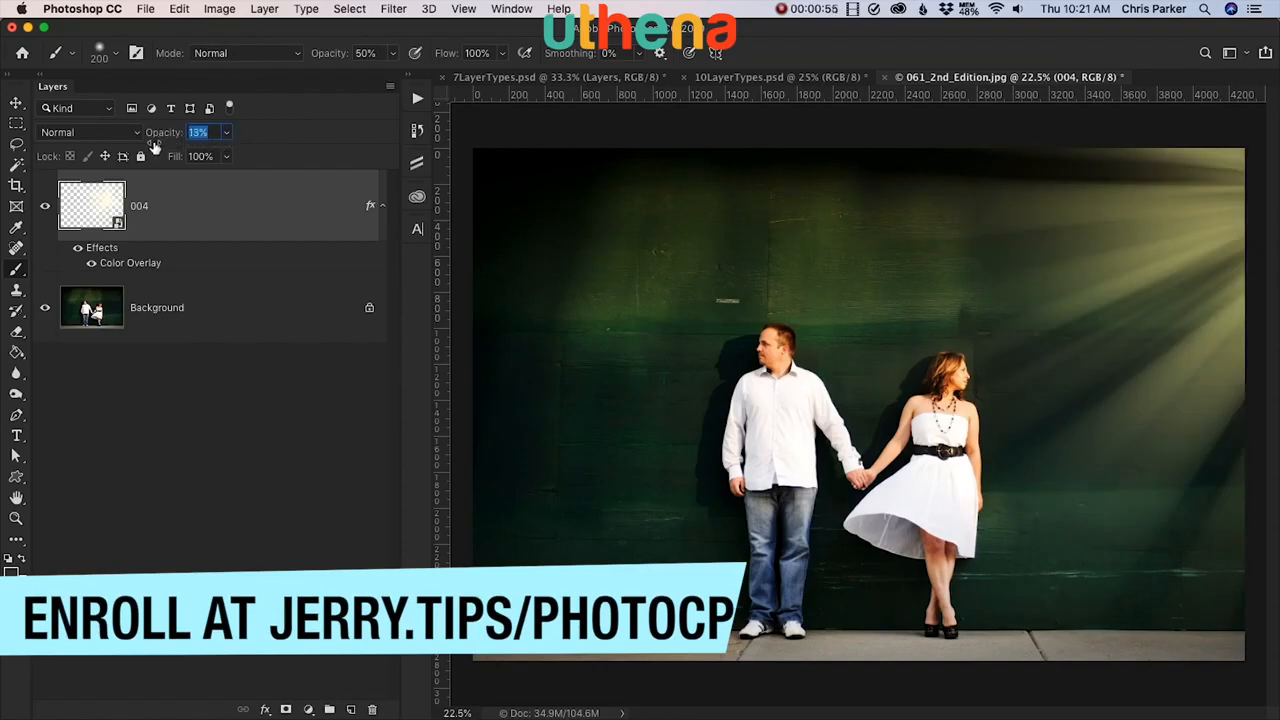
{"action": "key", "text": "Return"}
{"action": "left_click_drag", "start_coordinate": [158, 147], "coordinate": [168, 148]}
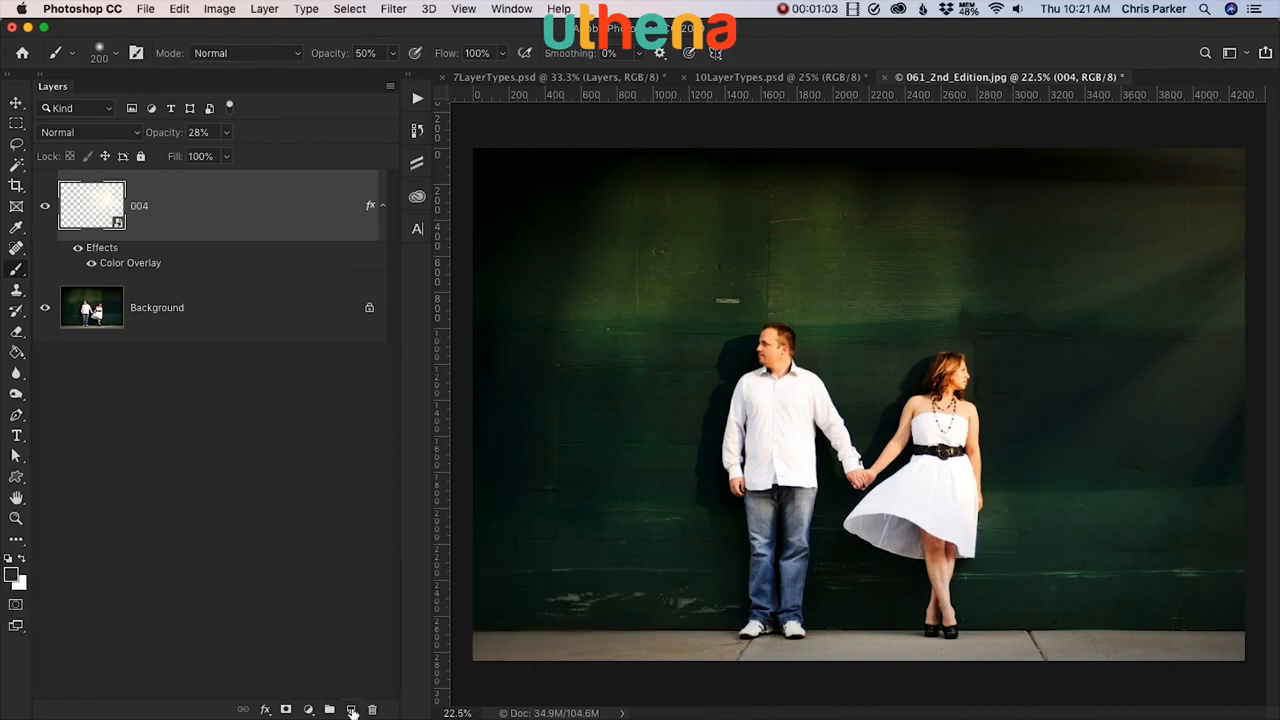
Step: Add a new empty layer above the 004 layer and name it Canvas
{"action": "left_click", "coordinate": [351, 709]}
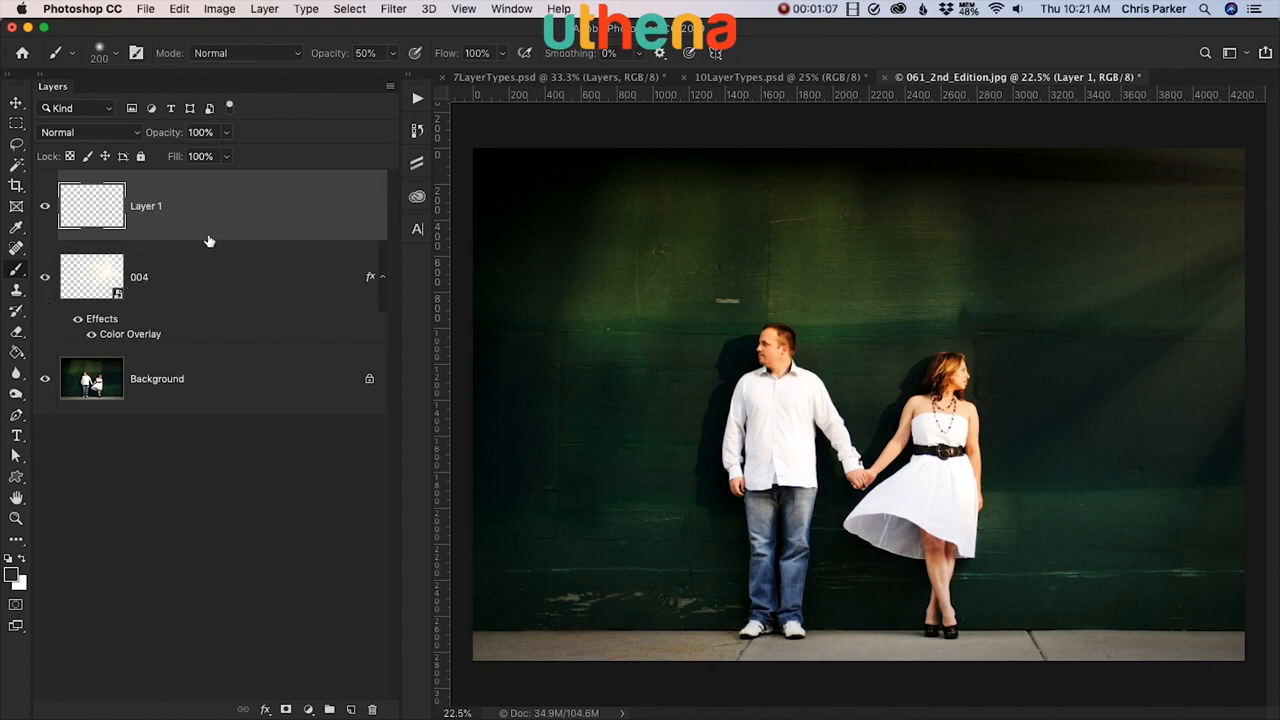
{"action": "double_click", "coordinate": [145, 206]}
{"action": "type", "text": "Canv"}
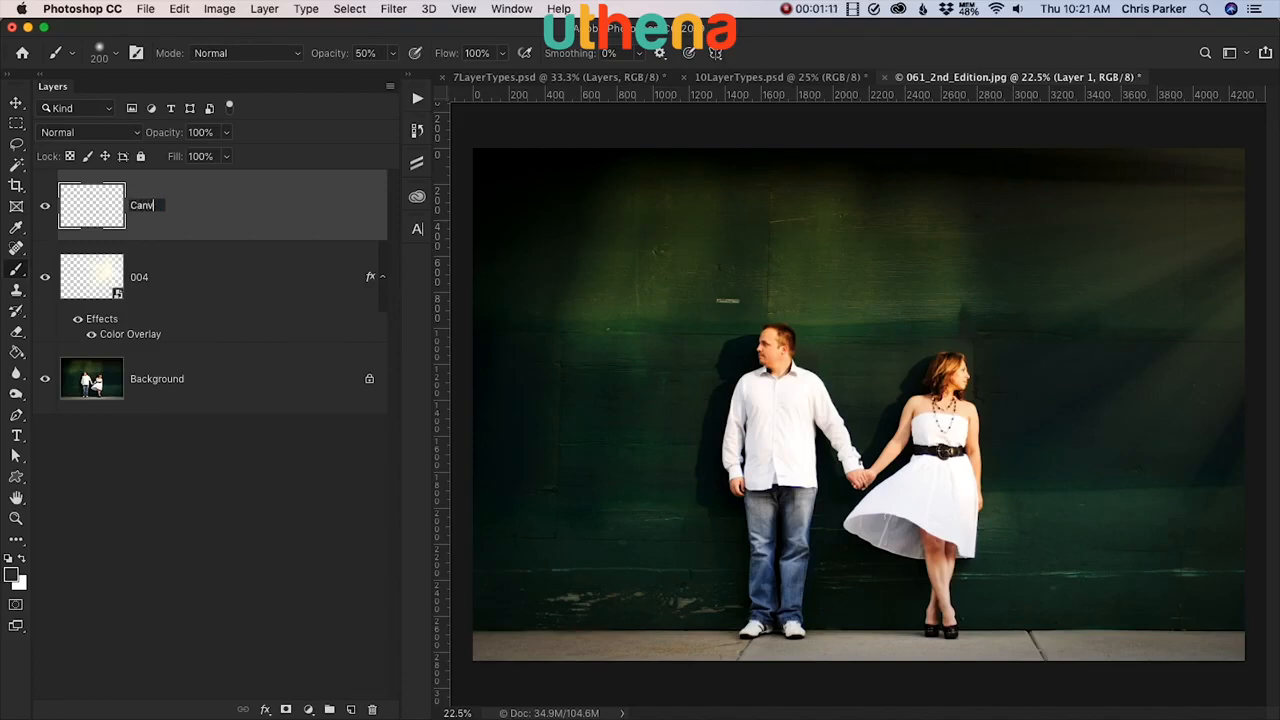
{"action": "type", "text": "ases"}
{"action": "key", "text": "Return"}
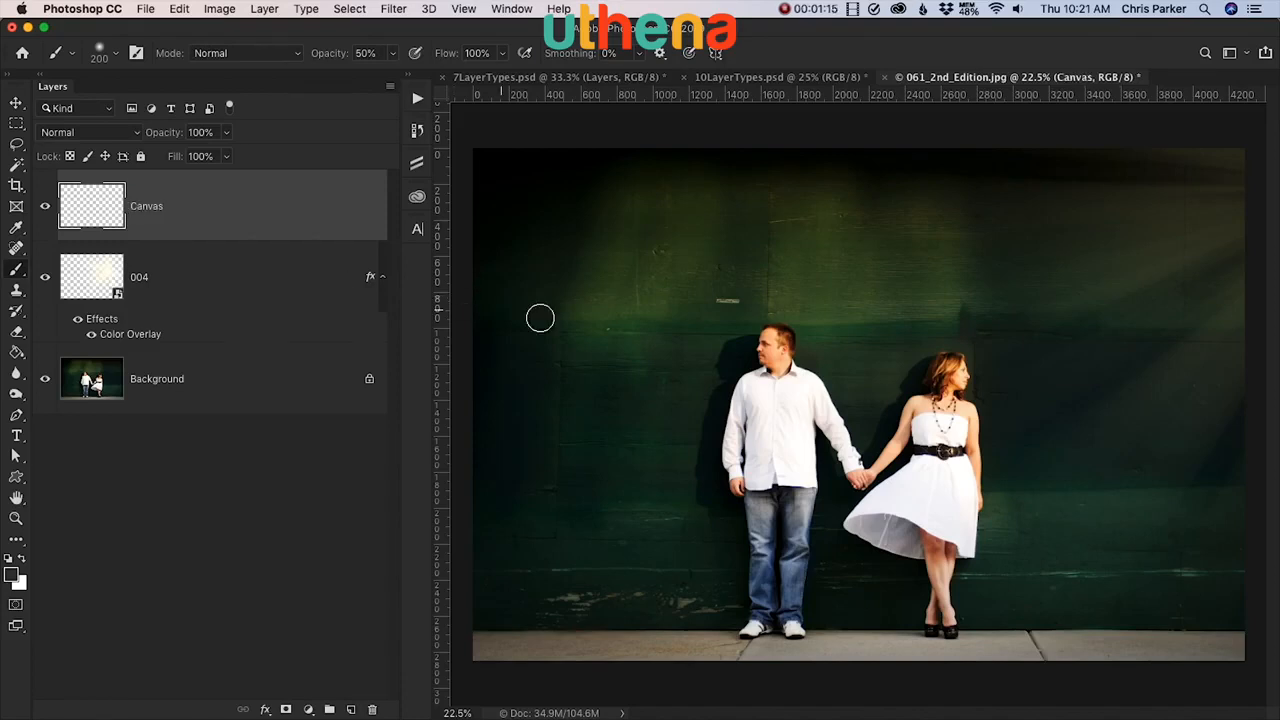
Step: Paint loose dark gray brush strokes across the couple on the Canvas layer, with the brush opacity at 100%
{"action": "mouse_move", "coordinate": [742, 357]}
{"action": "left_mouse_down"}
{"action": "mouse_move", "coordinate": [797, 435]}
{"action": "mouse_move", "coordinate": [687, 485]}
{"action": "mouse_move", "coordinate": [580, 277]}
{"action": "mouse_move", "coordinate": [734, 251]}
{"action": "mouse_move", "coordinate": [649, 374]}
{"action": "mouse_move", "coordinate": [835, 440]}
{"action": "mouse_move", "coordinate": [916, 232]}
{"action": "mouse_move", "coordinate": [738, 532]}
{"action": "mouse_move", "coordinate": [990, 280]}
{"action": "mouse_move", "coordinate": [625, 505]}
{"action": "mouse_move", "coordinate": [700, 571]}
{"action": "mouse_move", "coordinate": [1140, 590]}
{"action": "left_mouse_up"}
{"action": "key", "text": "0"}
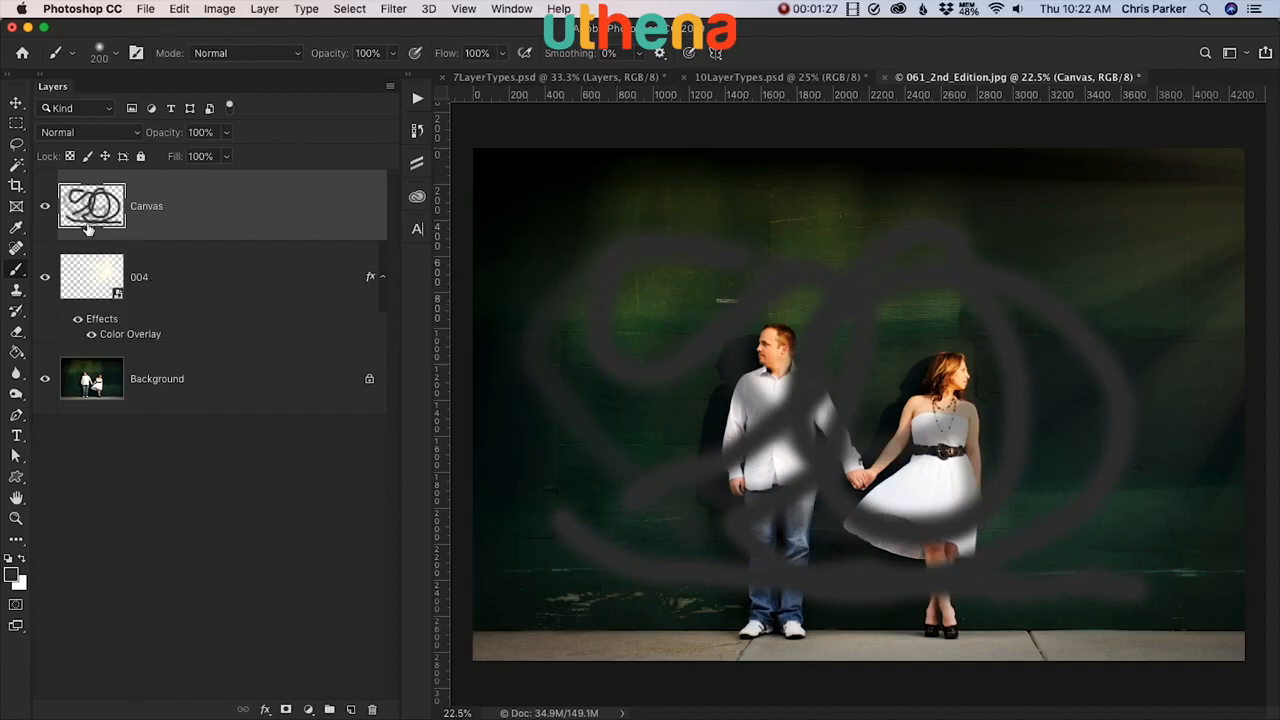
Step: Hide the Canvas layer to view the layers beneath with 004 selected, and show and reselect Canvas
{"action": "left_click", "coordinate": [45, 205]}
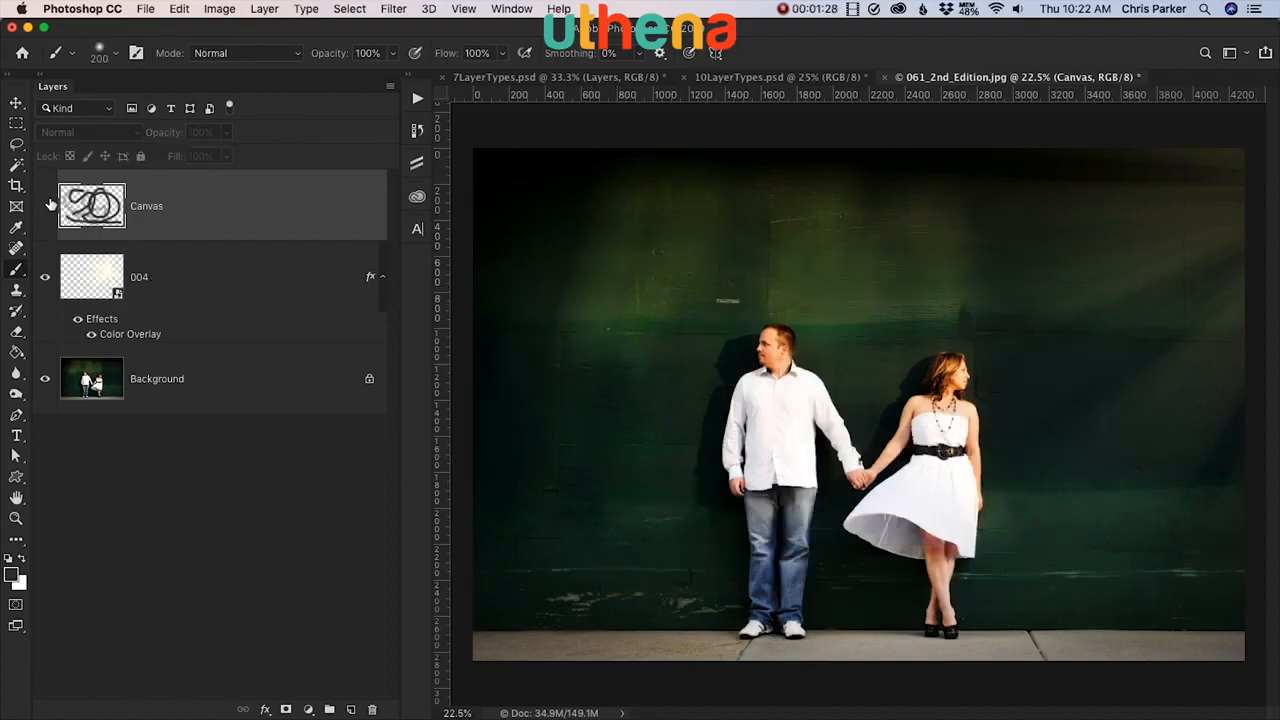
{"action": "left_click", "coordinate": [174, 304]}
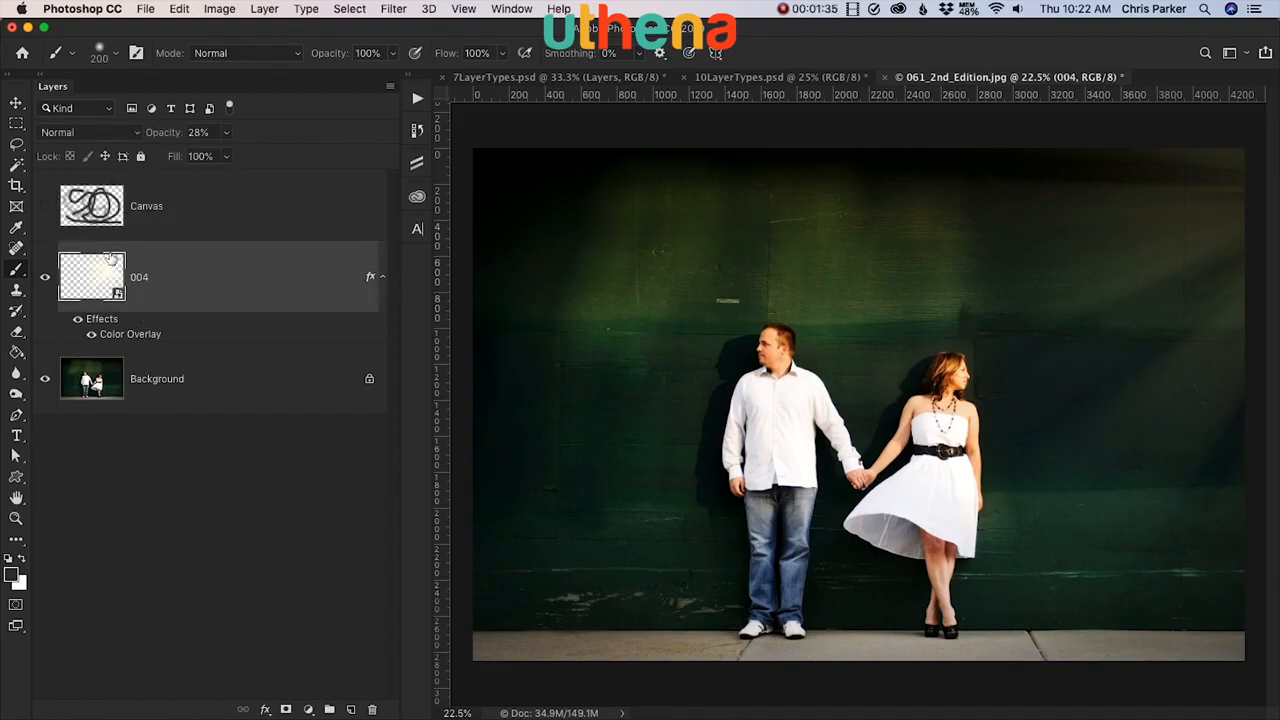
{"action": "left_click", "coordinate": [45, 206]}
{"action": "left_click", "coordinate": [140, 208]}
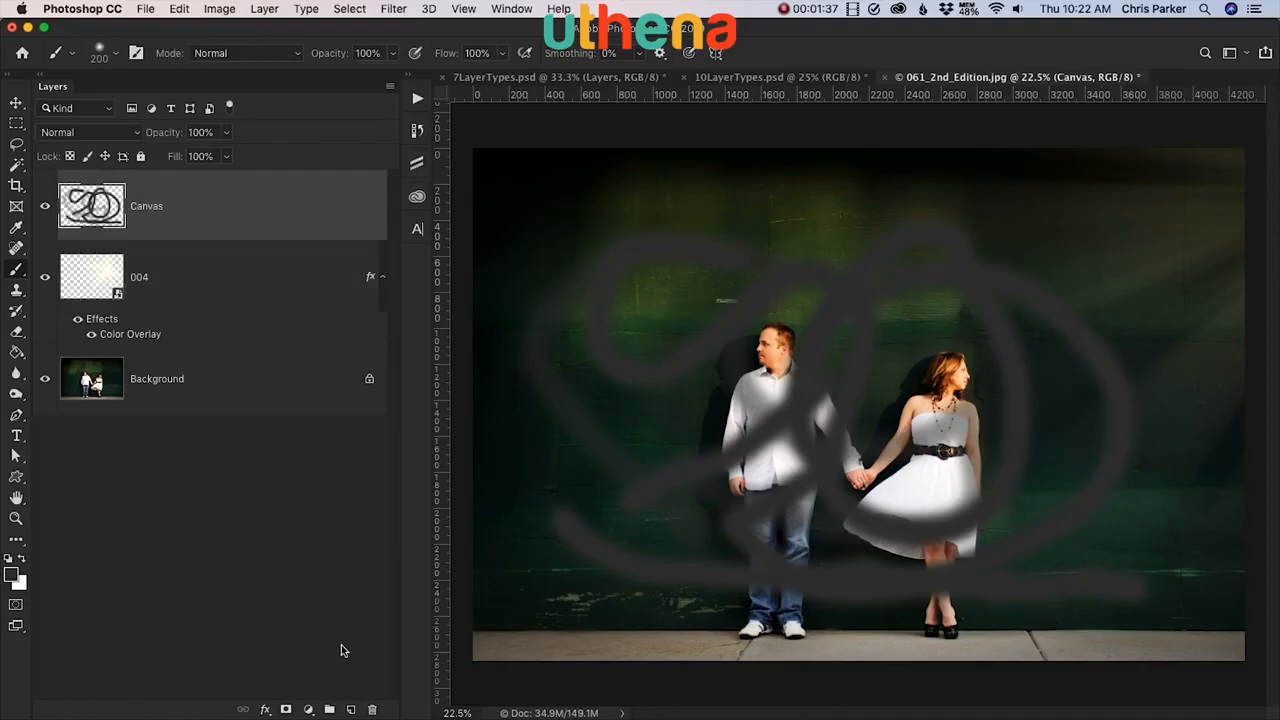
Step: Add a new empty layer above the Canvas layer and set the foreground color to red
{"action": "left_click", "coordinate": [351, 709]}
{"action": "left_click", "coordinate": [11, 574]}
{"action": "left_click_drag", "start_coordinate": [492, 465], "coordinate": [537, 446]}
{"action": "left_click", "coordinate": [699, 379]}
Step: Paint a thick looping red stroke over the couple on the Canvas layer, hide the layer to compare, and show it again
{"action": "left_click", "coordinate": [278, 293]}
{"action": "mouse_move", "coordinate": [642, 477]}
{"action": "left_mouse_down"}
{"action": "mouse_move", "coordinate": [857, 495]}
{"action": "mouse_move", "coordinate": [989, 438]}
{"action": "mouse_move", "coordinate": [839, 299]}
{"action": "mouse_move", "coordinate": [627, 426]}
{"action": "left_mouse_up"}
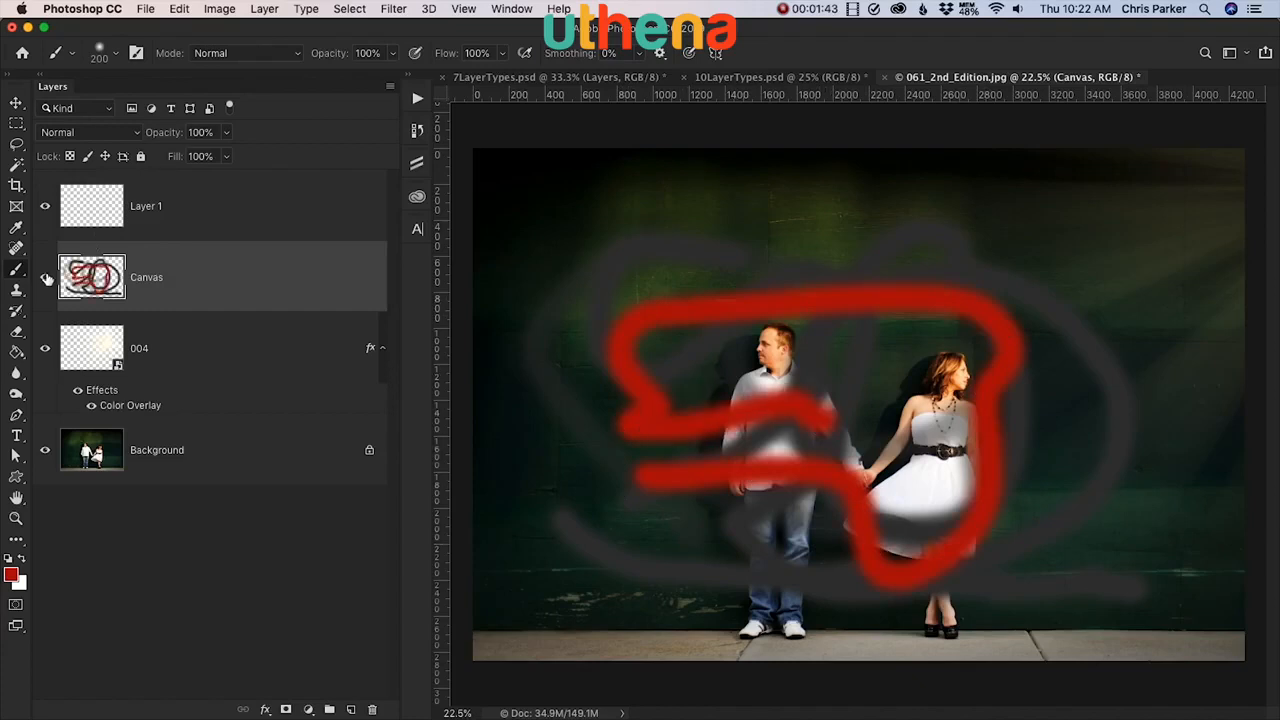
{"action": "left_click", "coordinate": [45, 279]}
{"action": "left_click", "coordinate": [183, 210]}
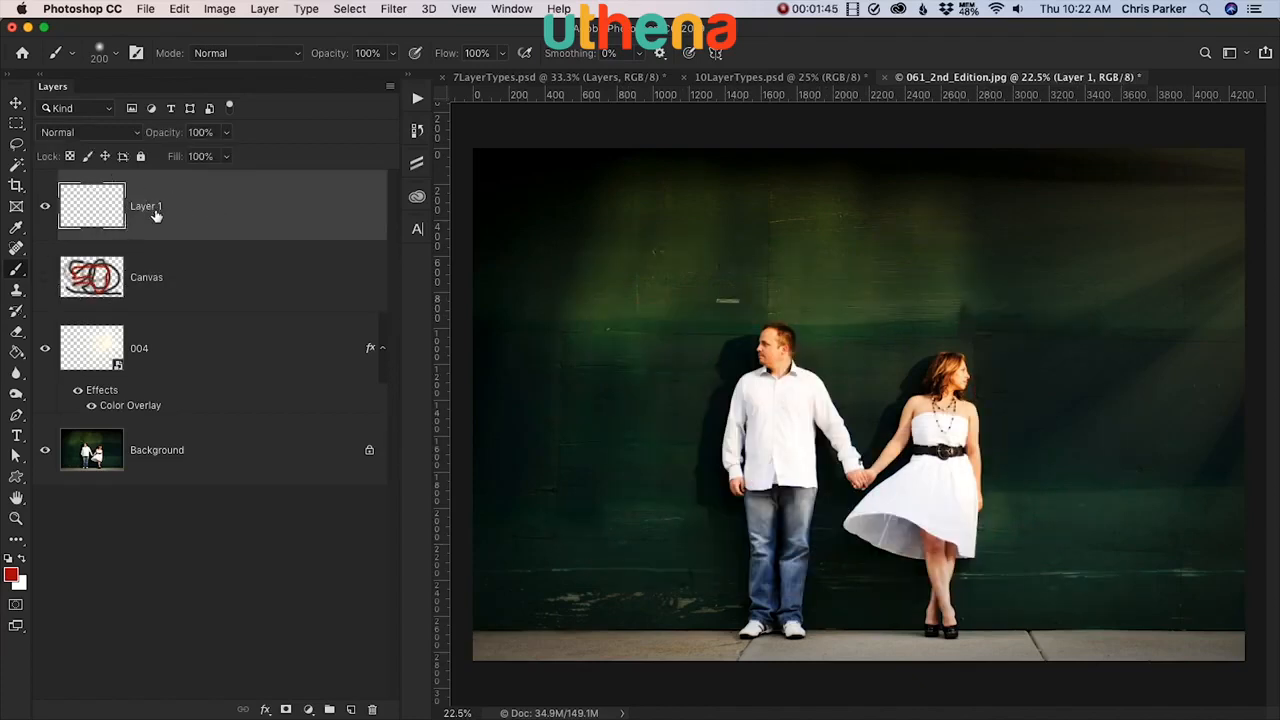
{"action": "left_click", "coordinate": [194, 272]}
{"action": "left_click", "coordinate": [45, 277]}
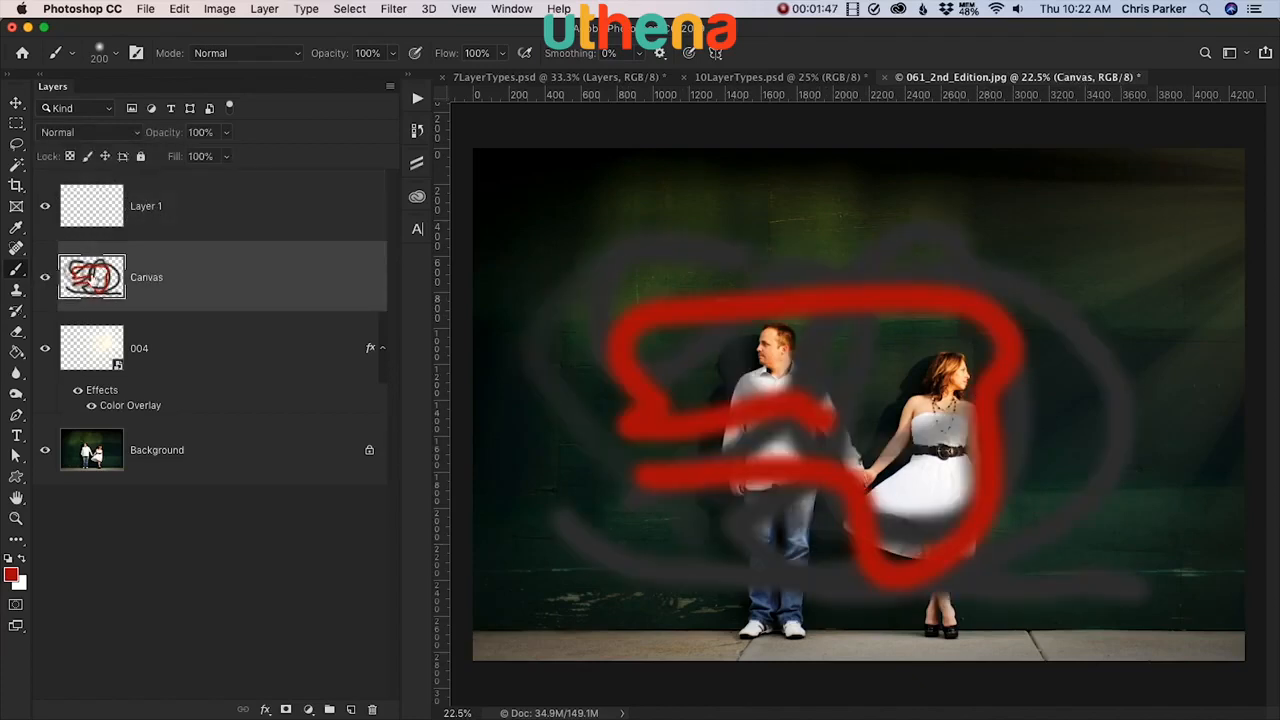
Step: Paint two red dots above the couple and another curved red stroke across them on the Canvas layer
{"action": "left_click", "coordinate": [701, 220]}
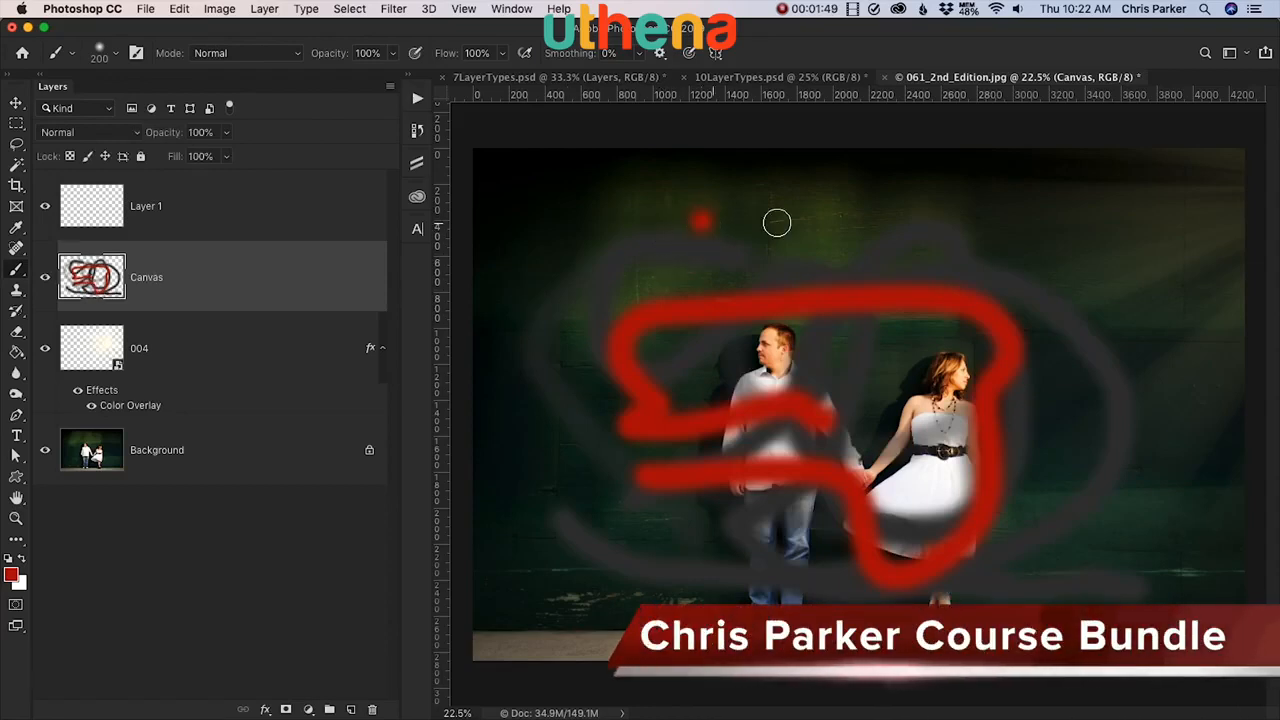
{"action": "left_click", "coordinate": [973, 218]}
{"action": "mouse_move", "coordinate": [634, 554]}
{"action": "left_mouse_down"}
{"action": "mouse_move", "coordinate": [767, 420]}
{"action": "mouse_move", "coordinate": [1092, 498]}
{"action": "mouse_move", "coordinate": [1098, 535]}
{"action": "left_mouse_up"}
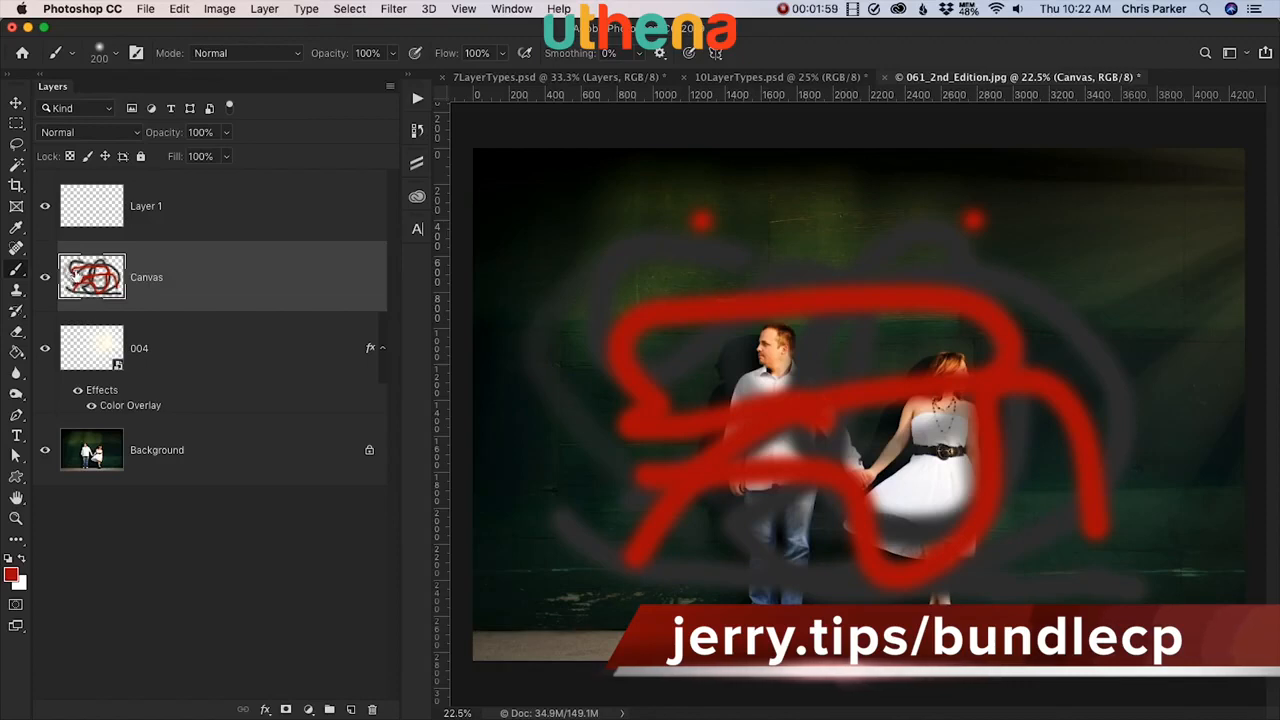
Step: Hide the Canvas layer and paint a red smiley face and a check mark on Layer 1
{"action": "left_click", "coordinate": [44, 277]}
{"action": "left_click", "coordinate": [217, 209]}
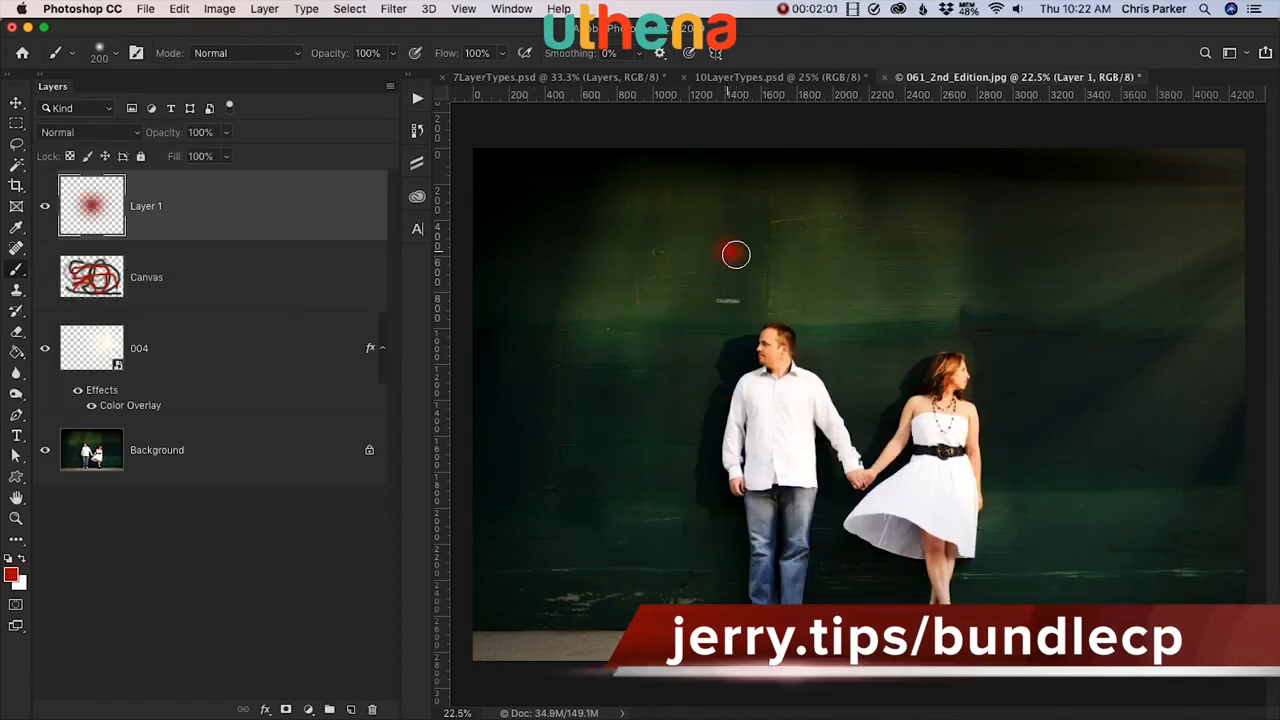
{"action": "left_click", "coordinate": [955, 255]}
{"action": "mouse_move", "coordinate": [628, 348]}
{"action": "left_mouse_down"}
{"action": "mouse_move", "coordinate": [764, 456]}
{"action": "mouse_move", "coordinate": [974, 462]}
{"action": "mouse_move", "coordinate": [1094, 341]}
{"action": "mouse_move", "coordinate": [1115, 293]}
{"action": "left_mouse_up"}
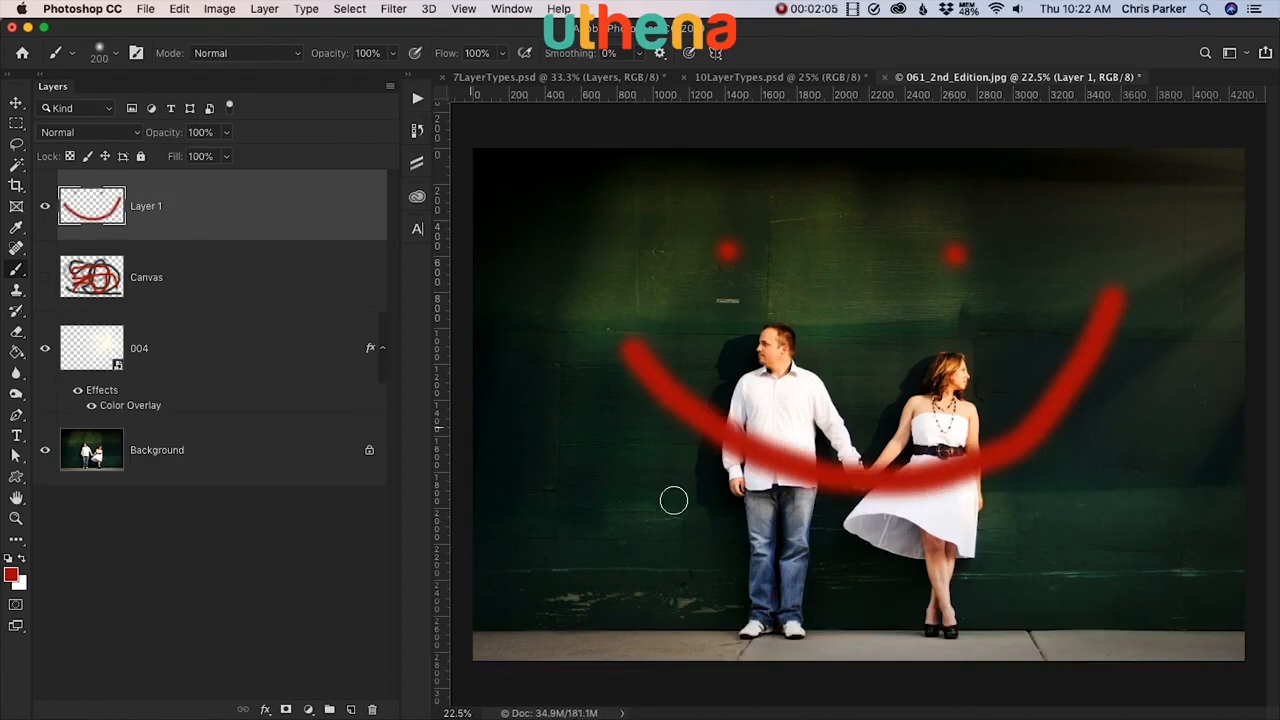
{"action": "mouse_move", "coordinate": [1078, 518]}
{"action": "left_mouse_down"}
{"action": "mouse_move", "coordinate": [1116, 570]}
{"action": "mouse_move", "coordinate": [1214, 318]}
{"action": "left_mouse_up"}
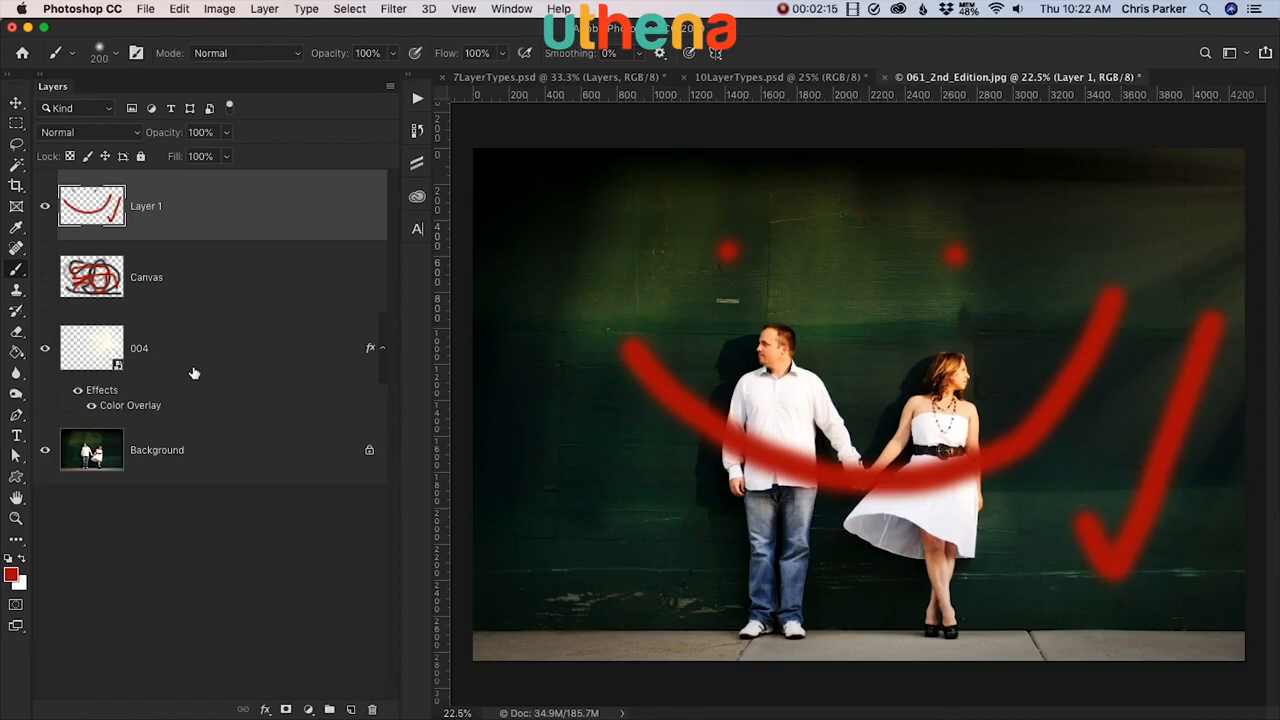
Step: Switch to 10LayerTypes.psd and toggle the visibility of the Layers and 12 Types of Layers groups to view the slides beneath
{"action": "left_click", "coordinate": [730, 78]}
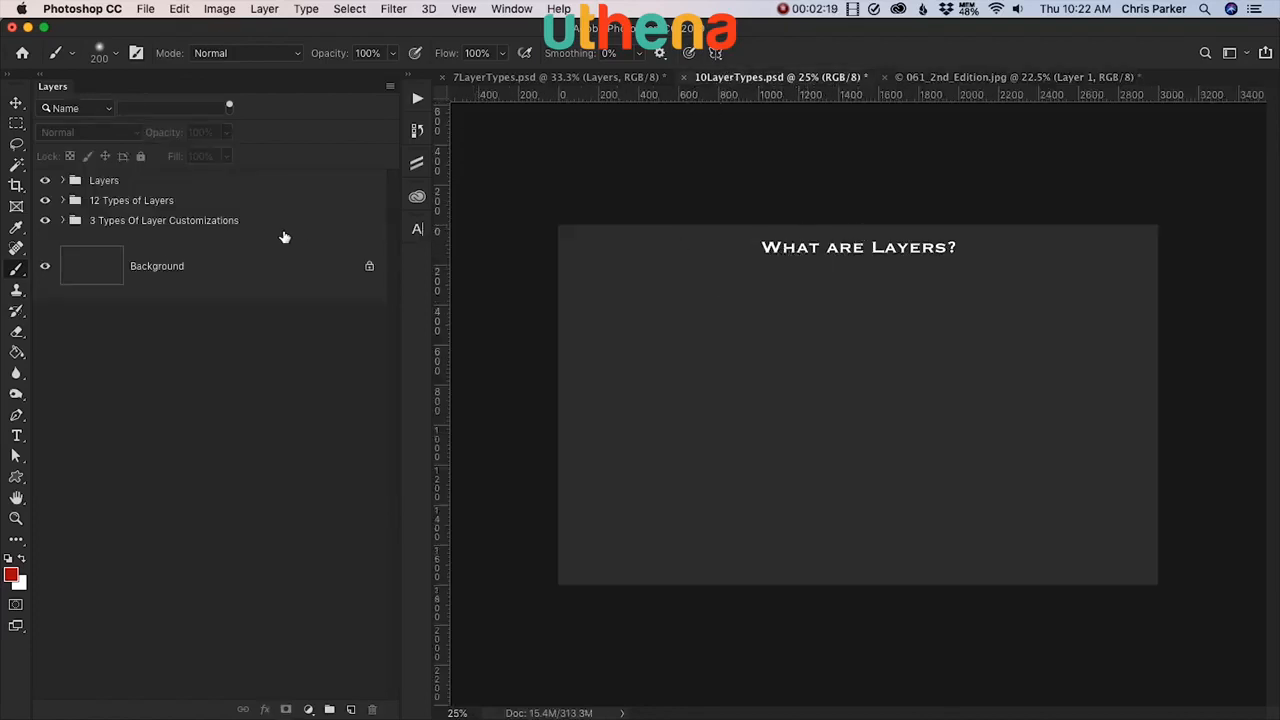
{"action": "left_click", "coordinate": [46, 182]}
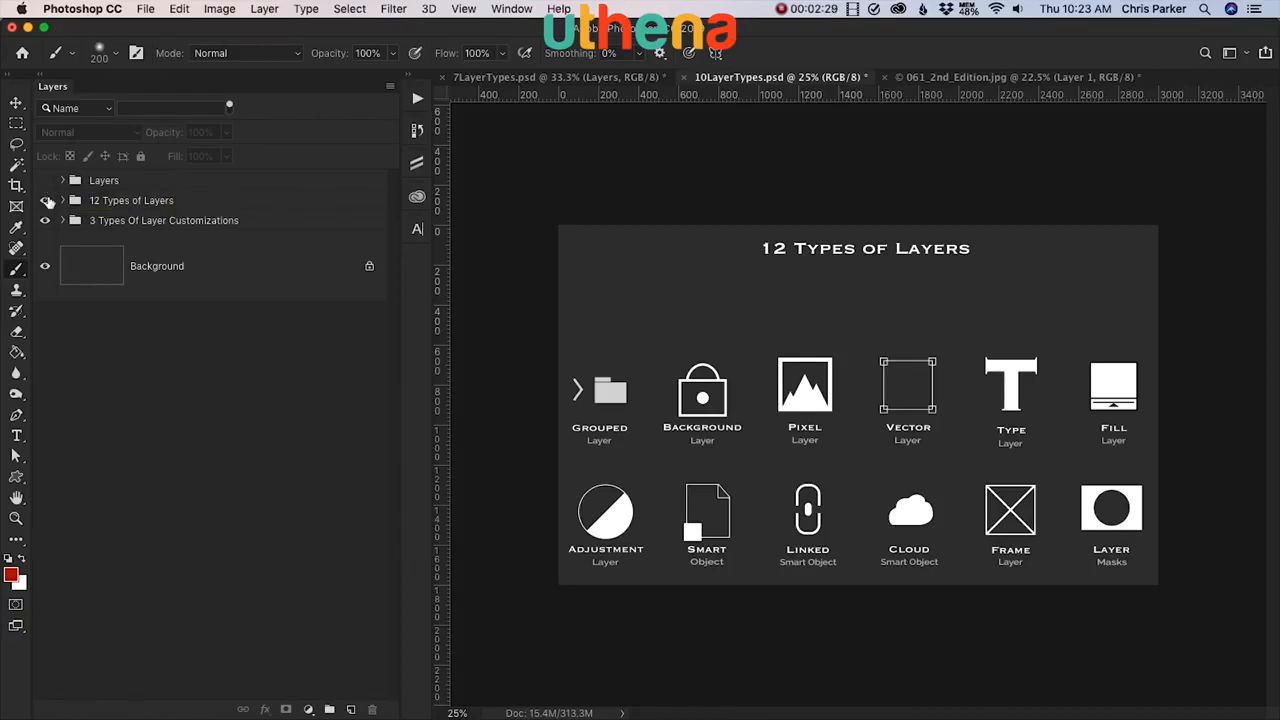
{"action": "left_click", "coordinate": [46, 201]}
{"action": "left_click", "coordinate": [46, 201]}
{"action": "left_click", "coordinate": [45, 183]}
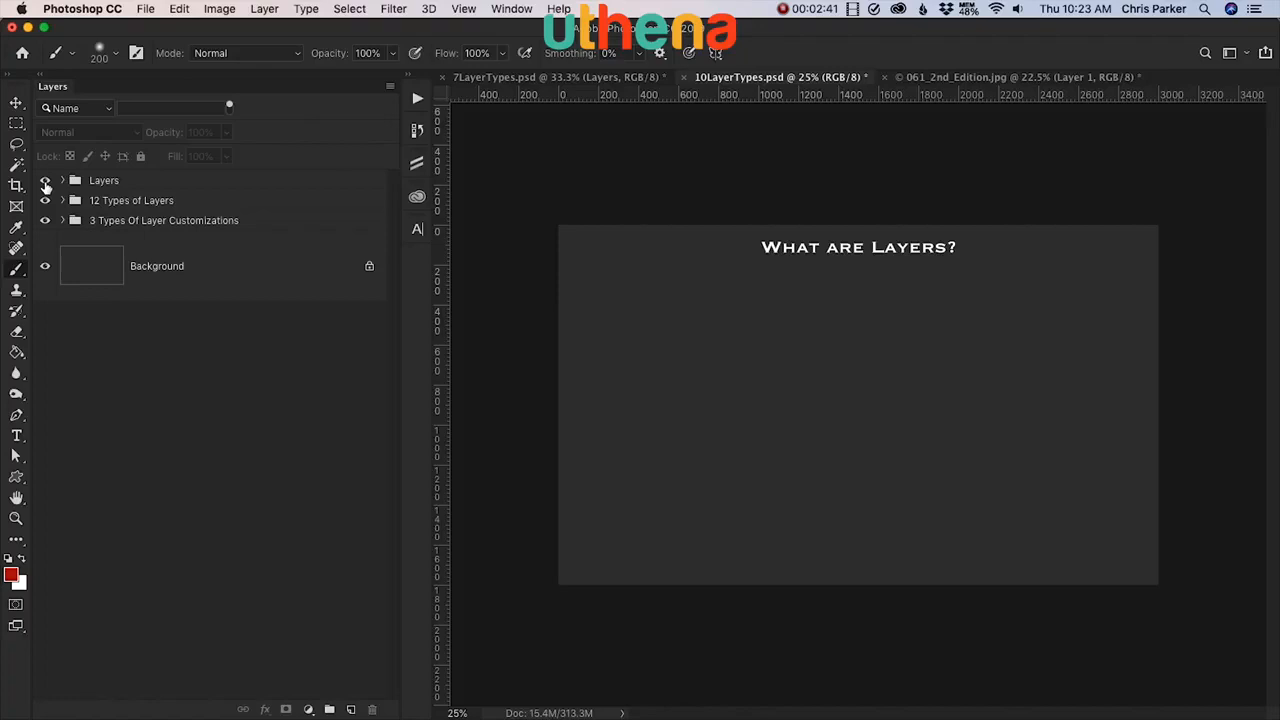
Step: Undock and close the Layers panel, reopen it, and dock it again beside the Tools panel
{"action": "left_click_drag", "start_coordinate": [60, 90], "coordinate": [448, 138]}
{"action": "left_click", "coordinate": [417, 130]}
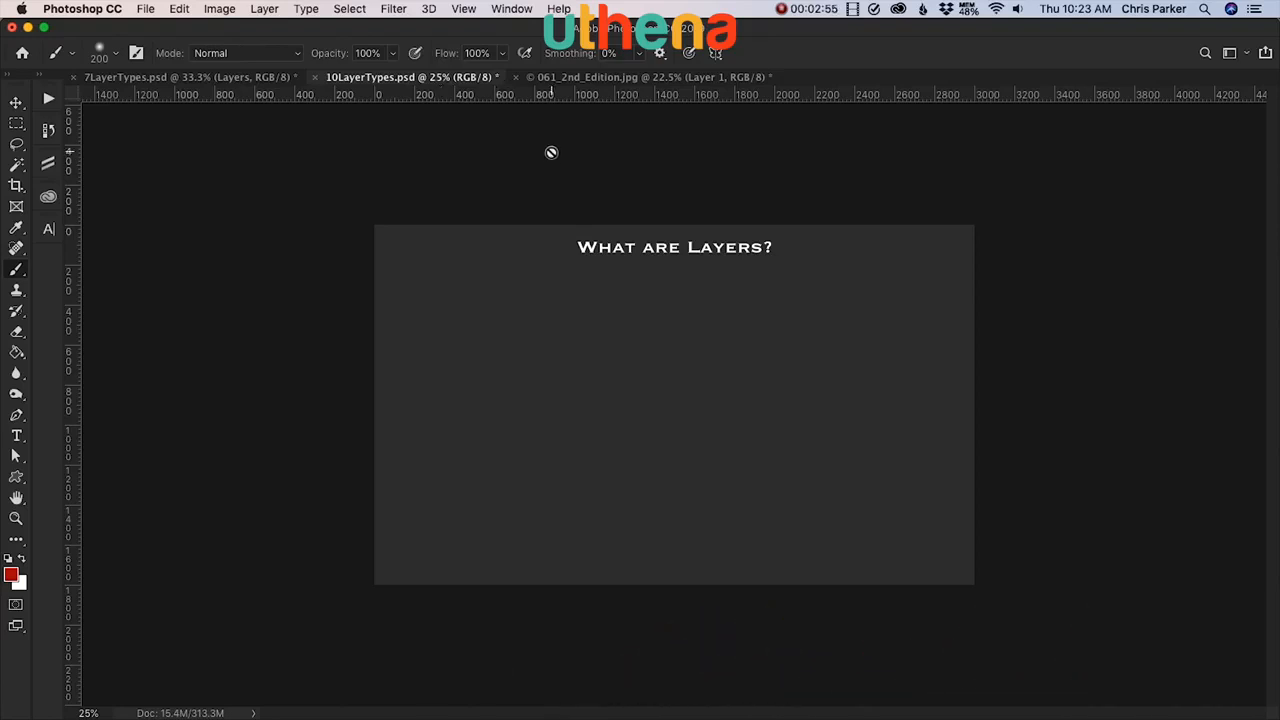
{"action": "left_click", "coordinate": [512, 9]}
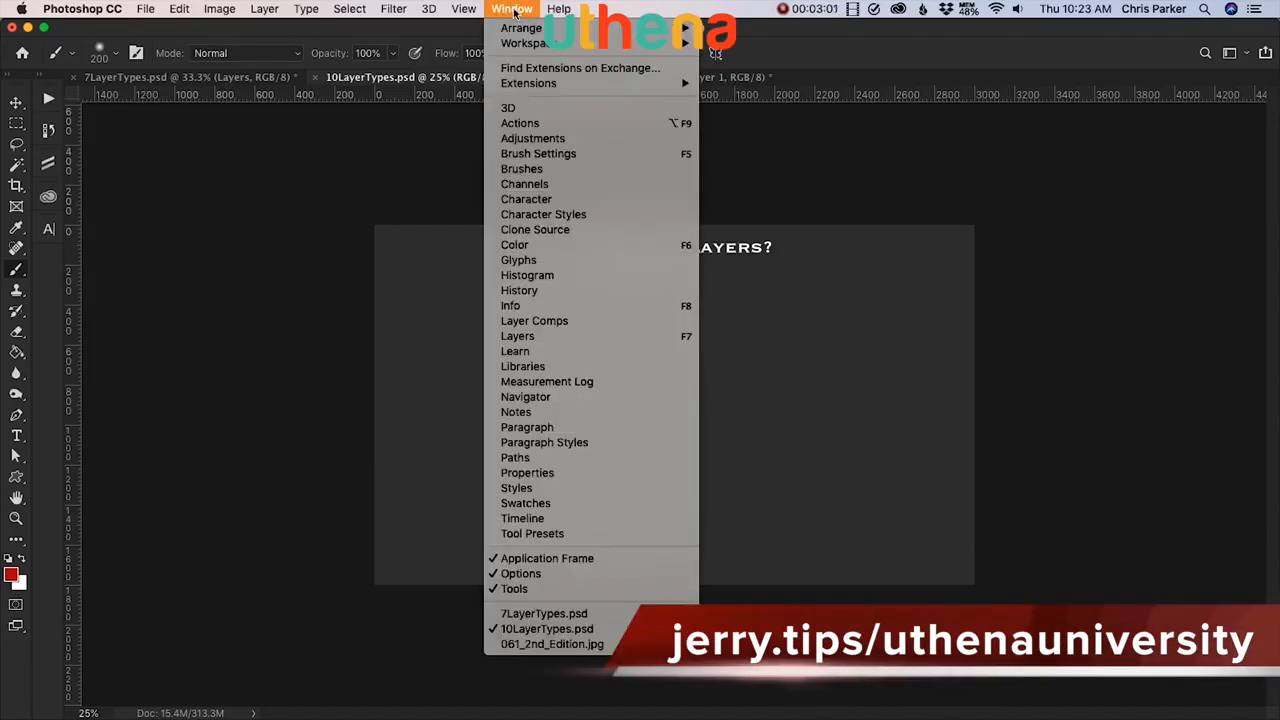
{"action": "left_click", "coordinate": [519, 343]}
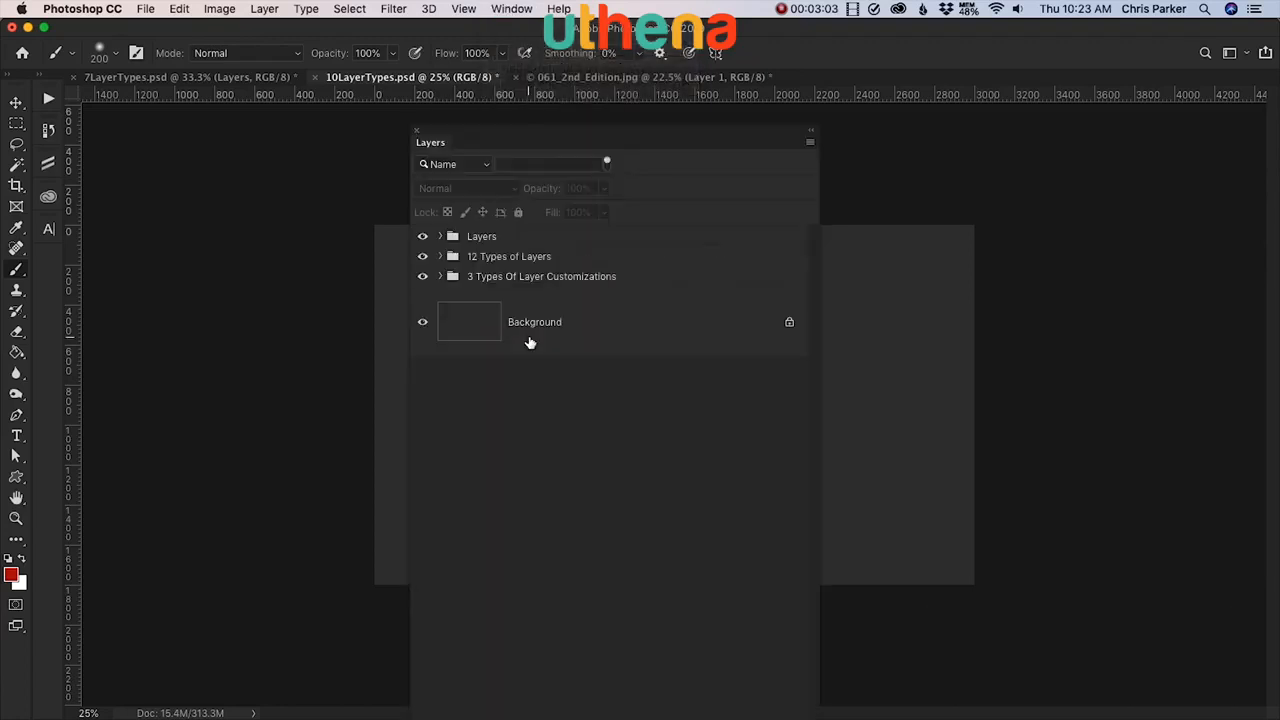
{"action": "left_click_drag", "start_coordinate": [458, 130], "coordinate": [36, 156]}
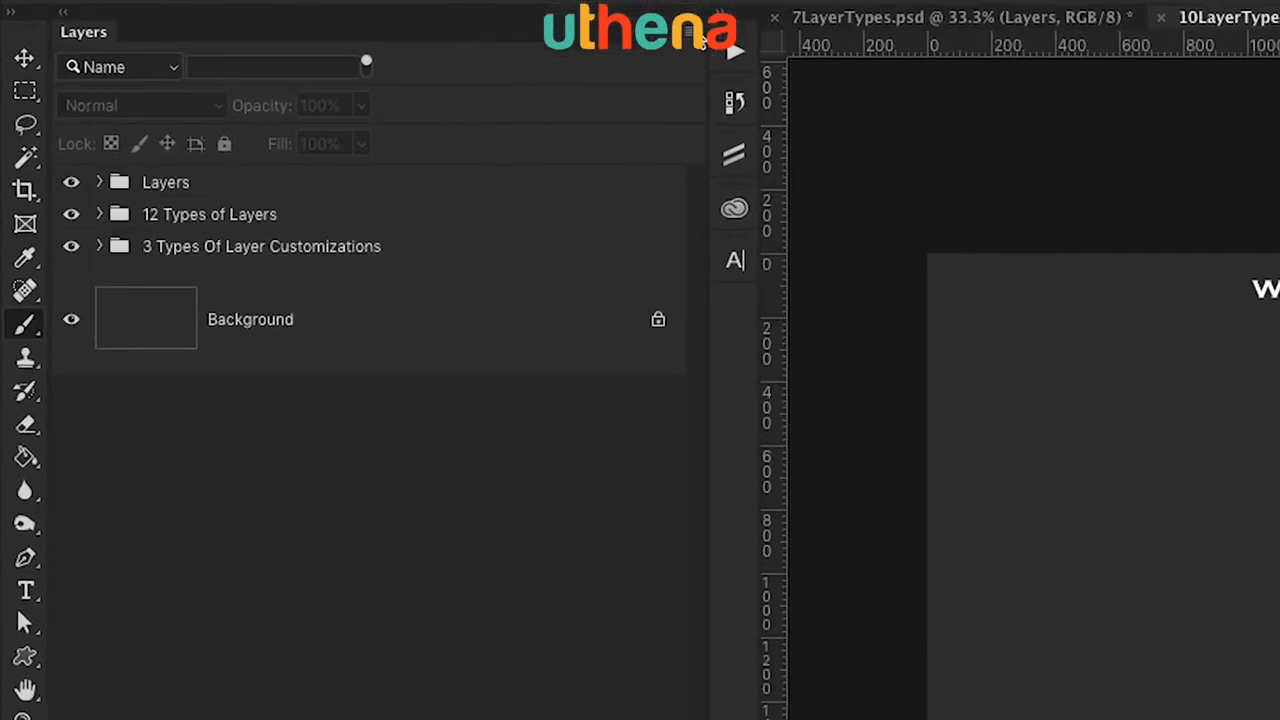
Step: Compare the Layers panel's own commands with the context commands of the 12 Types of Layers and Layers groups
{"action": "left_click", "coordinate": [702, 38]}
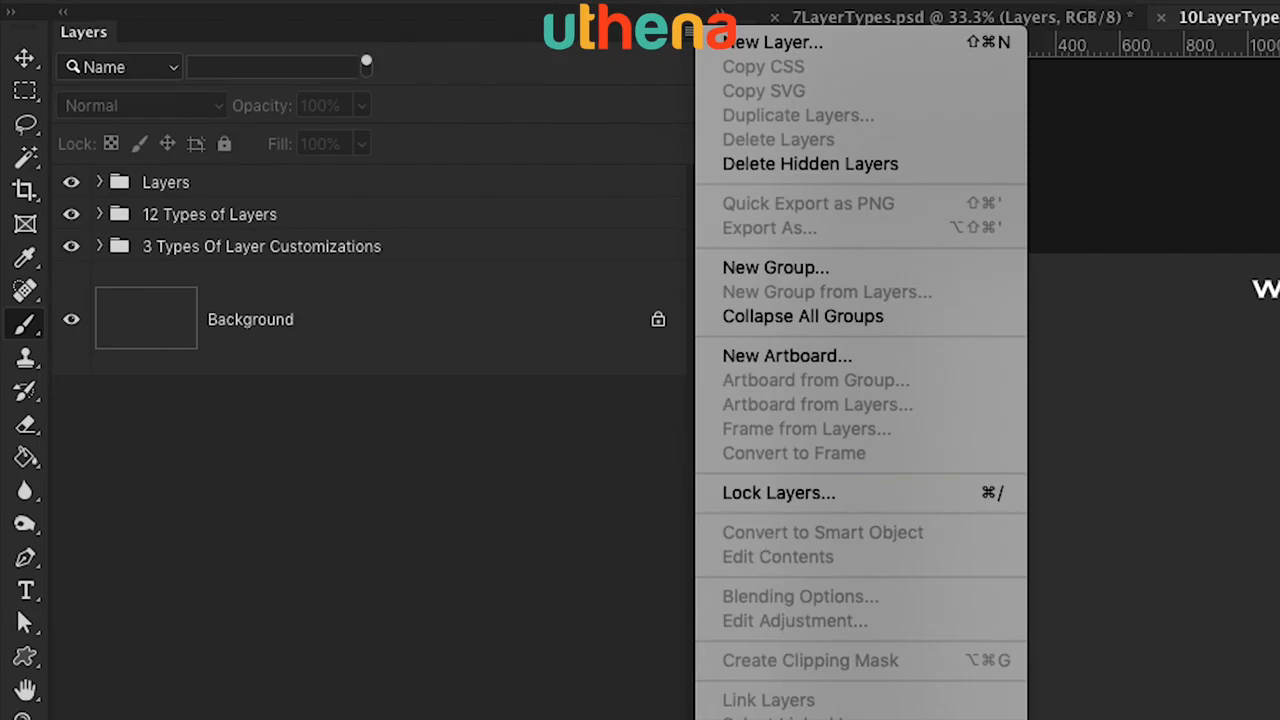
{"action": "left_click", "coordinate": [570, 345]}
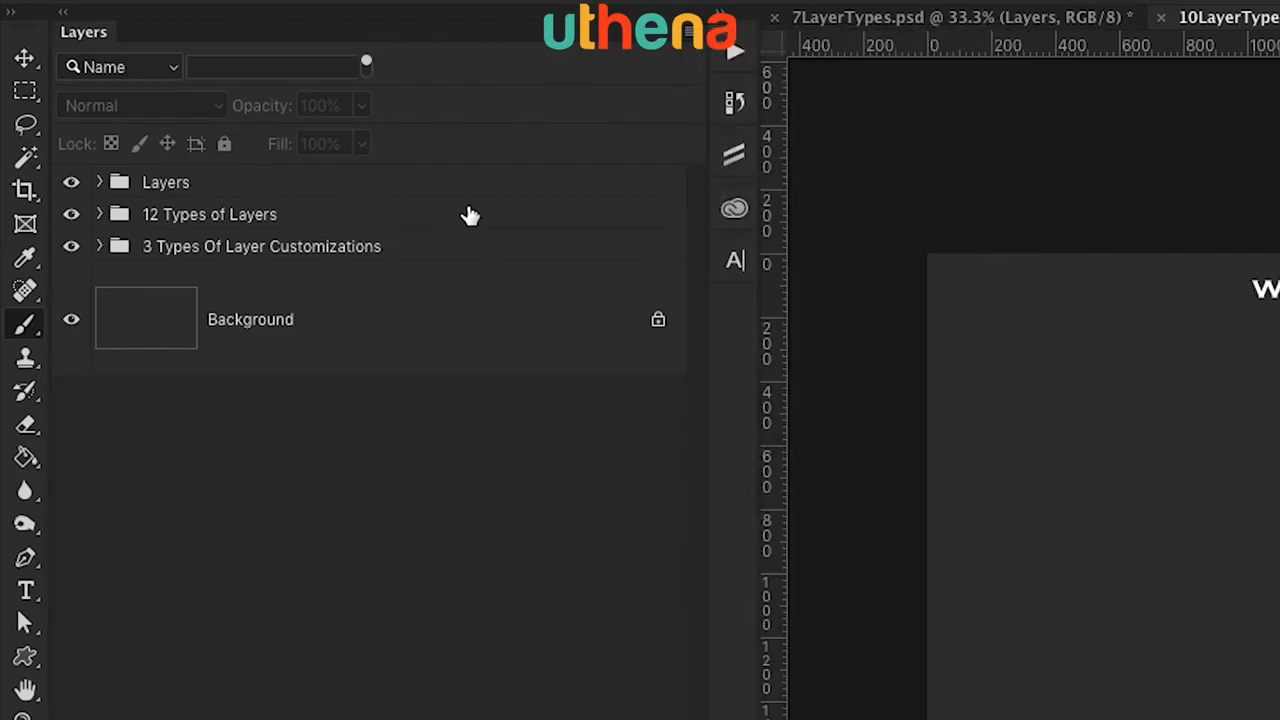
{"action": "right_click", "coordinate": [470, 216]}
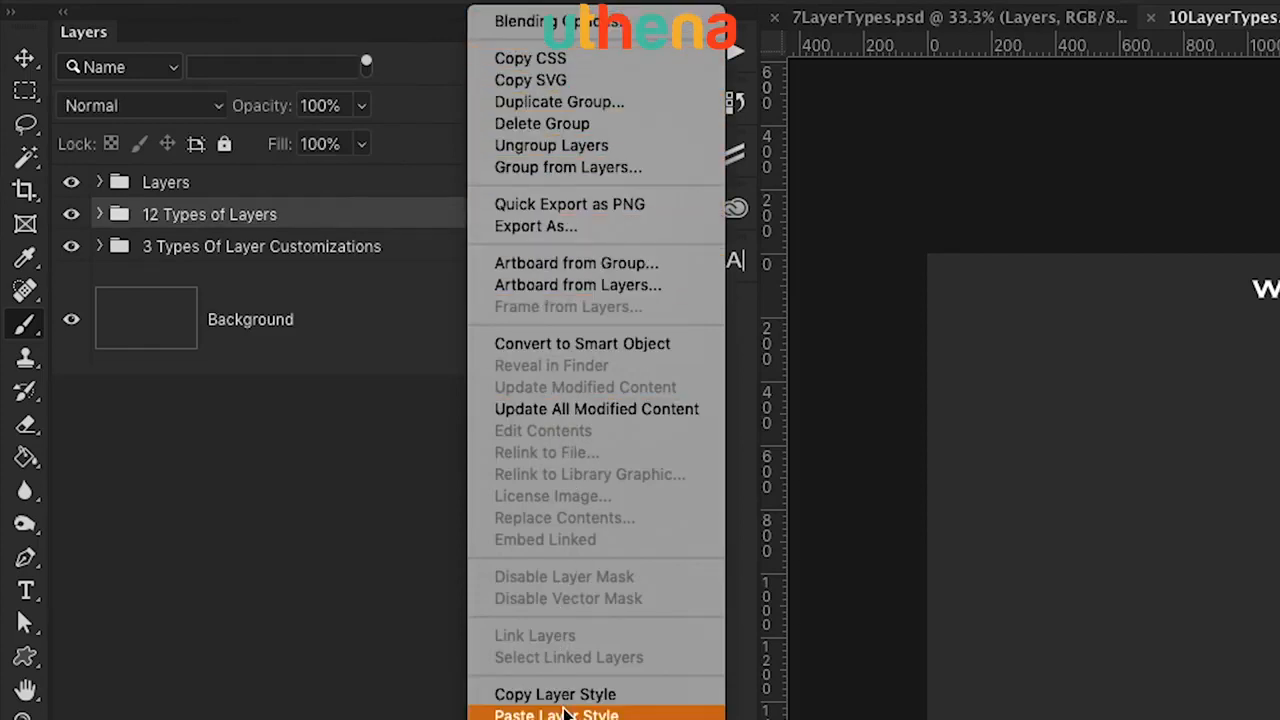
{"action": "left_click", "coordinate": [365, 346]}
{"action": "left_click", "coordinate": [695, 40]}
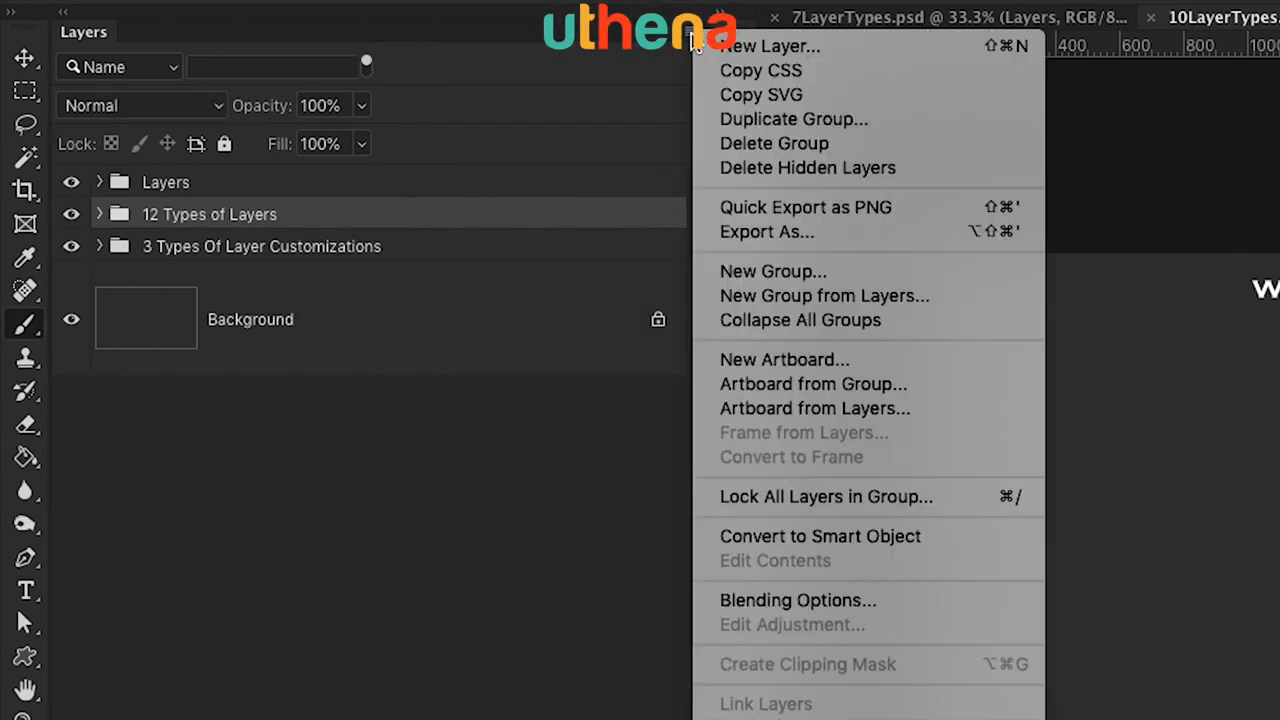
{"action": "left_click", "coordinate": [695, 40]}
{"action": "right_click", "coordinate": [391, 190]}
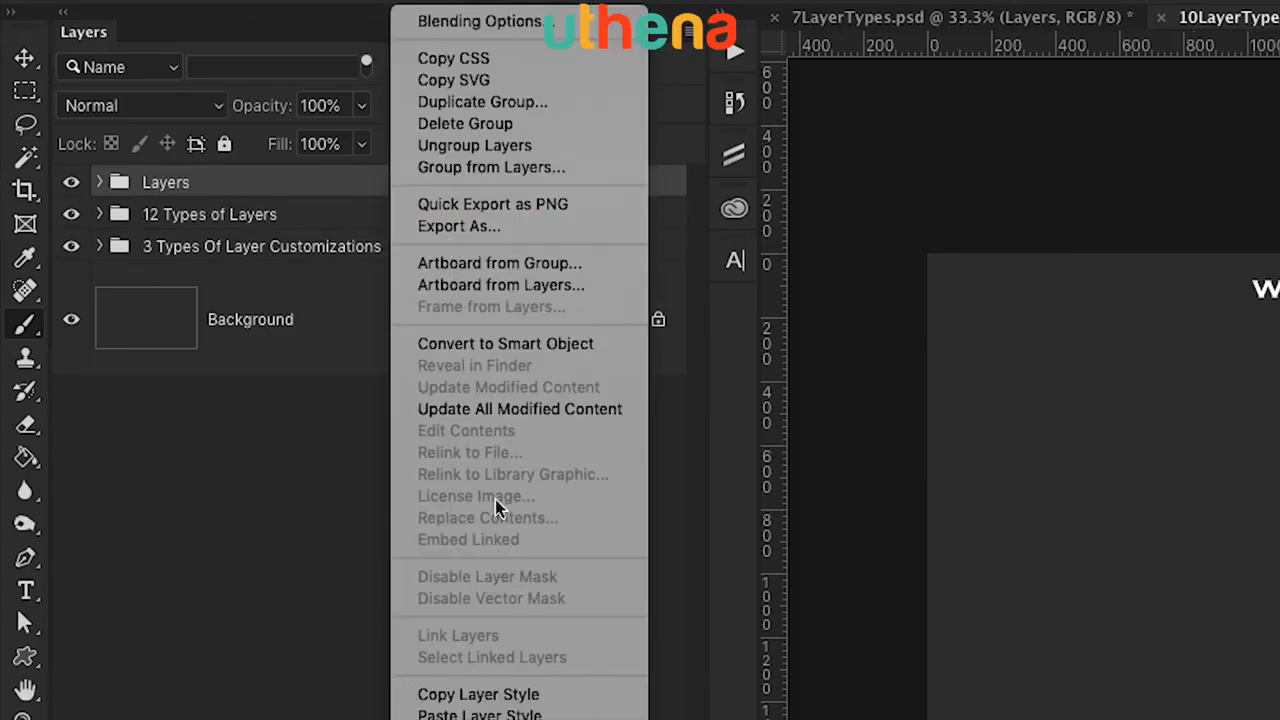
Step: Set the Layers panel's thumbnail size to the smallest picture option
{"action": "left_click", "coordinate": [695, 40]}
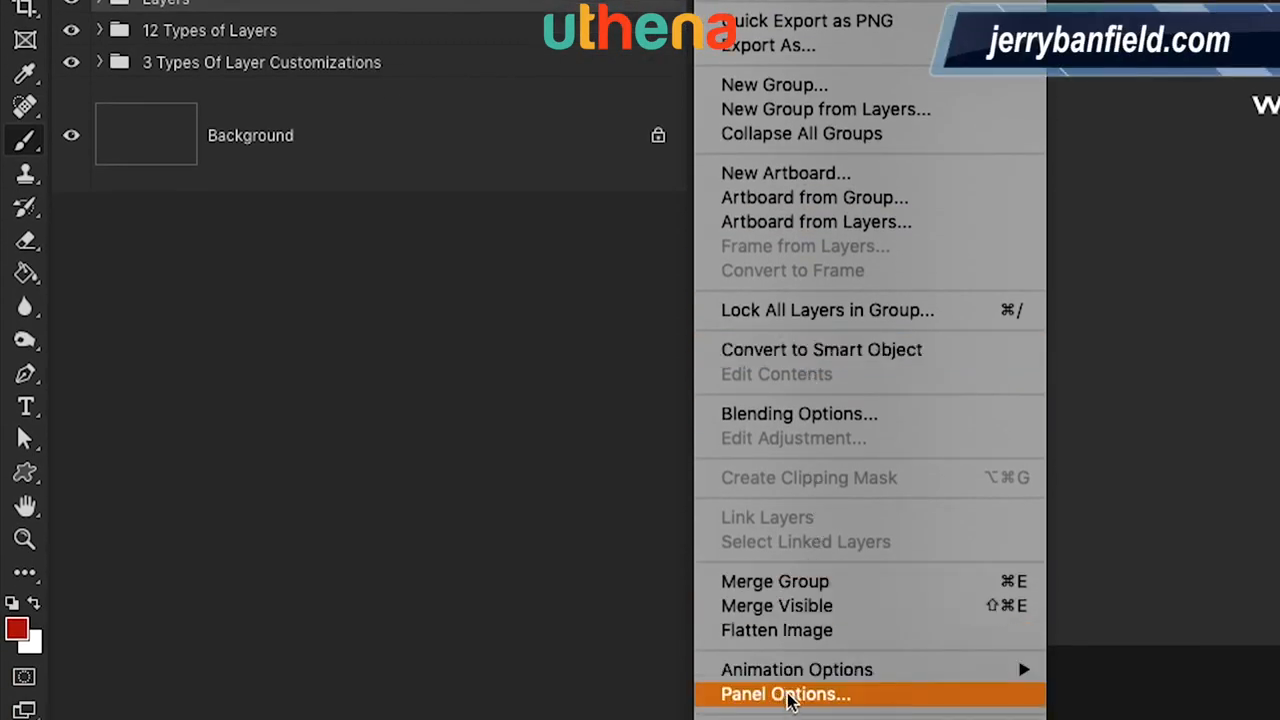
{"action": "left_click", "coordinate": [787, 695]}
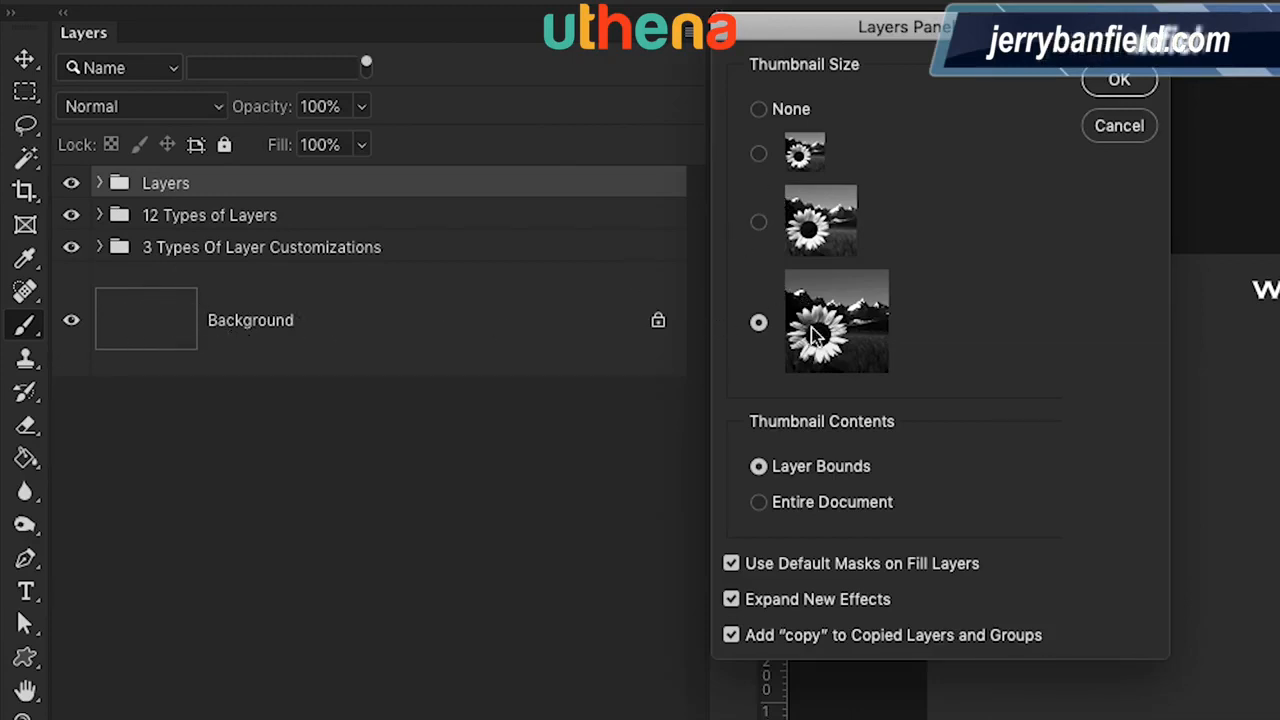
{"action": "left_click", "coordinate": [758, 155]}
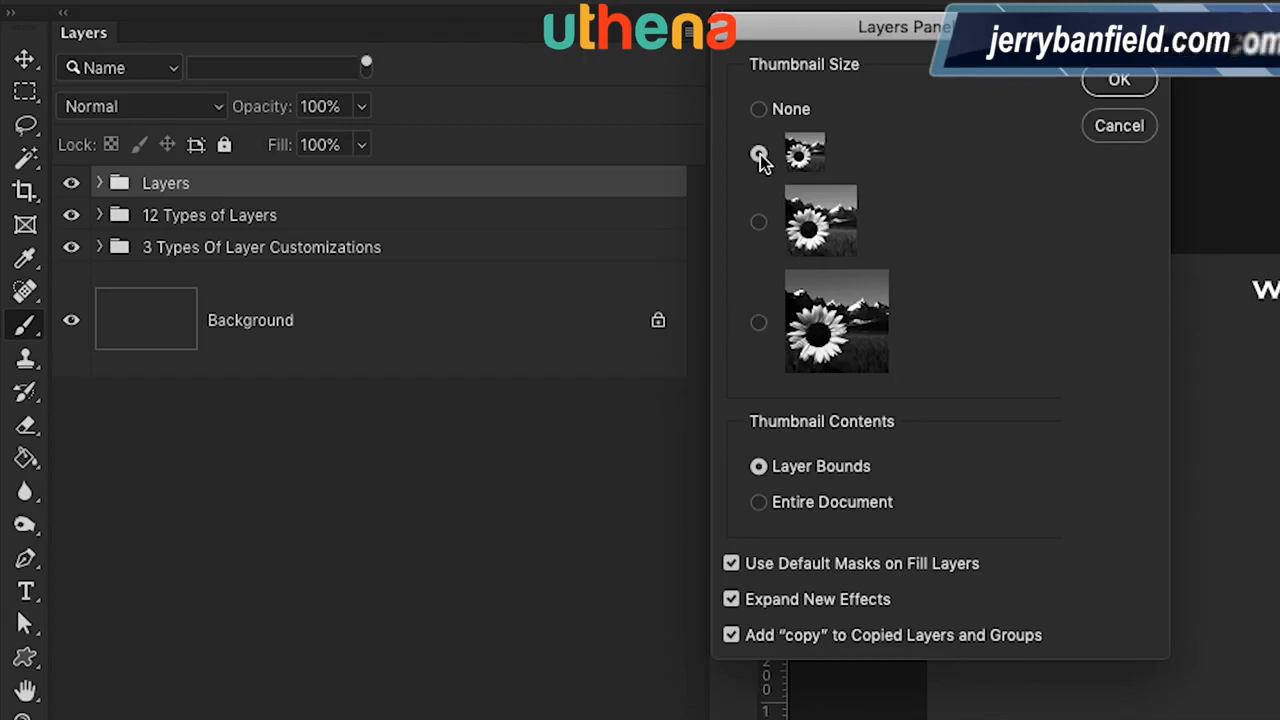
{"action": "left_click", "coordinate": [1117, 81]}
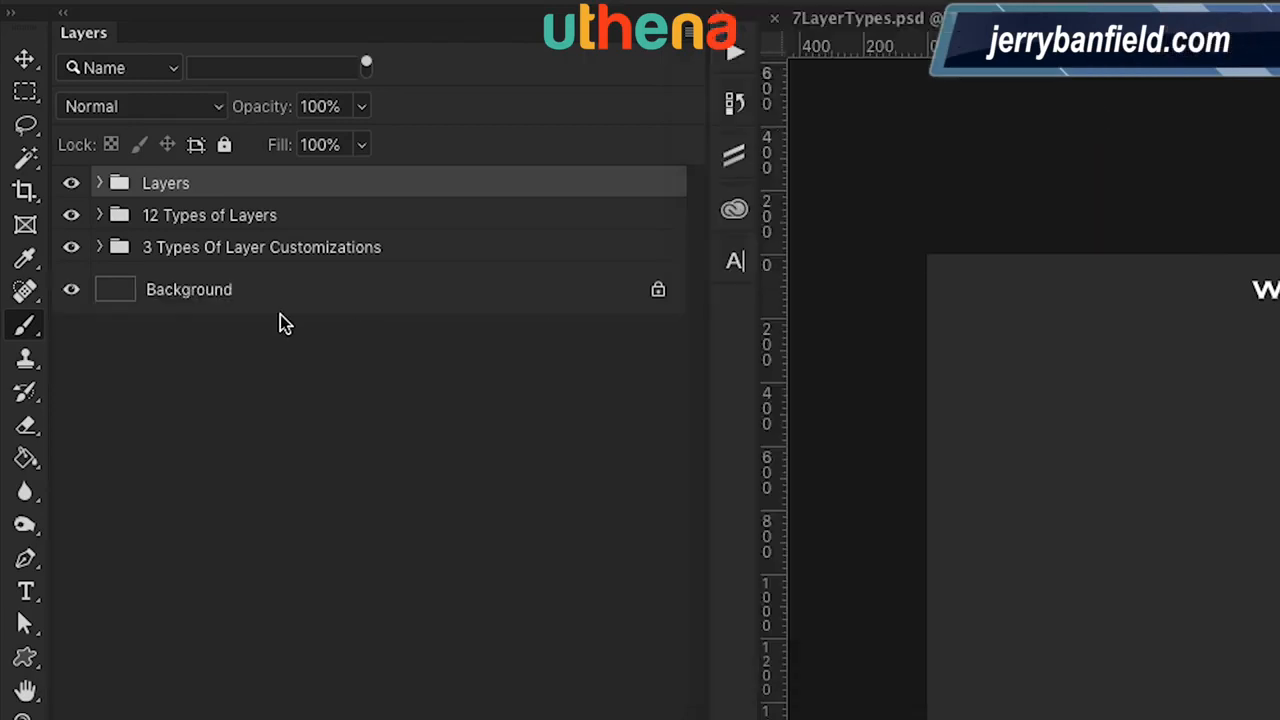
Step: Set the Layers panel's thumbnail size to the largest option
{"action": "left_click", "coordinate": [690, 33]}
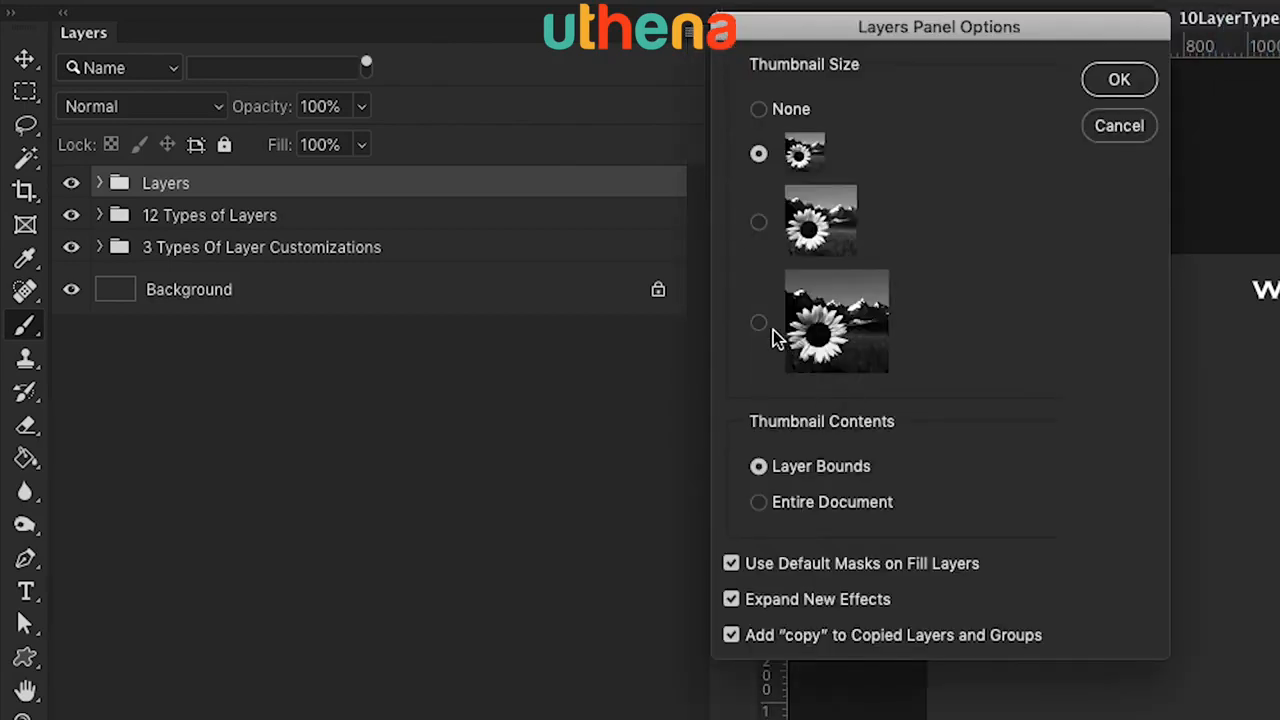
{"action": "left_click", "coordinate": [797, 352]}
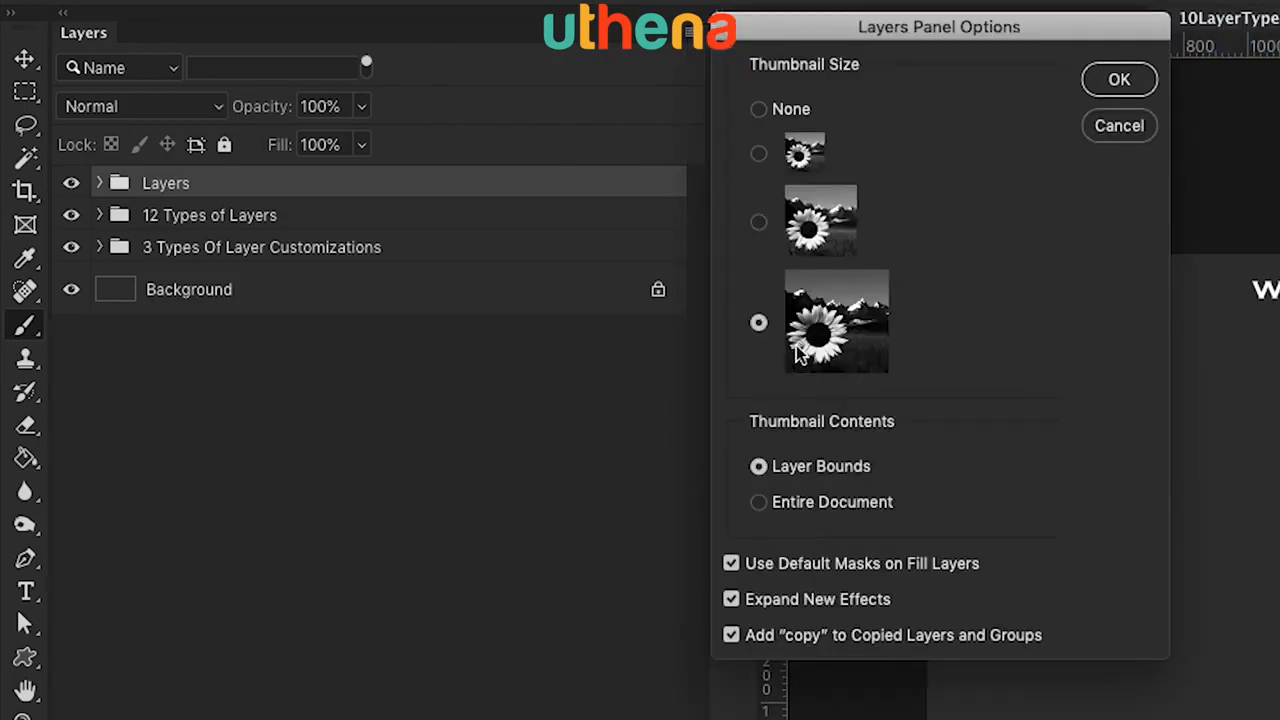
{"action": "left_click", "coordinate": [1114, 86]}
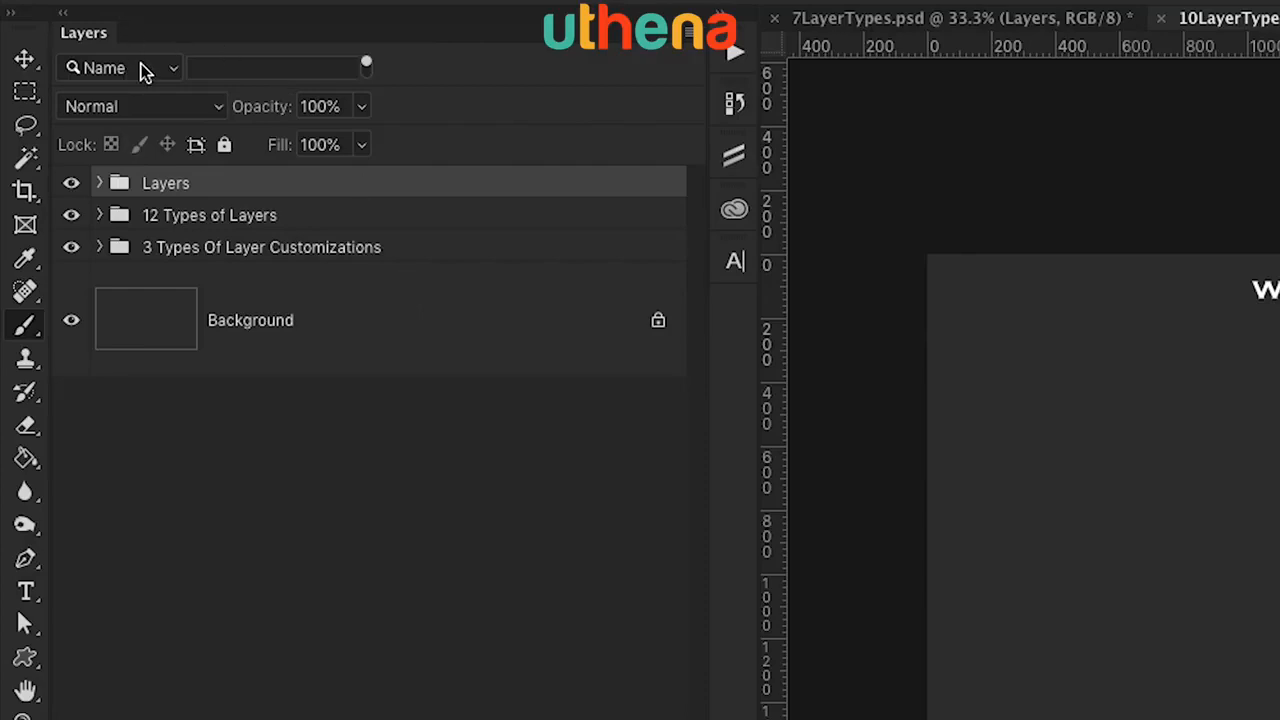
Step: Select the 12 Types of Layers group and set the layer filter type to Kind
{"action": "right_click", "coordinate": [455, 215]}
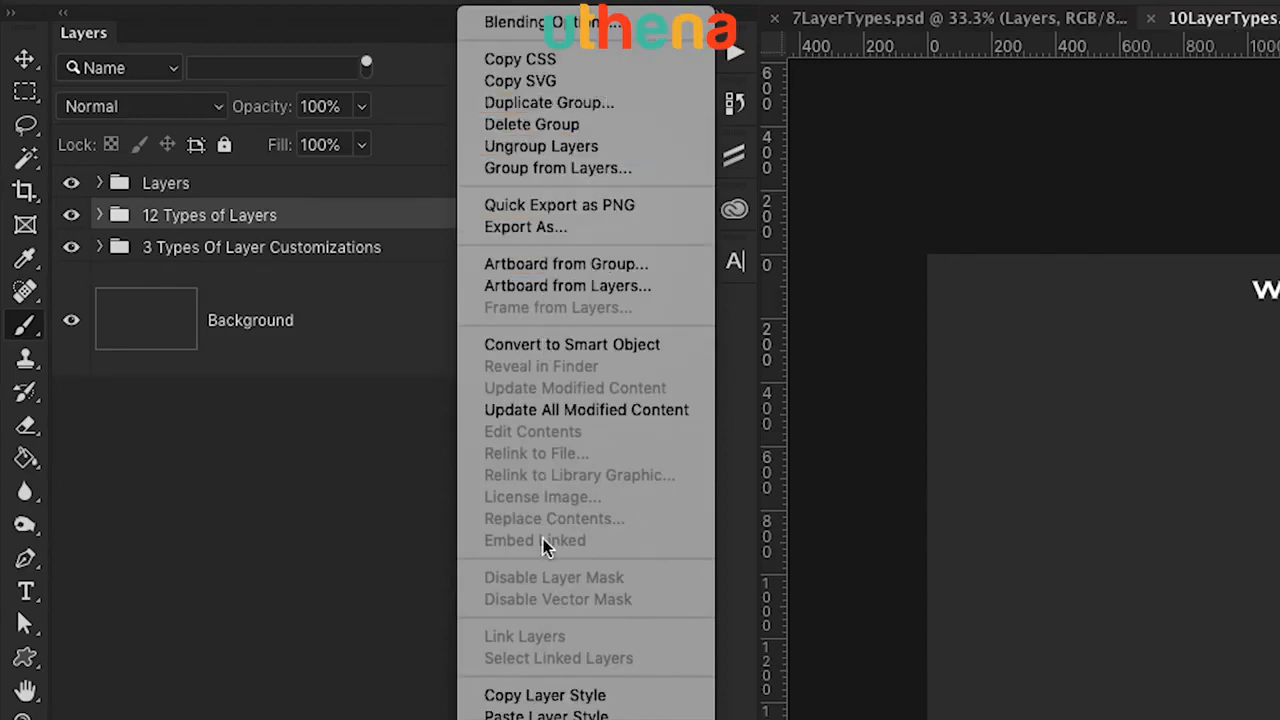
{"action": "left_click", "coordinate": [418, 220]}
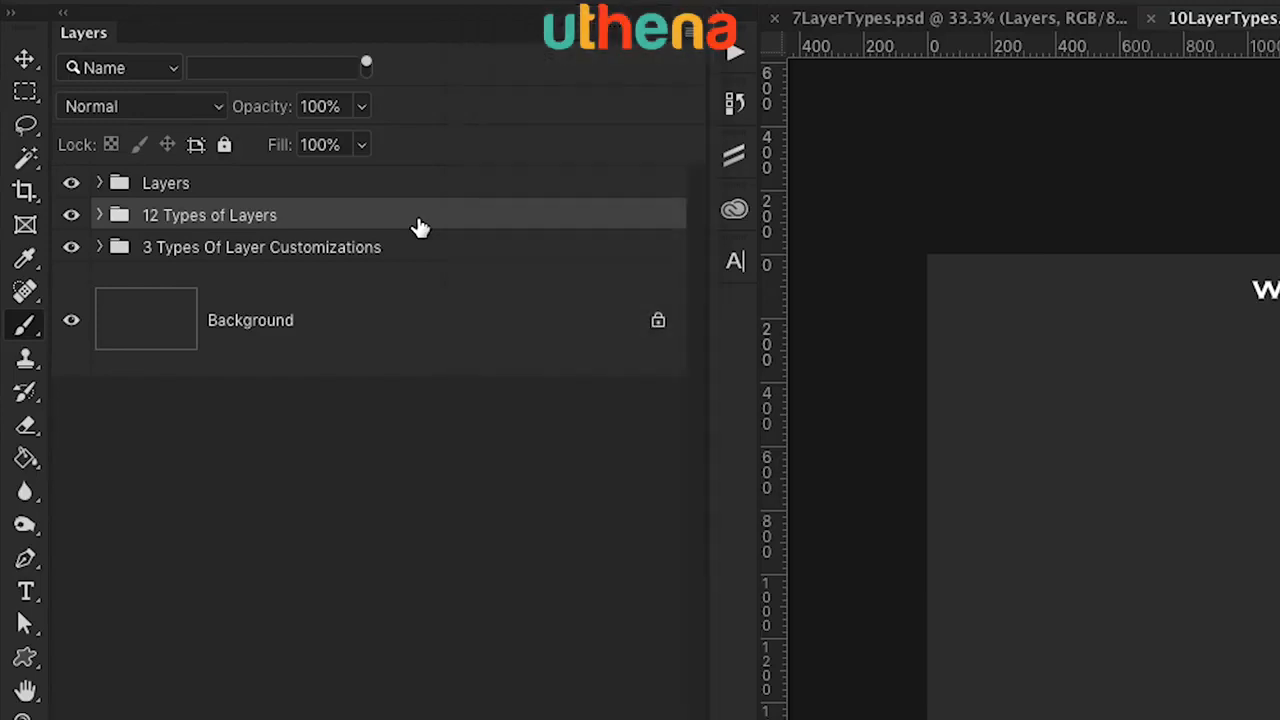
{"action": "left_click", "coordinate": [173, 72]}
{"action": "left_click", "coordinate": [171, 44]}
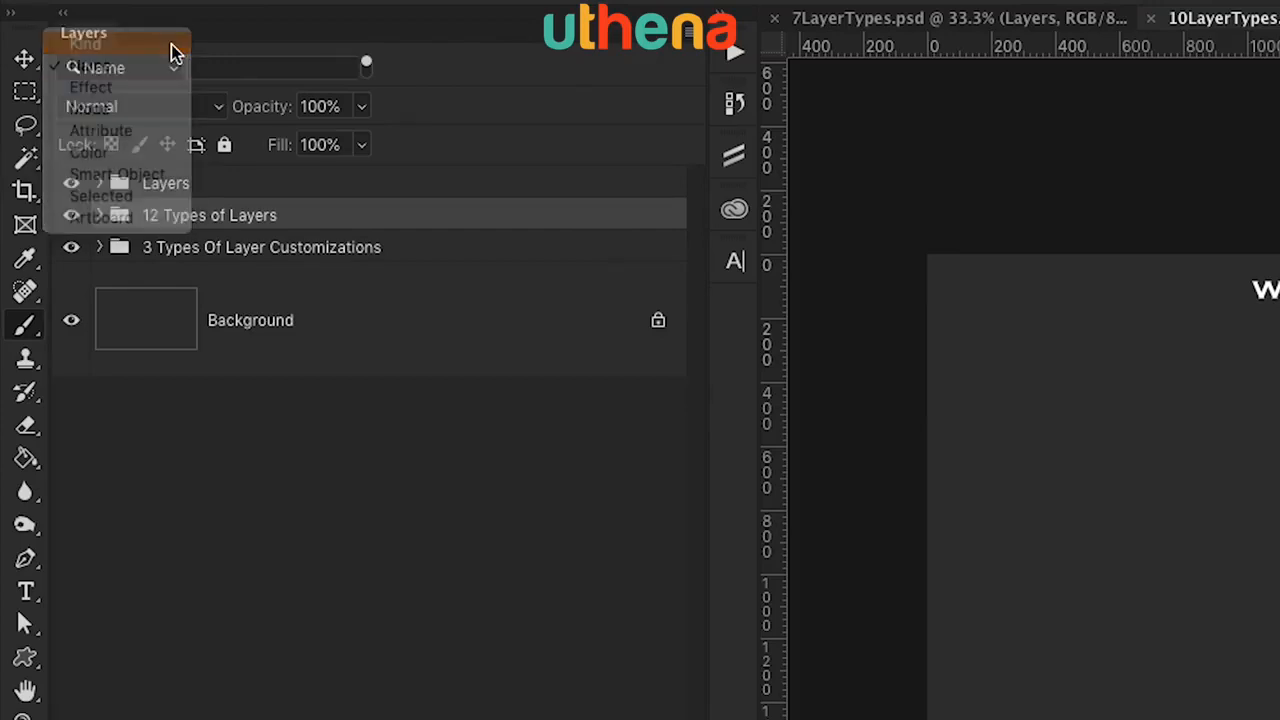
Step: Review the available layer filter types and the Kind filter options, keeping Kind as the filter type
{"action": "left_click", "coordinate": [174, 70]}
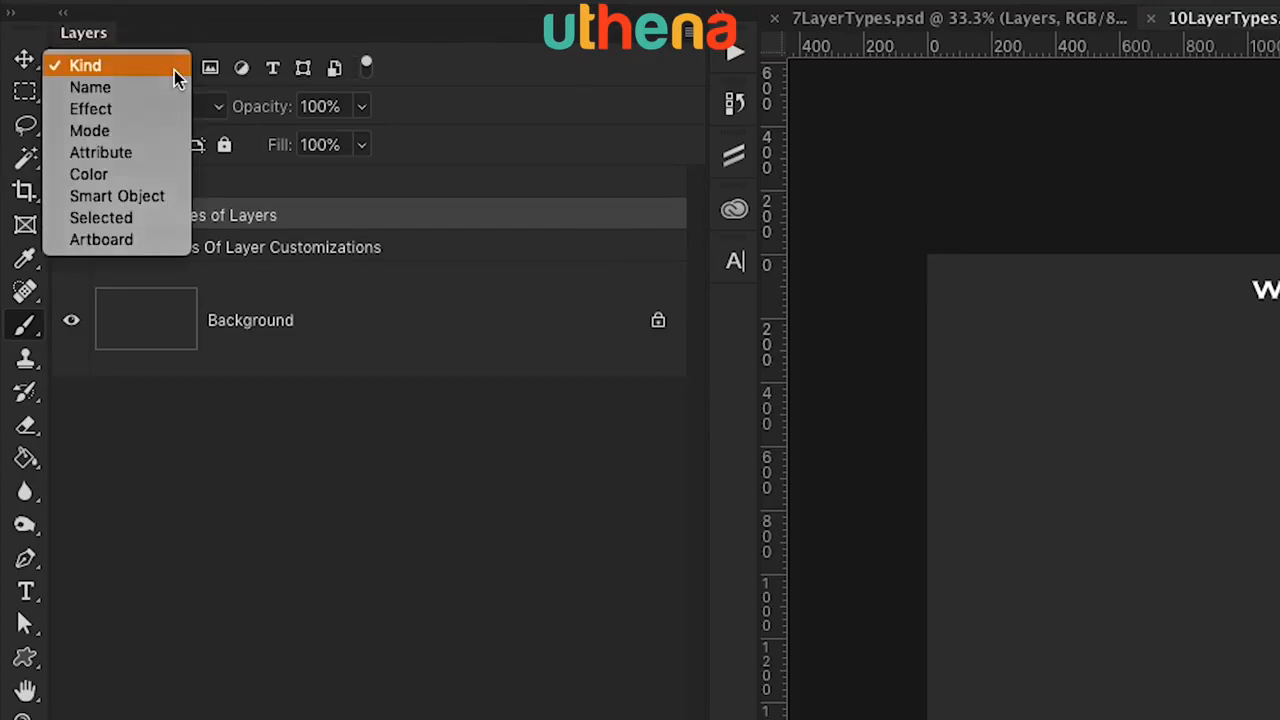
{"action": "left_click", "coordinate": [174, 70]}
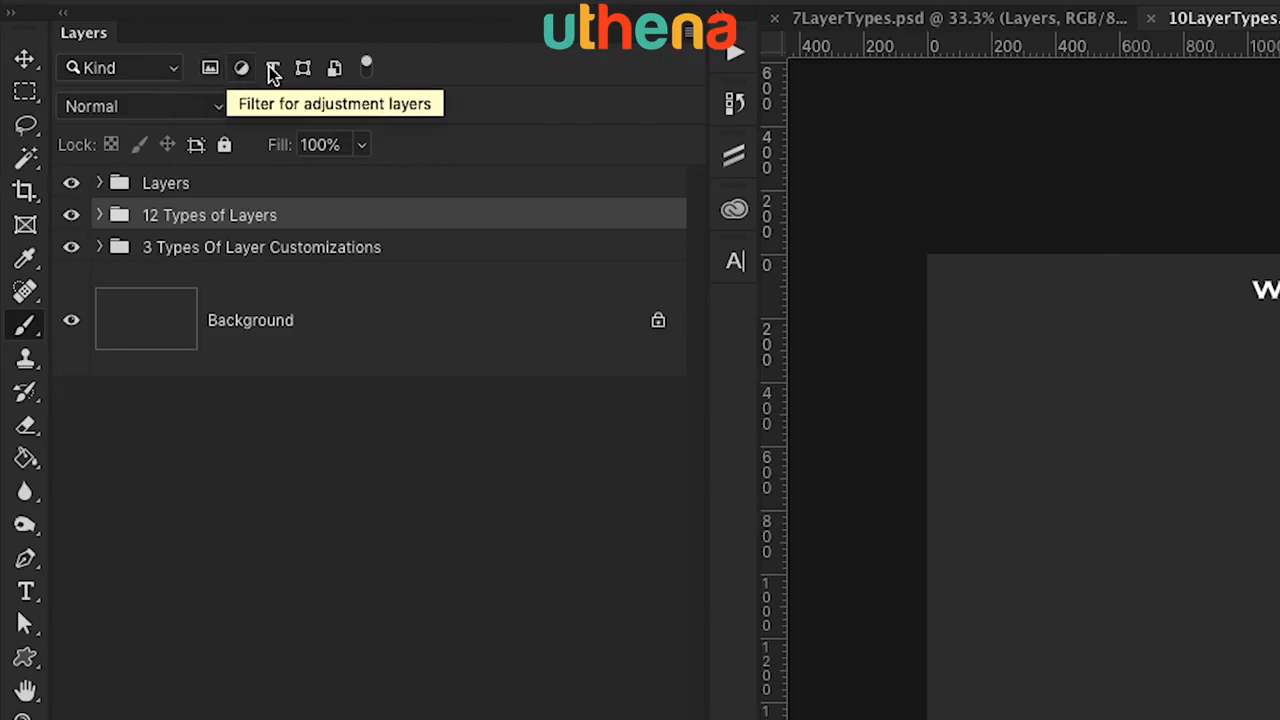
{"action": "left_click", "coordinate": [175, 68]}
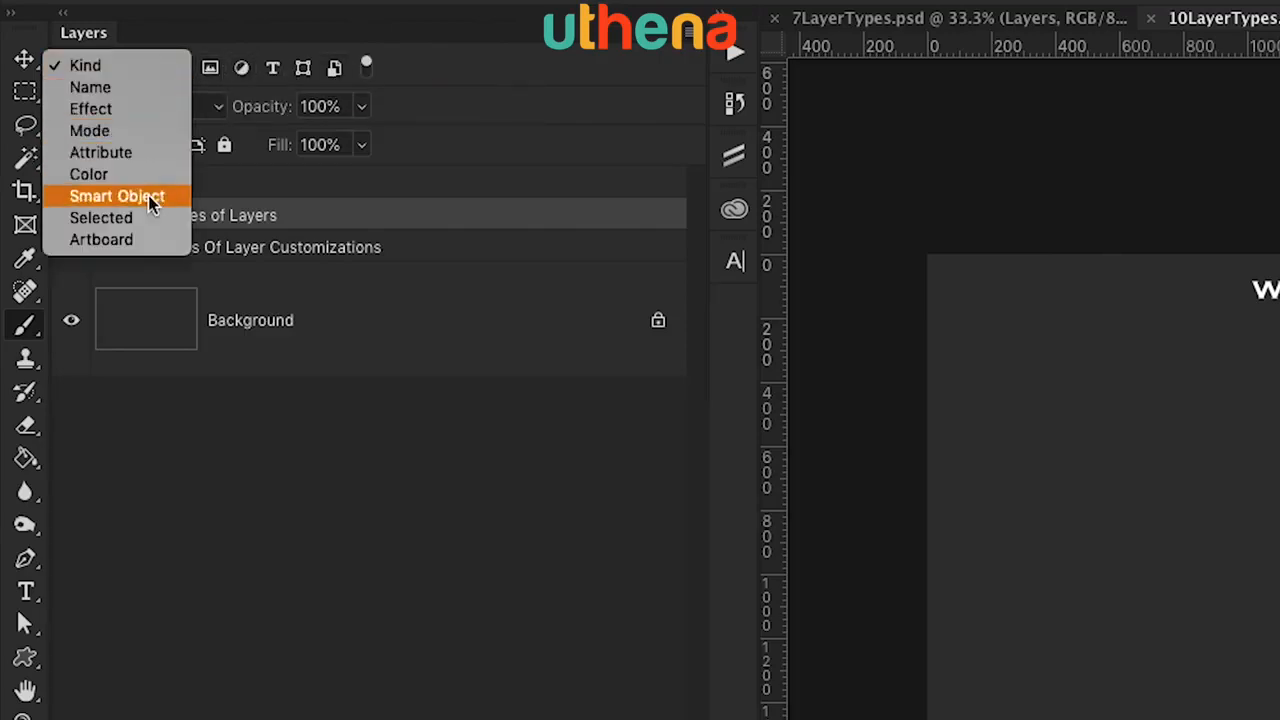
{"action": "left_click", "coordinate": [481, 68]}
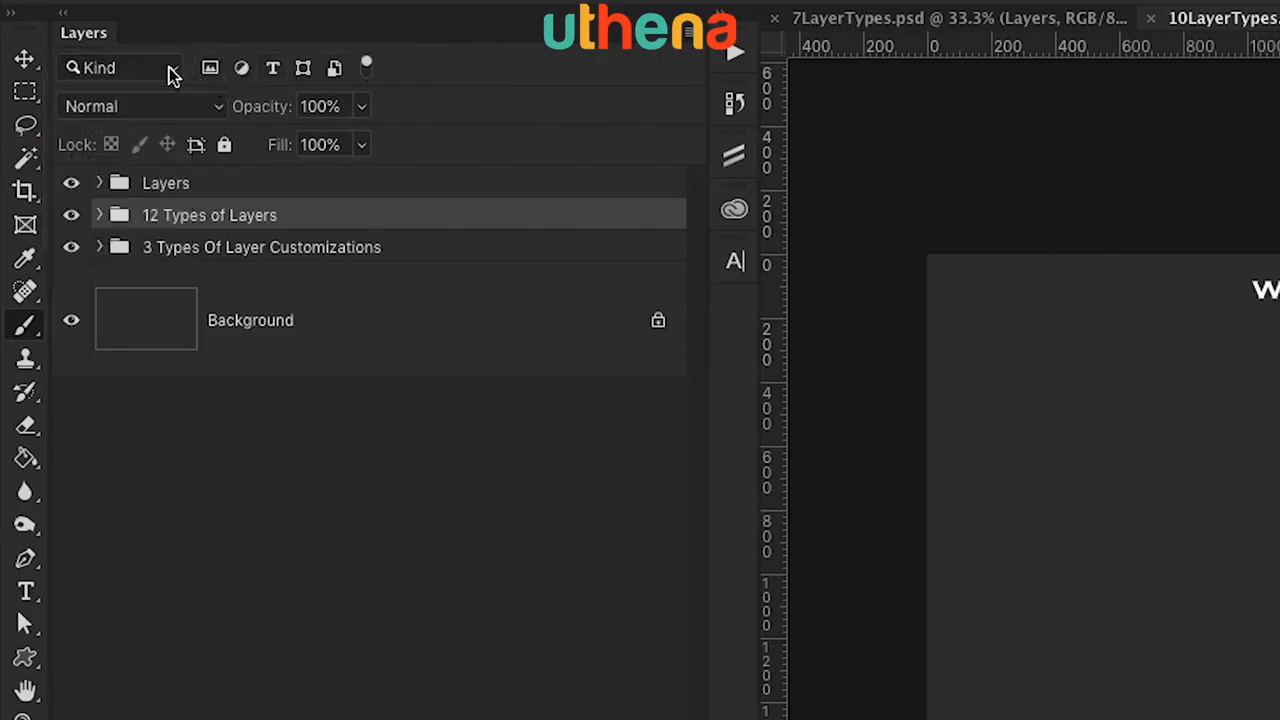
Step: Filter the layers by Name using the text "background"
{"action": "left_click", "coordinate": [172, 70]}
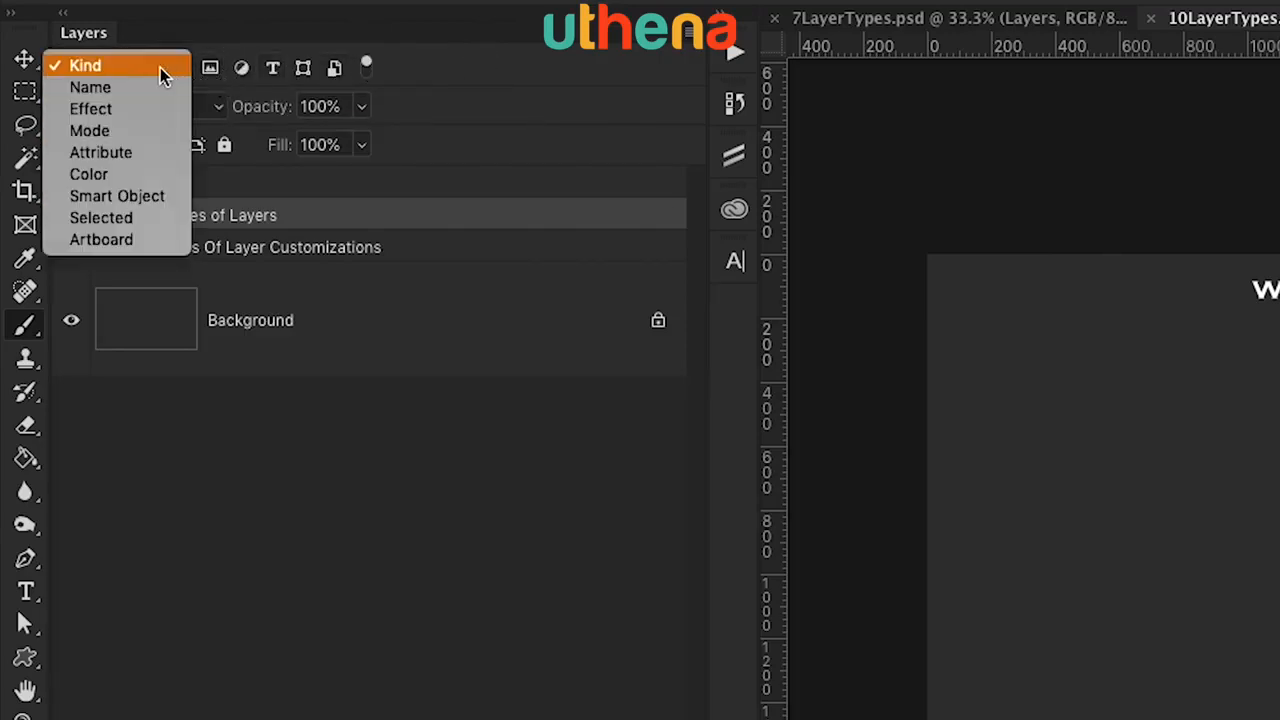
{"action": "left_click", "coordinate": [90, 88]}
{"action": "type", "text": "backgrou"}
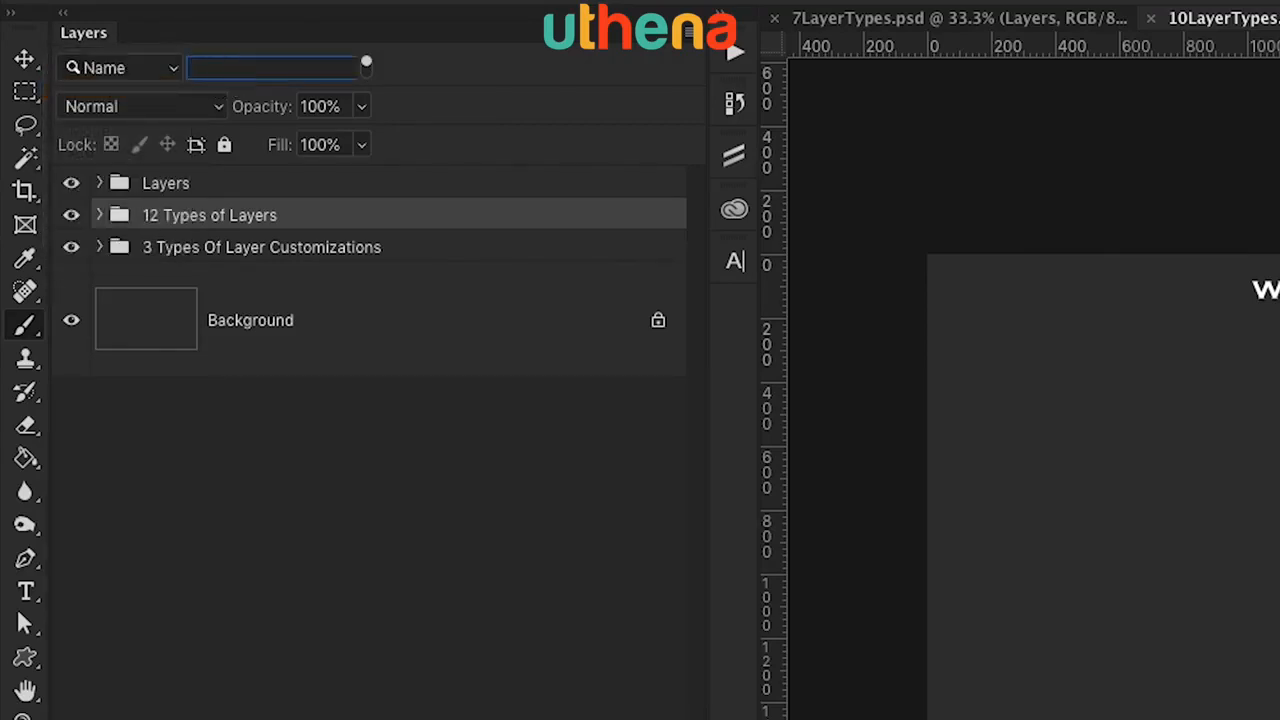
{"action": "type", "text": "nd"}
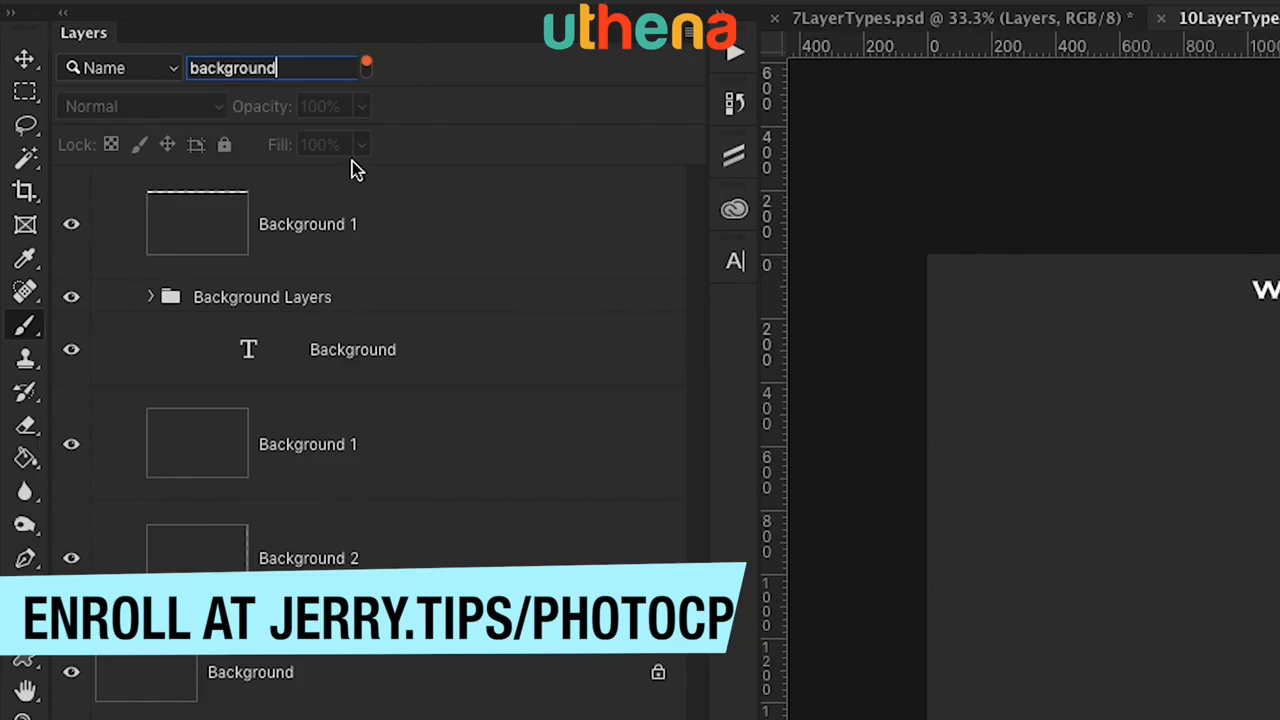
Step: Switch layer filtering off and back on to compare the full and filtered layer lists
{"action": "left_click", "coordinate": [367, 63]}
{"action": "left_click", "coordinate": [367, 63]}
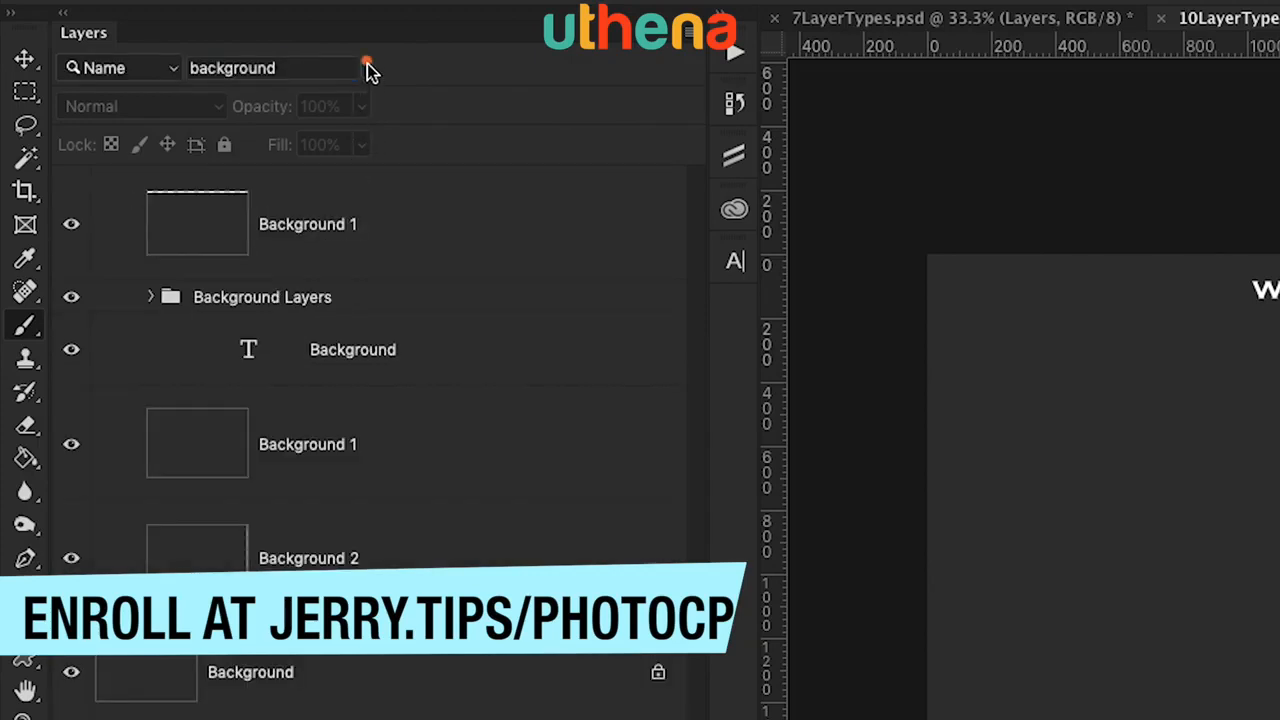
{"action": "left_click", "coordinate": [367, 65]}
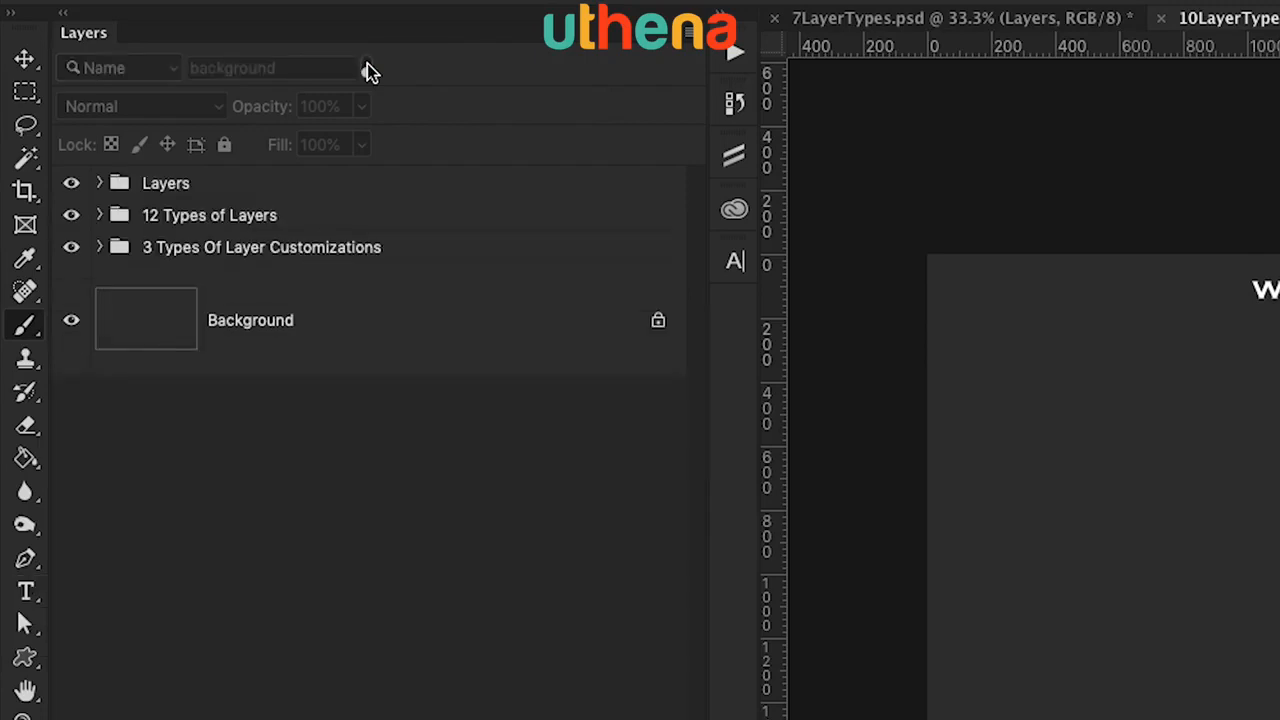
{"action": "left_click", "coordinate": [367, 63]}
Step: Clear the layer name filter text and set the filter type back to Kind
{"action": "double_click", "coordinate": [331, 68]}
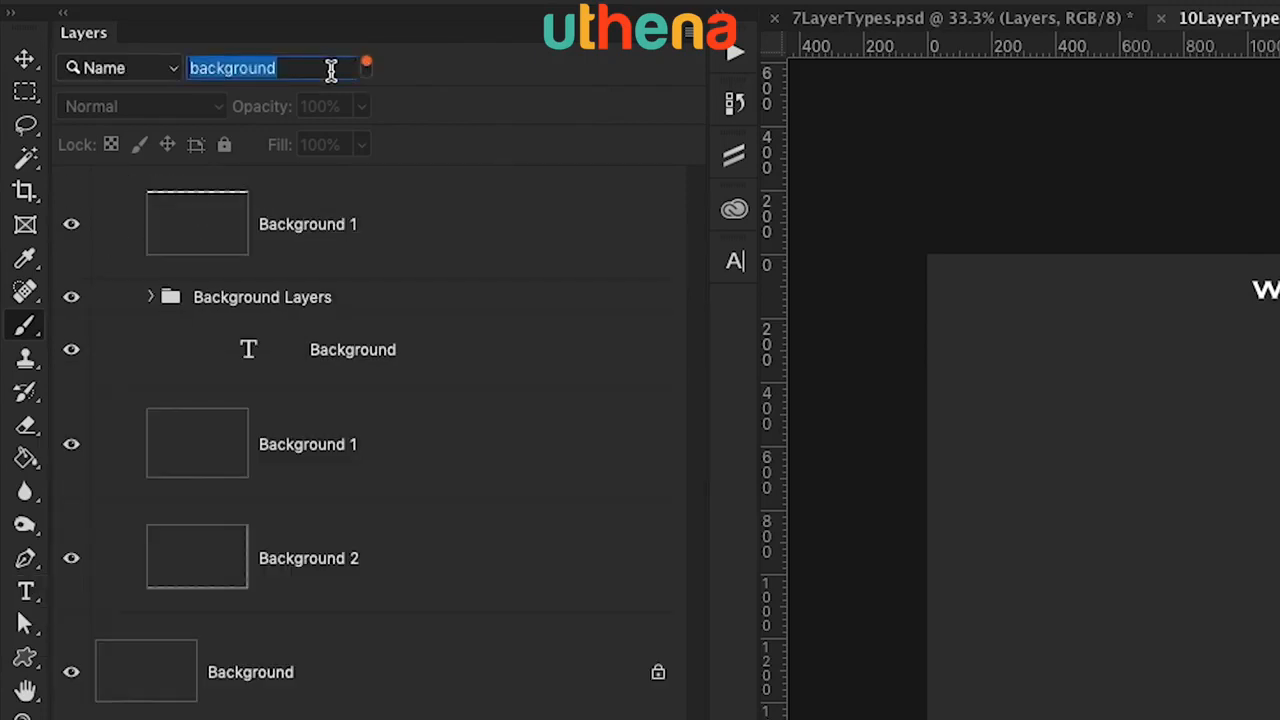
{"action": "key", "text": "BackSpace"}
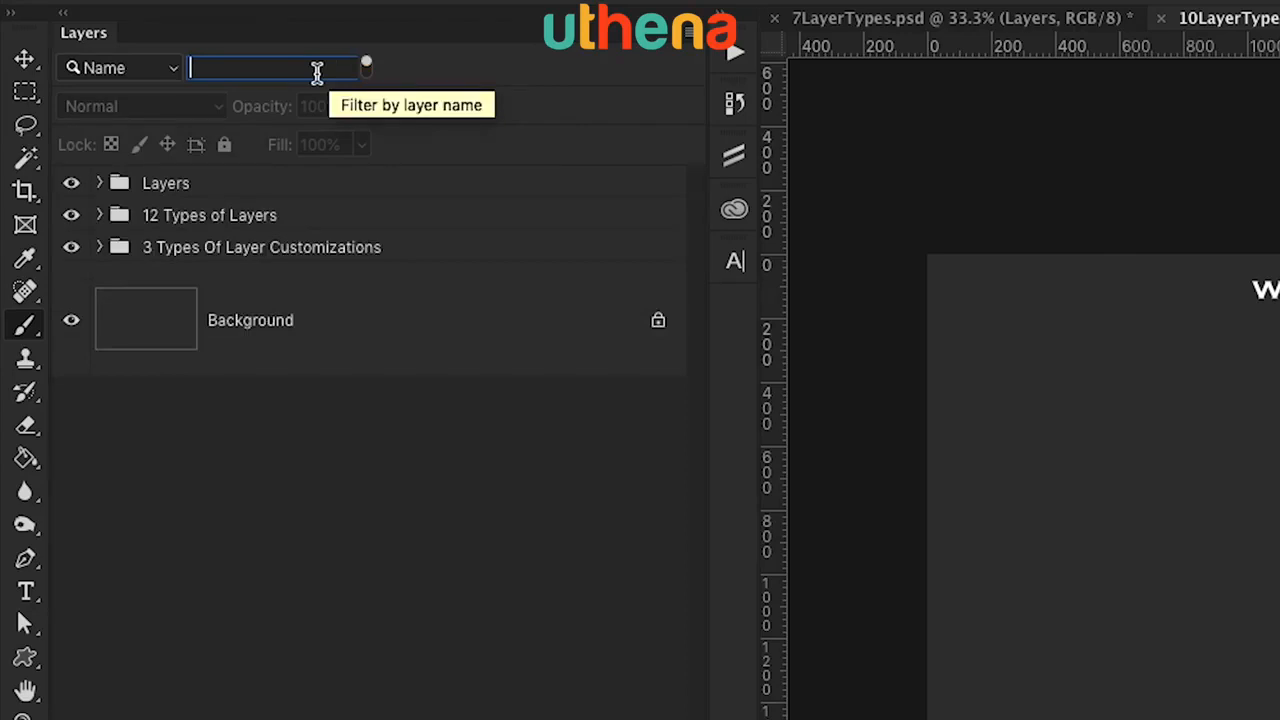
{"action": "left_click", "coordinate": [158, 72]}
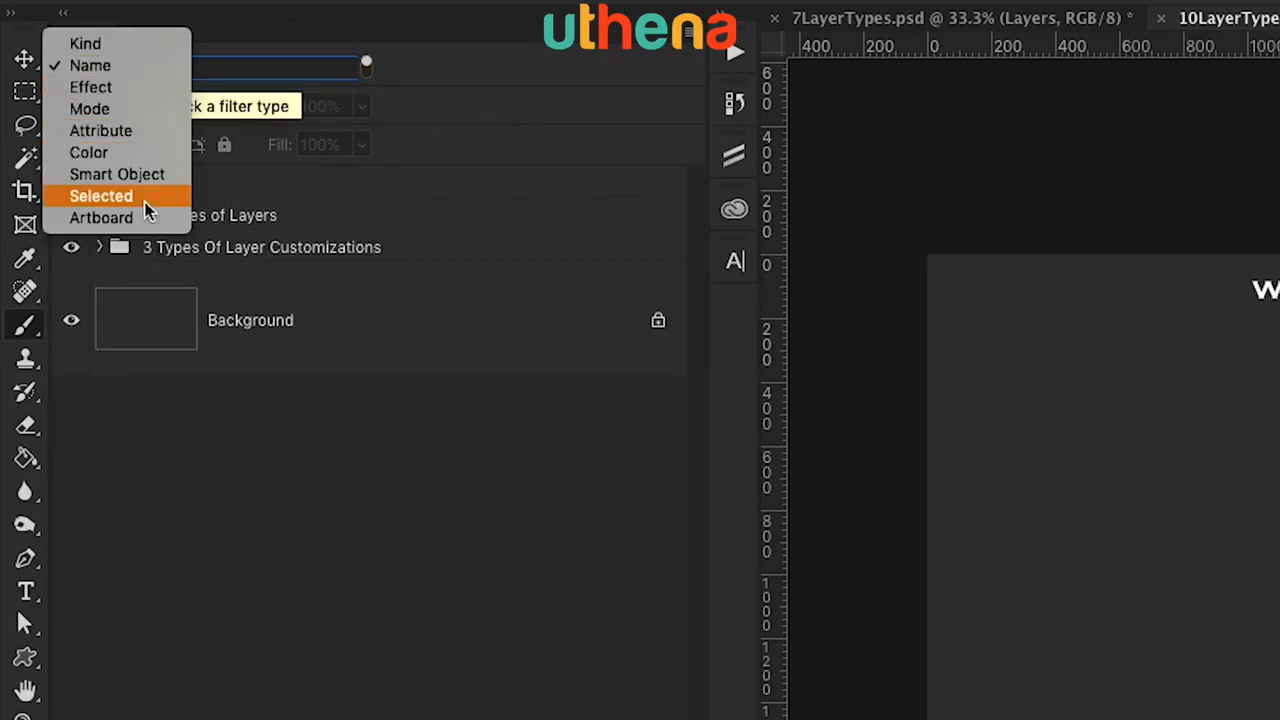
{"action": "left_click", "coordinate": [114, 44]}
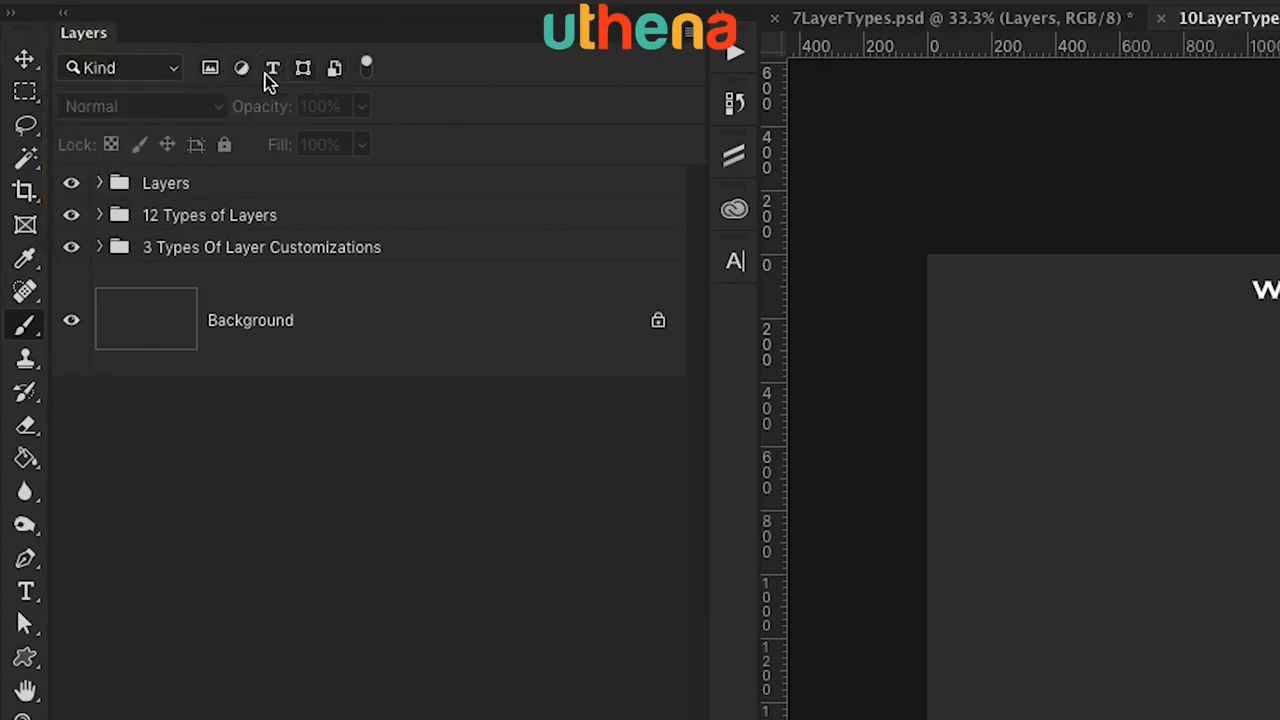
Step: Select the Layers group and review its available blend modes, leaving it on Normal
{"action": "left_click", "coordinate": [194, 184]}
{"action": "left_click", "coordinate": [180, 109]}
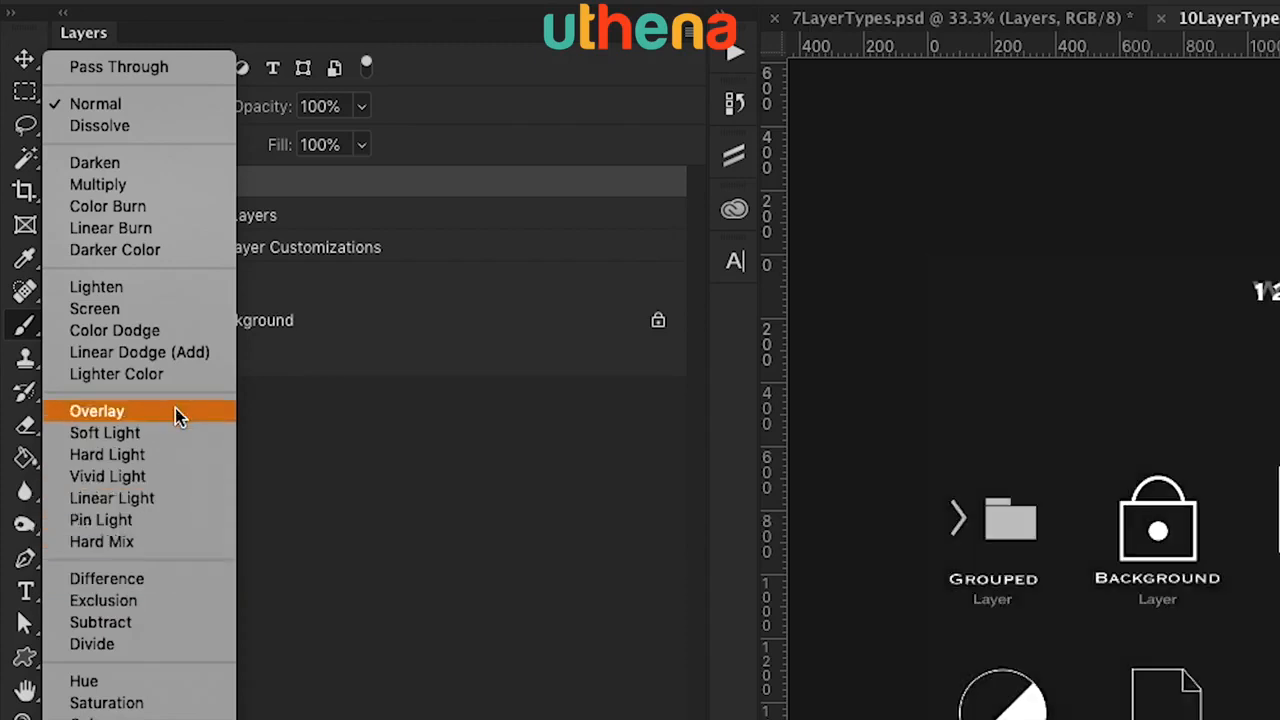
{"action": "left_click", "coordinate": [266, 177]}
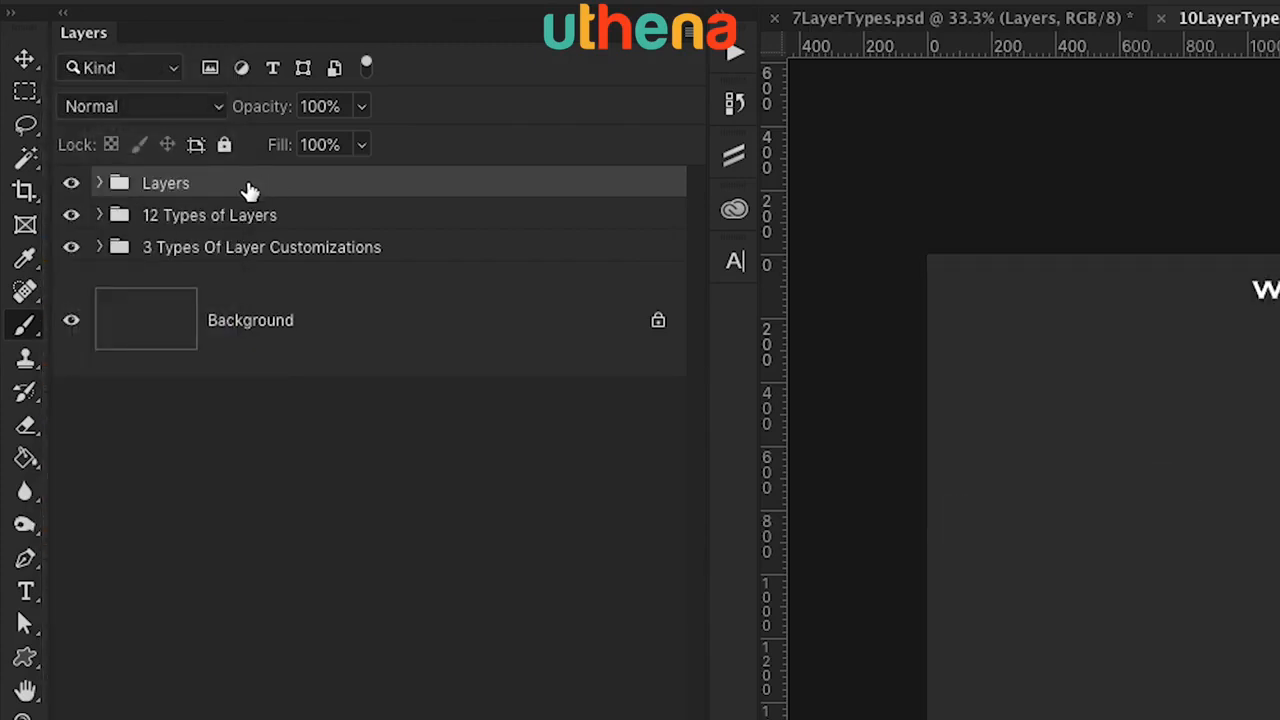
{"action": "left_click", "coordinate": [198, 106]}
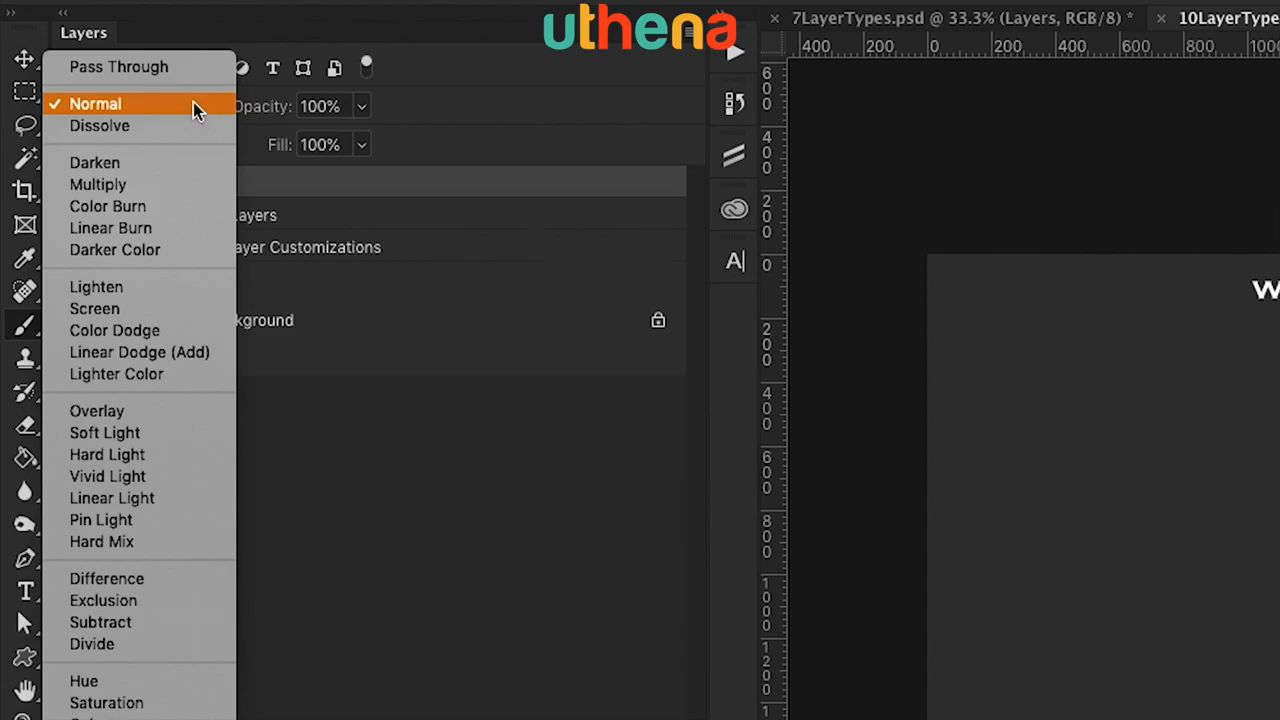
{"action": "left_click", "coordinate": [317, 180]}
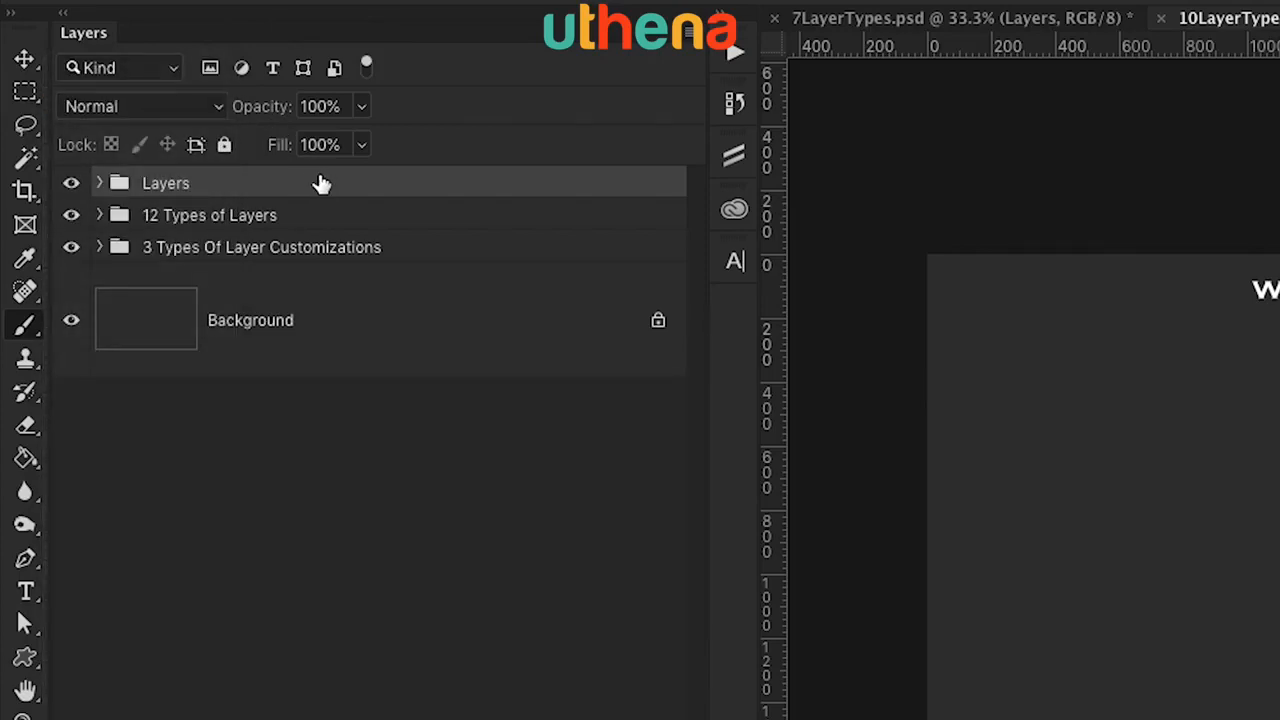
Step: Try adjusting the Layers group's opacity and fill, and undo the change
{"action": "left_click_drag", "start_coordinate": [268, 116], "coordinate": [372, 150]}
{"action": "left_click_drag", "start_coordinate": [289, 151], "coordinate": [421, 145]}
{"action": "key", "text": "super+z"}
Step: Fully lock the Layers group and try to move its content on the canvas with the Move tool
{"action": "left_click", "coordinate": [26, 61]}
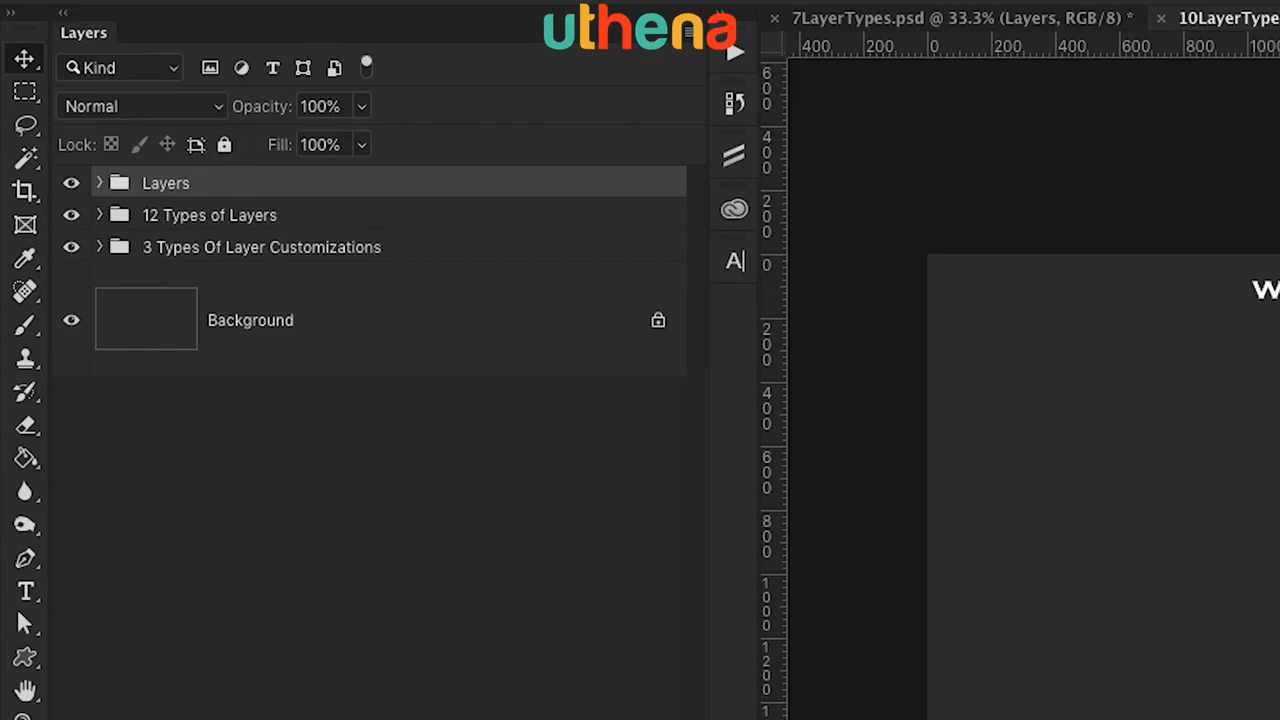
{"action": "left_click", "coordinate": [224, 144]}
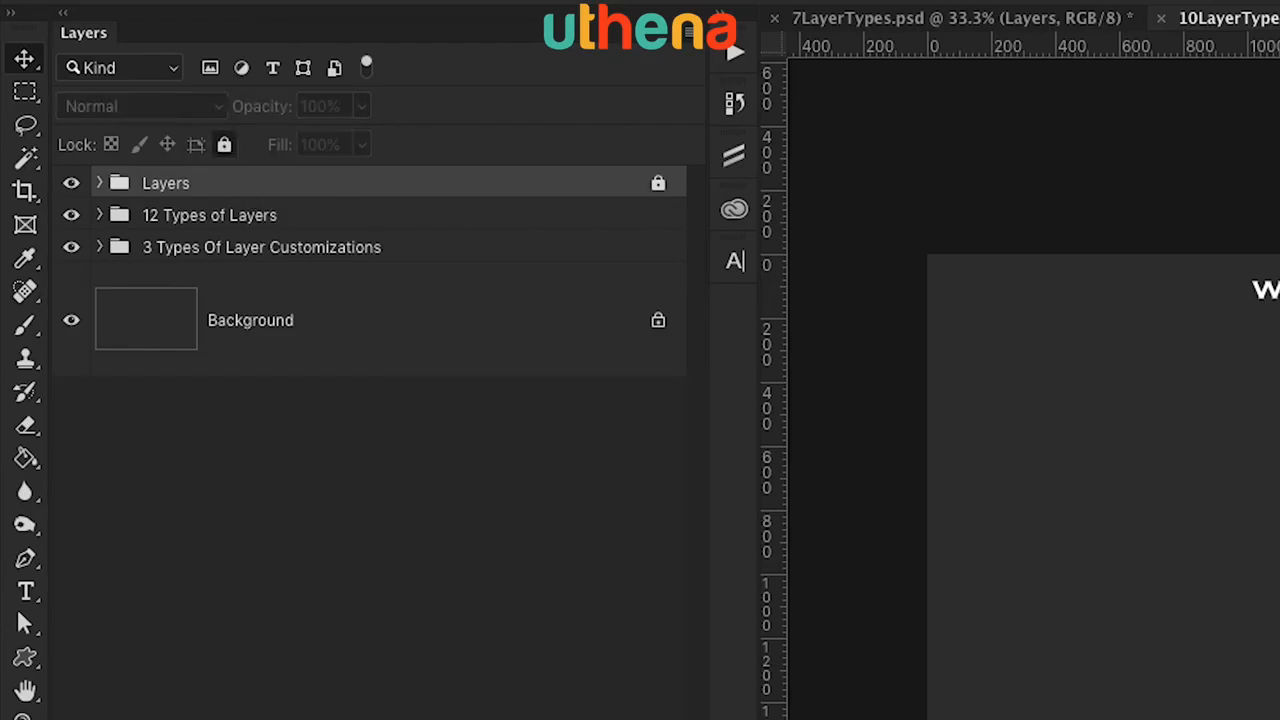
{"action": "left_click_drag", "start_coordinate": [1260, 565], "coordinate": [1190, 579]}
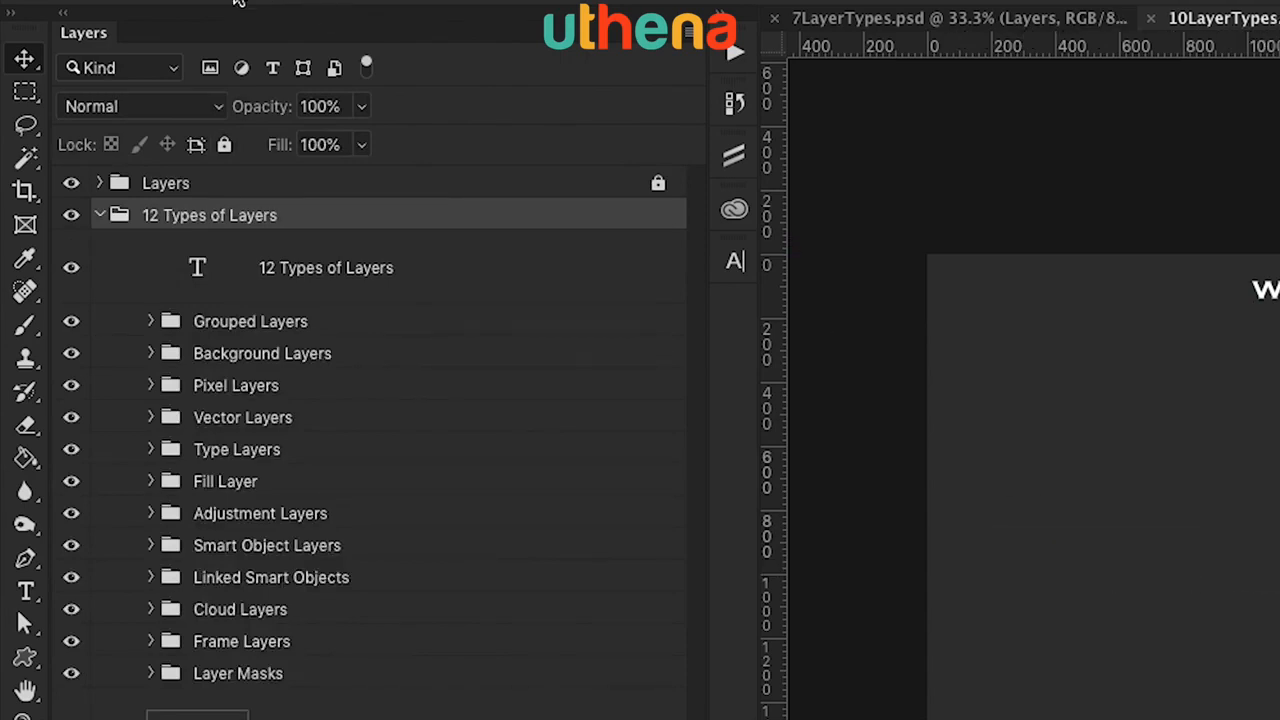
Step: Collapse the 12 Types of Layers group and unlock the Layers group
{"action": "left_click", "coordinate": [100, 216]}
{"action": "left_click_drag", "start_coordinate": [1257, 517], "coordinate": [1100, 500]}
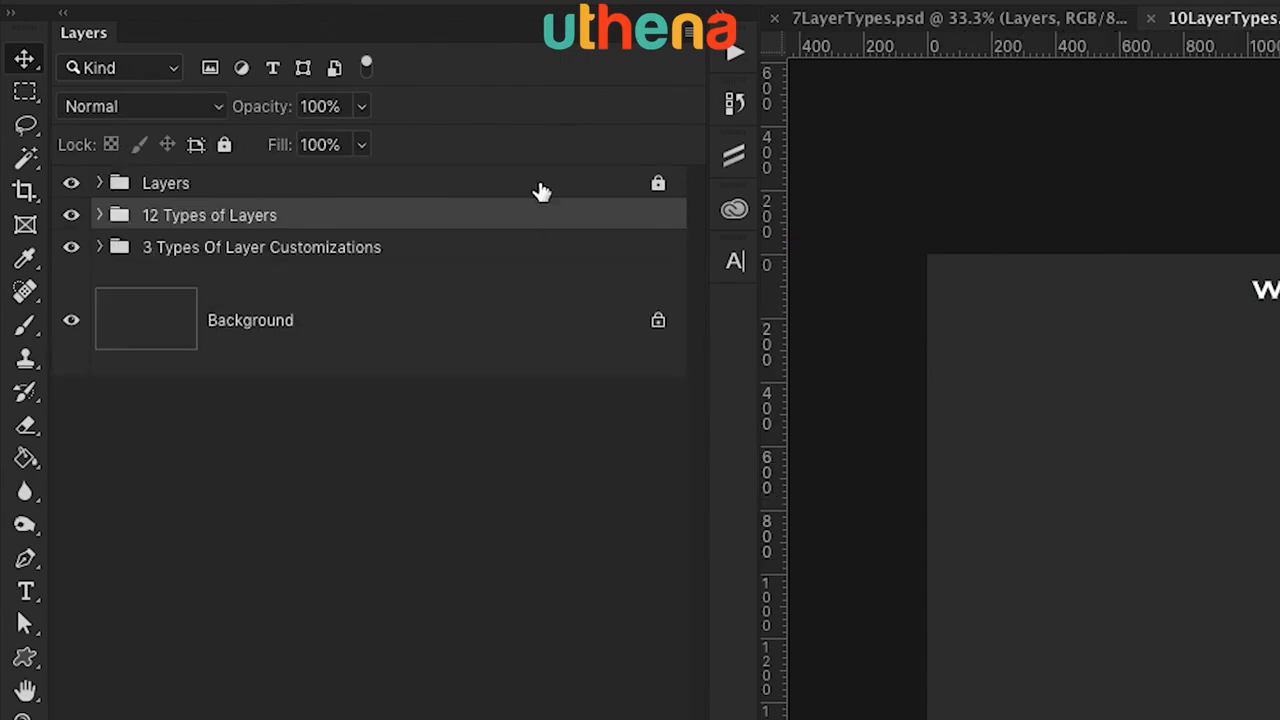
{"action": "left_click", "coordinate": [630, 185]}
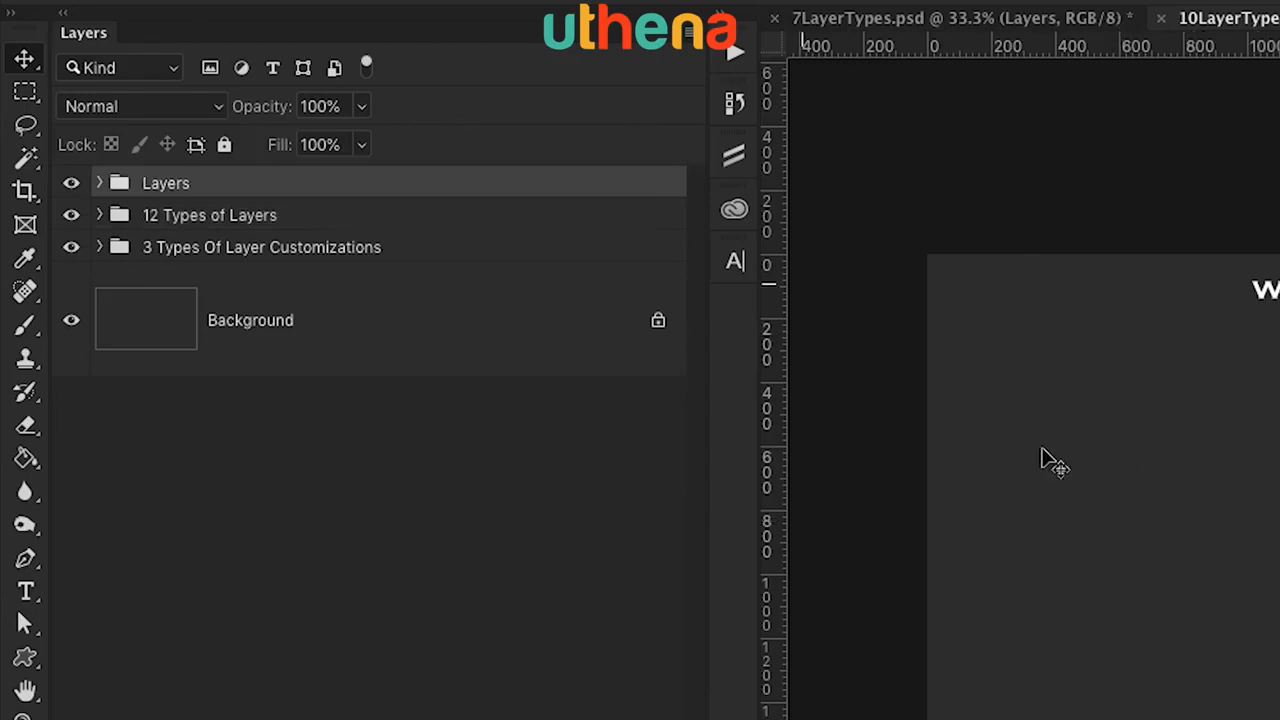
{"action": "left_click_drag", "start_coordinate": [1043, 463], "coordinate": [1040, 712]}
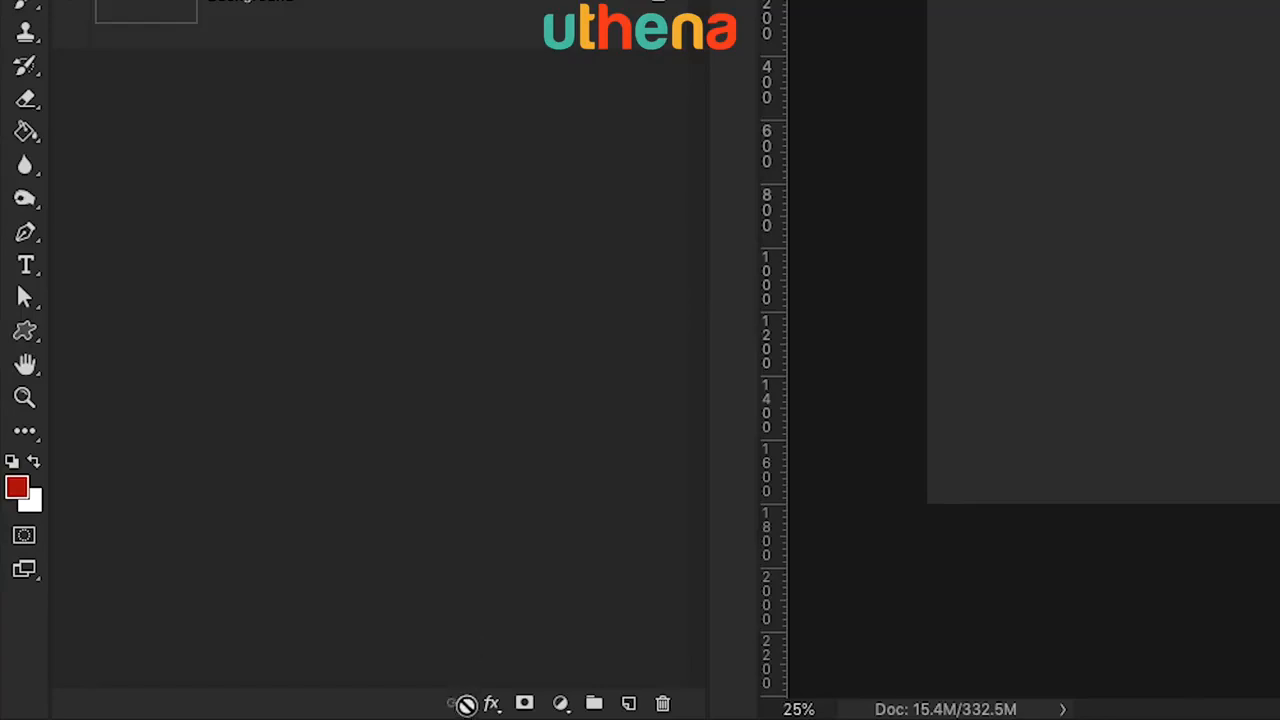
Step: Review the available layer effects and the list of fill and adjustment layers without applying any
{"action": "left_click", "coordinate": [494, 704]}
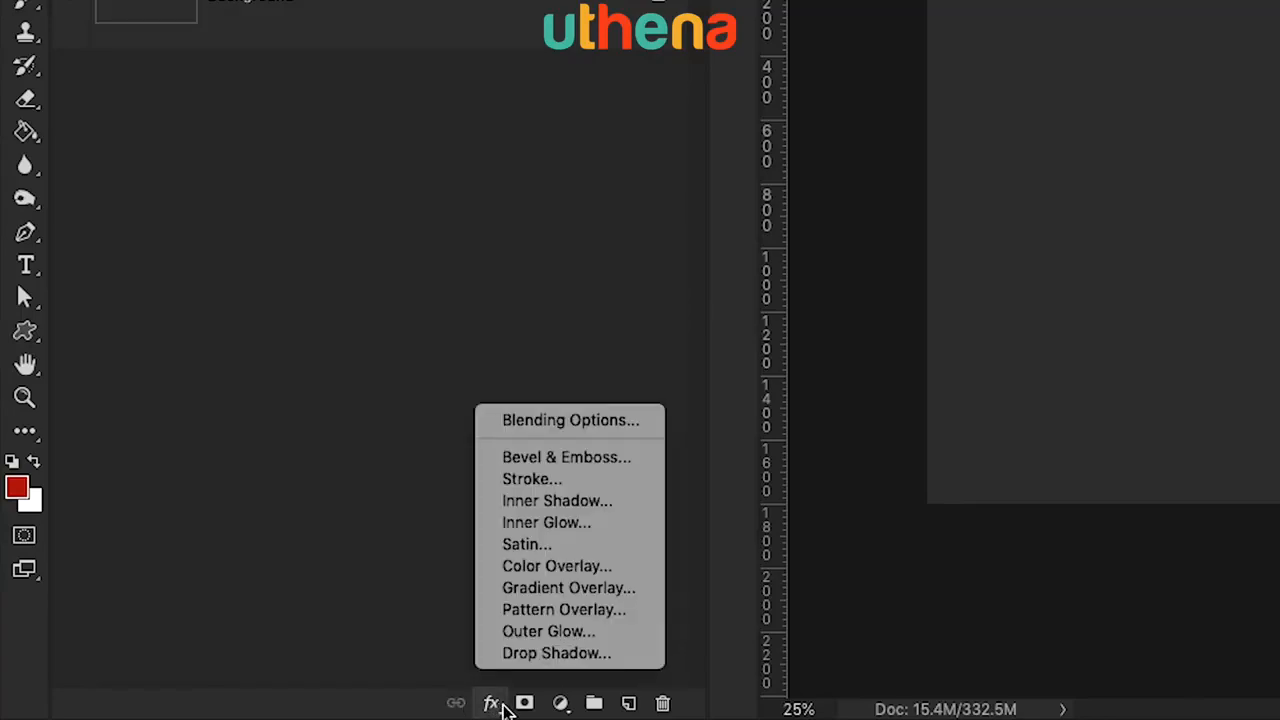
{"action": "left_click", "coordinate": [526, 704]}
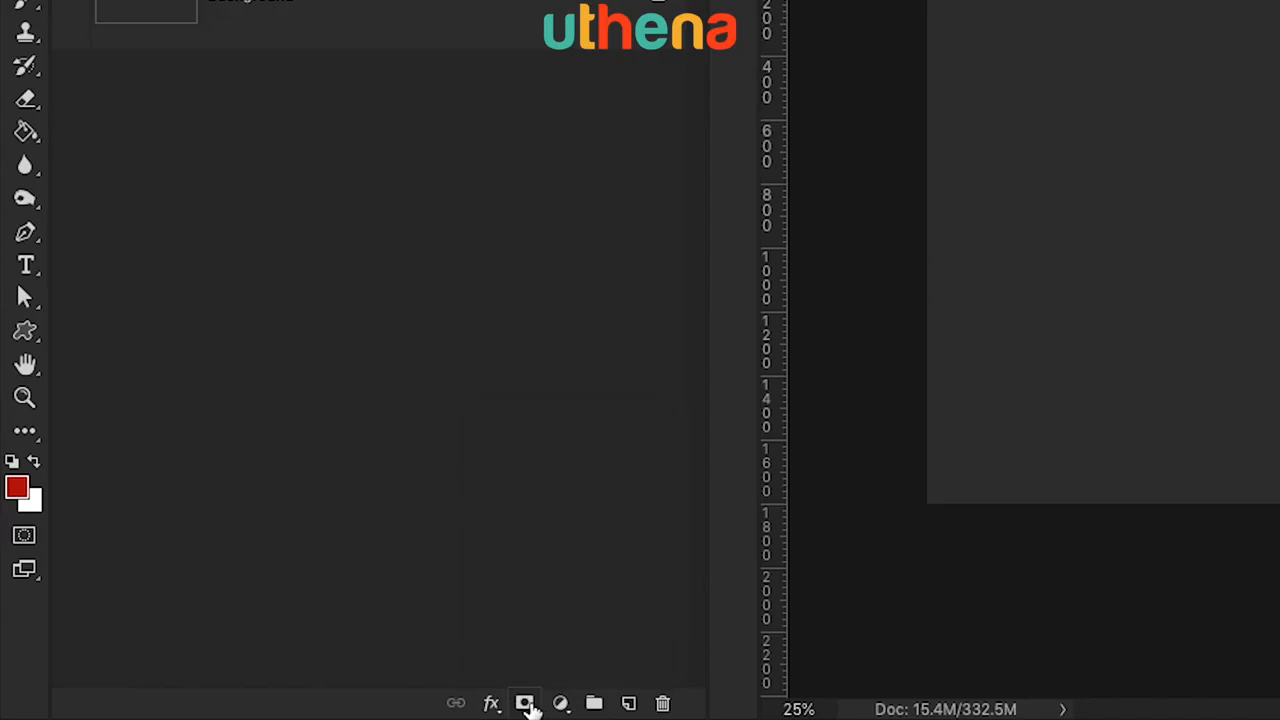
{"action": "left_click", "coordinate": [561, 704]}
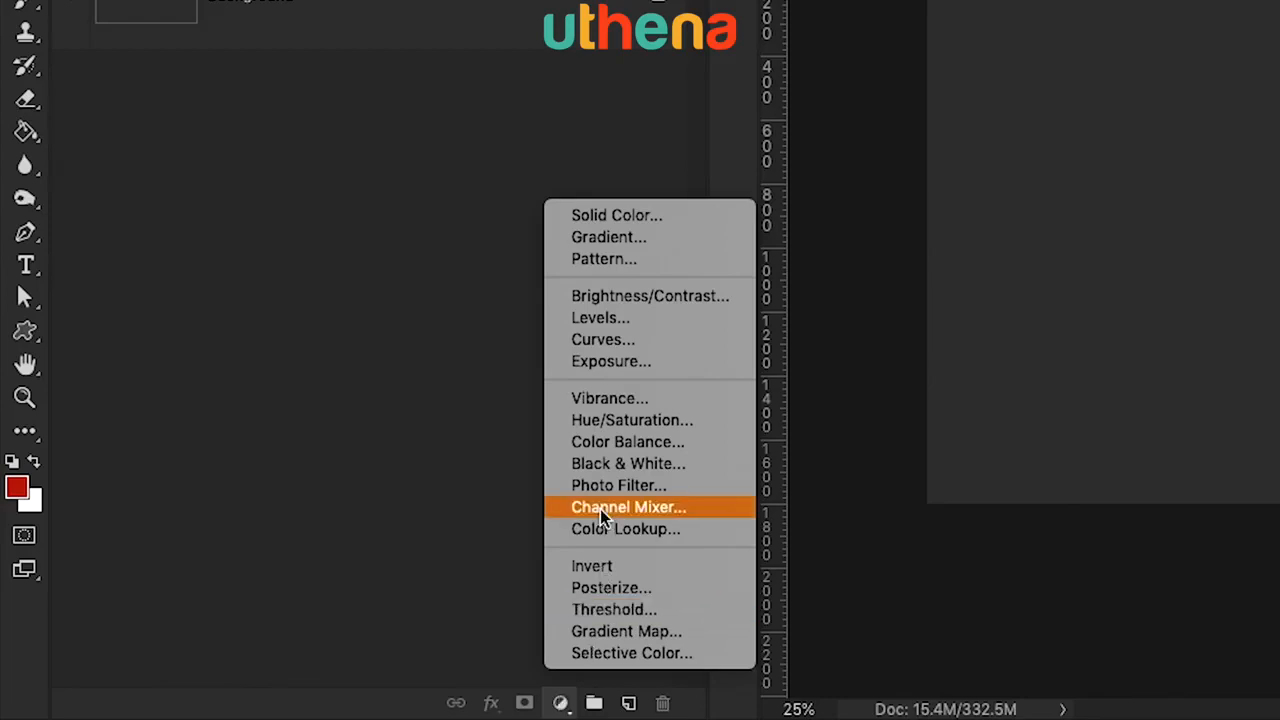
{"action": "left_click", "coordinate": [487, 619]}
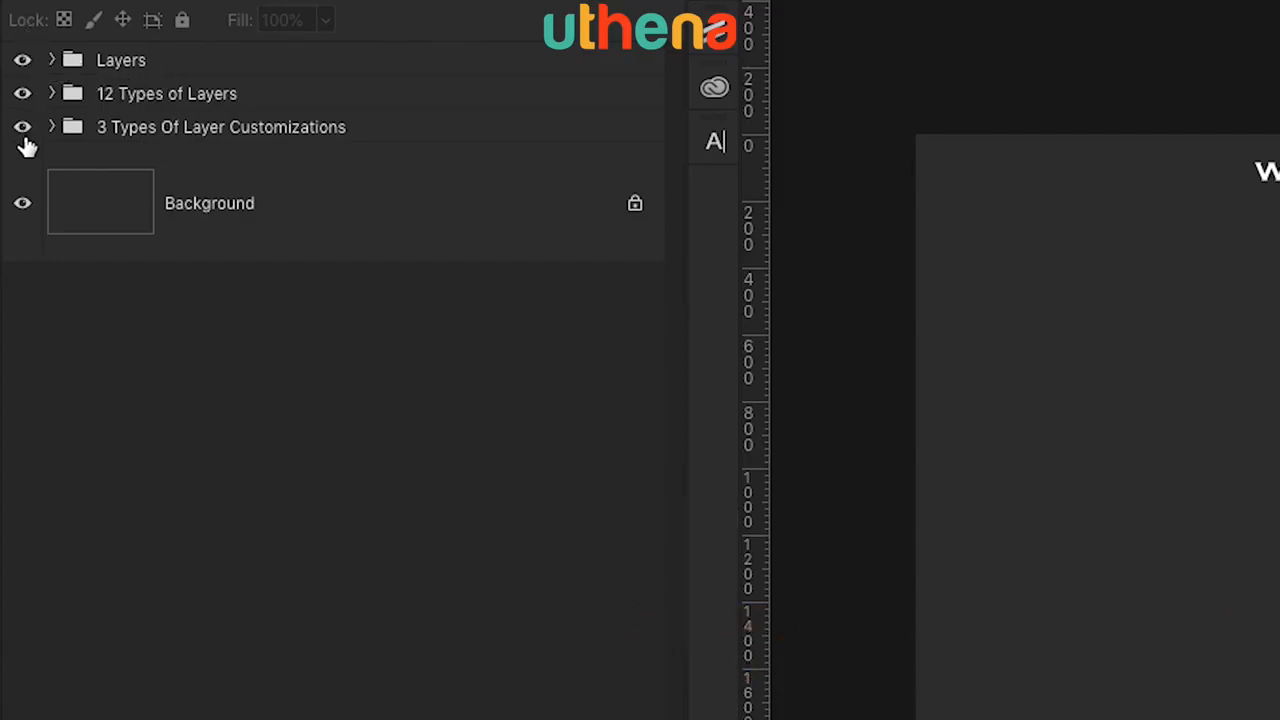
Step: Hide the Layers and 12 Types of Layers groups to reveal what lies beneath, and show both again
{"action": "left_click", "coordinate": [23, 62]}
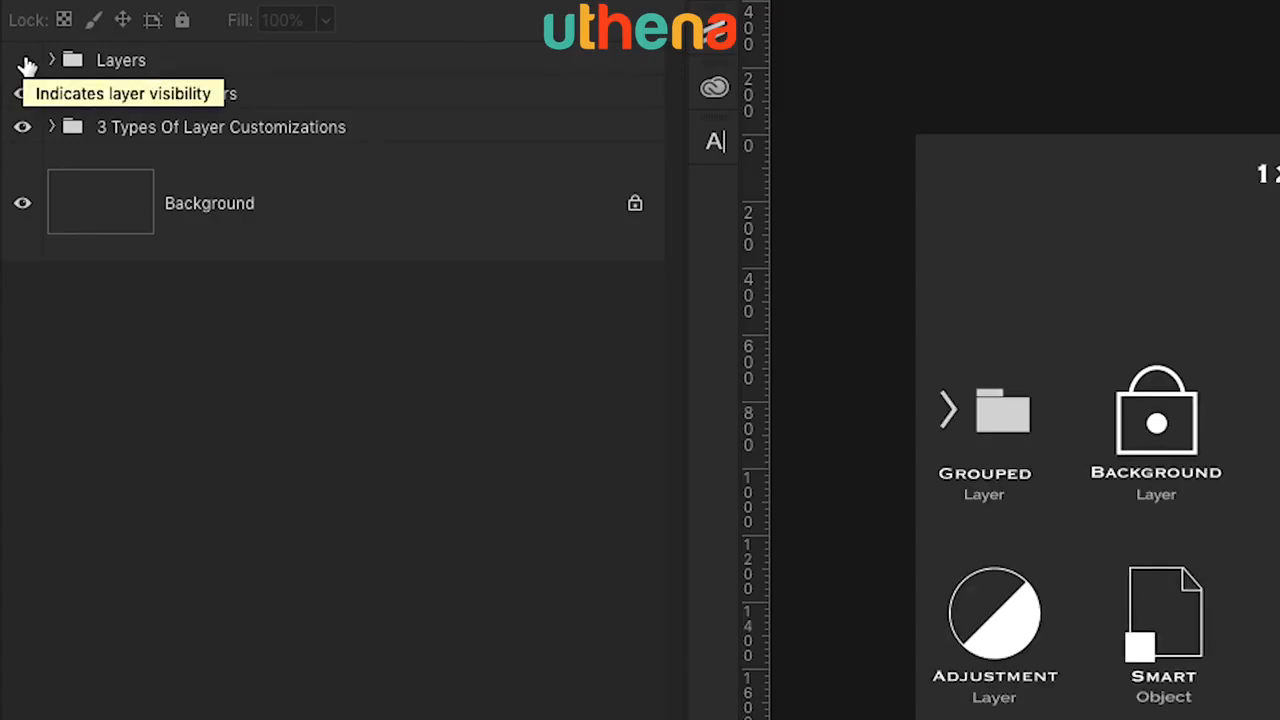
{"action": "left_click", "coordinate": [23, 62]}
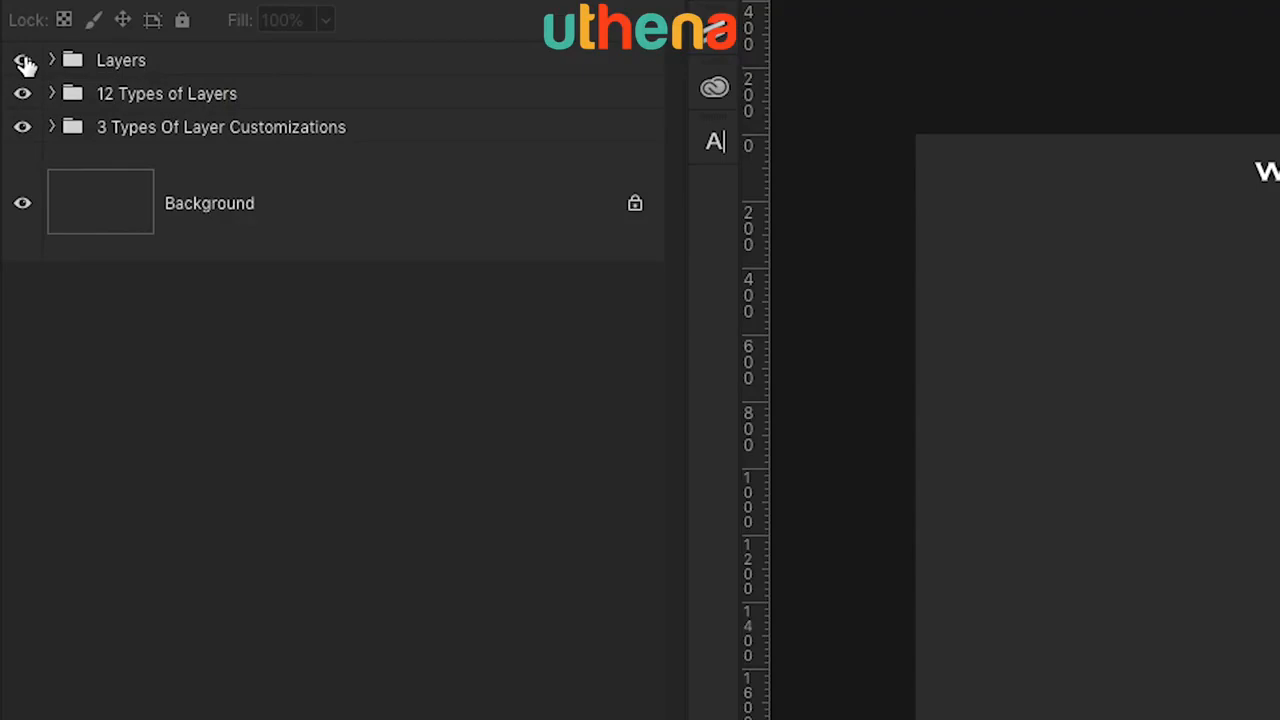
{"action": "left_click", "coordinate": [23, 62]}
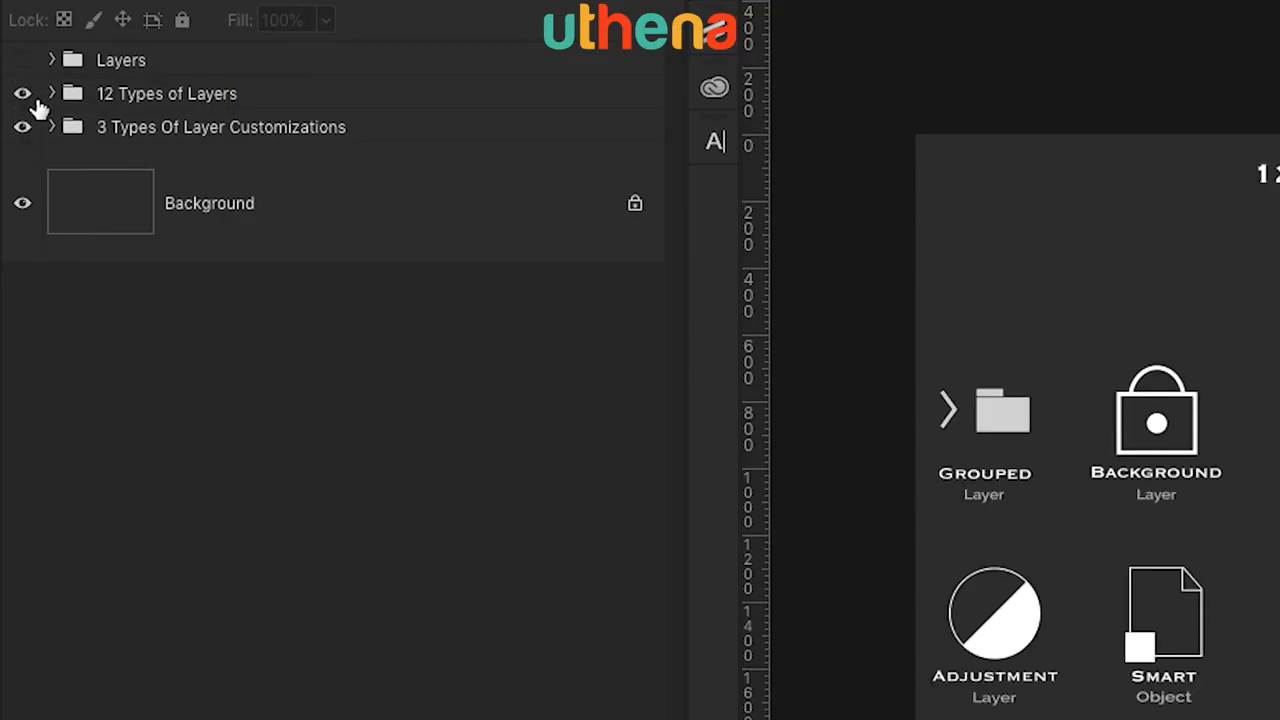
{"action": "left_click", "coordinate": [23, 95]}
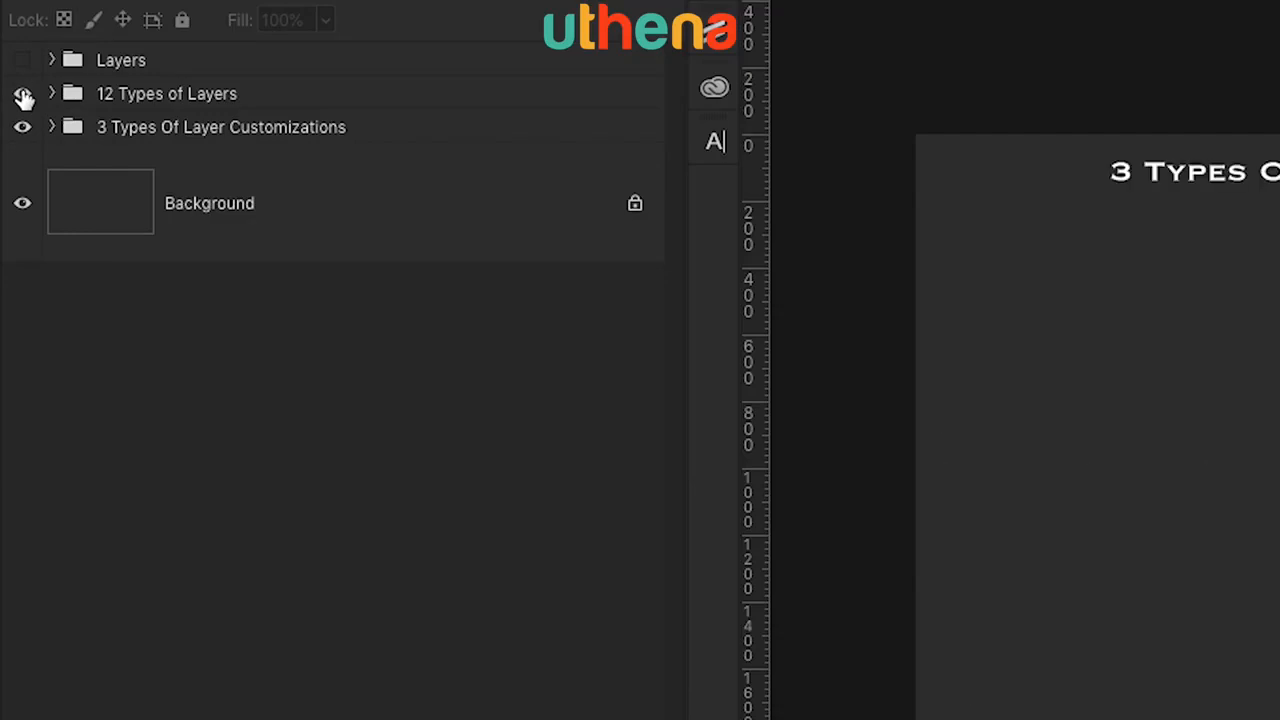
{"action": "left_click", "coordinate": [23, 95]}
{"action": "left_click", "coordinate": [20, 62]}
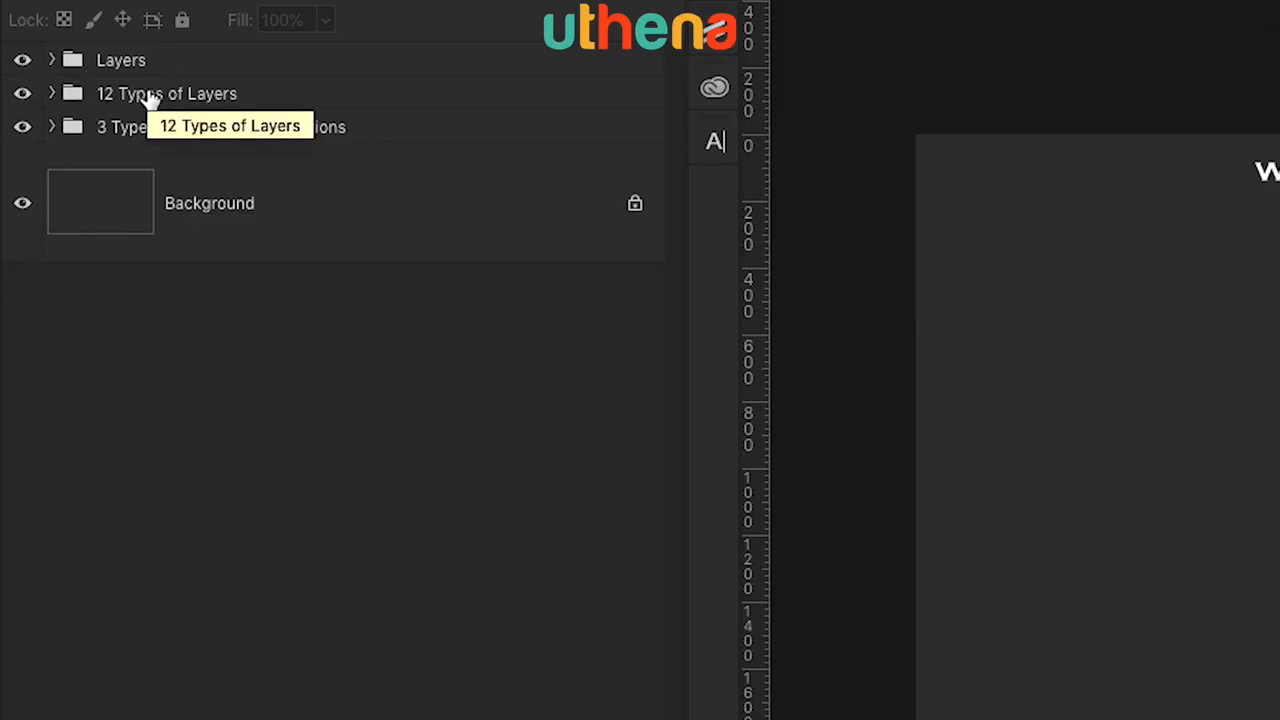
Step: Try the 12 Types of Layers group above the Layers group, and return it to its place below
{"action": "left_click_drag", "start_coordinate": [189, 94], "coordinate": [192, 35]}
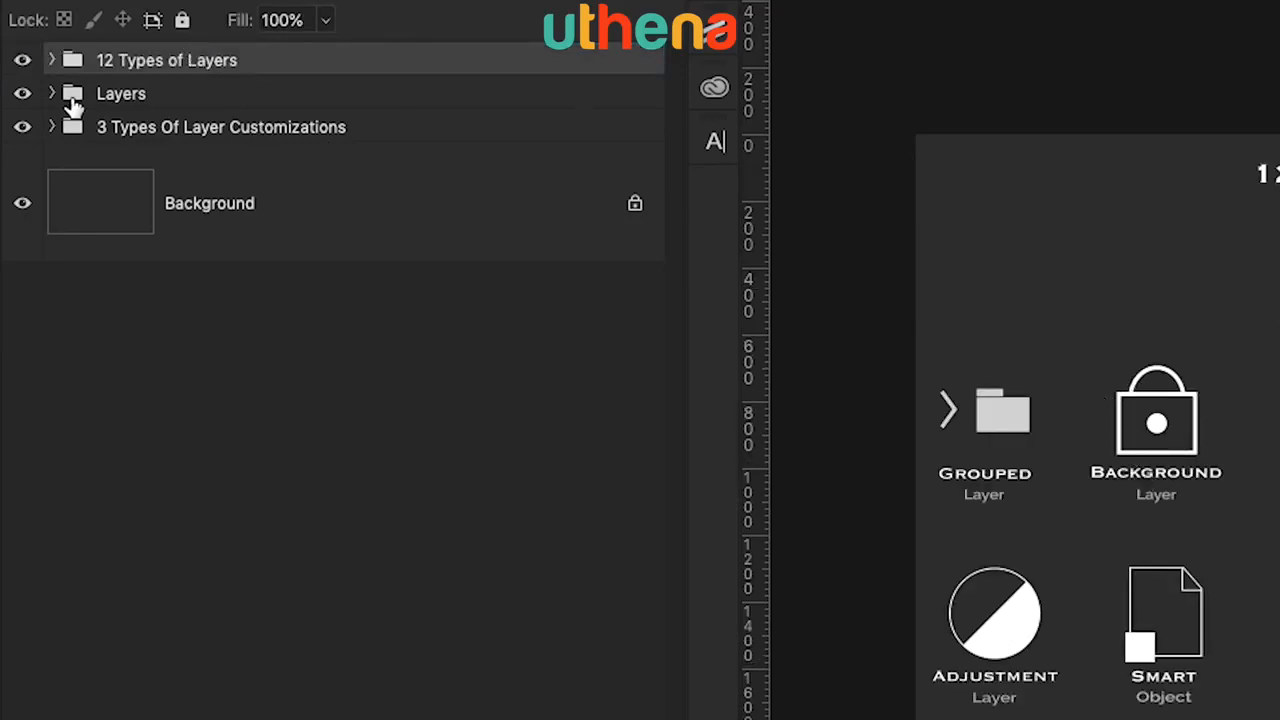
{"action": "left_click", "coordinate": [22, 61]}
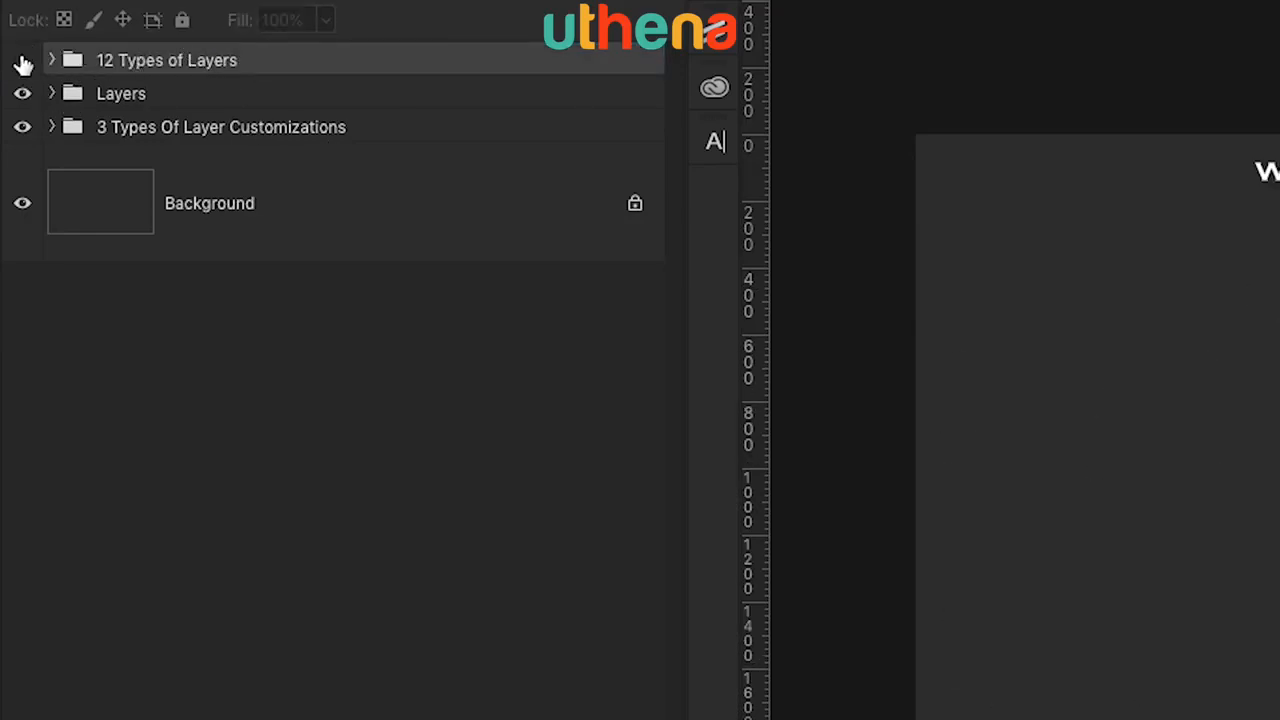
{"action": "left_click", "coordinate": [22, 61]}
{"action": "left_click_drag", "start_coordinate": [206, 57], "coordinate": [183, 106]}
Step: Try renaming the 12 Types of Layers group to Name, and undo the rename
{"action": "double_click", "coordinate": [176, 93]}
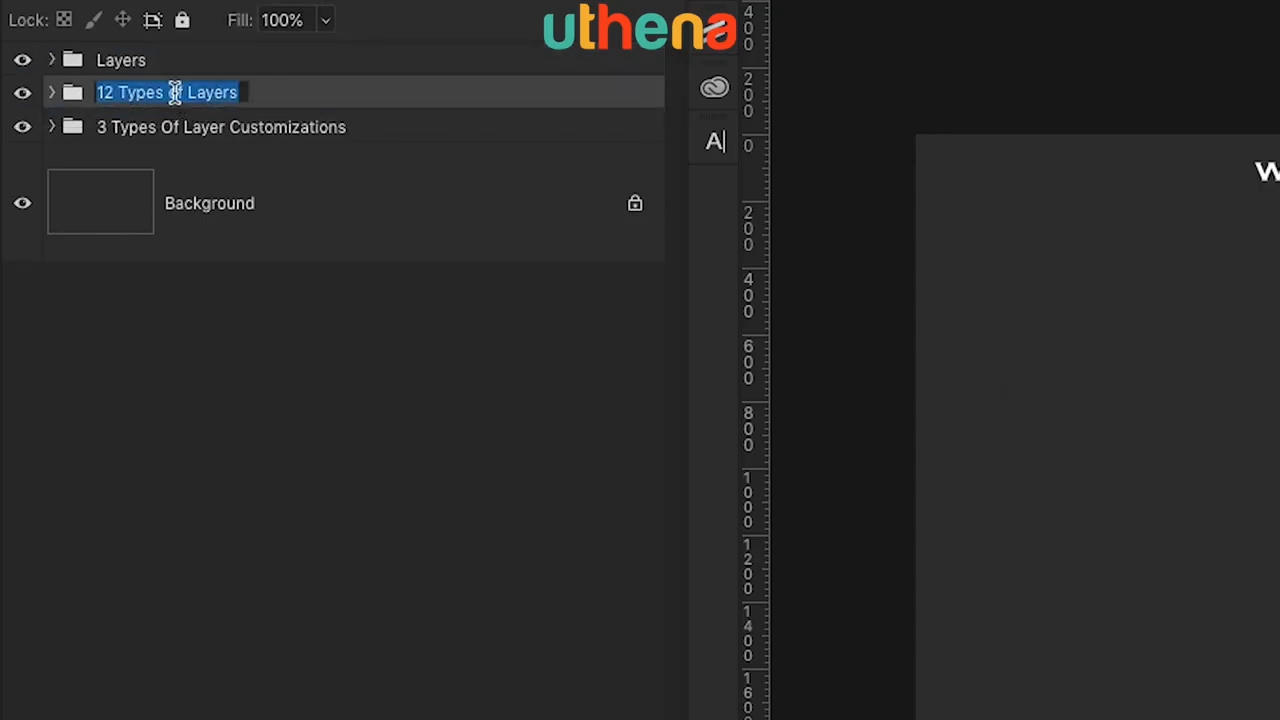
{"action": "type", "text": "Name"}
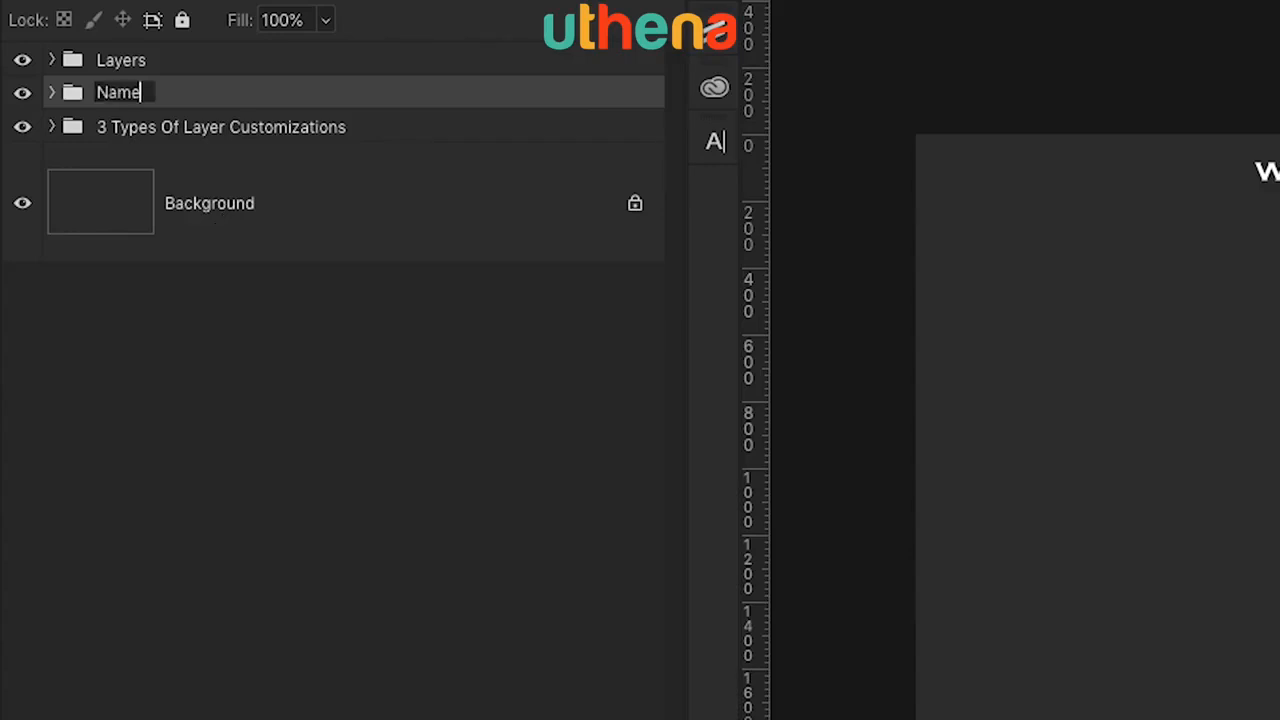
{"action": "key", "text": "Return"}
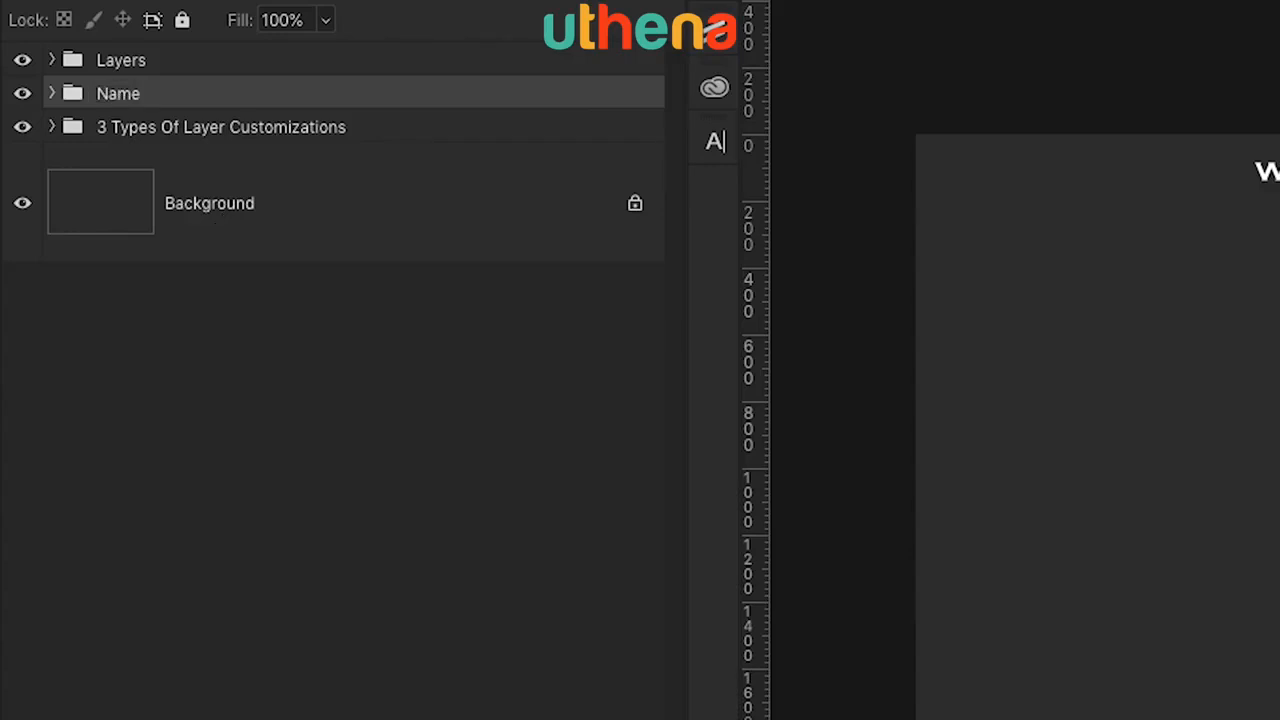
{"action": "key", "text": "ctrl+z"}
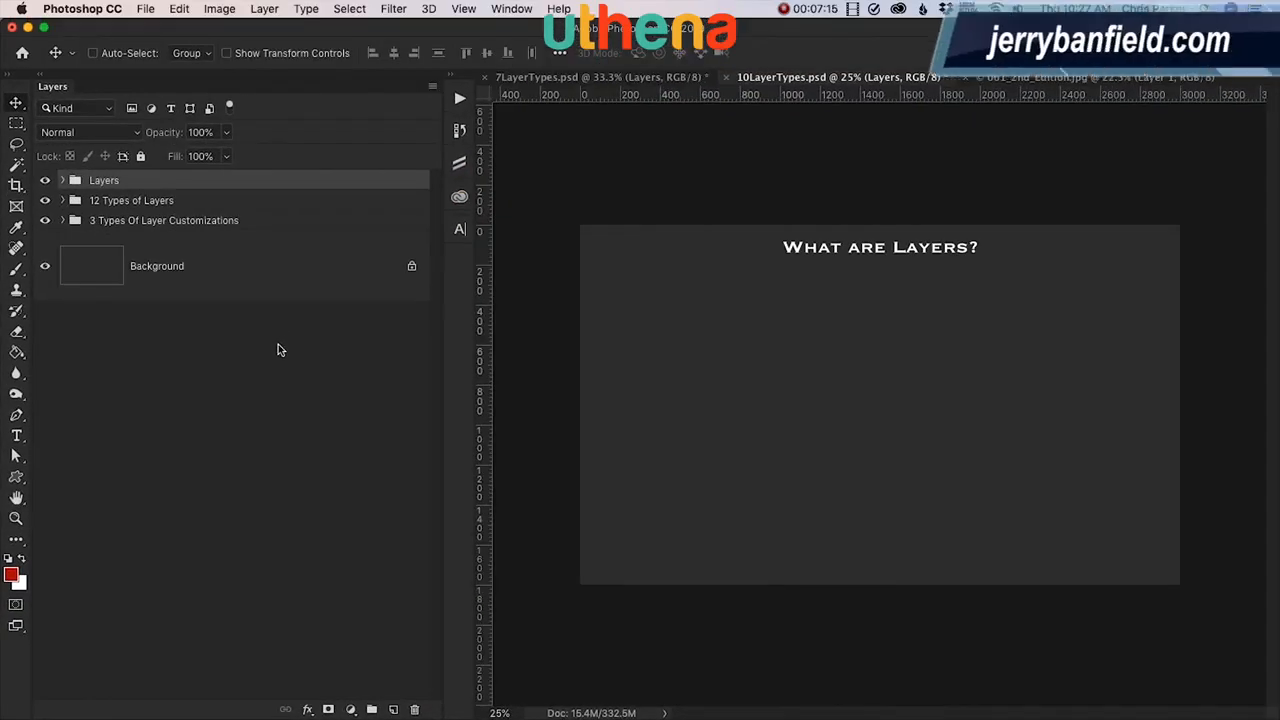
Step: Hide the Layers group briefly, undo that, and collapse the 12 Types of Layers group
{"action": "left_click", "coordinate": [50, 181]}
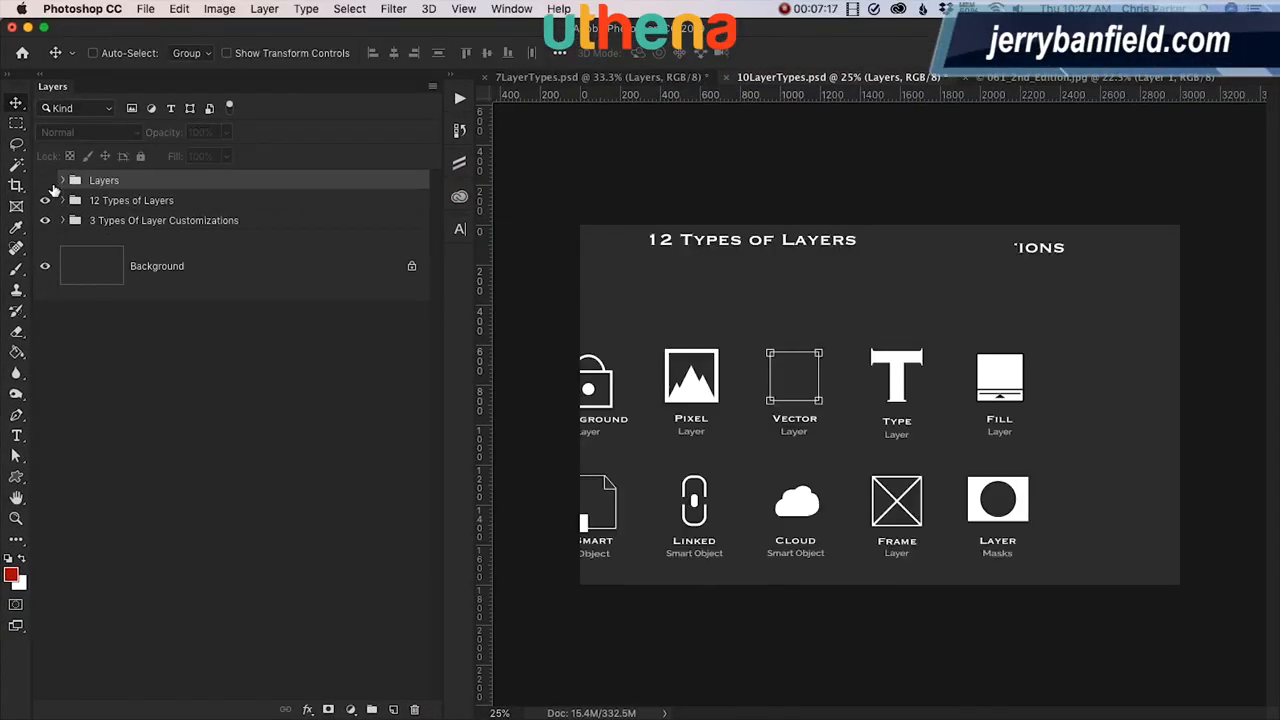
{"action": "key", "text": "ctrl+z"}
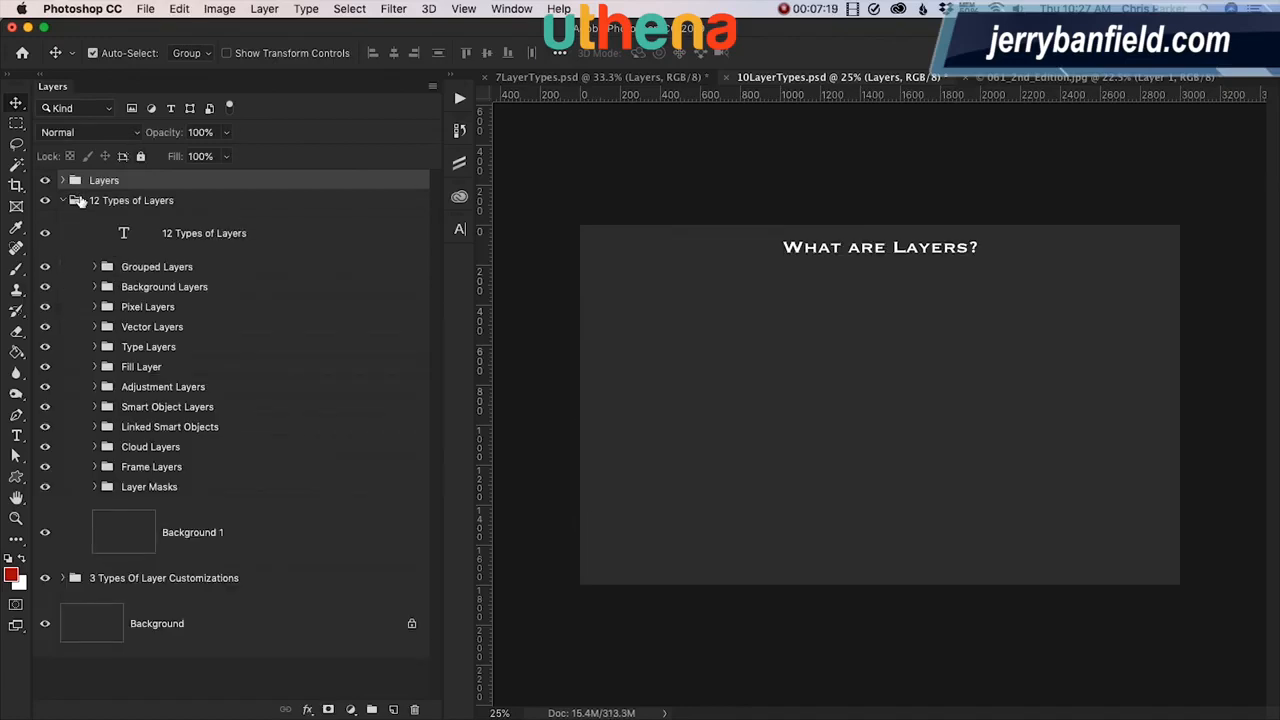
{"action": "left_click", "coordinate": [63, 201]}
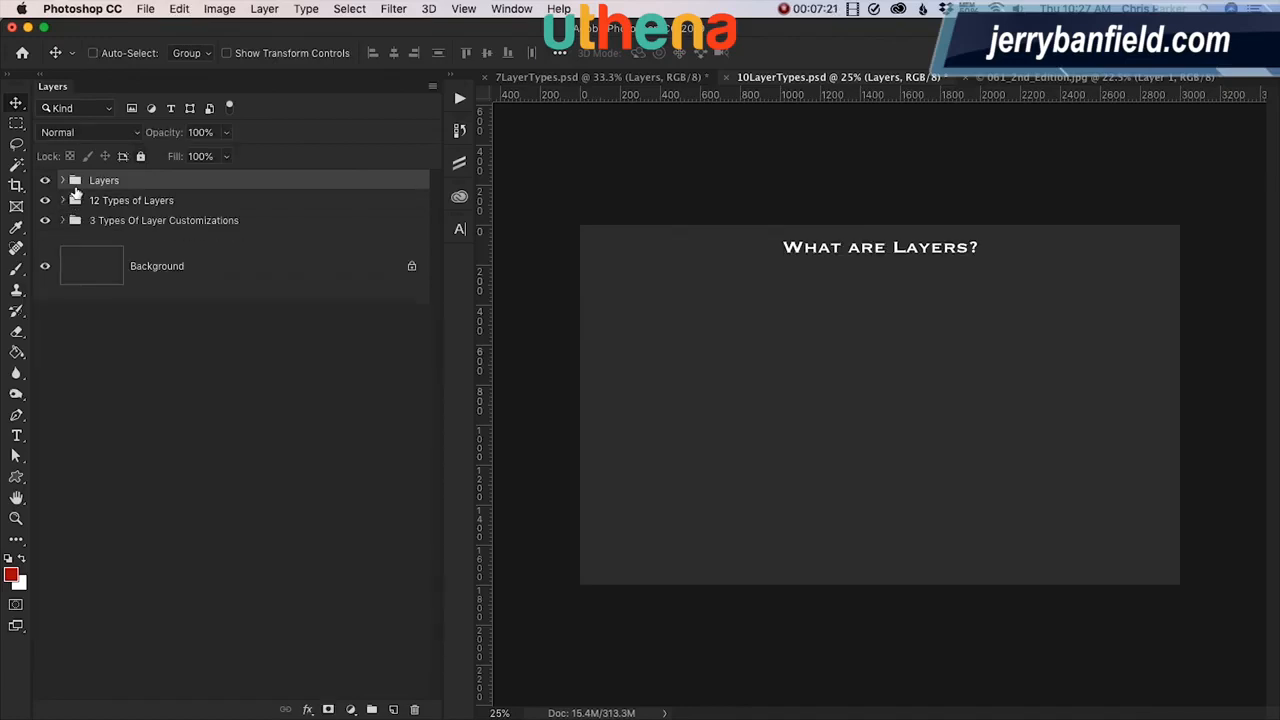
Step: Hide the Layers group and, inside 12 Types of Layers, every group from Grouped Layers through Layer Masks
{"action": "left_click", "coordinate": [45, 181]}
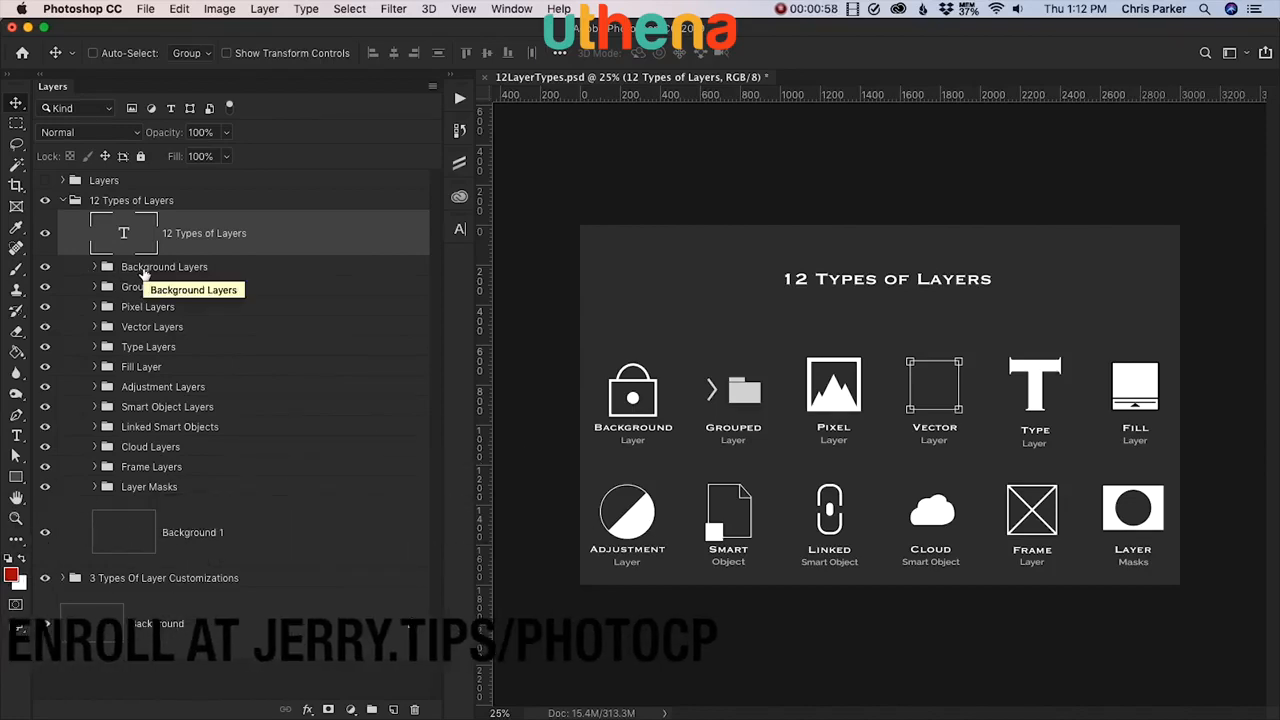
{"action": "left_click_drag", "start_coordinate": [45, 288], "coordinate": [47, 492]}
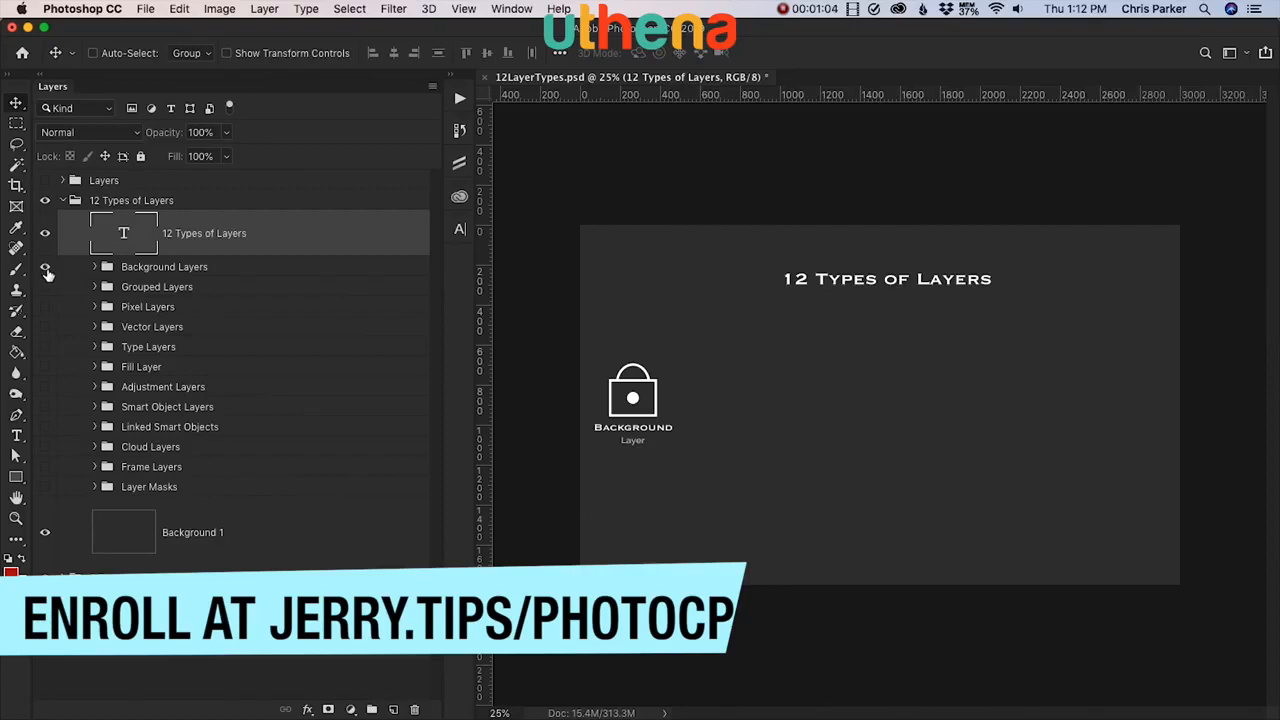
Step: Select the Background Layers group, and try to move the locked Background layer up the stack
{"action": "left_click", "coordinate": [126, 269]}
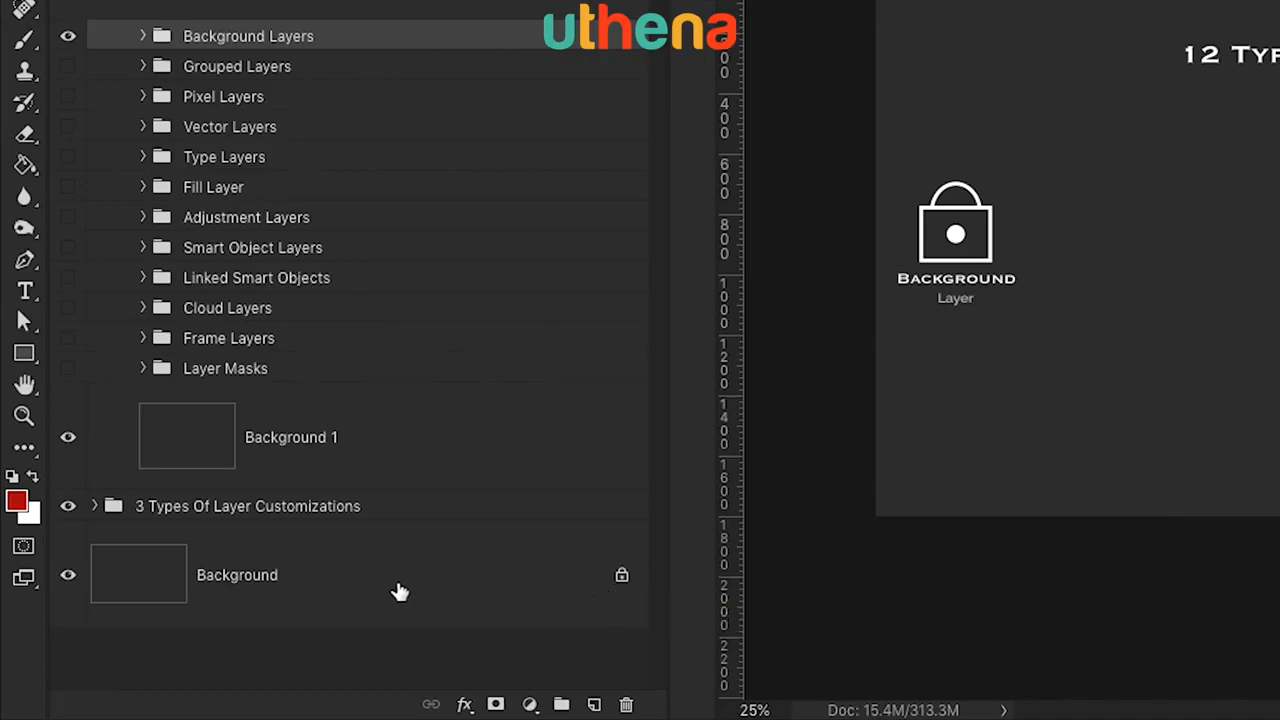
{"action": "left_click", "coordinate": [399, 592]}
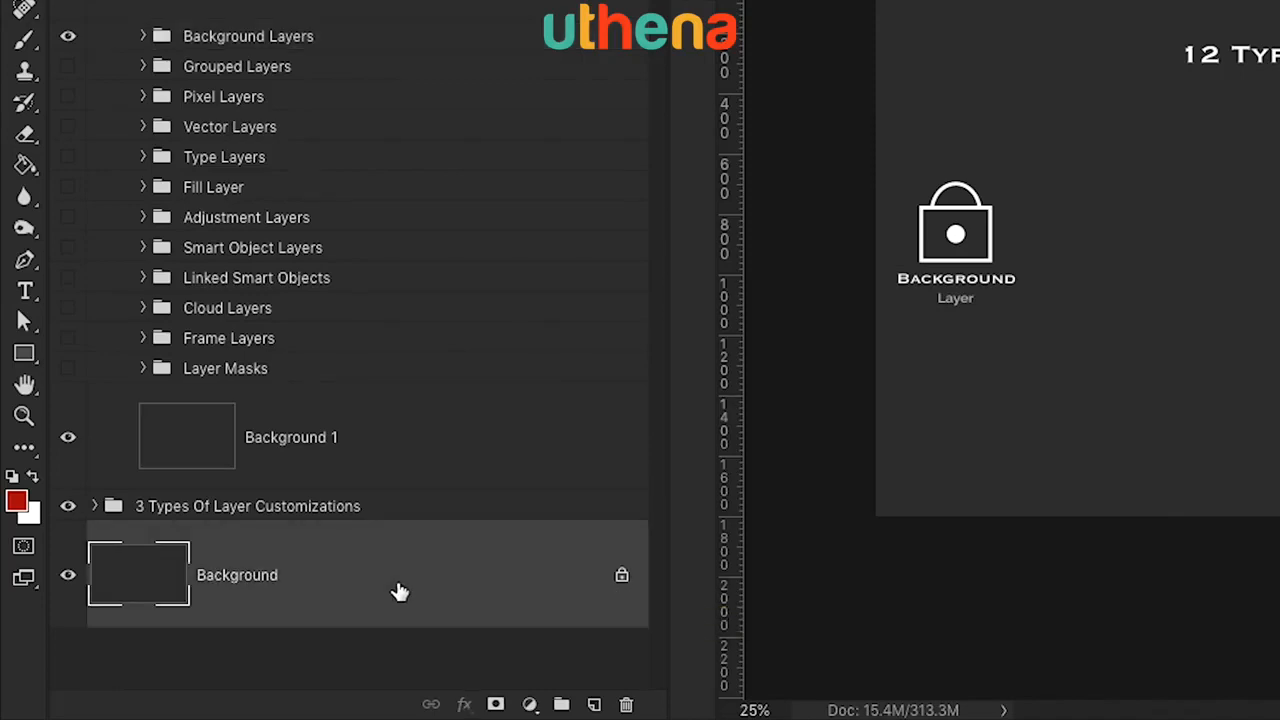
{"action": "left_click_drag", "start_coordinate": [399, 592], "coordinate": [404, 556]}
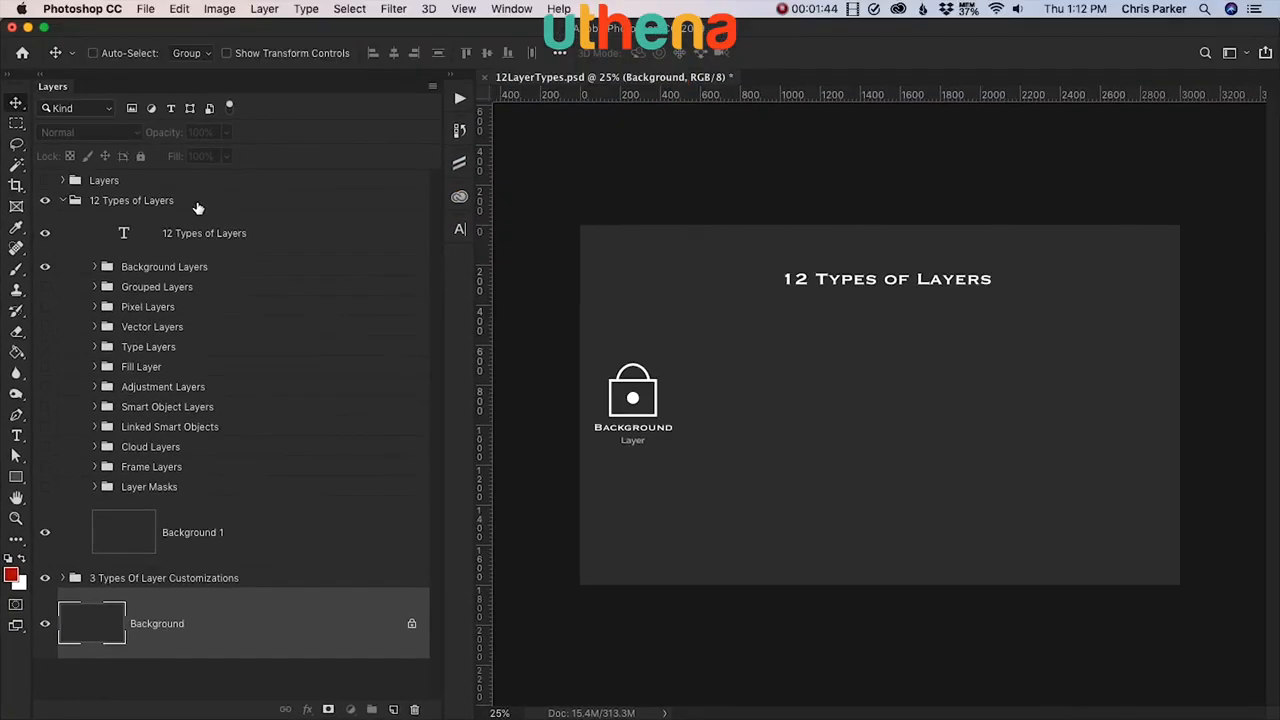
Step: Open the recent file 061_2nd_Edition.jpg, and try a brush dab on its Background layer, undoing it
{"action": "left_click", "coordinate": [22, 52]}
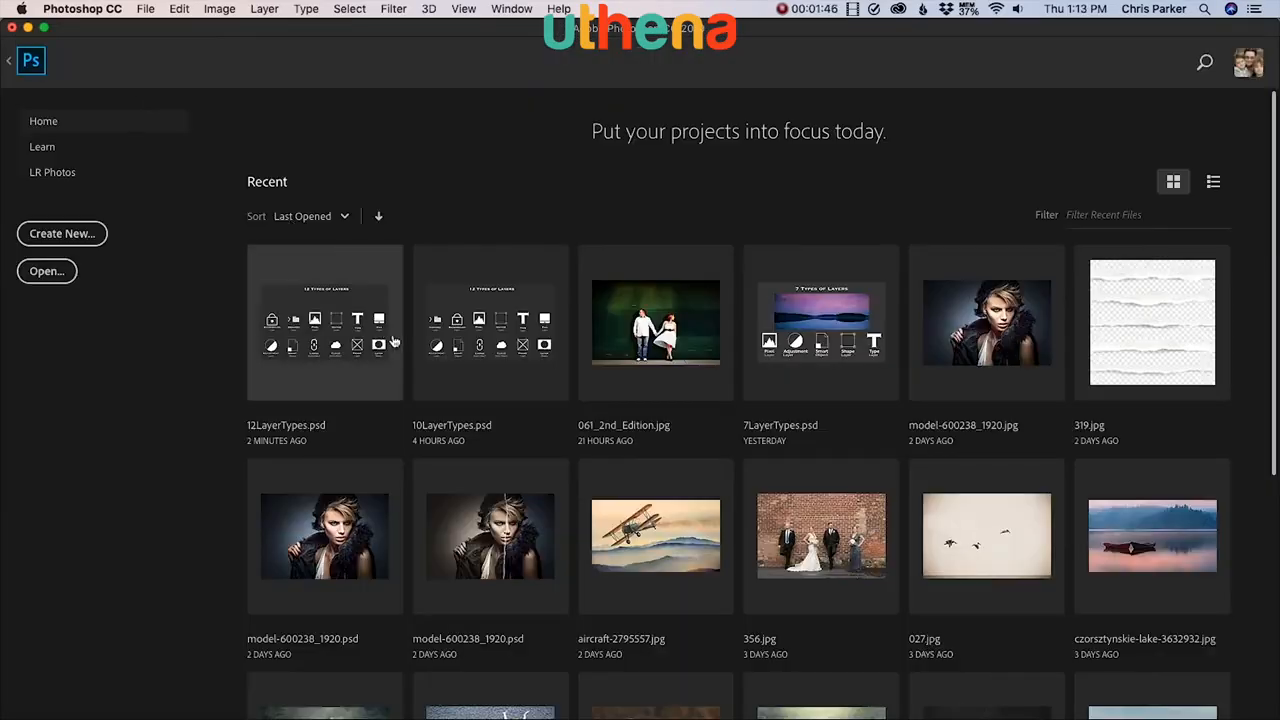
{"action": "left_click", "coordinate": [624, 356]}
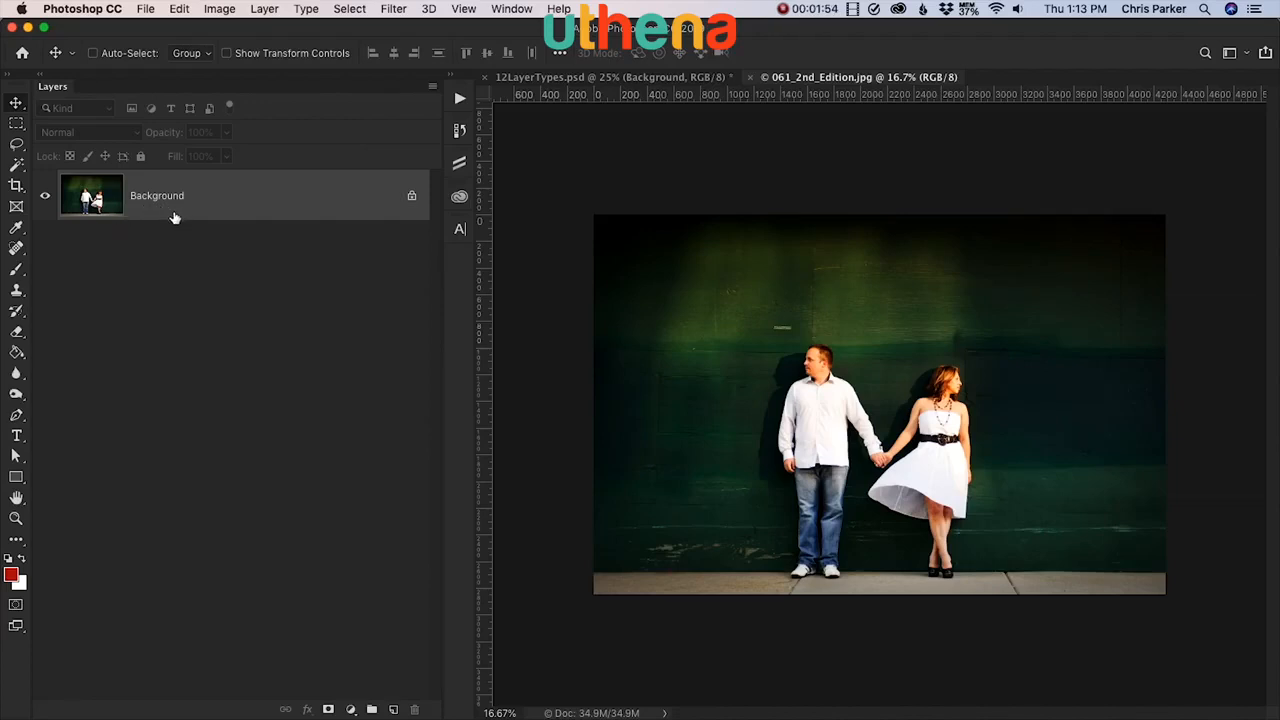
{"action": "key", "text": "b"}
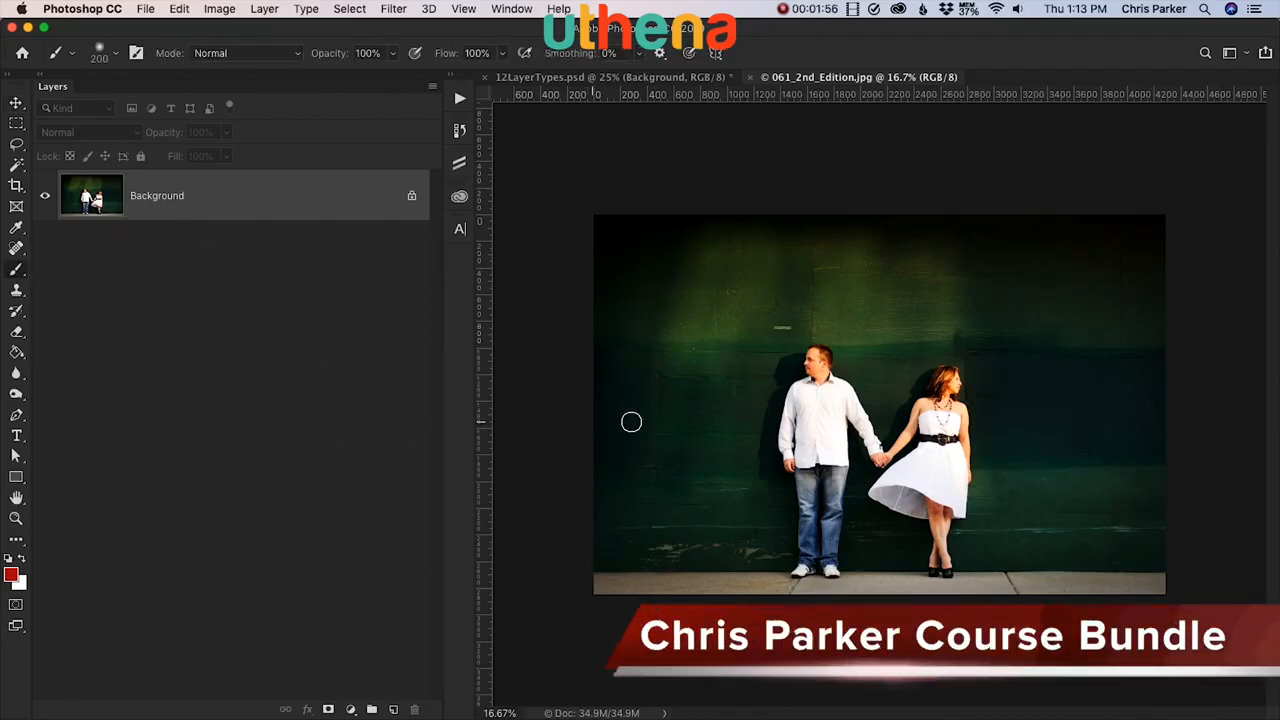
{"action": "left_click", "coordinate": [682, 415]}
{"action": "key", "text": "ctrl+z"}
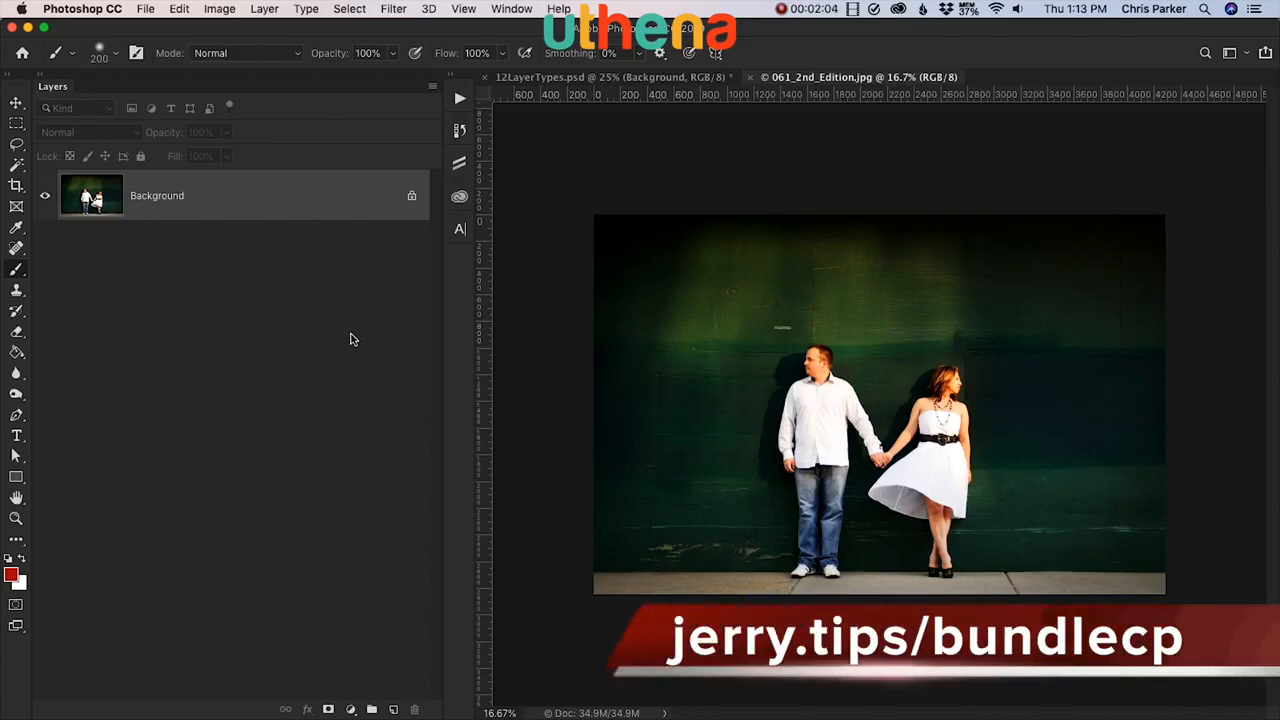
Step: Create a 419 by 78 pixel document at 300 pixels/inch with White background contents, and close it
{"action": "key", "text": "super+n"}
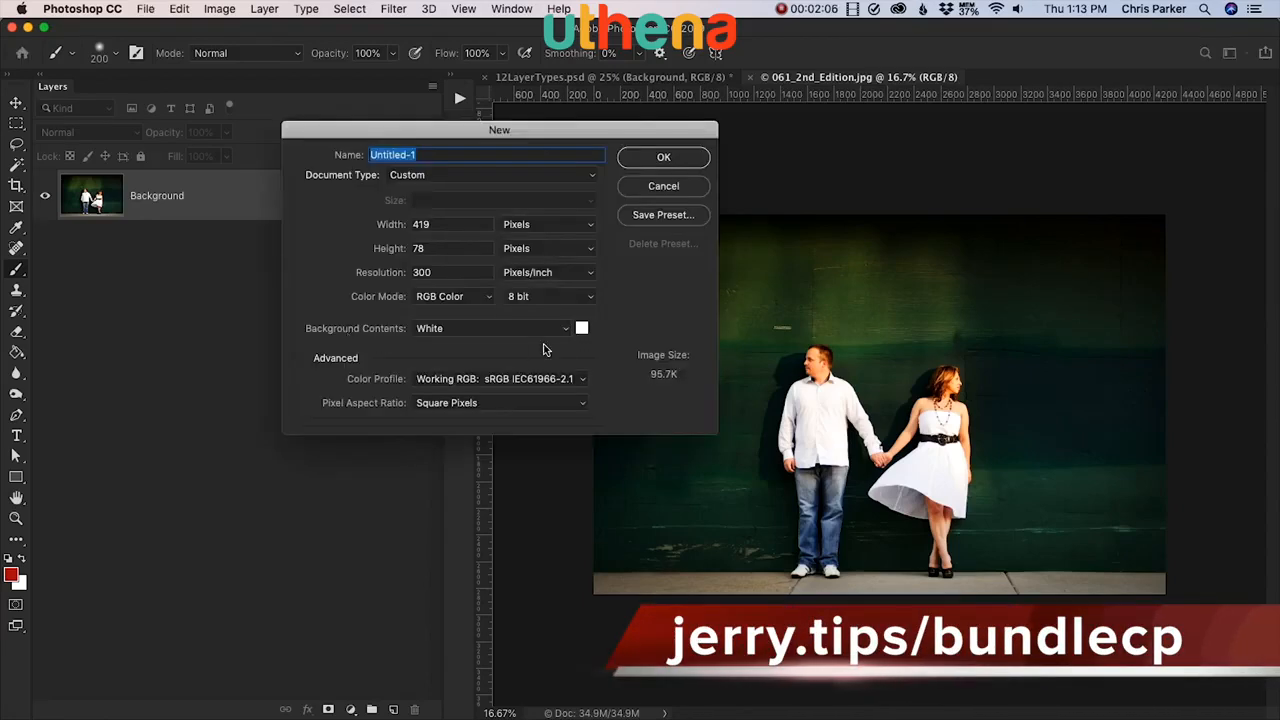
{"action": "left_click_drag", "start_coordinate": [476, 134], "coordinate": [570, 158]}
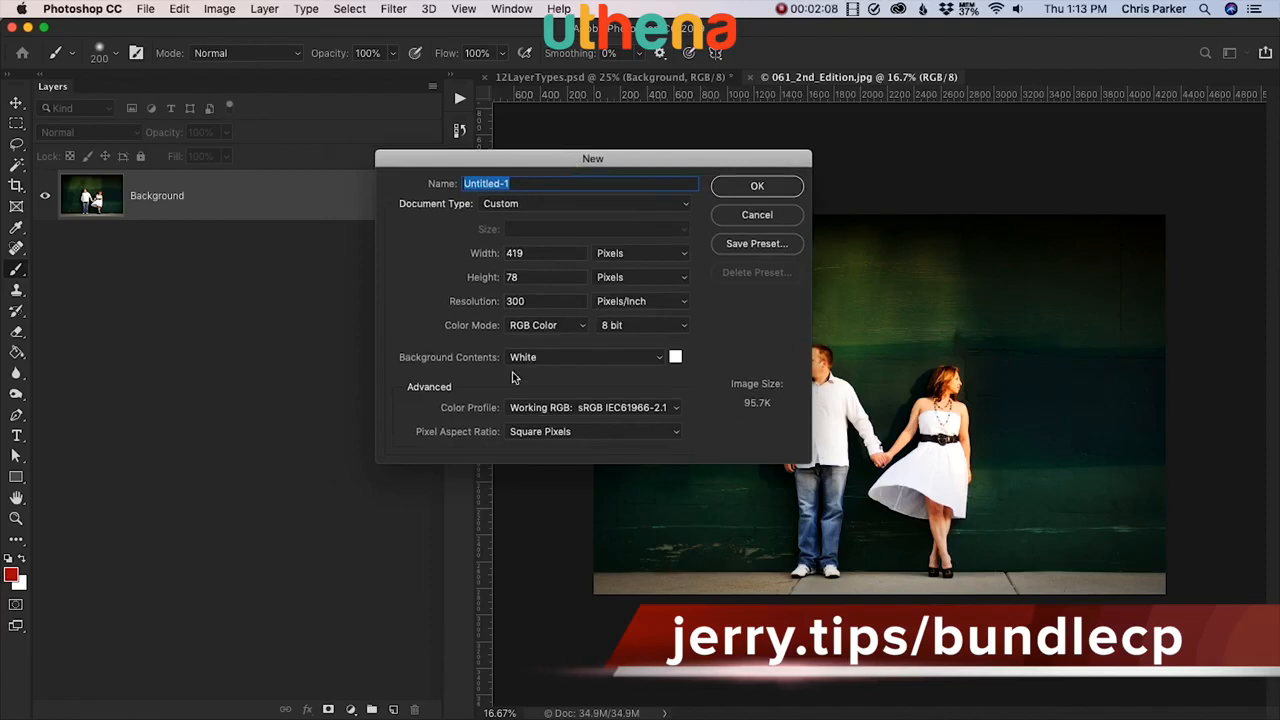
{"action": "left_click", "coordinate": [540, 357]}
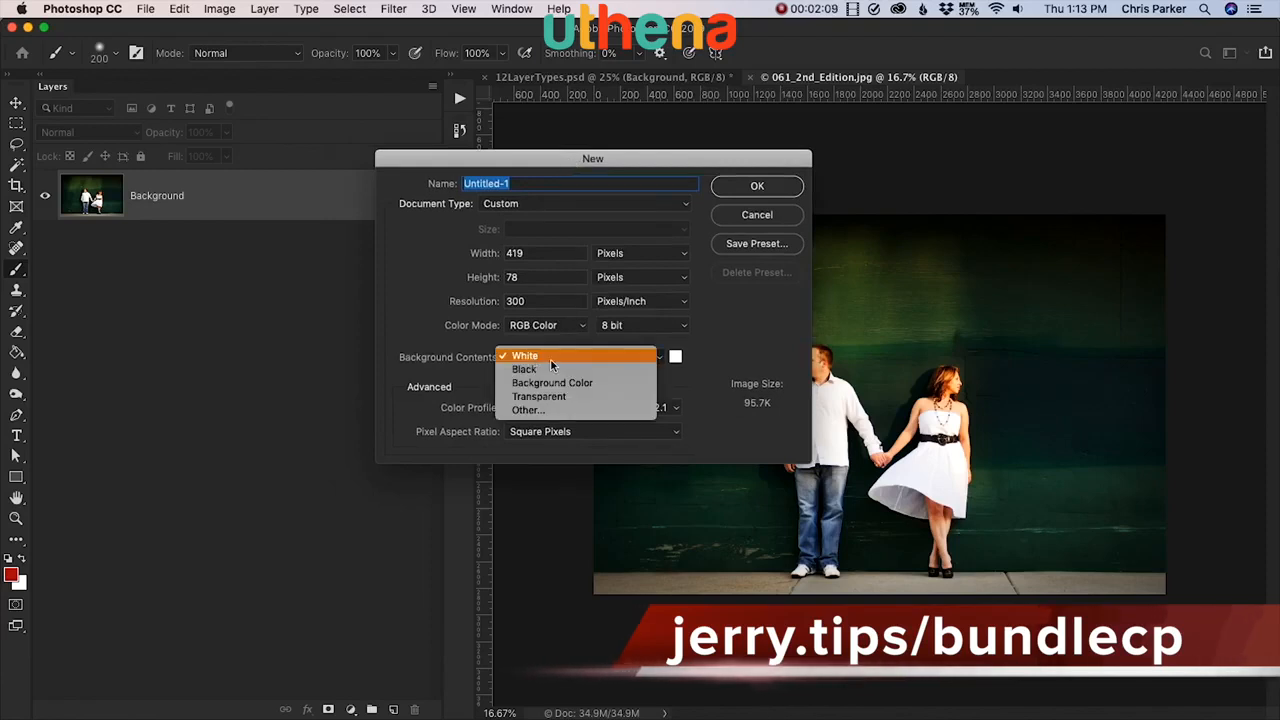
{"action": "left_click", "coordinate": [695, 357]}
{"action": "left_click", "coordinate": [758, 188]}
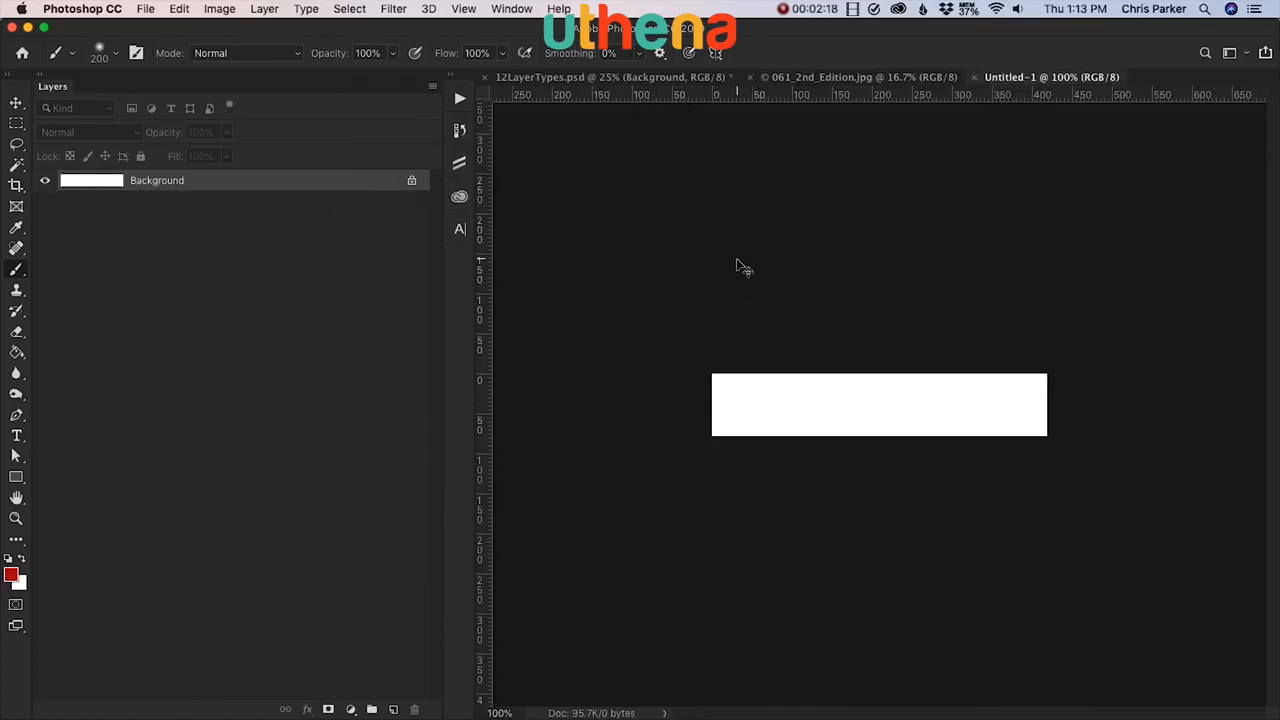
{"action": "key", "text": "super+w"}
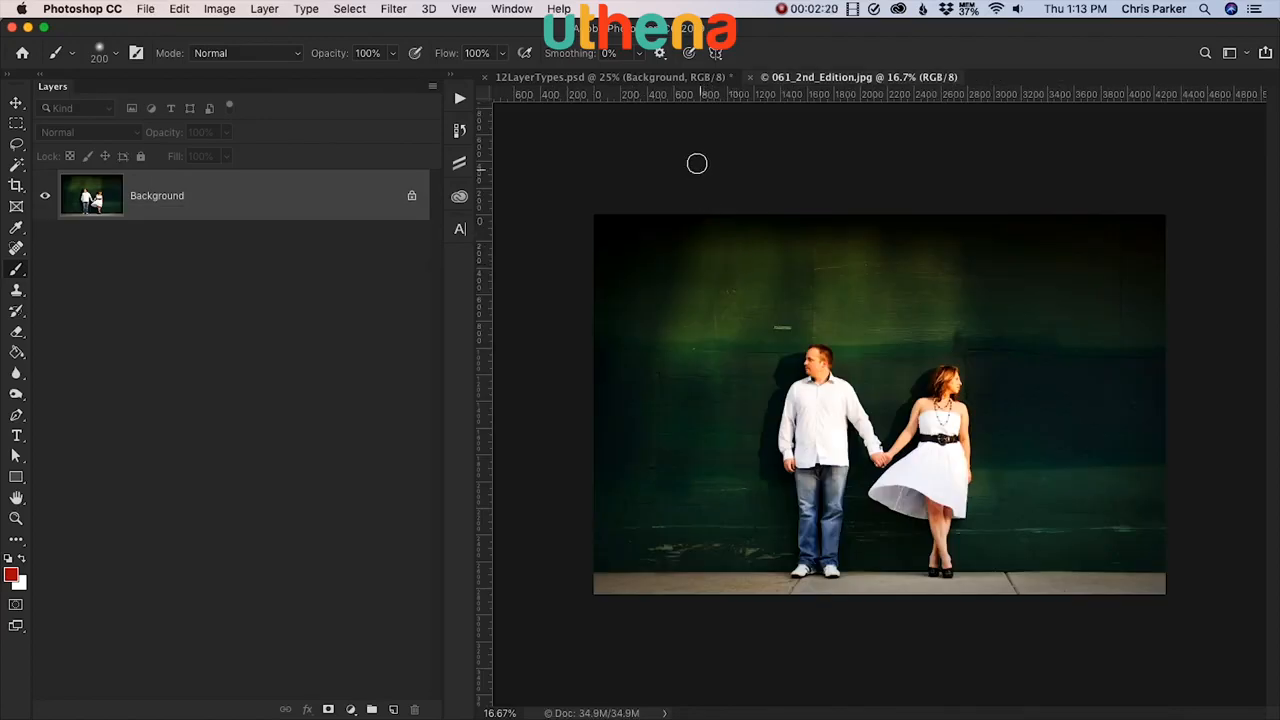
Step: Paint a short red stroke on the Background of 12LayerTypes.psd, and try another on the 061_2nd_Edition.jpg photo, undoing that one
{"action": "left_click", "coordinate": [668, 79]}
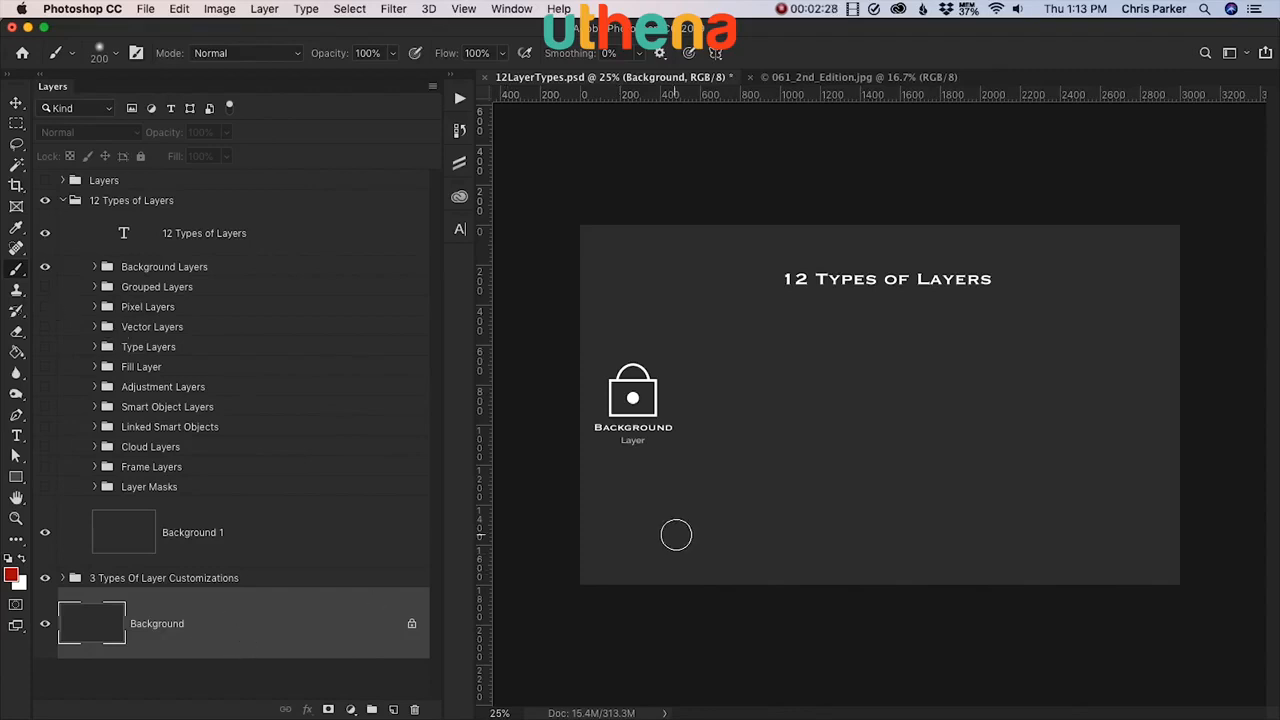
{"action": "left_click_drag", "start_coordinate": [713, 535], "coordinate": [697, 562]}
{"action": "left_click", "coordinate": [815, 80]}
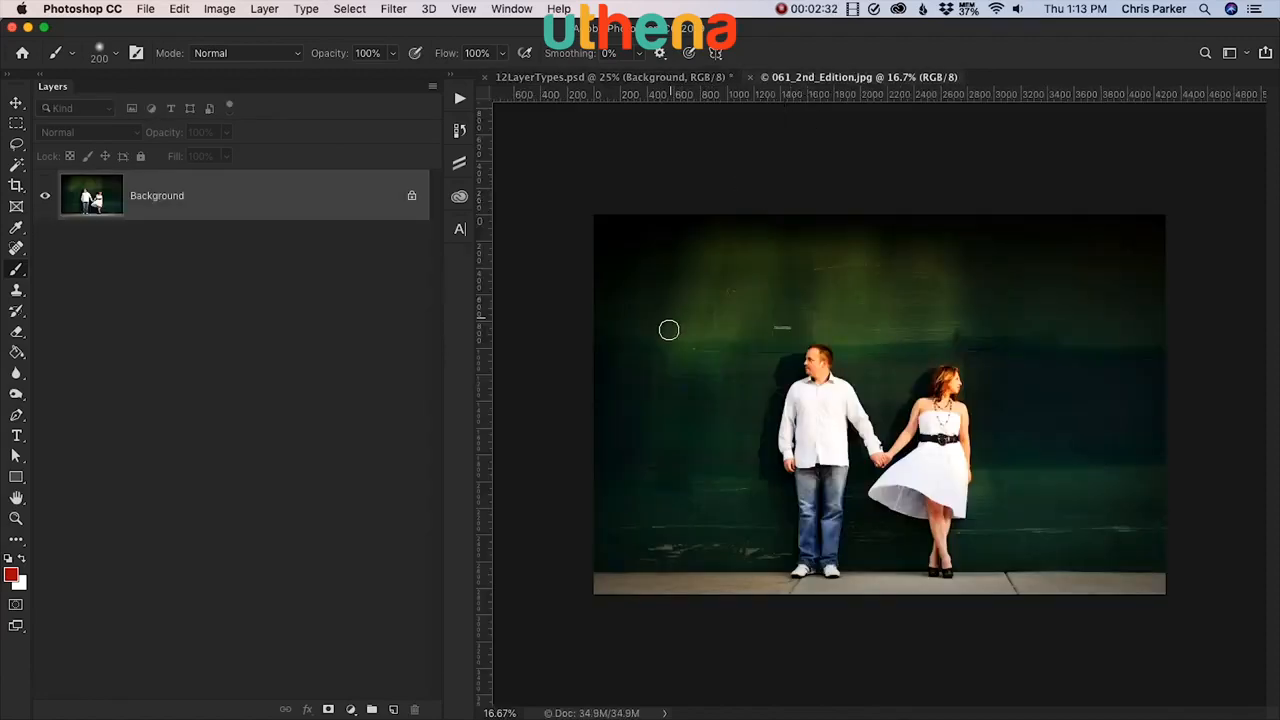
{"action": "mouse_move", "coordinate": [670, 332]}
{"action": "left_mouse_down"}
{"action": "mouse_move", "coordinate": [685, 376]}
{"action": "mouse_move", "coordinate": [750, 430]}
{"action": "left_mouse_up"}
{"action": "key", "text": "super+z"}
Step: Convert the photo's locked Background into a regular layer named Name
{"action": "double_click", "coordinate": [233, 204]}
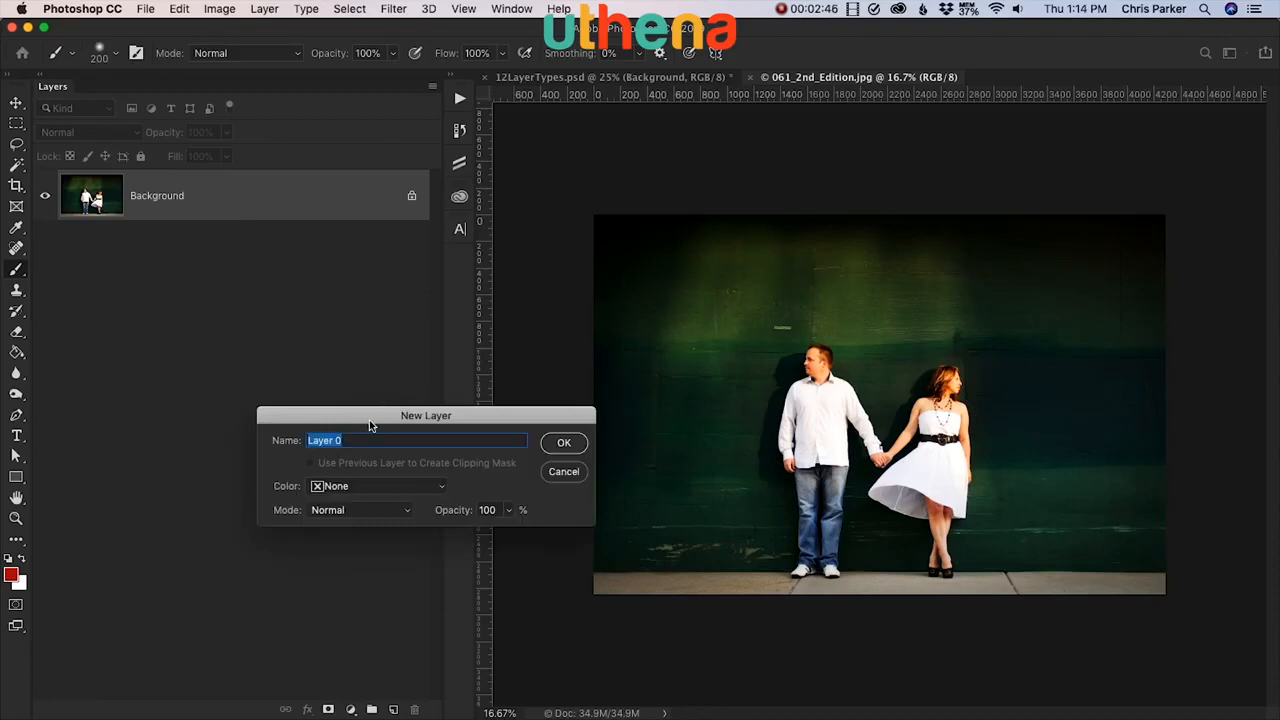
{"action": "left_click_drag", "start_coordinate": [369, 422], "coordinate": [339, 258]}
{"action": "type", "text": "Name"}
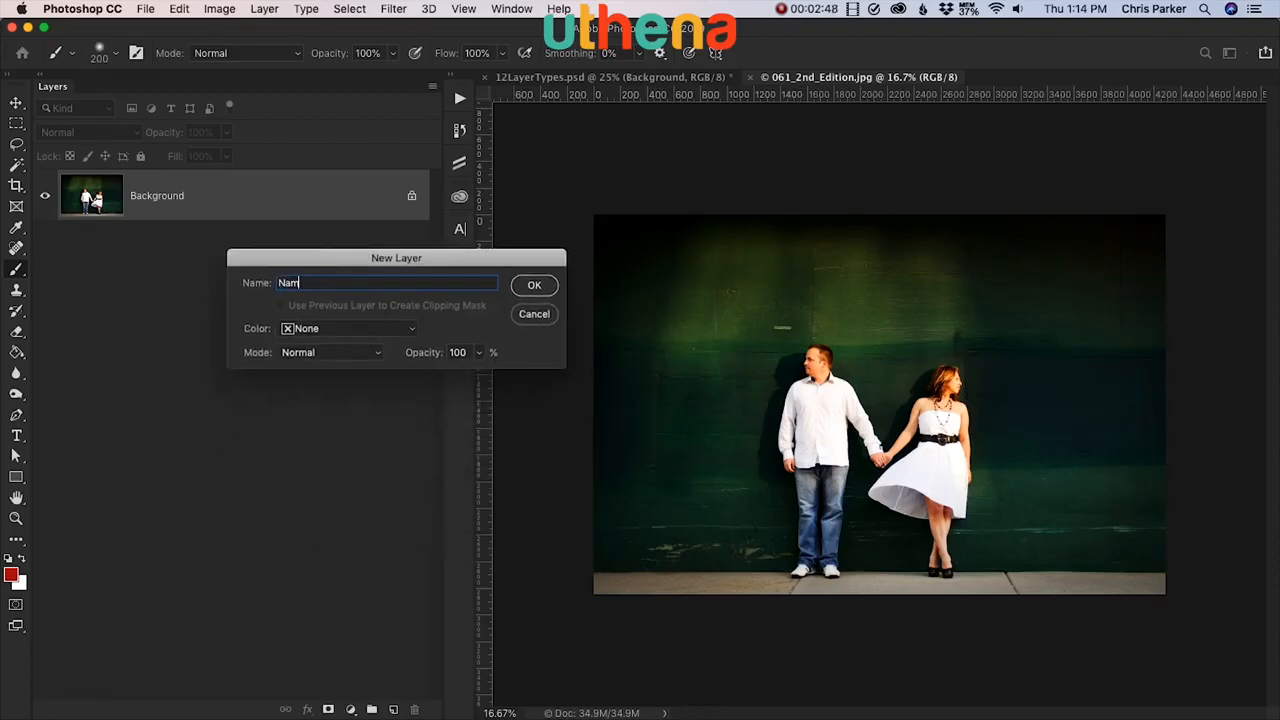
{"action": "key", "text": "Return"}
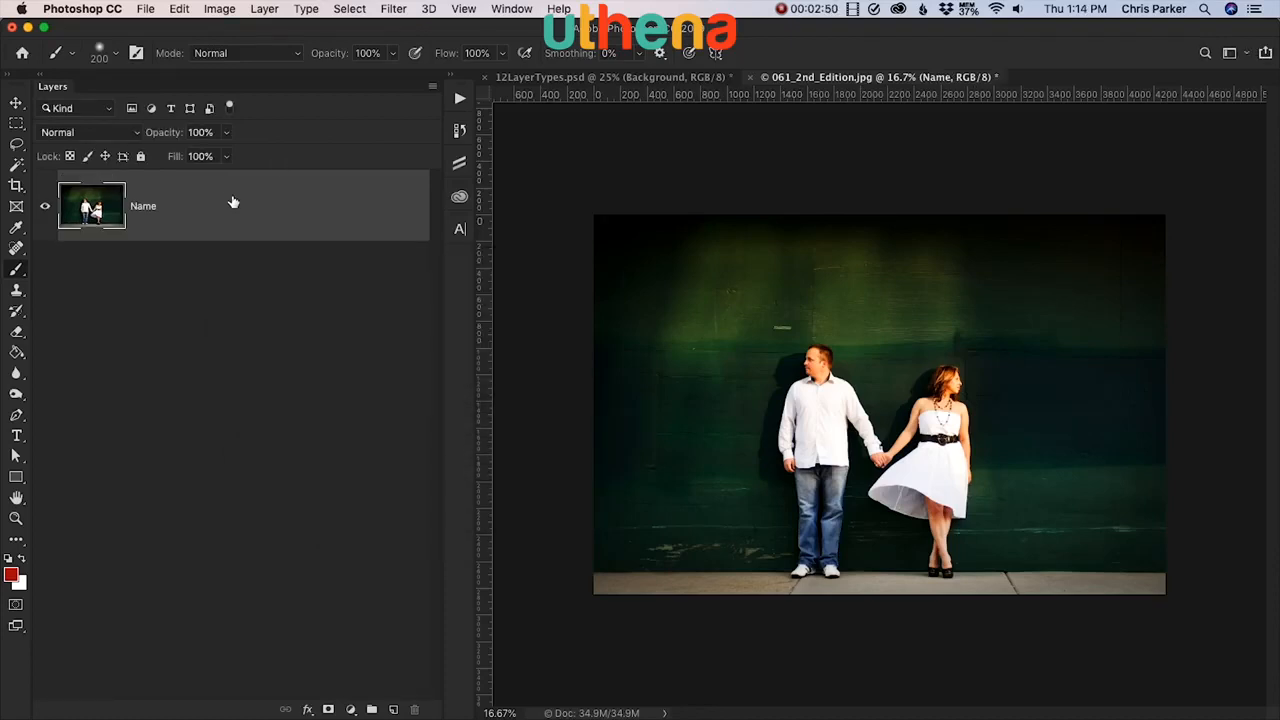
Step: Try moving the photo layer around the canvas with the Move tool, and undo back to the locked Background
{"action": "key", "text": "v"}
{"action": "mouse_move", "coordinate": [694, 451]}
{"action": "left_mouse_down"}
{"action": "mouse_move", "coordinate": [674, 429]}
{"action": "mouse_move", "coordinate": [631, 451]}
{"action": "mouse_move", "coordinate": [658, 423]}
{"action": "left_mouse_up"}
{"action": "left_click_drag", "start_coordinate": [765, 340], "coordinate": [775, 393]}
{"action": "key", "text": "super+z"}
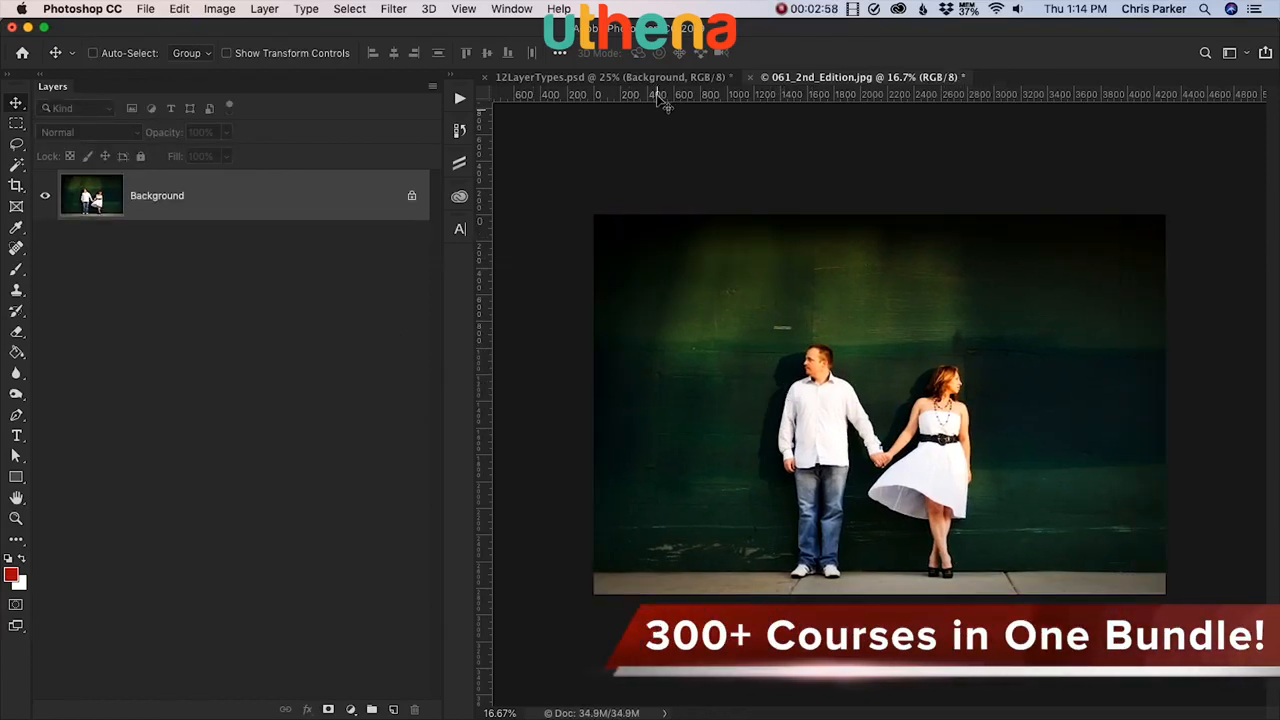
Step: Show the Grouped Layers group in 12LayerTypes.psd, and collapse the 12 Types of Layers group
{"action": "left_click", "coordinate": [668, 80]}
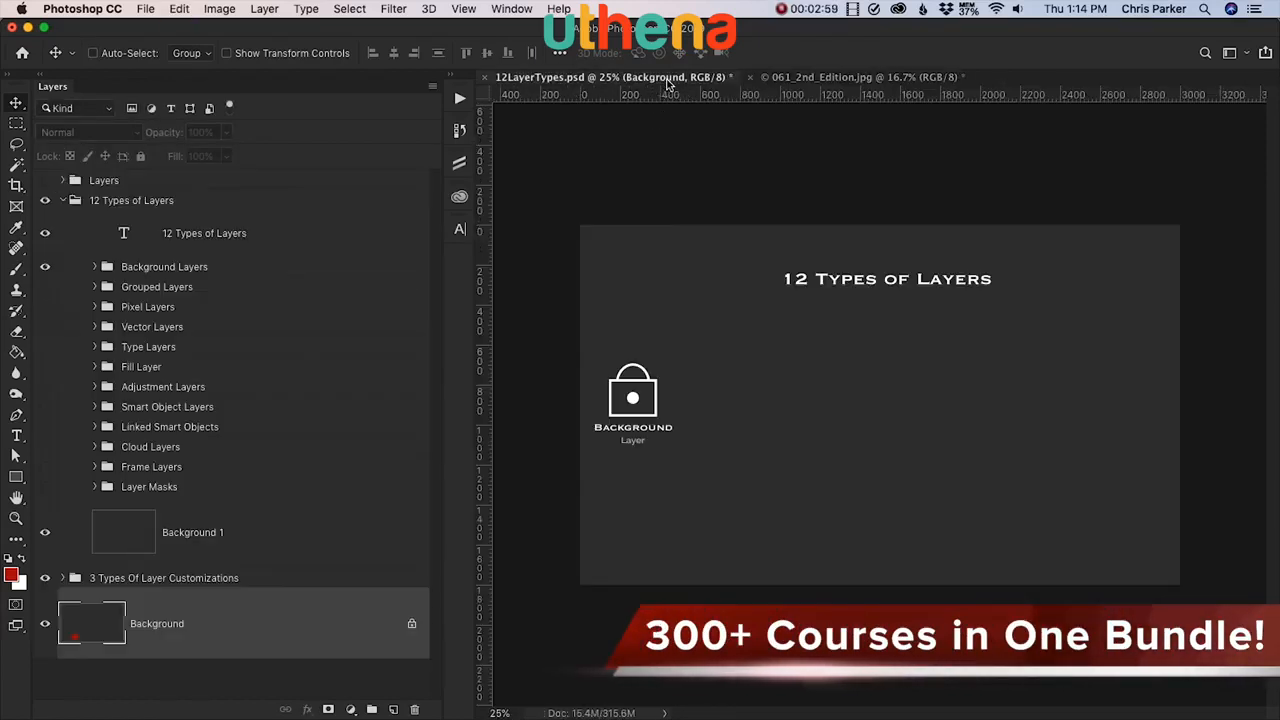
{"action": "left_click", "coordinate": [46, 287]}
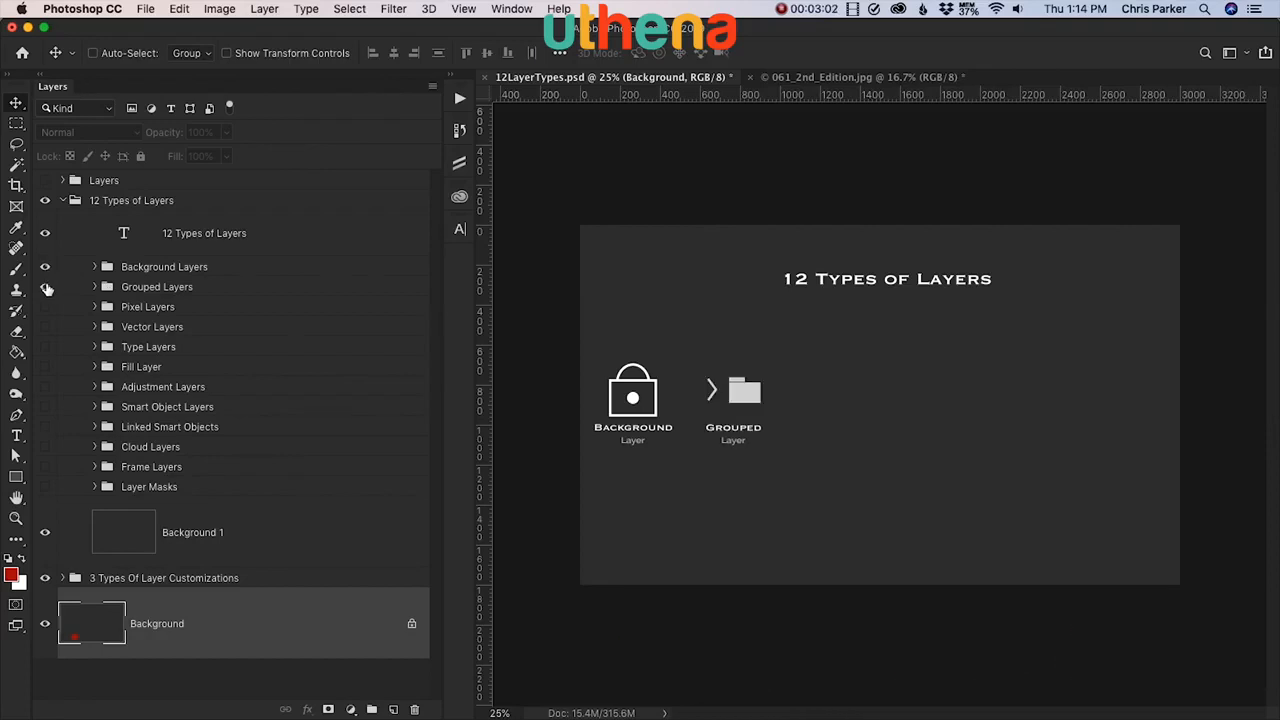
{"action": "left_click", "coordinate": [62, 200]}
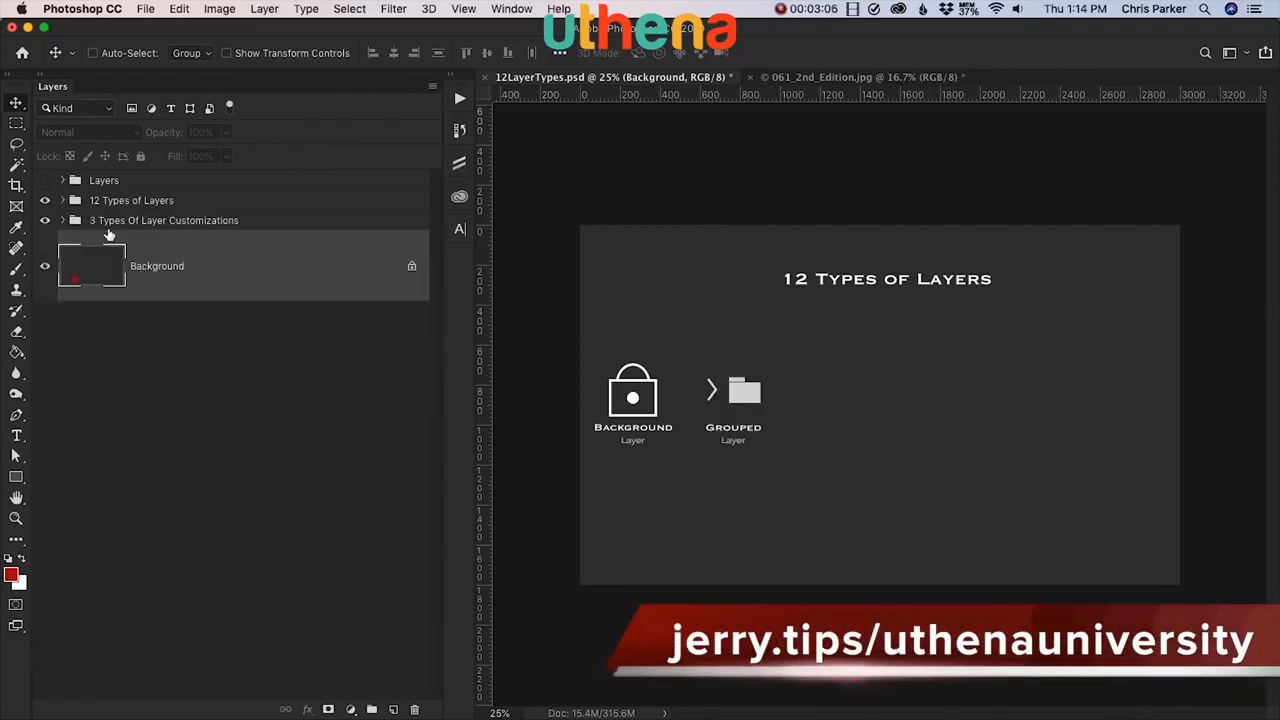
Step: Toggle the visibility of the Layers group and of the 12 Types of Layers group, restoring each
{"action": "left_click", "coordinate": [46, 181]}
{"action": "left_click", "coordinate": [46, 181]}
{"action": "left_click", "coordinate": [46, 201]}
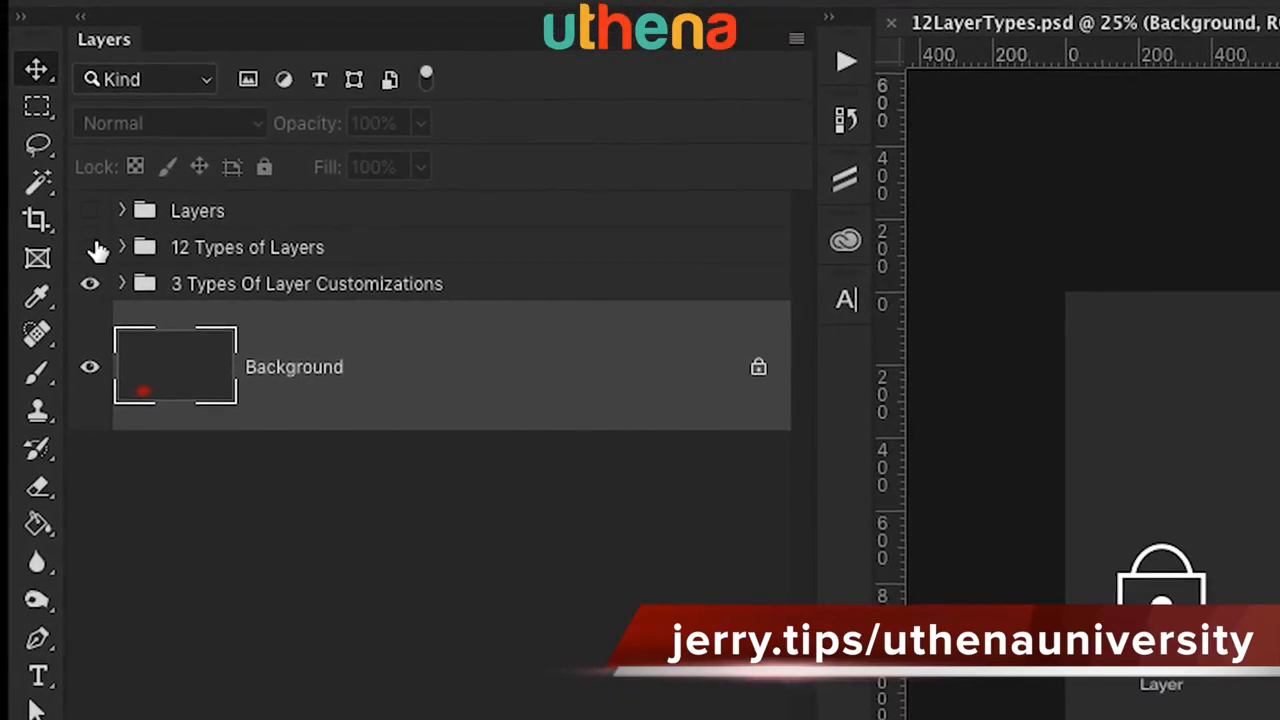
{"action": "left_click", "coordinate": [95, 247]}
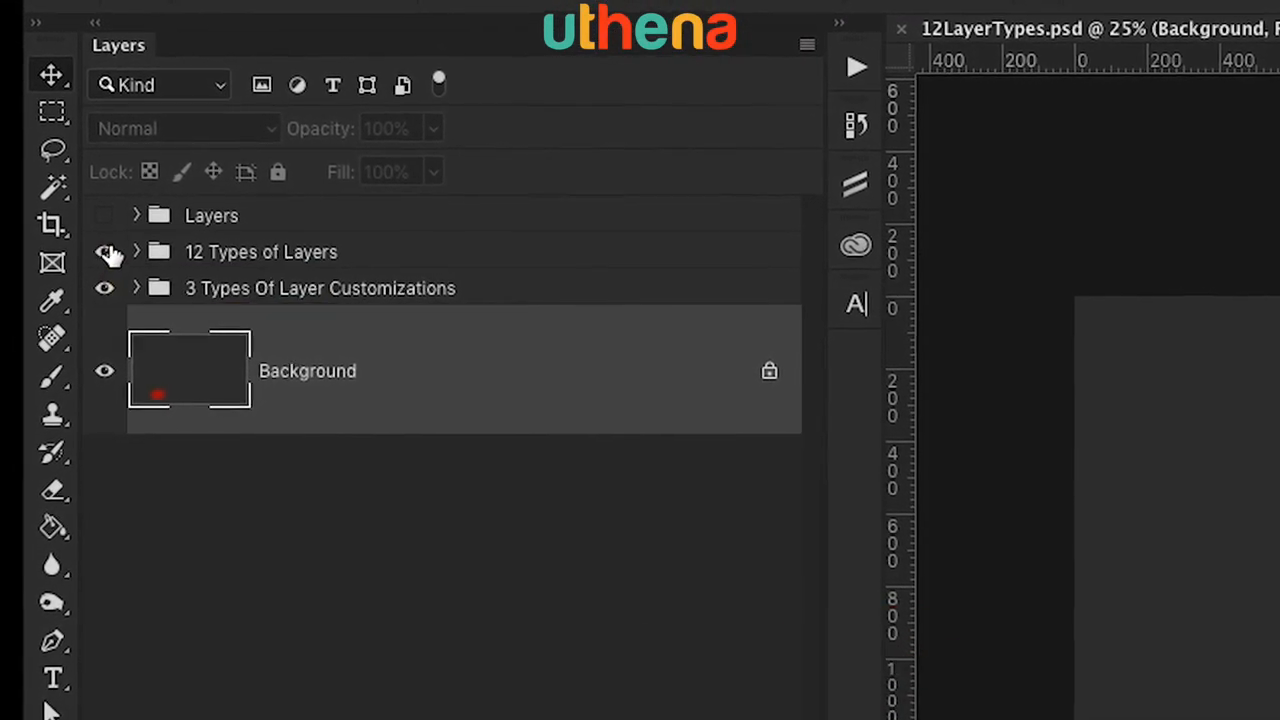
Step: Show the Layers group, and briefly expand the 12 Types of Layers group before collapsing it
{"action": "left_click", "coordinate": [105, 216]}
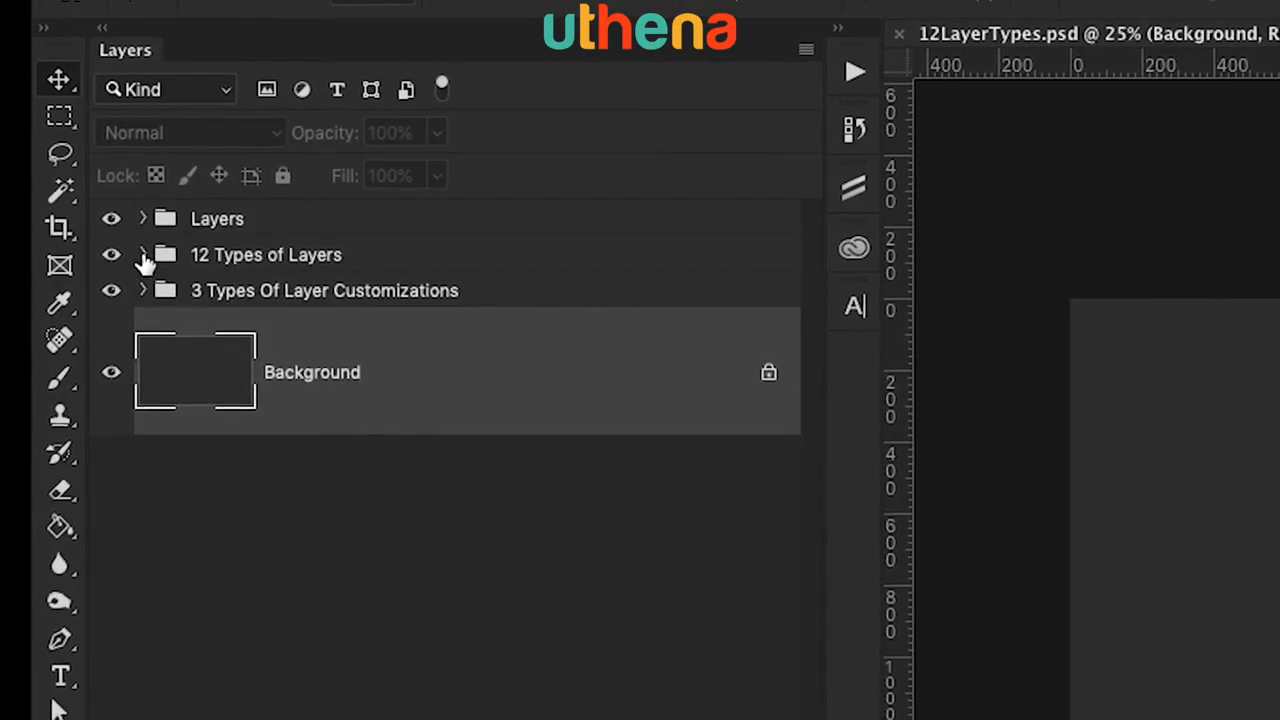
{"action": "left_click", "coordinate": [143, 257]}
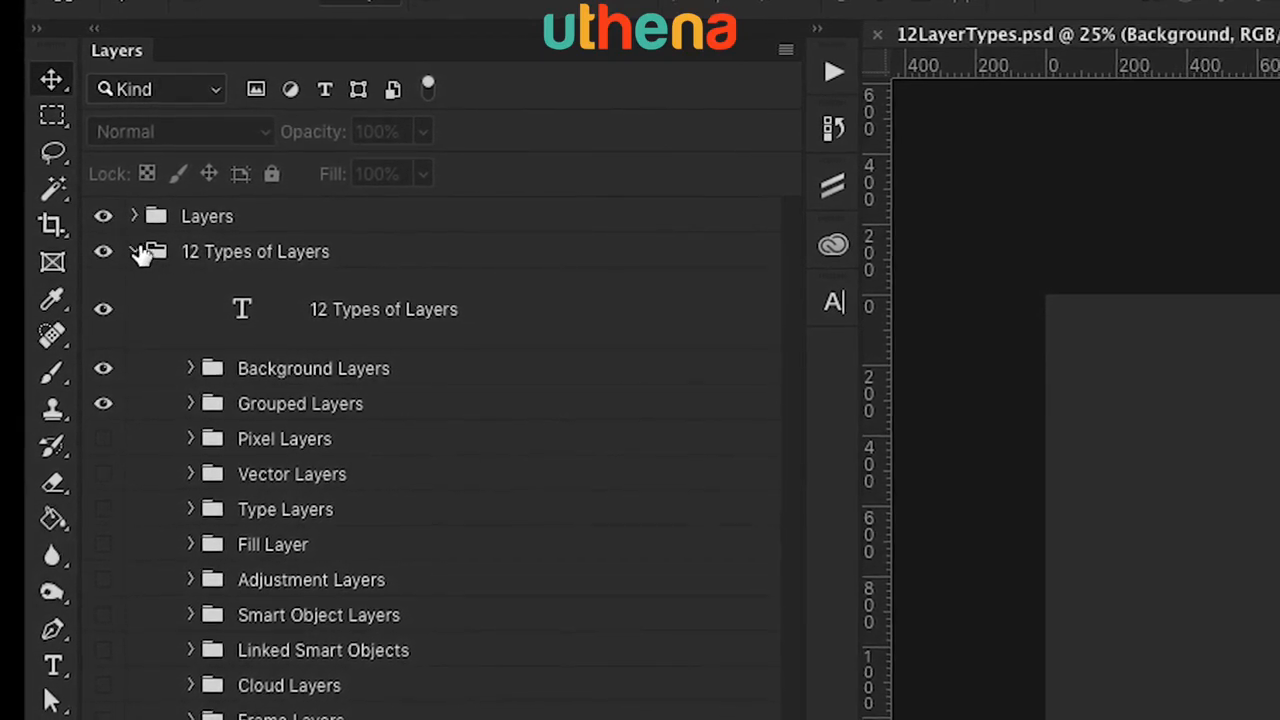
{"action": "left_click", "coordinate": [139, 253]}
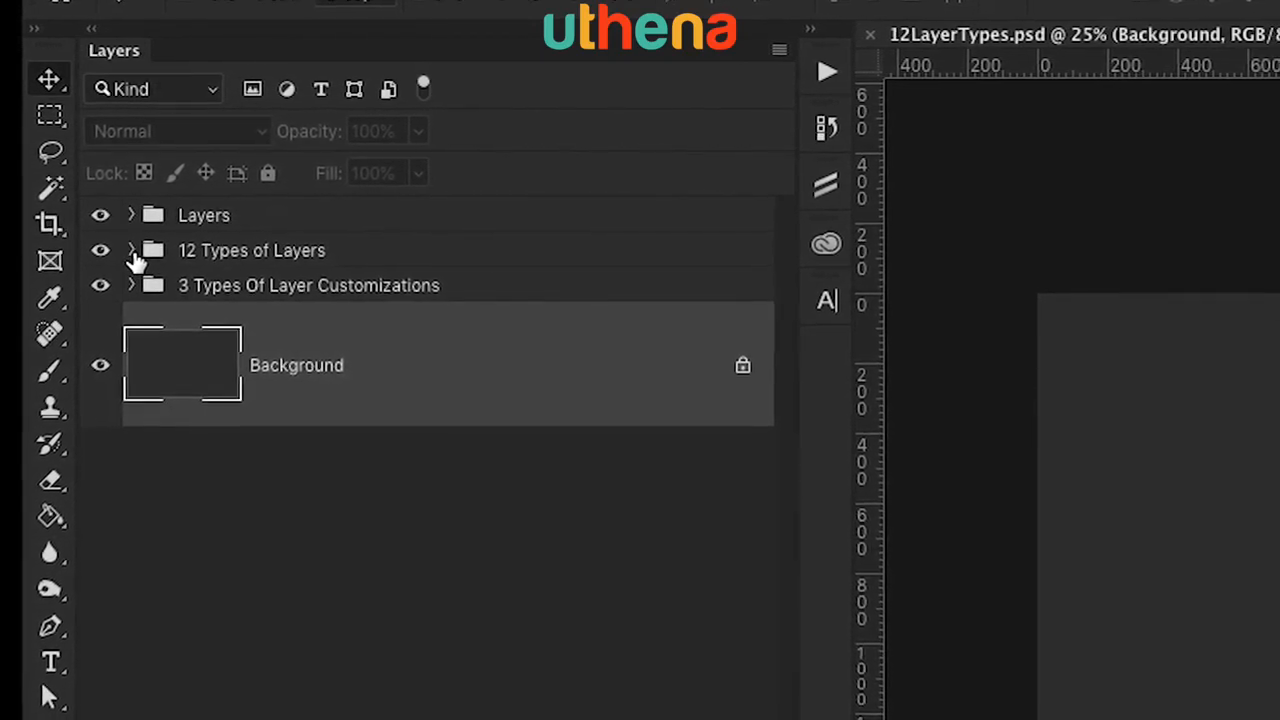
Step: Expand the 12 Types of Layers group and briefly look inside its Background, Grouped, Pixel and Vector Layers subgroups, collapsing each again
{"action": "left_click", "coordinate": [132, 252]}
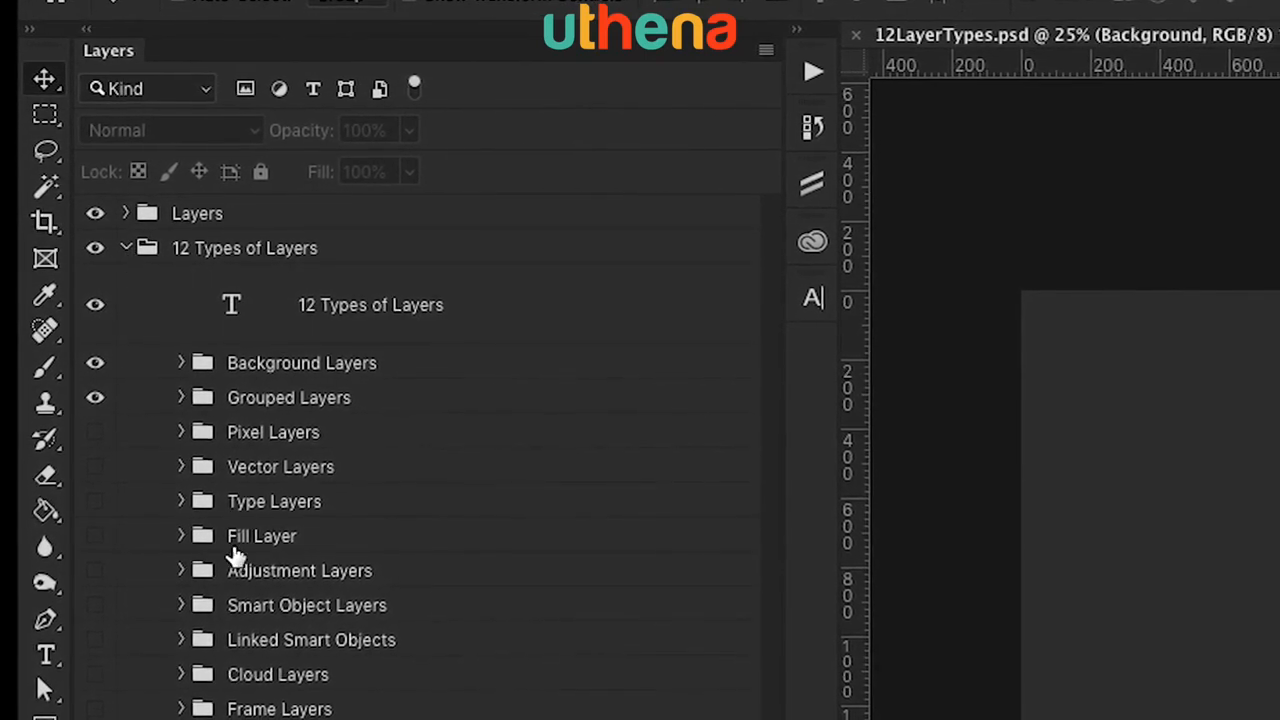
{"action": "left_click", "coordinate": [173, 358]}
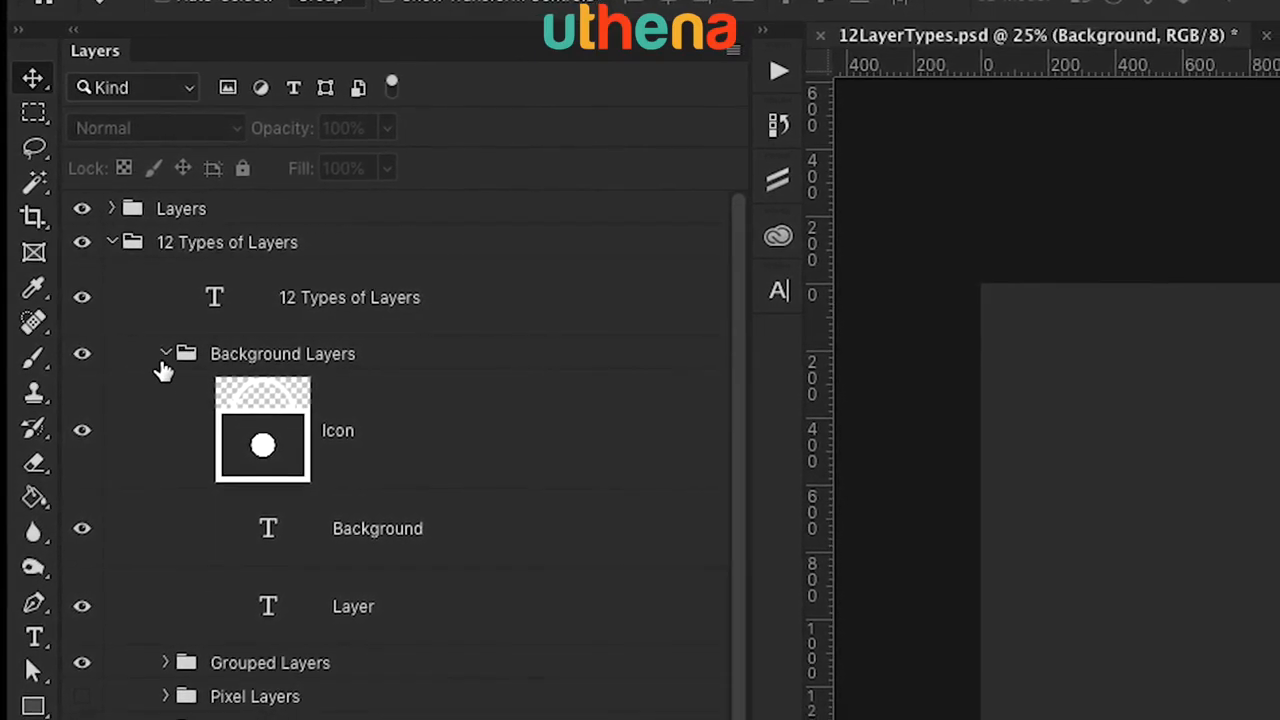
{"action": "left_click", "coordinate": [165, 355]}
{"action": "left_click", "coordinate": [164, 387]}
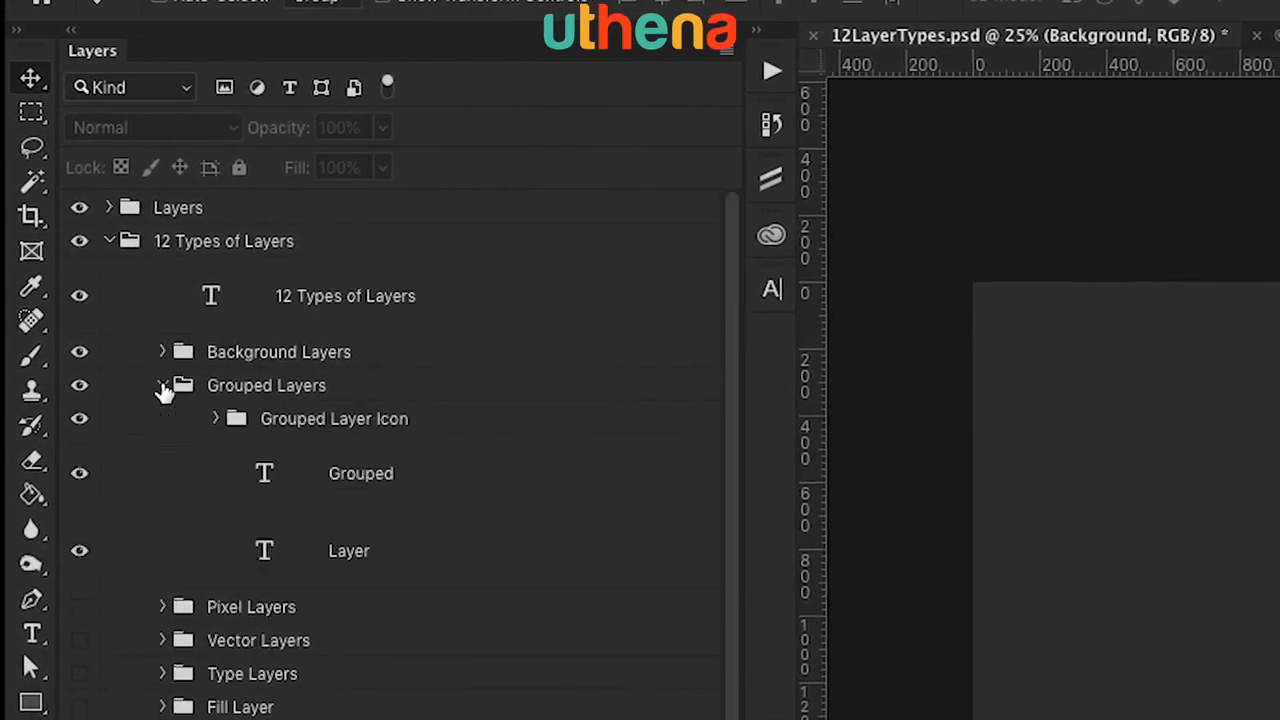
{"action": "left_click", "coordinate": [163, 386]}
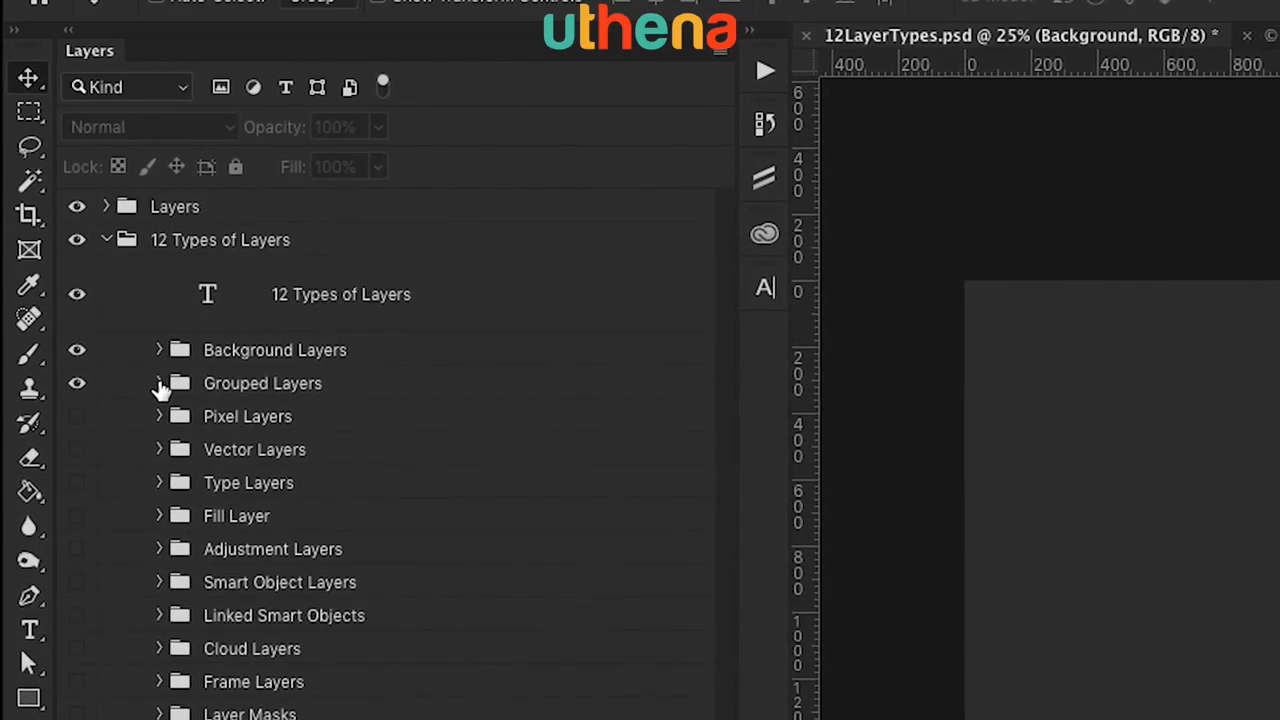
{"action": "left_click", "coordinate": [159, 416]}
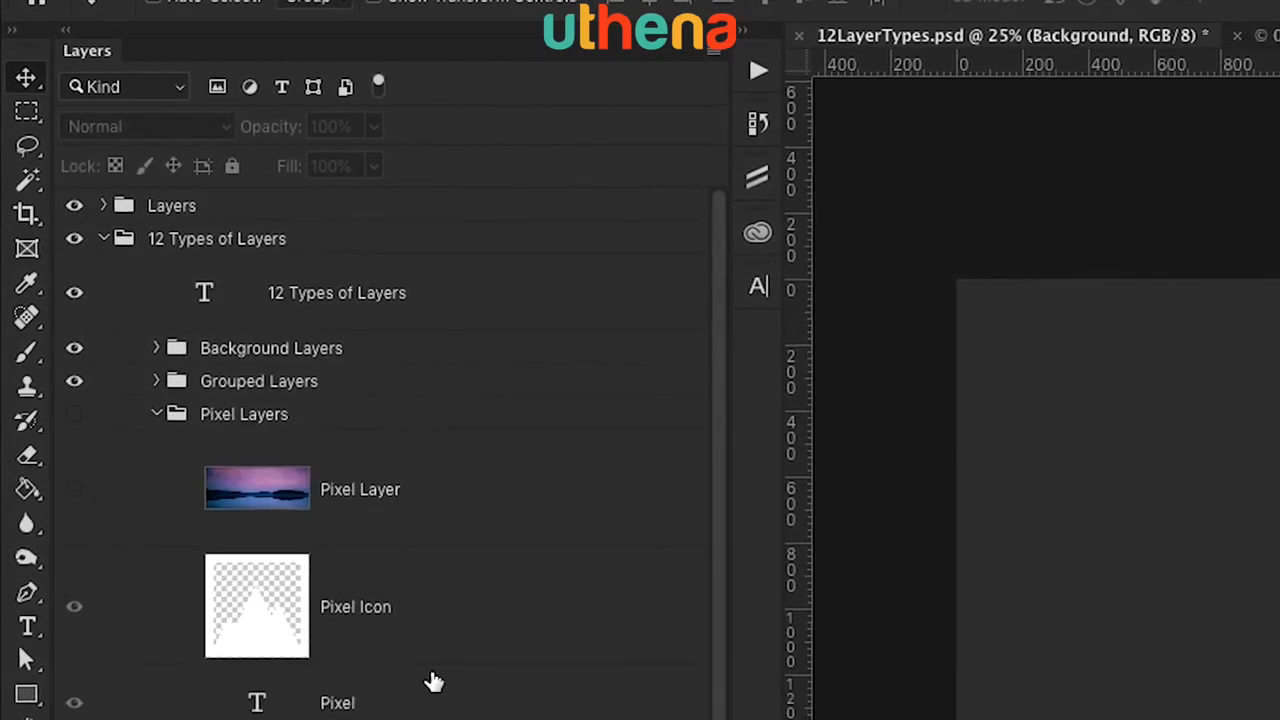
{"action": "left_click", "coordinate": [157, 414]}
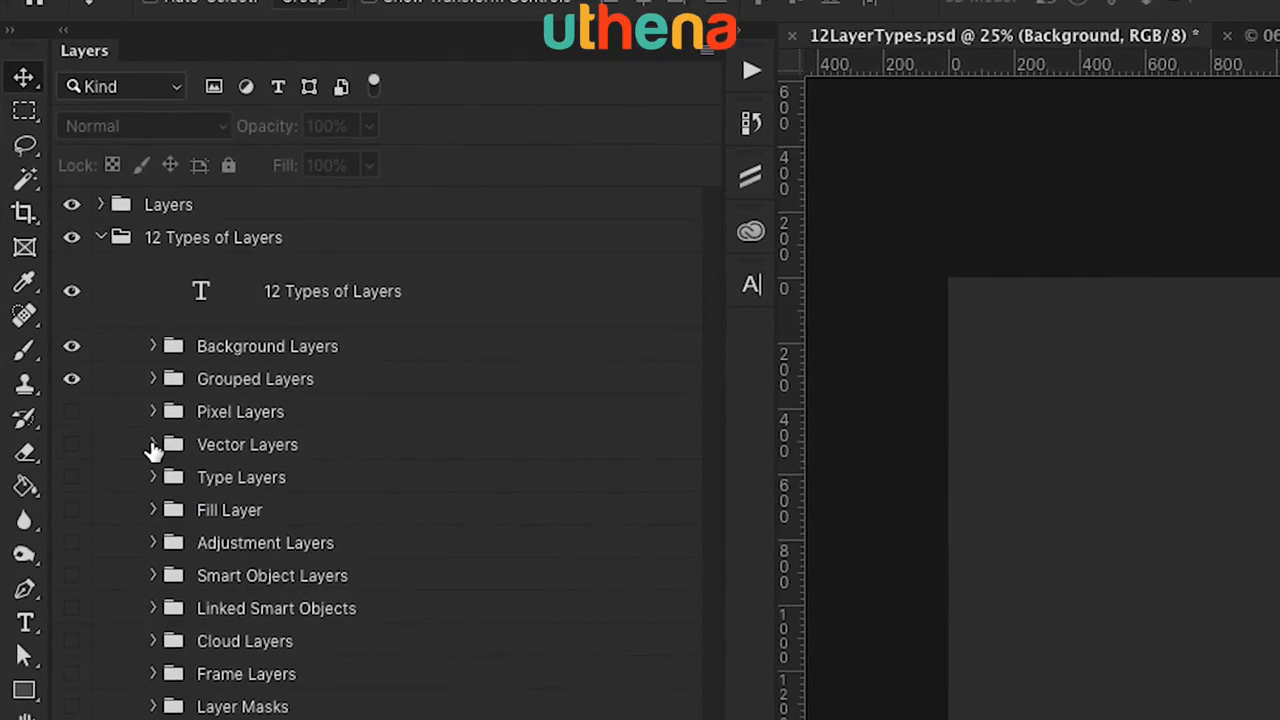
{"action": "left_click", "coordinate": [153, 445]}
{"action": "left_click", "coordinate": [155, 441]}
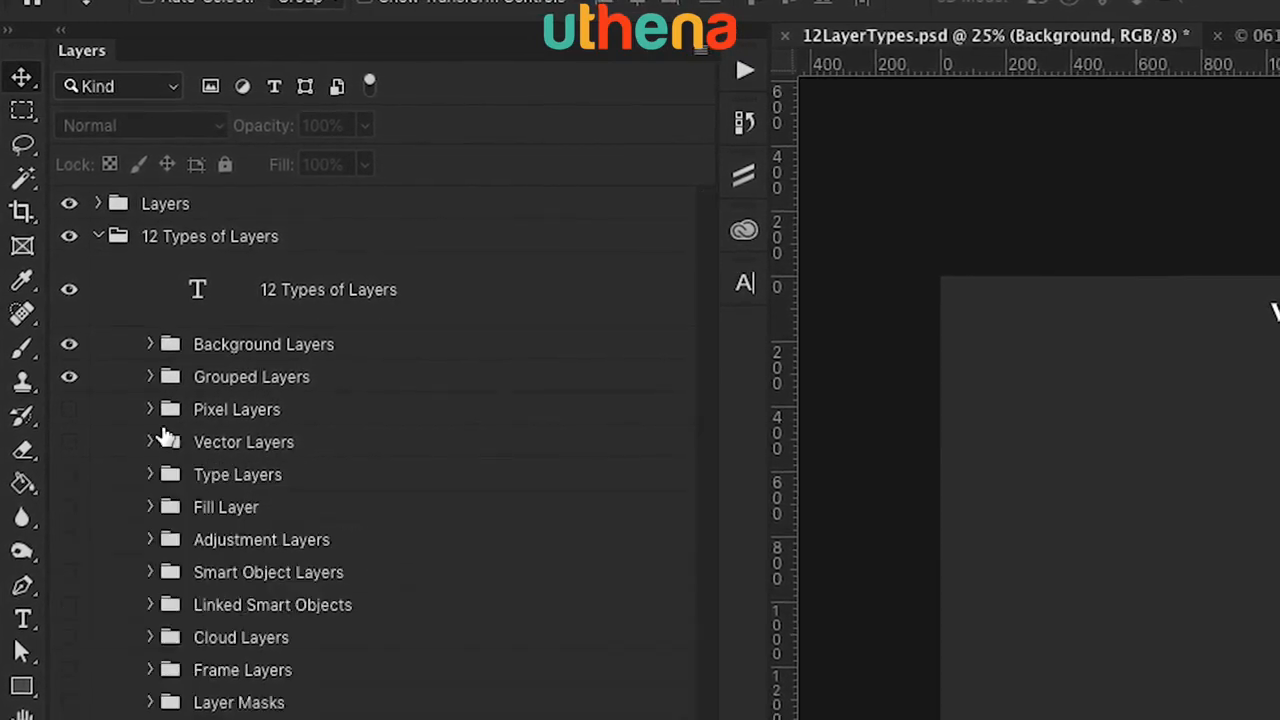
Step: Expand the Background Layers group, select its Background text layer, and collapse the group again
{"action": "left_click", "coordinate": [150, 344]}
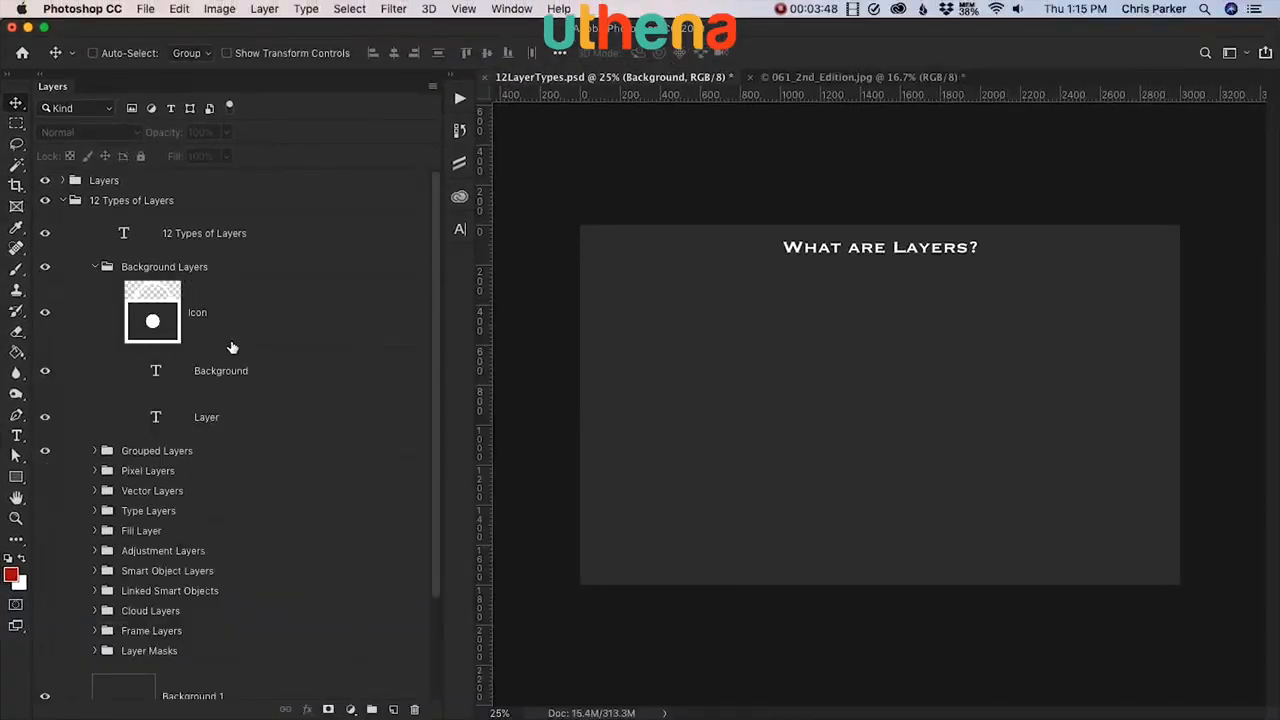
{"action": "left_click", "coordinate": [240, 384]}
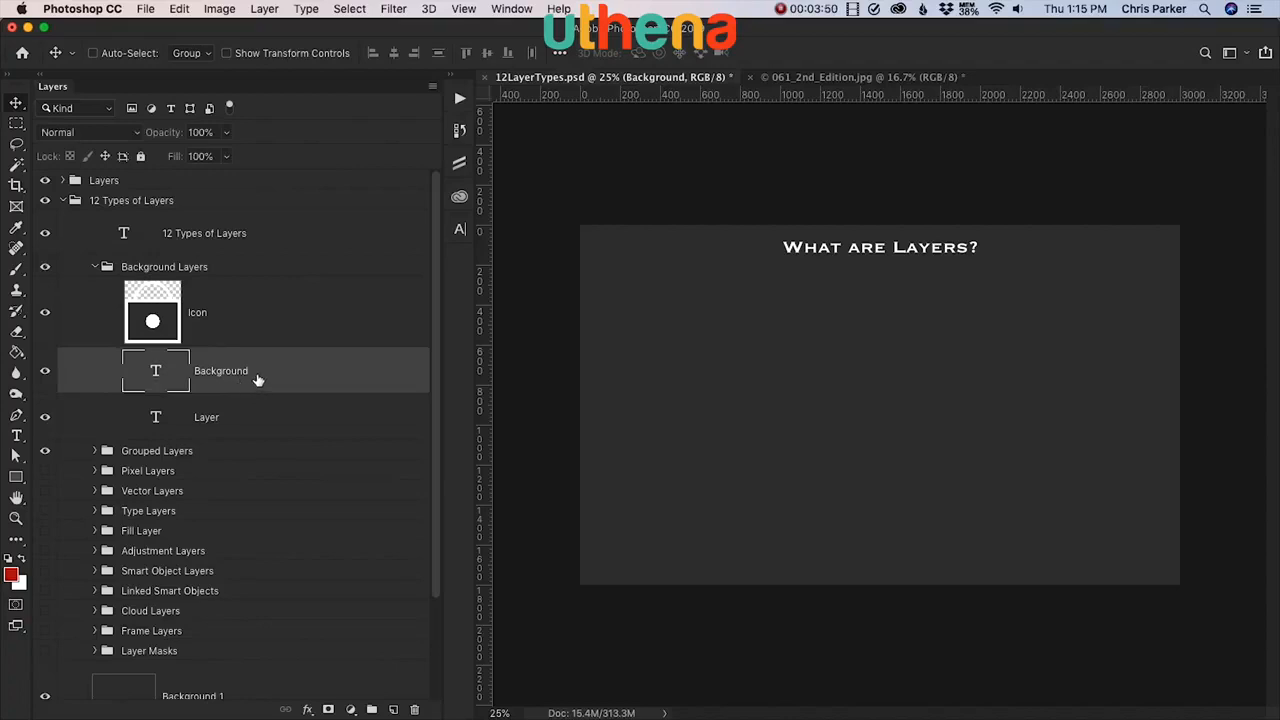
{"action": "left_click", "coordinate": [104, 265]}
{"action": "left_click", "coordinate": [95, 267]}
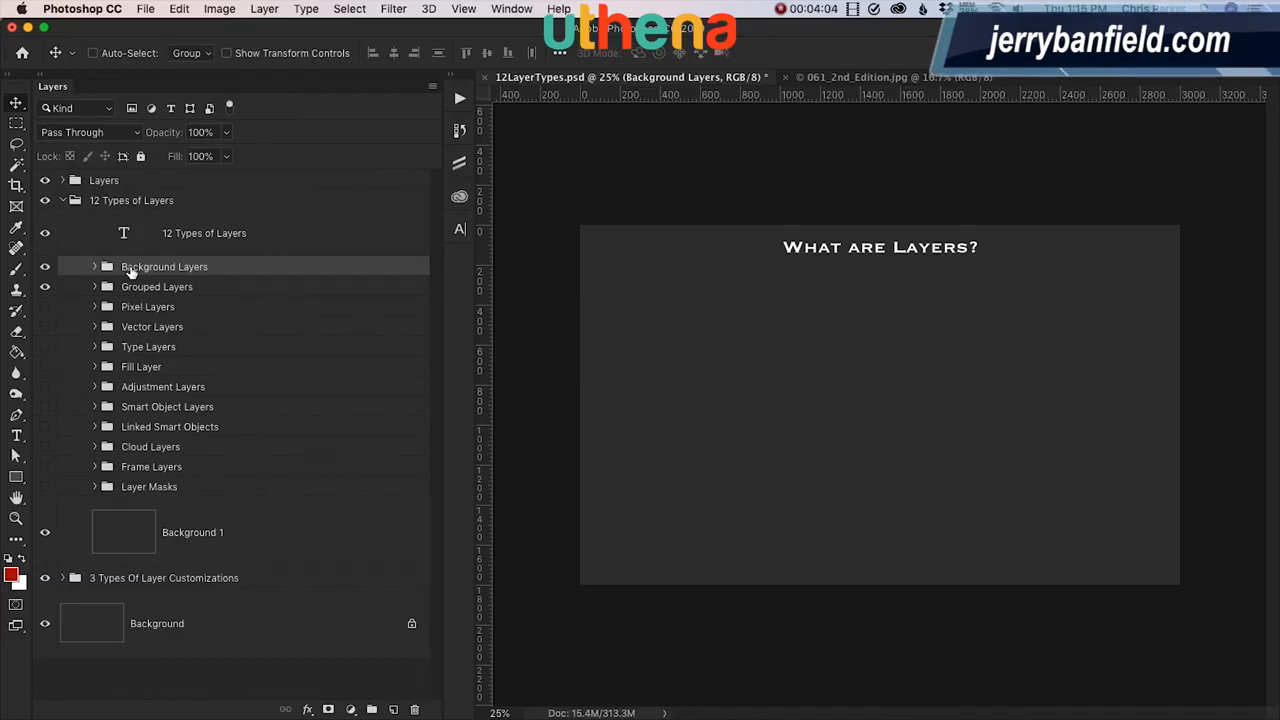
Step: Look inside the subgroups from Adjustment Layers down to Layer Masks, and collapse them all again
{"action": "left_click", "coordinate": [95, 487]}
{"action": "left_click", "coordinate": [95, 447]}
{"action": "left_click", "coordinate": [95, 427]}
{"action": "left_click", "coordinate": [95, 407]}
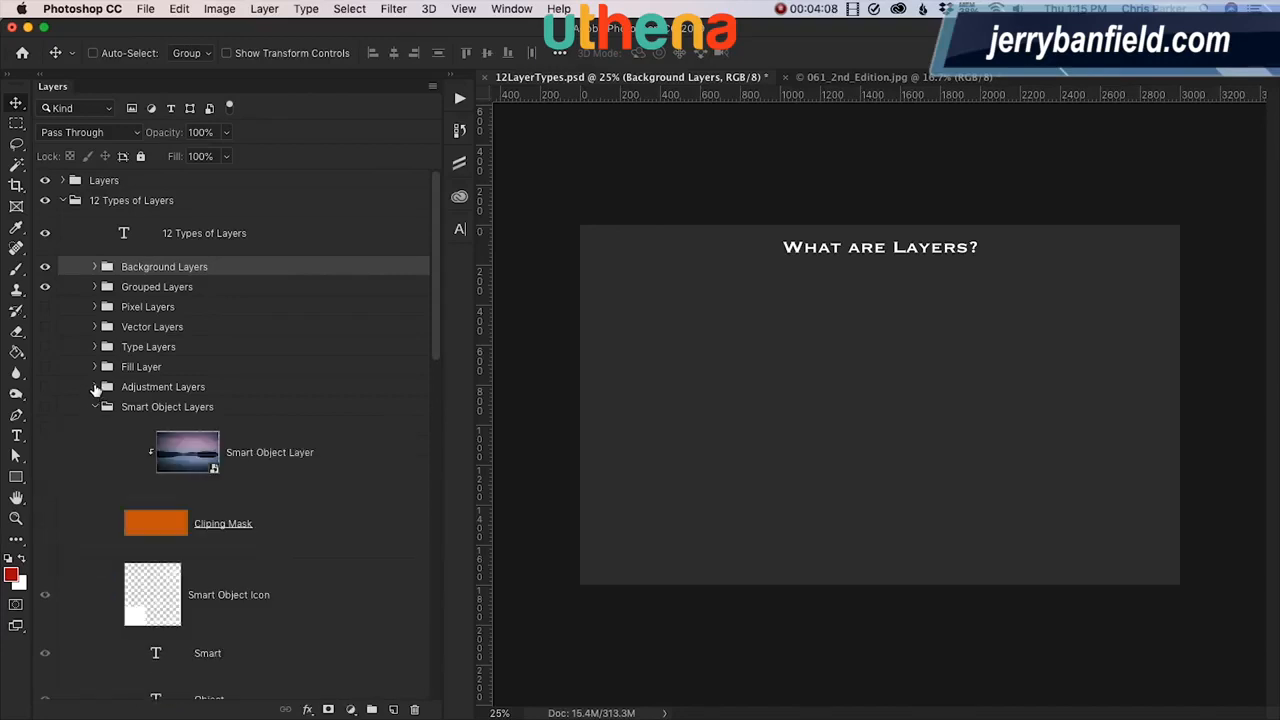
{"action": "left_click", "coordinate": [95, 387]}
{"action": "left_click", "coordinate": [95, 387]}
{"action": "left_click", "coordinate": [95, 407]}
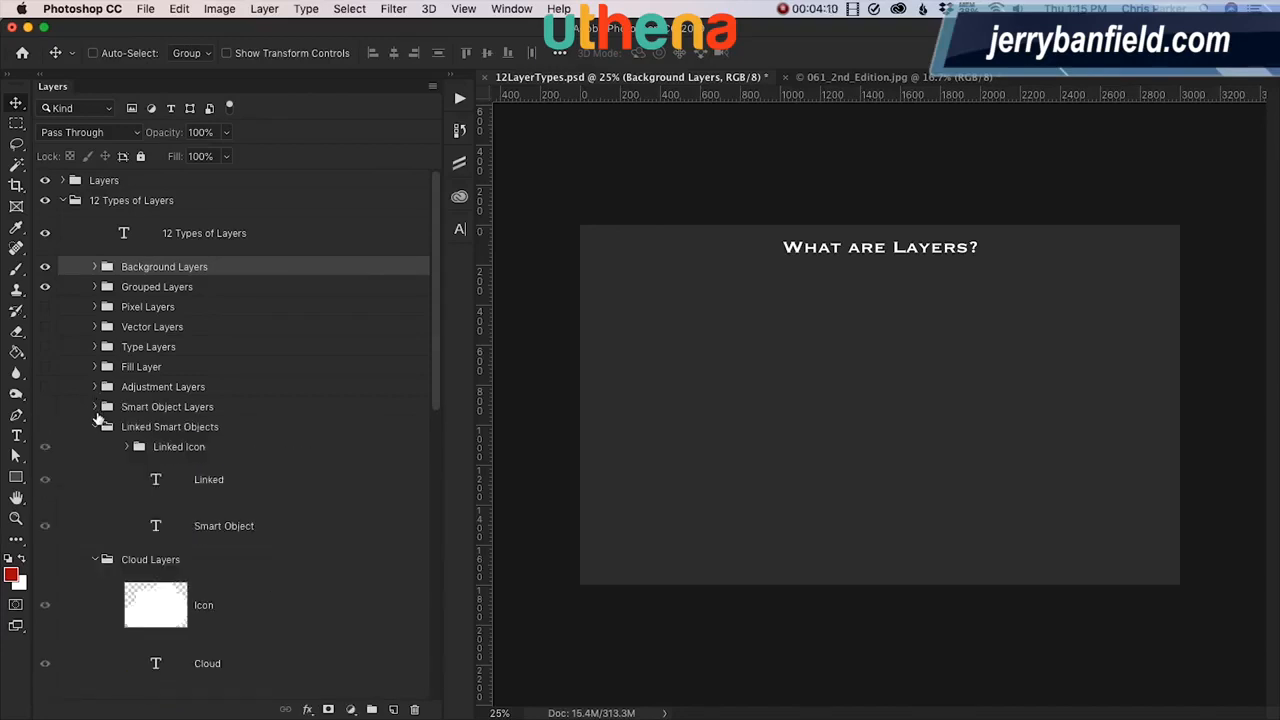
{"action": "left_click", "coordinate": [95, 427]}
{"action": "left_click", "coordinate": [95, 447]}
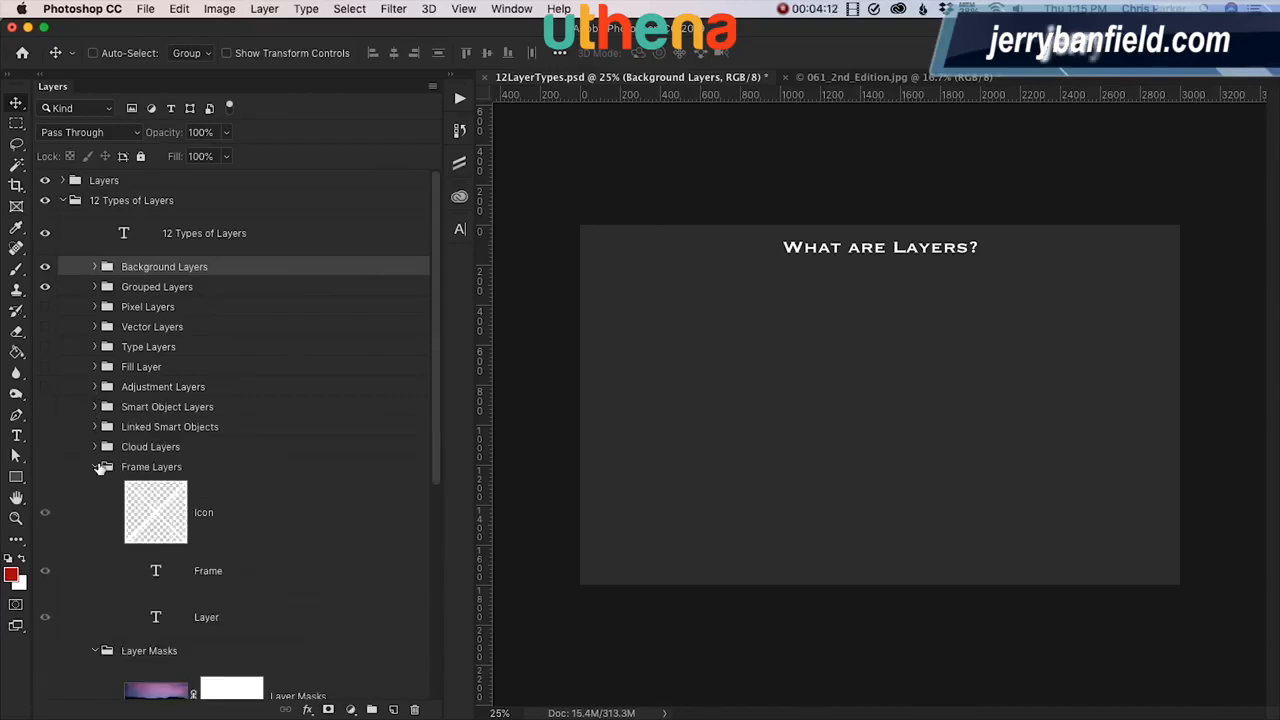
{"action": "left_click", "coordinate": [96, 467]}
{"action": "left_click", "coordinate": [96, 487]}
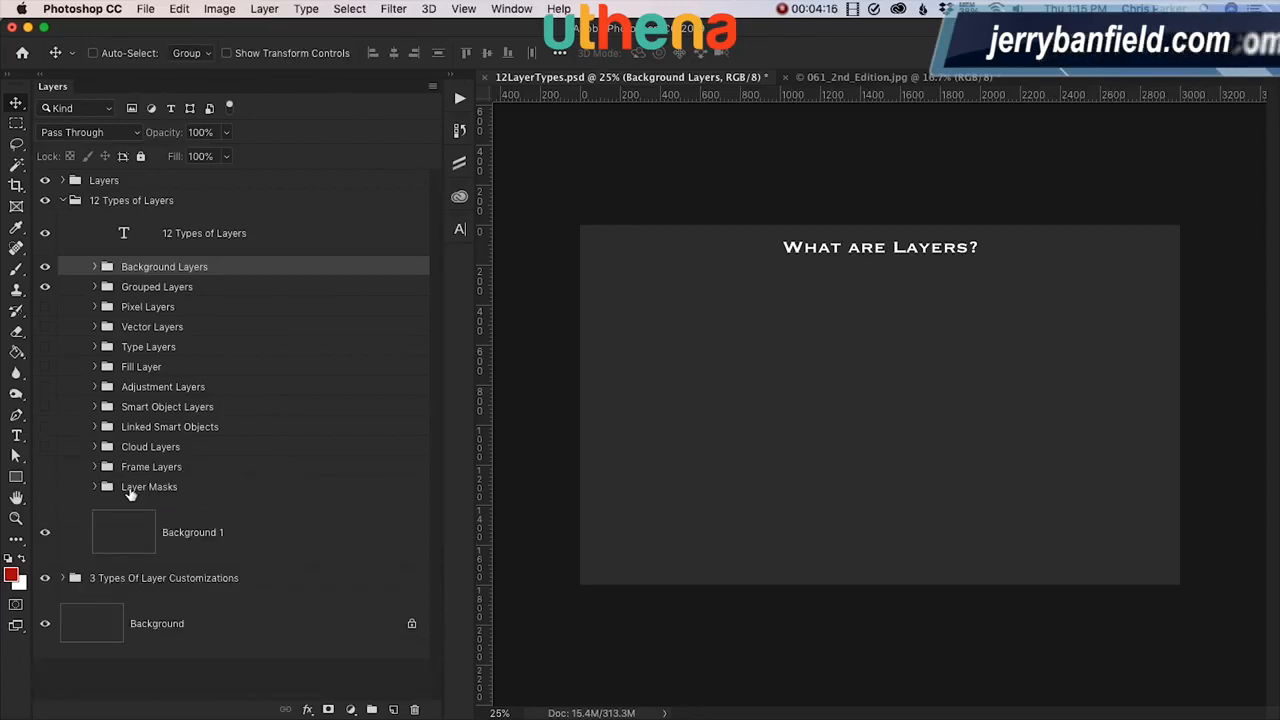
Step: Filter the layers by Name, clear the filter text, and return the filter to Kind
{"action": "left_click", "coordinate": [112, 113]}
{"action": "left_click", "coordinate": [107, 118]}
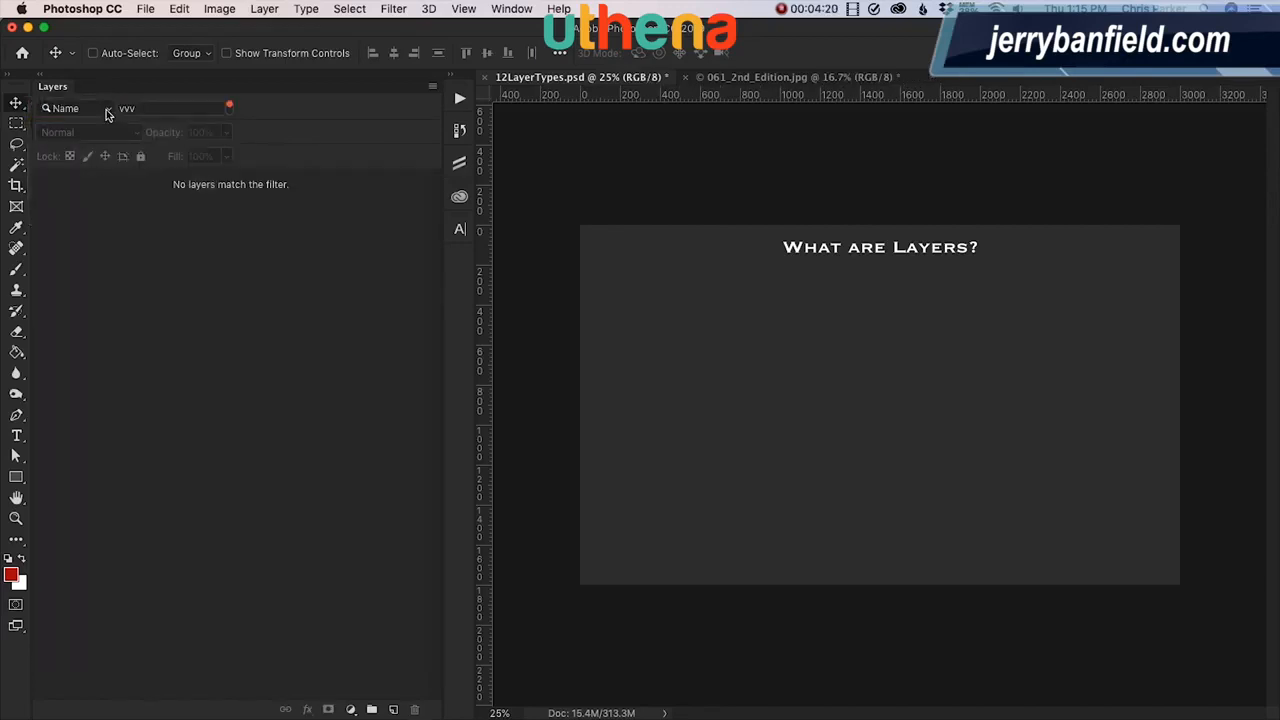
{"action": "left_click", "coordinate": [116, 109]}
{"action": "key", "text": "BackSpace"}
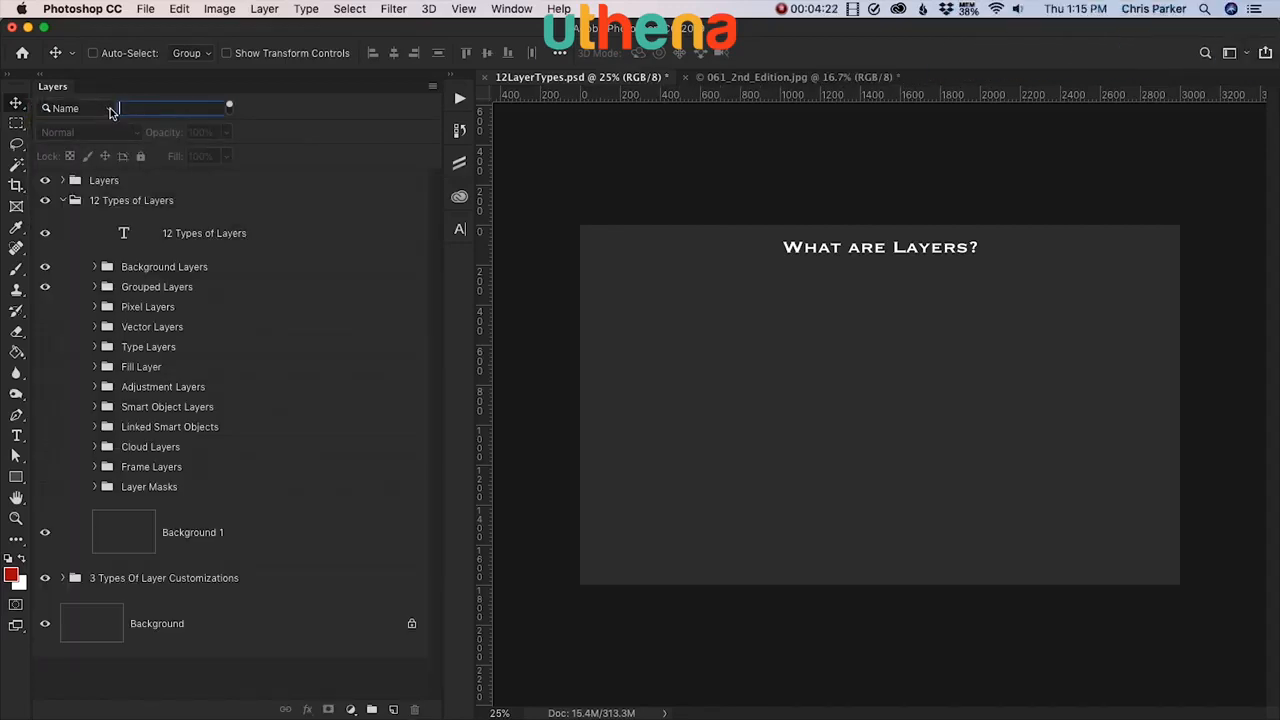
{"action": "left_click", "coordinate": [112, 112]}
{"action": "left_click", "coordinate": [104, 92]}
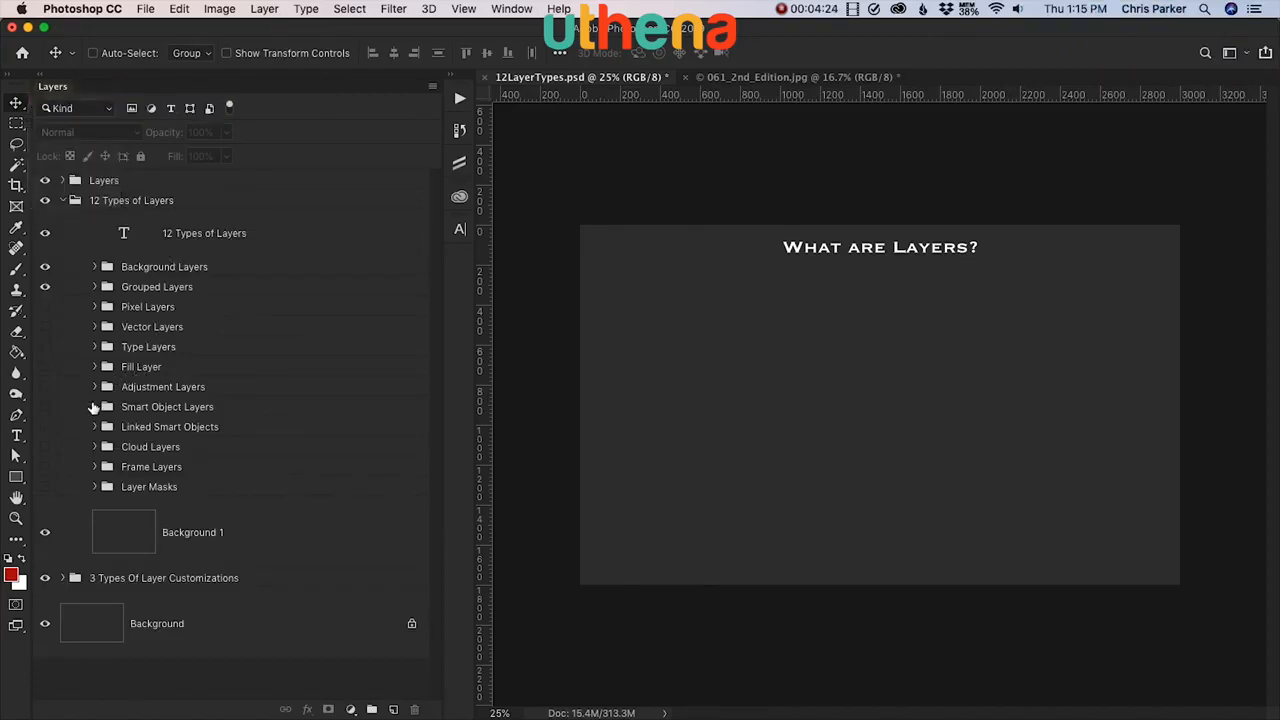
Step: Show and select the Pixel Layers group, and hide the Layers group
{"action": "left_click", "coordinate": [95, 387]}
{"action": "left_click", "coordinate": [95, 387]}
{"action": "left_click", "coordinate": [45, 307]}
{"action": "left_click", "coordinate": [112, 310]}
{"action": "left_click", "coordinate": [45, 181]}
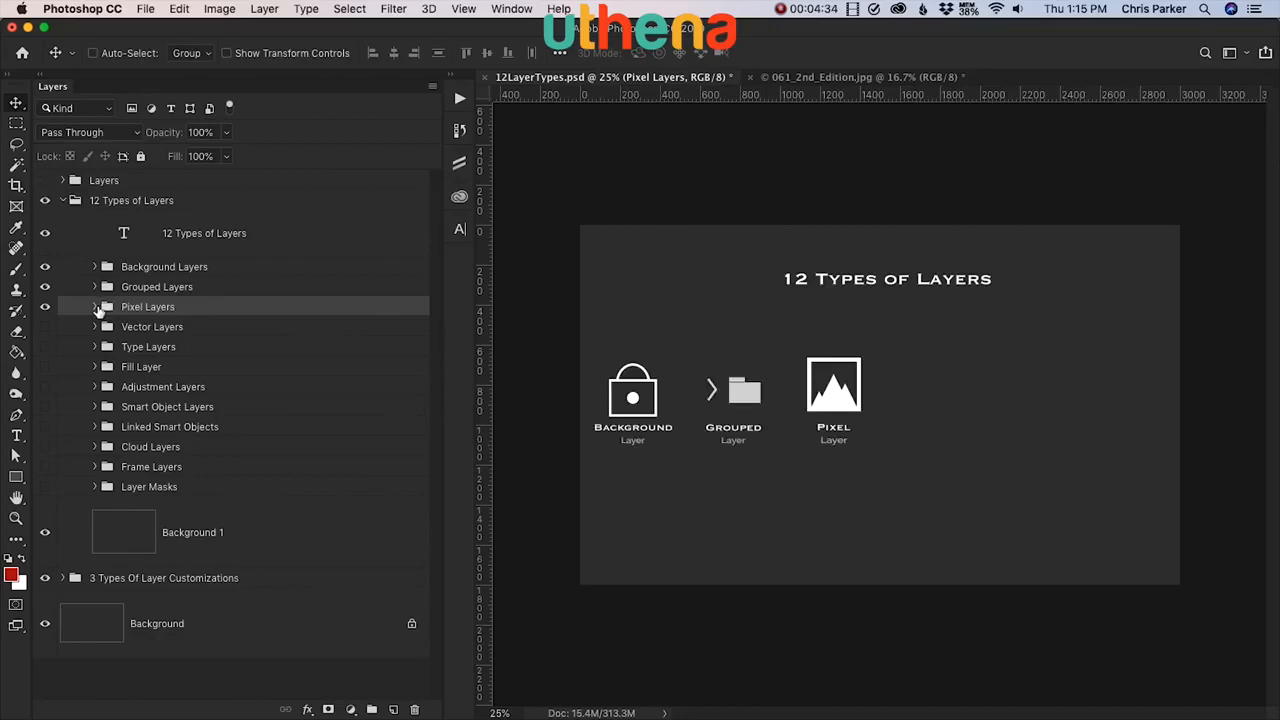
Step: Show the Pixel Layer photo inside the Pixel Layers group and move it below the Pixel icon with Free Transform
{"action": "left_click", "coordinate": [95, 307]}
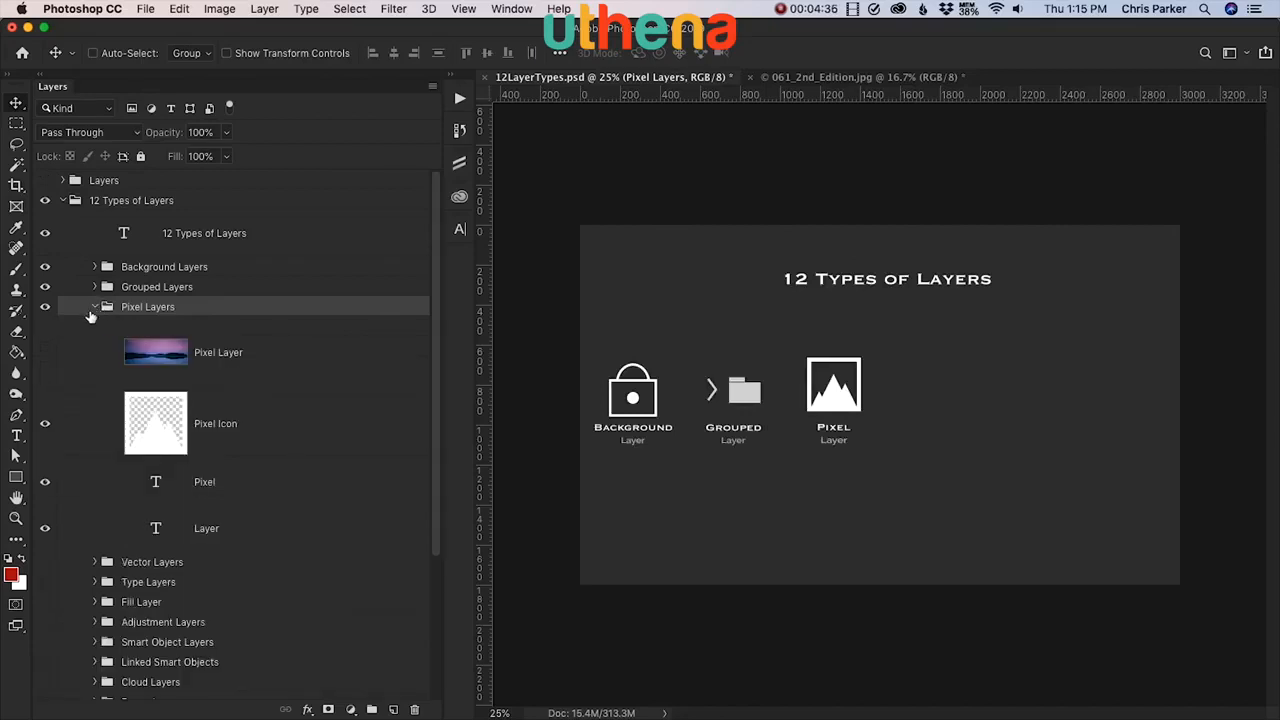
{"action": "left_click", "coordinate": [45, 354]}
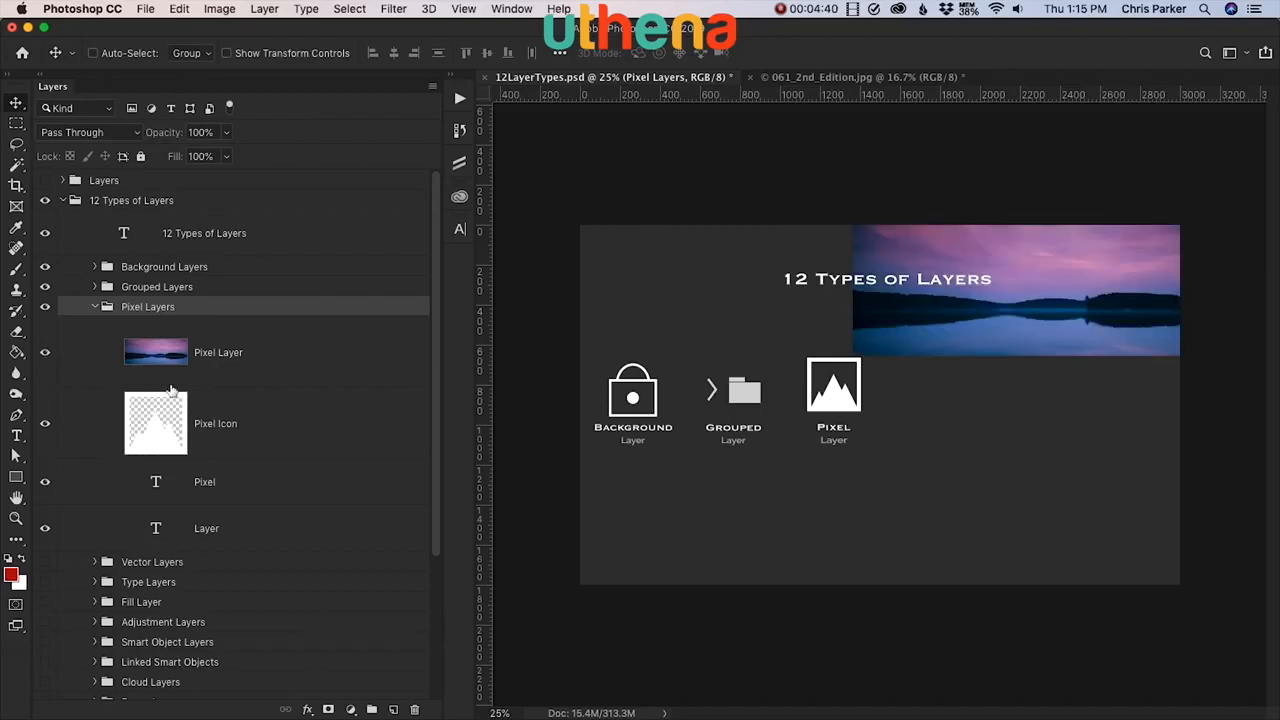
{"action": "left_click", "coordinate": [265, 360]}
{"action": "key", "text": "ctrl+t"}
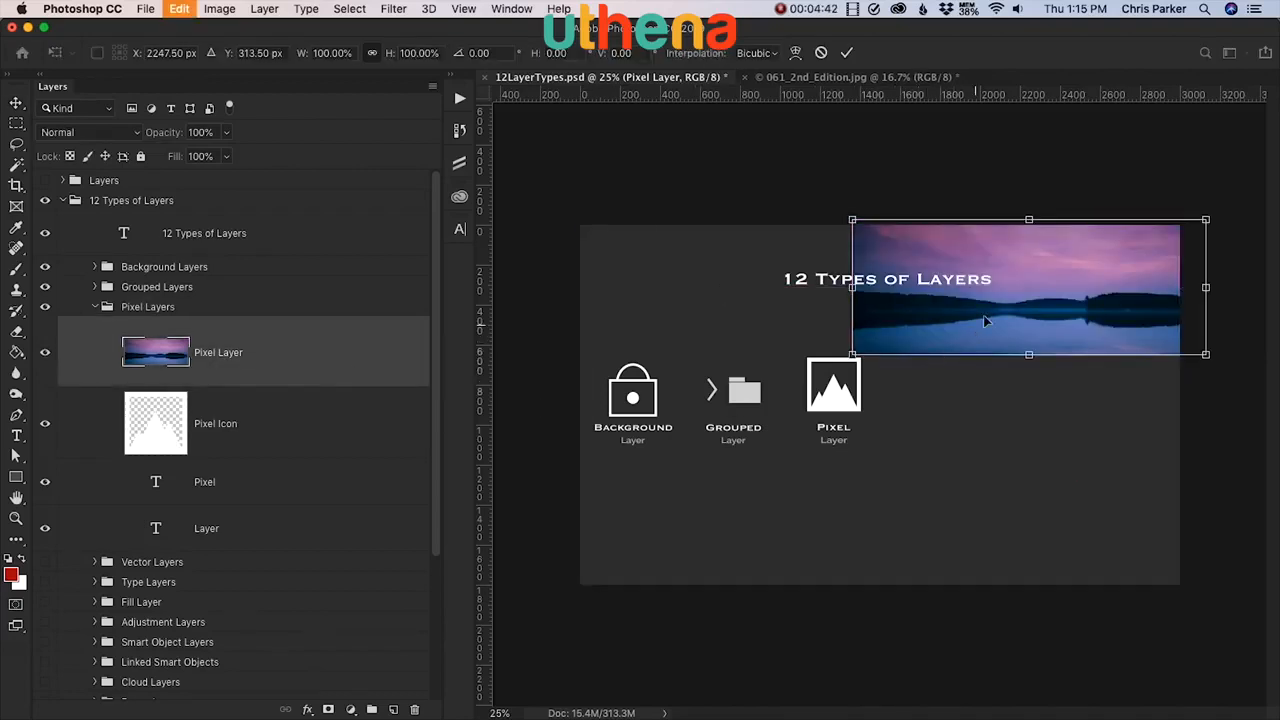
{"action": "left_click_drag", "start_coordinate": [985, 320], "coordinate": [957, 543]}
{"action": "key", "text": "Return"}
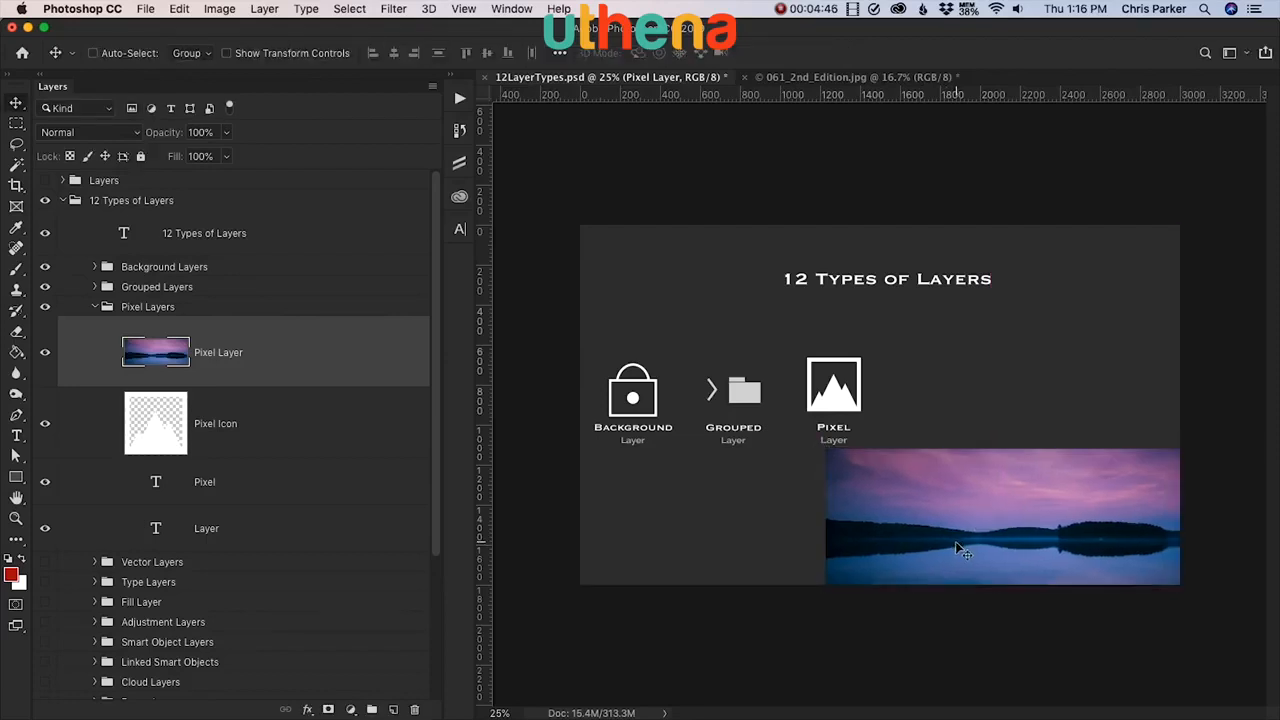
Step: Collapse and hide the Pixel Layers group along with Grouped and Background Layers, and show and expand the Vector Layers group
{"action": "left_click", "coordinate": [282, 420]}
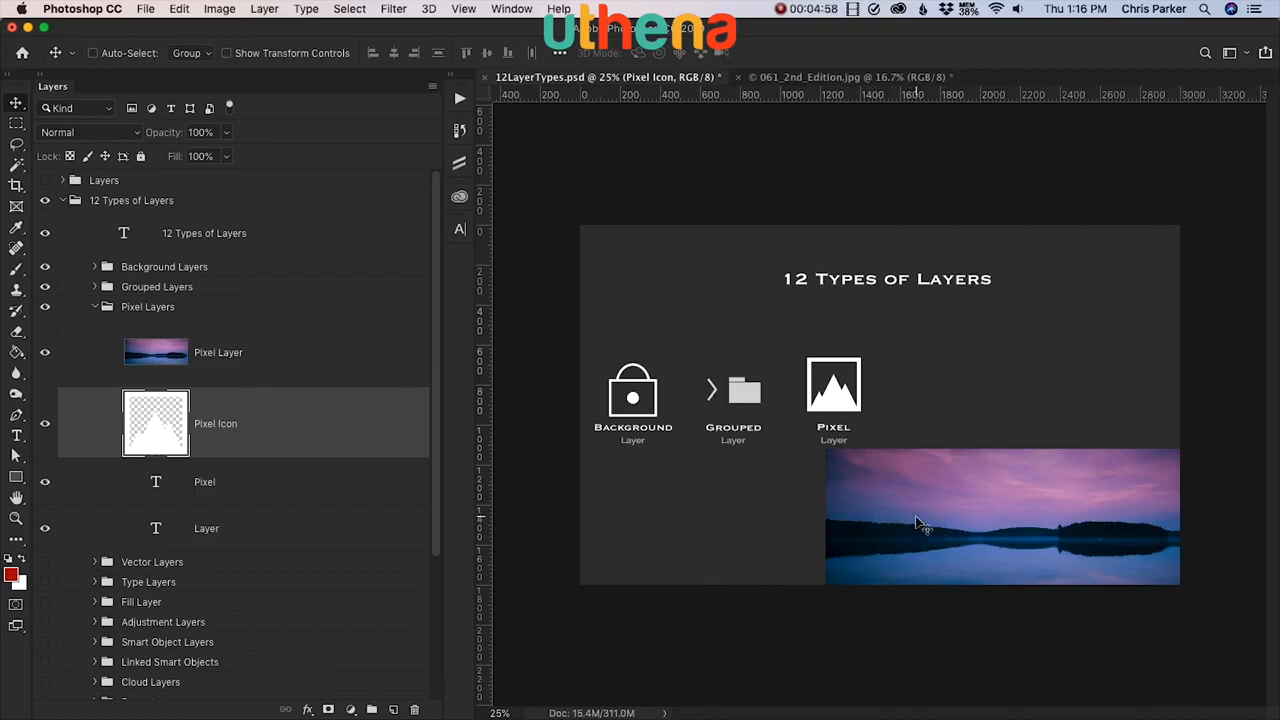
{"action": "left_click", "coordinate": [95, 307]}
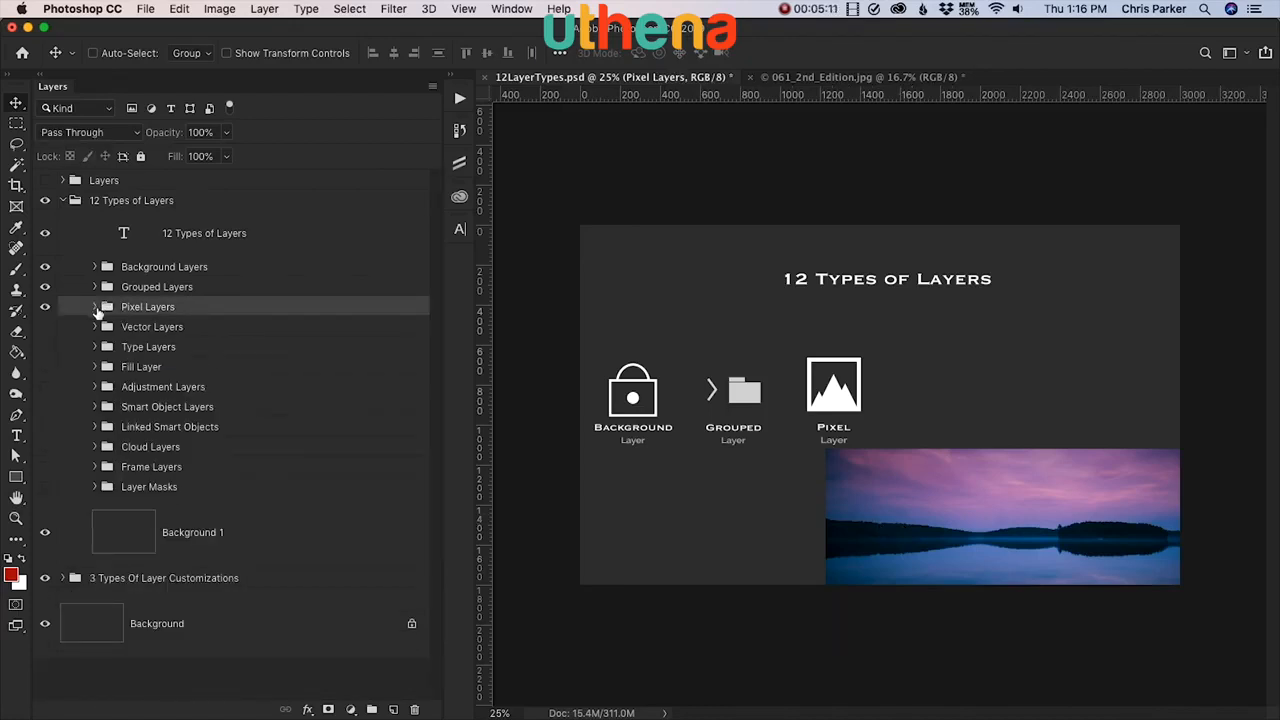
{"action": "left_click", "coordinate": [46, 308]}
{"action": "left_click", "coordinate": [45, 288]}
{"action": "left_click", "coordinate": [46, 267]}
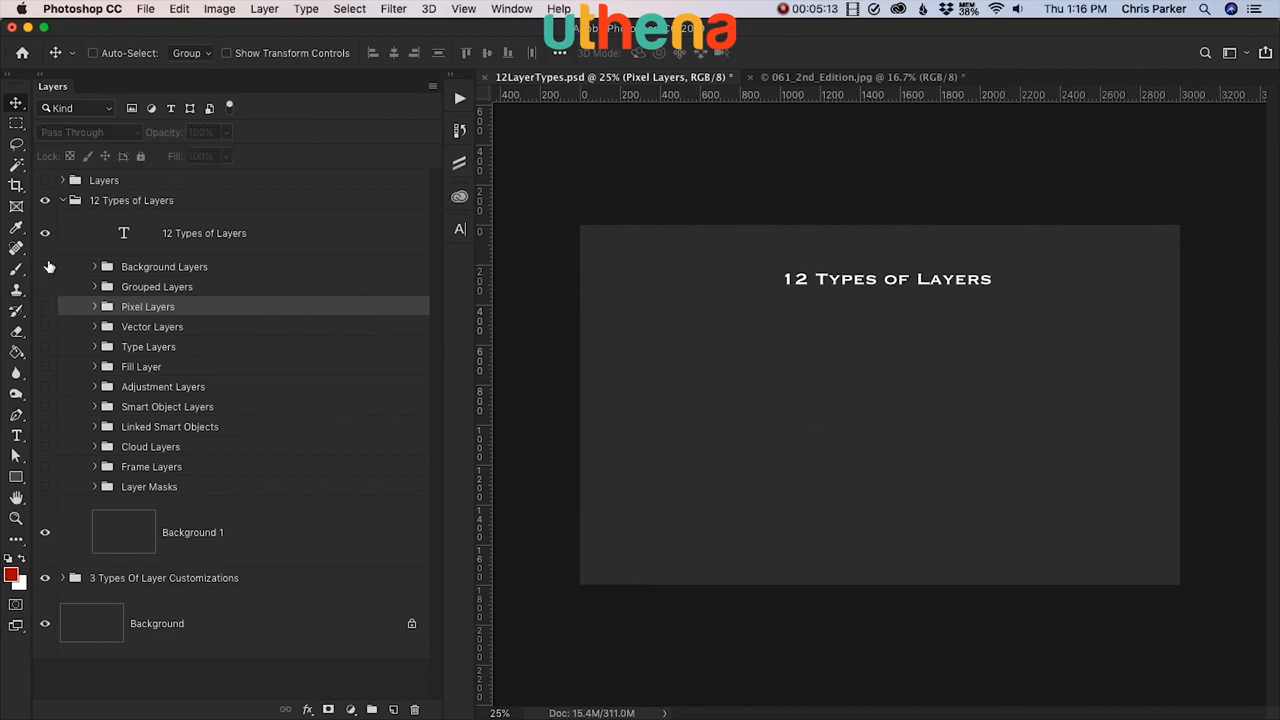
{"action": "left_click", "coordinate": [45, 327]}
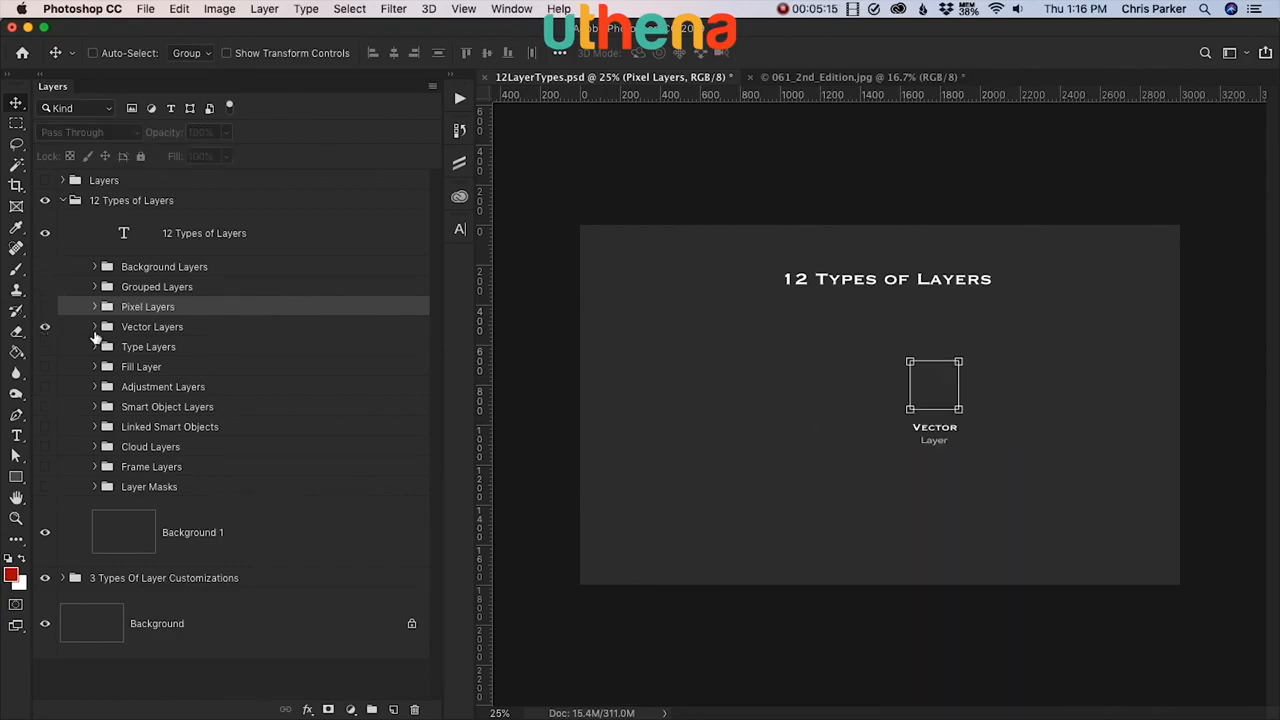
{"action": "left_click", "coordinate": [95, 328]}
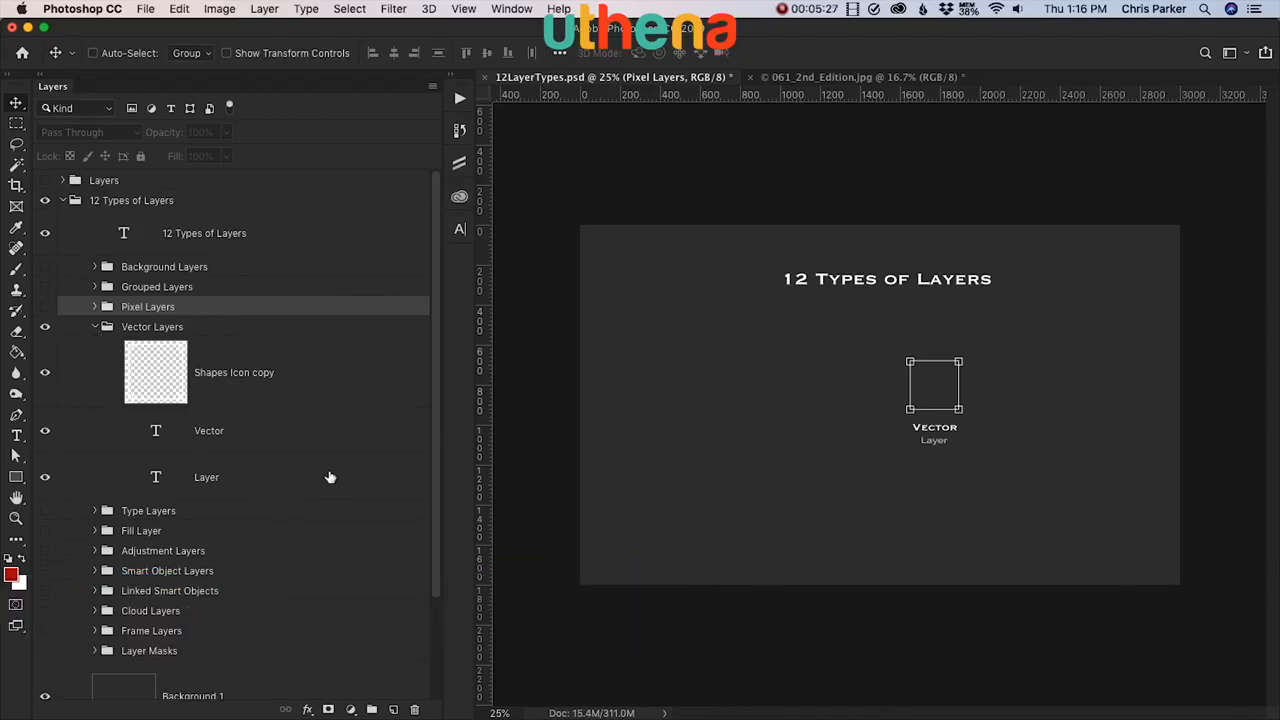
Step: Set the Rectangle tool's fill to the recently used rust orange and its stroke to none
{"action": "key", "text": "u"}
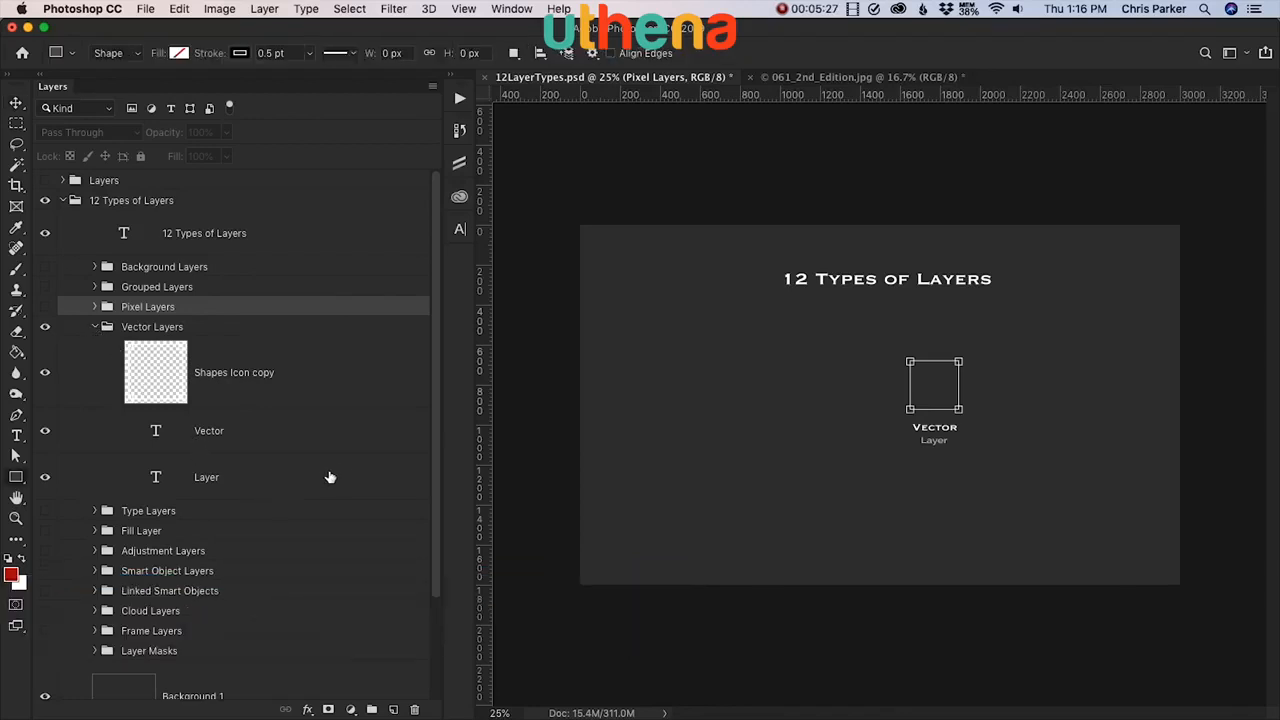
{"action": "left_click", "coordinate": [179, 53]}
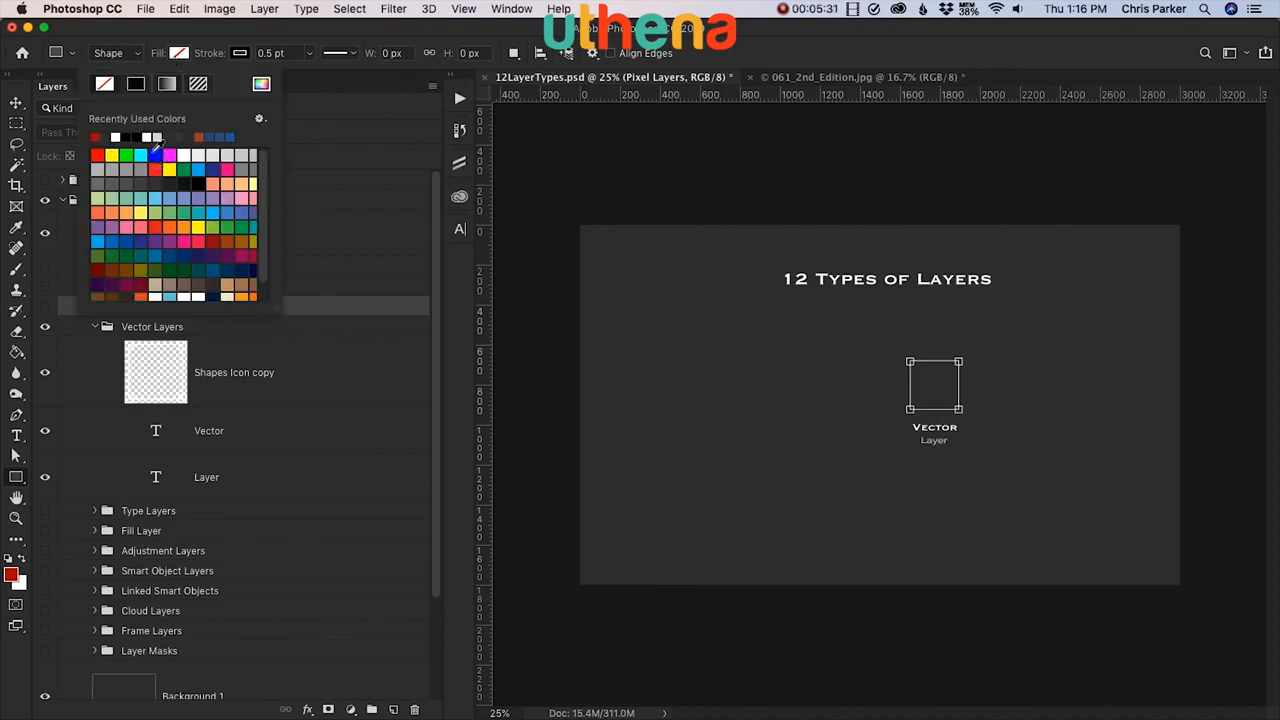
{"action": "left_click", "coordinate": [200, 137]}
{"action": "left_click", "coordinate": [240, 53]}
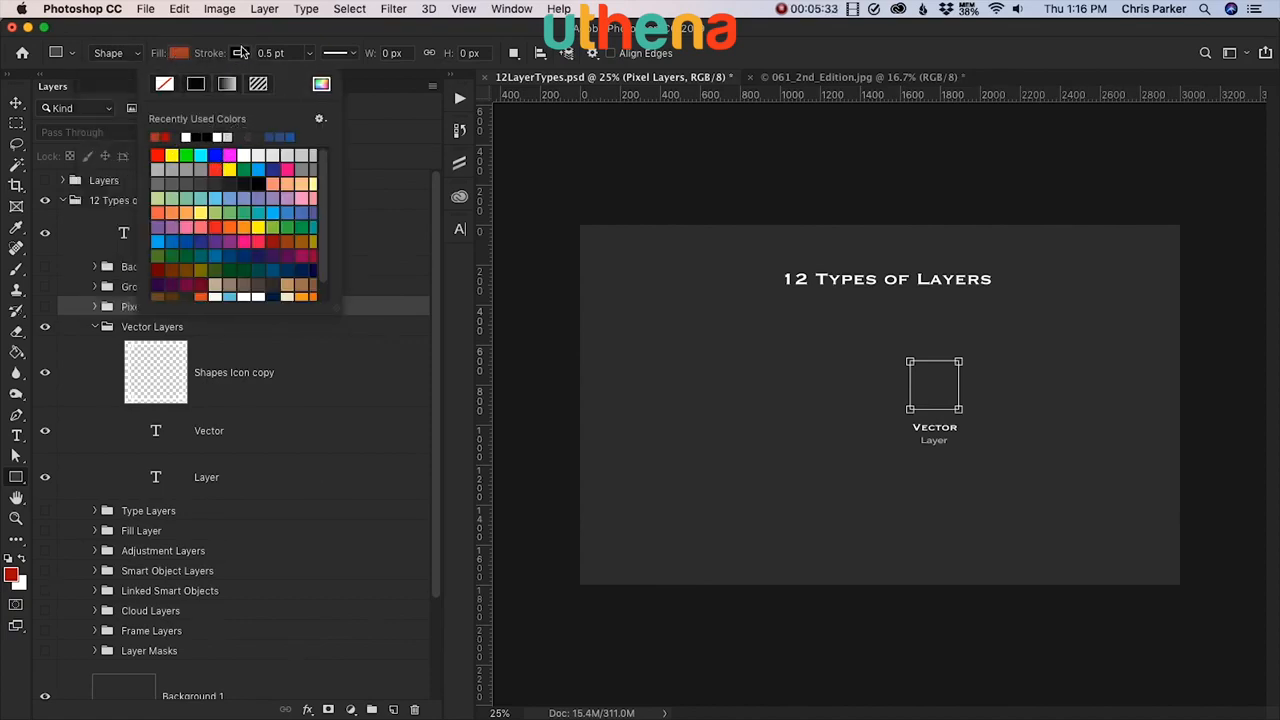
{"action": "left_click", "coordinate": [175, 83]}
{"action": "left_click", "coordinate": [183, 34]}
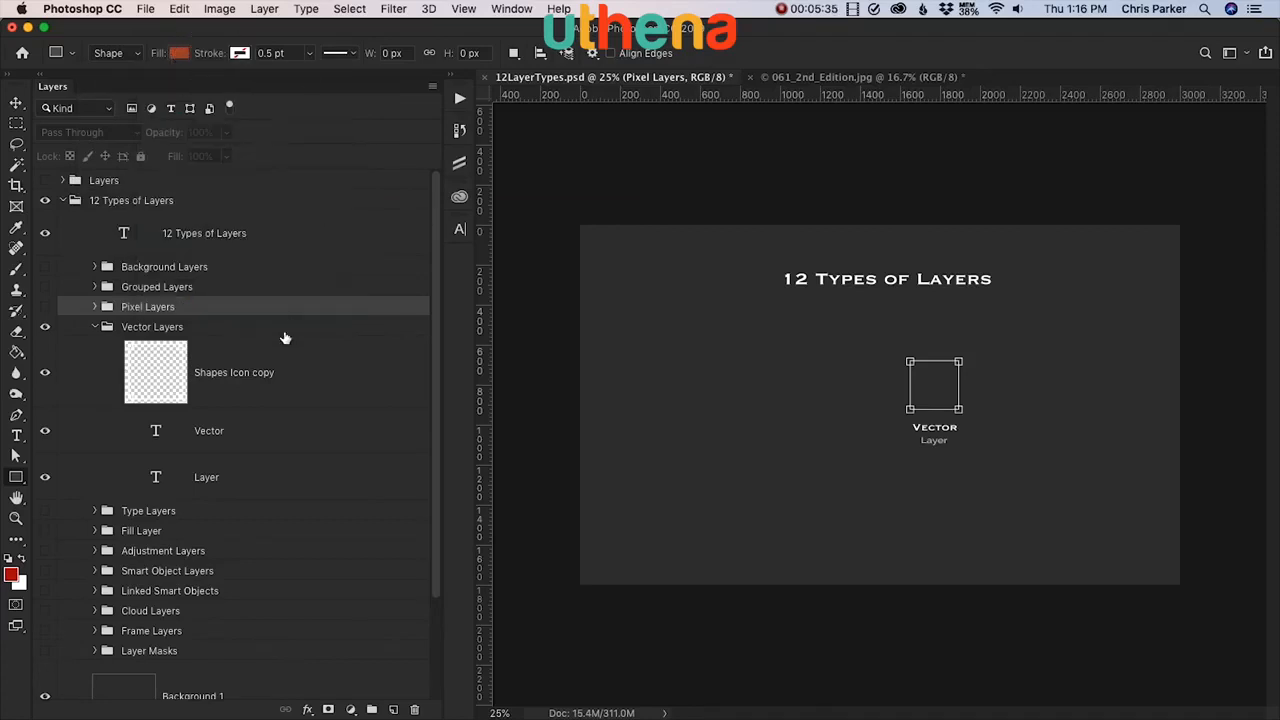
Step: Toggle the Pixel Layers group on and off, and draw a square about 700 × 700 px in the Vector Layers group
{"action": "left_click", "coordinate": [45, 307]}
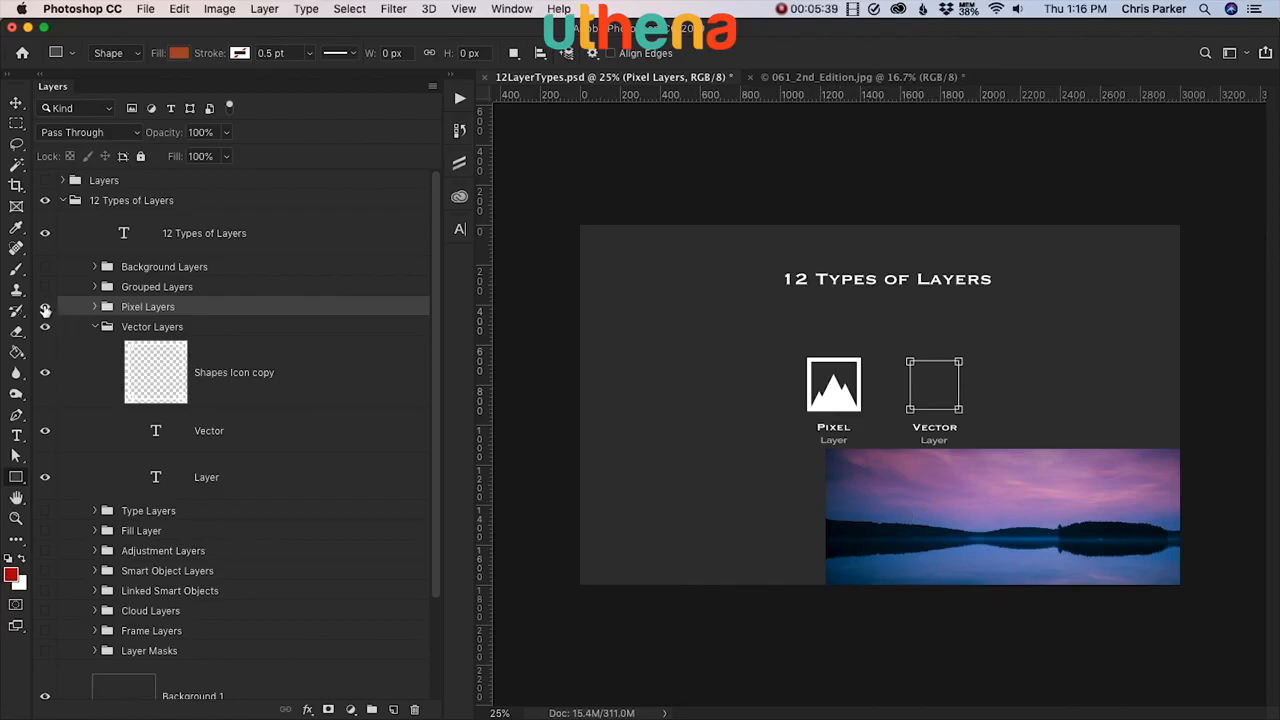
{"action": "left_click", "coordinate": [45, 309]}
{"action": "left_click", "coordinate": [186, 328]}
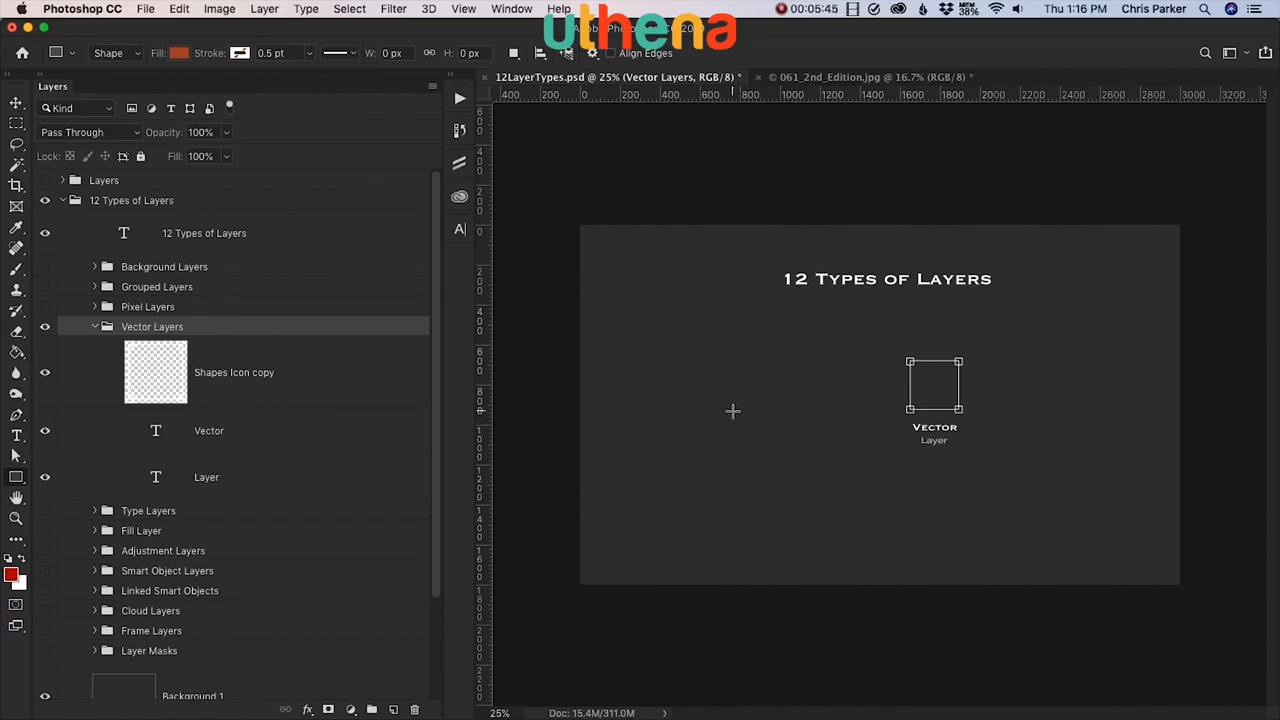
{"action": "left_click_drag", "start_coordinate": [703, 396], "coordinate": [844, 536]}
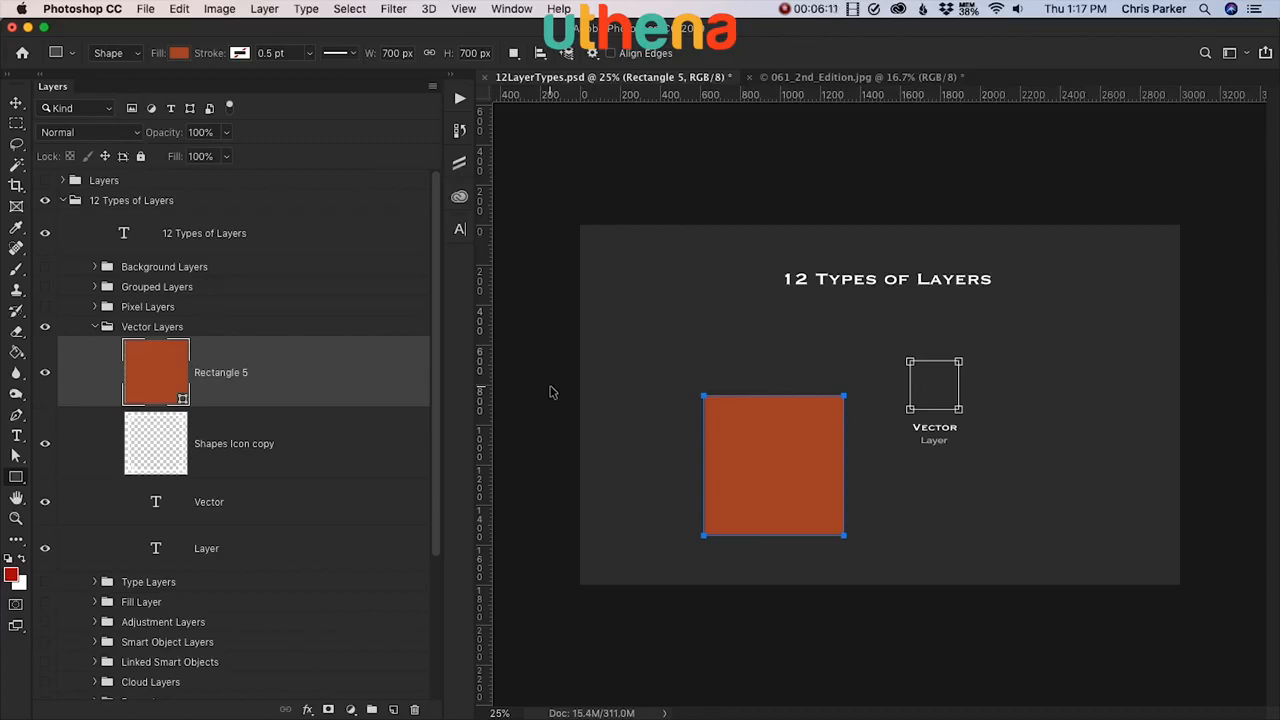
Step: Delete the rust orange rectangle layer with the Pen tool active, and collapse and hide the Vector Layers group
{"action": "key", "text": "p"}
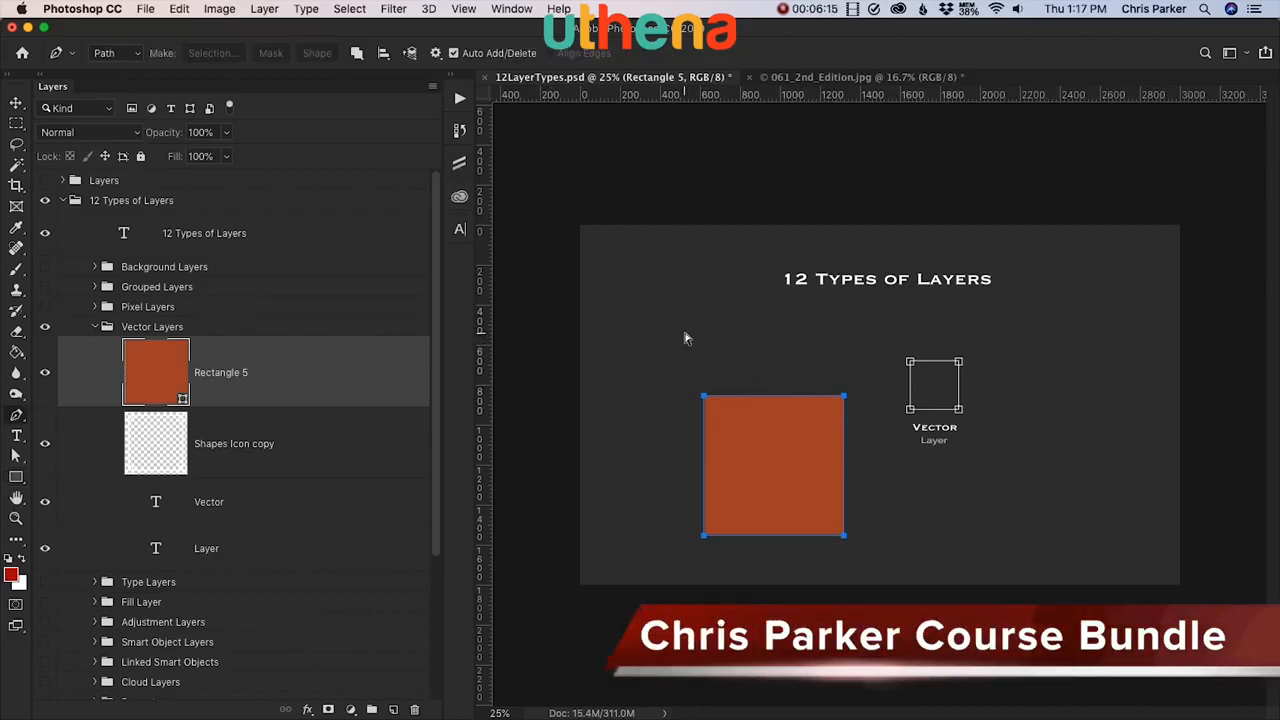
{"action": "key", "text": "BackSpace"}
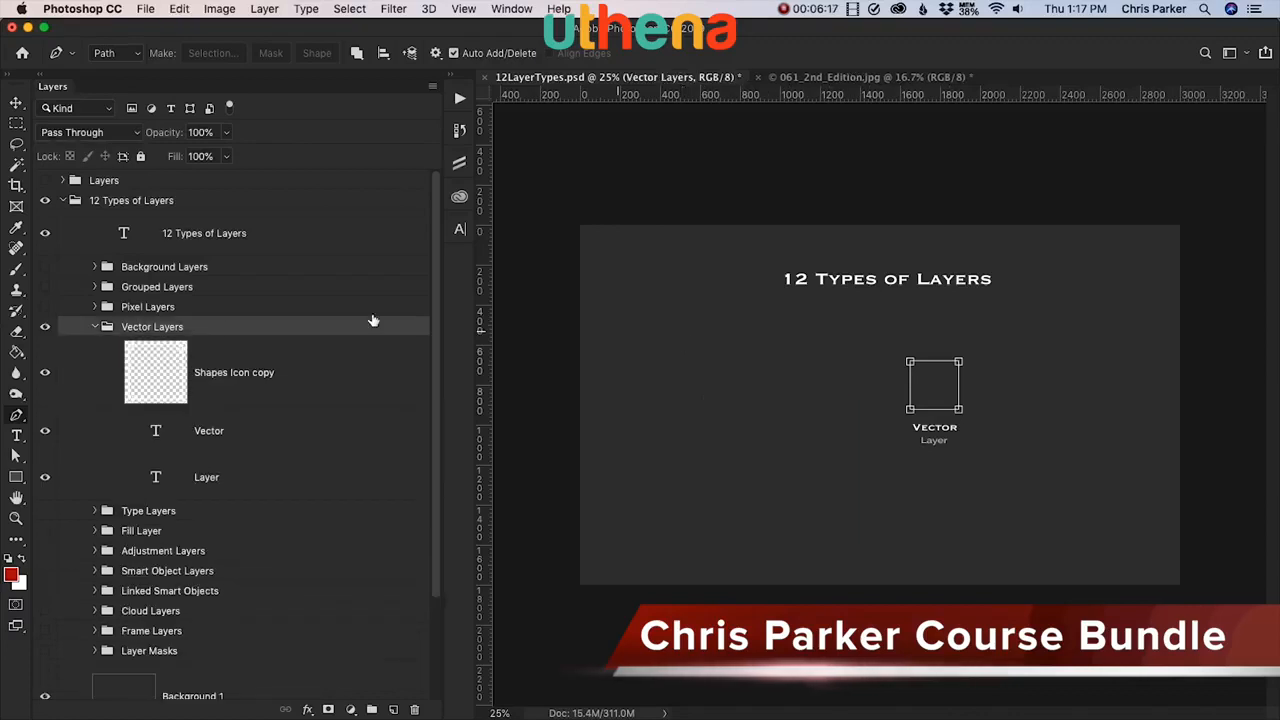
{"action": "left_click", "coordinate": [95, 329]}
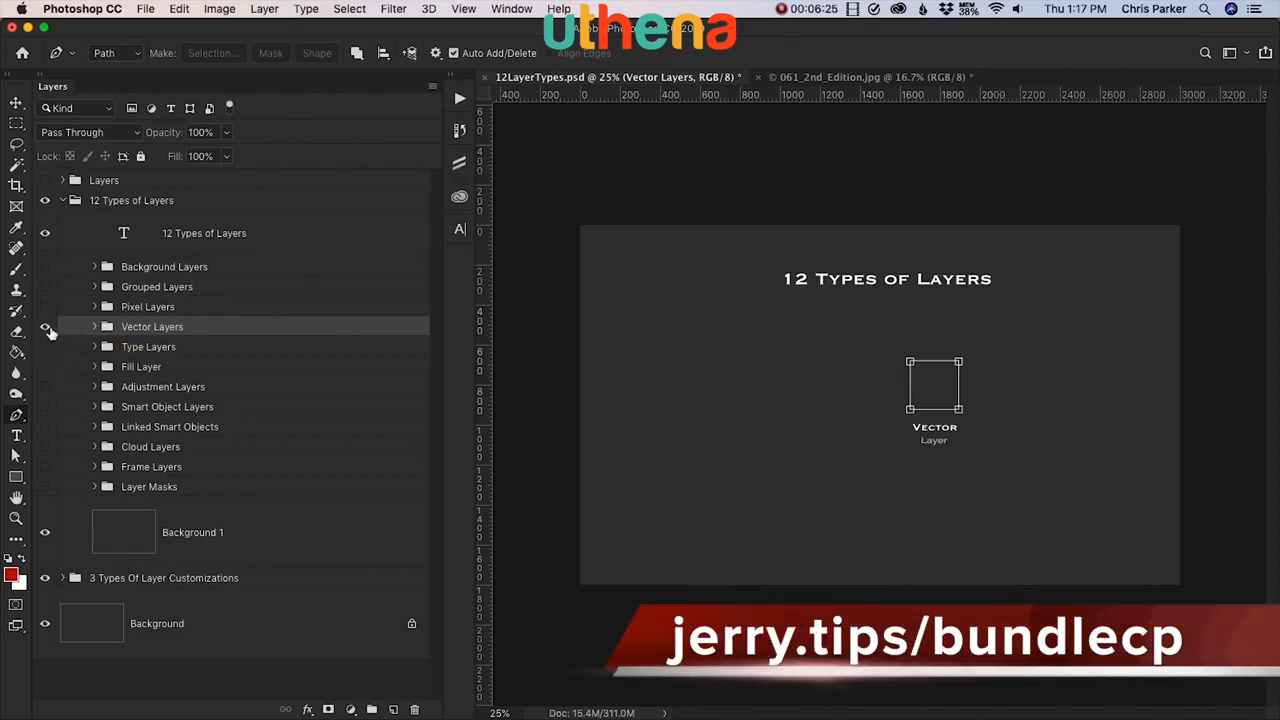
{"action": "left_click", "coordinate": [45, 328]}
Step: Show and expand the Type Layers group and select its Type text layer
{"action": "left_click", "coordinate": [45, 347]}
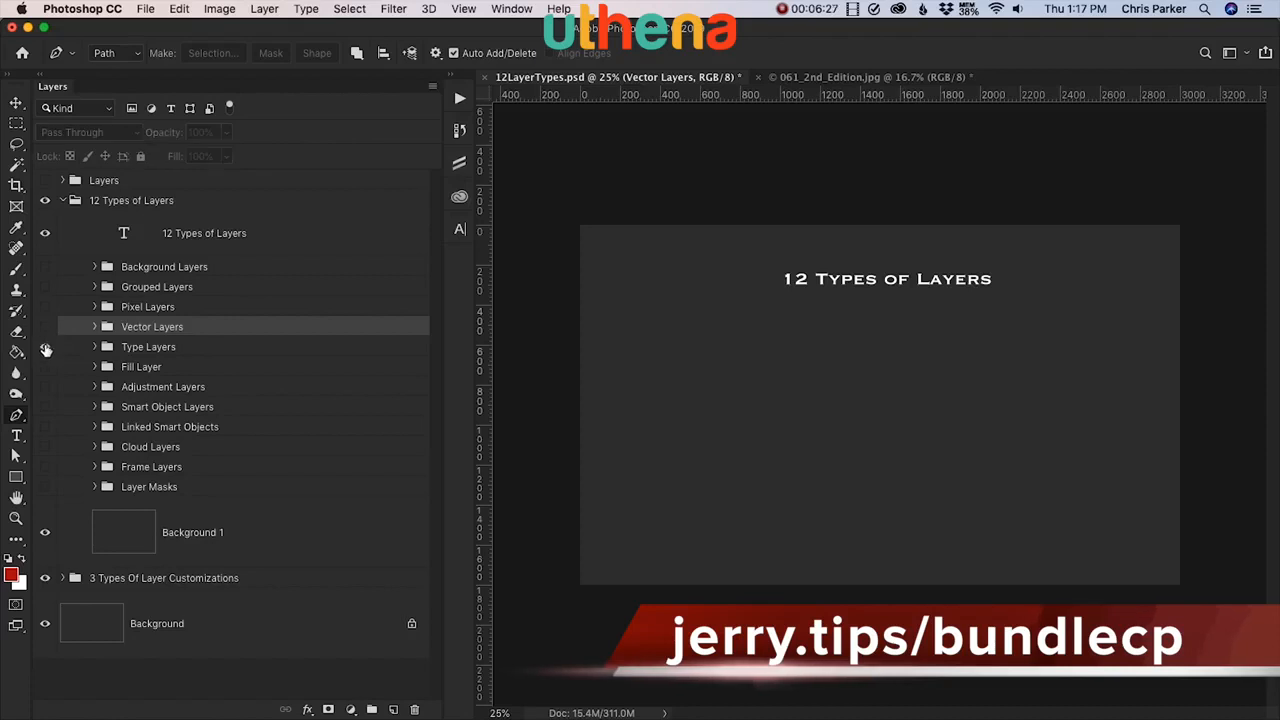
{"action": "left_click", "coordinate": [94, 347]}
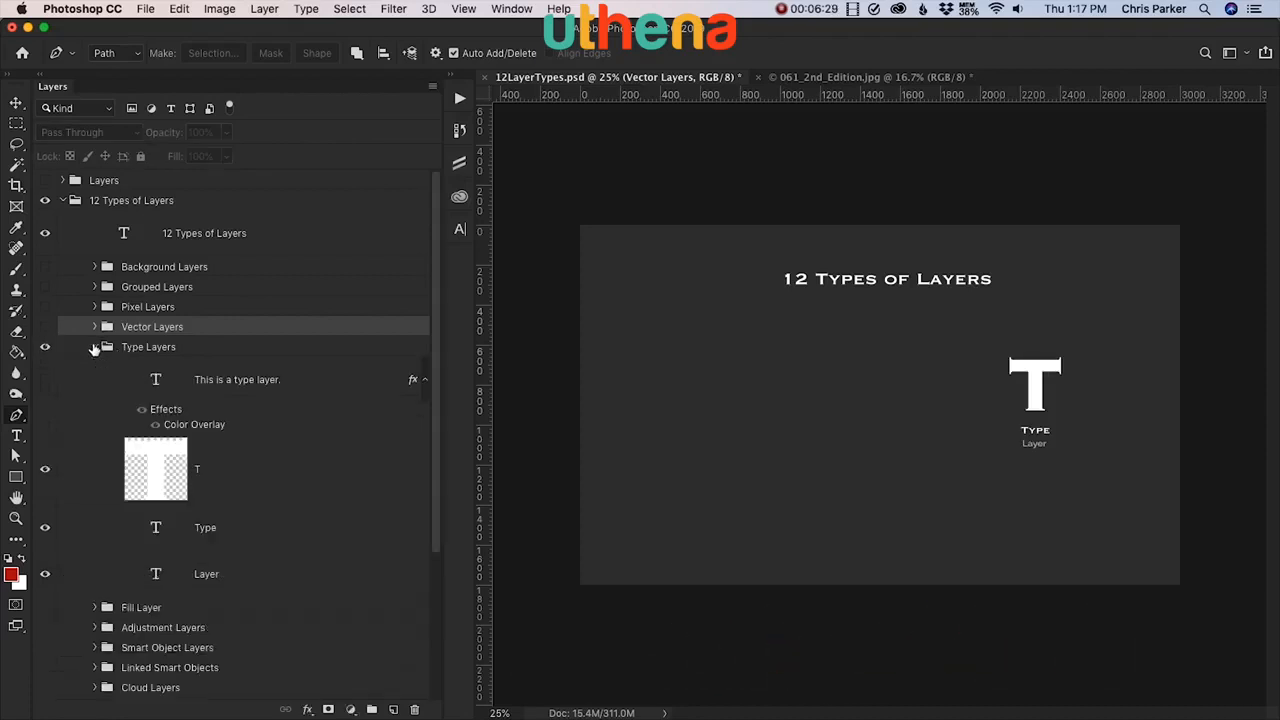
{"action": "left_click", "coordinate": [251, 544]}
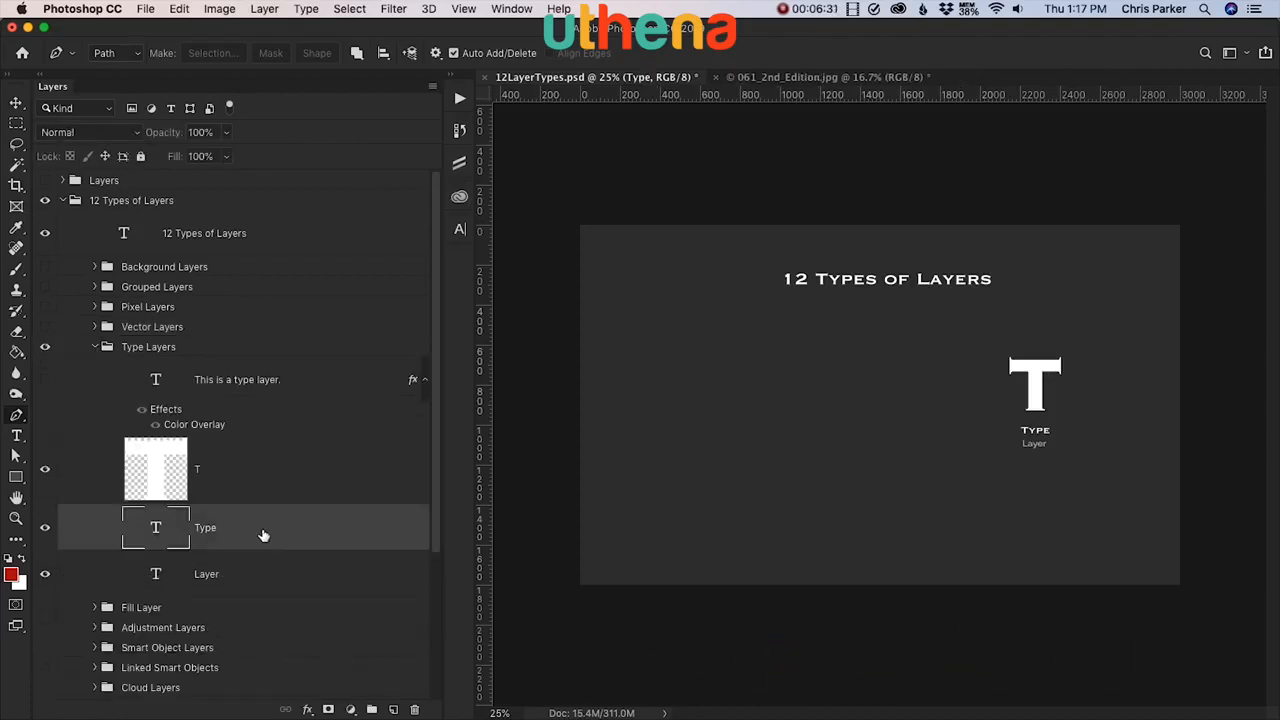
Step: Try to start a new text layer on the empty canvas area with the Type tool, and discard it
{"action": "key", "text": "t"}
{"action": "left_click", "coordinate": [718, 432]}
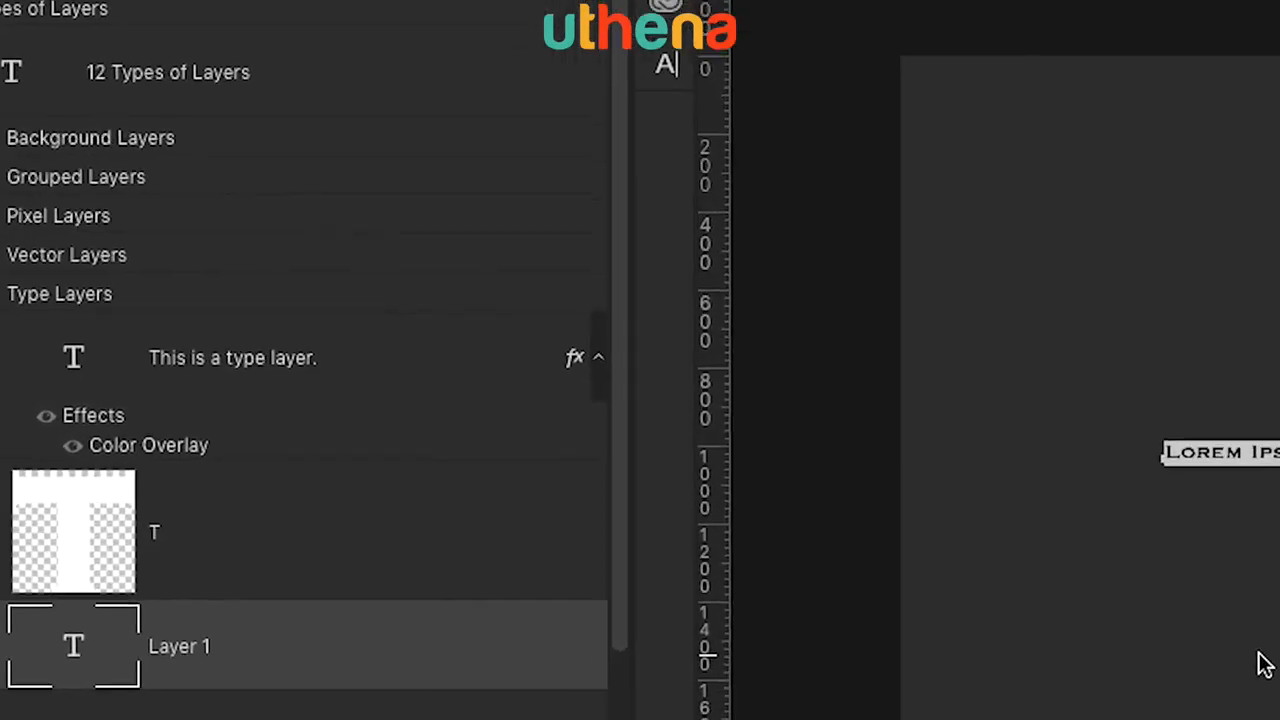
{"action": "key", "text": "Escape"}
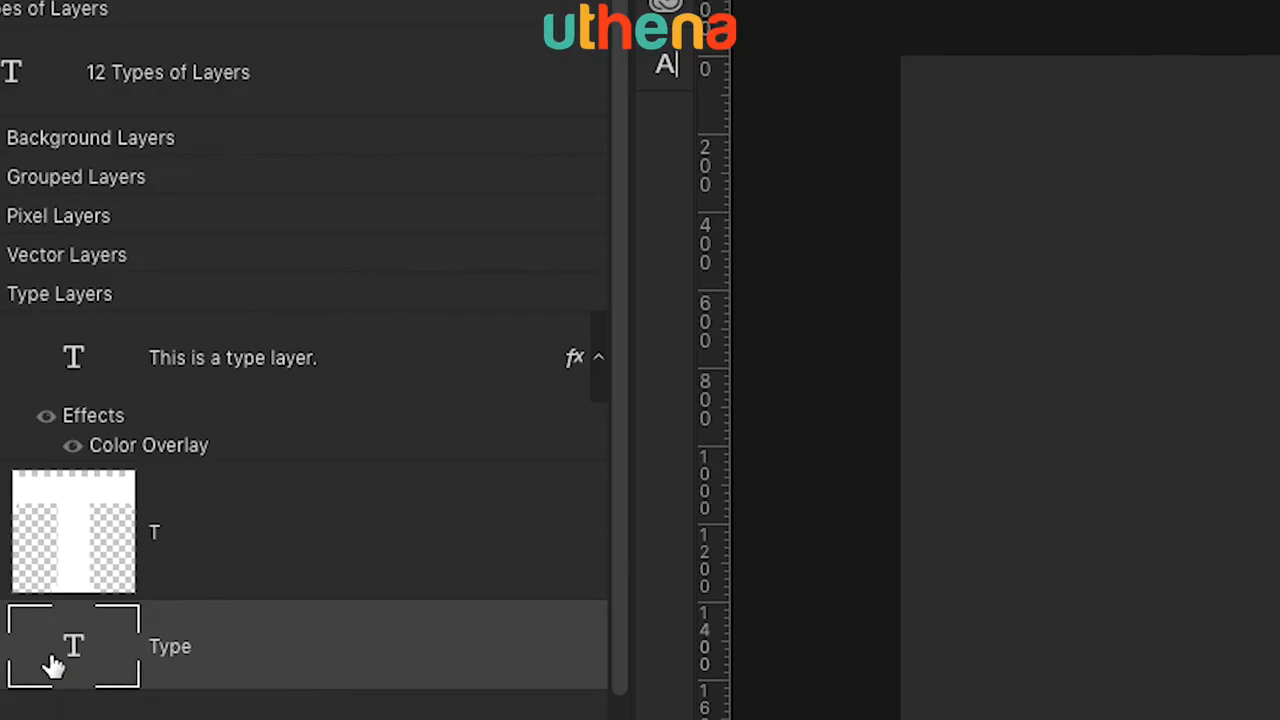
Step: Compare the T pixel layer with the Type text layer, rasterize the Type text layer, and undo the rasterizing
{"action": "left_click", "coordinate": [178, 536]}
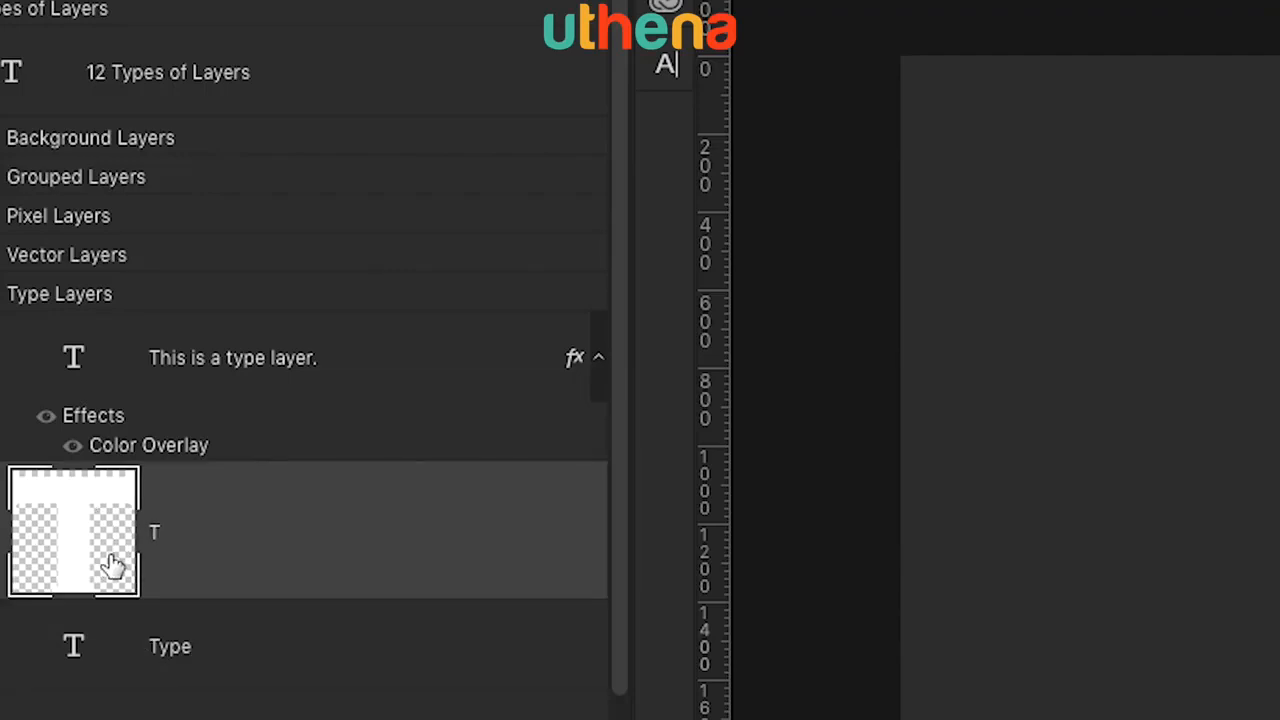
{"action": "left_click", "coordinate": [216, 662]}
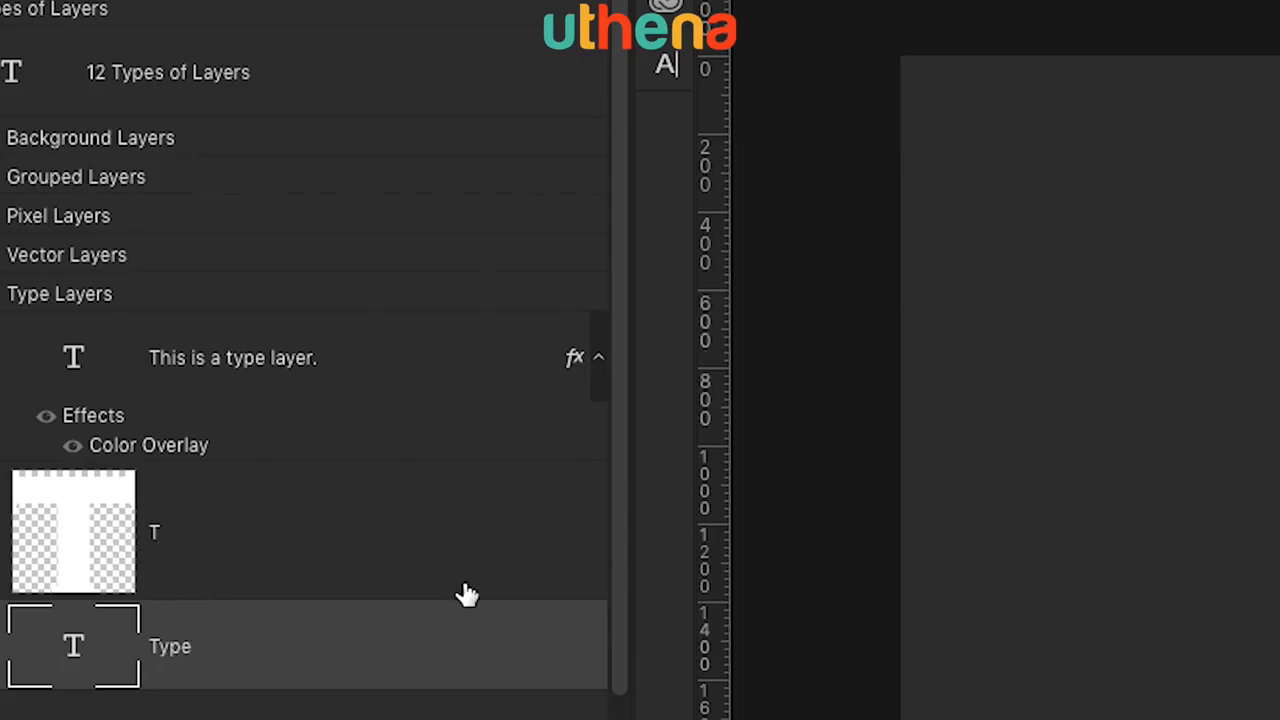
{"action": "right_click", "coordinate": [292, 644]}
{"action": "scroll", "coordinate": [330, 697], "scroll_direction": "down", "scroll_amount": 5}
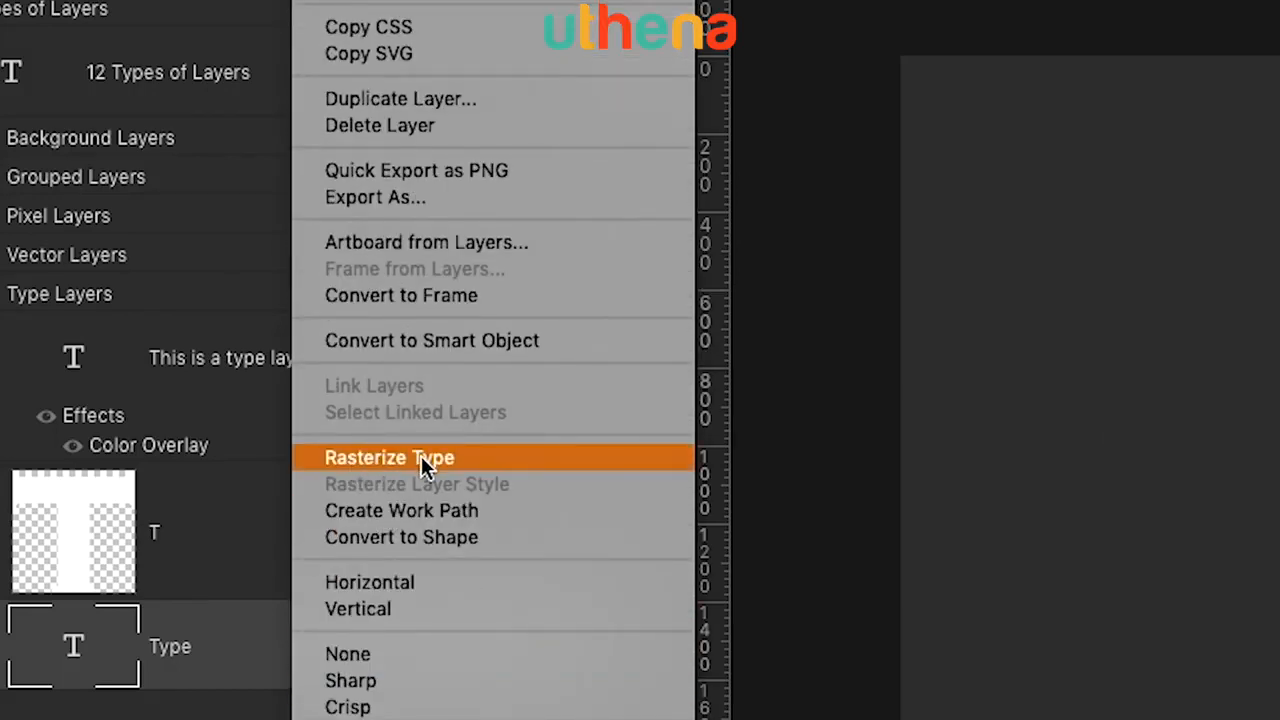
{"action": "left_click", "coordinate": [428, 462]}
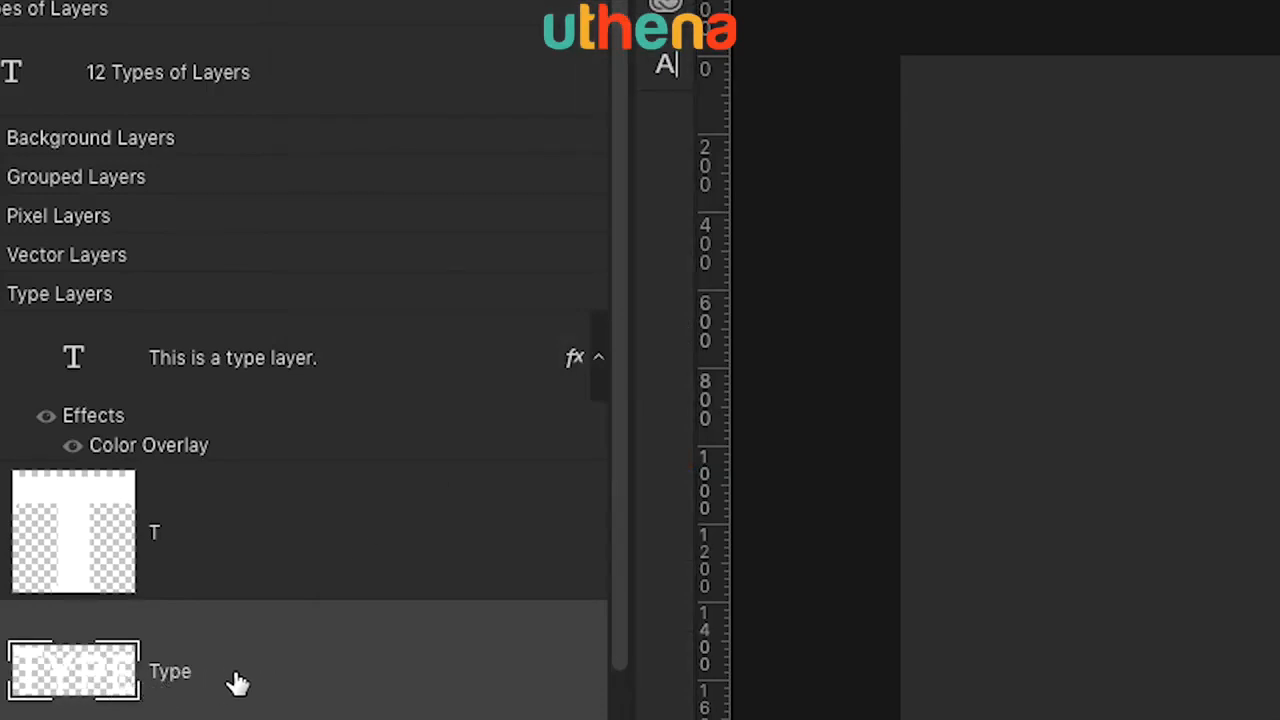
{"action": "key", "text": "ctrl+z"}
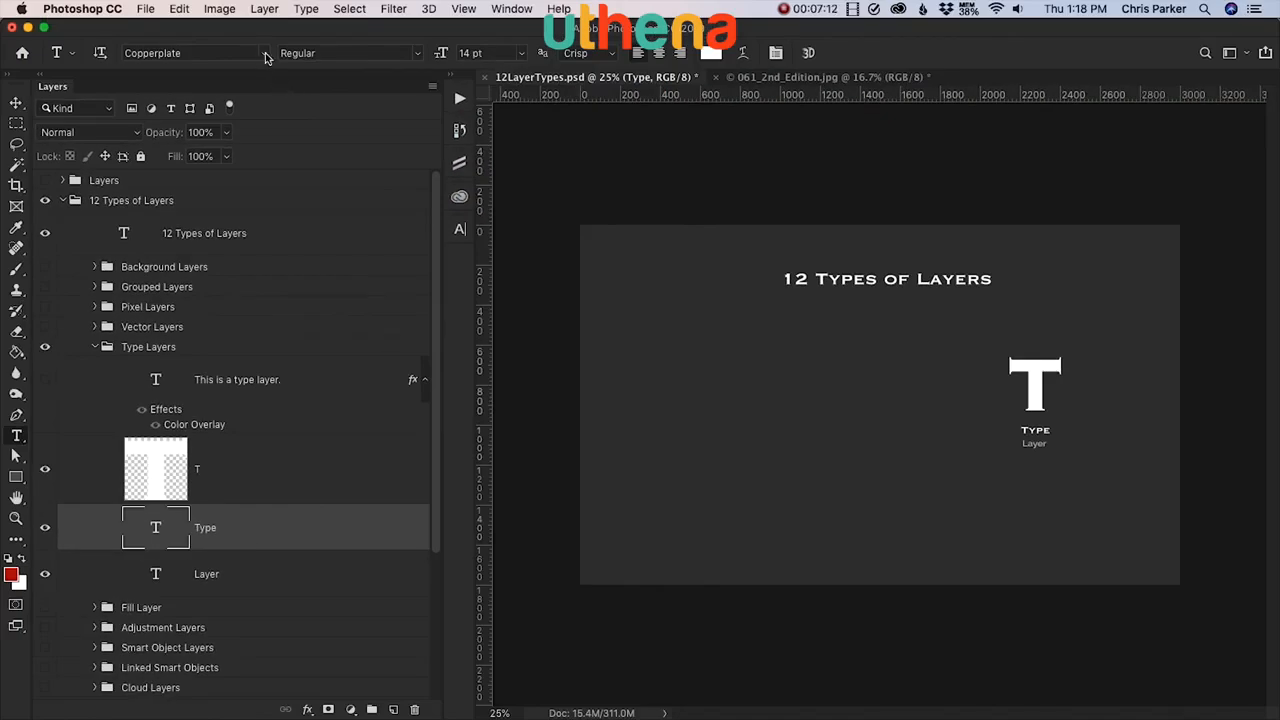
Step: Check the font choices for the Type and Layer text layers without changing their fonts
{"action": "left_click", "coordinate": [265, 53]}
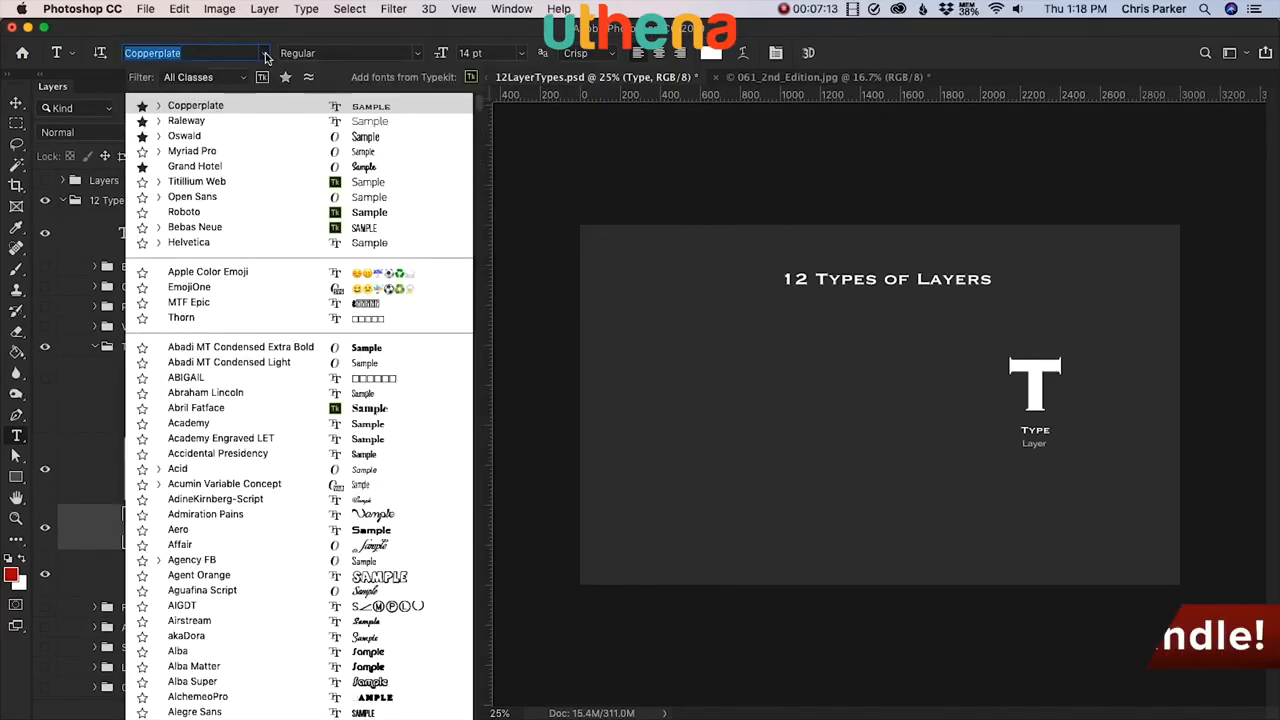
{"action": "left_click", "coordinate": [229, 106]}
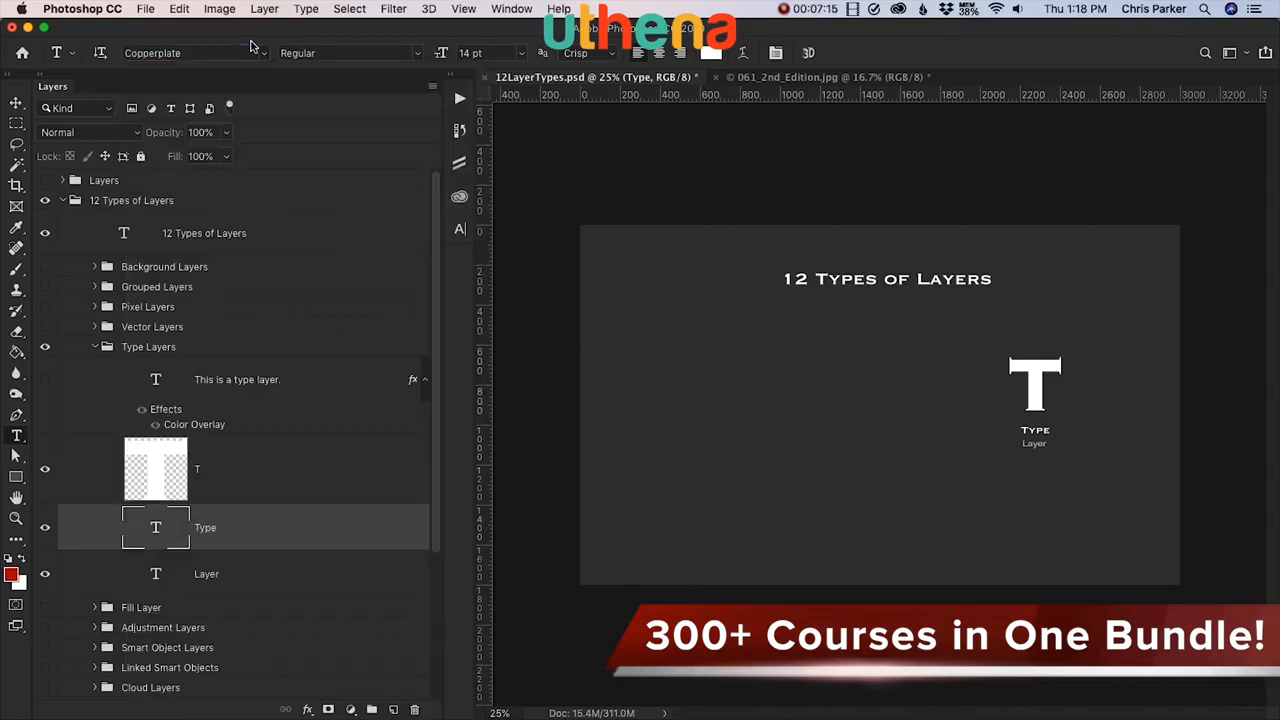
{"action": "left_click", "coordinate": [214, 578]}
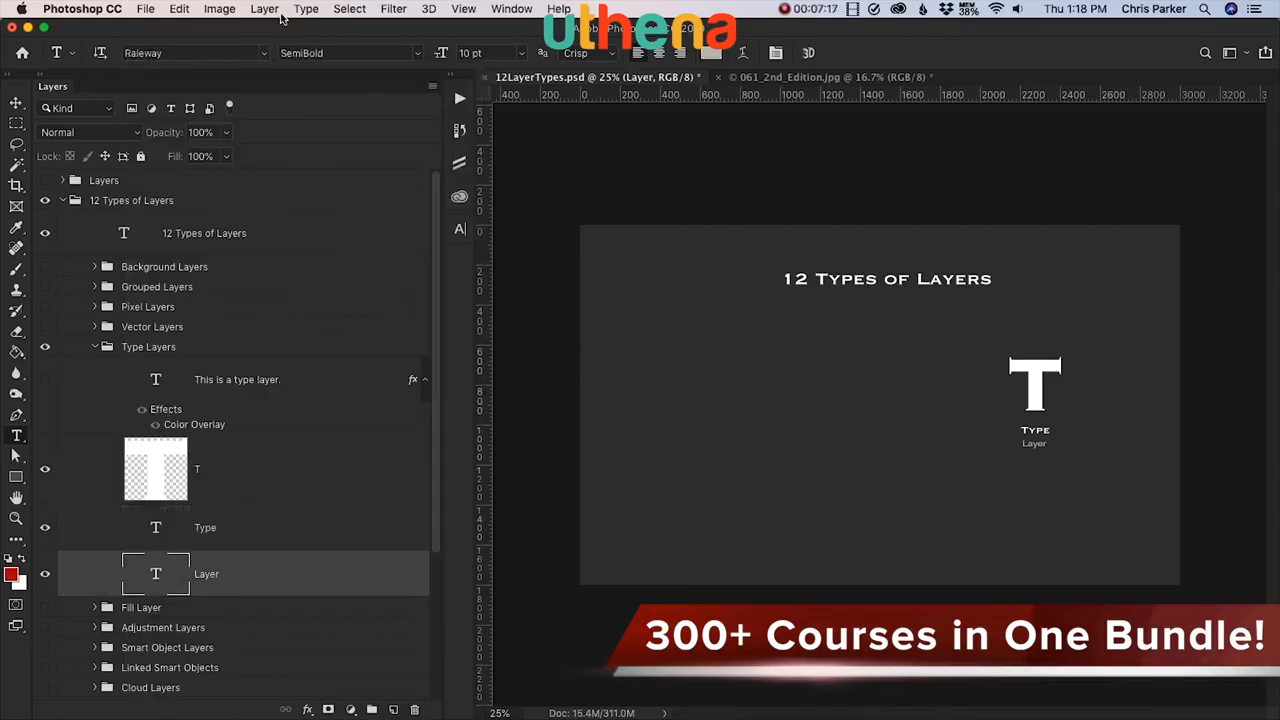
{"action": "left_click", "coordinate": [261, 55]}
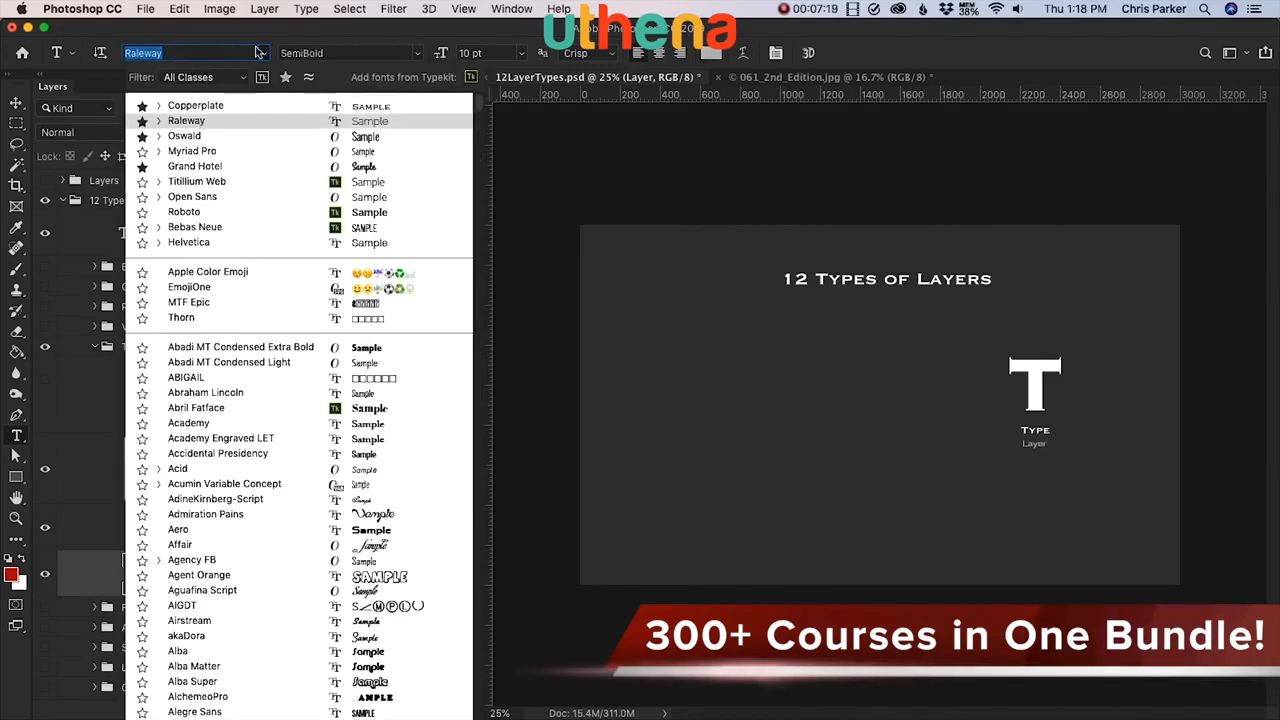
{"action": "left_click", "coordinate": [260, 53]}
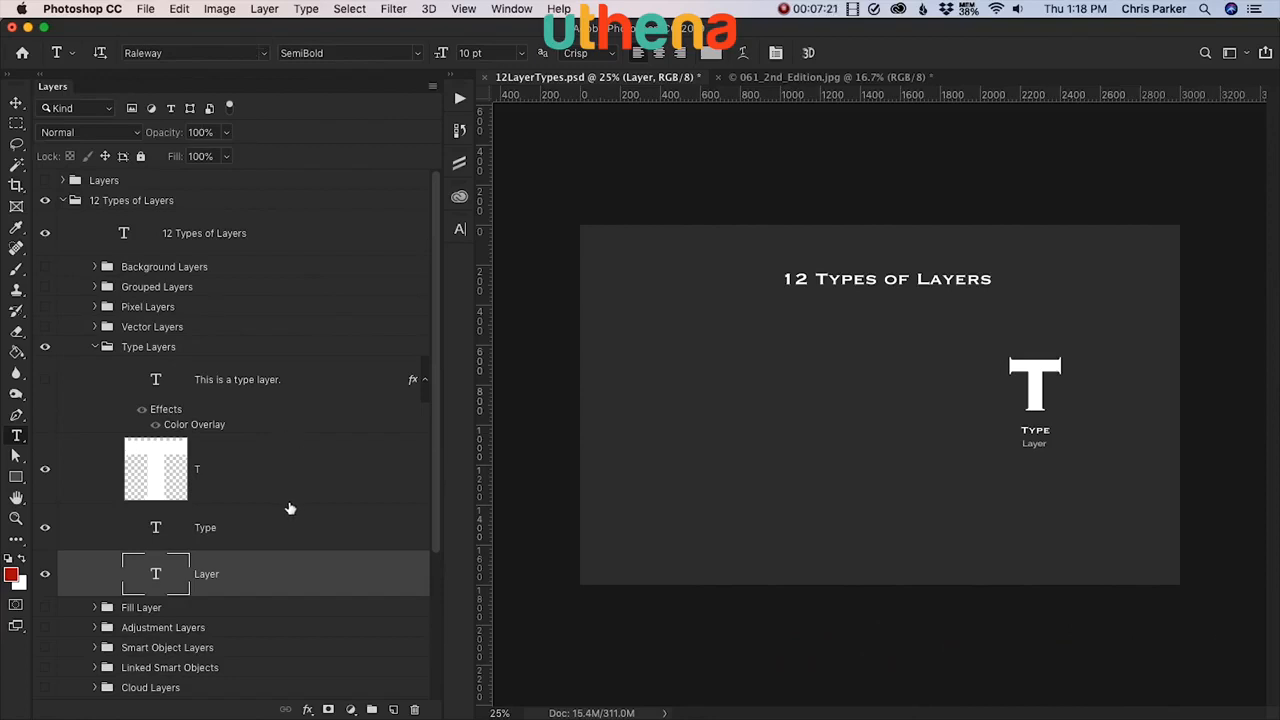
{"action": "left_click", "coordinate": [284, 532]}
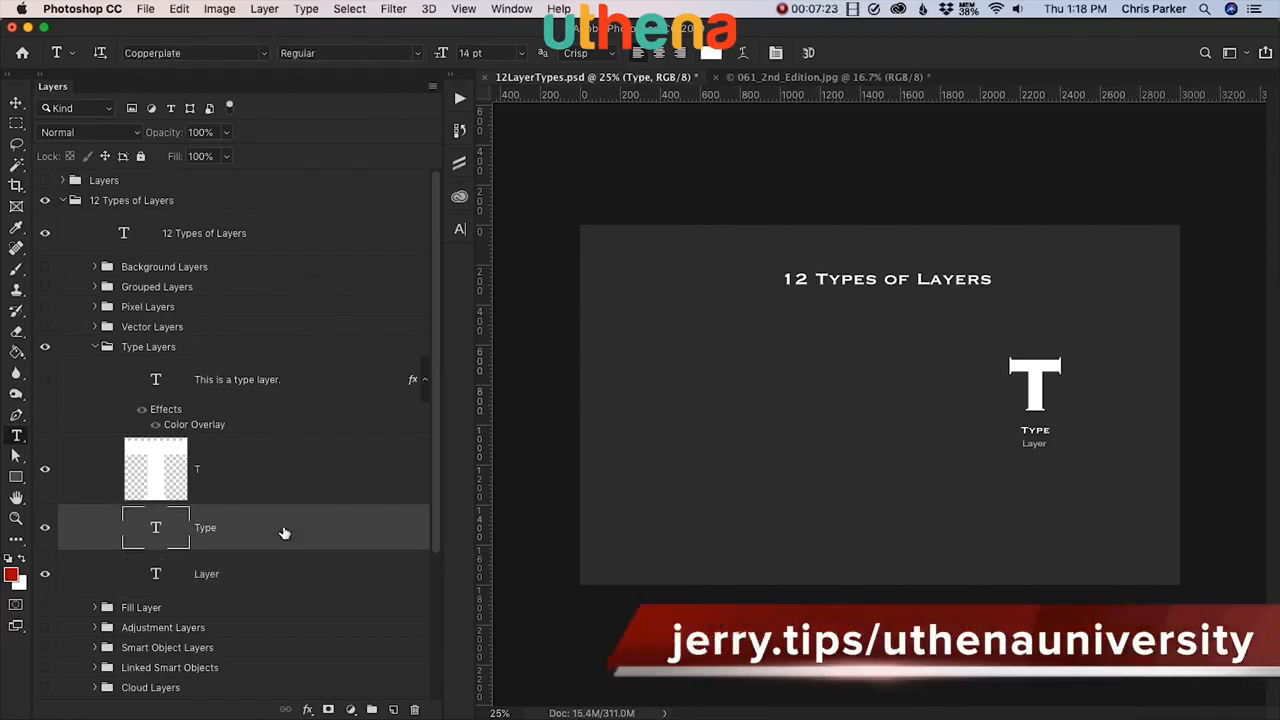
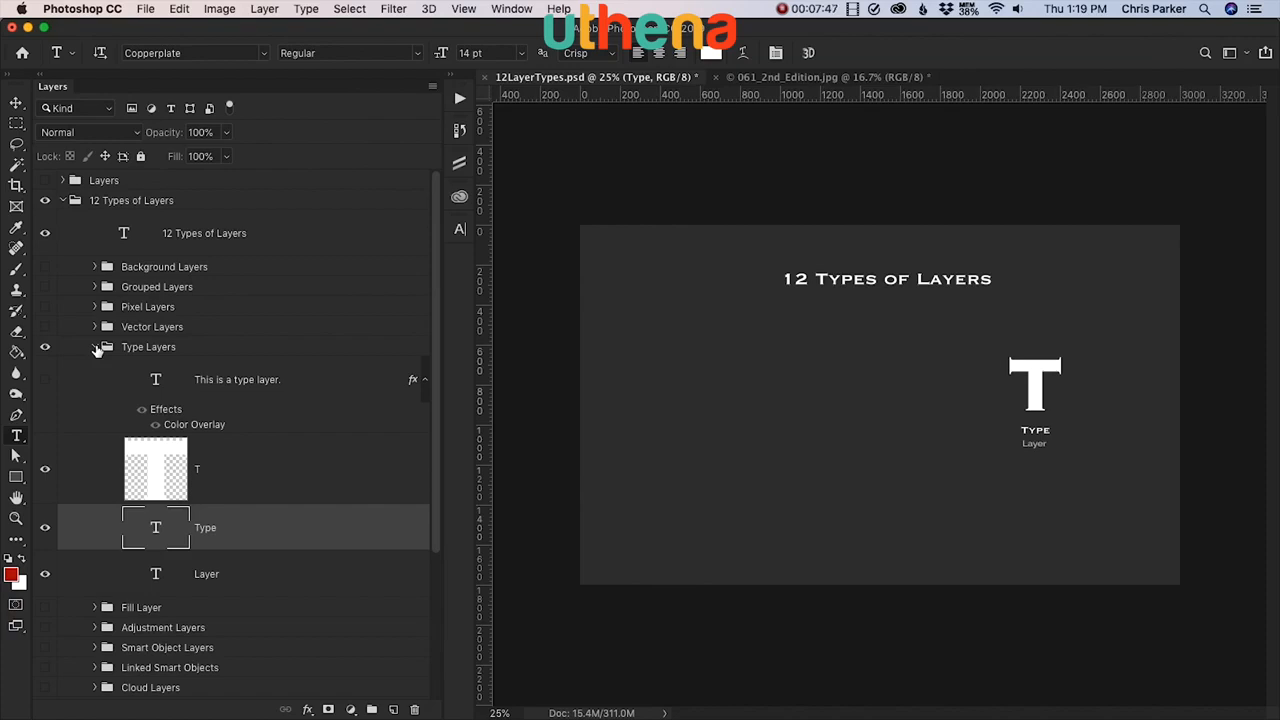
Step: Collapse and hide the Type Layers group, and show, expand and select the Fill Layer group
{"action": "left_click", "coordinate": [96, 347]}
{"action": "left_click", "coordinate": [94, 367]}
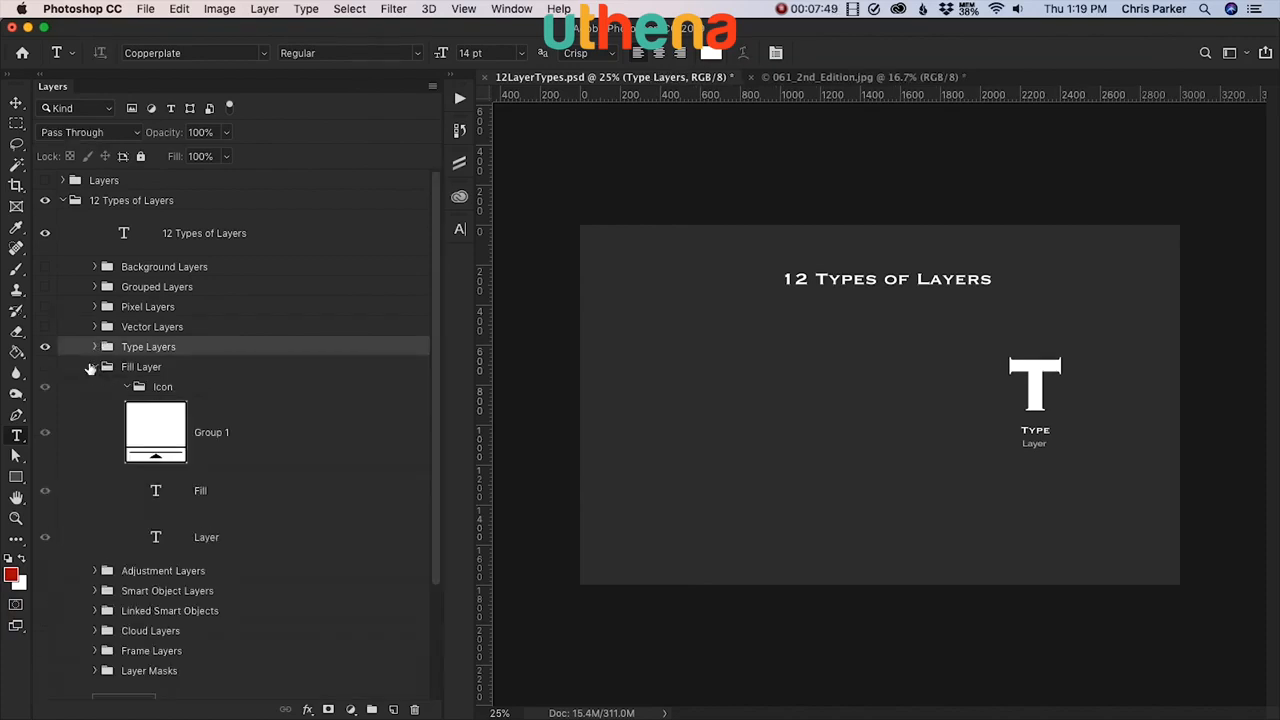
{"action": "left_click", "coordinate": [45, 347]}
{"action": "left_click", "coordinate": [44, 367]}
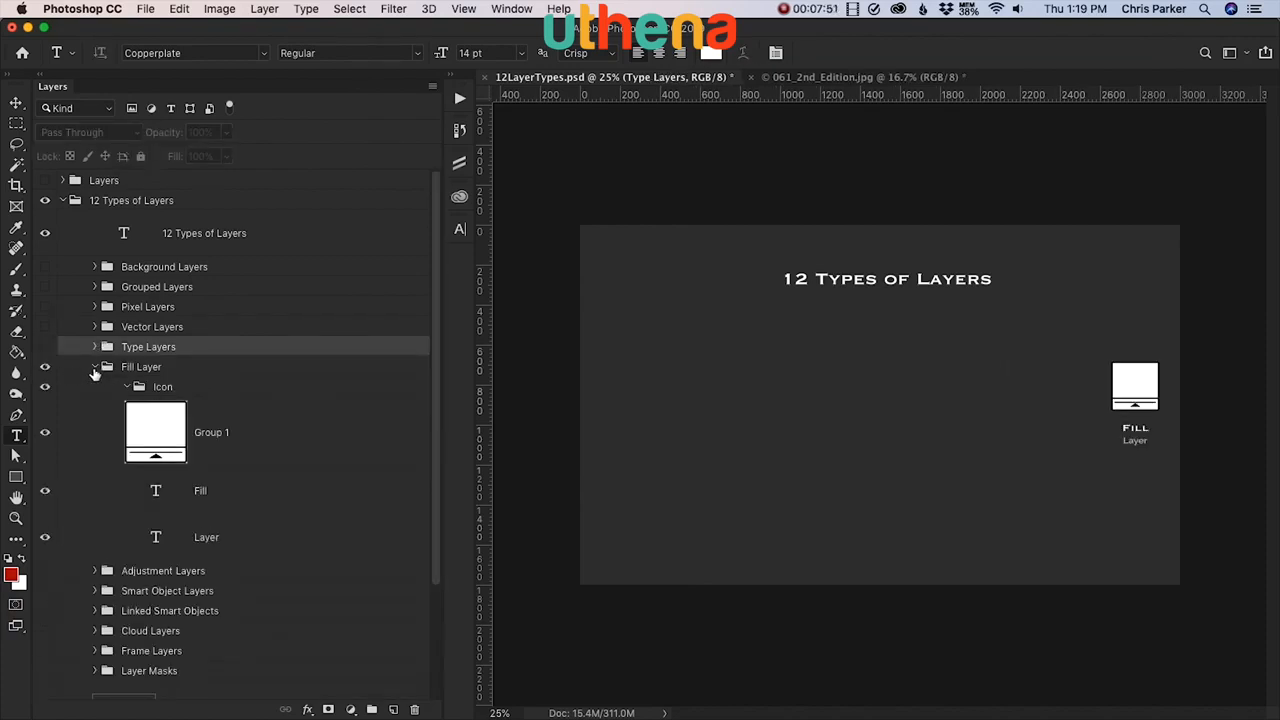
{"action": "left_click", "coordinate": [184, 370]}
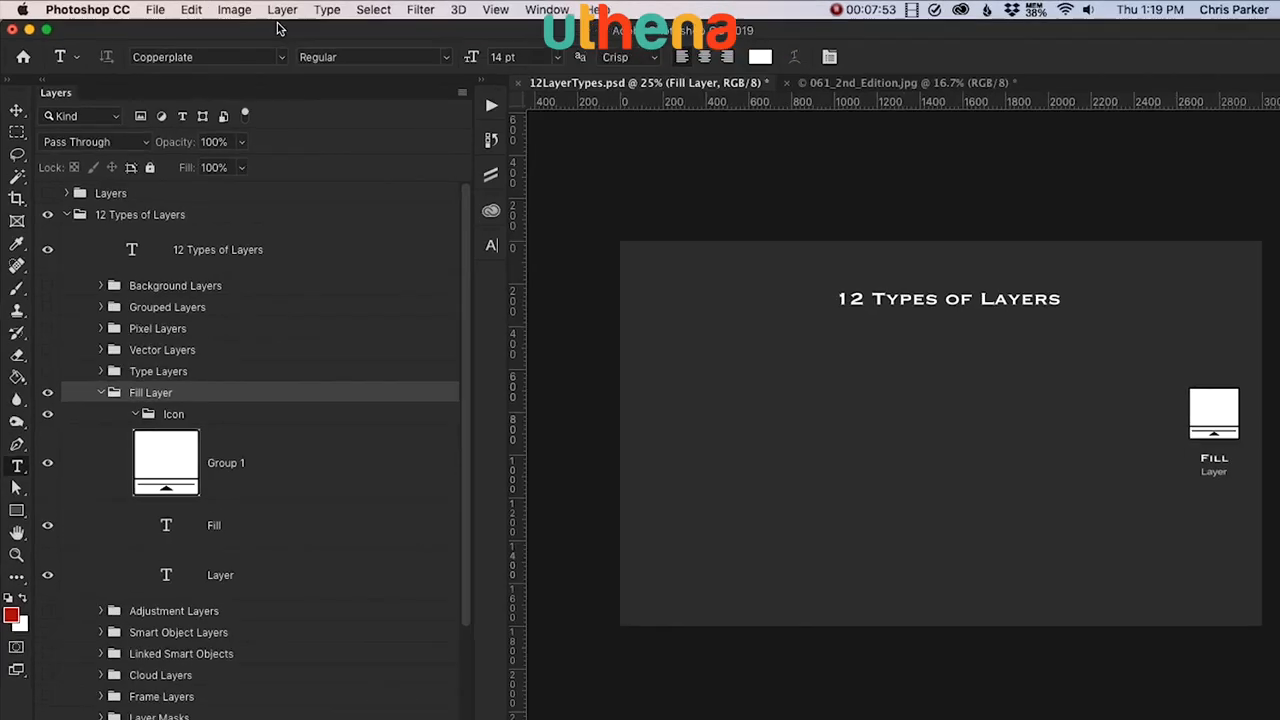
Step: Add a Solid Color fill layer named Color Fill 1 in the Fill Layer group, with a muted dark red colour
{"action": "left_click", "coordinate": [264, 8]}
{"action": "mouse_move", "coordinate": [445, 306]}
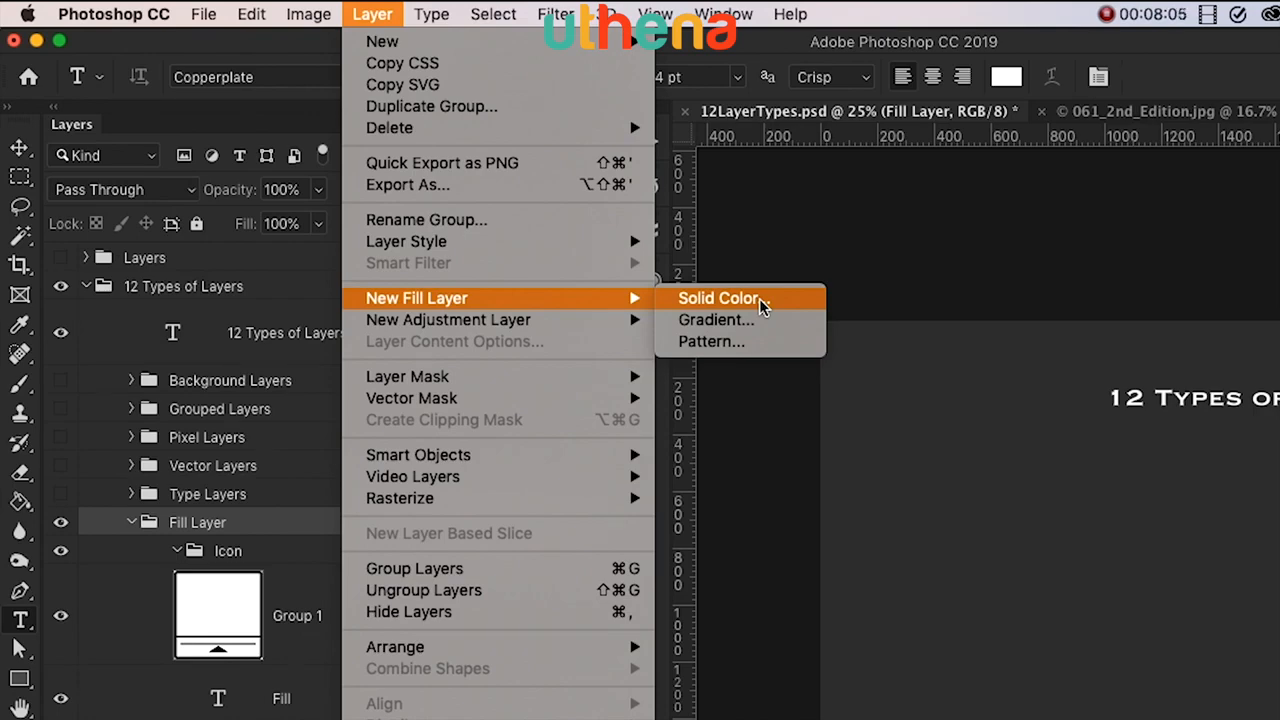
{"action": "left_click", "coordinate": [759, 298]}
{"action": "left_click", "coordinate": [755, 404]}
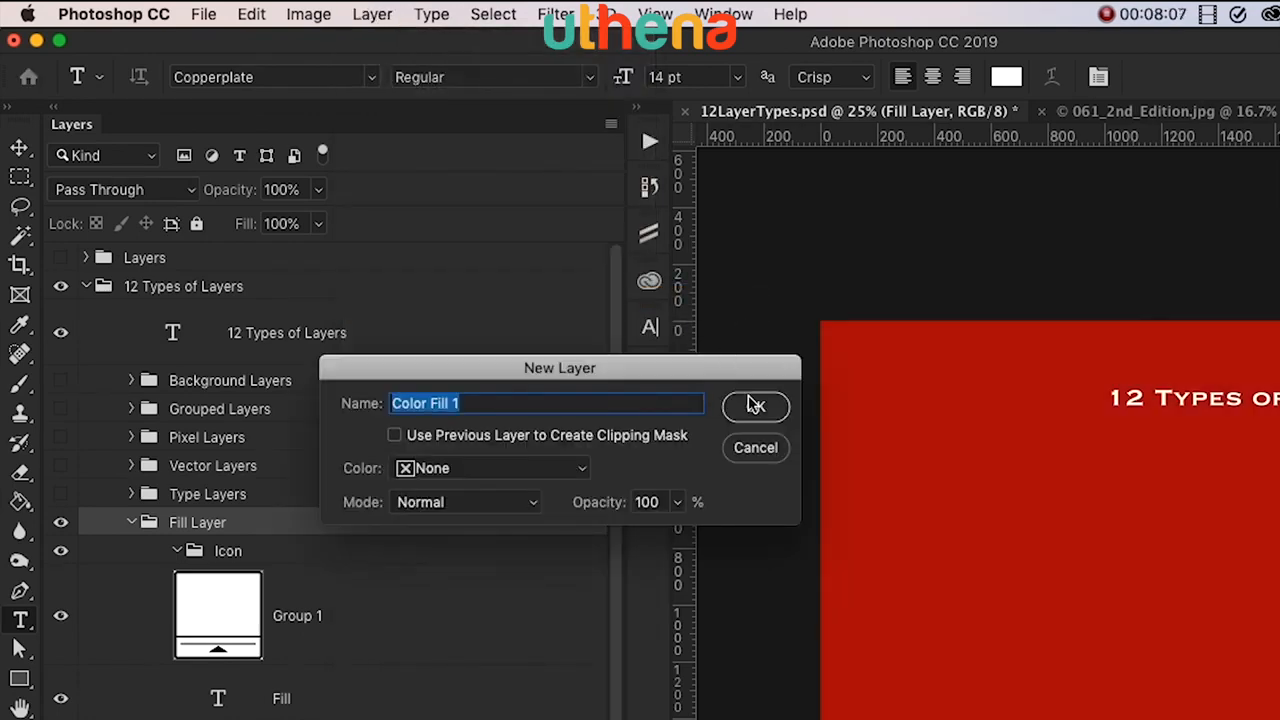
{"action": "left_click", "coordinate": [739, 667]}
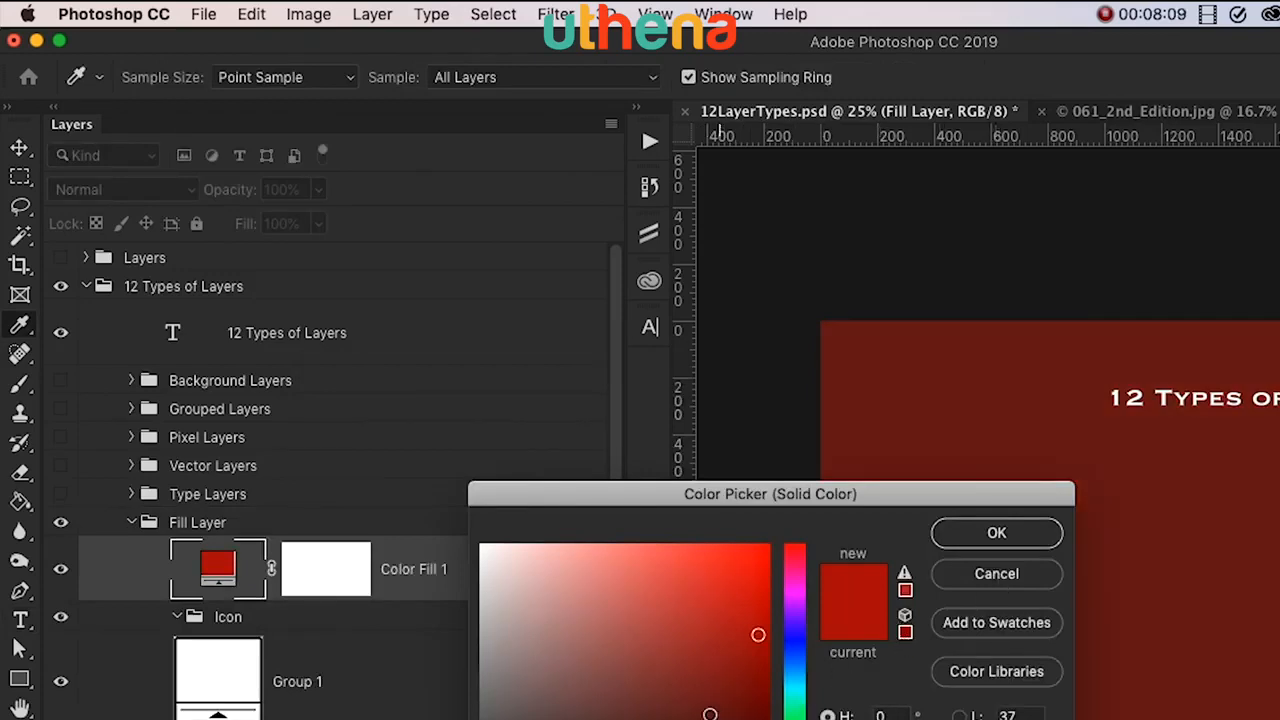
{"action": "left_click", "coordinate": [1000, 533]}
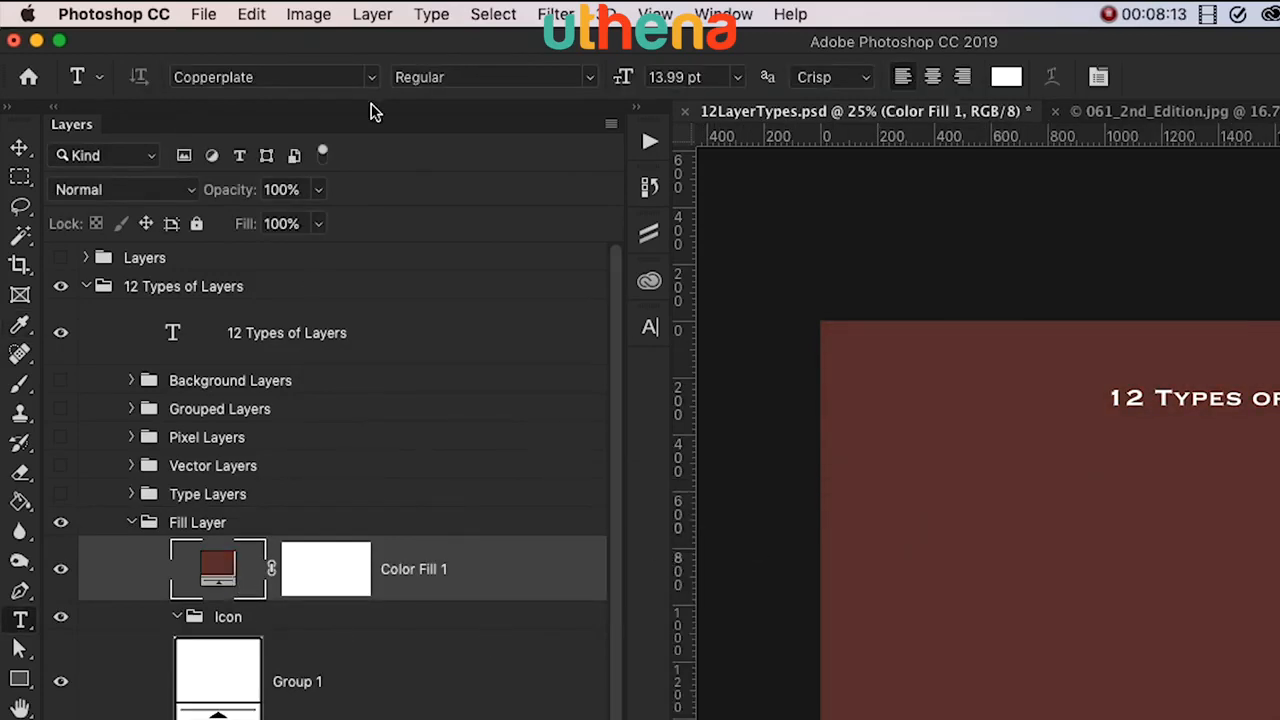
Step: View the other new fill layer types, Gradient and Pattern, and delete the Color Fill 1 layer
{"action": "left_click", "coordinate": [372, 14]}
{"action": "mouse_move", "coordinate": [624, 297]}
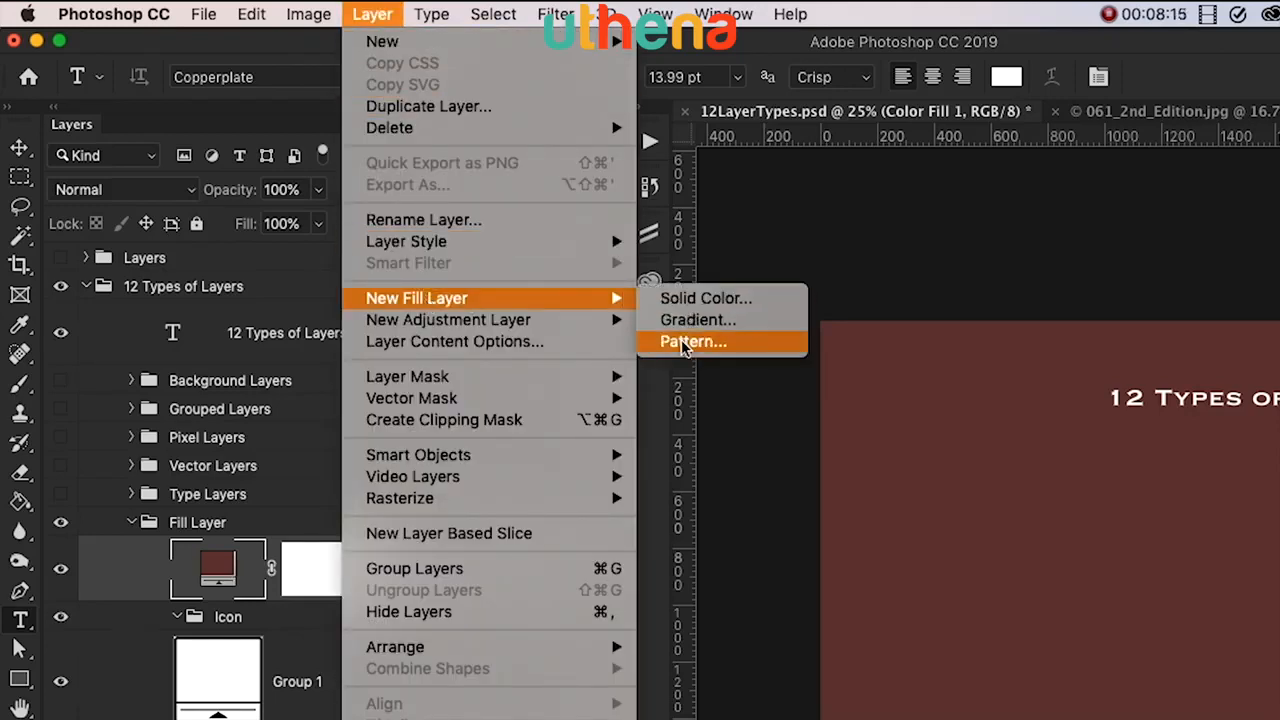
{"action": "left_click", "coordinate": [123, 581]}
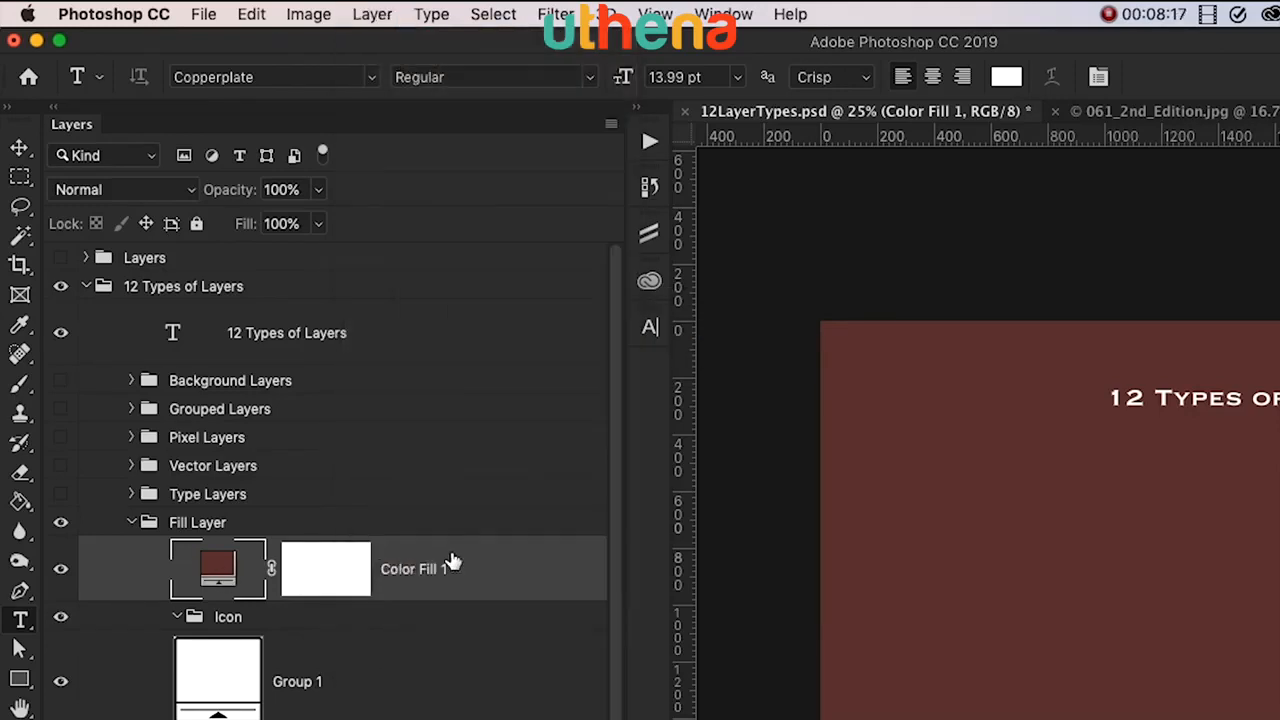
{"action": "key", "text": "Delete"}
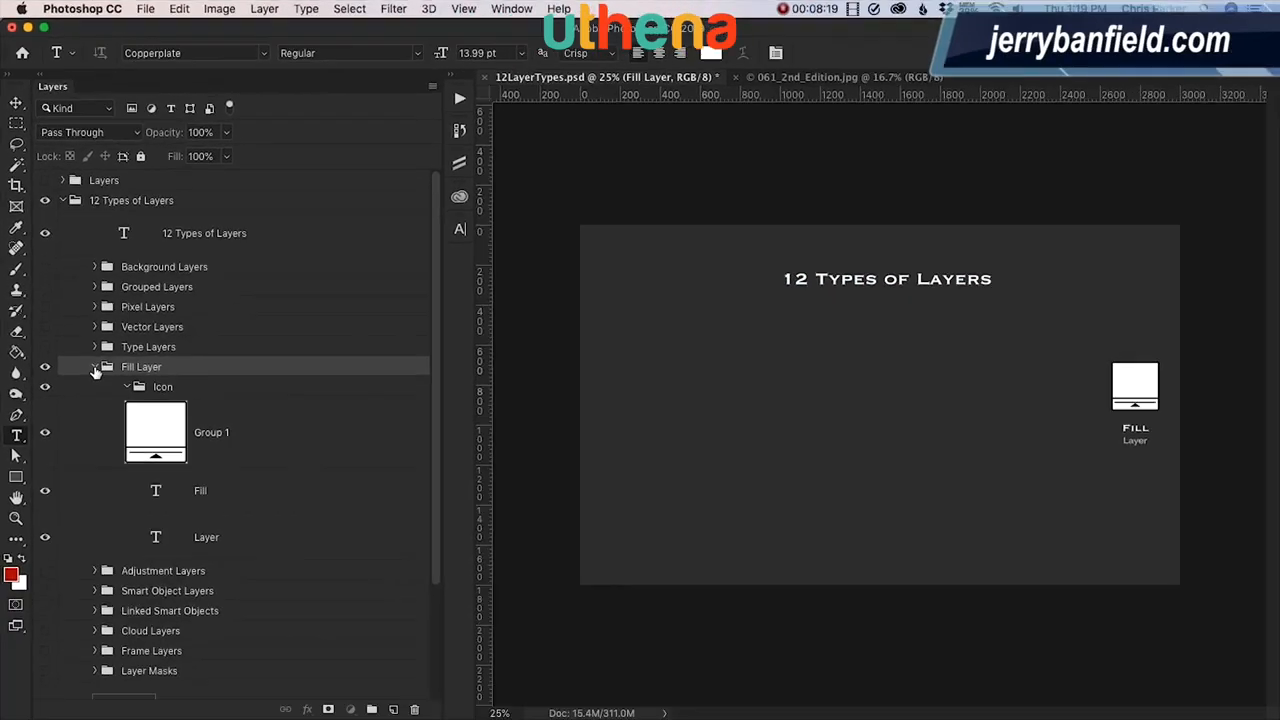
Step: Collapse and hide the Fill Layer group, and show and expand the Adjustment Layers group
{"action": "left_click", "coordinate": [131, 522]}
{"action": "left_click", "coordinate": [45, 387]}
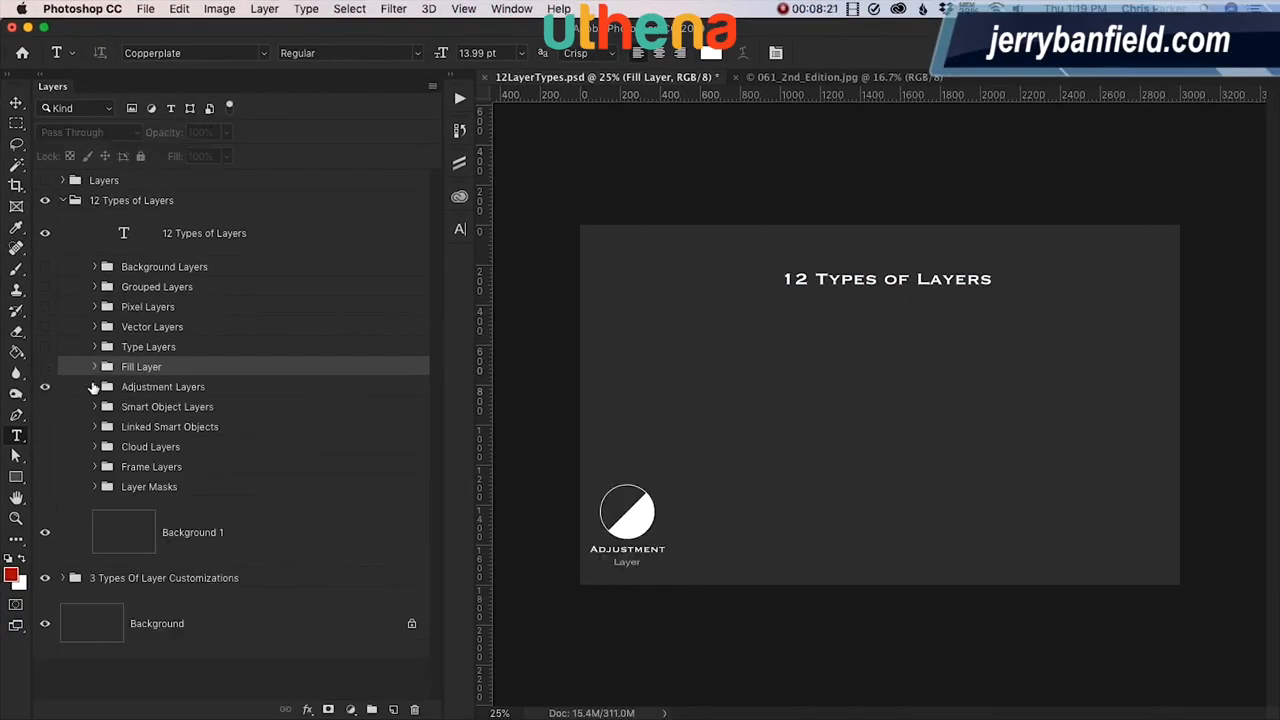
{"action": "left_click", "coordinate": [95, 387]}
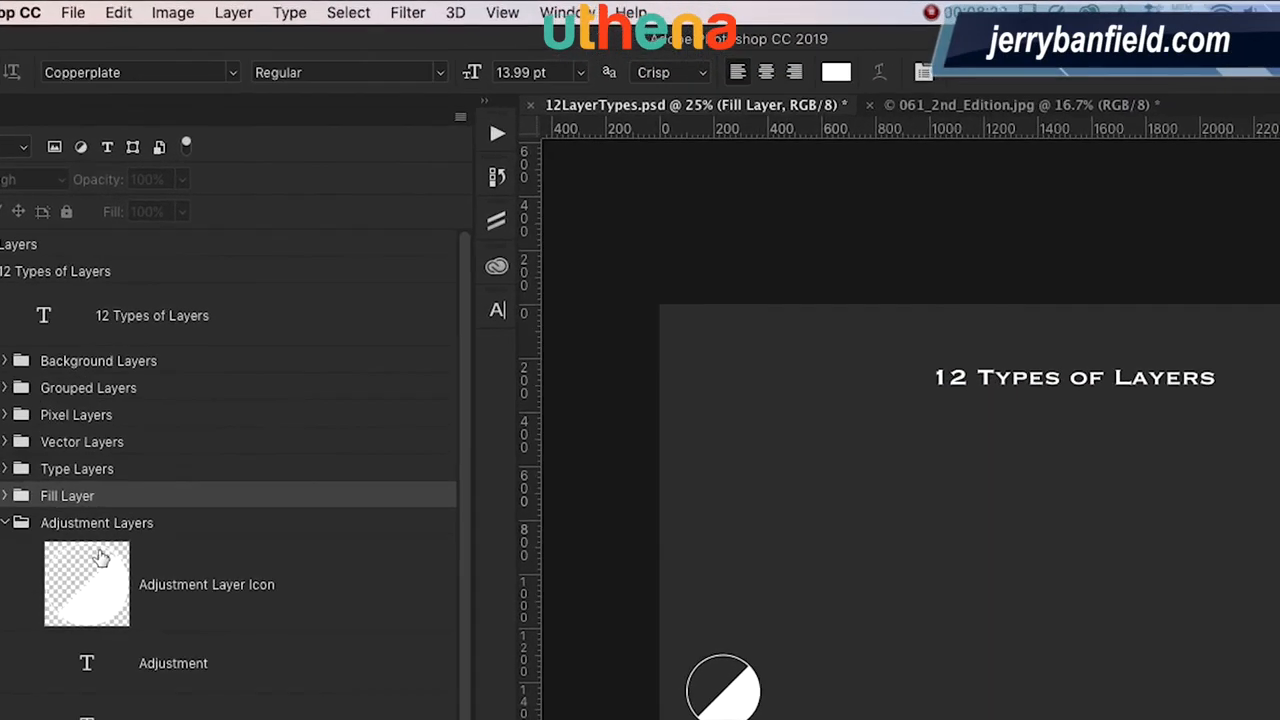
Step: Look up the New Adjustment Layer command without creating a layer
{"action": "left_click", "coordinate": [264, 9]}
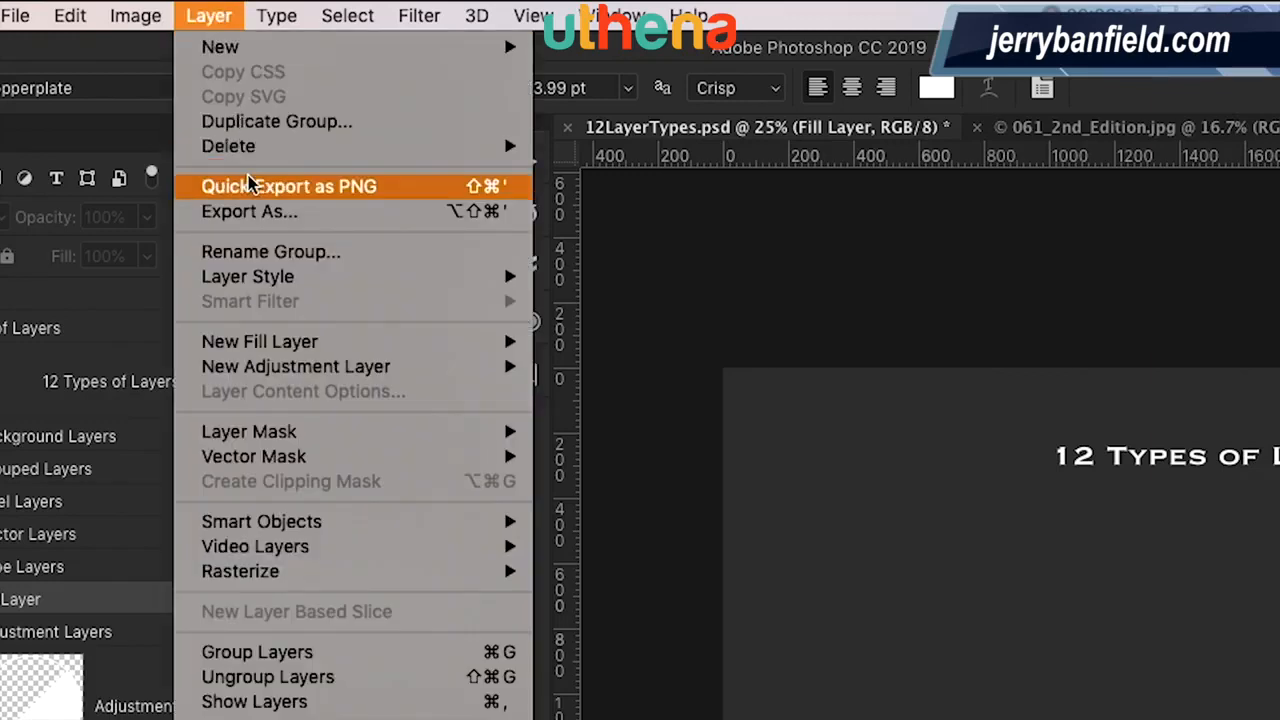
{"action": "mouse_move", "coordinate": [257, 366]}
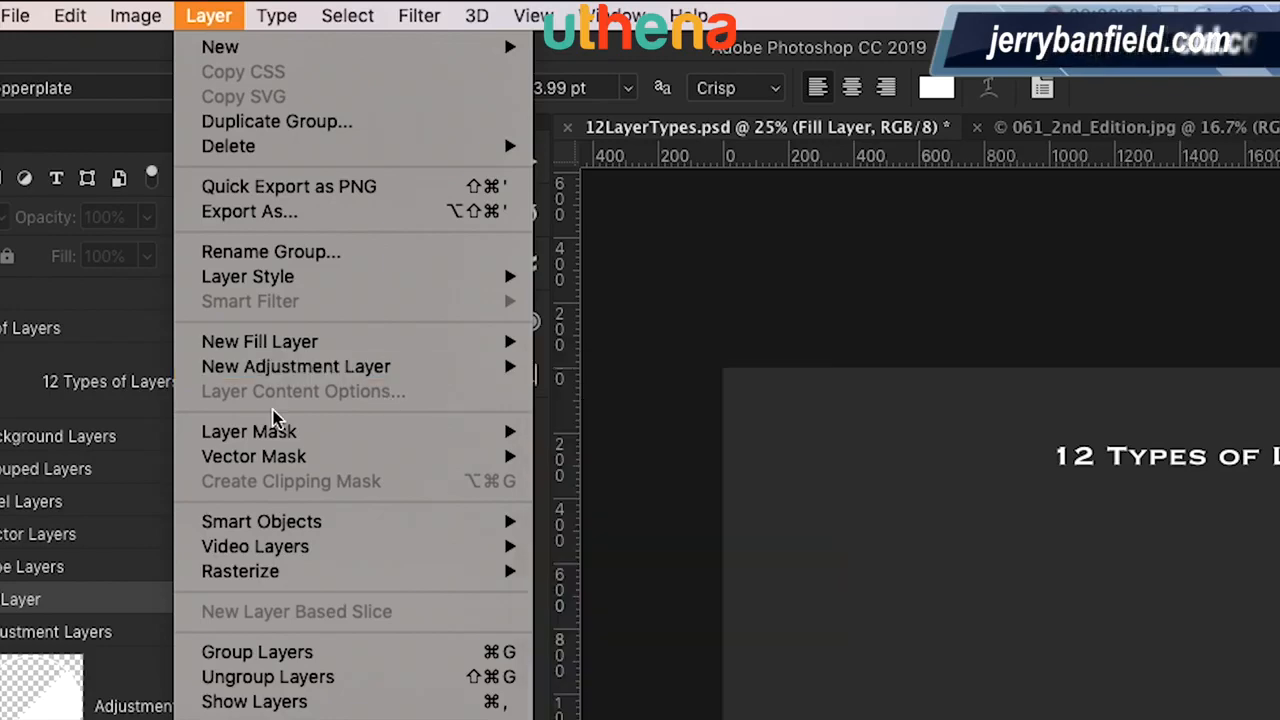
{"action": "key", "text": "Escape"}
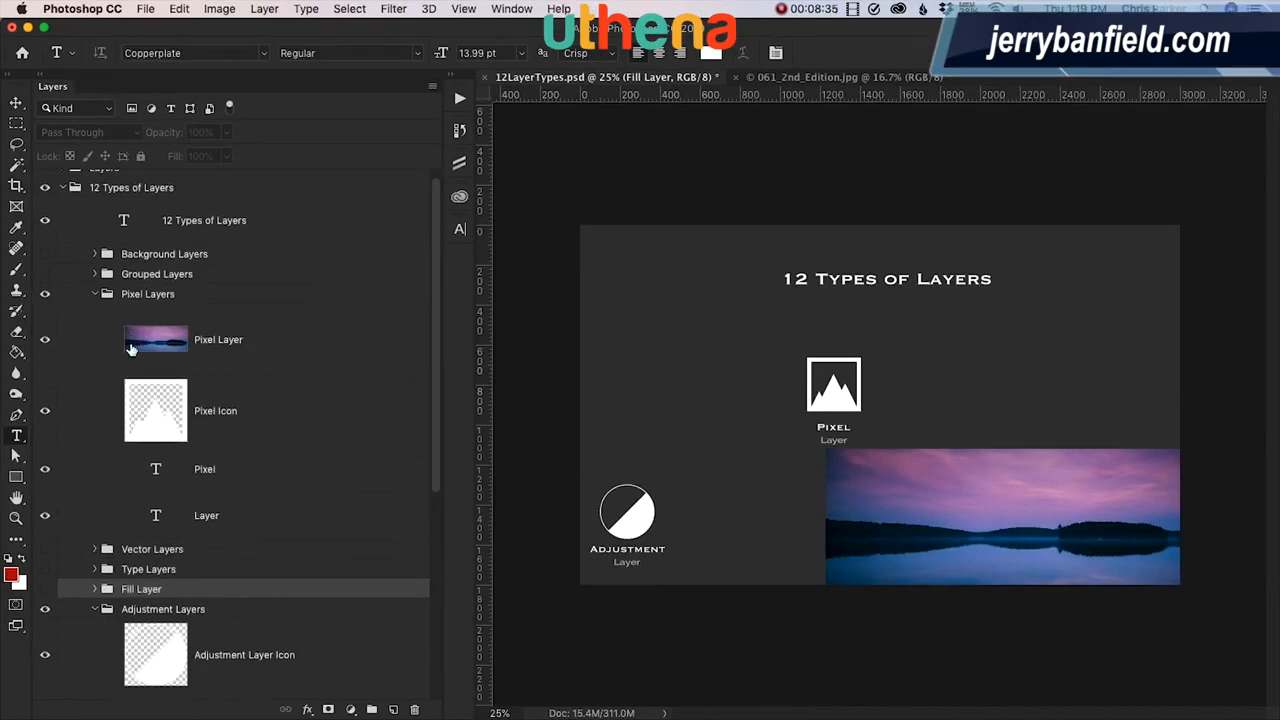
Step: Try the default Black & White image adjustment directly on the Pixel Layer and undo it
{"action": "scroll", "coordinate": [26, 541], "scroll_direction": "down", "scroll_amount": 4}
{"action": "left_click", "coordinate": [280, 229]}
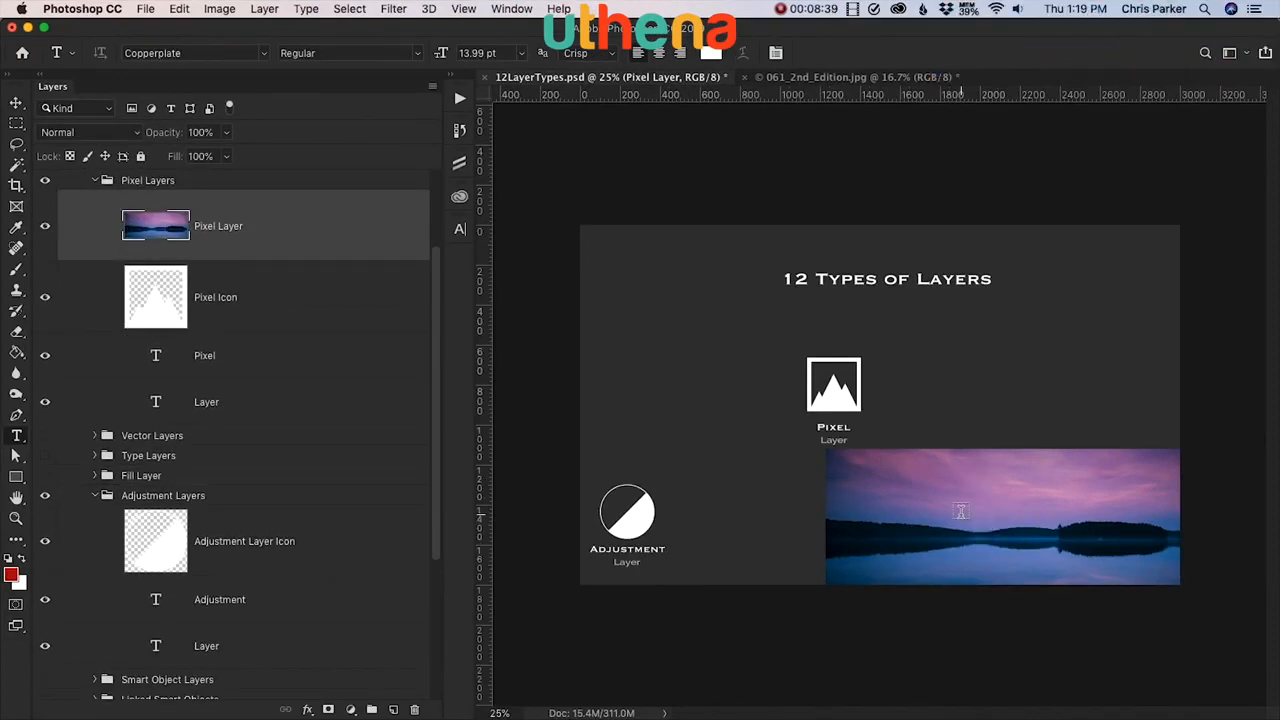
{"action": "key", "text": "v"}
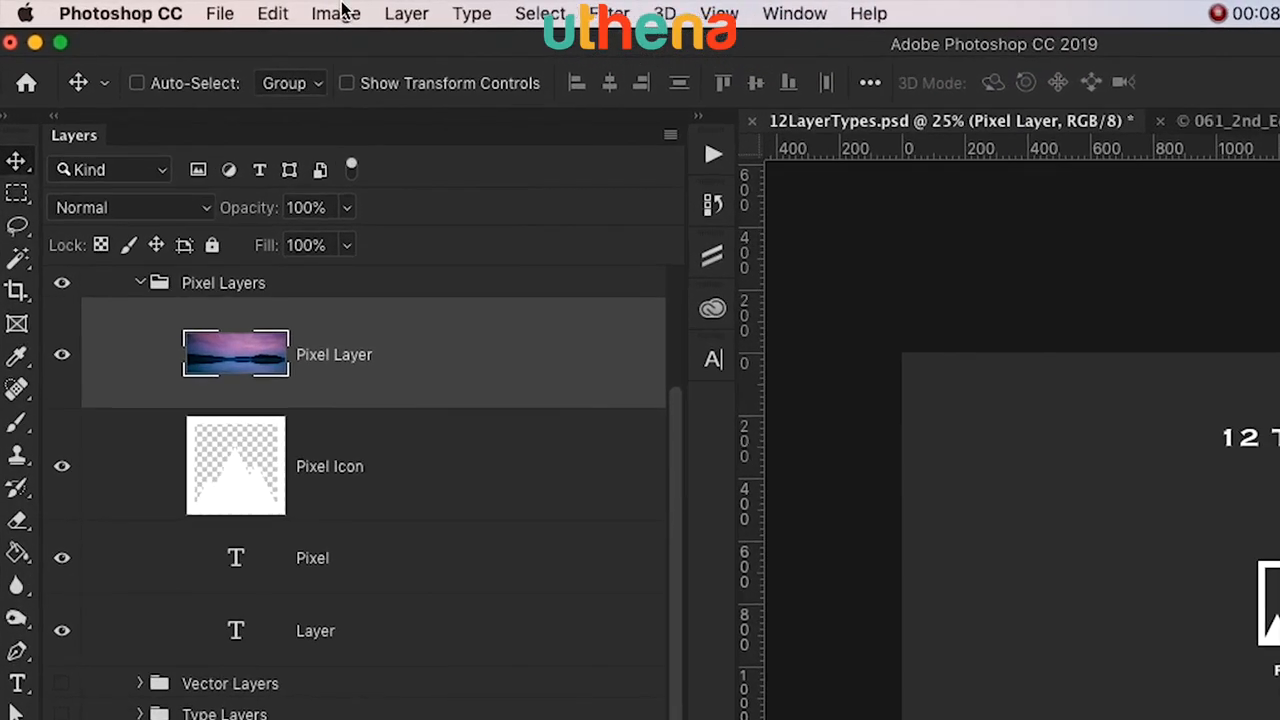
{"action": "left_click", "coordinate": [219, 9]}
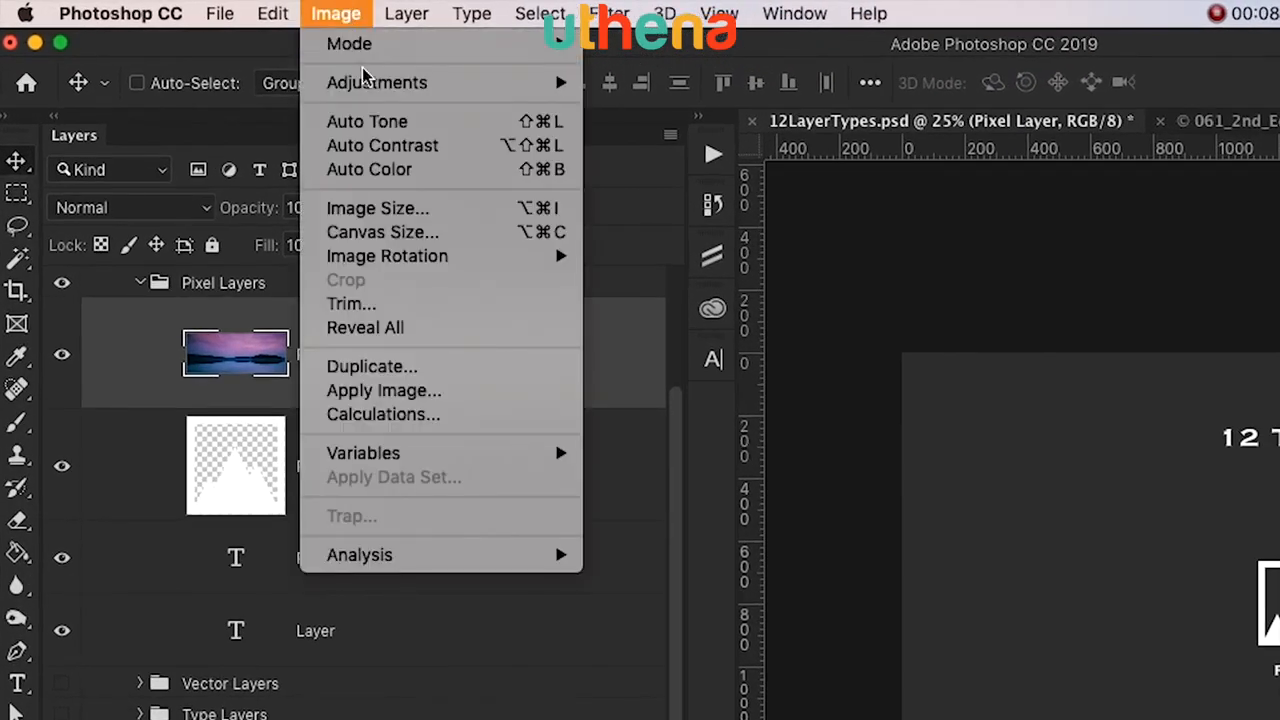
{"action": "mouse_move", "coordinate": [246, 59]}
{"action": "left_click", "coordinate": [670, 264]}
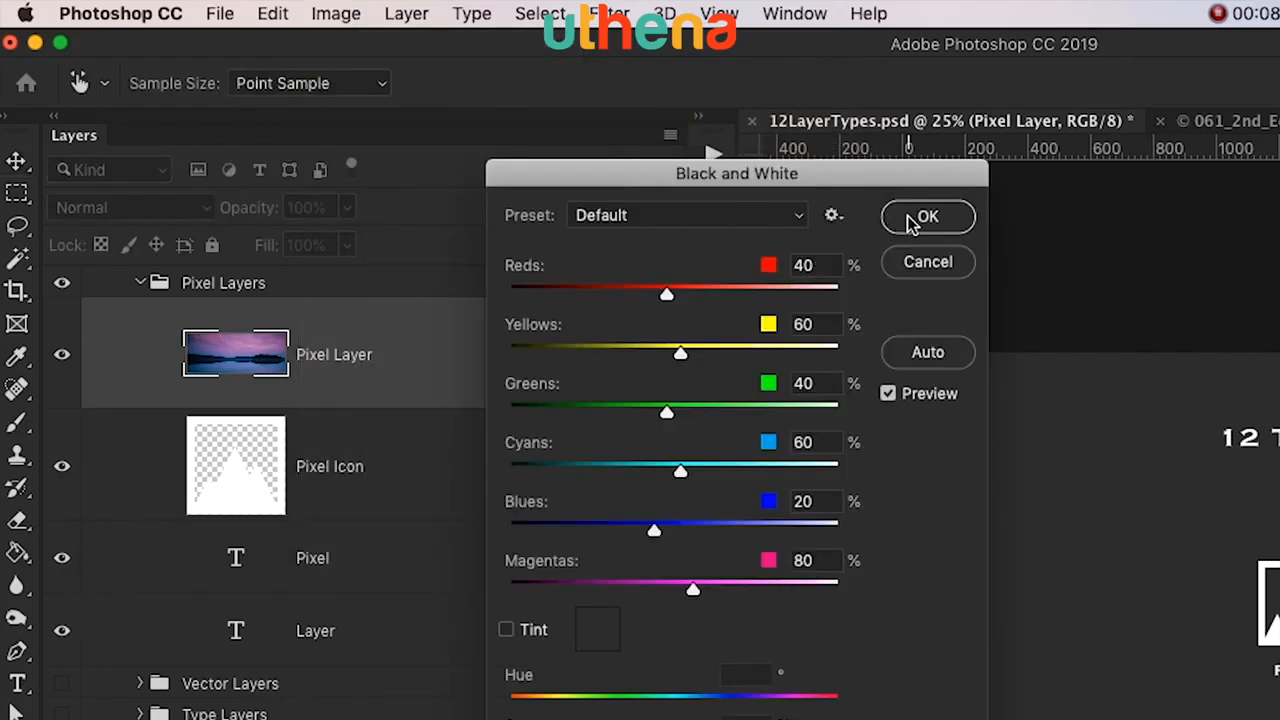
{"action": "left_click", "coordinate": [926, 218]}
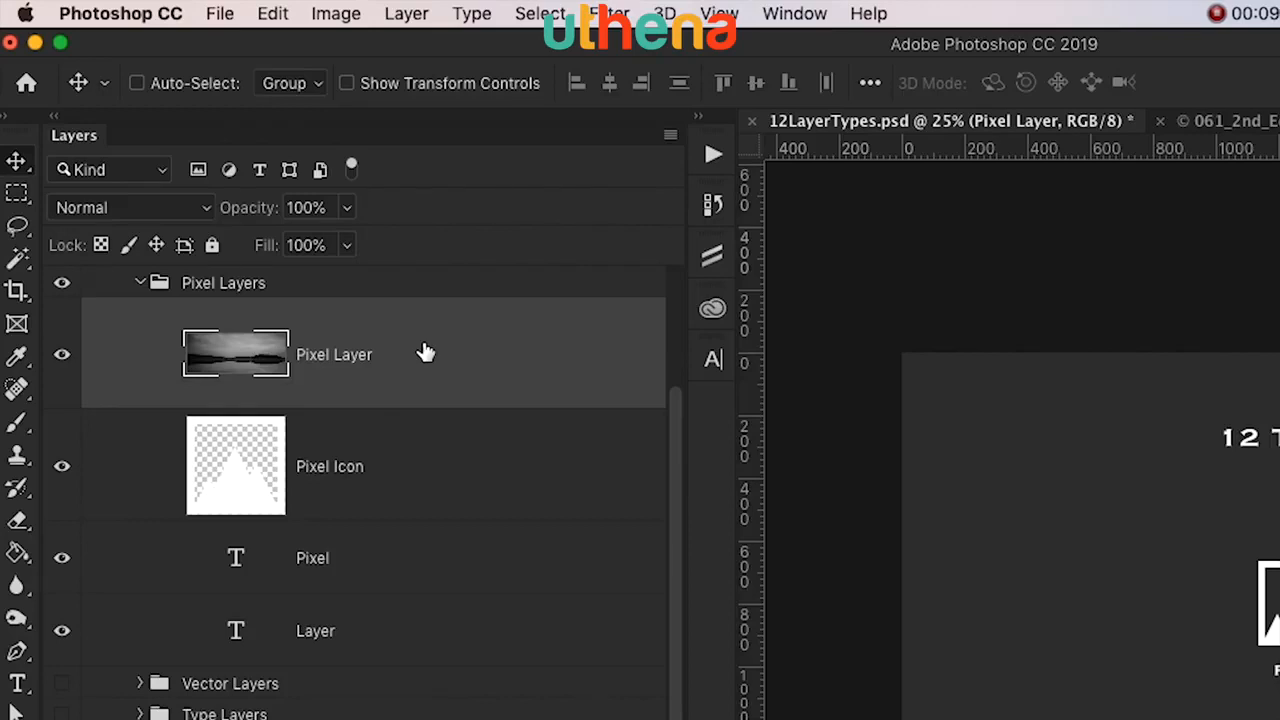
{"action": "key", "text": "super+z"}
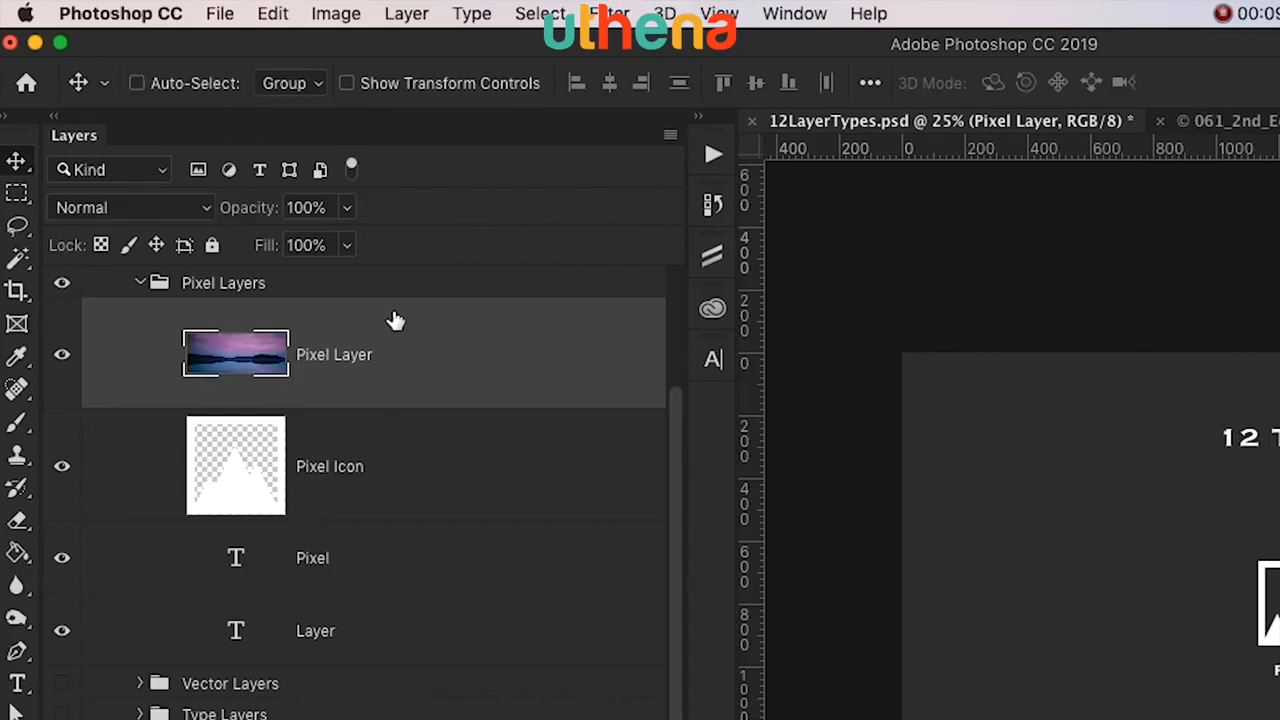
Step: Add a Black & White 1 adjustment layer above the Pixel Layer and inspect its properties
{"action": "left_click", "coordinate": [406, 13]}
{"action": "mouse_move", "coordinate": [482, 352]}
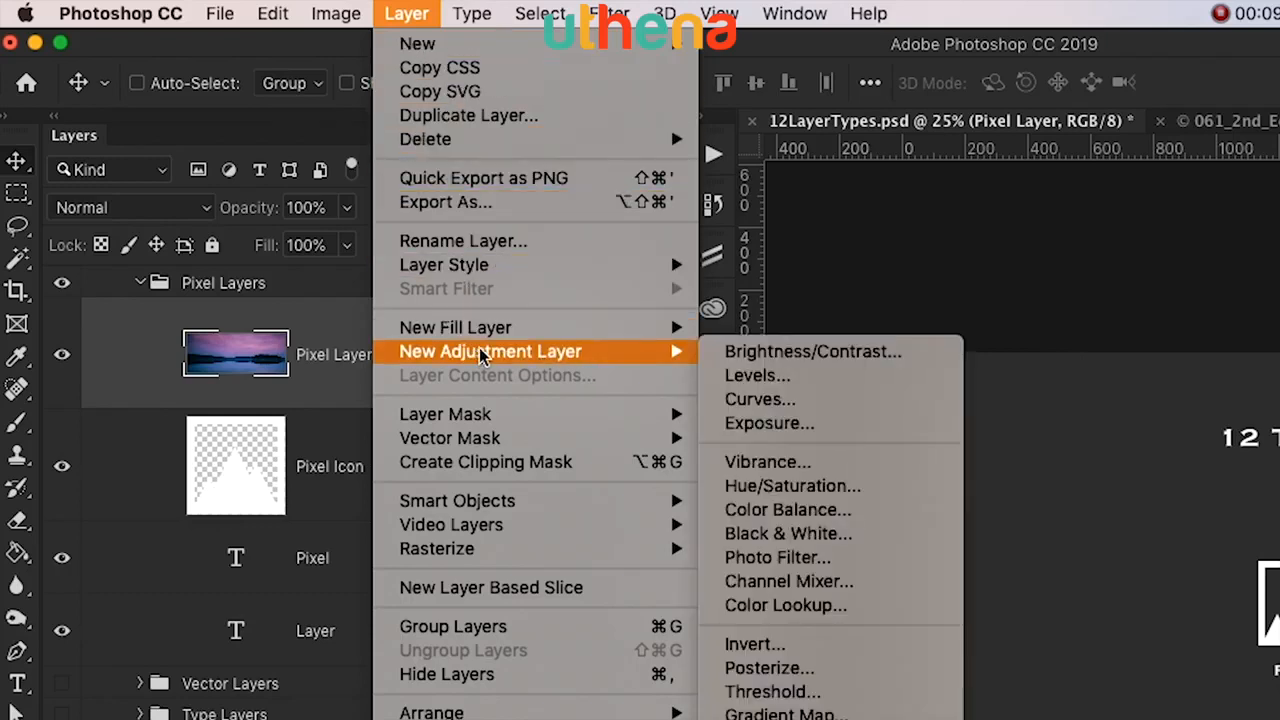
{"action": "left_click", "coordinate": [779, 540]}
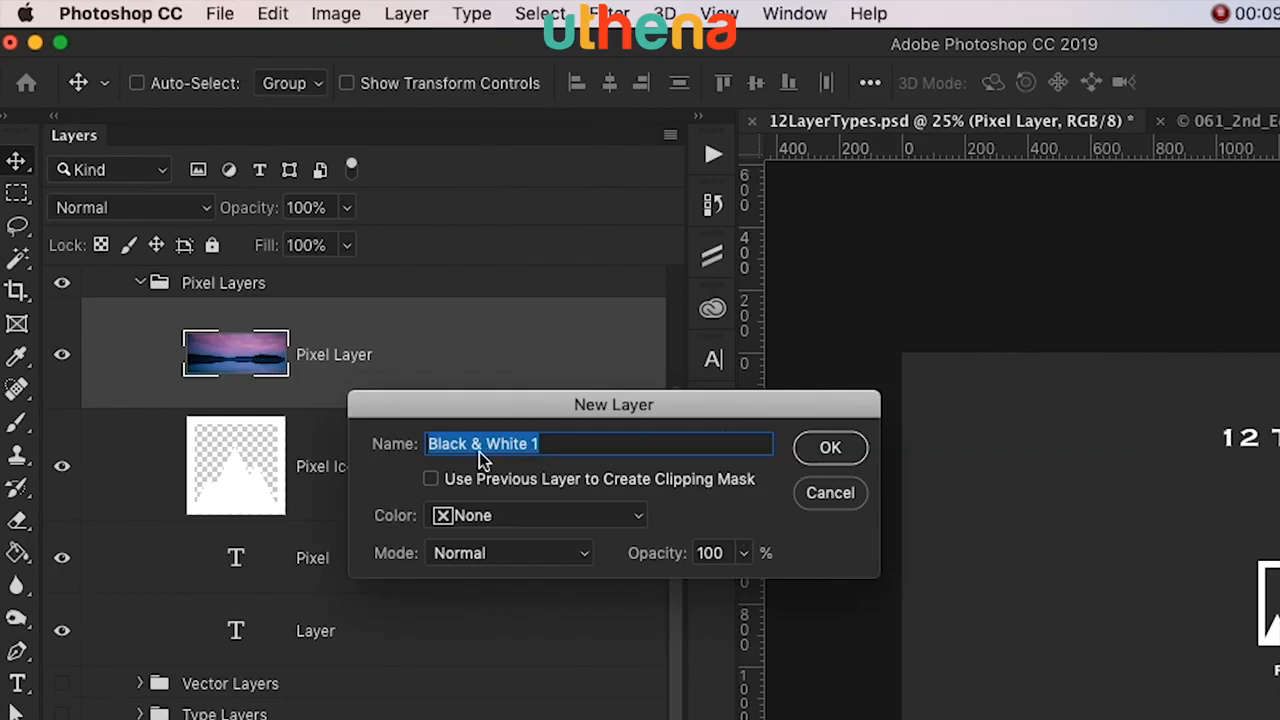
{"action": "left_click", "coordinate": [820, 458]}
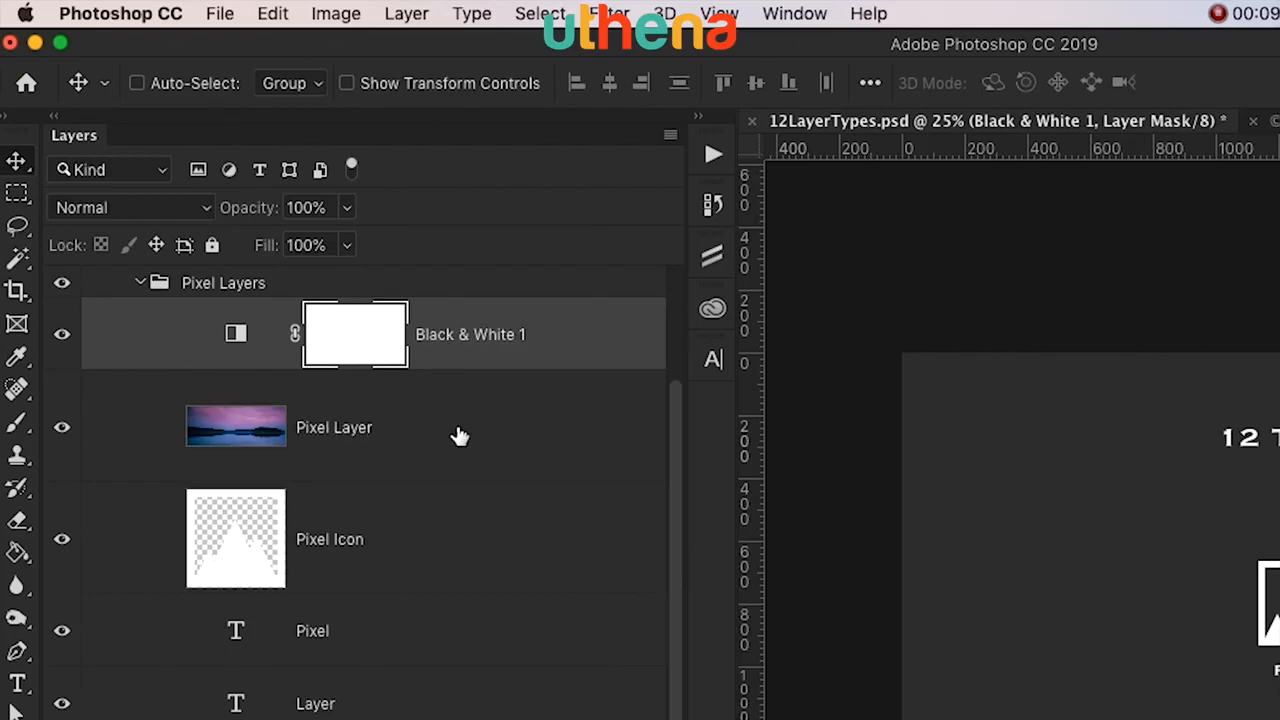
{"action": "double_click", "coordinate": [236, 334]}
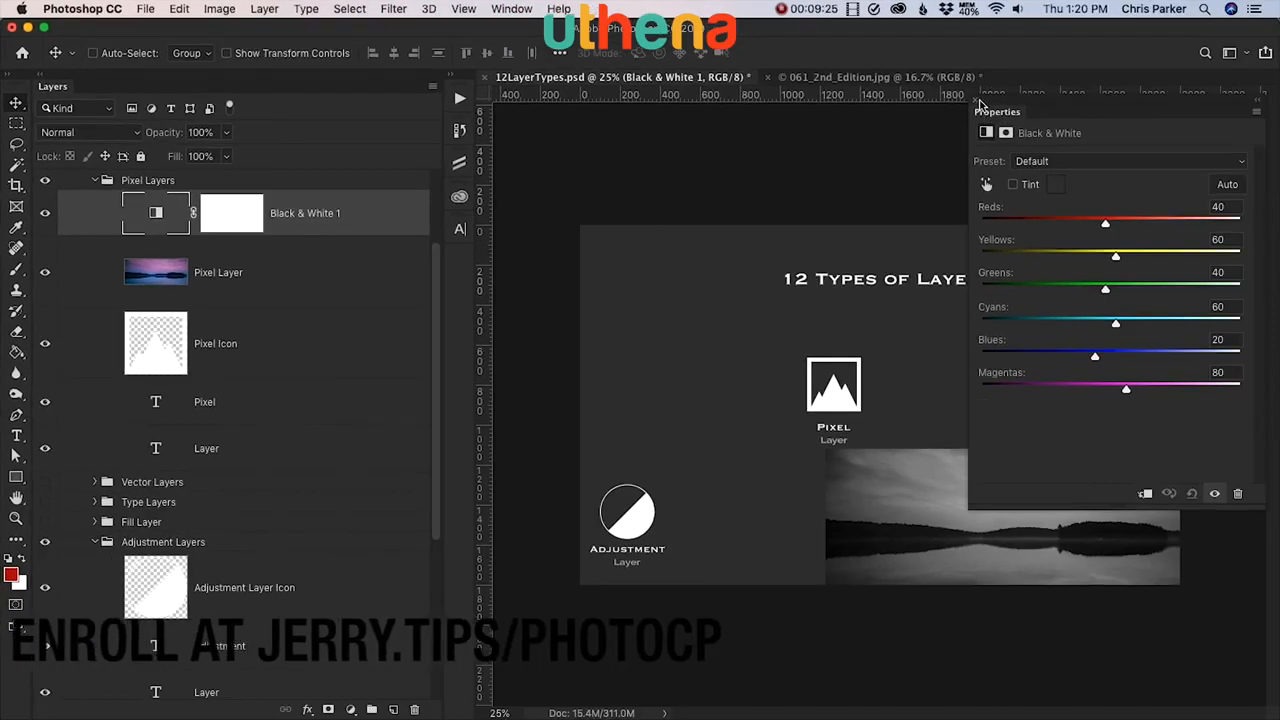
{"action": "left_click", "coordinate": [1230, 127]}
Step: Toggle the Black & White 1 layer's visibility to compare the image with and without it, and delete the layer
{"action": "left_click", "coordinate": [45, 216]}
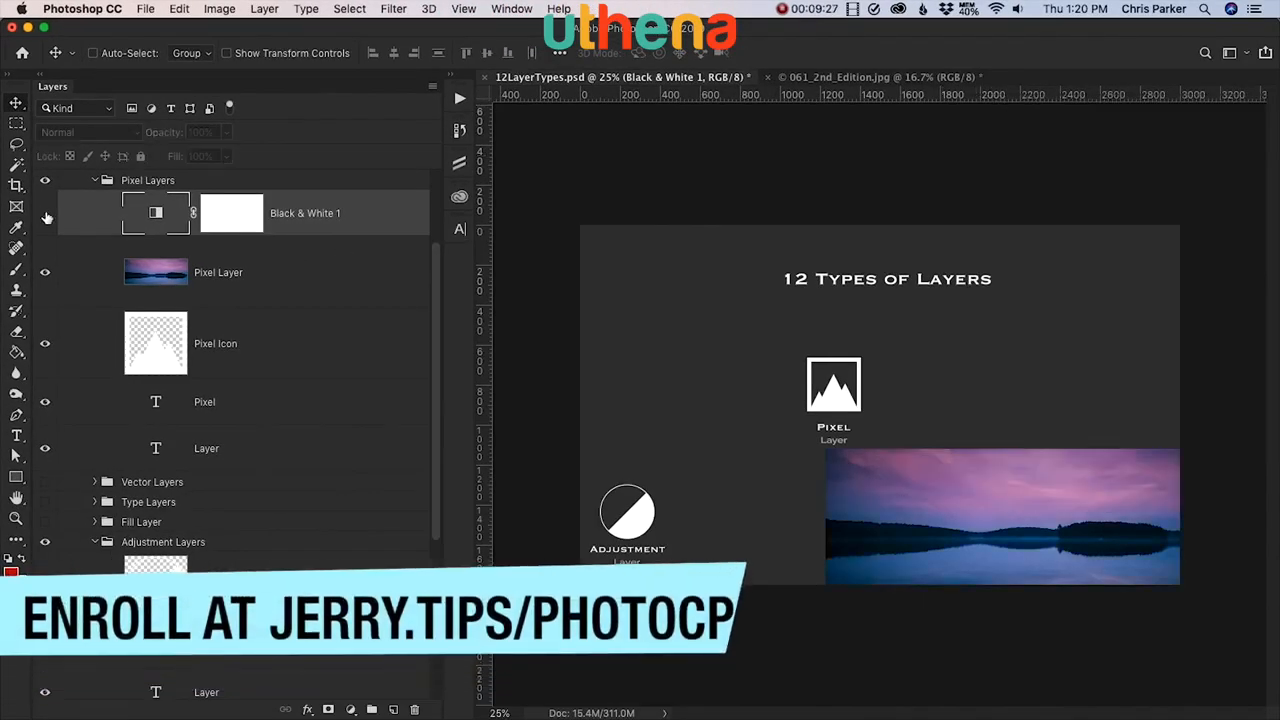
{"action": "left_click", "coordinate": [45, 215]}
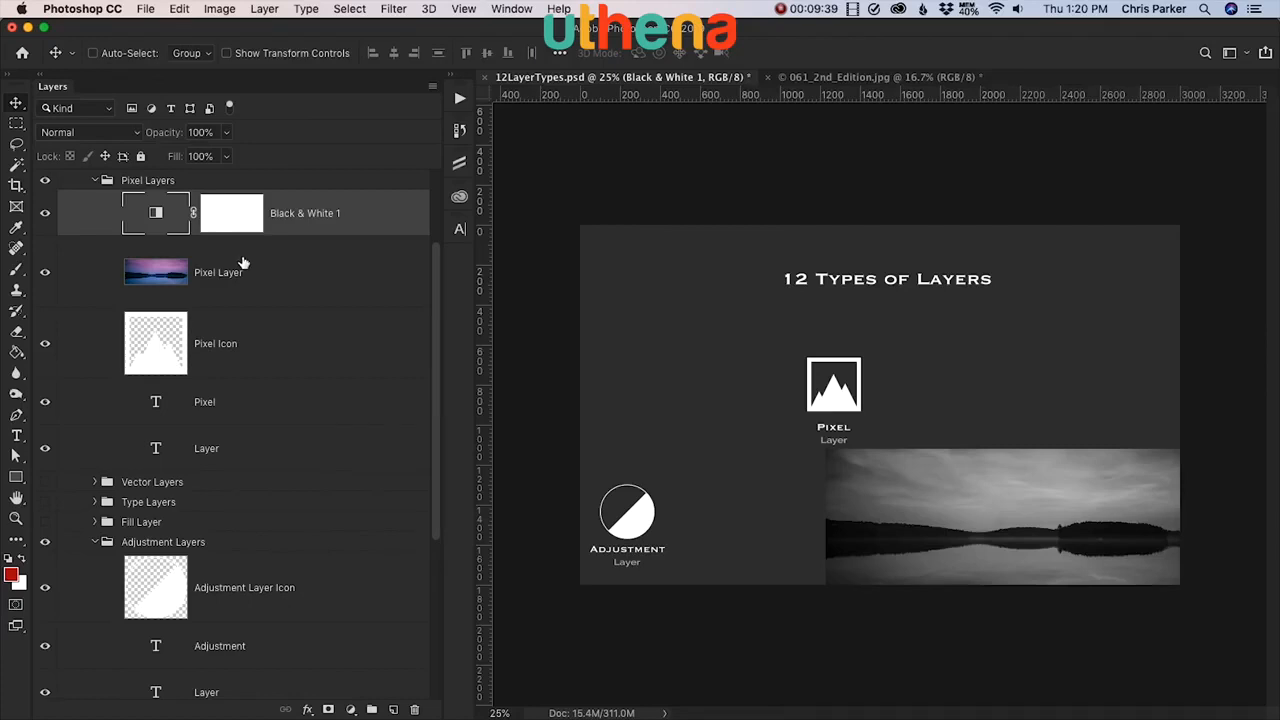
{"action": "left_click", "coordinate": [45, 213]}
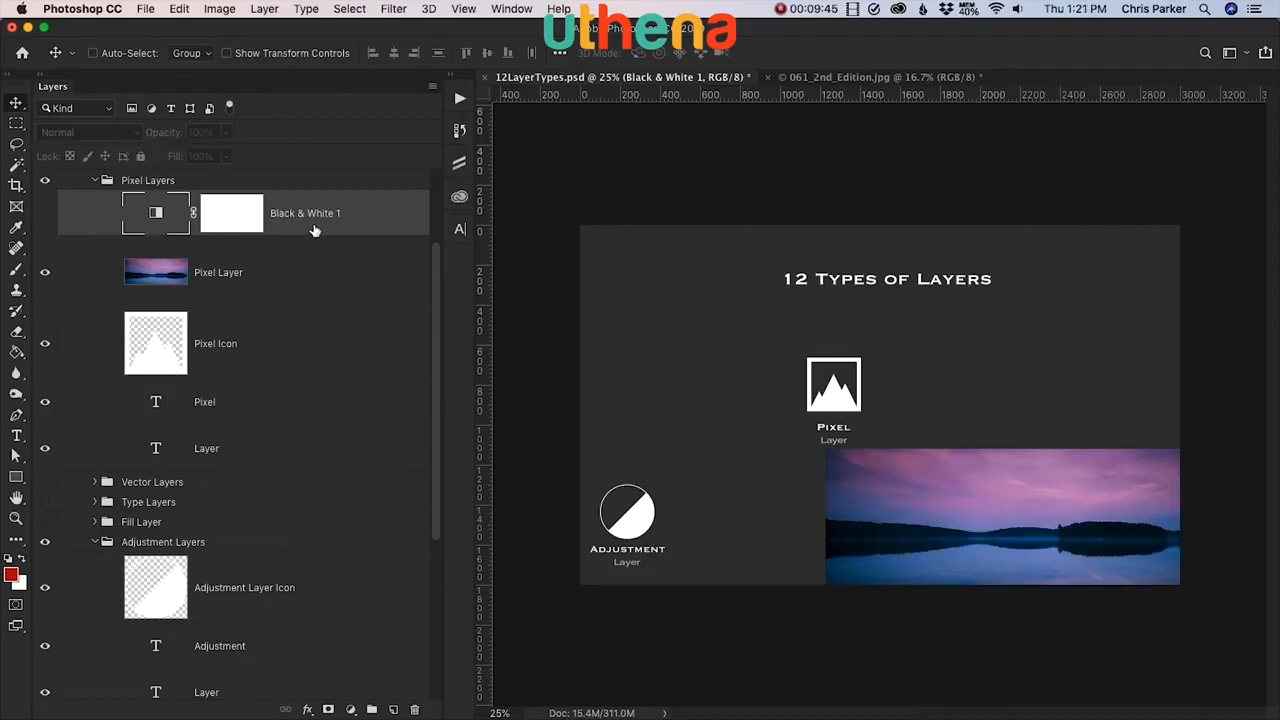
{"action": "left_click", "coordinate": [44, 215]}
{"action": "left_click_drag", "start_coordinate": [143, 222], "coordinate": [416, 710]}
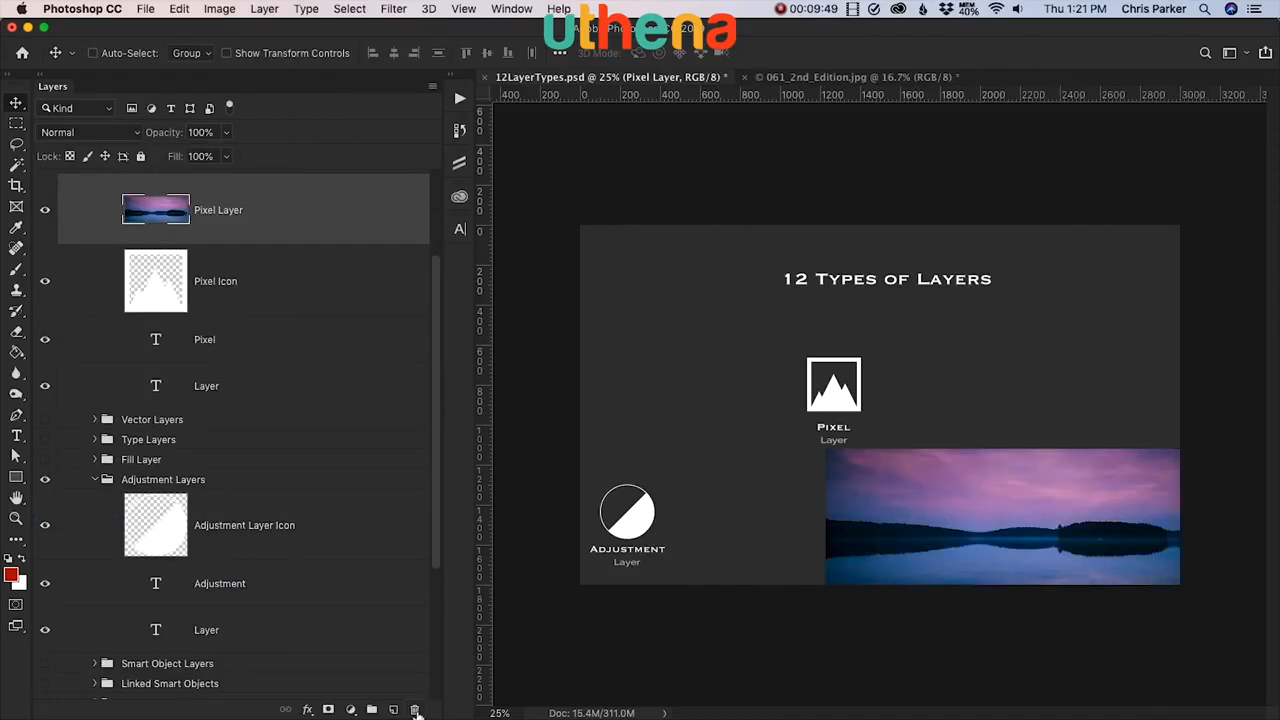
Step: Collapse the Pixel Layers and Adjustment Layers groups and hide the Pixel Layers group
{"action": "scroll", "coordinate": [275, 241], "scroll_direction": "up", "scroll_amount": 1}
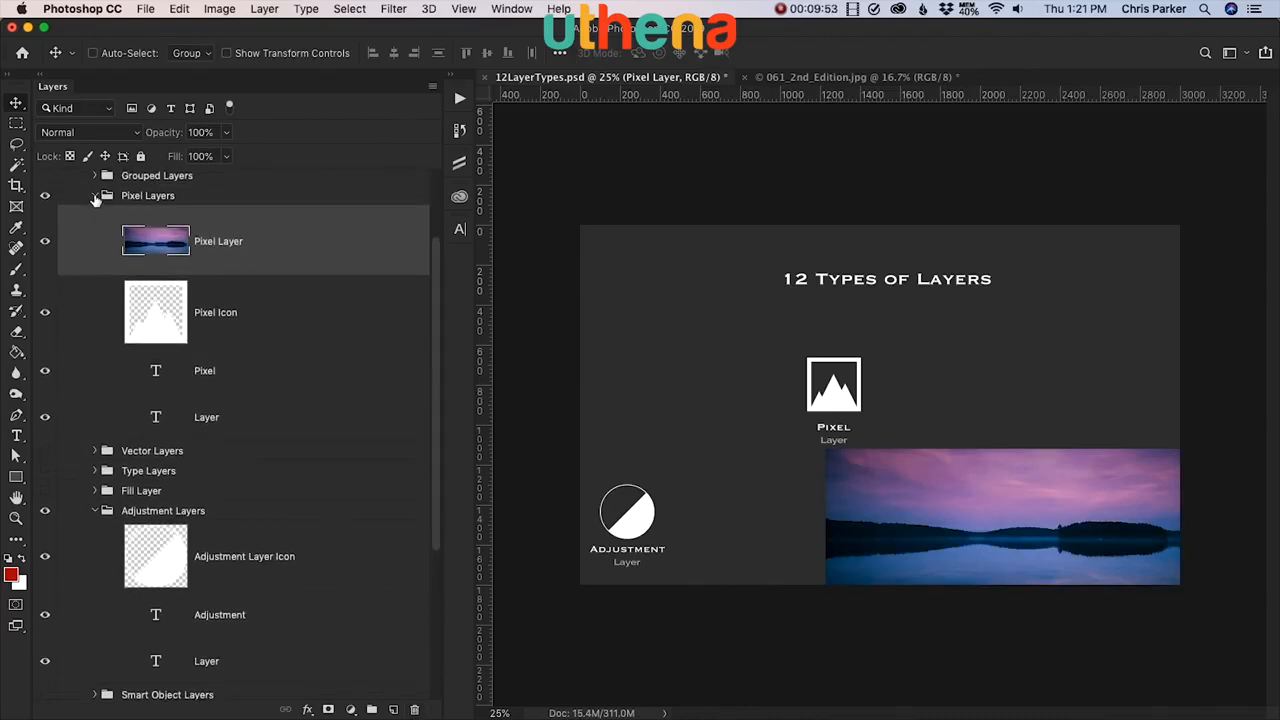
{"action": "left_click", "coordinate": [95, 196]}
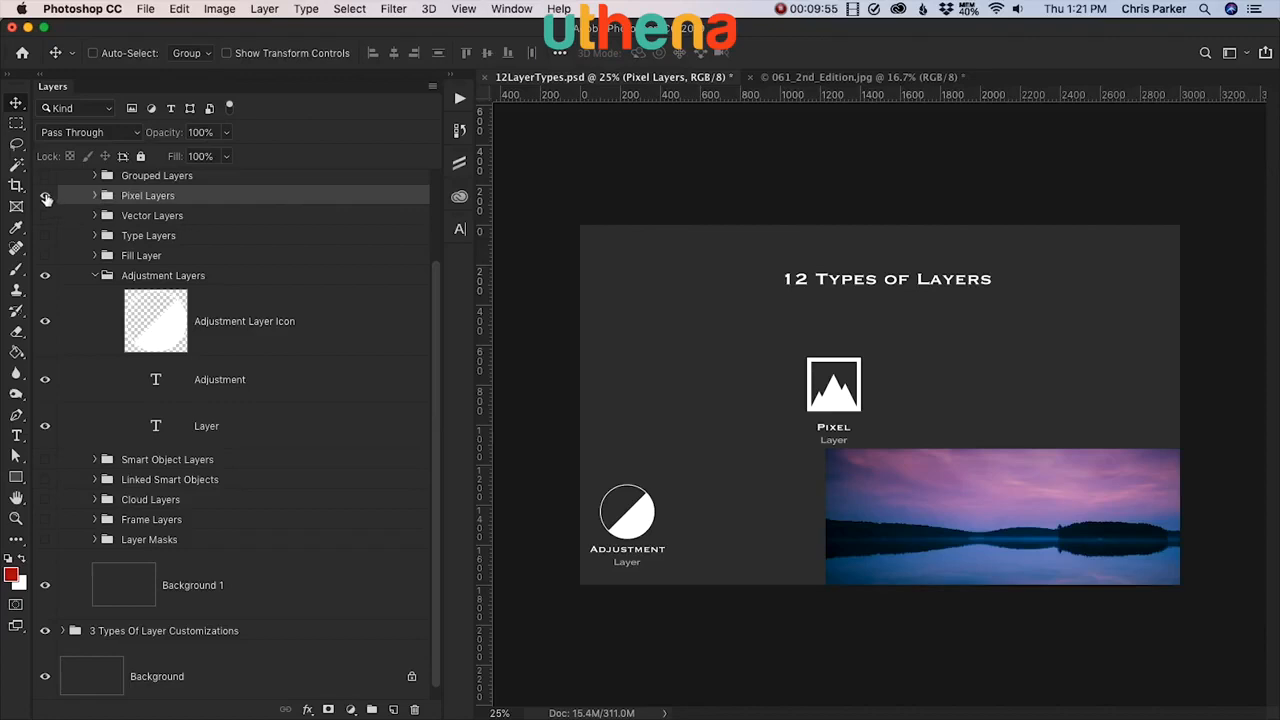
{"action": "left_click", "coordinate": [95, 276]}
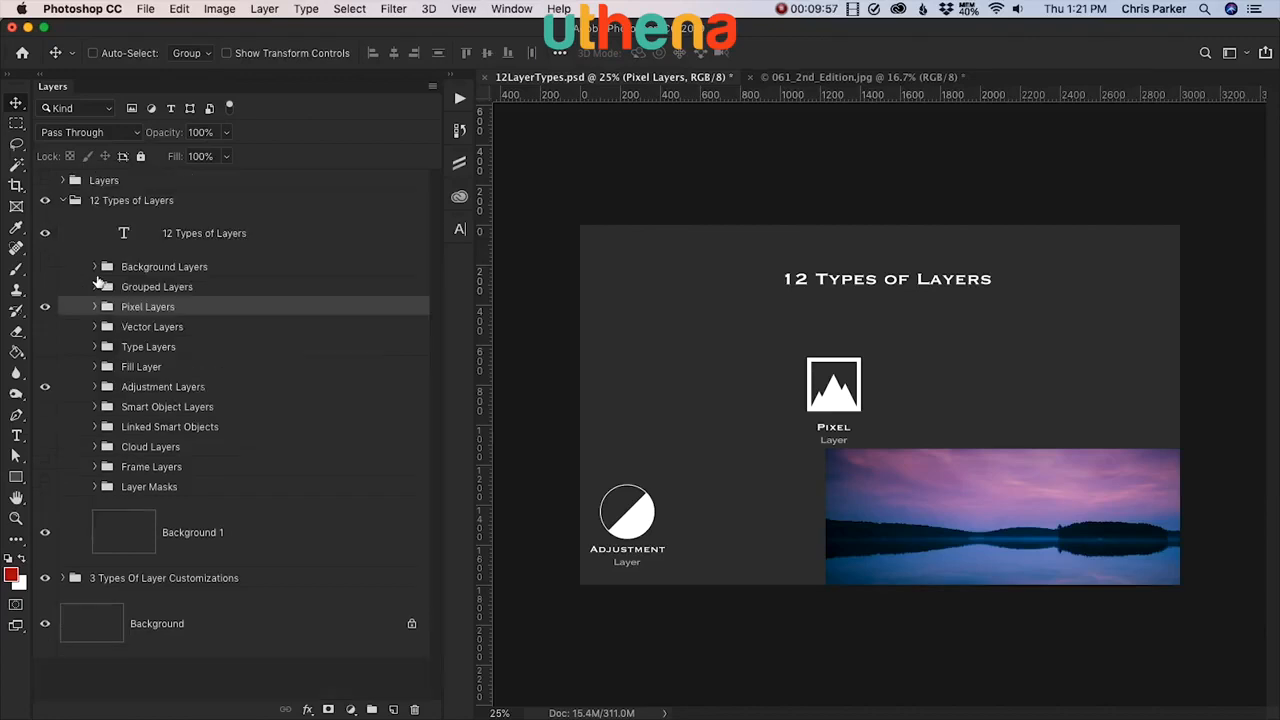
{"action": "left_click", "coordinate": [45, 307]}
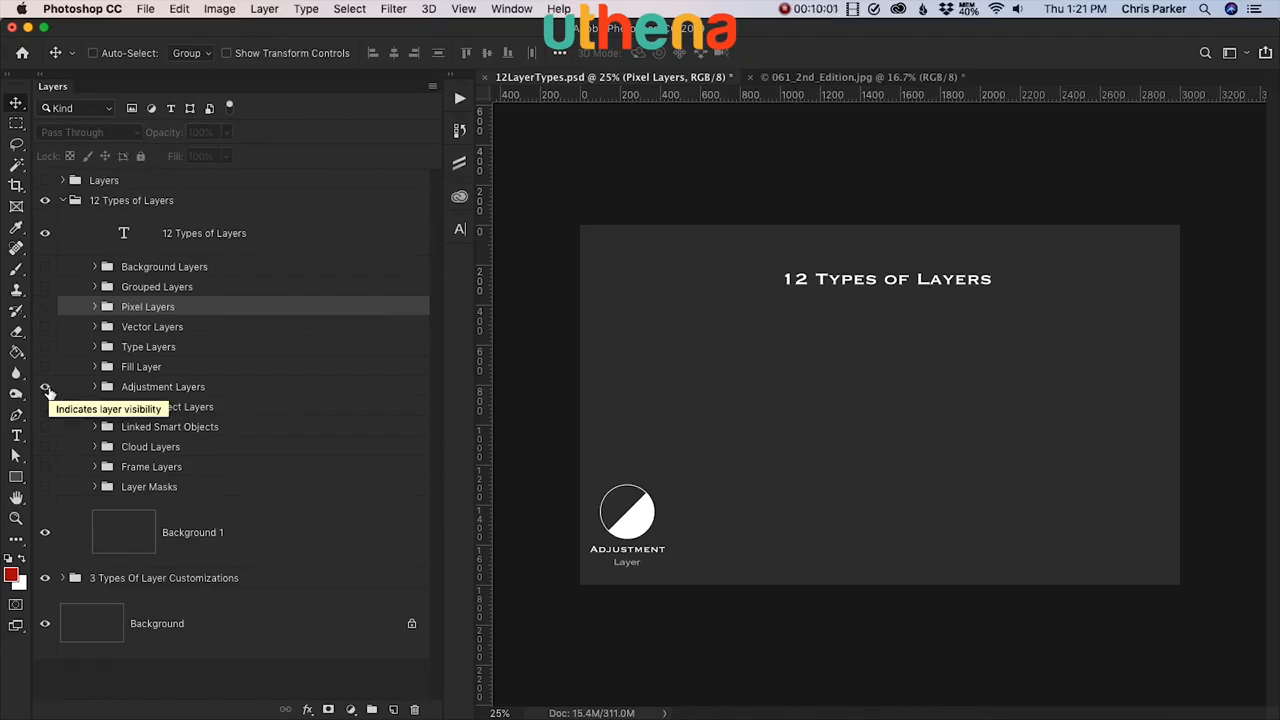
Step: Look up where new adjustment layers are created without adding one
{"action": "left_click", "coordinate": [264, 9]}
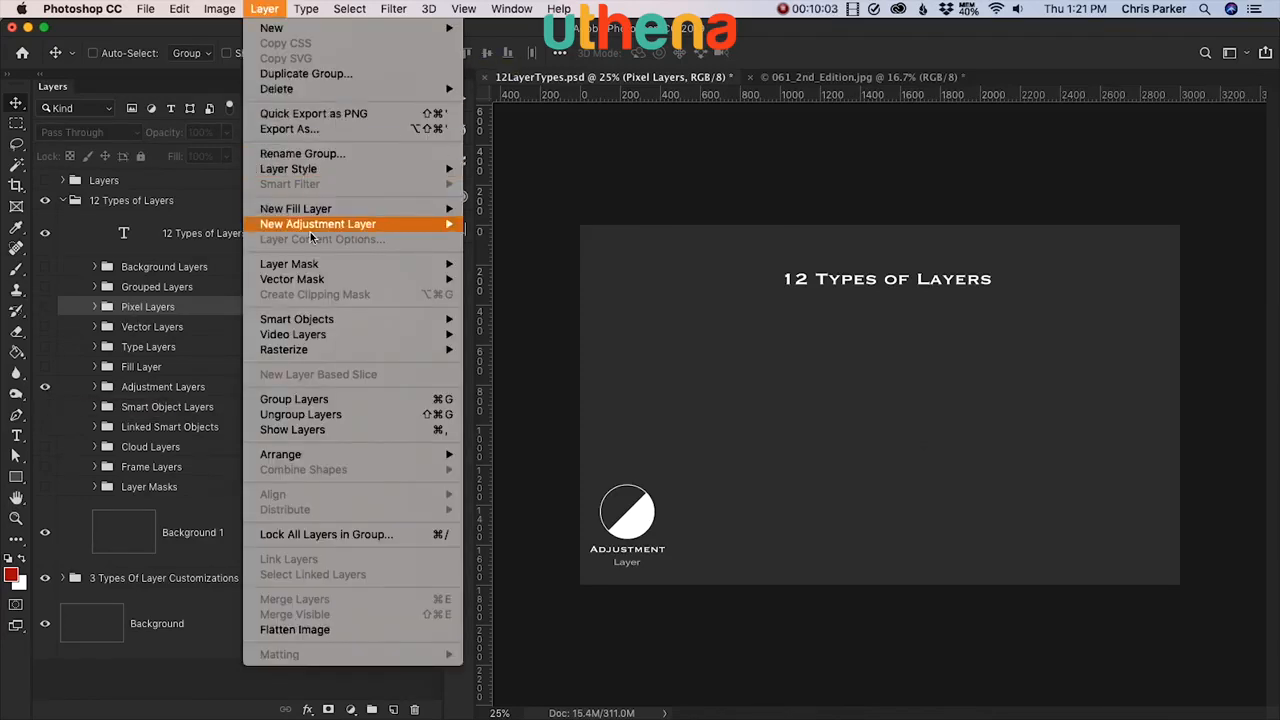
{"action": "mouse_move", "coordinate": [350, 232]}
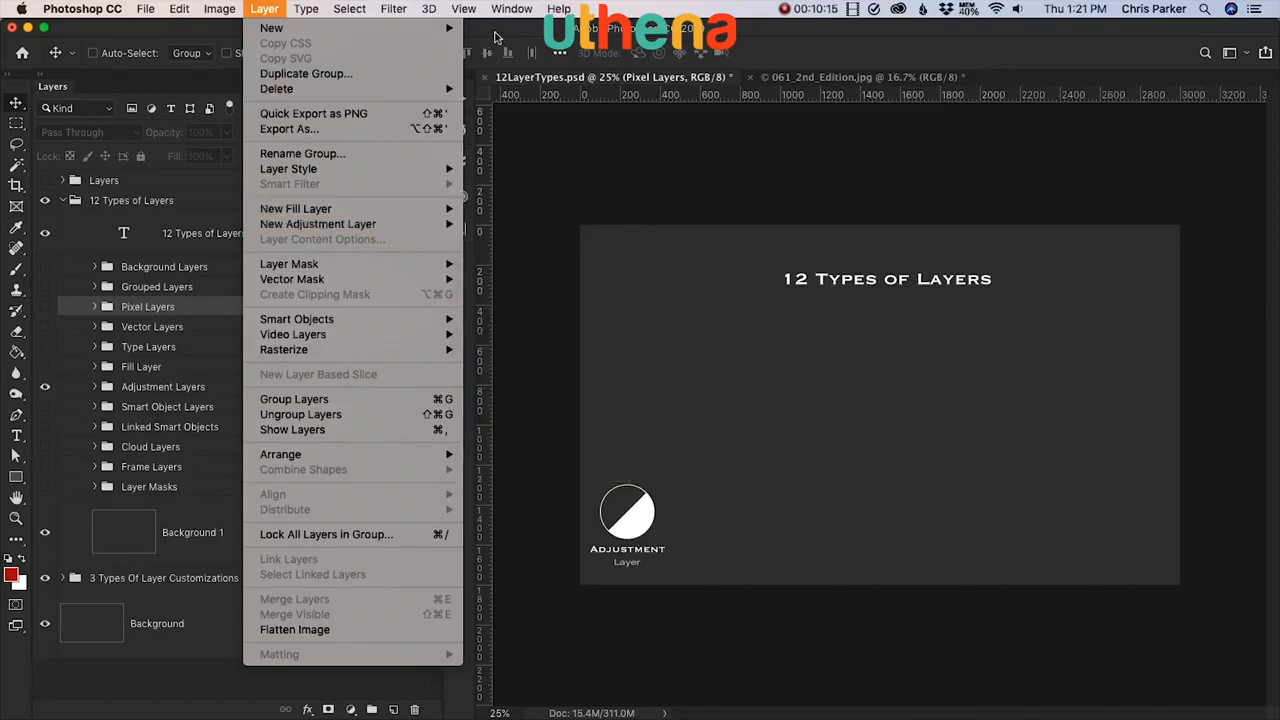
{"action": "left_click", "coordinate": [496, 37]}
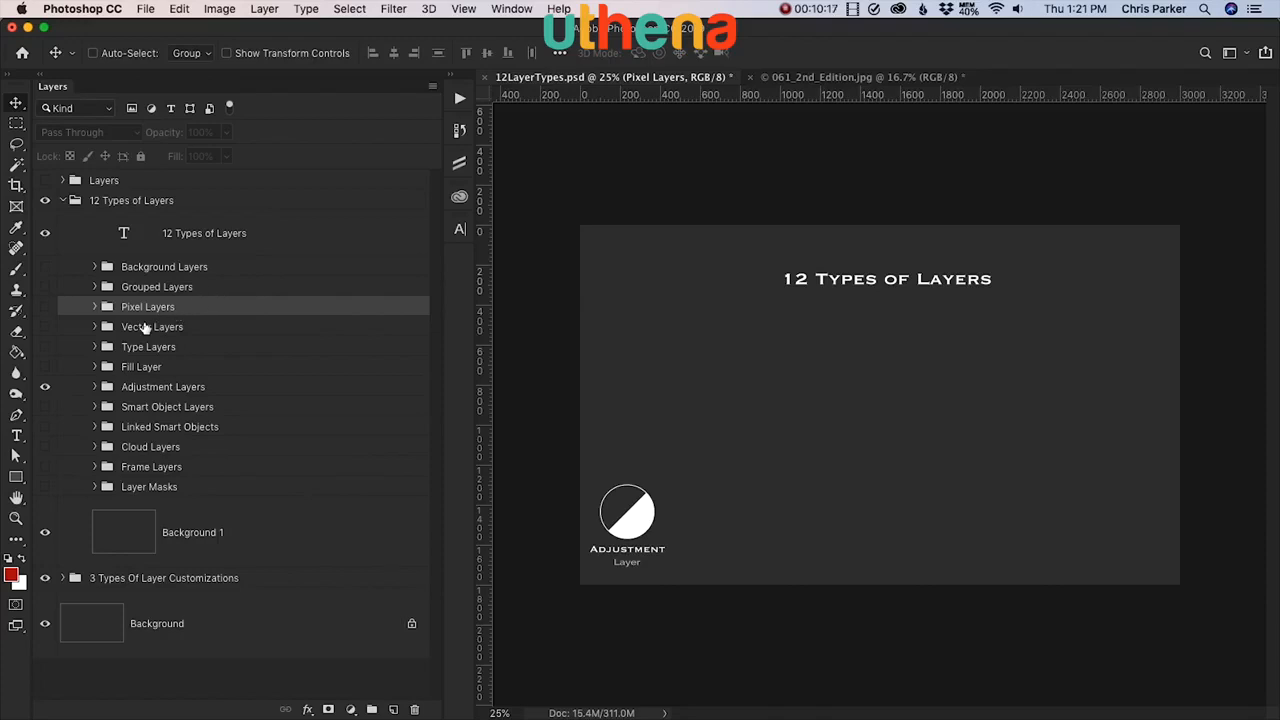
Step: Hide the Adjustment Layers group, and show and expand the Smart Object Layers group
{"action": "left_click", "coordinate": [129, 395]}
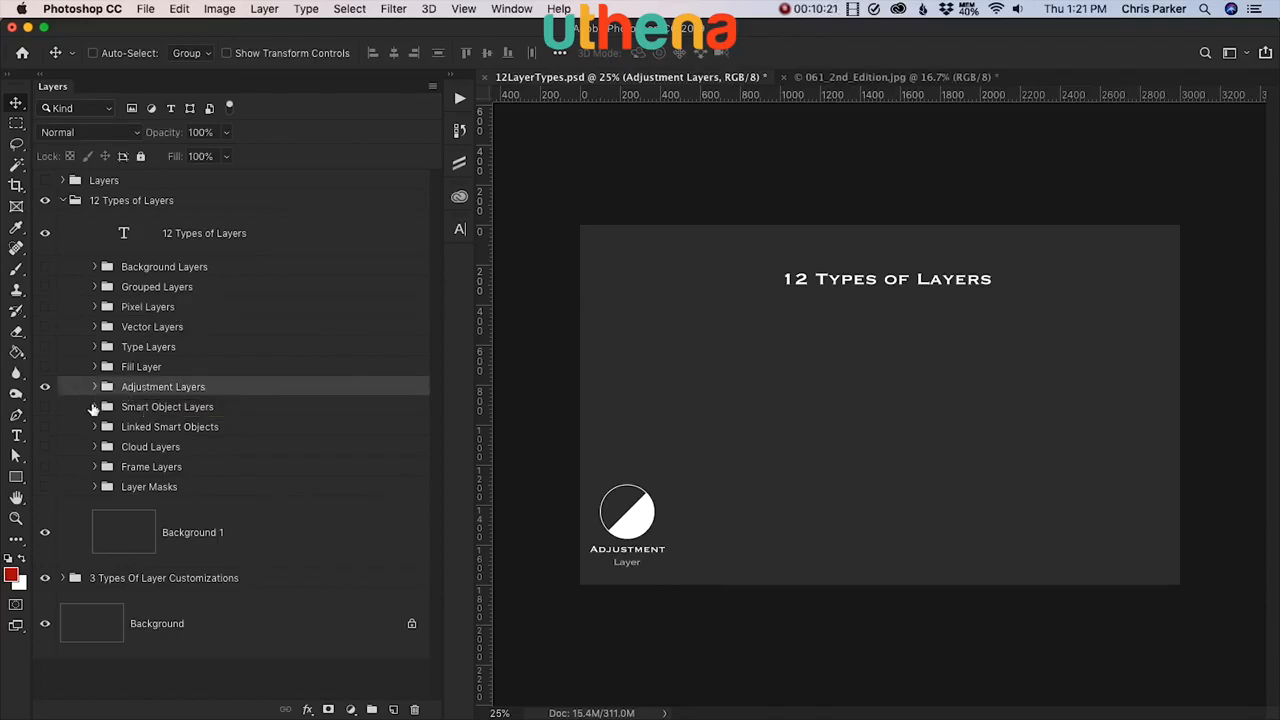
{"action": "left_click", "coordinate": [94, 407]}
{"action": "left_click", "coordinate": [94, 407]}
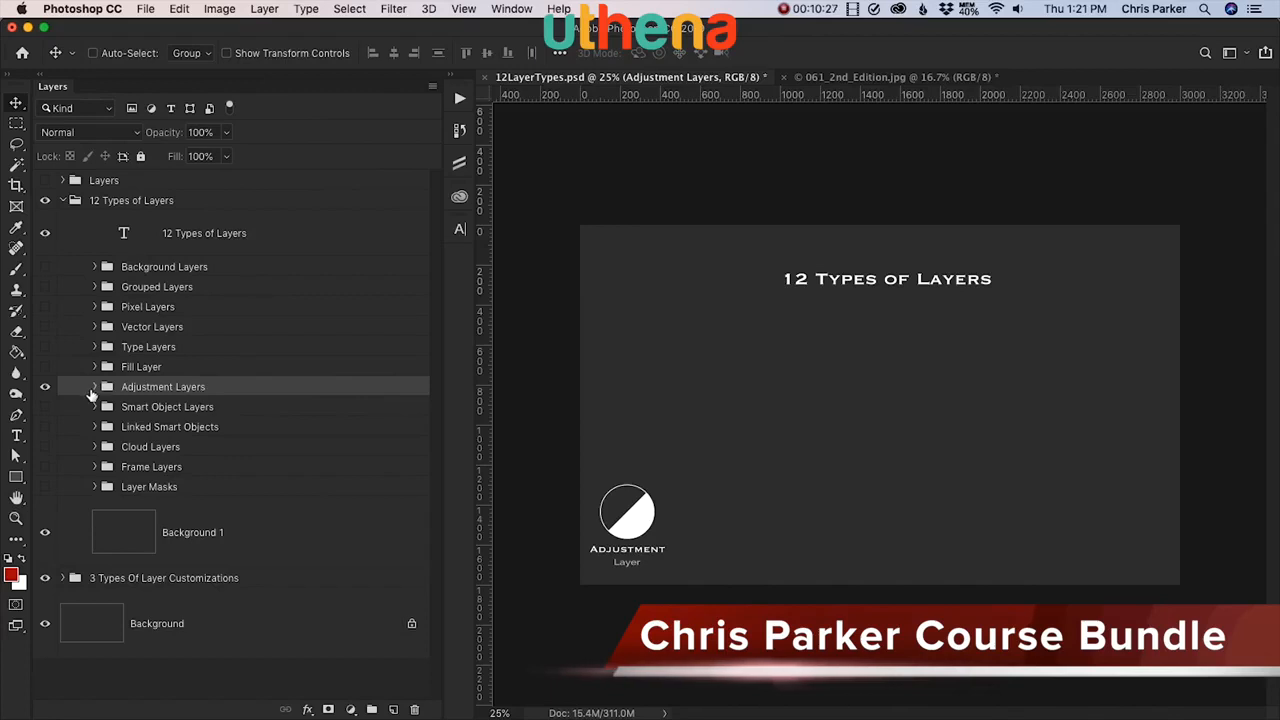
{"action": "left_click", "coordinate": [45, 390]}
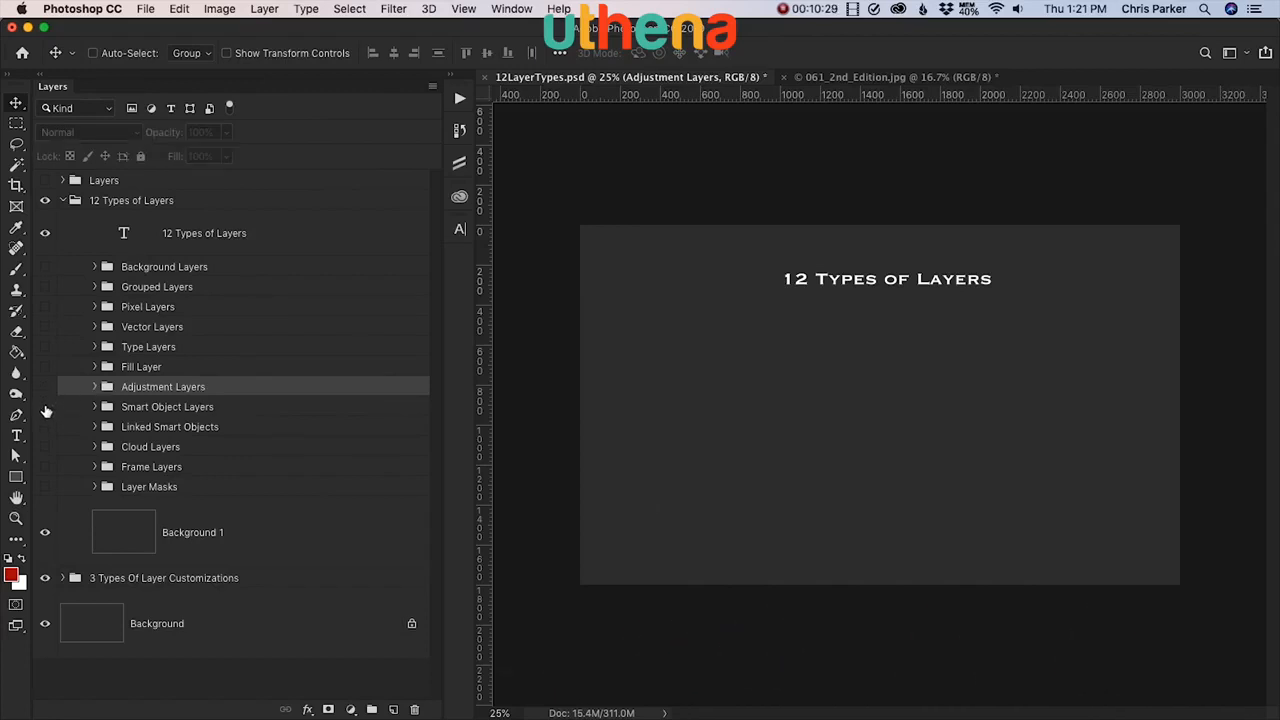
{"action": "left_click", "coordinate": [45, 408]}
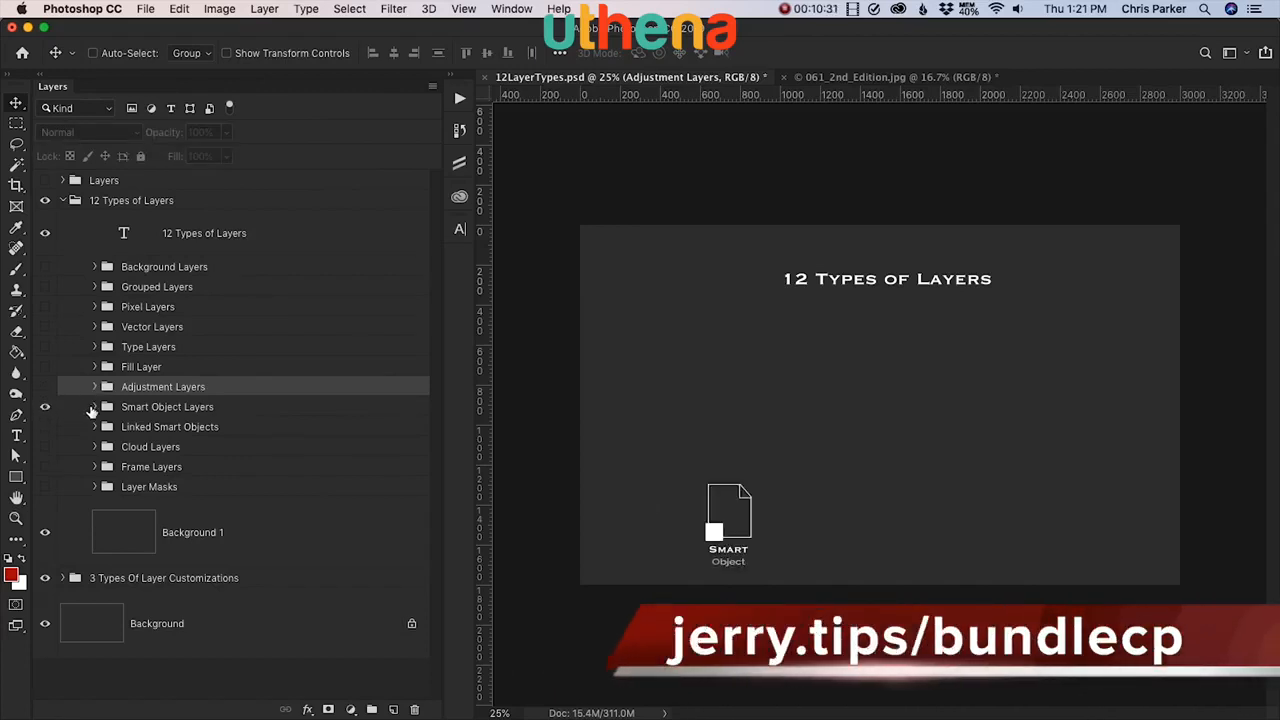
{"action": "left_click", "coordinate": [93, 407]}
{"action": "scroll", "coordinate": [104, 425], "scroll_direction": "down", "scroll_amount": 2}
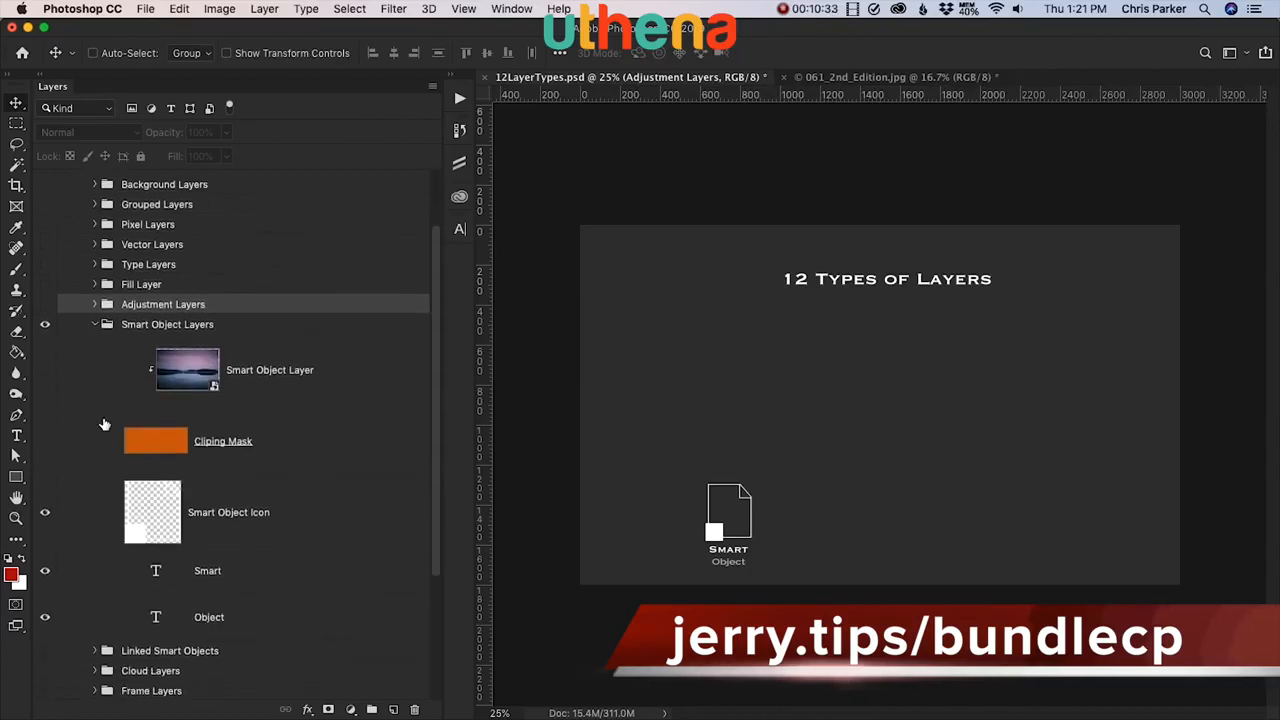
{"action": "scroll", "coordinate": [104, 425], "scroll_direction": "down", "scroll_amount": 2}
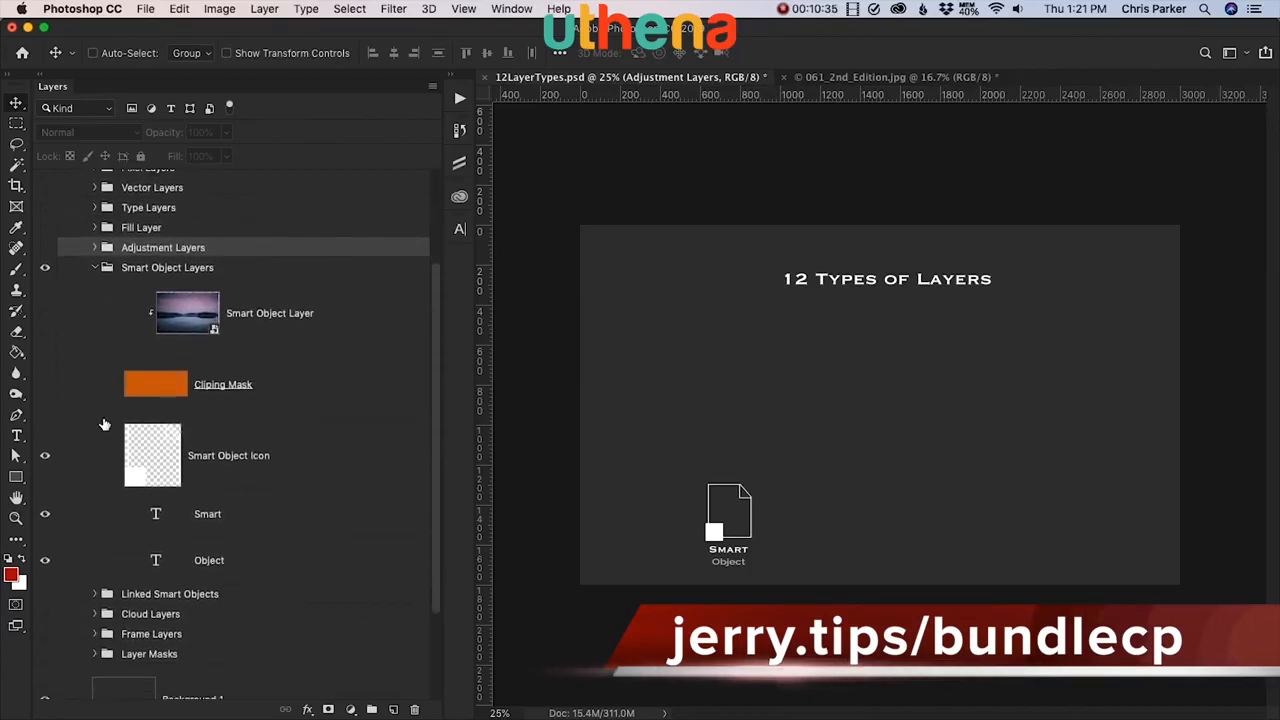
Step: Select the Smart Object Layer and show it together with its Cliping Mask layer
{"action": "left_click", "coordinate": [216, 332]}
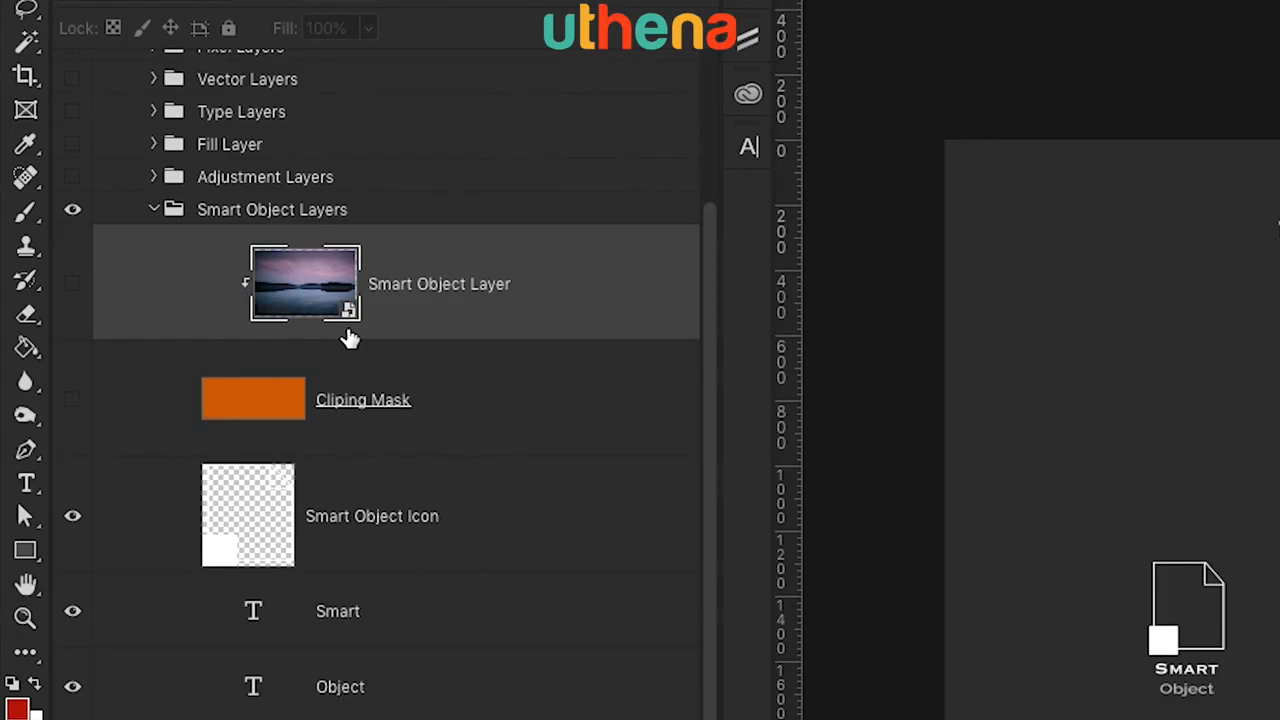
{"action": "left_click", "coordinate": [72, 290]}
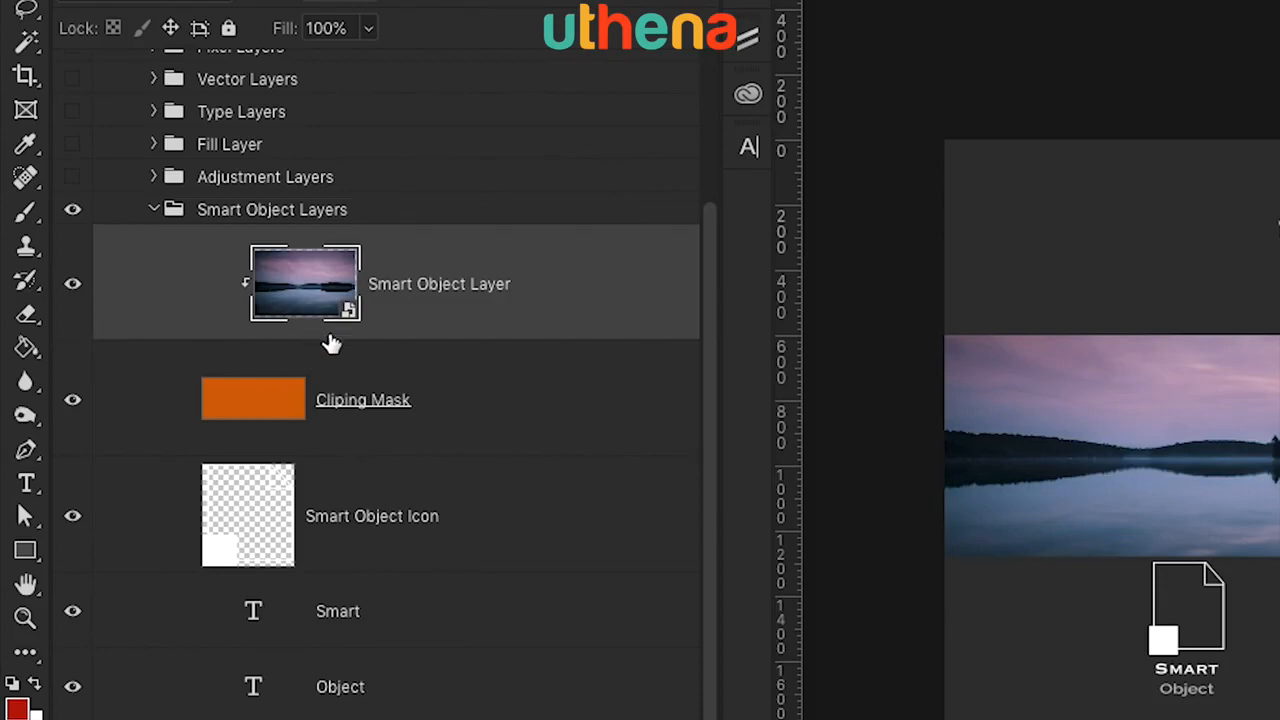
{"action": "left_click", "coordinate": [76, 402]}
{"action": "left_click", "coordinate": [75, 401]}
Step: Open the Smart Object Layer's contents as smartobject.psd and close the 061_2nd_Edition.jpg document
{"action": "double_click", "coordinate": [349, 311]}
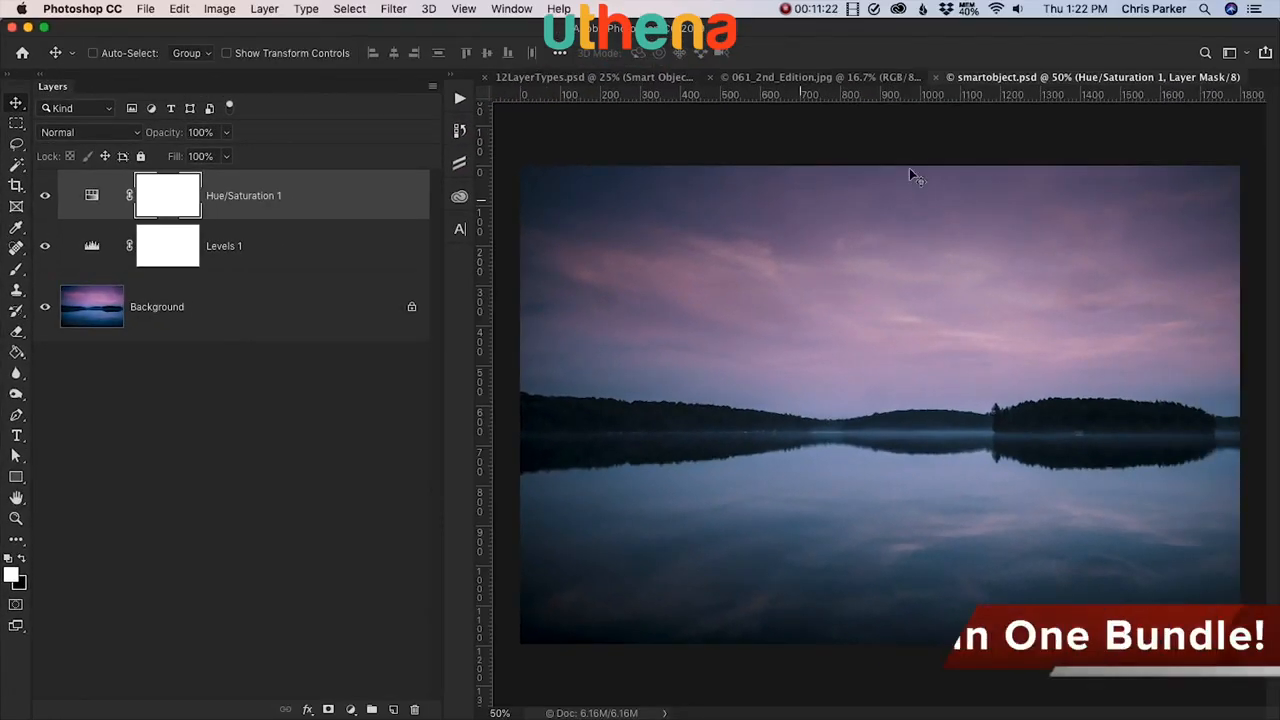
{"action": "left_click", "coordinate": [908, 79]}
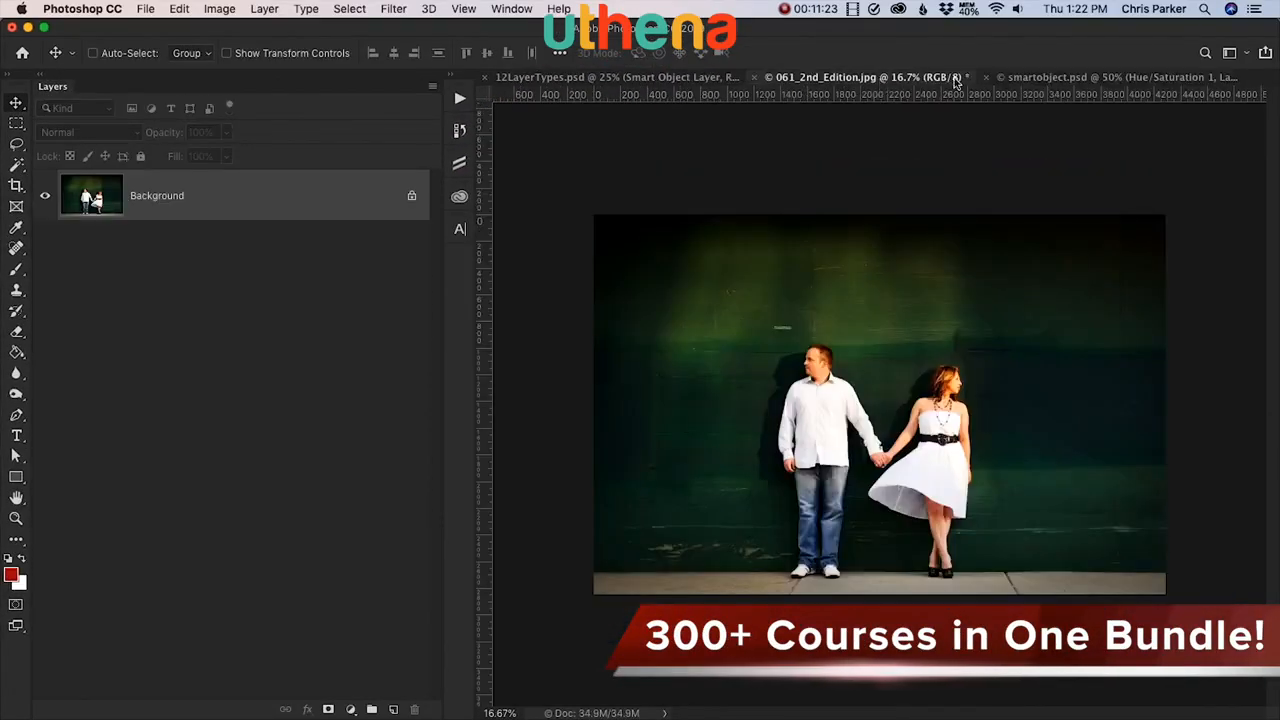
{"action": "left_click", "coordinate": [754, 78]}
{"action": "left_click", "coordinate": [585, 262]}
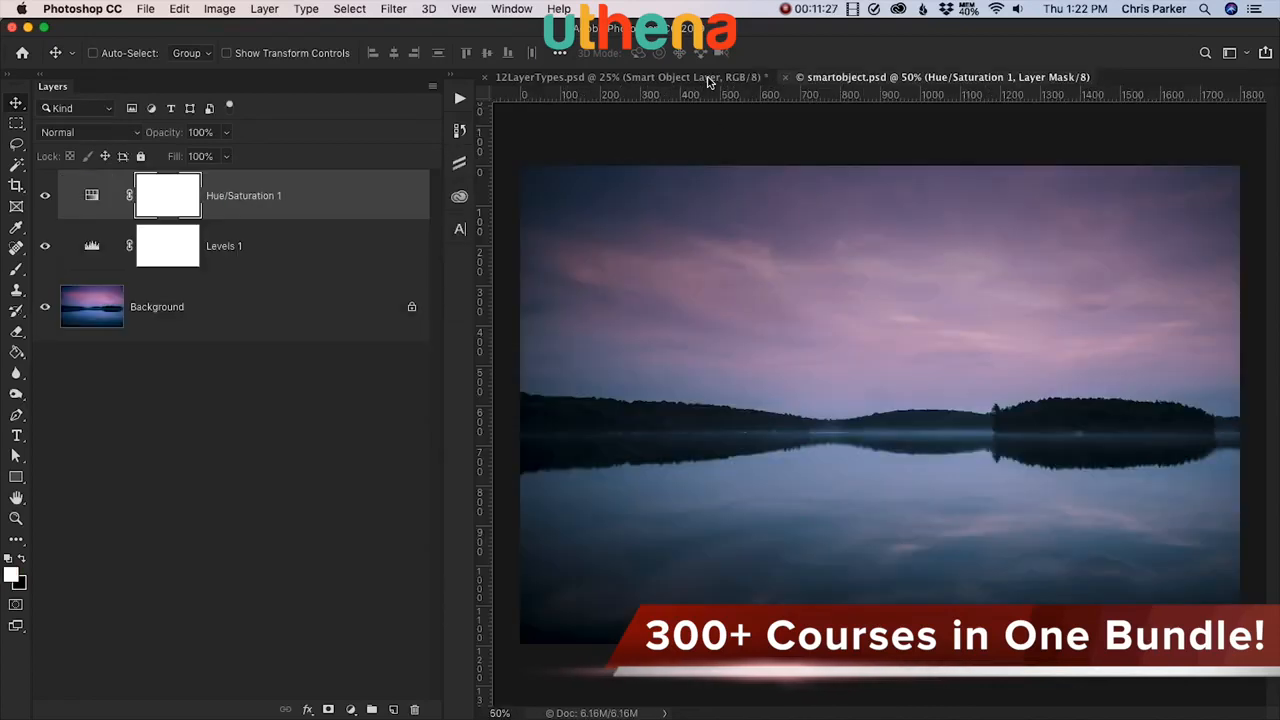
Step: Examine the Hue/Saturation 1 and Levels 1 adjustment layers inside smartobject.psd
{"action": "left_click", "coordinate": [712, 78]}
{"action": "left_click", "coordinate": [866, 77]}
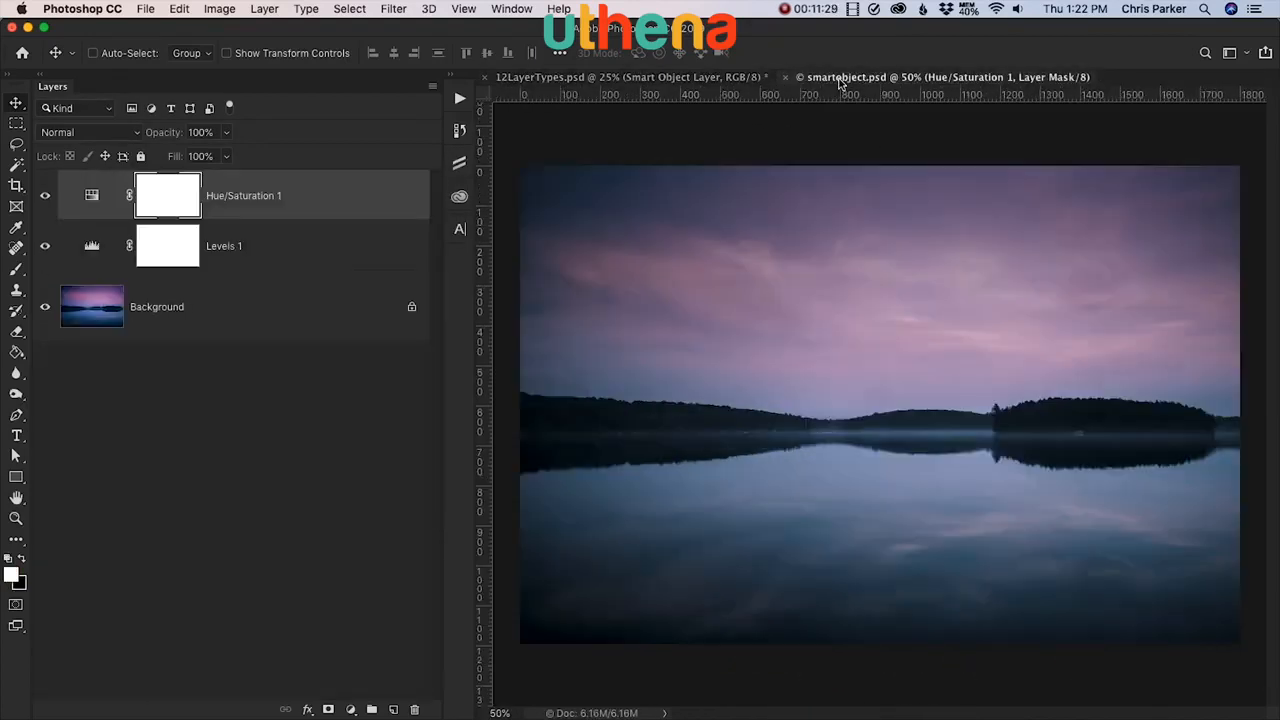
{"action": "left_click", "coordinate": [309, 252]}
{"action": "left_click", "coordinate": [318, 209]}
{"action": "left_click", "coordinate": [313, 245]}
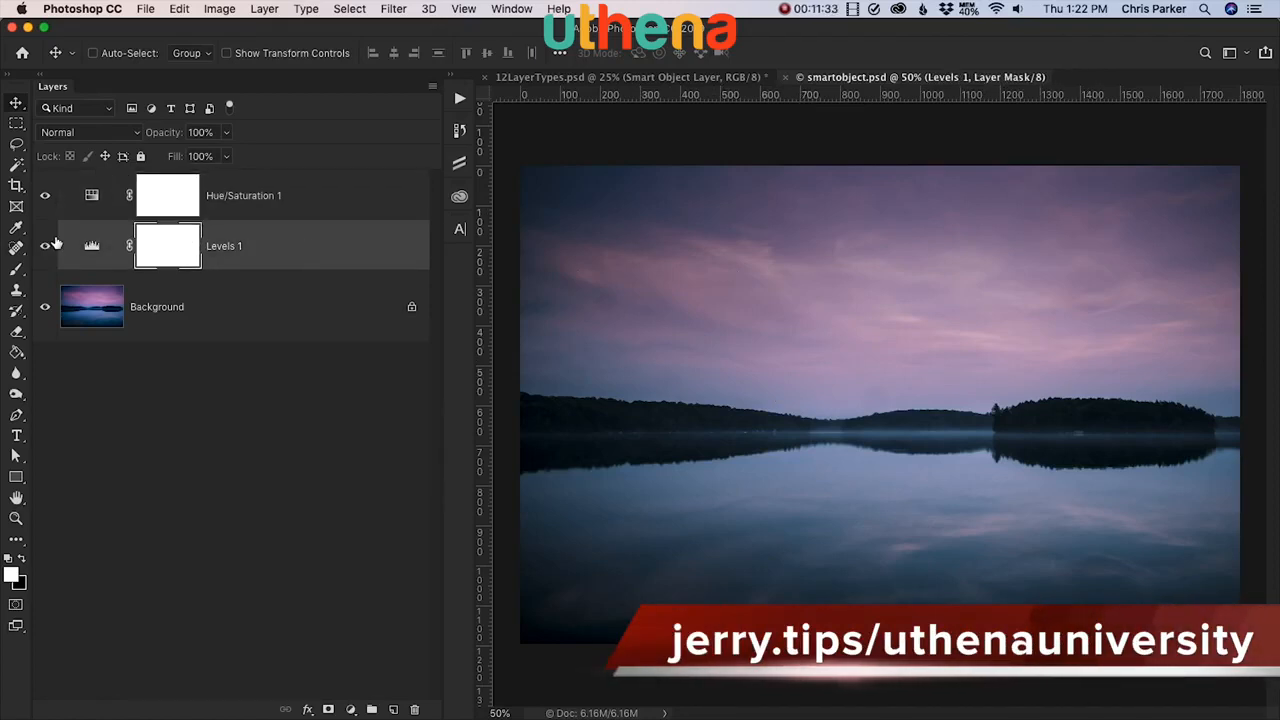
Step: Compare the image with and without its adjustments, leave Levels 1 and Hue/Saturation 1 hidden, and save and close smartobject.psd
{"action": "left_click", "coordinate": [46, 246]}
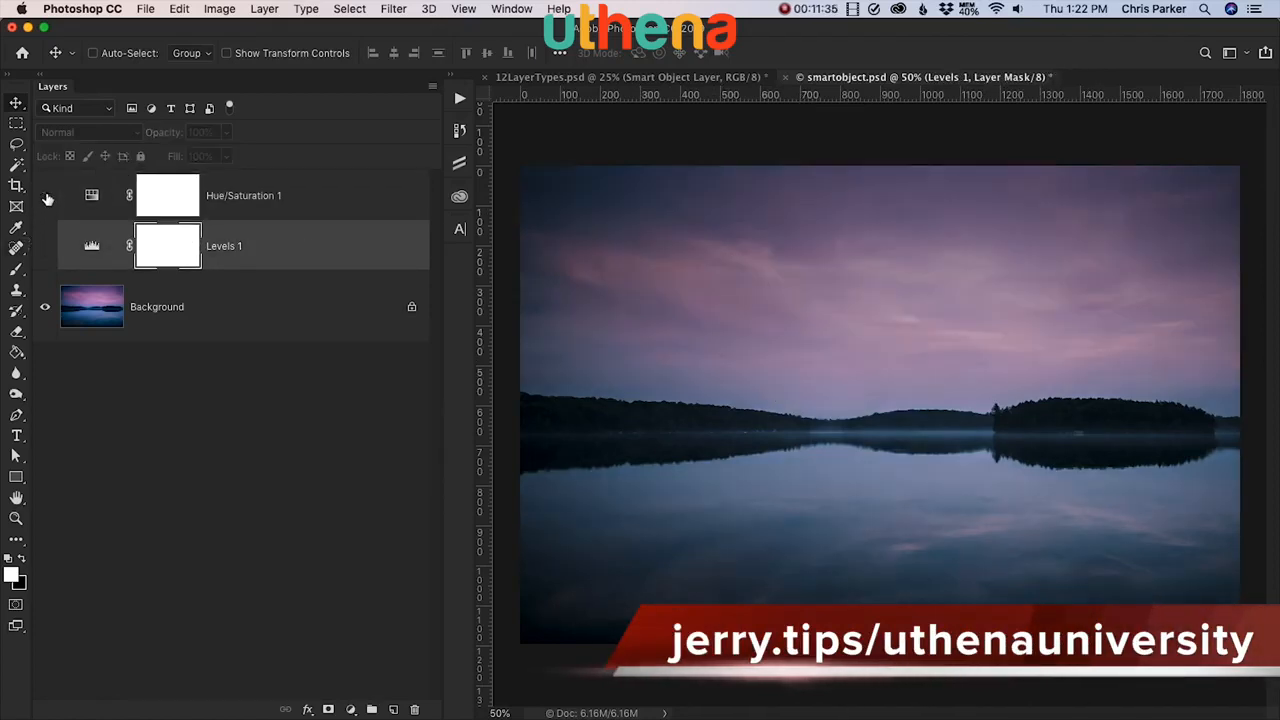
{"action": "left_click", "coordinate": [45, 195]}
{"action": "left_click", "coordinate": [45, 245]}
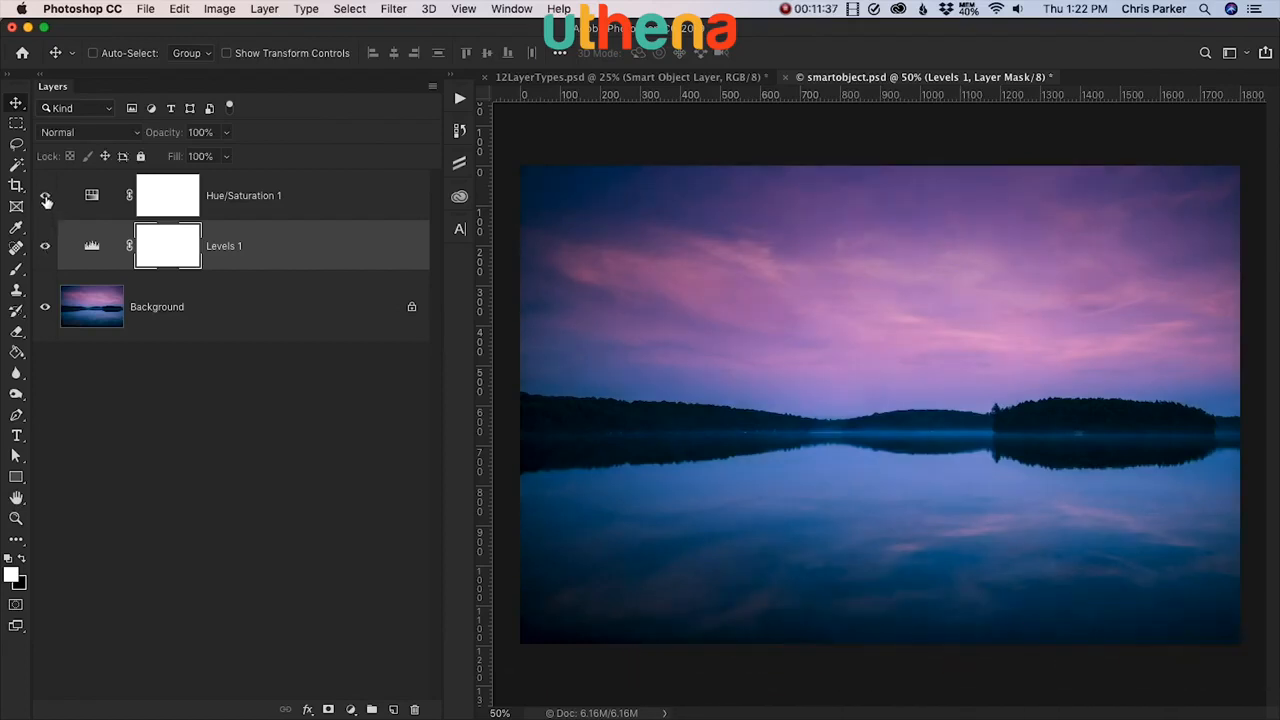
{"action": "left_click", "coordinate": [45, 195]}
{"action": "left_click", "coordinate": [45, 196]}
{"action": "left_click", "coordinate": [45, 245]}
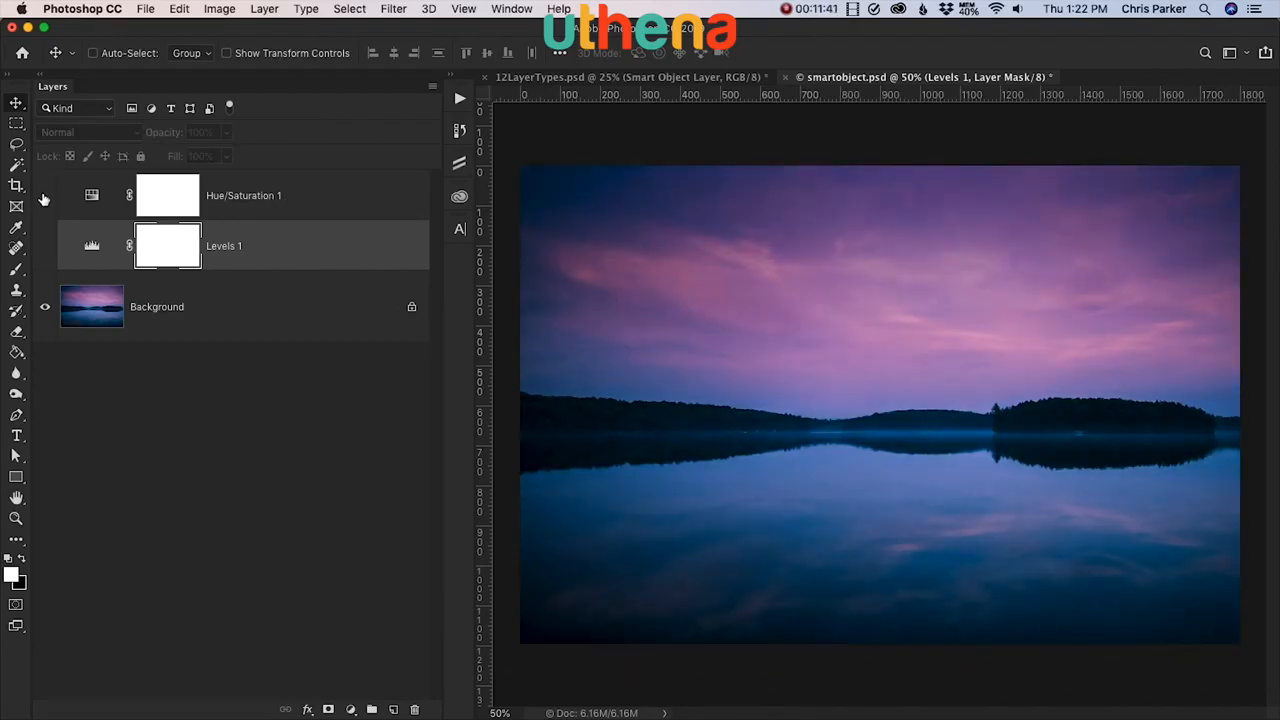
{"action": "left_click", "coordinate": [44, 196]}
{"action": "left_click", "coordinate": [44, 197]}
{"action": "left_click", "coordinate": [44, 197]}
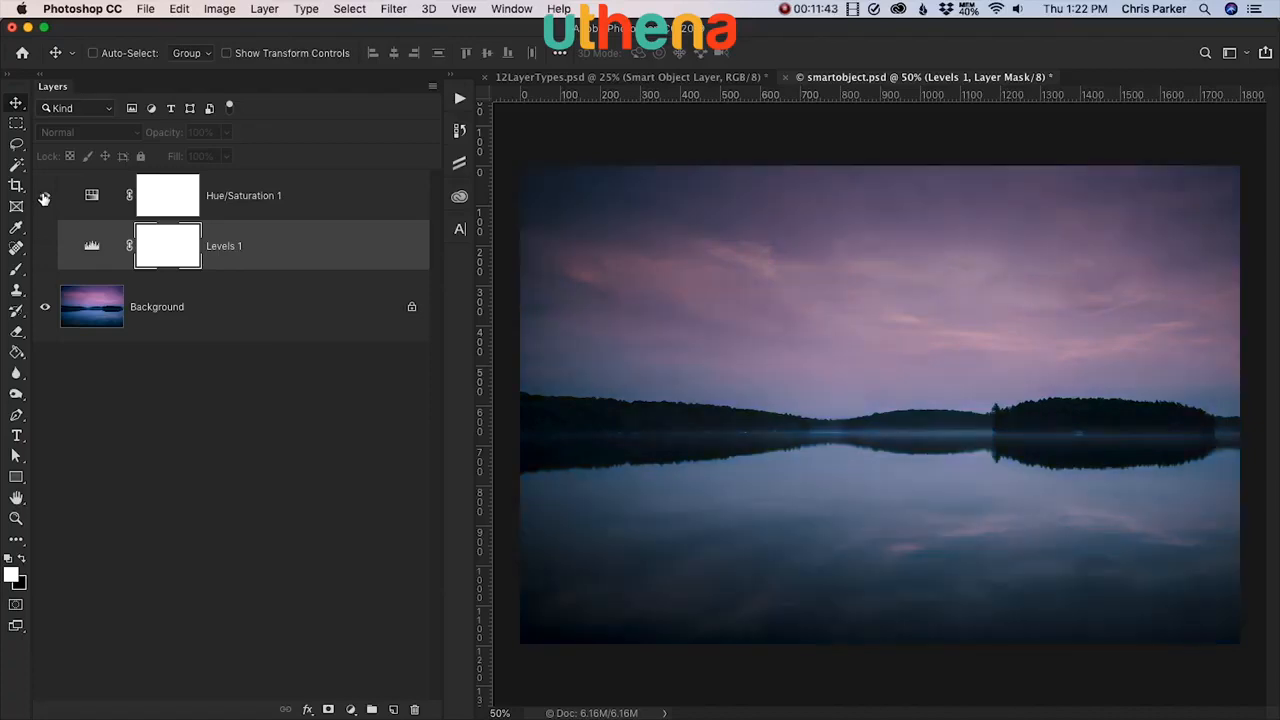
{"action": "left_click", "coordinate": [44, 197]}
{"action": "key", "text": "super"}
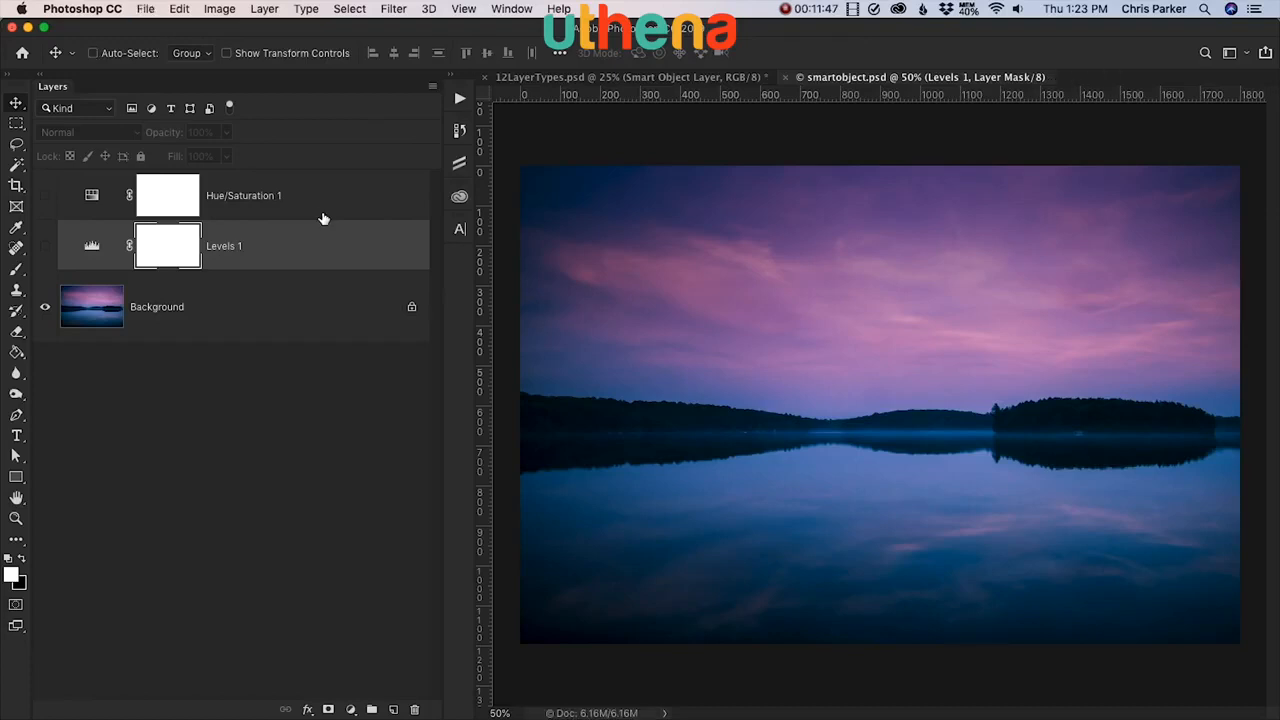
{"action": "left_click", "coordinate": [787, 78]}
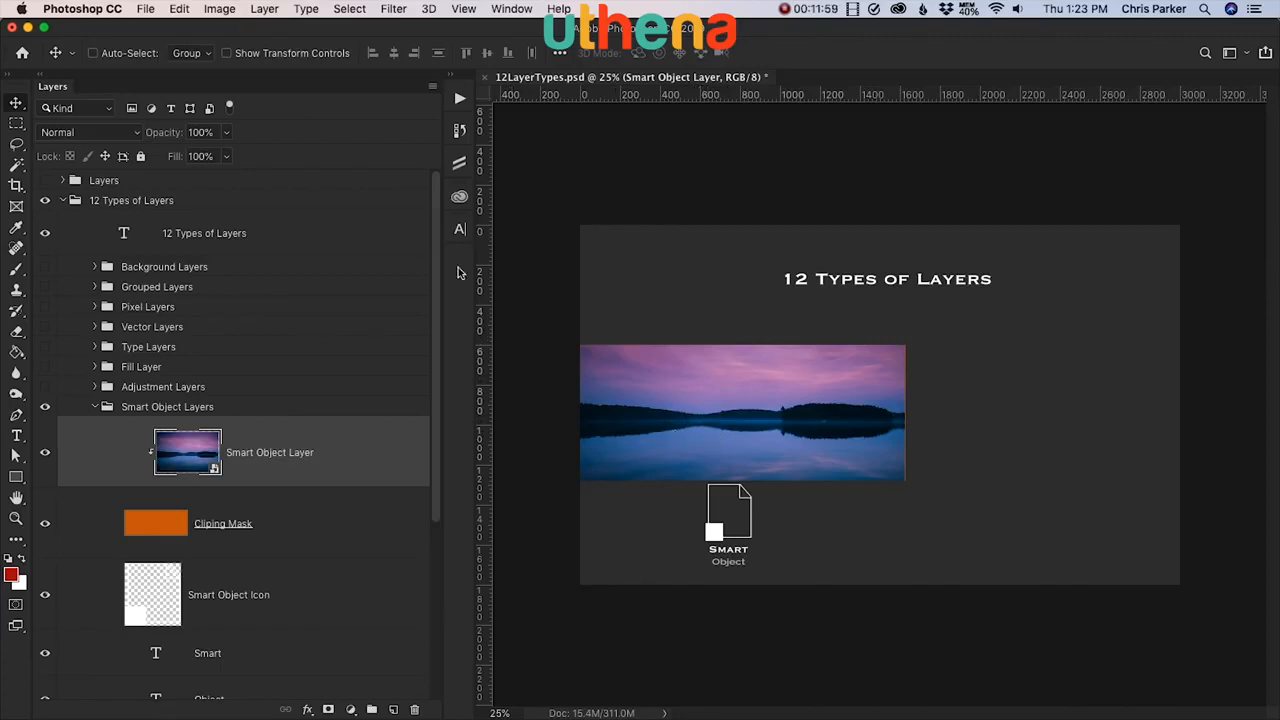
Step: Reopen the Smart Object Layer's contents, show Hue/Saturation 1 and Levels 1, and save and close smartobject.psd
{"action": "double_click", "coordinate": [213, 470]}
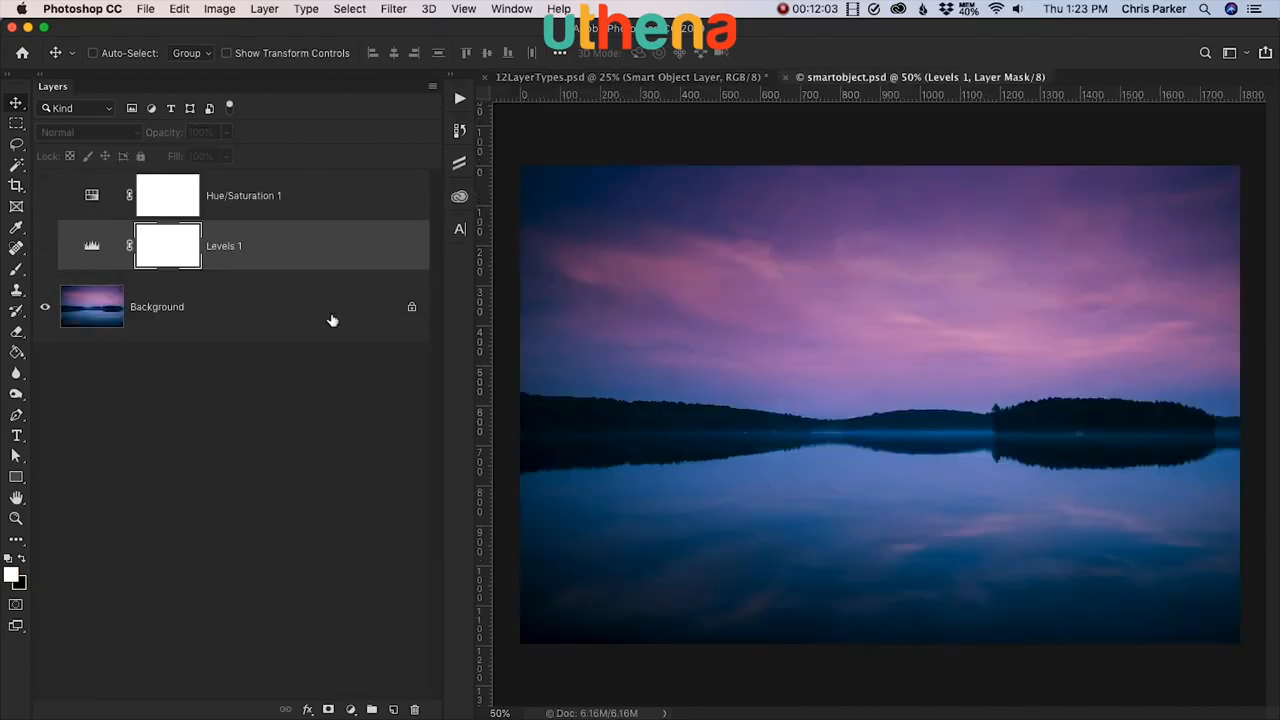
{"action": "left_click", "coordinate": [45, 195]}
{"action": "left_click", "coordinate": [45, 246]}
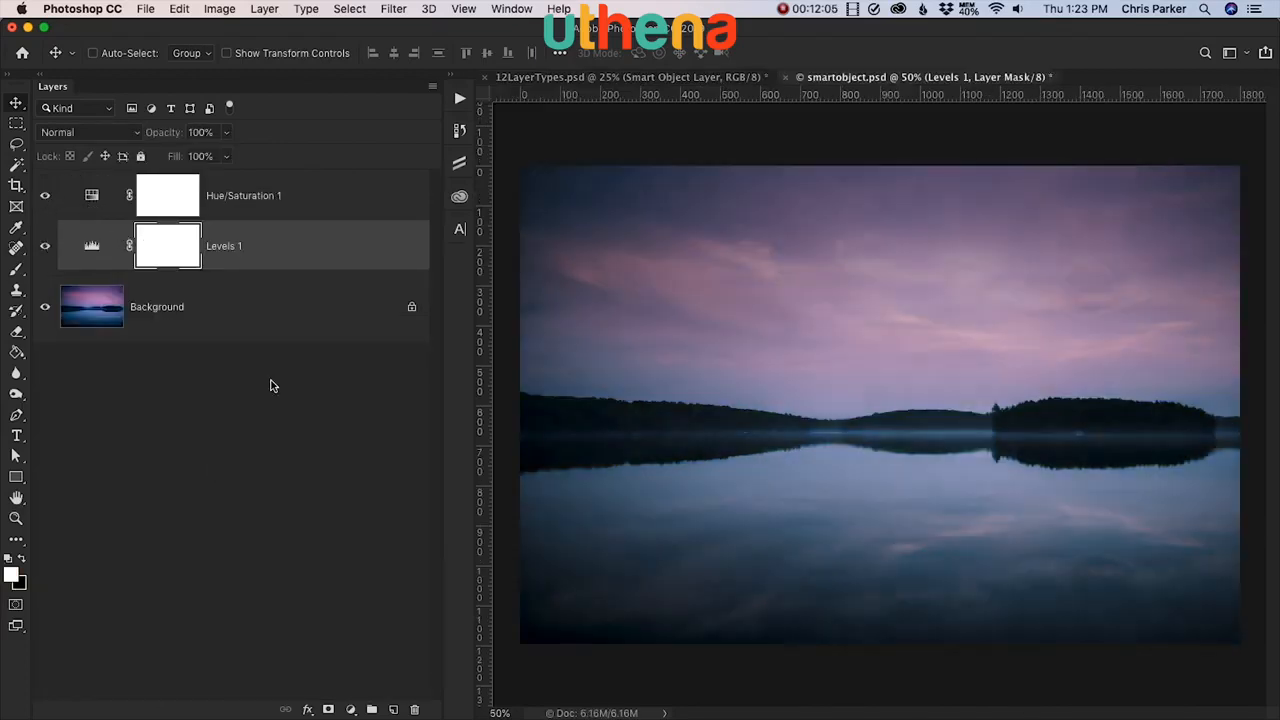
{"action": "key", "text": "super+s"}
{"action": "key", "text": "super+w"}
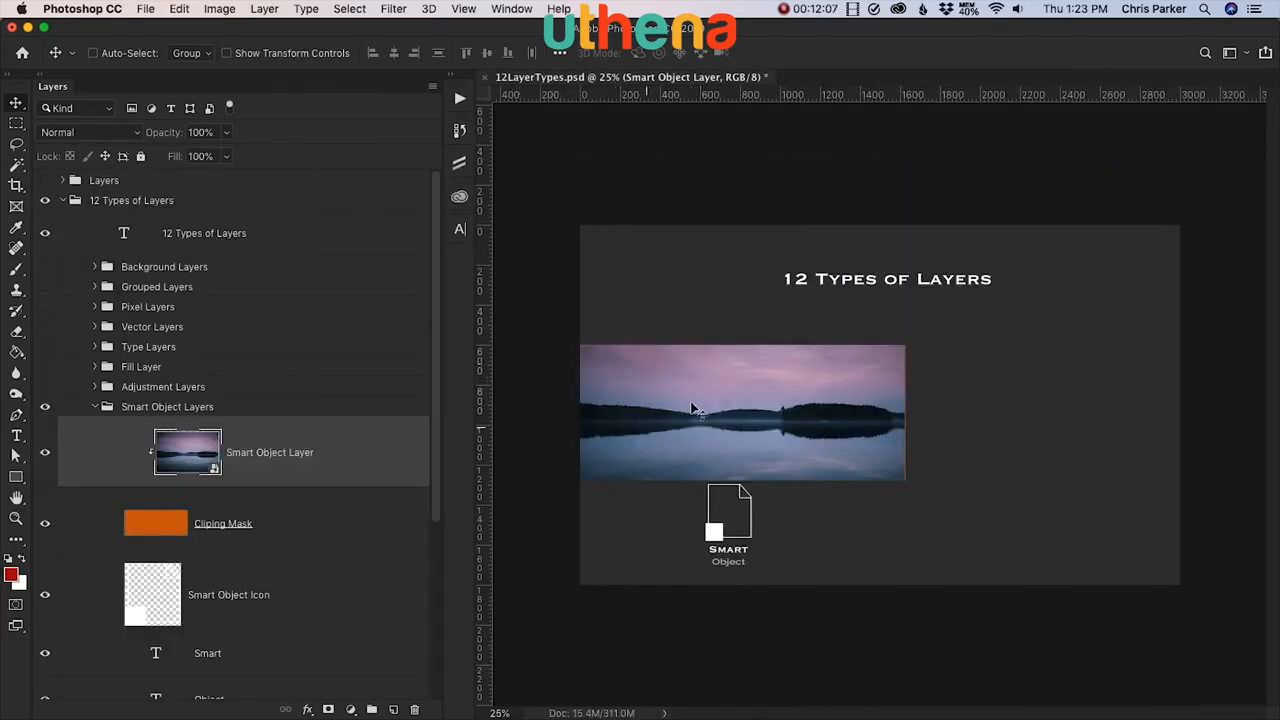
Step: Open the Smart Object Layer's contents again, hide Levels 1 and Hue/Saturation 1, and save and close the file
{"action": "double_click", "coordinate": [213, 470]}
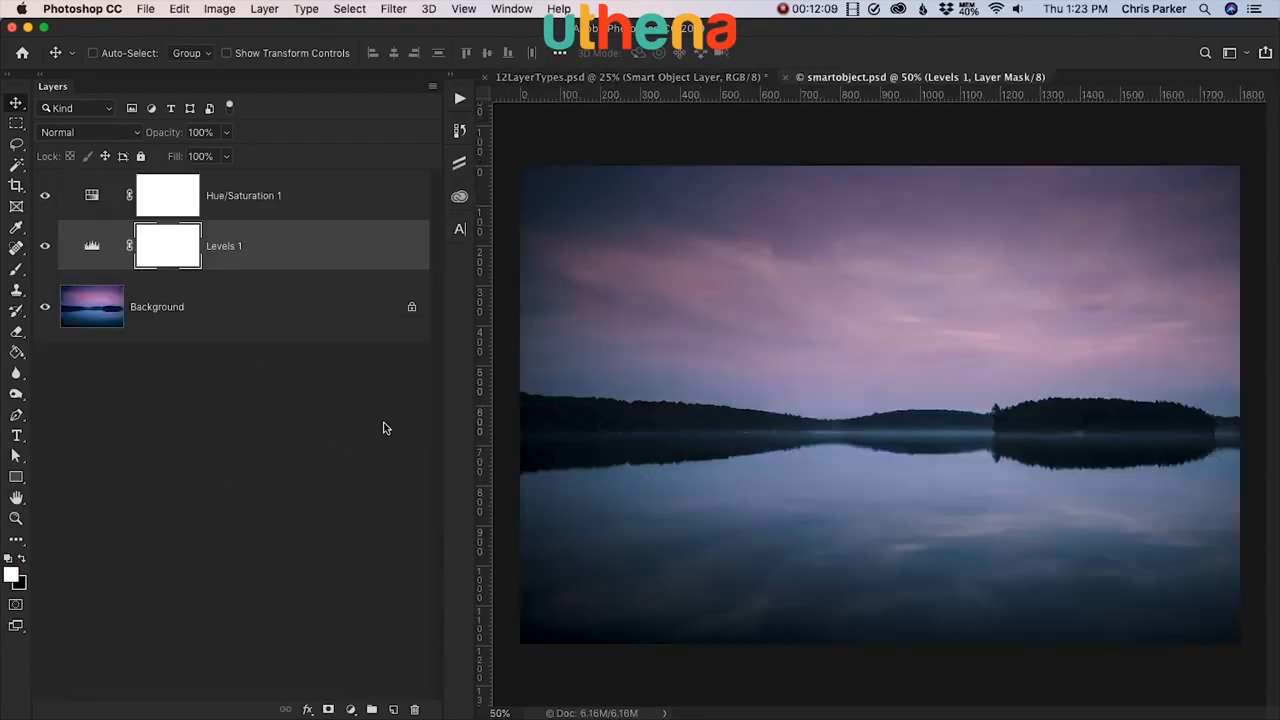
{"action": "left_click", "coordinate": [44, 246]}
{"action": "left_click", "coordinate": [44, 198]}
{"action": "key", "text": "super+s"}
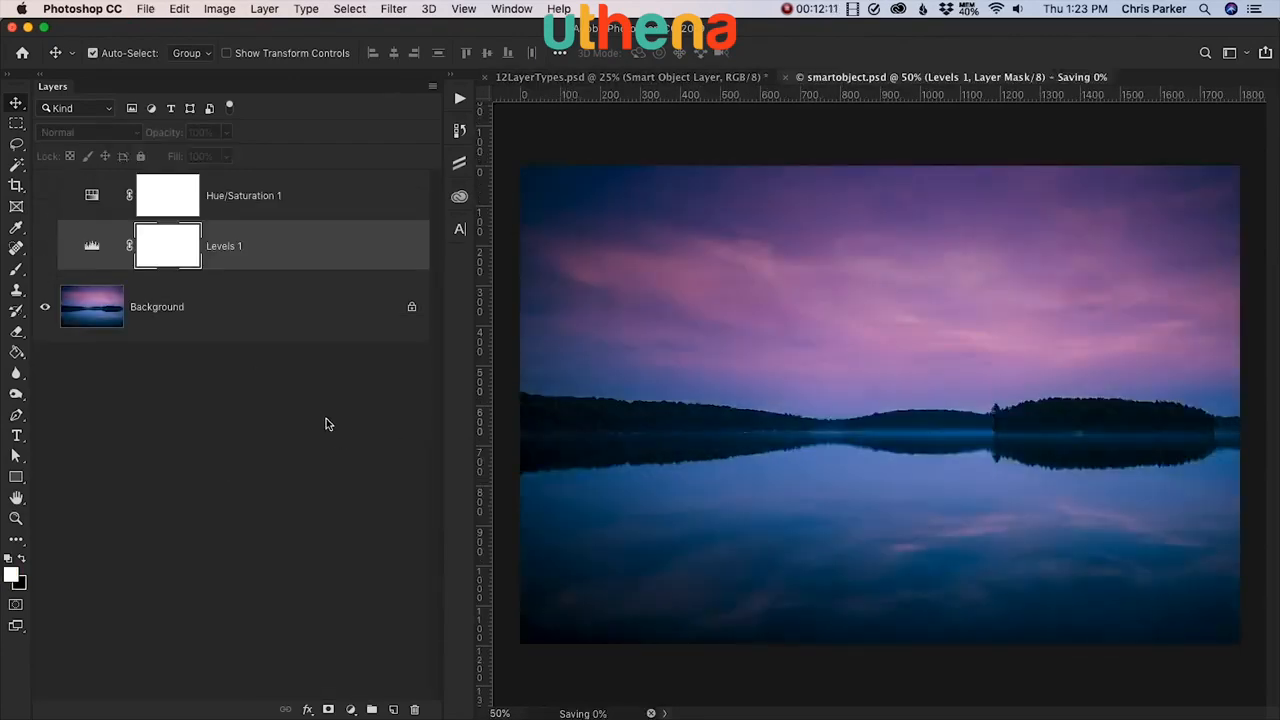
{"action": "key", "text": "super+w"}
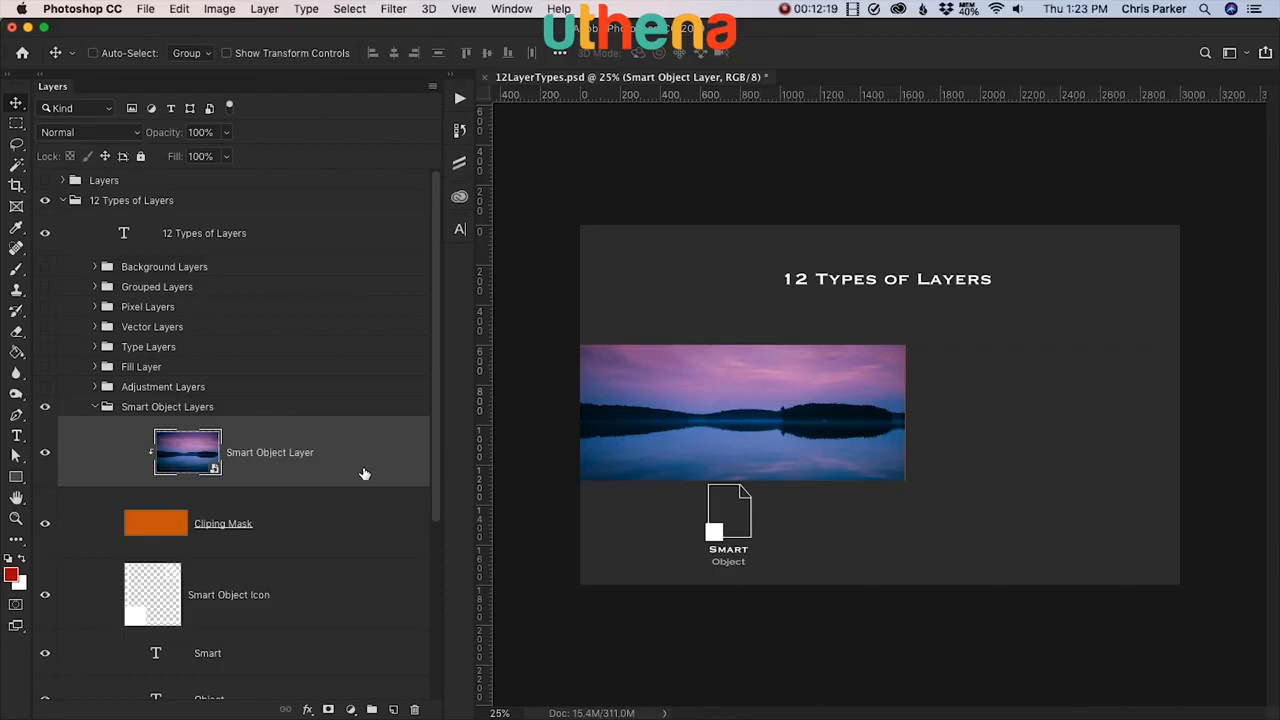
Step: Scale the Cliping Mask layer in the Smart Object Layers group down slightly with Free Transform
{"action": "left_click", "coordinate": [95, 408]}
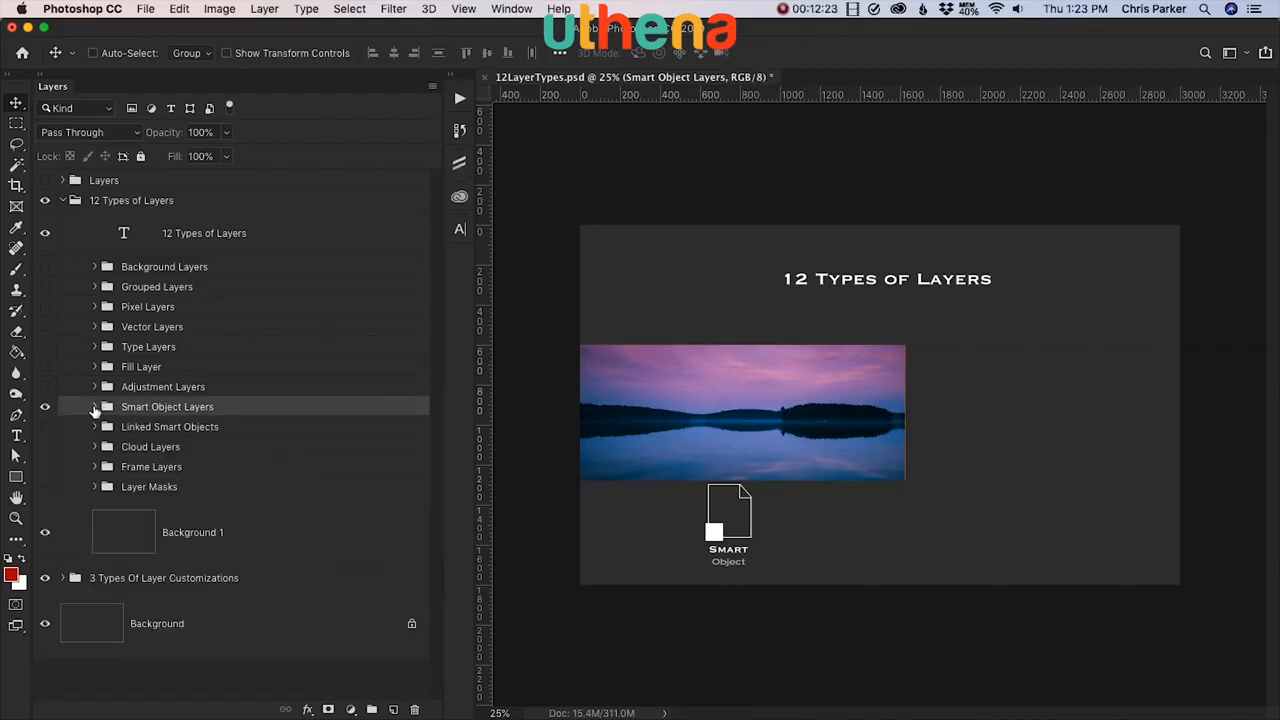
{"action": "left_click", "coordinate": [95, 407]}
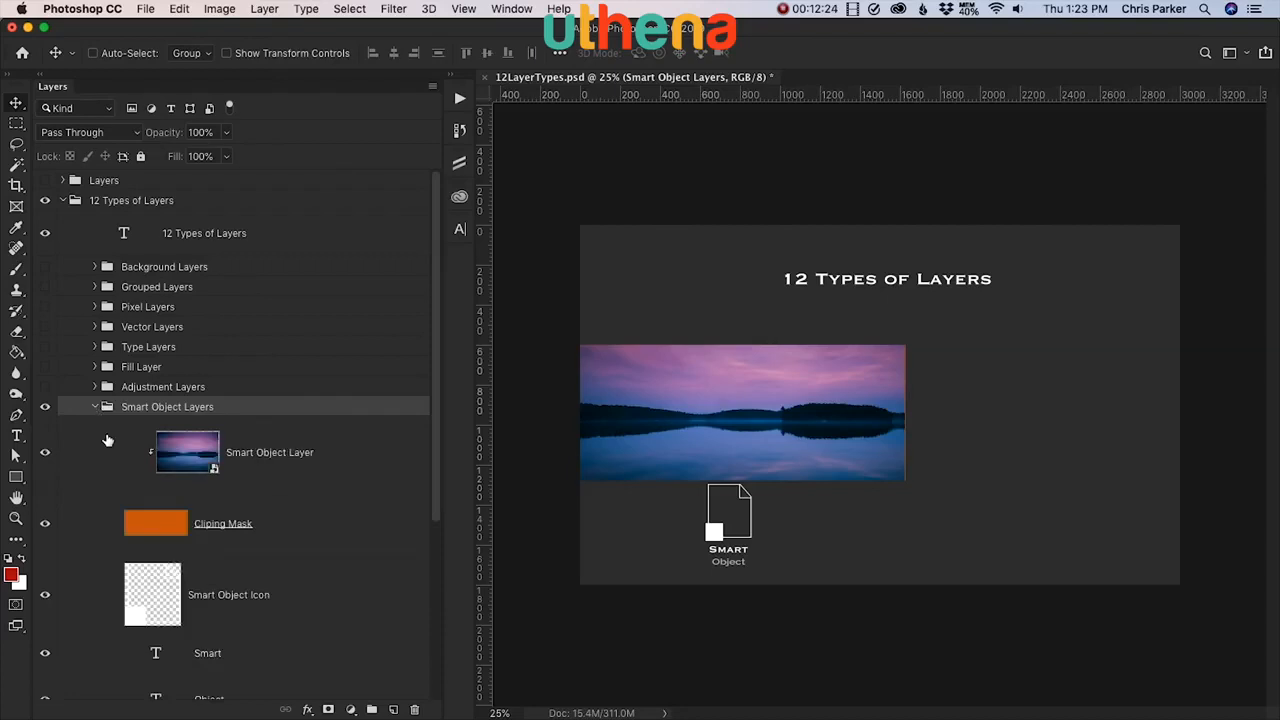
{"action": "left_click", "coordinate": [152, 520]}
{"action": "key", "text": "super"}
{"action": "key", "text": "super+t"}
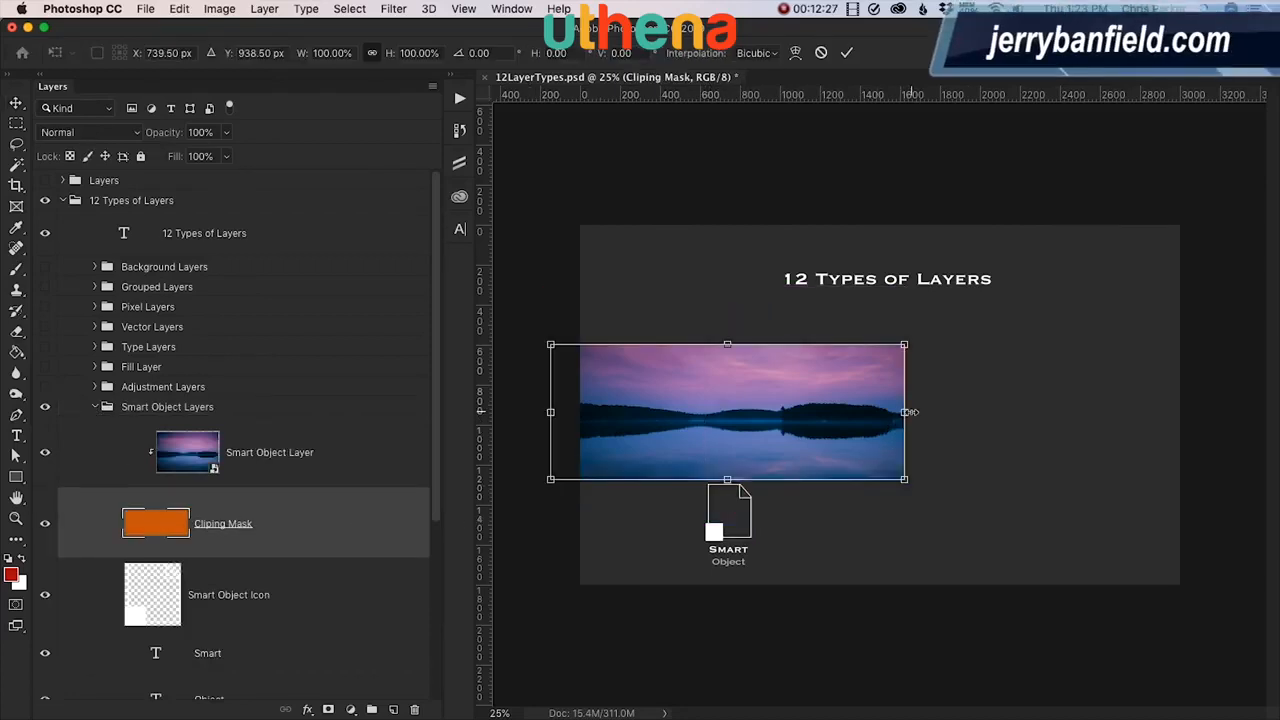
{"action": "left_click_drag", "start_coordinate": [905, 412], "coordinate": [900, 412]}
{"action": "key", "text": "Return"}
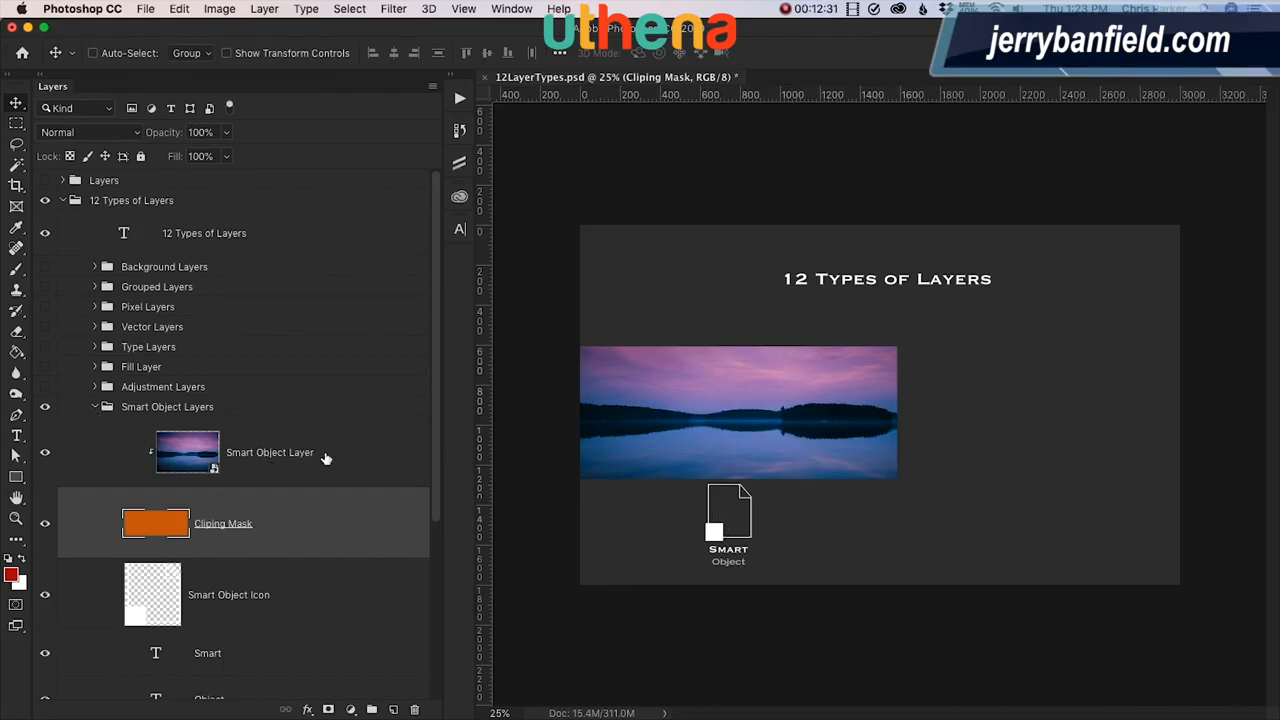
Step: Open the Smart Object Layer's contents and show the Levels 1 and Hue/Saturation 1 adjustment layers
{"action": "double_click", "coordinate": [205, 460]}
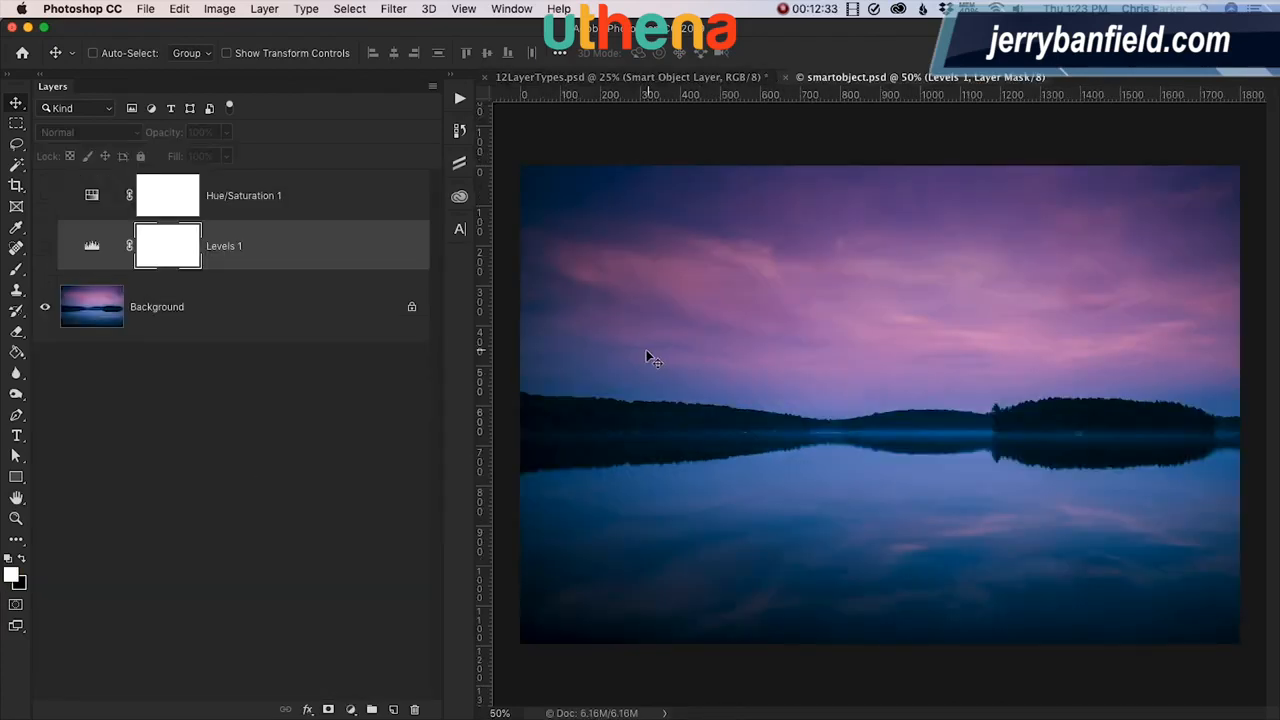
{"action": "left_click", "coordinate": [45, 246]}
{"action": "left_click", "coordinate": [45, 196]}
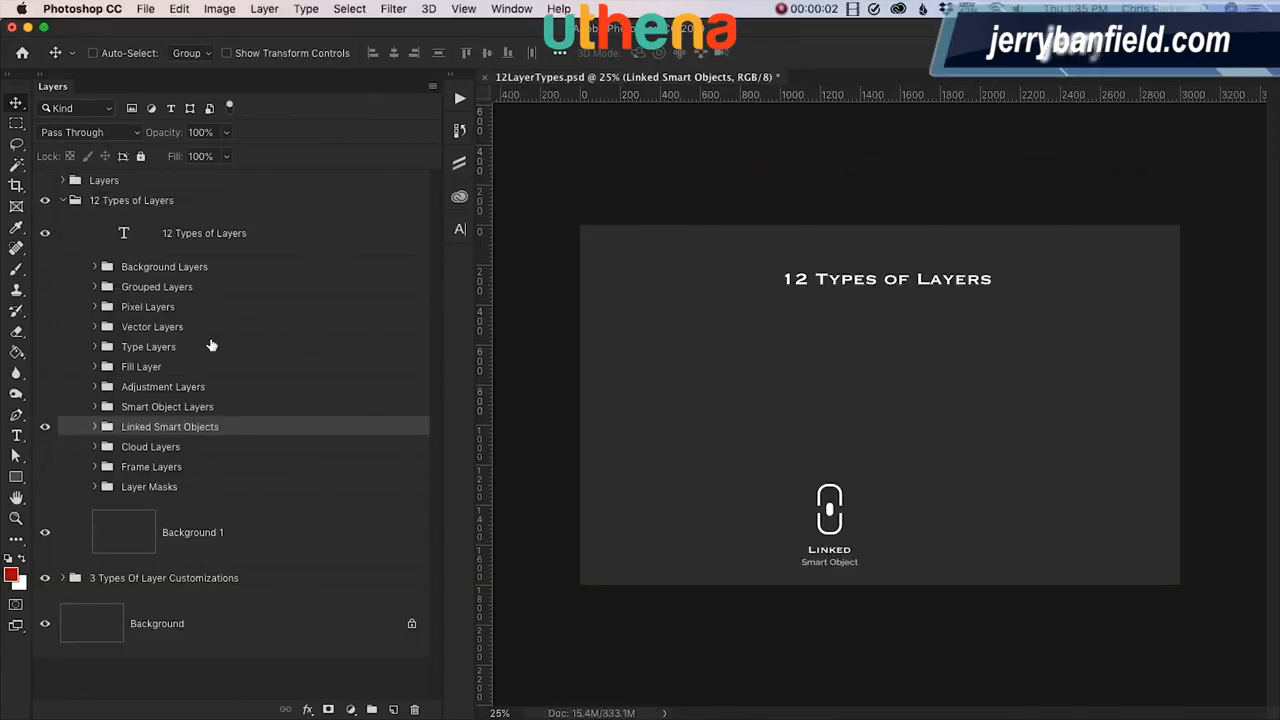
Step: Expand the Linked Smart Objects group and show its 061_2nd_Edition layer
{"action": "left_click", "coordinate": [96, 428]}
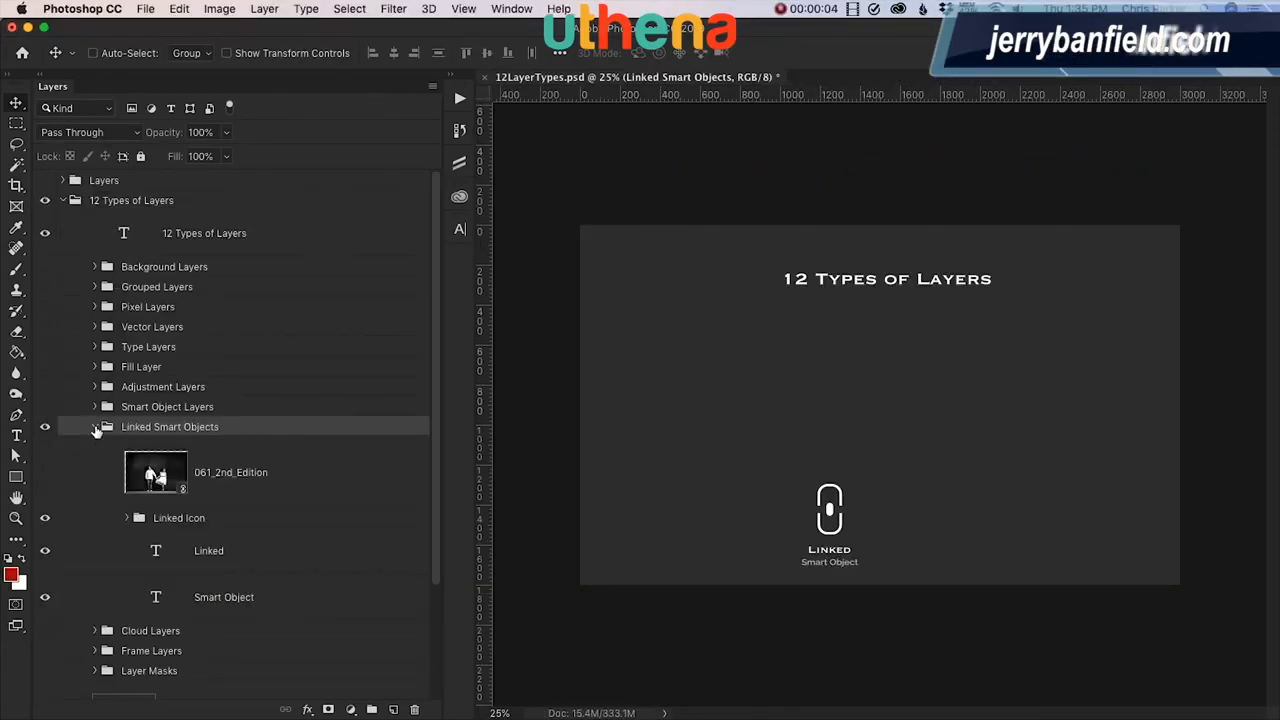
{"action": "scroll", "coordinate": [96, 430], "scroll_direction": "down", "scroll_amount": 2}
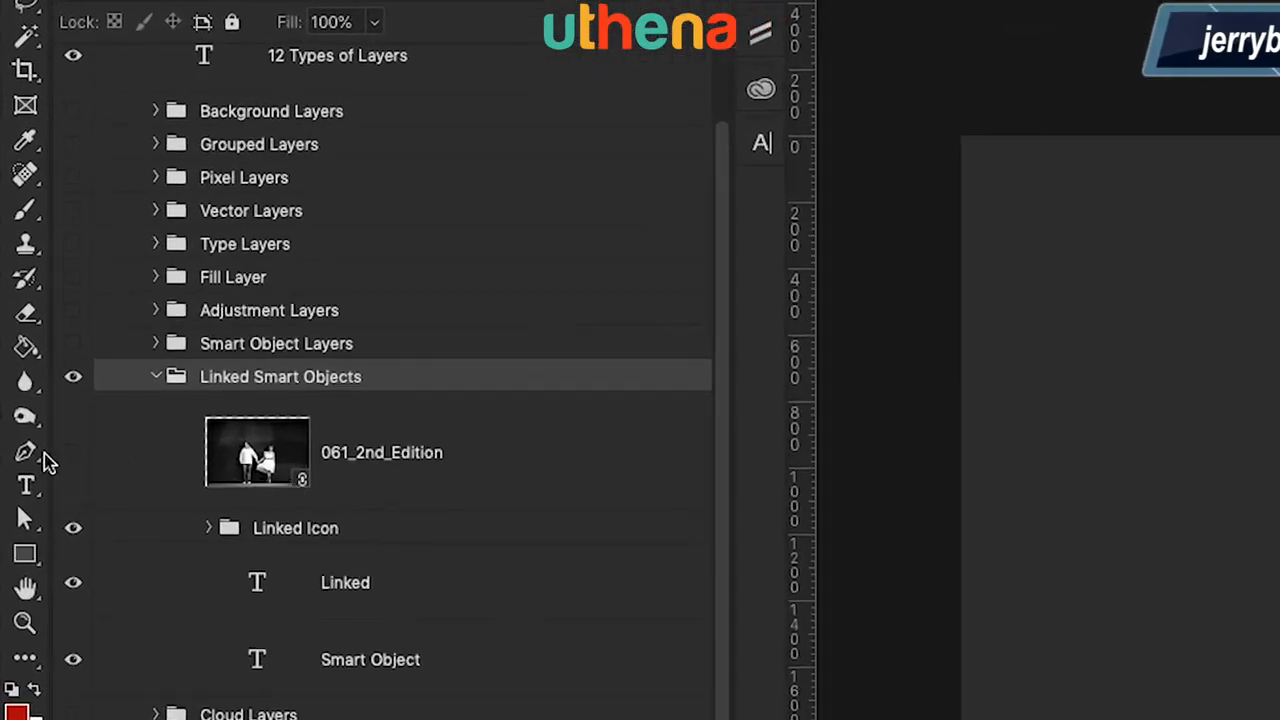
{"action": "left_click", "coordinate": [44, 415]}
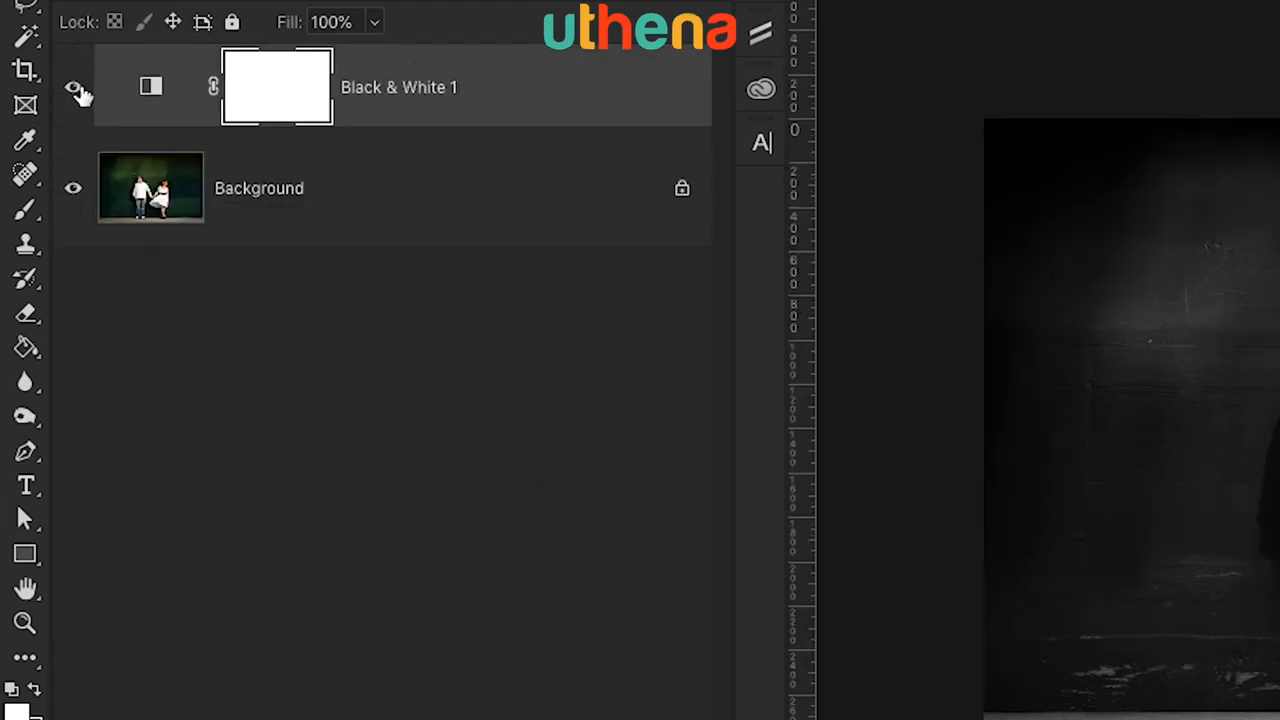
Step: Hide the Black & White 1 adjustment layer in the linked smart object's source file, and save and close it
{"action": "left_click", "coordinate": [73, 87]}
{"action": "key", "text": "super+s"}
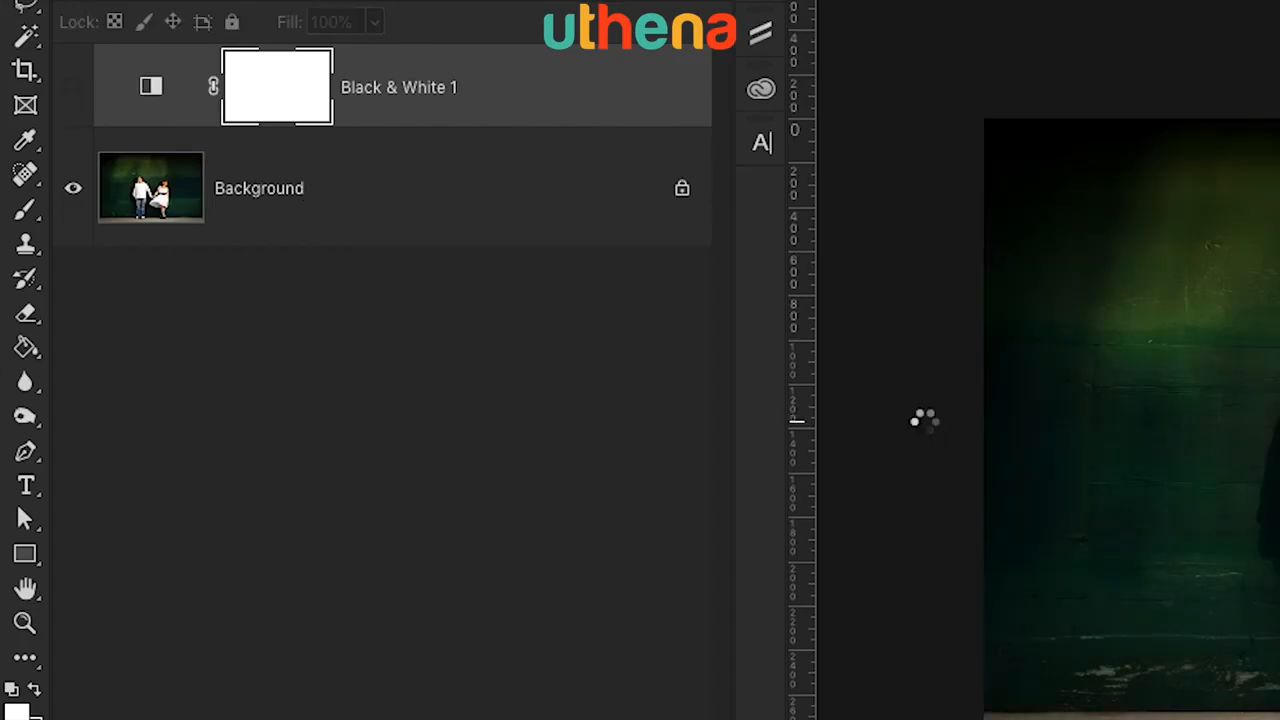
{"action": "key", "text": "super+w"}
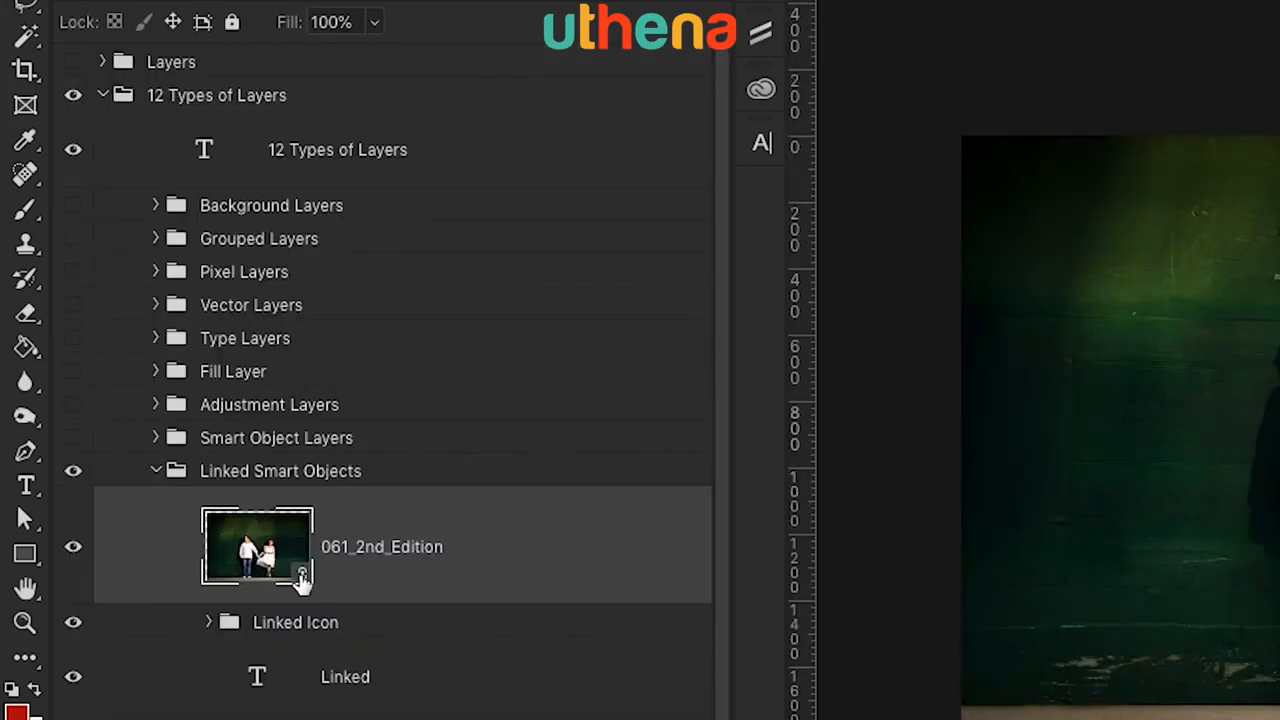
Step: Compare the embedded Smart Object Layer's thumbnail icon with that of the linked 061_2nd_Edition layer, leaving the linked layer selected
{"action": "left_click", "coordinate": [251, 440]}
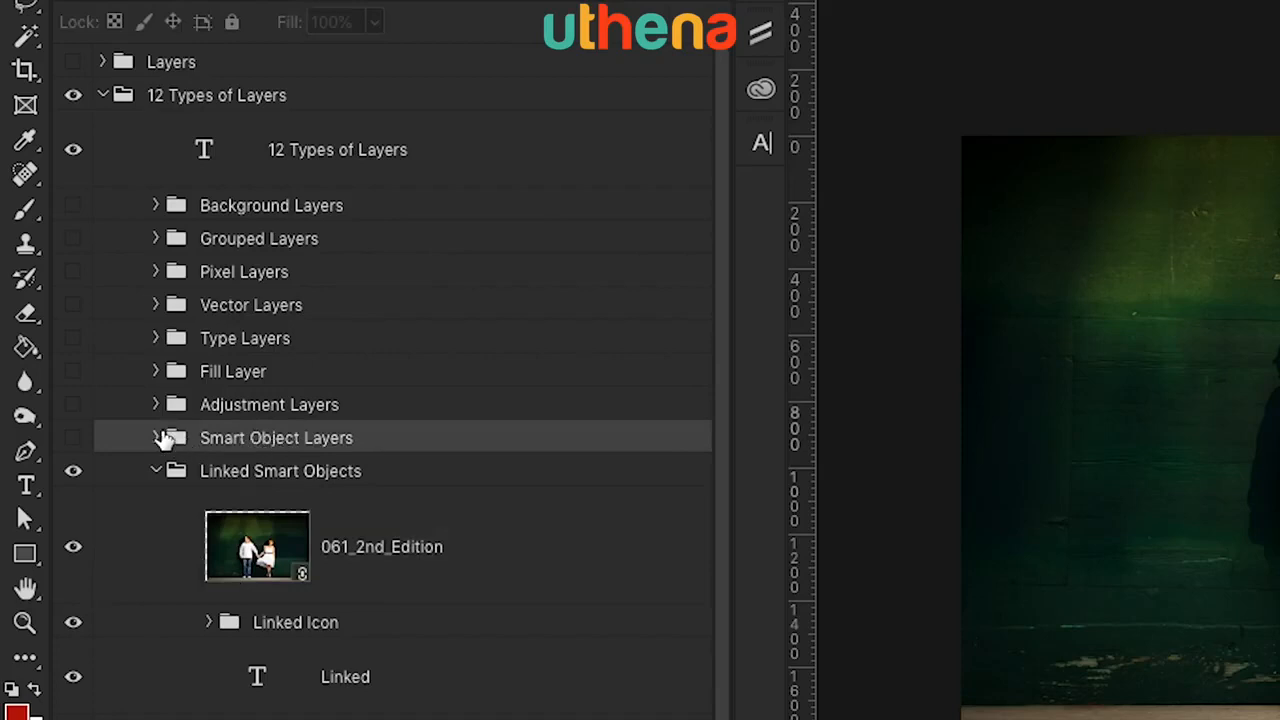
{"action": "left_click", "coordinate": [158, 439]}
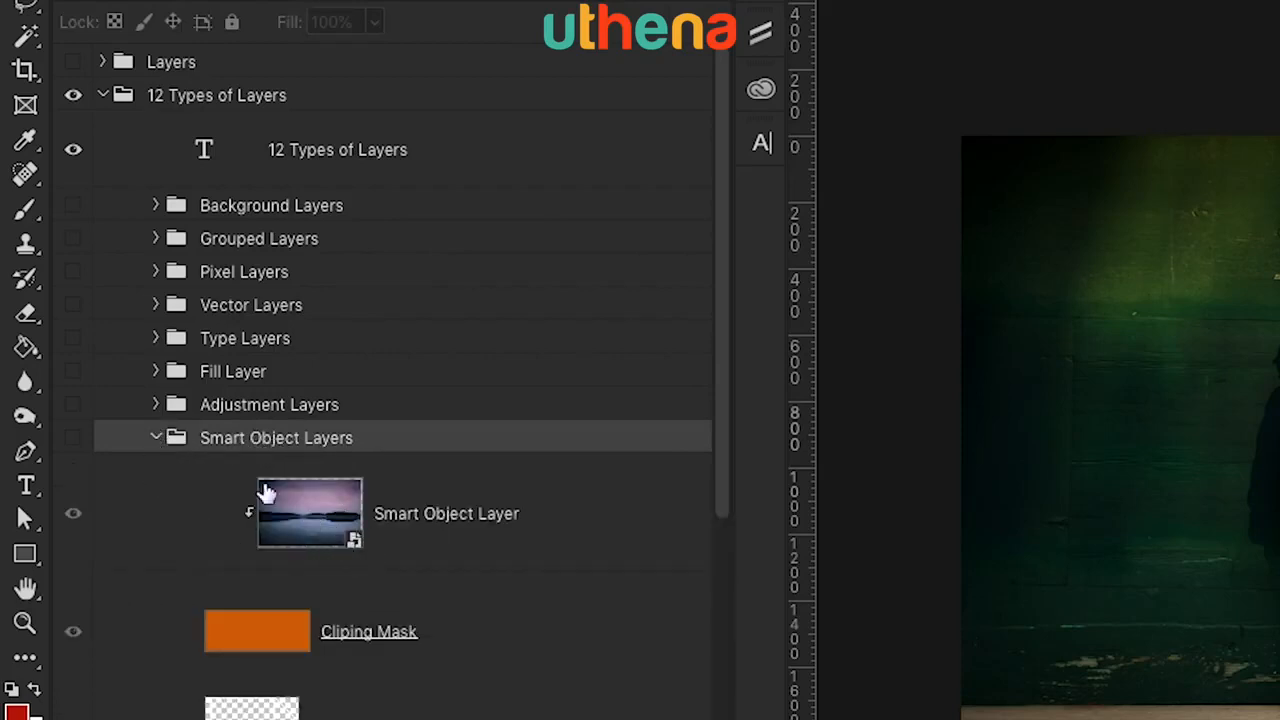
{"action": "left_click", "coordinate": [157, 439]}
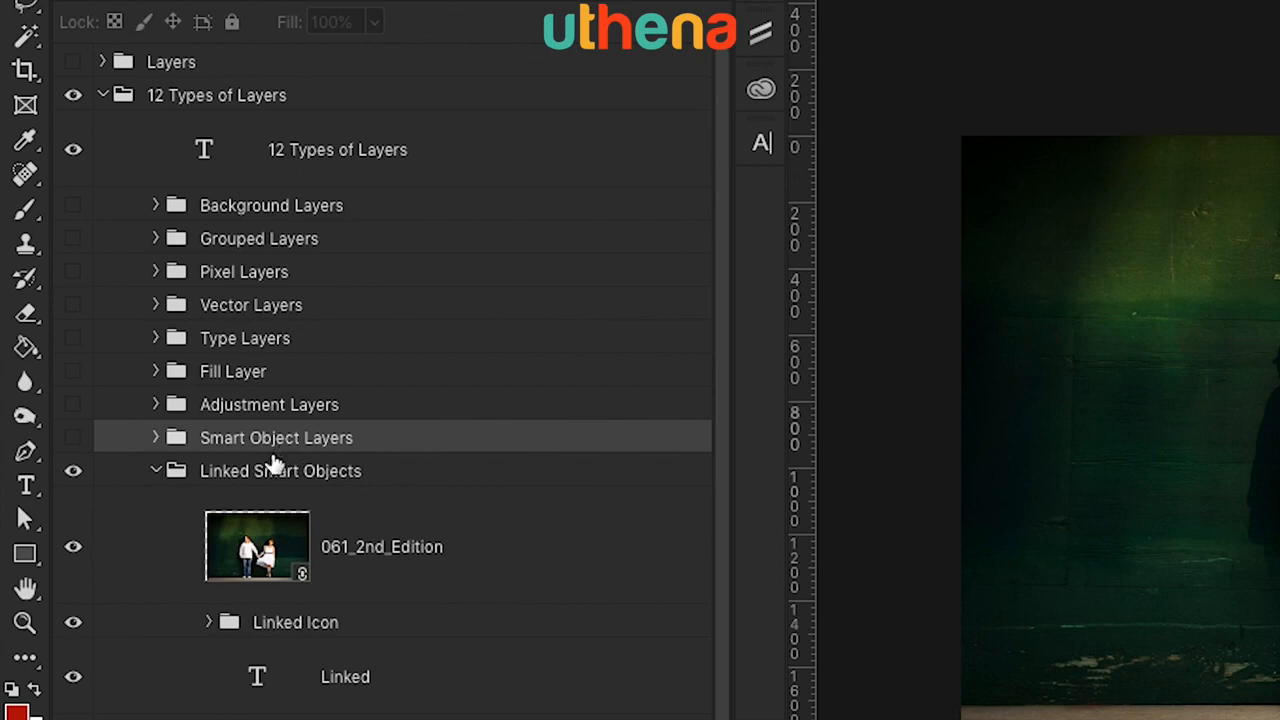
{"action": "left_click", "coordinate": [268, 548]}
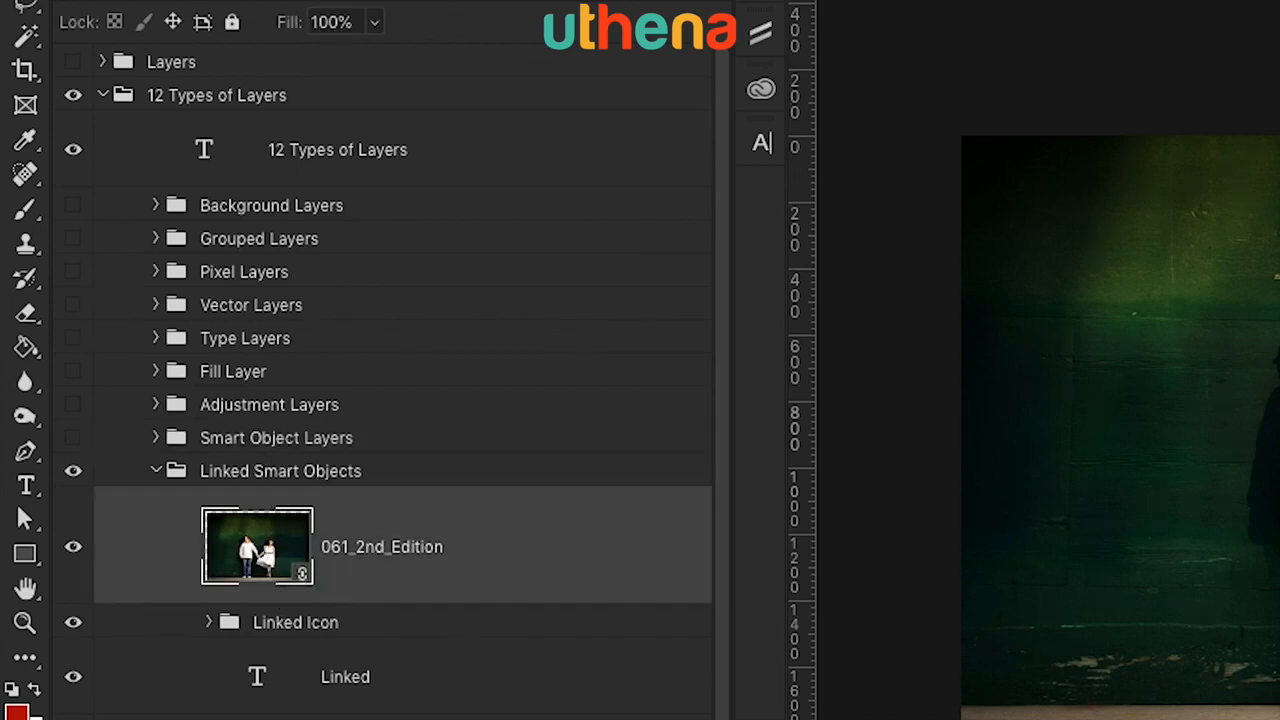
Step: Switch to Finder and select 061_2nd_Edition.psd in the Linked Image folder
{"action": "key", "text": "super+Tab"}
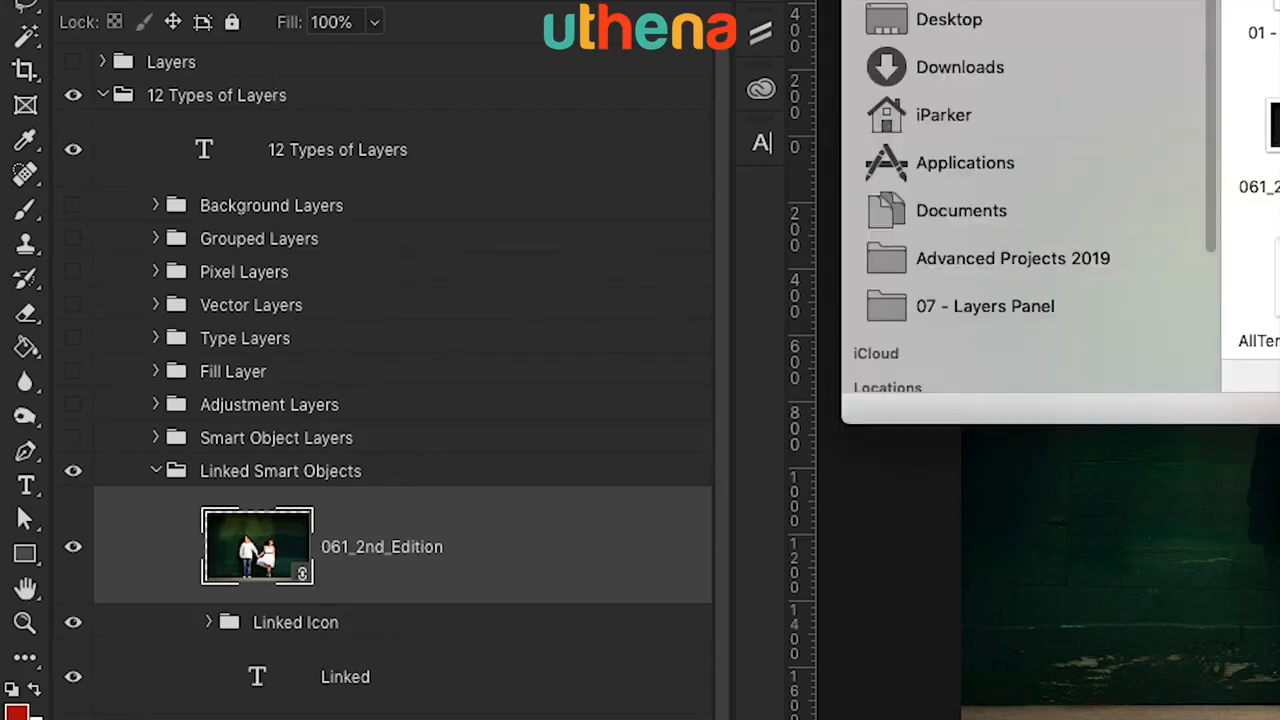
{"action": "key", "text": "super+Tab"}
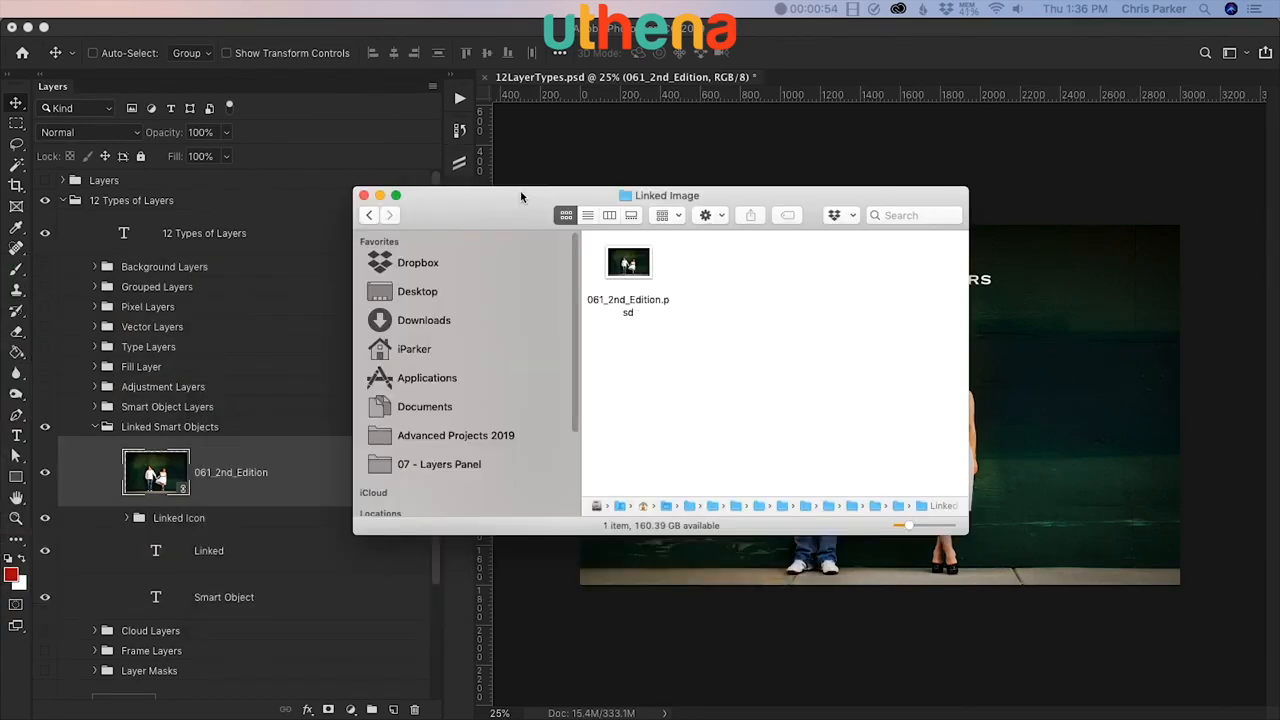
{"action": "left_click", "coordinate": [655, 289]}
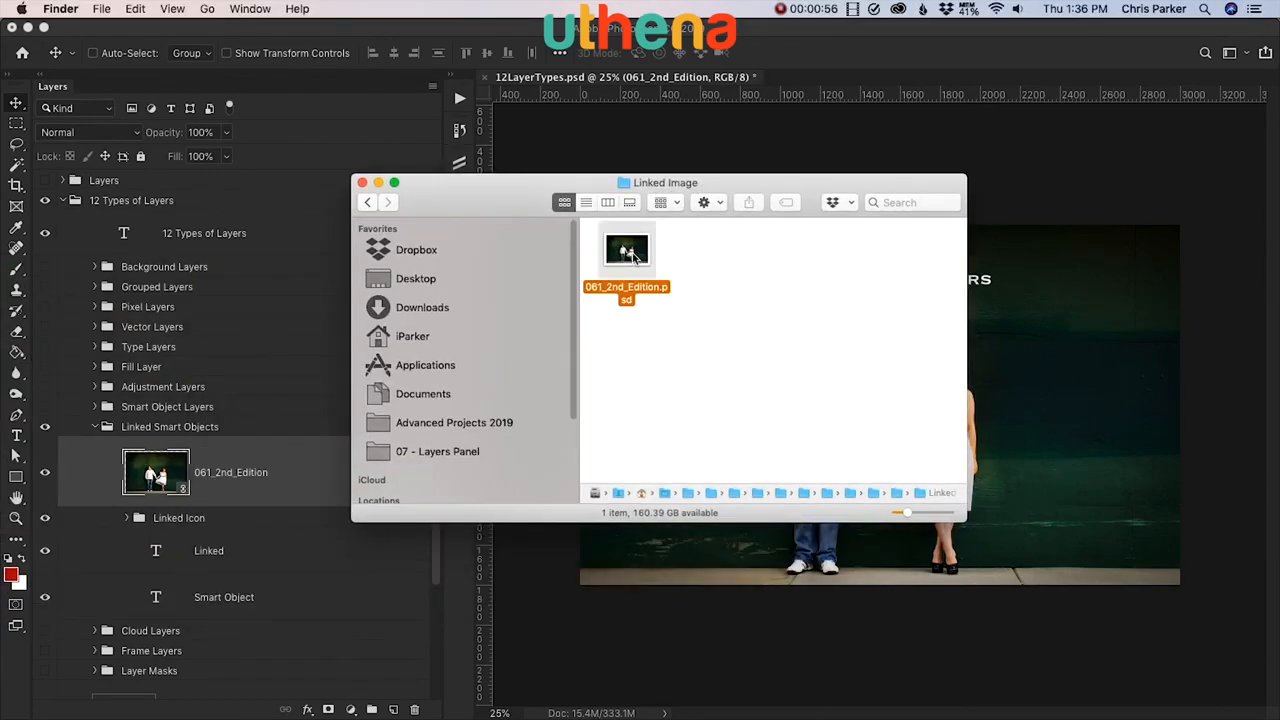
Step: Open the source file of the 061_2nd_Edition linked smart object and show its Black & White 1 adjustment layer
{"action": "left_click_drag", "start_coordinate": [767, 190], "coordinate": [0, 204]}
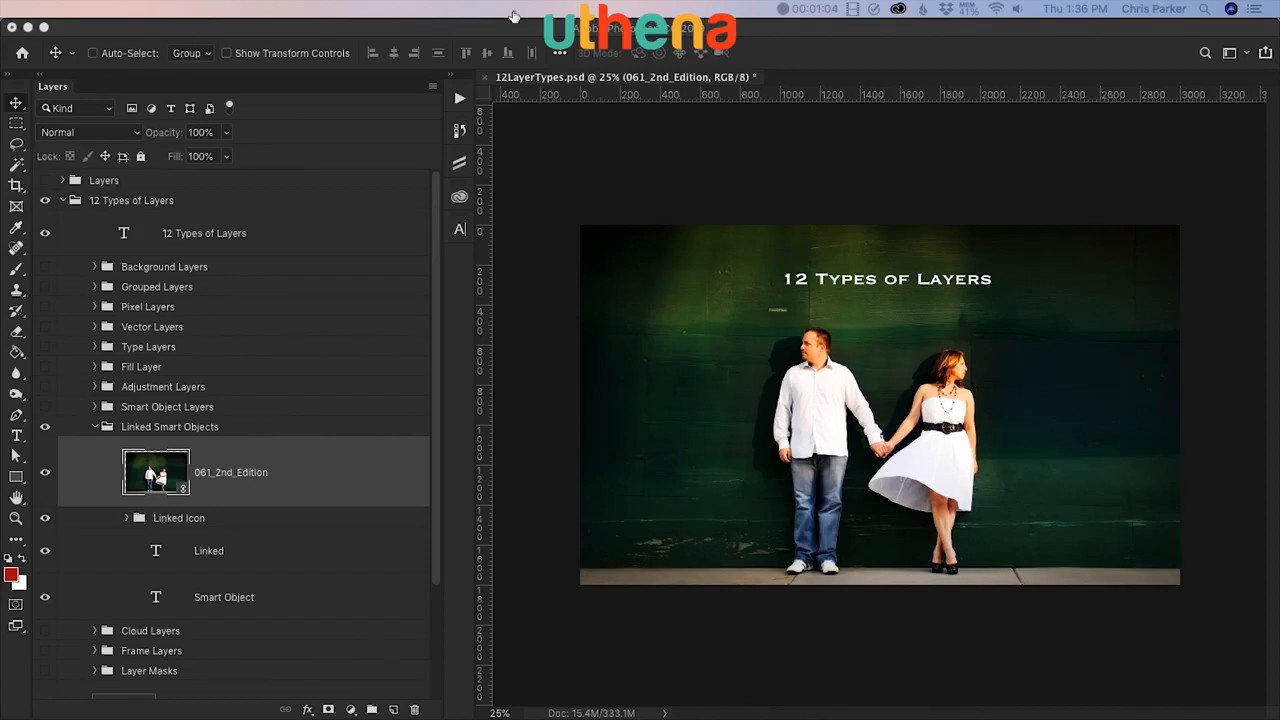
{"action": "left_click", "coordinate": [552, 32]}
{"action": "double_click", "coordinate": [184, 487]}
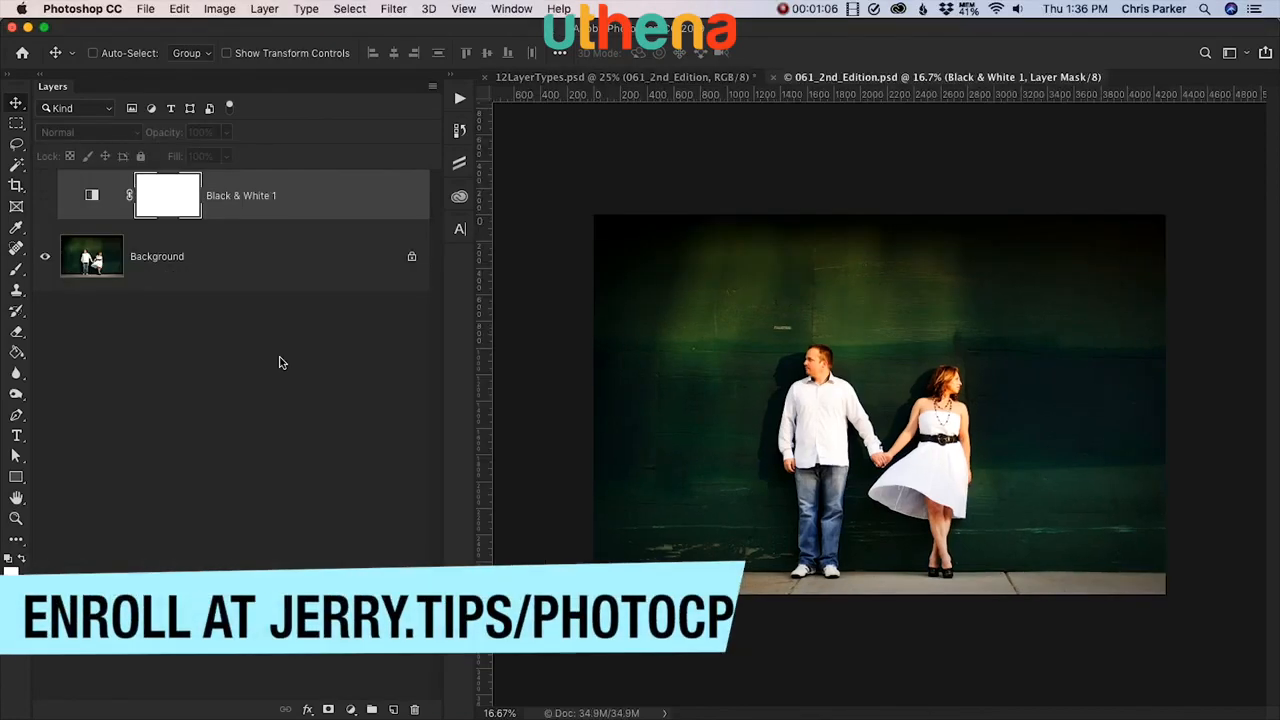
{"action": "left_click", "coordinate": [44, 195]}
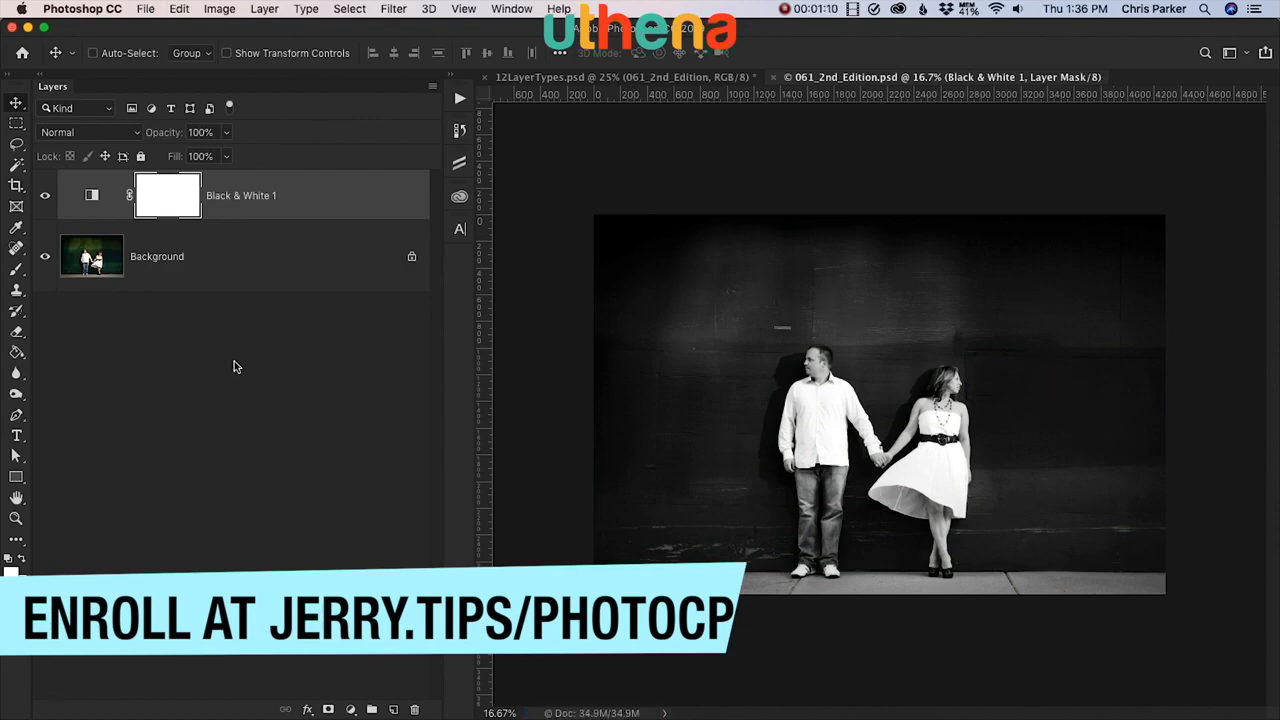
Step: Save and close the 061_2nd_Edition.psd source document to update the linked image in 12LayerTypes.psd
{"action": "key", "text": "super+w"}
{"action": "left_click_drag", "start_coordinate": [0, 249], "coordinate": [439, 248]}
{"action": "left_click_drag", "start_coordinate": [320, 250], "coordinate": [0, 250]}
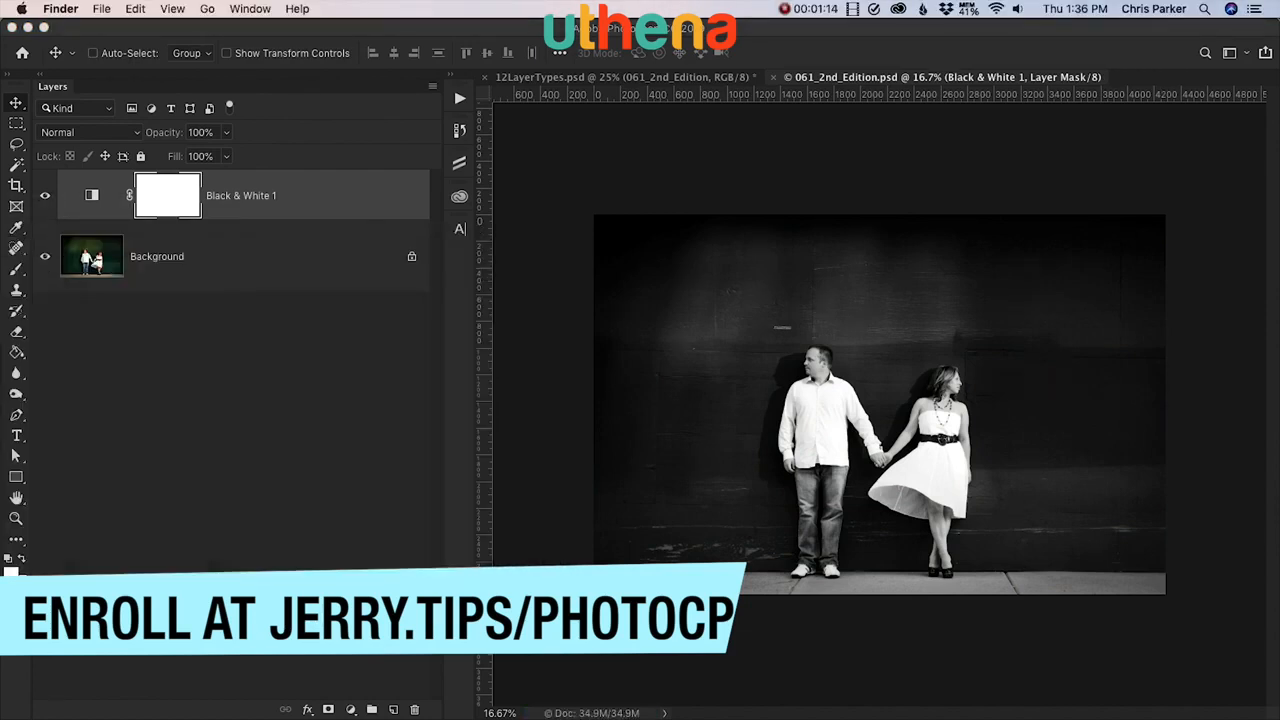
{"action": "left_click", "coordinate": [175, 330]}
{"action": "key", "text": "super+w"}
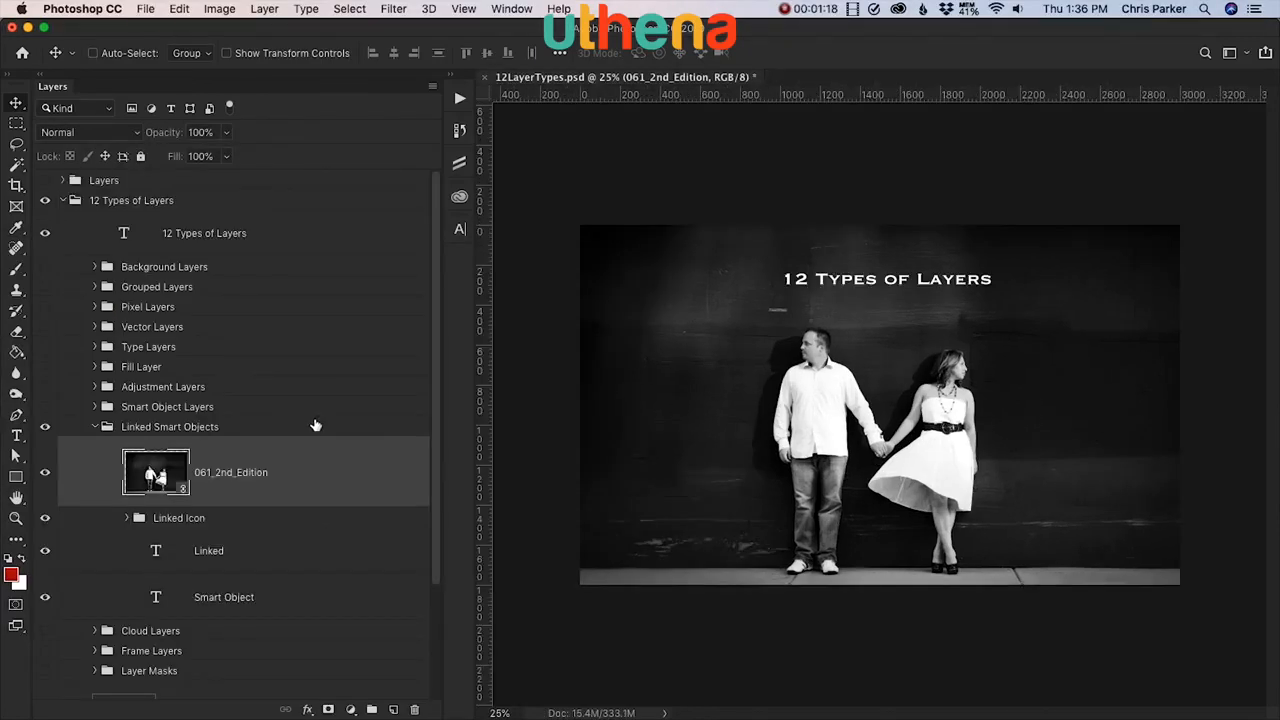
Step: Collapse and hide the Linked Smart Objects group, and expand and show the Cloud Layers group
{"action": "left_click", "coordinate": [95, 427]}
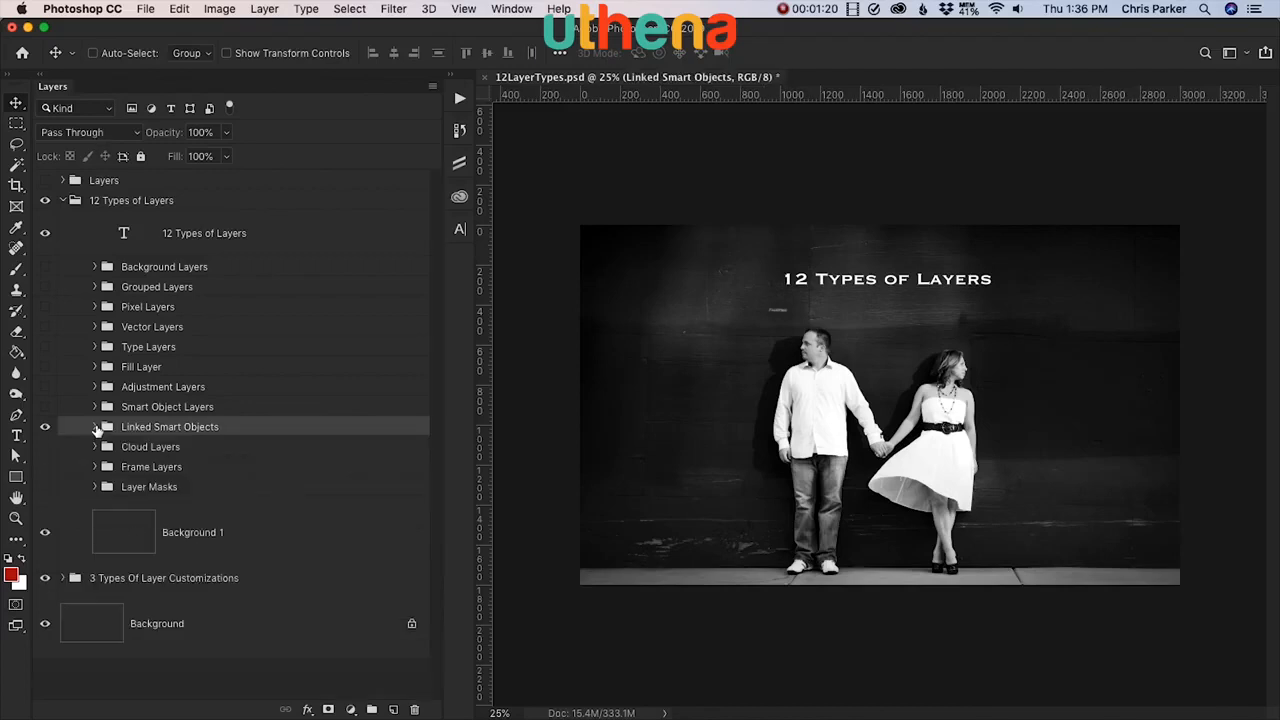
{"action": "left_click", "coordinate": [45, 428]}
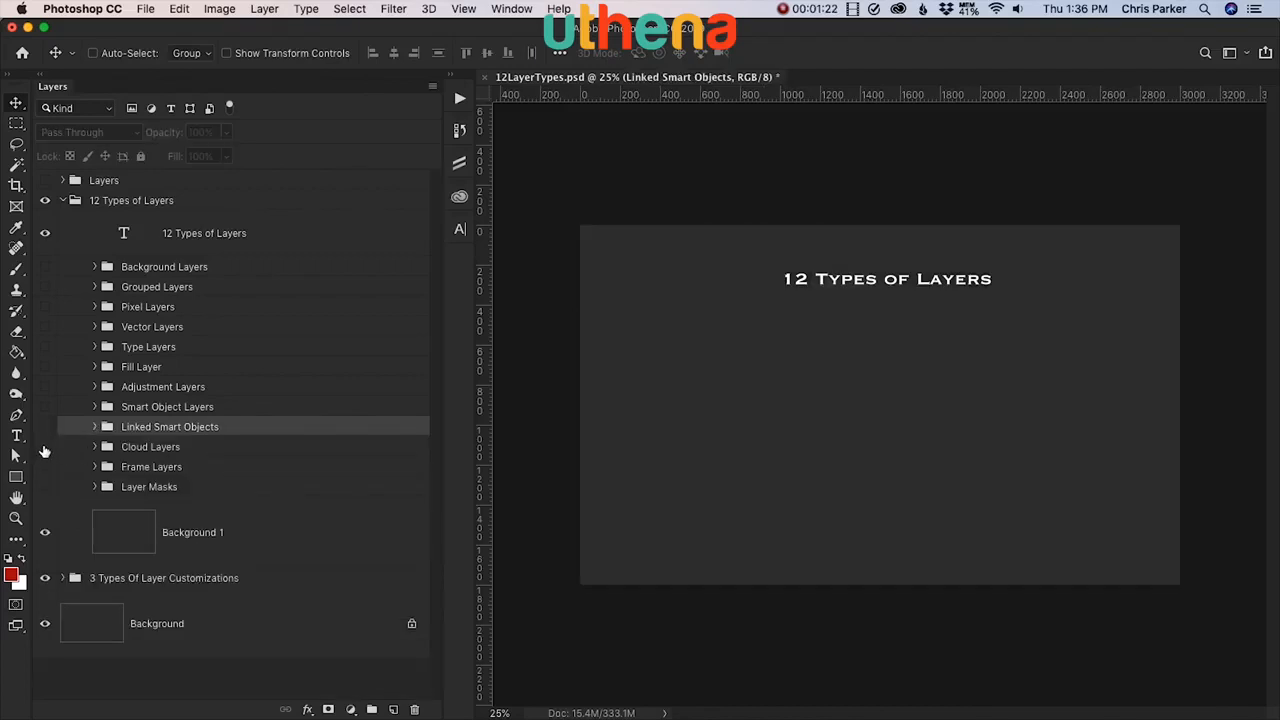
{"action": "left_click", "coordinate": [95, 447]}
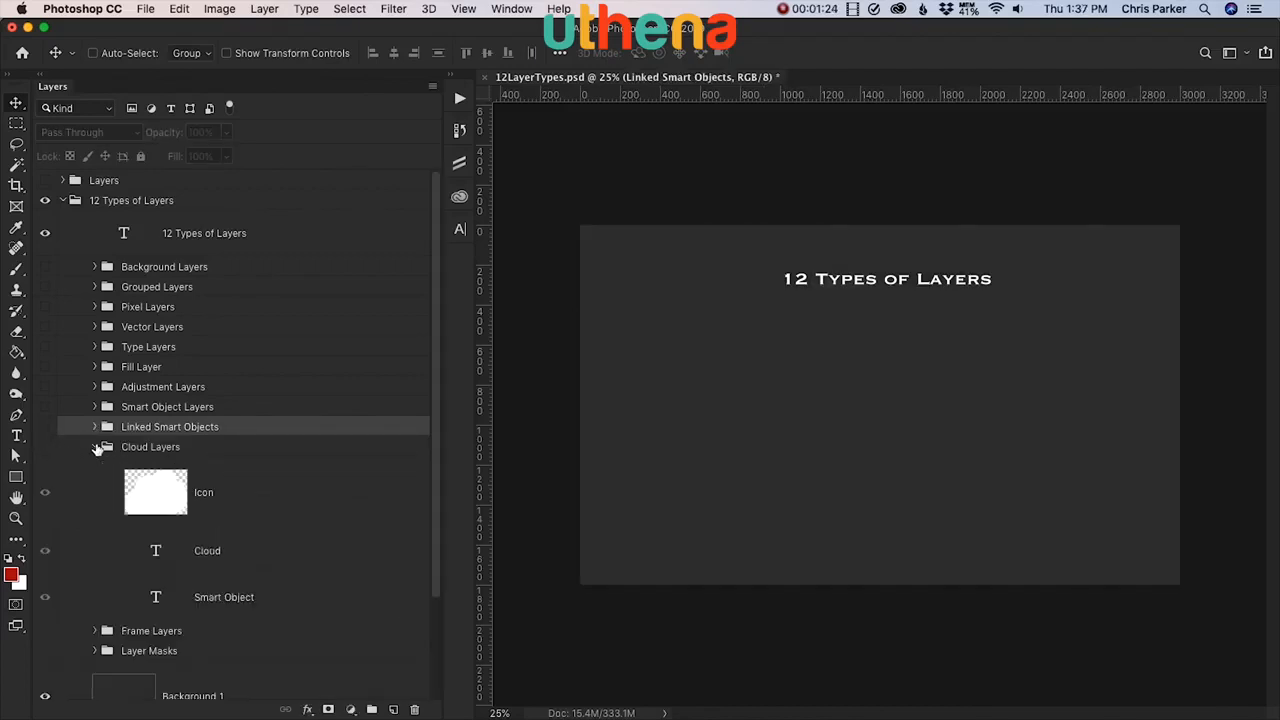
{"action": "left_click", "coordinate": [45, 442]}
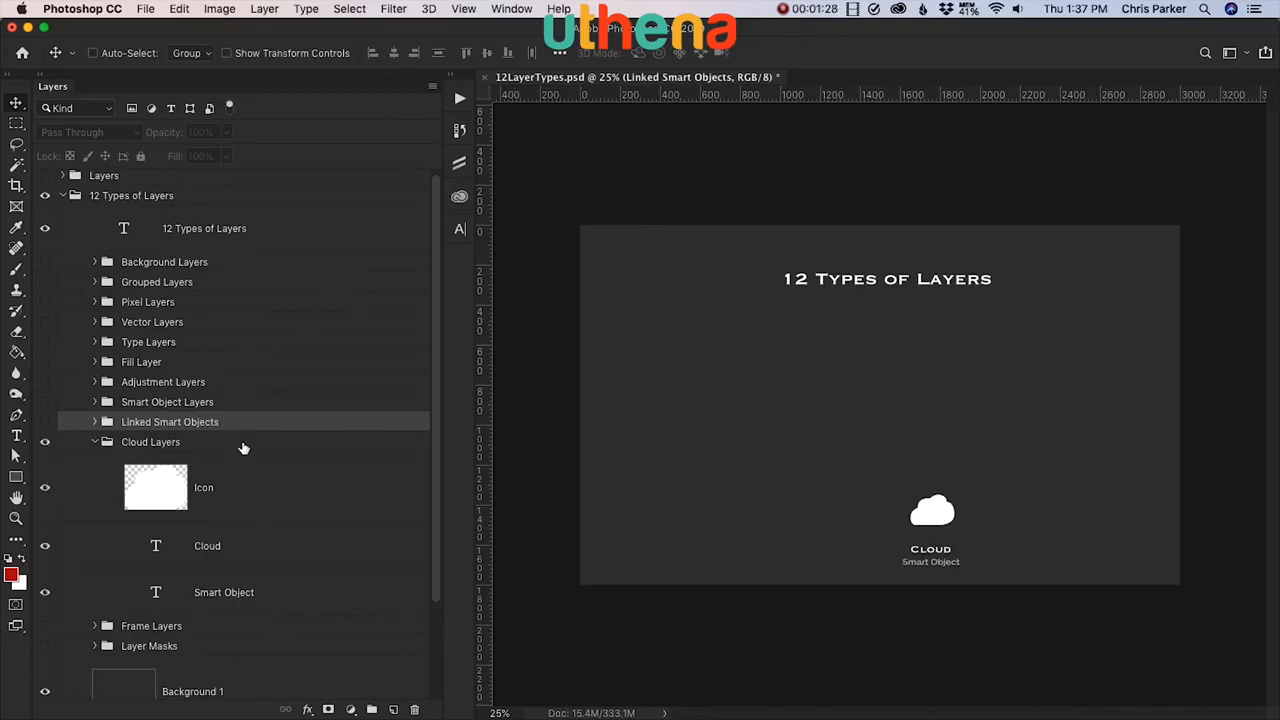
Step: Place the black sport car graphic from the PS Tutorials library into the document, enlarged to cover the whole canvas
{"action": "scroll", "coordinate": [243, 448], "scroll_direction": "down", "scroll_amount": 5}
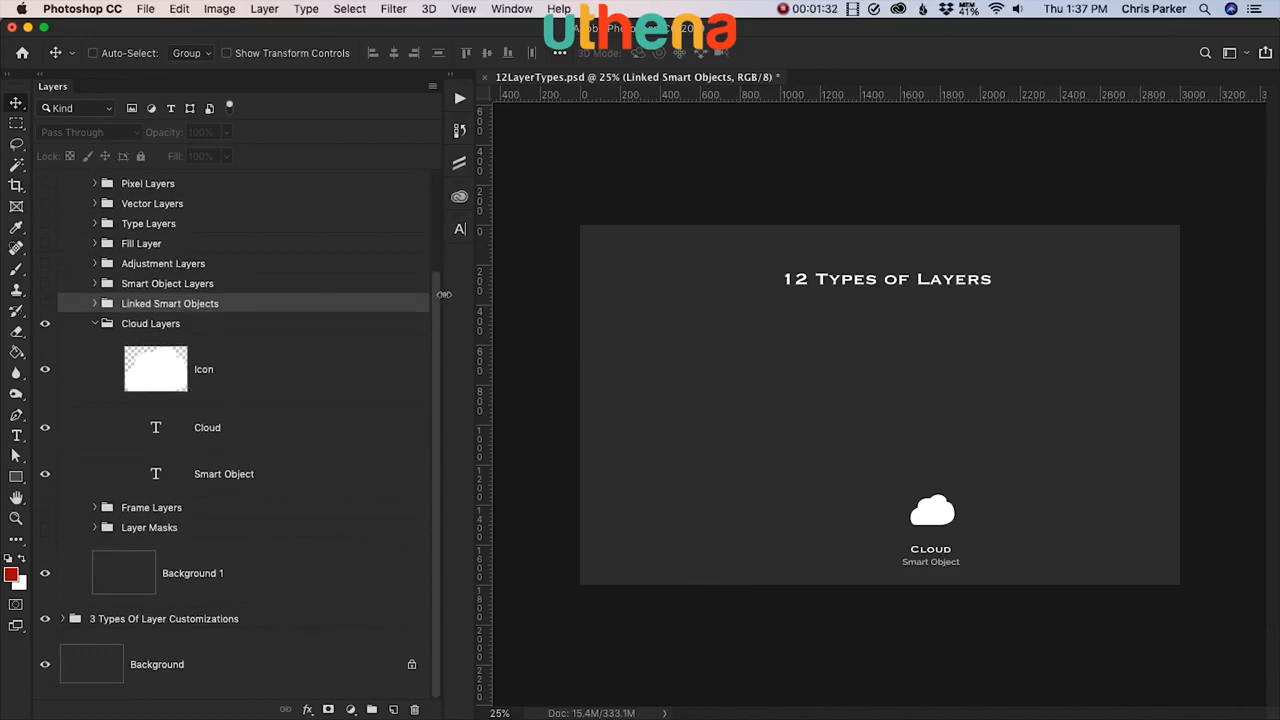
{"action": "left_click", "coordinate": [460, 197]}
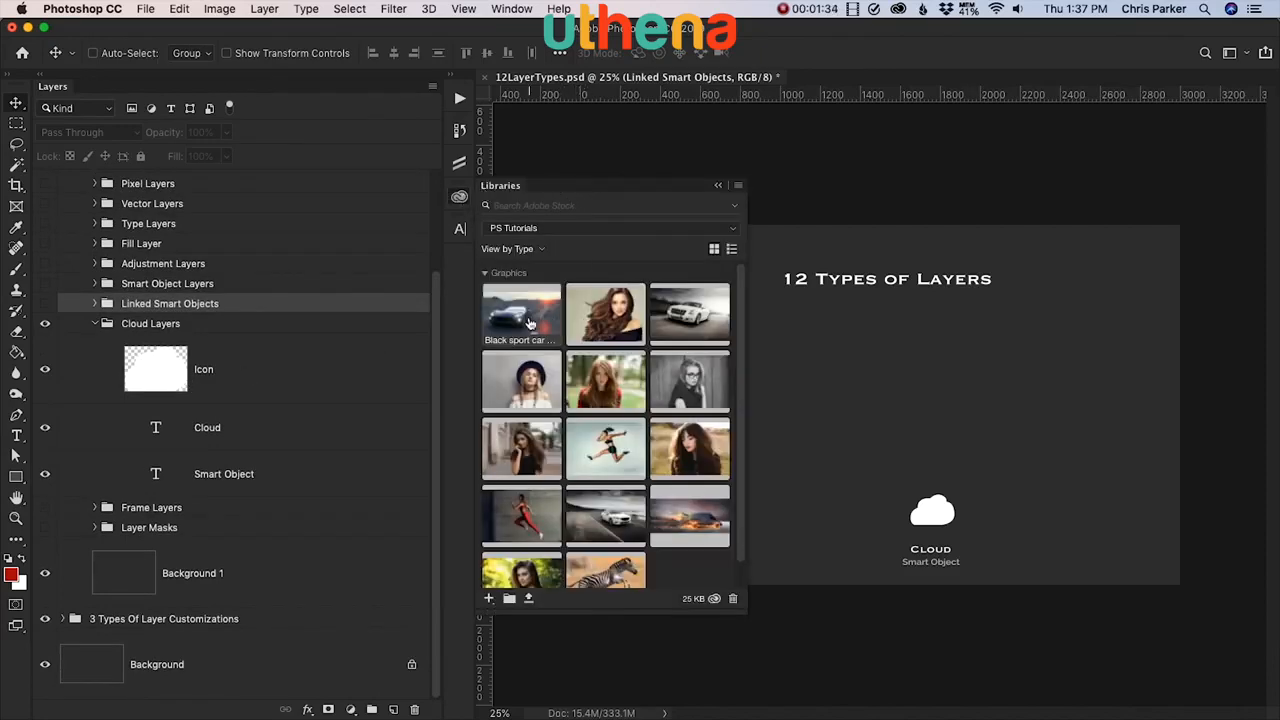
{"action": "left_click_drag", "start_coordinate": [530, 322], "coordinate": [881, 368]}
{"action": "left_click_drag", "start_coordinate": [1184, 221], "coordinate": [1208, 190]}
{"action": "left_click_drag", "start_coordinate": [1107, 333], "coordinate": [1107, 344]}
{"action": "key", "text": "Return"}
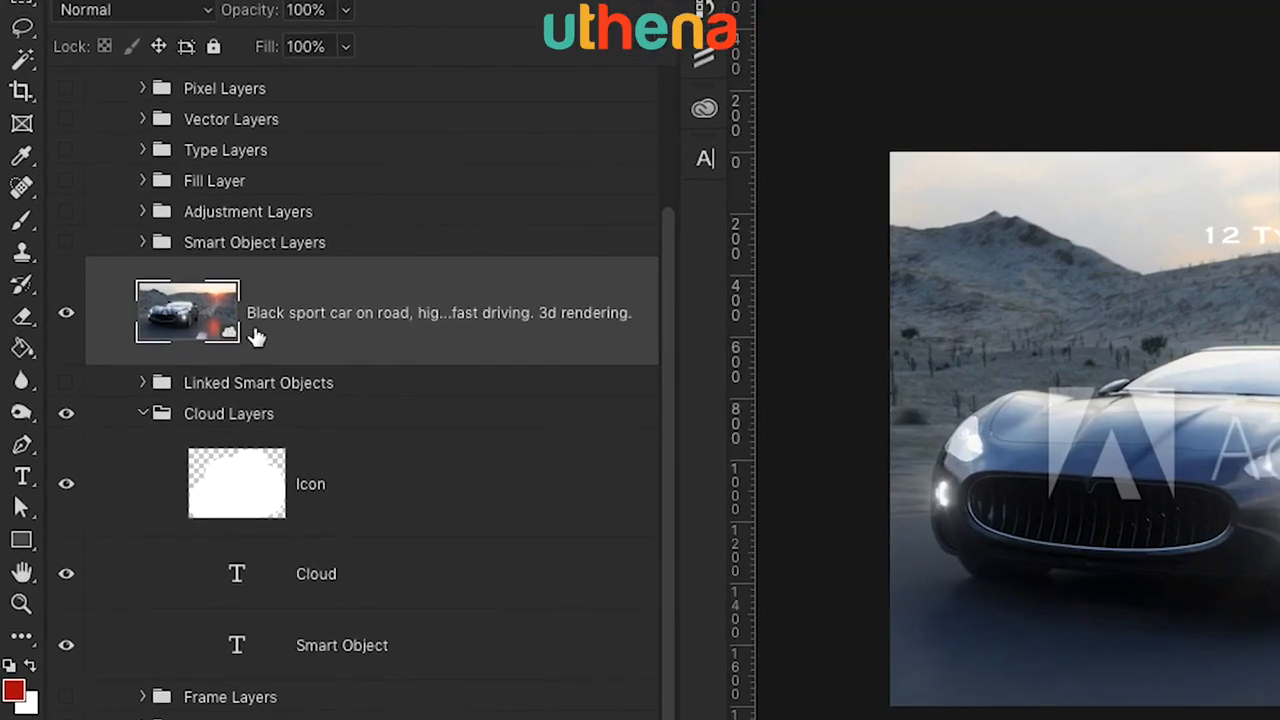
{"action": "left_click", "coordinate": [704, 108]}
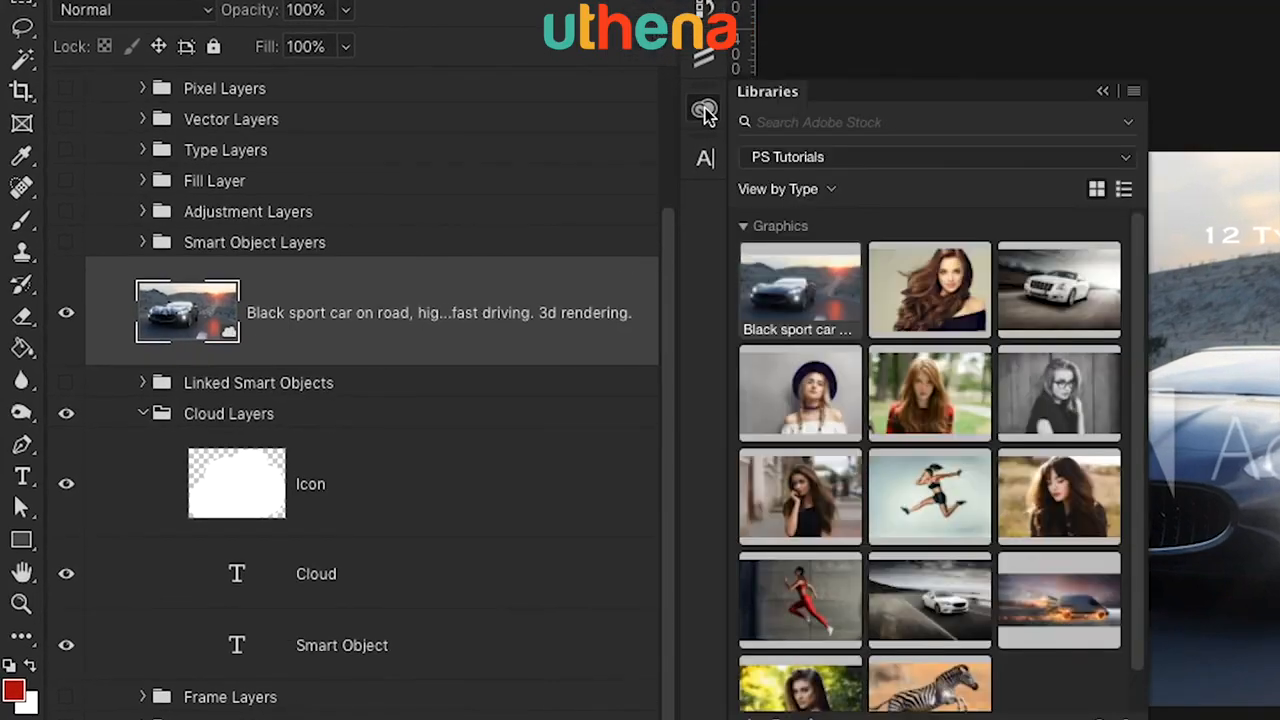
{"action": "left_click", "coordinate": [604, 293]}
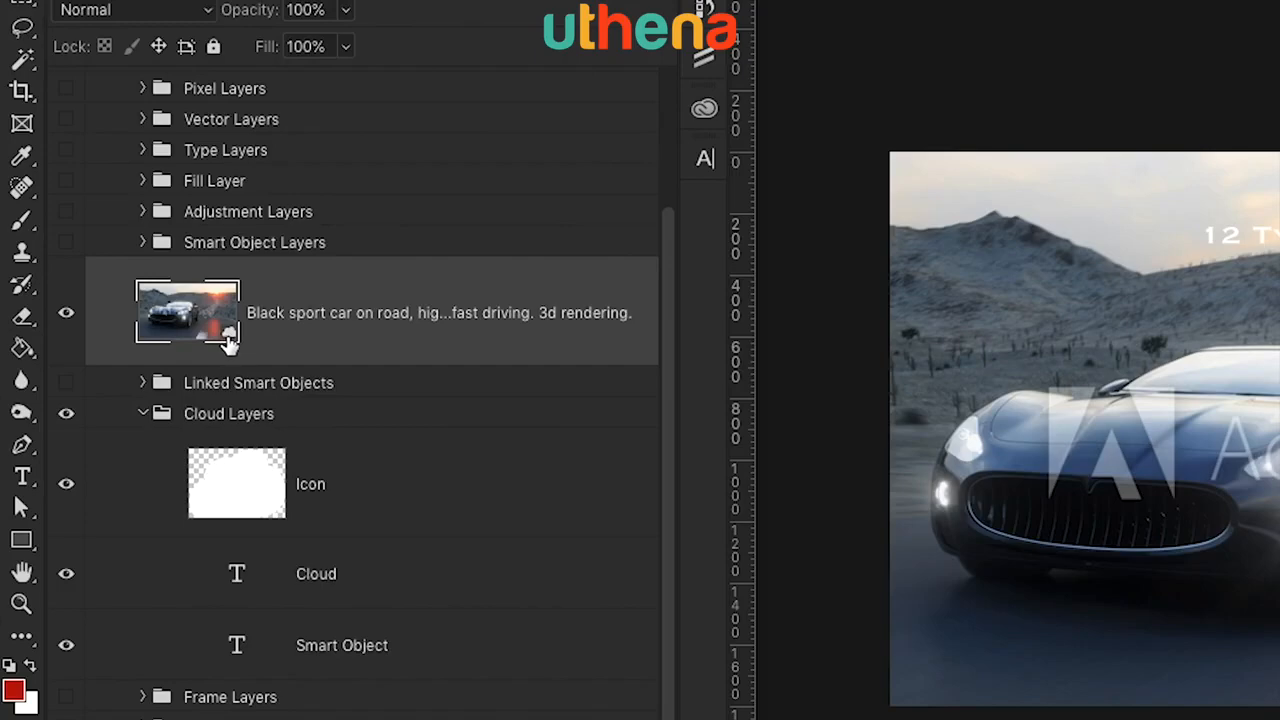
Step: Move the black sport car layer into the Cloud Layers group above the Icon layer, and switch its visibility off and on
{"action": "left_click_drag", "start_coordinate": [217, 343], "coordinate": [223, 382]}
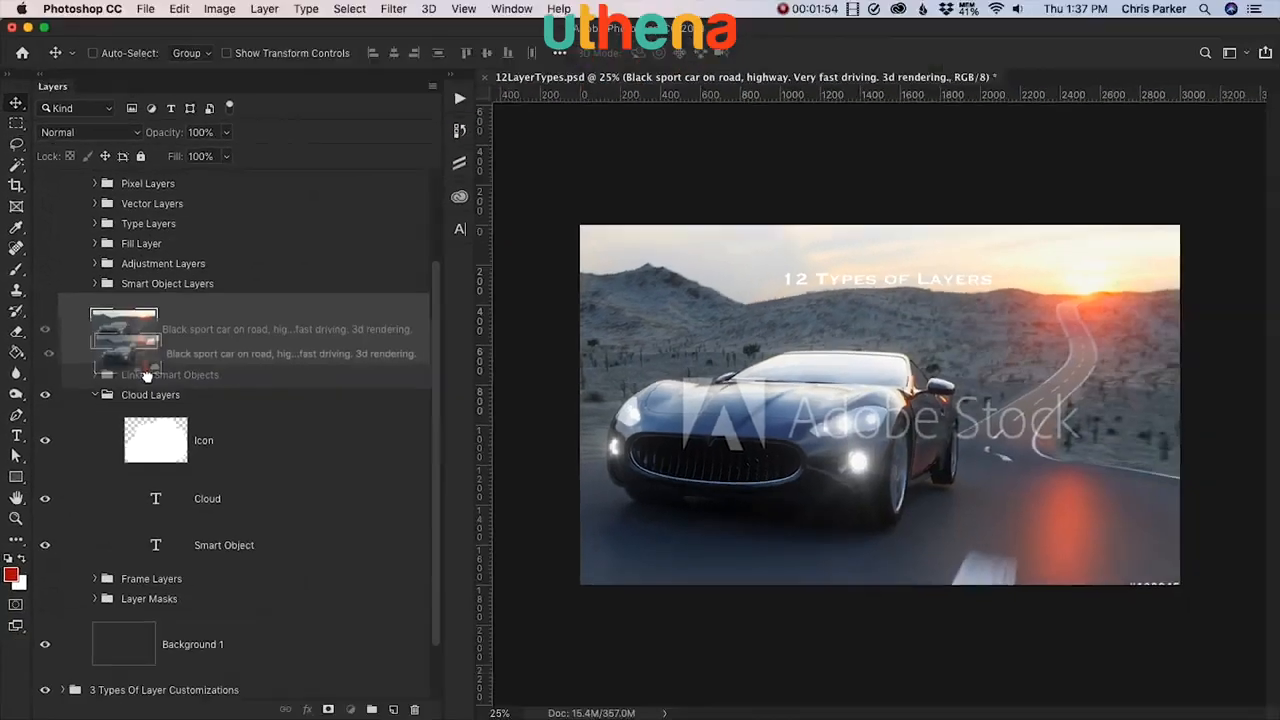
{"action": "left_click_drag", "start_coordinate": [146, 375], "coordinate": [148, 410]}
{"action": "left_click", "coordinate": [45, 369]}
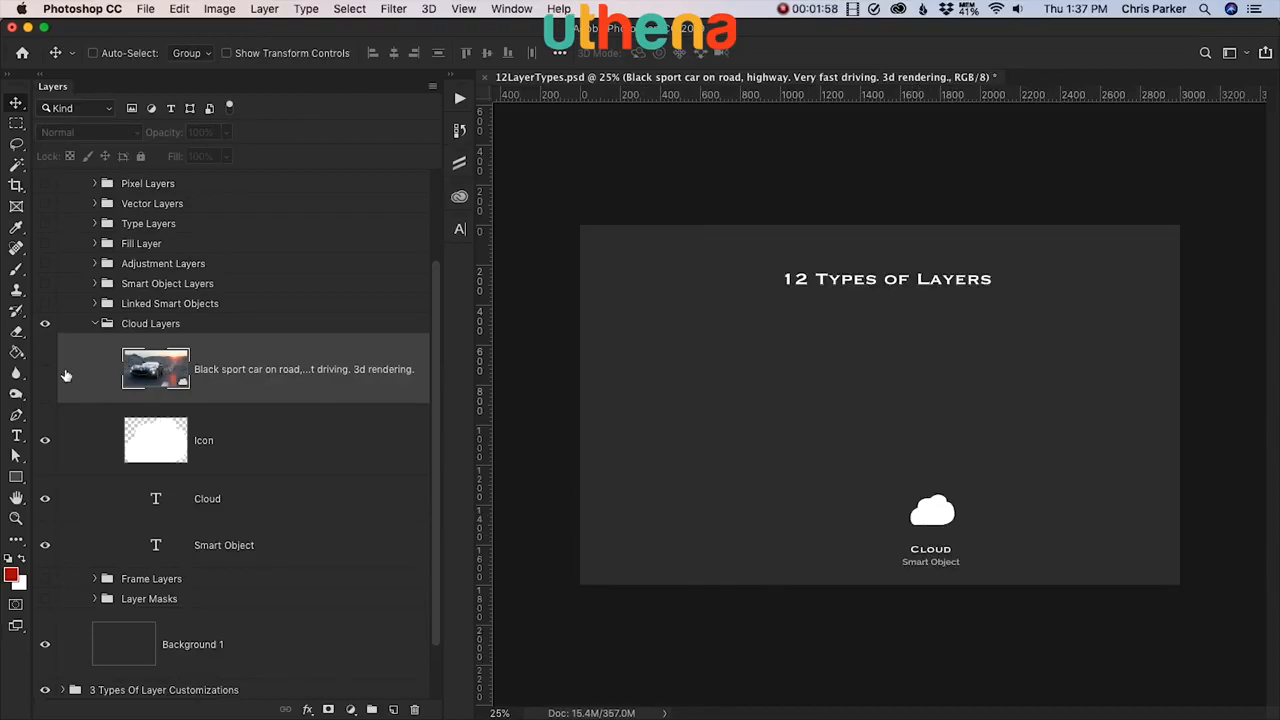
{"action": "left_click", "coordinate": [45, 369]}
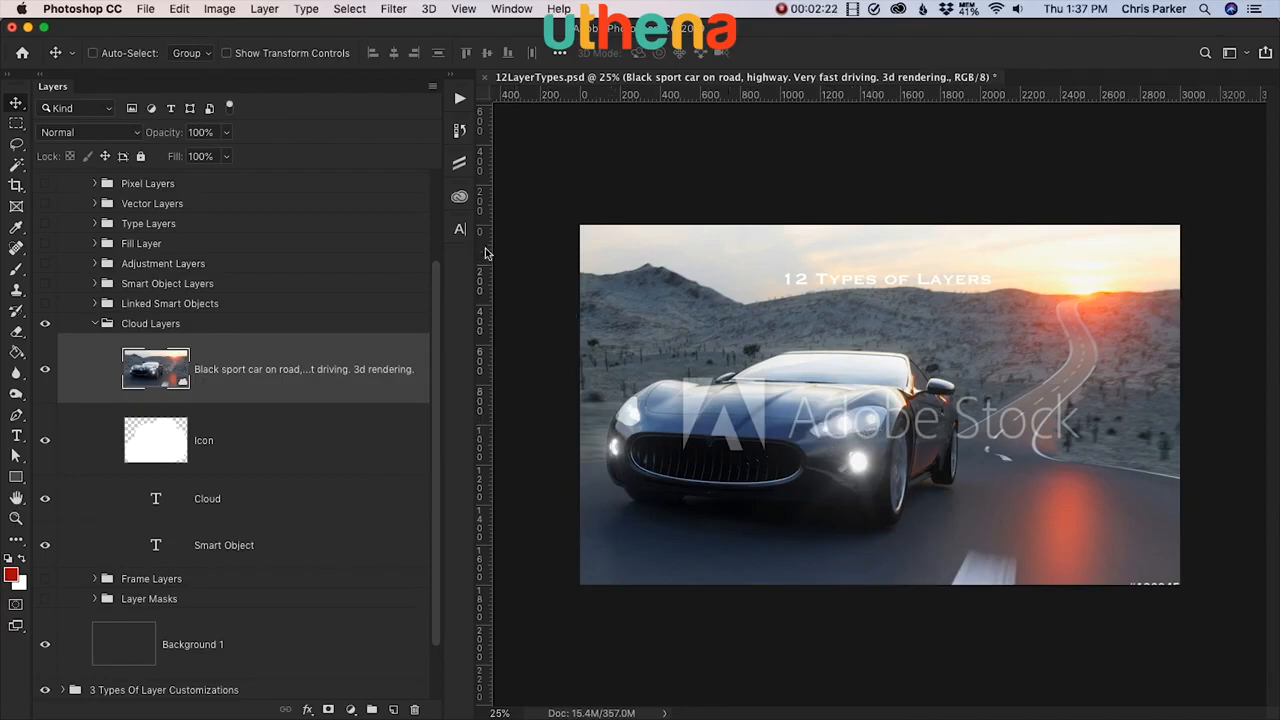
Step: Look up the image licensing option for the black sport car graphic in the PS Tutorials library
{"action": "left_click", "coordinate": [459, 196]}
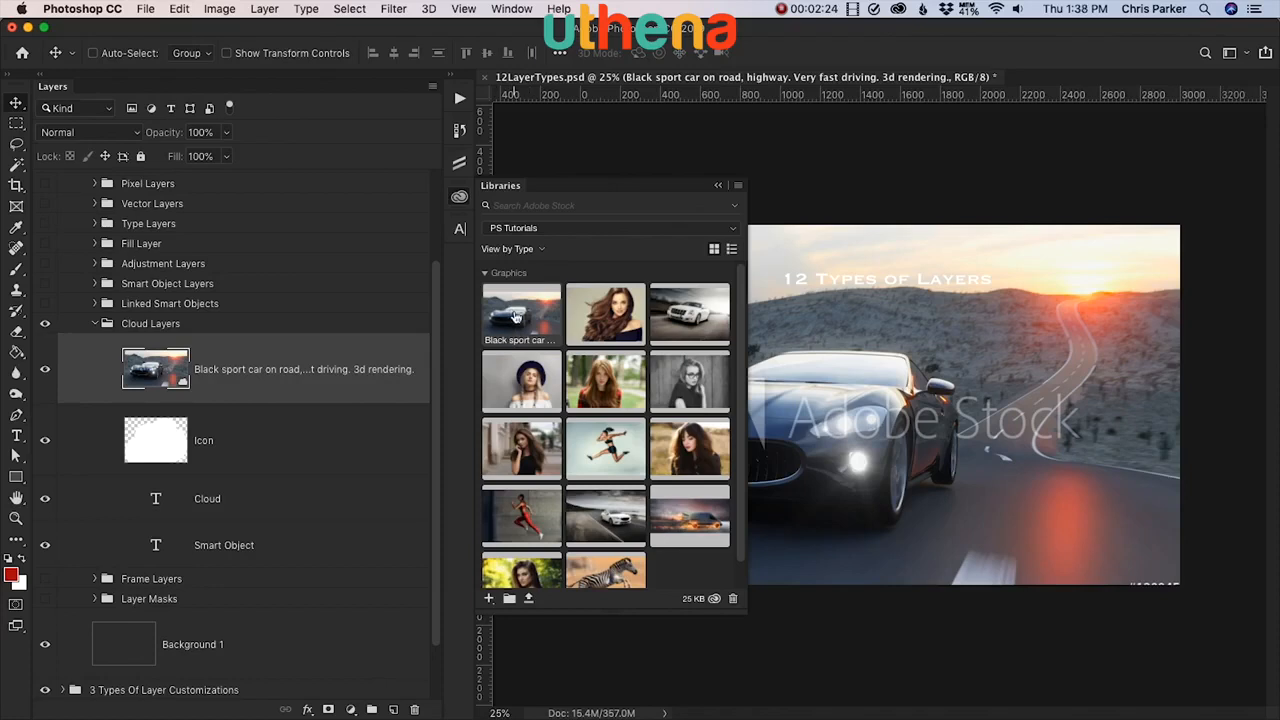
{"action": "mouse_move", "coordinate": [514, 318]}
{"action": "right_click", "coordinate": [515, 316]}
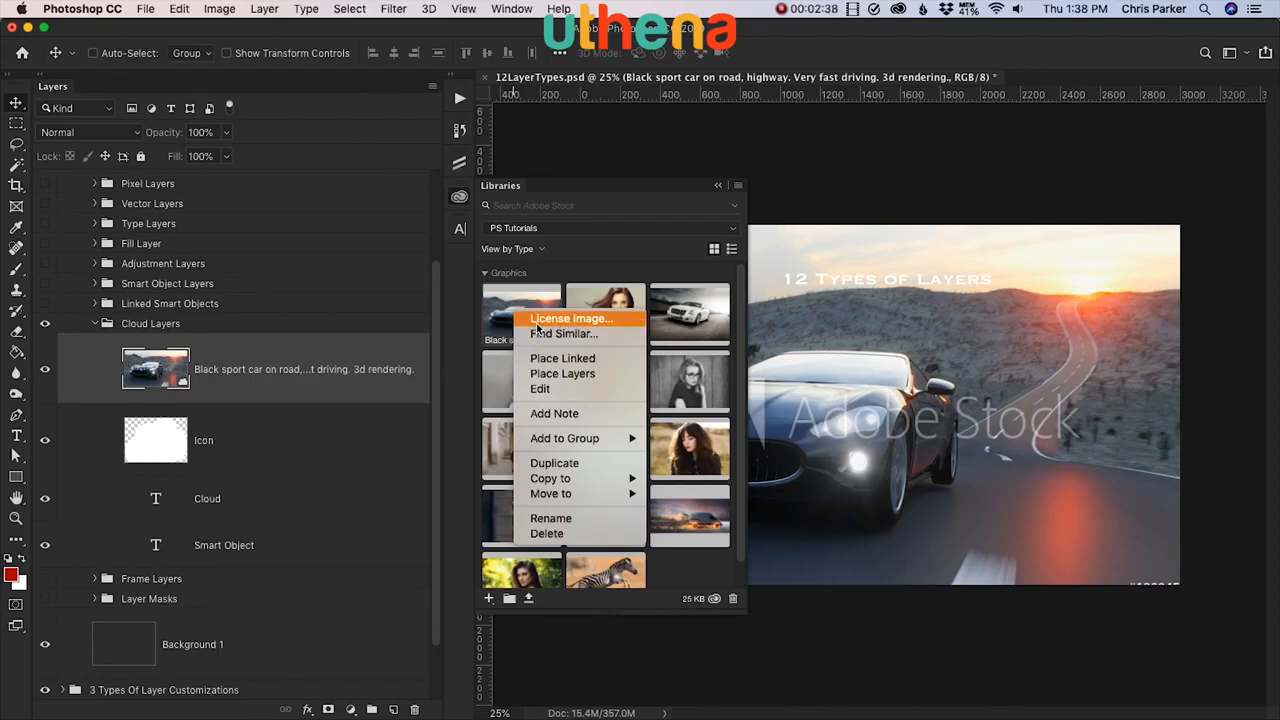
{"action": "left_click", "coordinate": [212, 396]}
{"action": "left_click", "coordinate": [210, 395]}
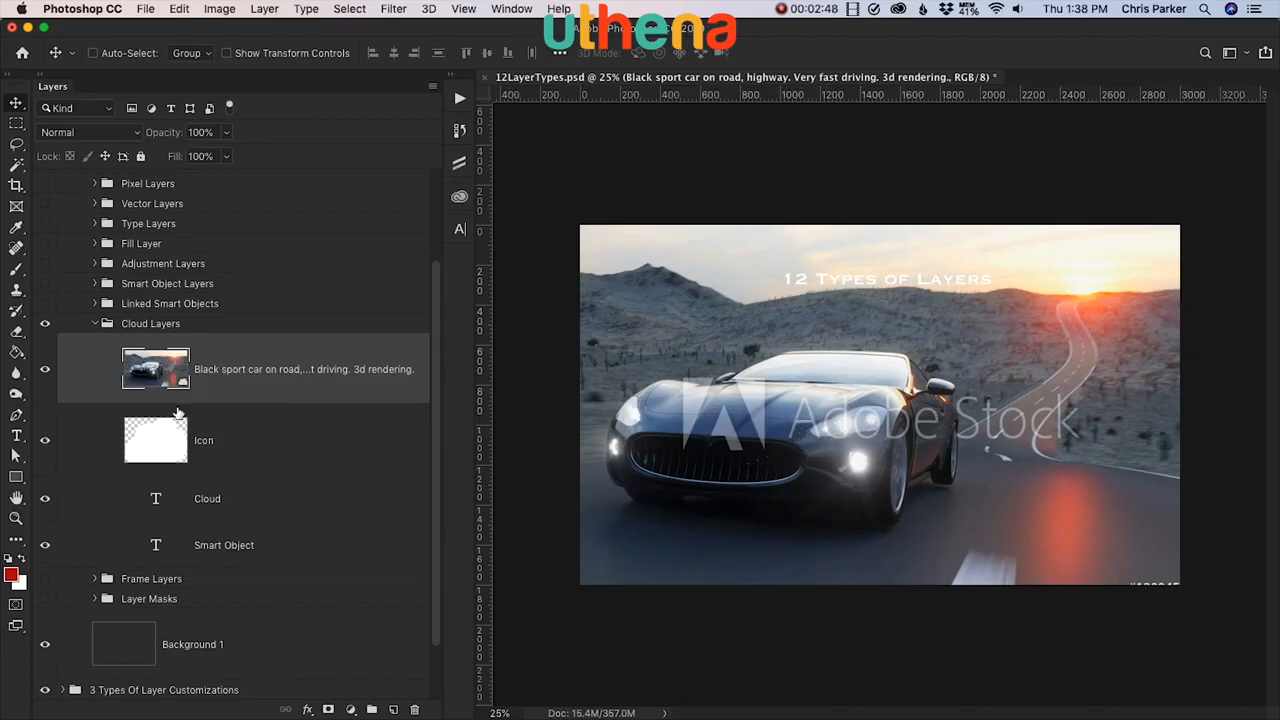
Step: Collapse and hide the Cloud Layers group, and show and select the Frame Layers group
{"action": "left_click", "coordinate": [95, 324]}
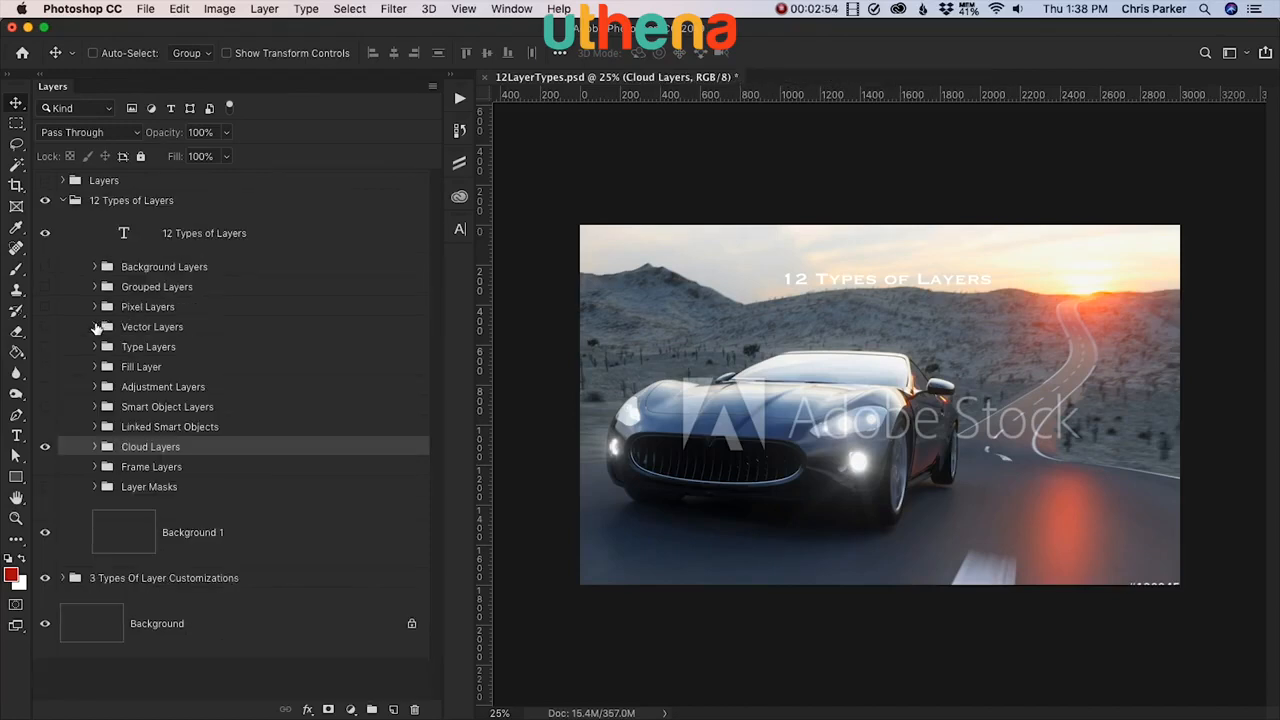
{"action": "left_click", "coordinate": [45, 447]}
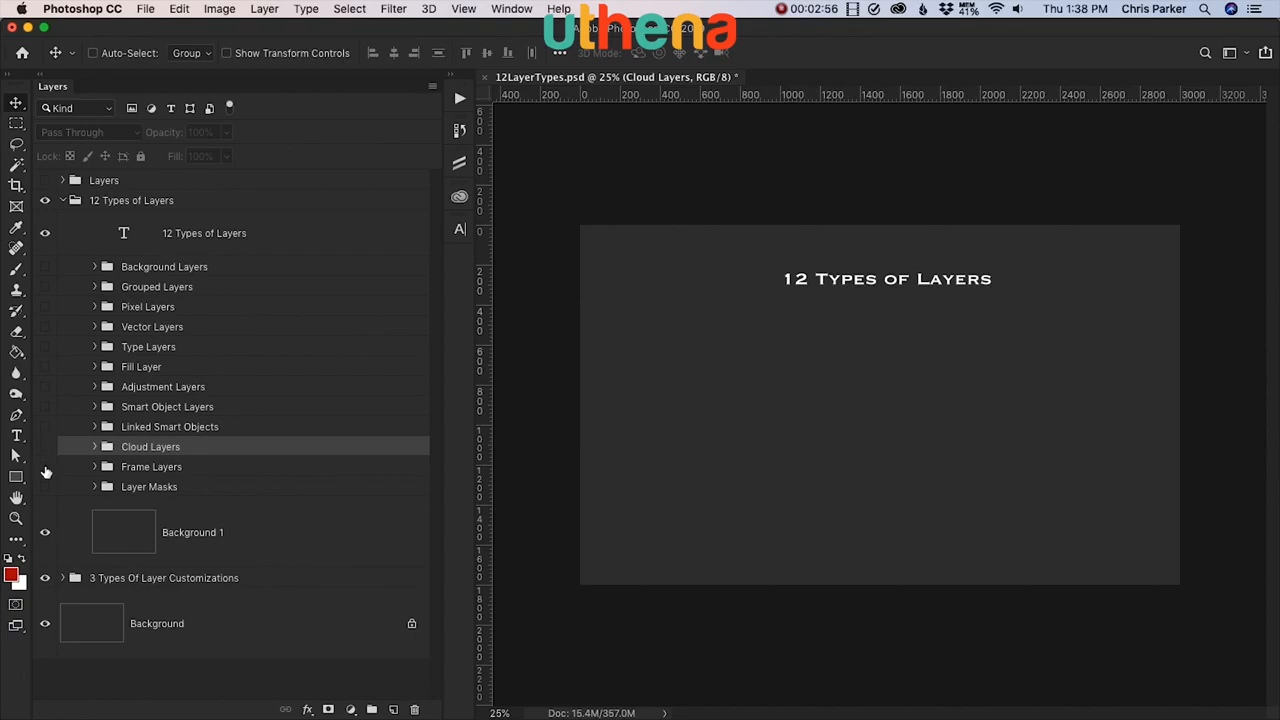
{"action": "left_click", "coordinate": [45, 467]}
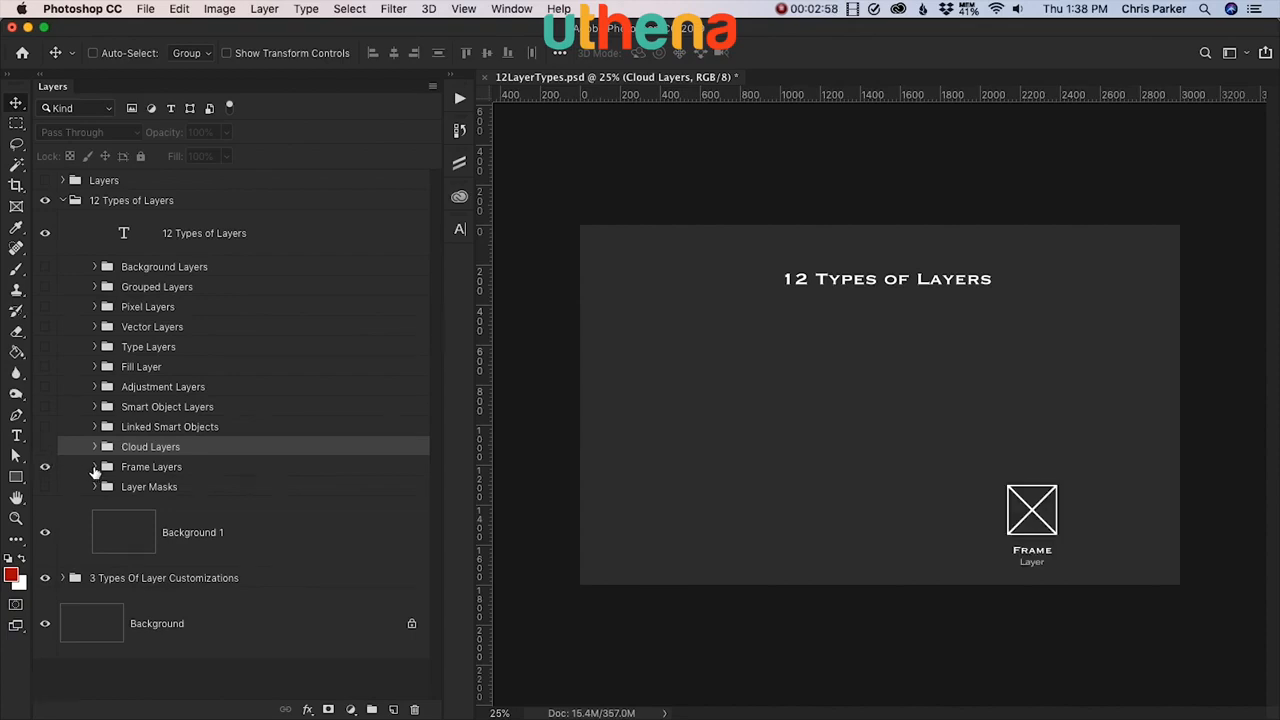
{"action": "left_click", "coordinate": [178, 467]}
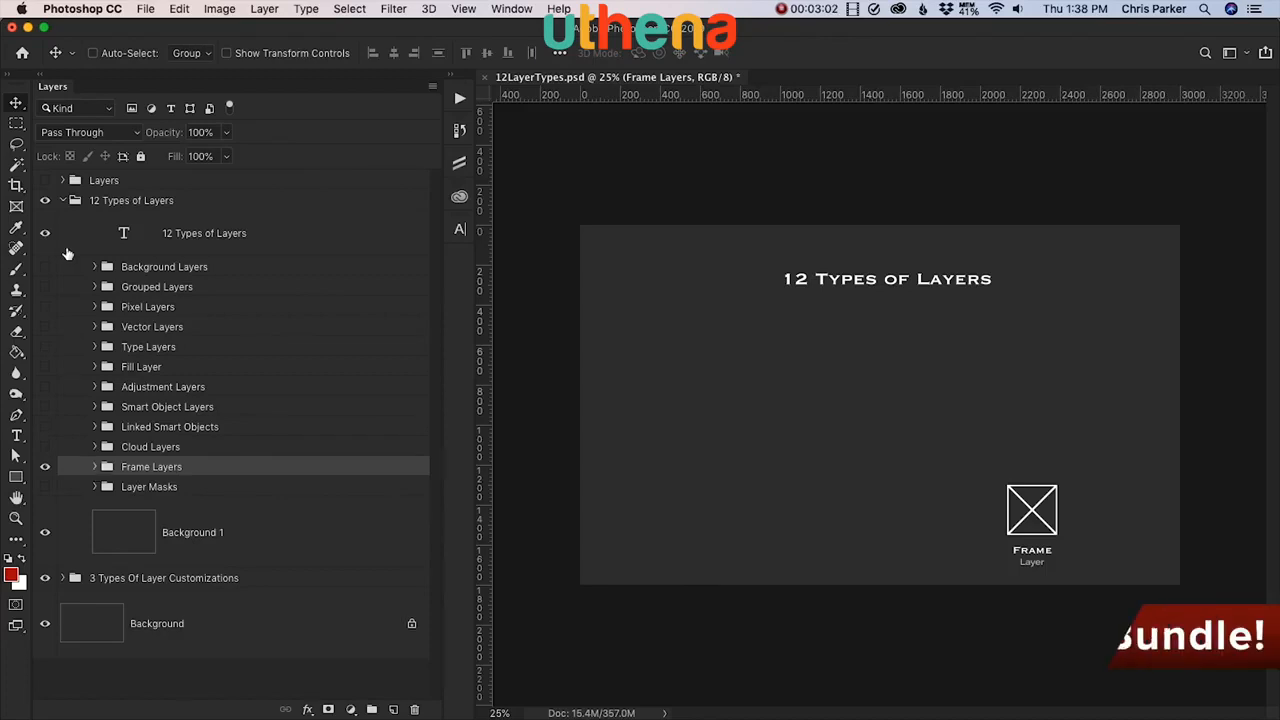
Step: Draw a rectangular frame with the Frame tool on the canvas's left half below the title, and select its layer in Frame Layers
{"action": "left_click", "coordinate": [16, 206]}
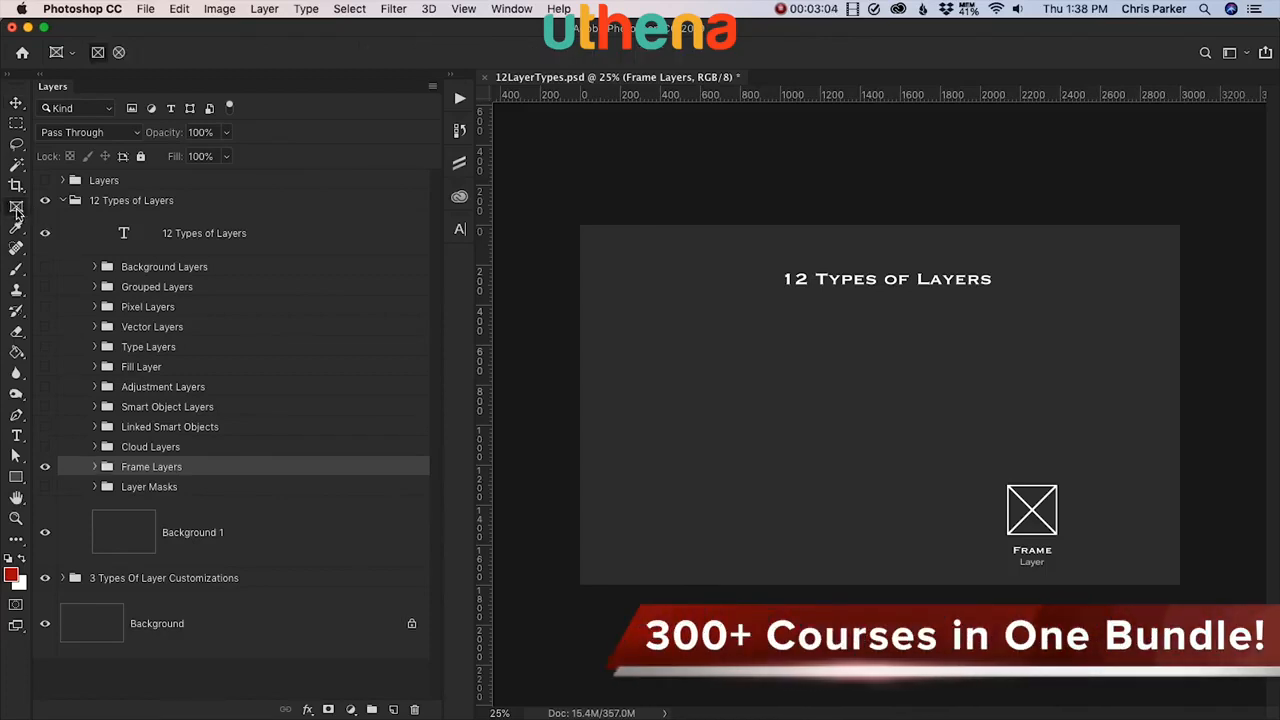
{"action": "left_click_drag", "start_coordinate": [632, 366], "coordinate": [858, 492]}
{"action": "left_click_drag", "start_coordinate": [341, 260], "coordinate": [332, 557]}
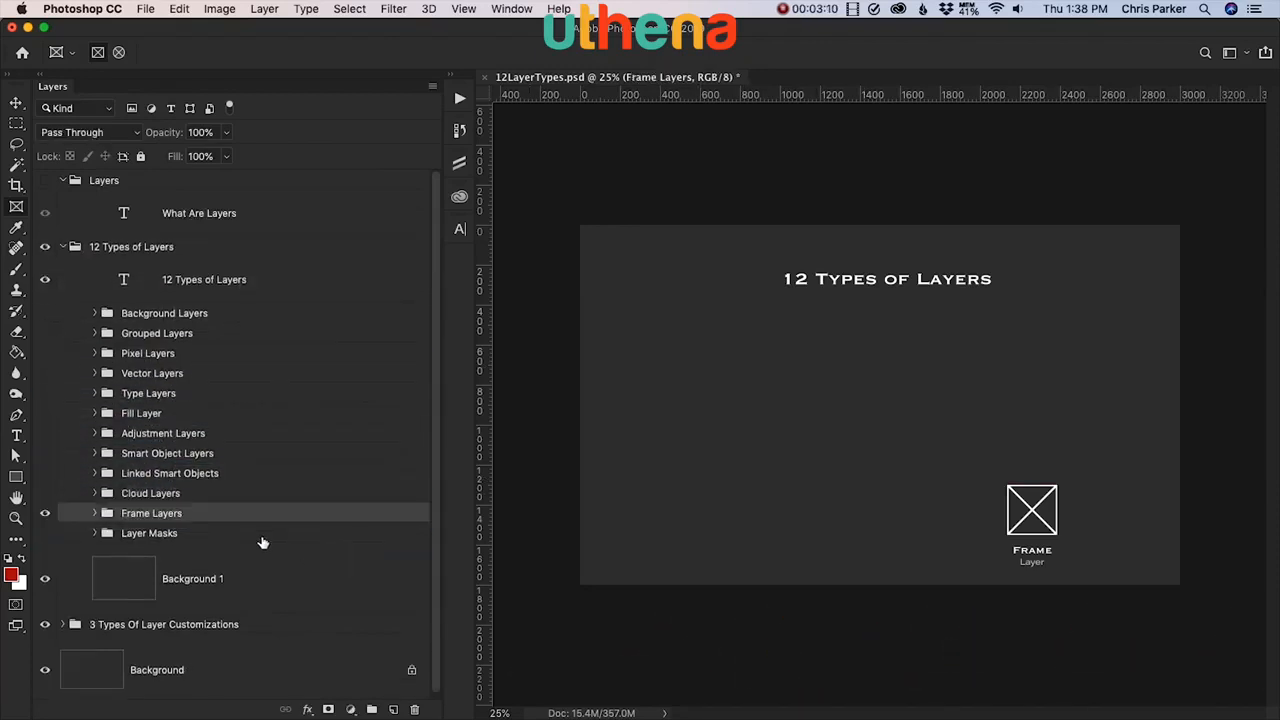
{"action": "left_click", "coordinate": [96, 513]}
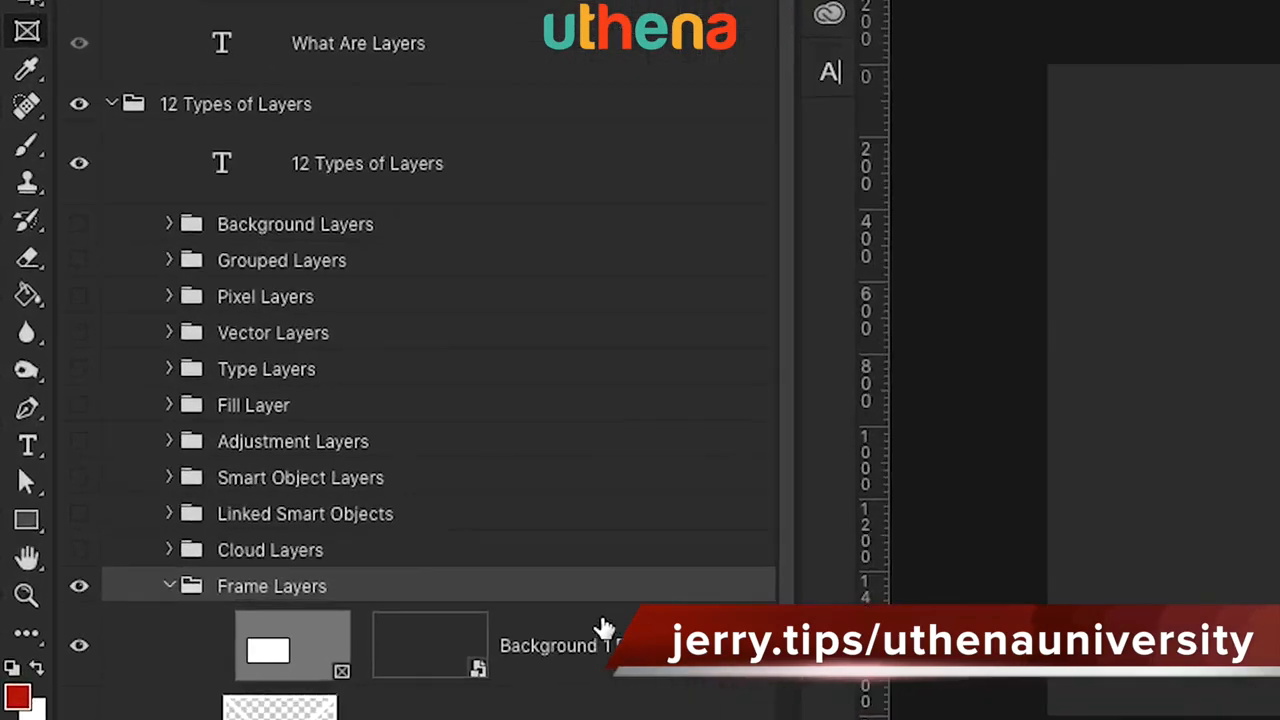
{"action": "left_click", "coordinate": [335, 537]}
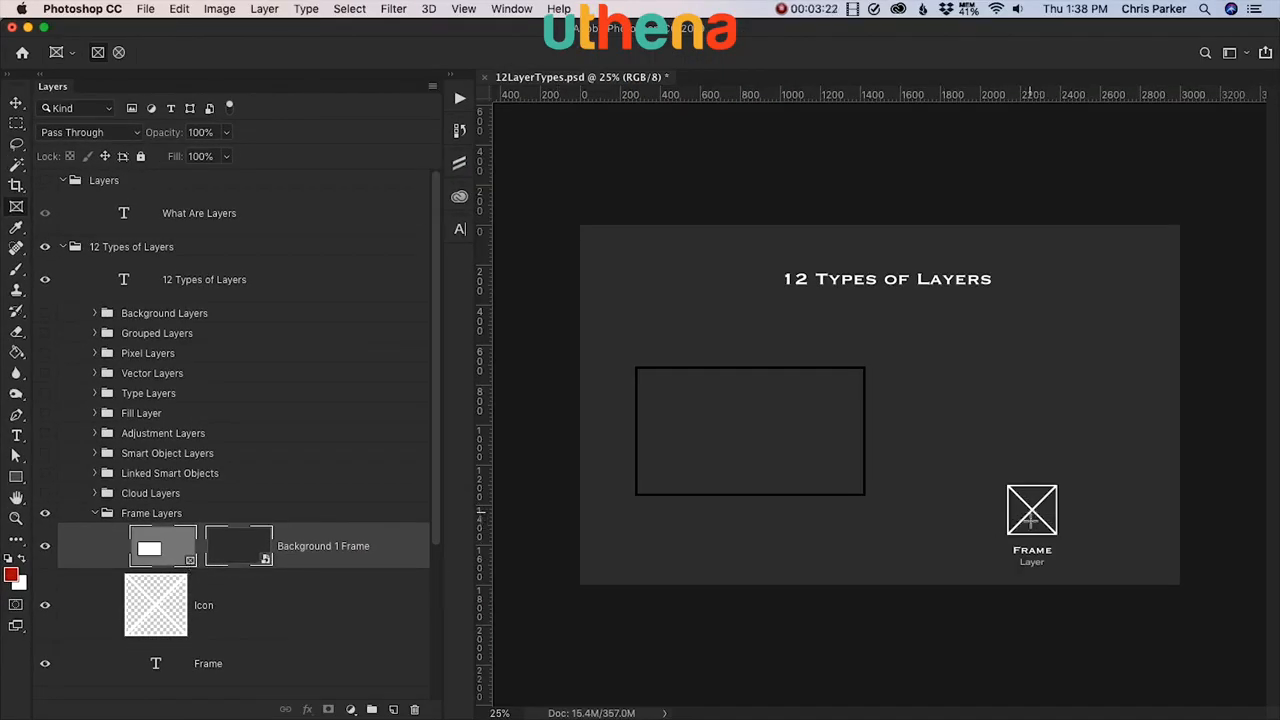
Step: Fill the rectangular frame with the black sport car graphic from the PS Tutorials library
{"action": "left_click", "coordinate": [460, 197]}
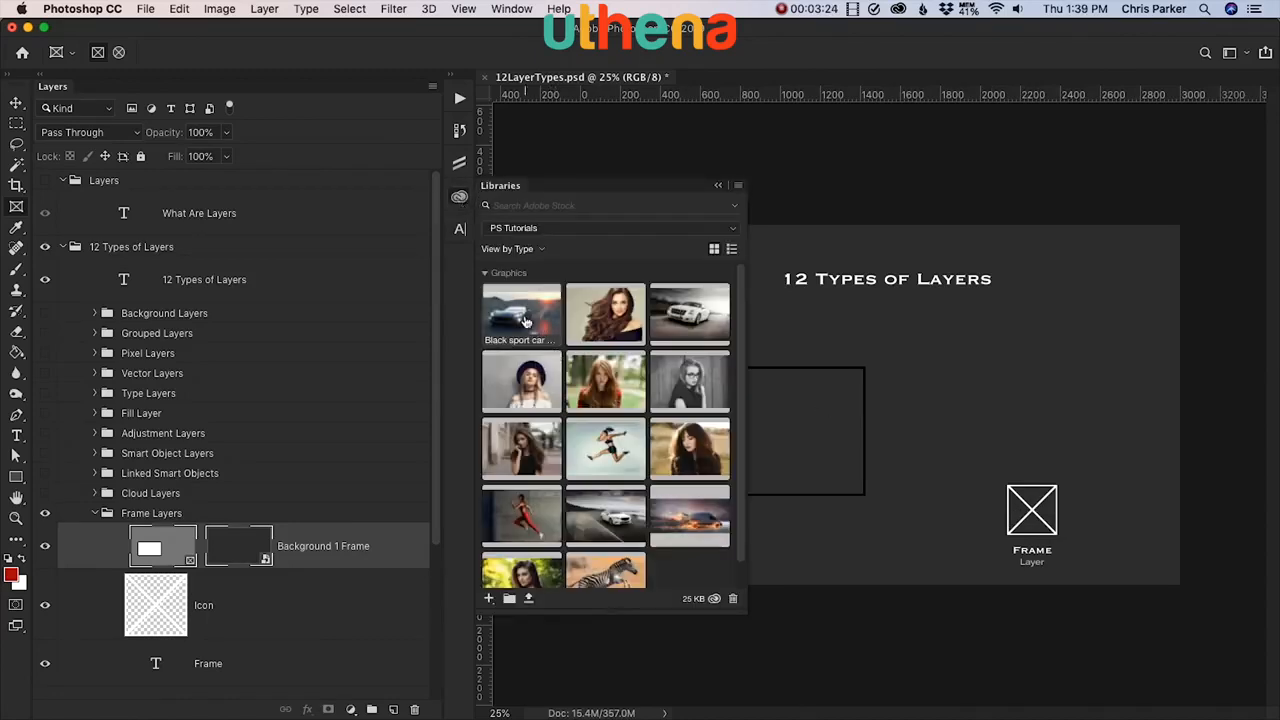
{"action": "left_click_drag", "start_coordinate": [527, 323], "coordinate": [788, 467]}
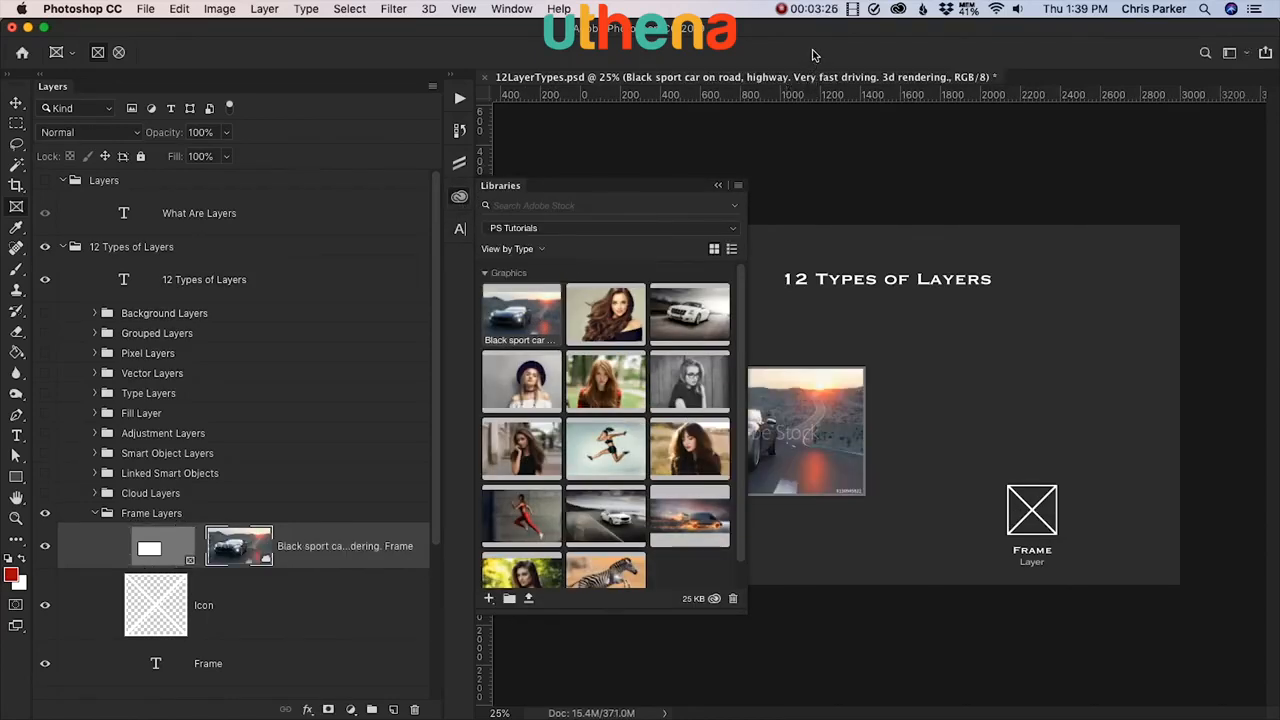
{"action": "left_click", "coordinate": [810, 55]}
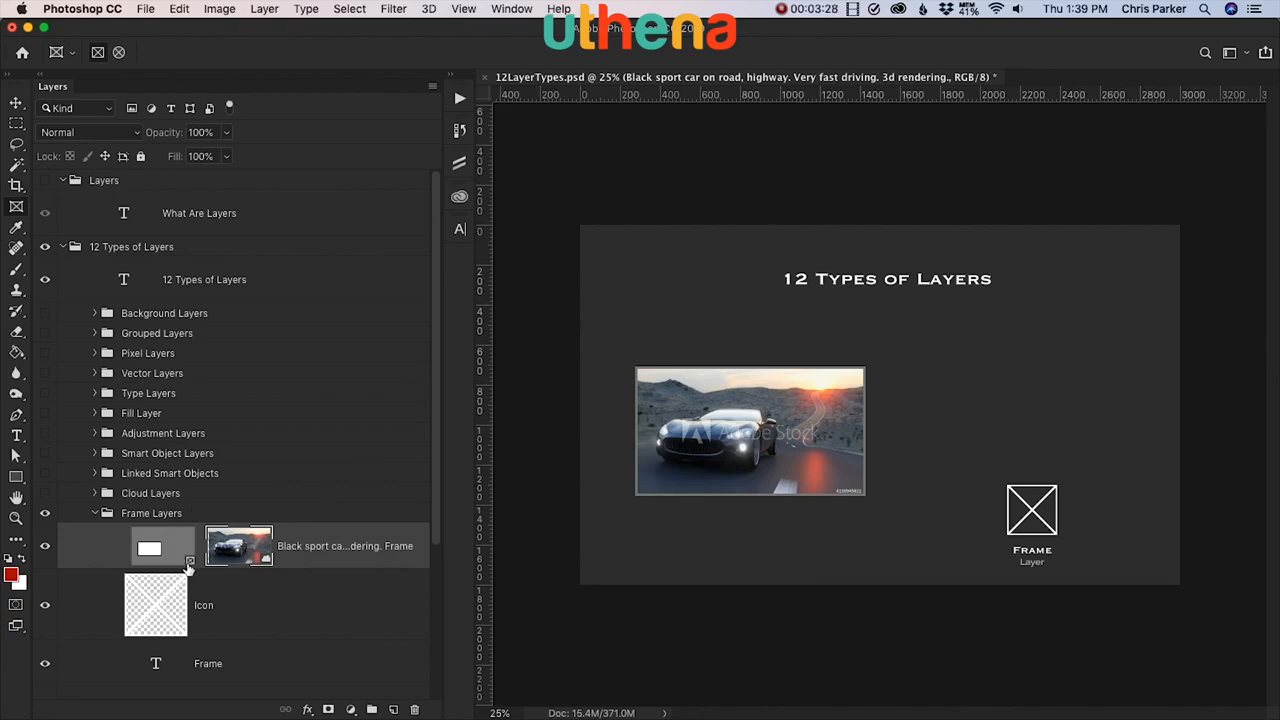
Step: Collapse and hide the Frame Layers group, and show and expand the Layer Masks group
{"action": "left_click", "coordinate": [95, 515]}
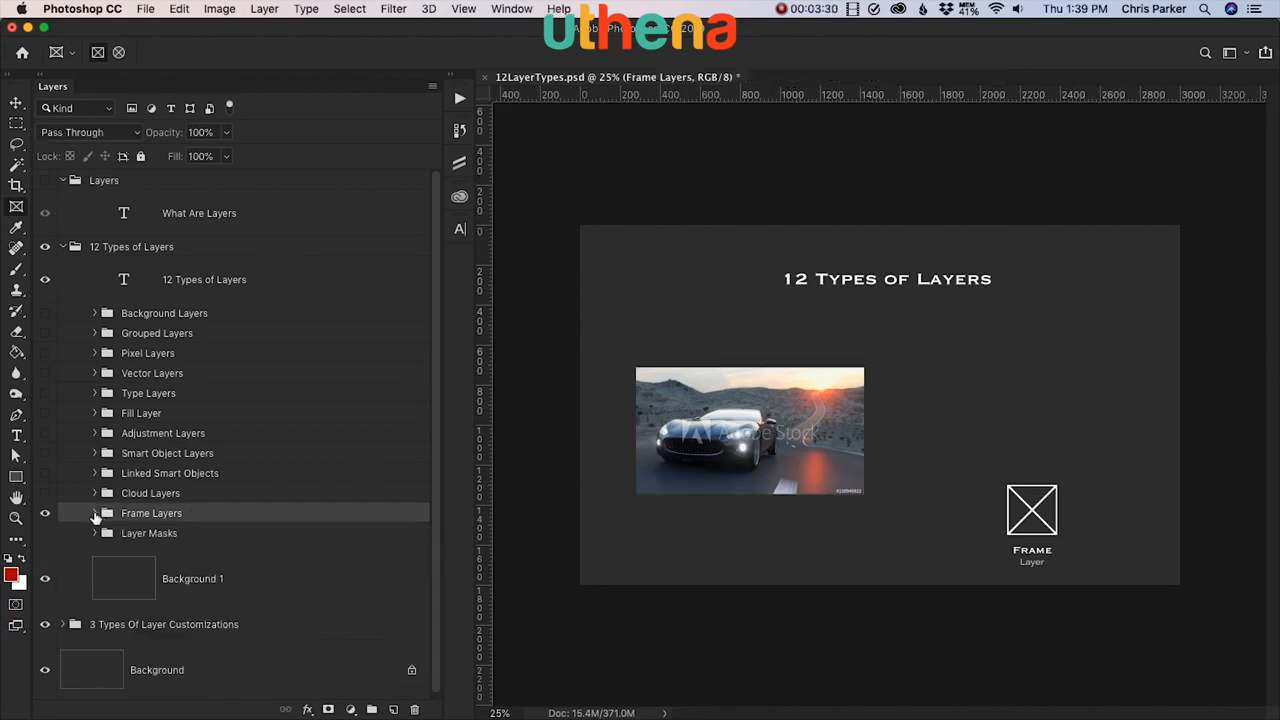
{"action": "left_click", "coordinate": [45, 515]}
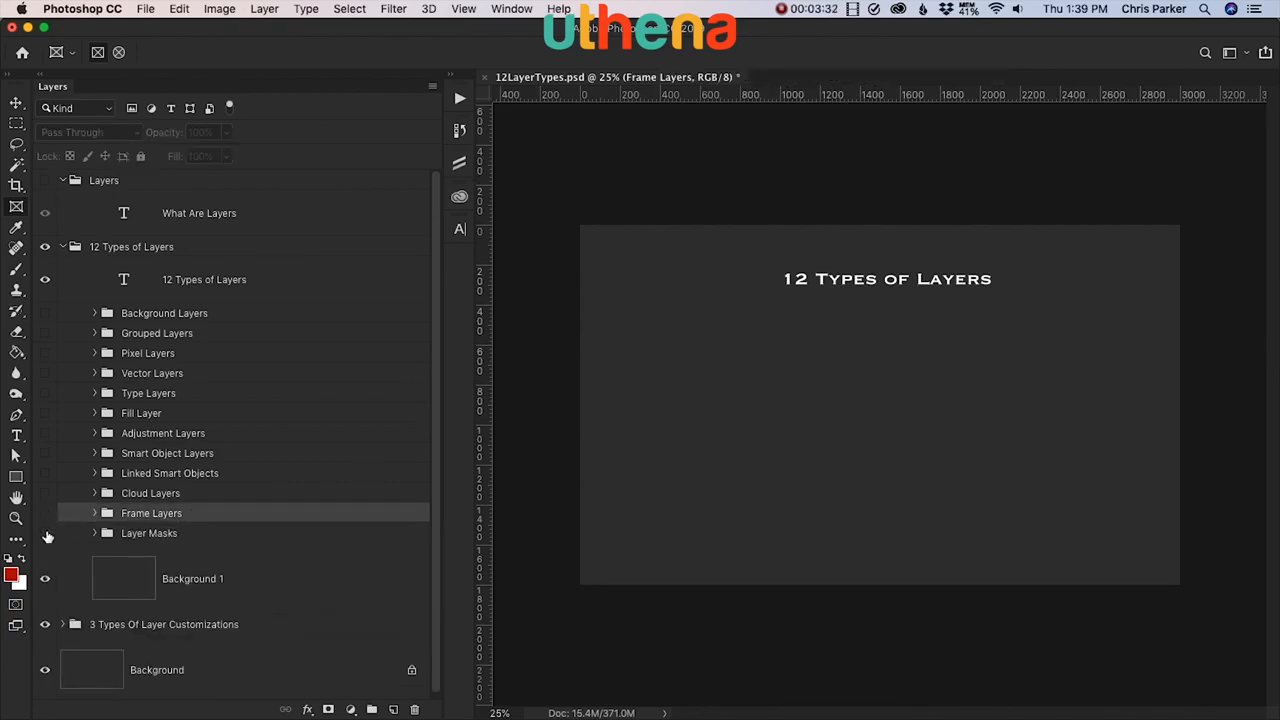
{"action": "left_click", "coordinate": [173, 537]}
{"action": "left_click", "coordinate": [45, 533]}
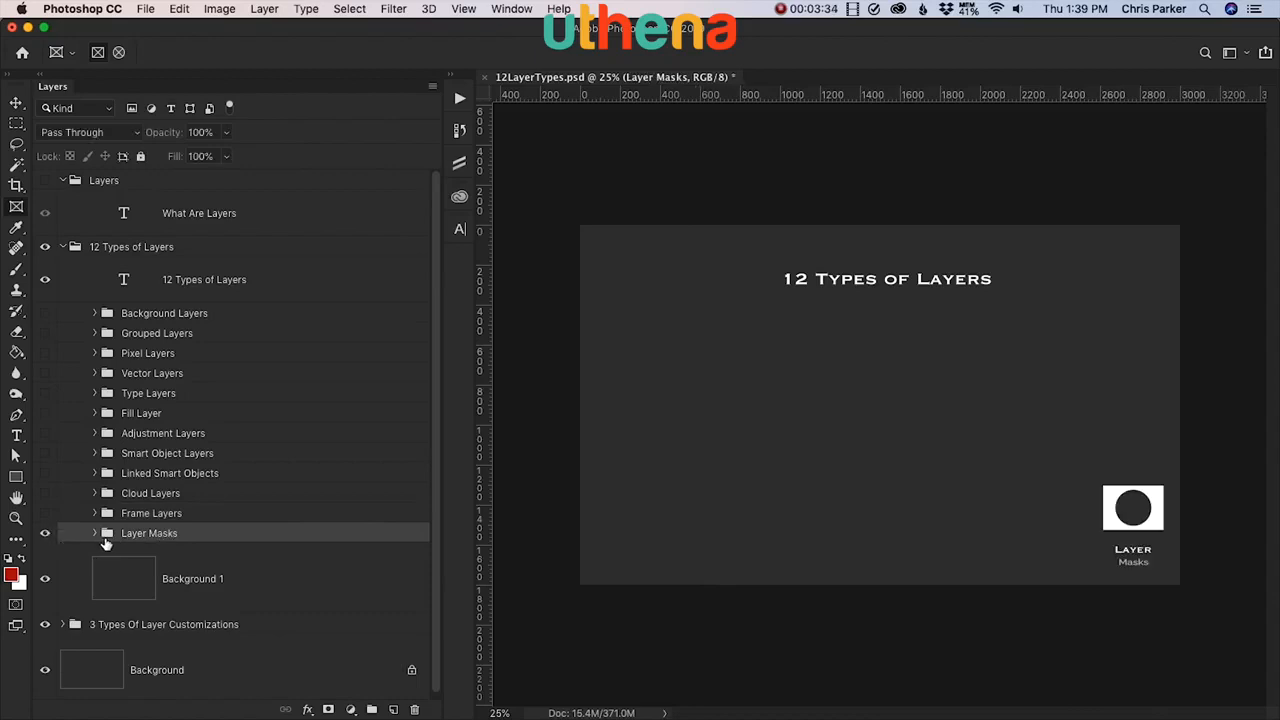
{"action": "left_click", "coordinate": [95, 533]}
{"action": "scroll", "coordinate": [100, 530], "scroll_direction": "down", "scroll_amount": 5}
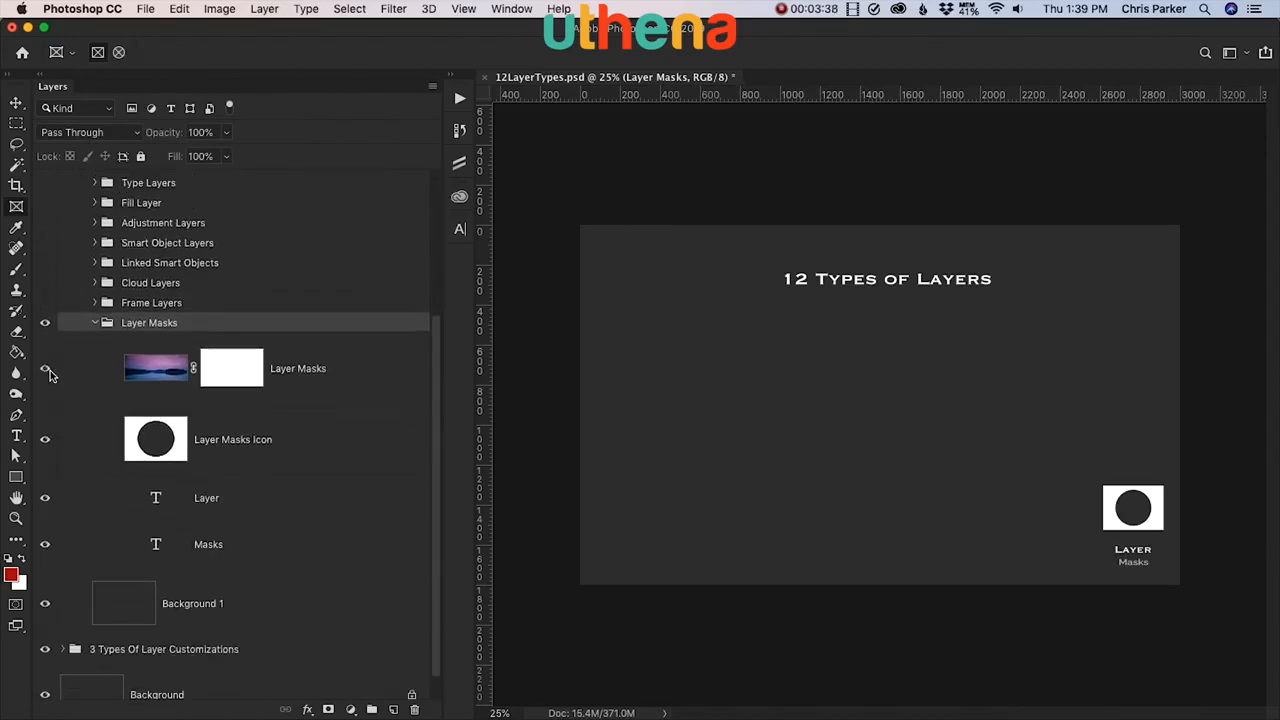
Step: Show the landscape layer in the Layer Masks group, delete its existing mask and add a new white layer mask
{"action": "left_click", "coordinate": [46, 369]}
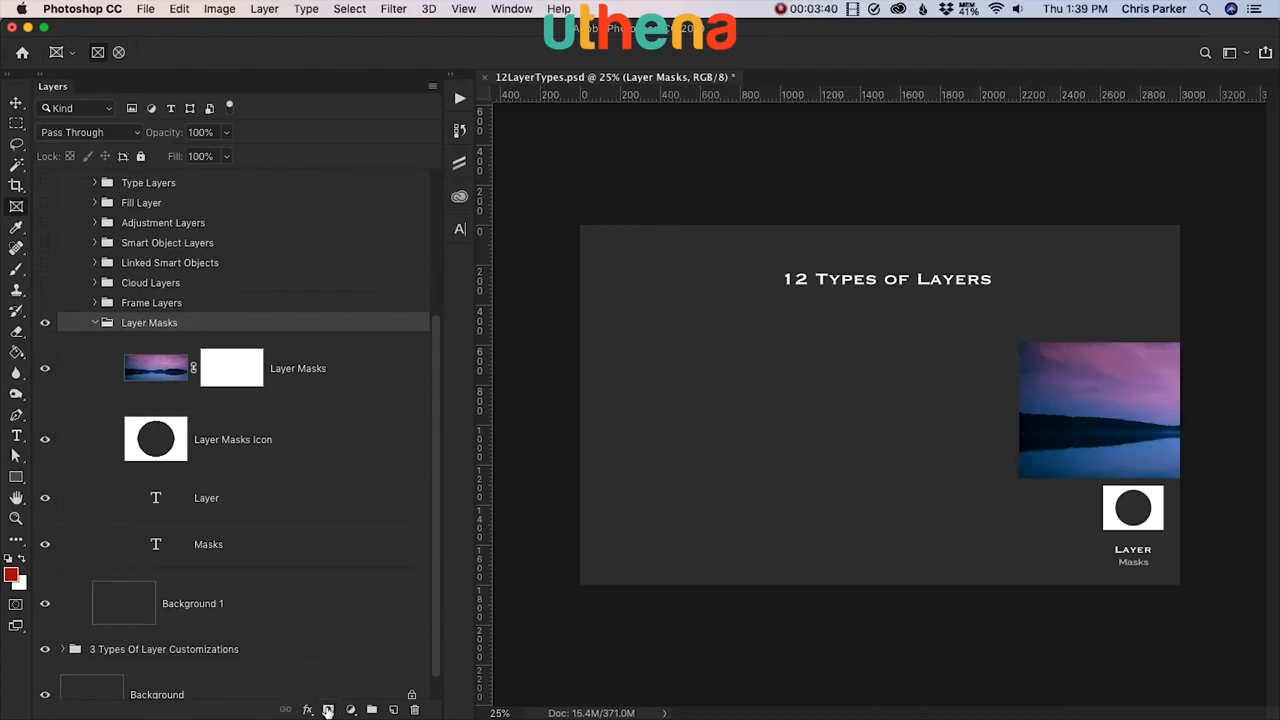
{"action": "left_click", "coordinate": [167, 380]}
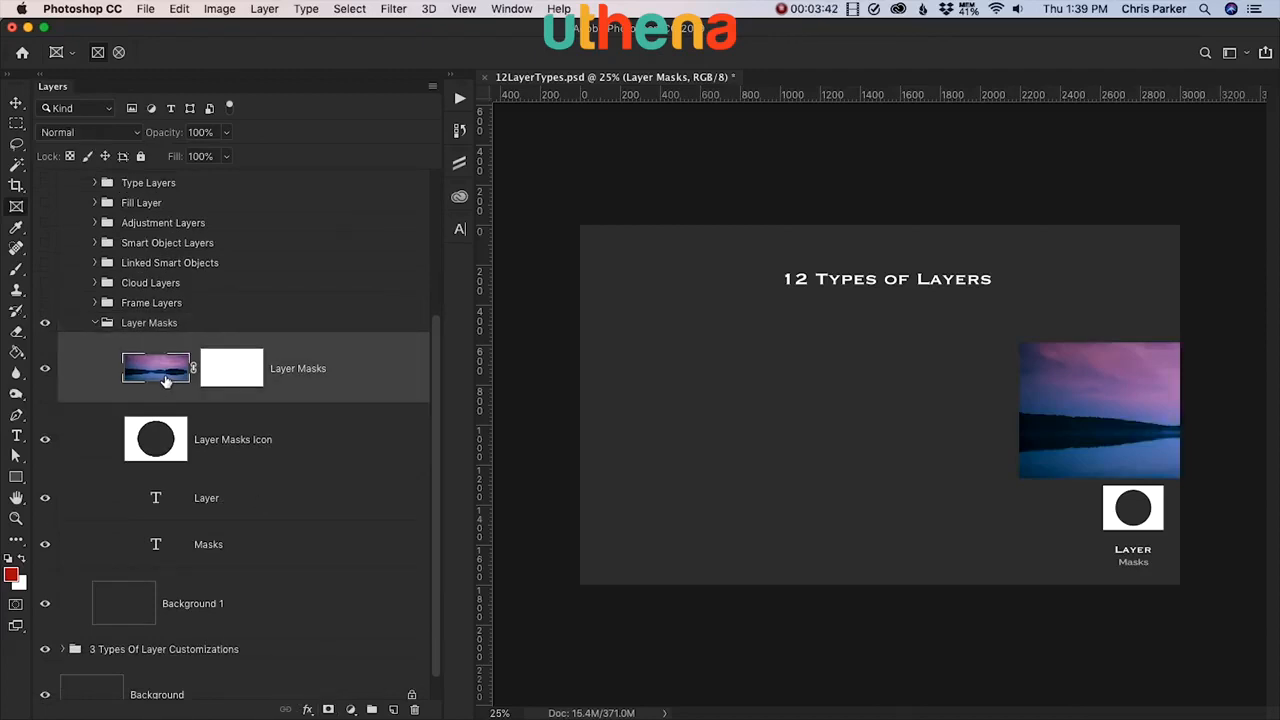
{"action": "left_click_drag", "start_coordinate": [212, 385], "coordinate": [412, 706]}
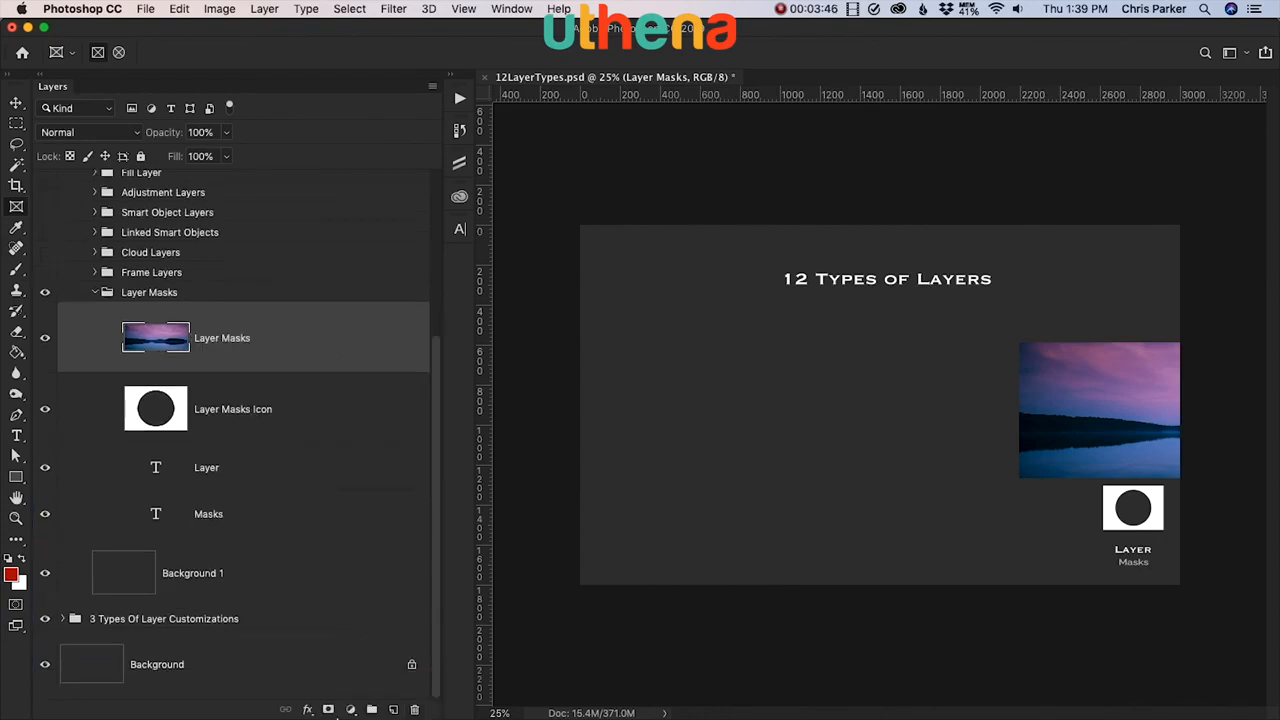
{"action": "left_click", "coordinate": [329, 709]}
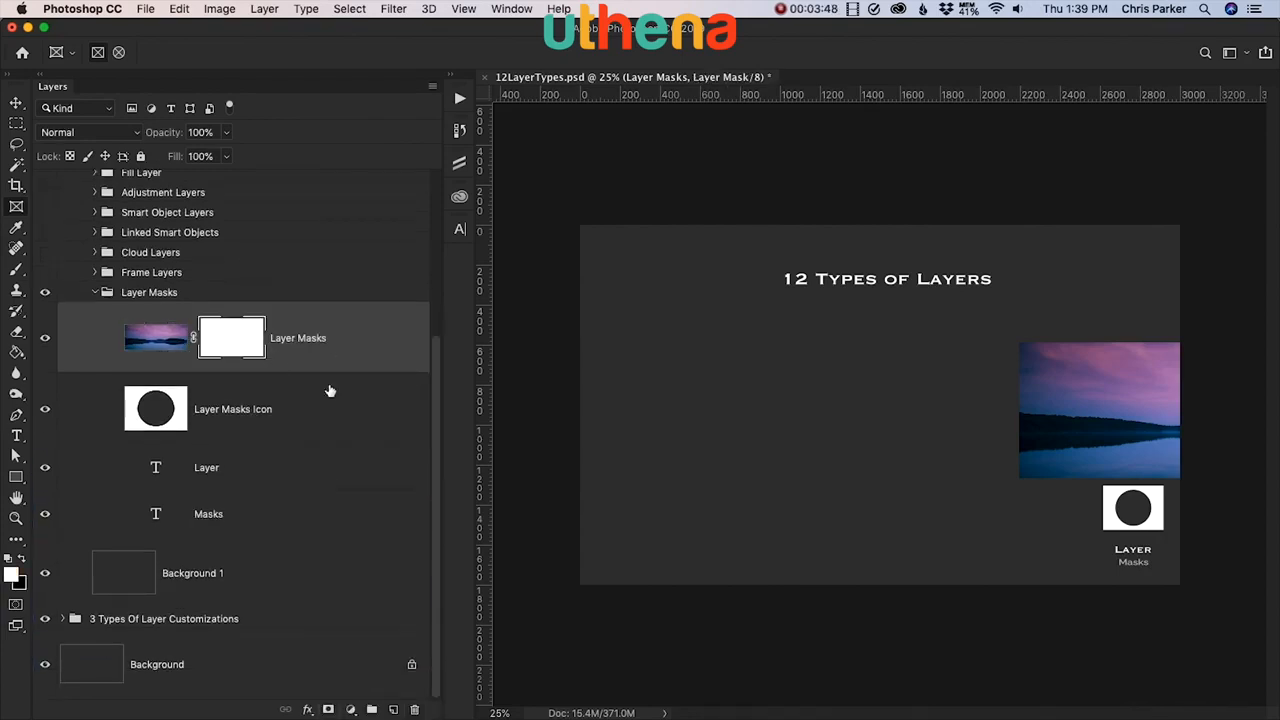
Step: Move the landscape image about 1431 px left with Free Transform so it lies fully within the canvas below the title
{"action": "left_click", "coordinate": [138, 350]}
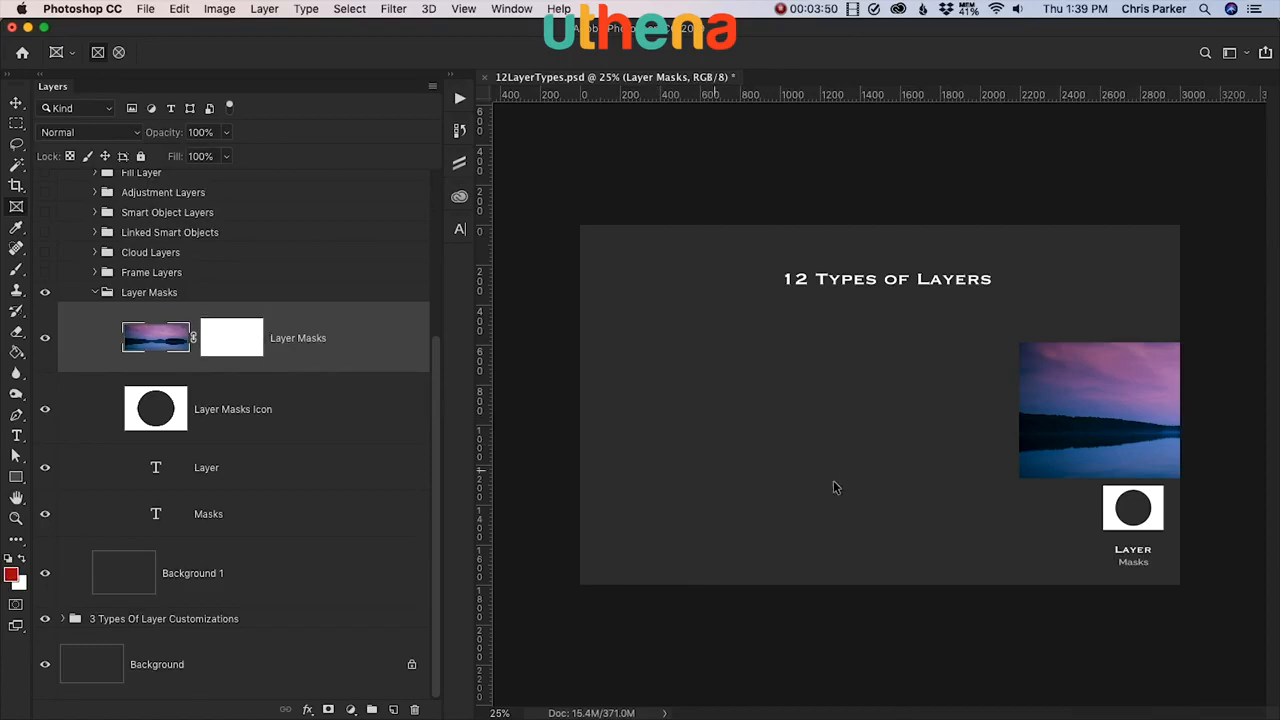
{"action": "key", "text": "super+t"}
{"action": "left_click_drag", "start_coordinate": [1068, 444], "coordinate": [784, 433]}
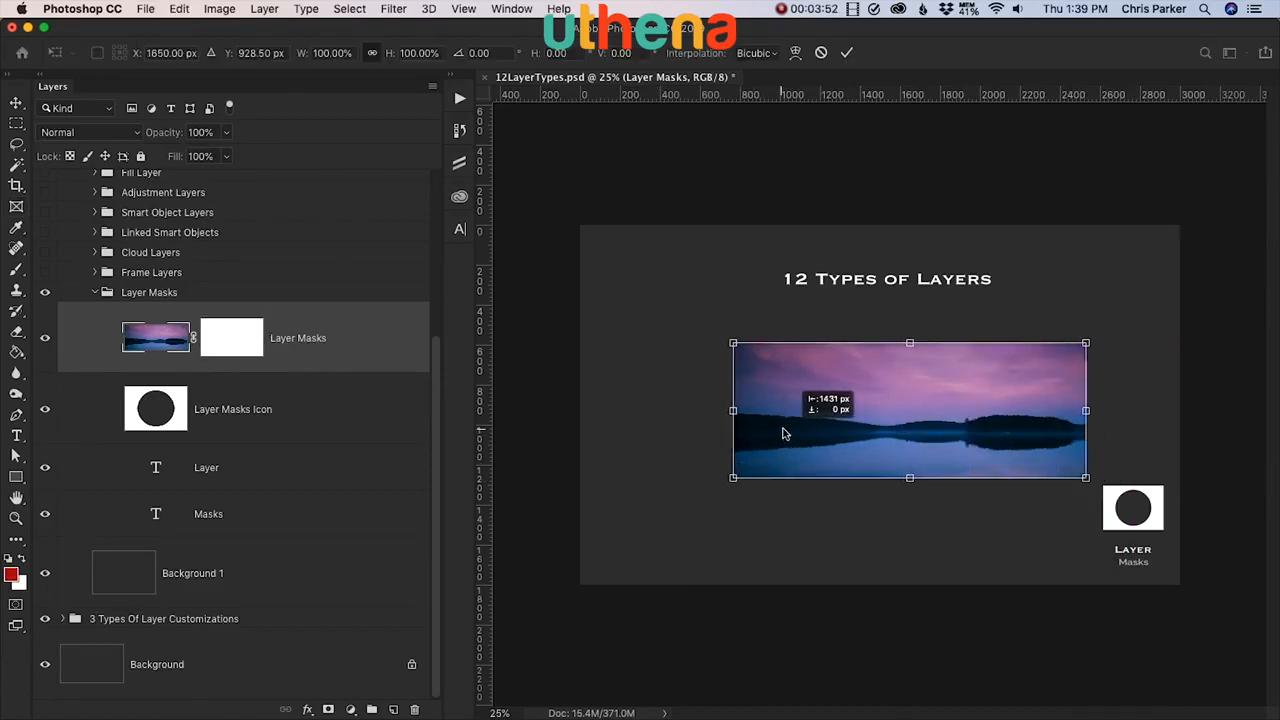
{"action": "key", "text": "Return"}
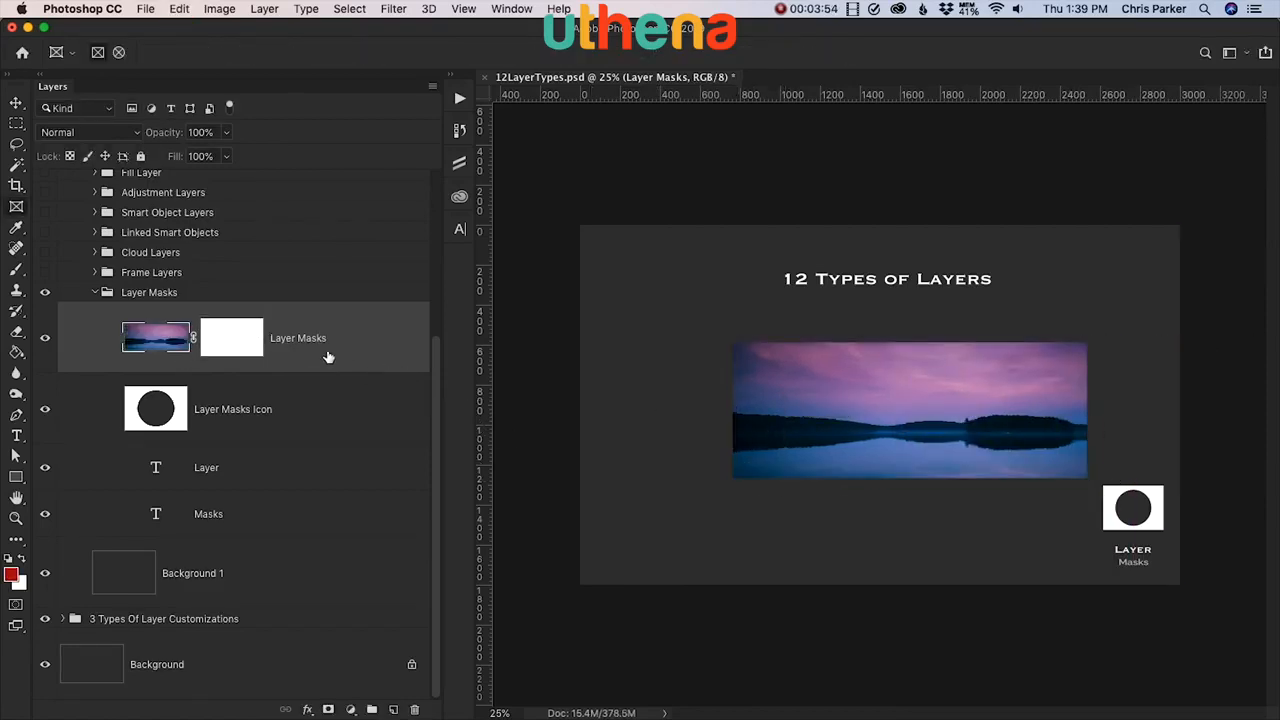
Step: Try painting black with the Brush tool on the landscape layer's own pixels, and undo the stroke
{"action": "key", "text": "b"}
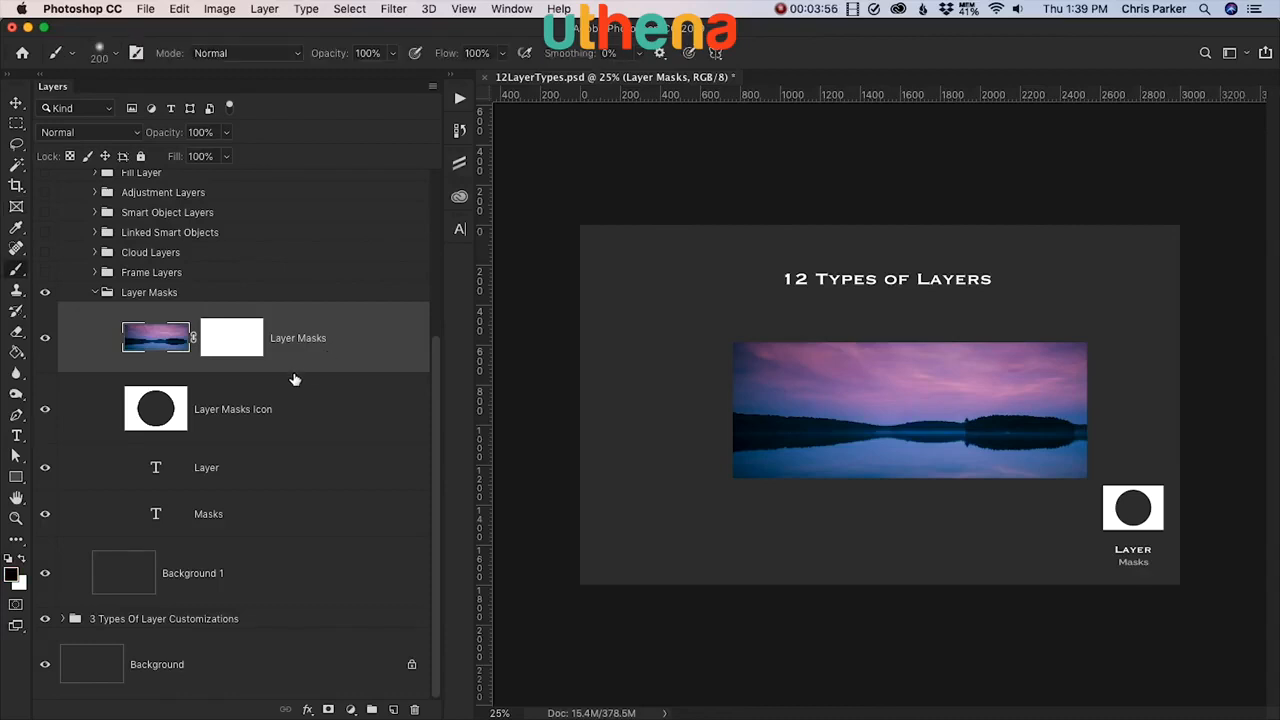
{"action": "left_click_drag", "start_coordinate": [817, 440], "coordinate": [766, 445]}
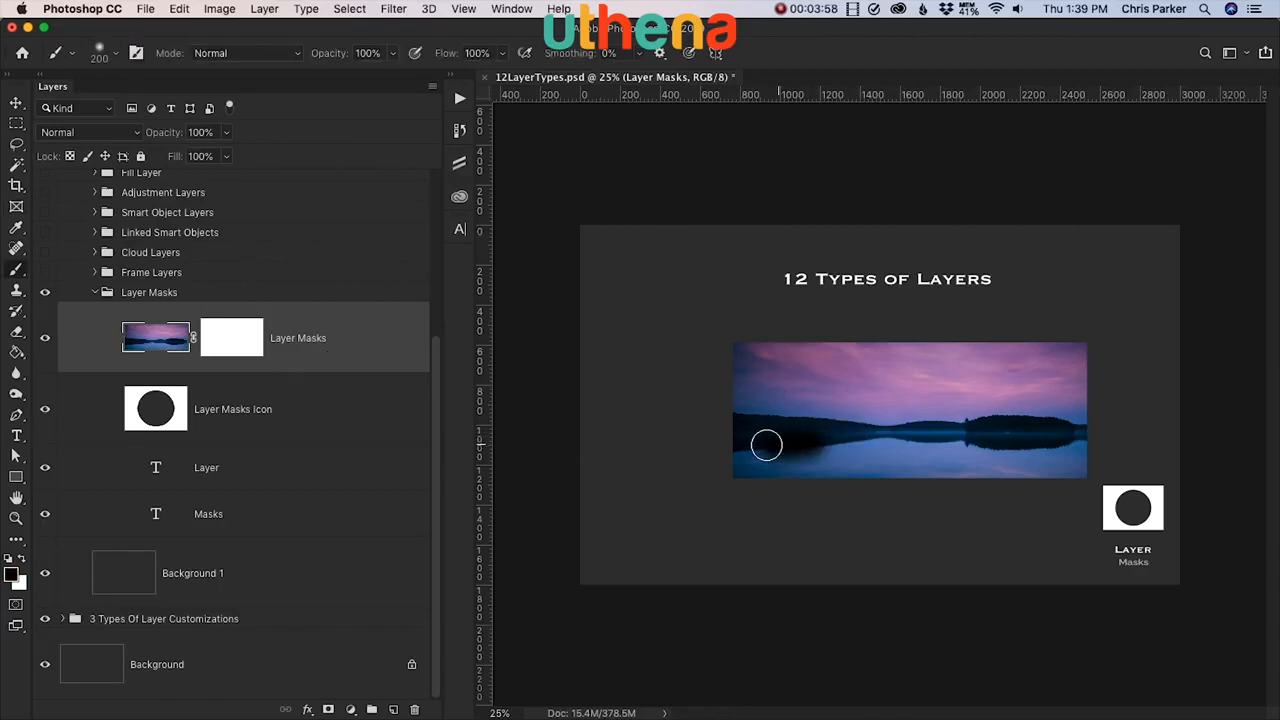
{"action": "key", "text": "super+z"}
Step: Add a Hue/Saturation adjustment layer with hue -43 above the landscape, clipped to the landscape layer
{"action": "left_click", "coordinate": [230, 338]}
{"action": "key", "text": "x"}
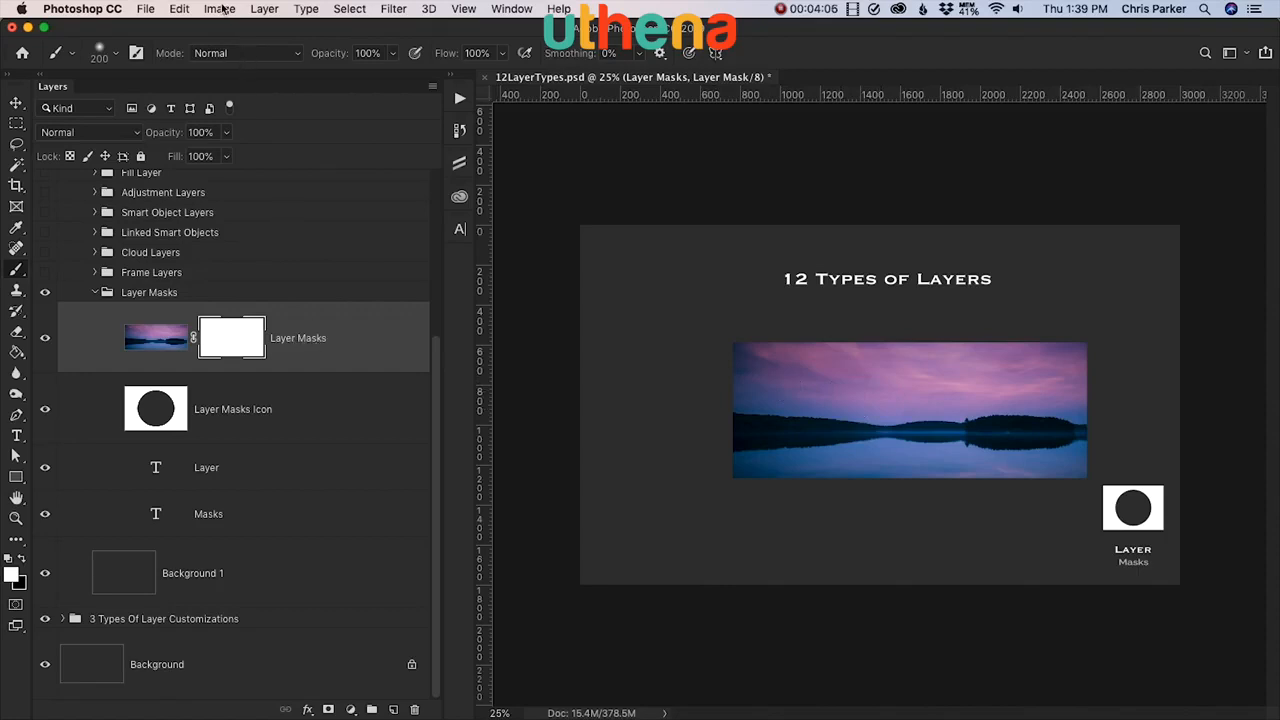
{"action": "left_click", "coordinate": [264, 9]}
{"action": "mouse_move", "coordinate": [400, 224]}
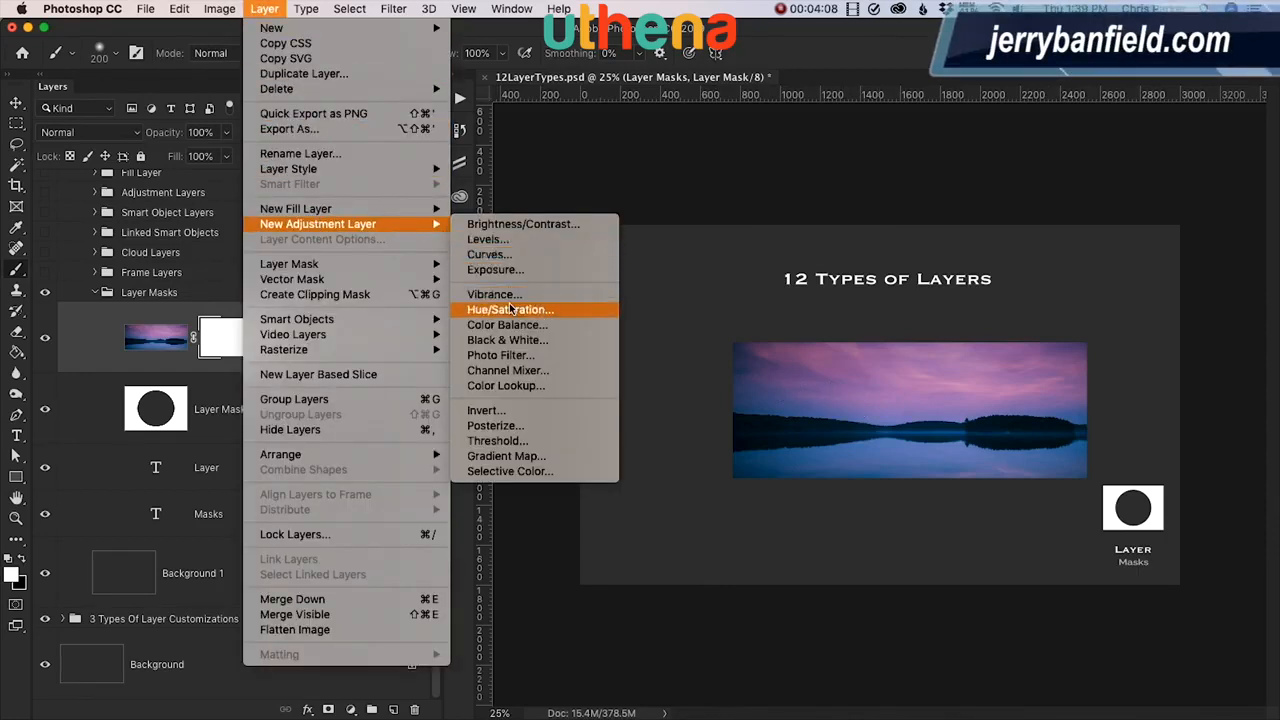
{"action": "left_click", "coordinate": [510, 310]}
{"action": "left_click", "coordinate": [533, 285]}
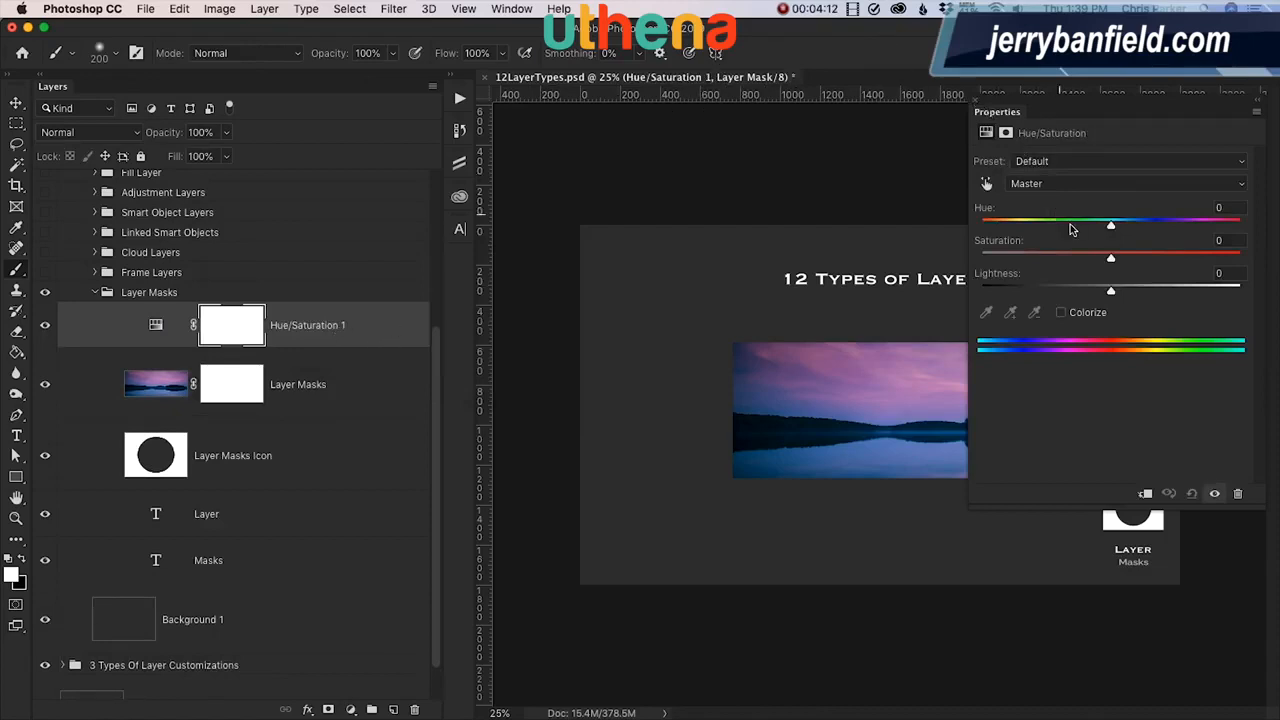
{"action": "left_click_drag", "start_coordinate": [1110, 226], "coordinate": [1054, 226]}
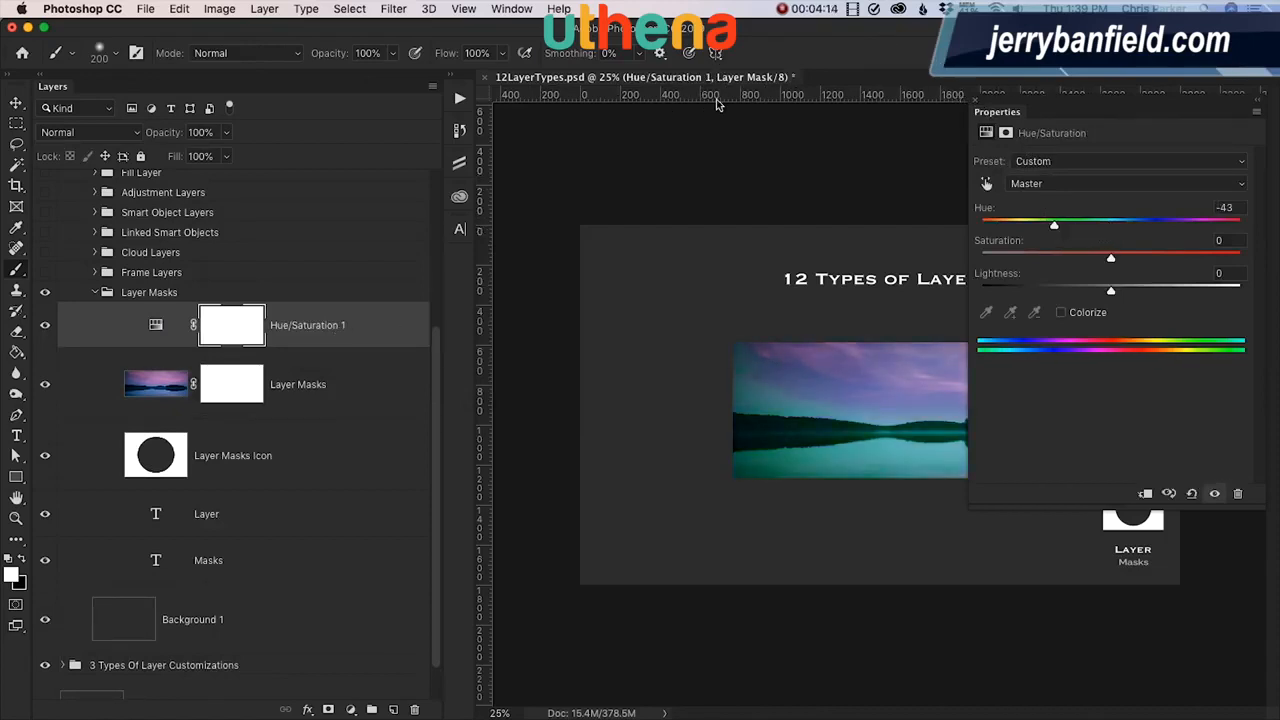
{"action": "right_click", "coordinate": [350, 322]}
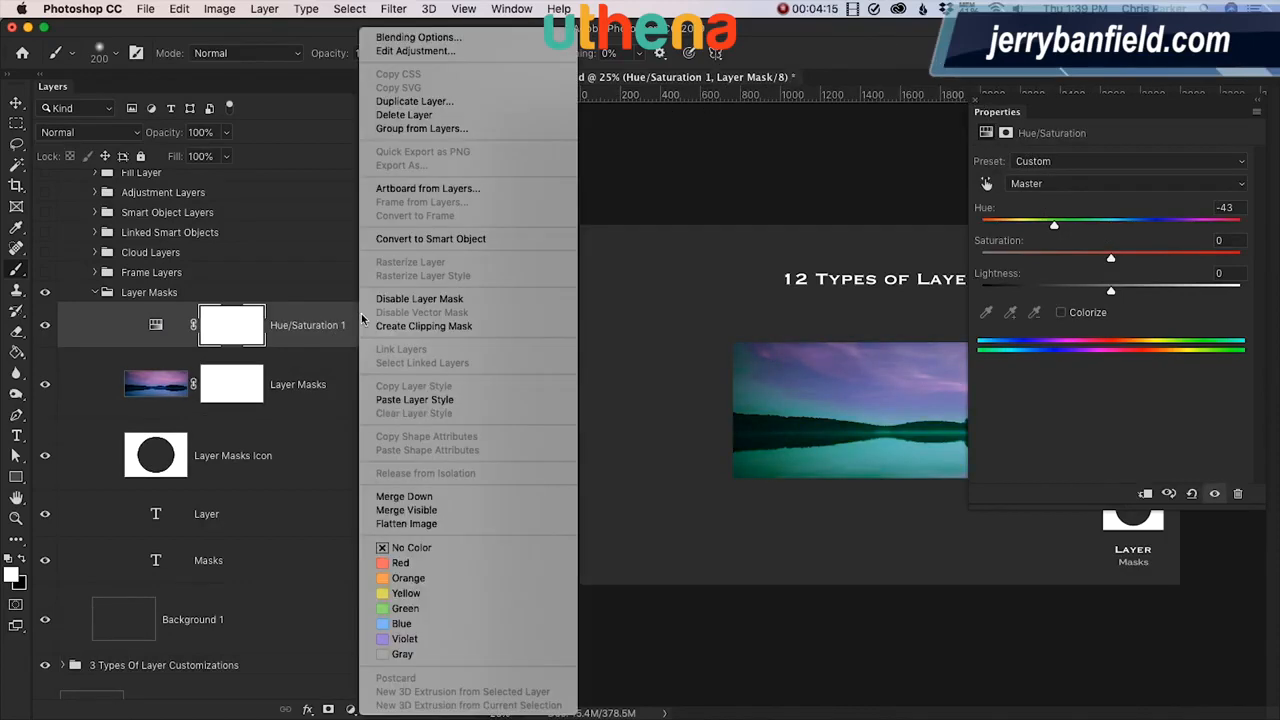
{"action": "left_click", "coordinate": [428, 327]}
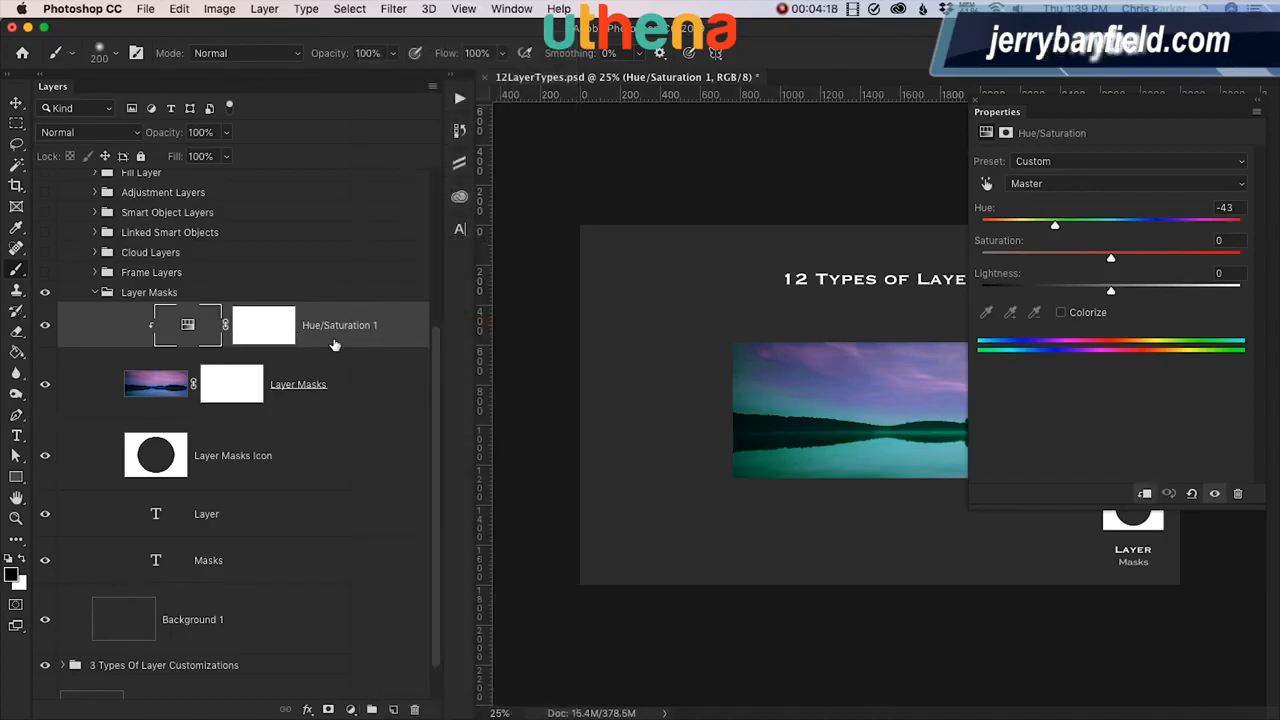
Step: Paint black on the Hue/Saturation layer's mask over the sky and the left and middle parts of the water
{"action": "left_click", "coordinate": [263, 325]}
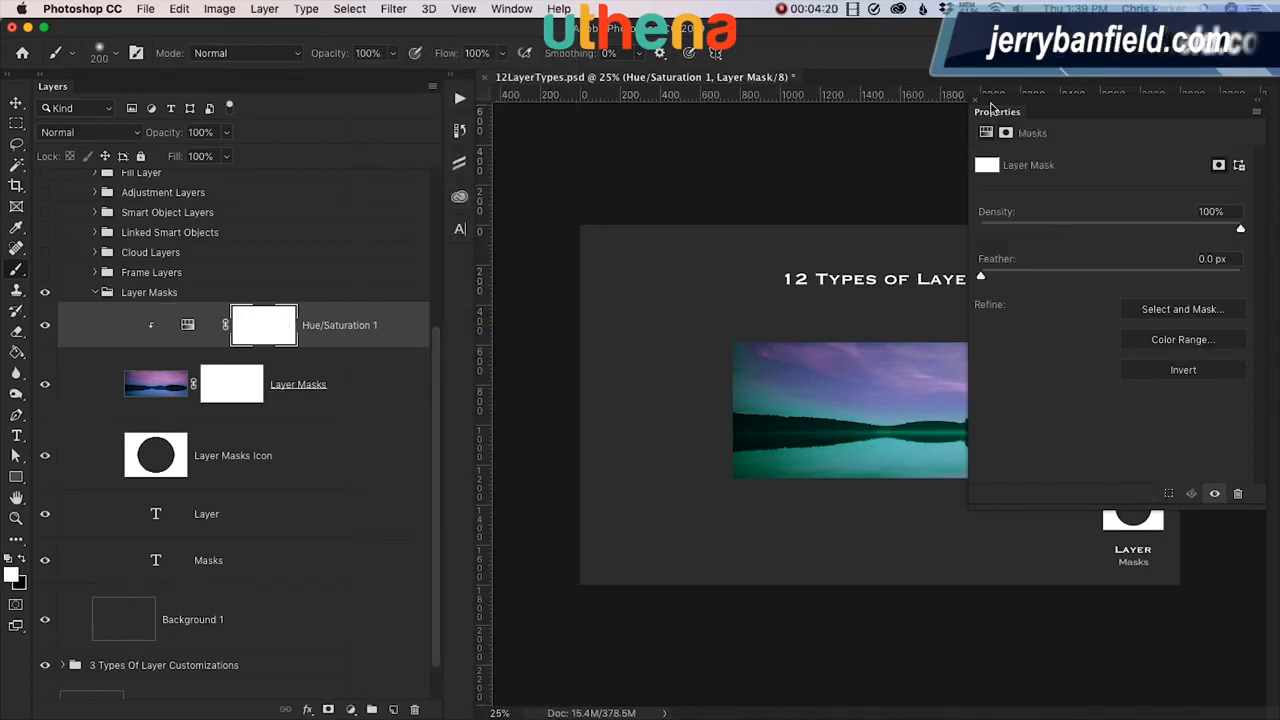
{"action": "left_click", "coordinate": [976, 101]}
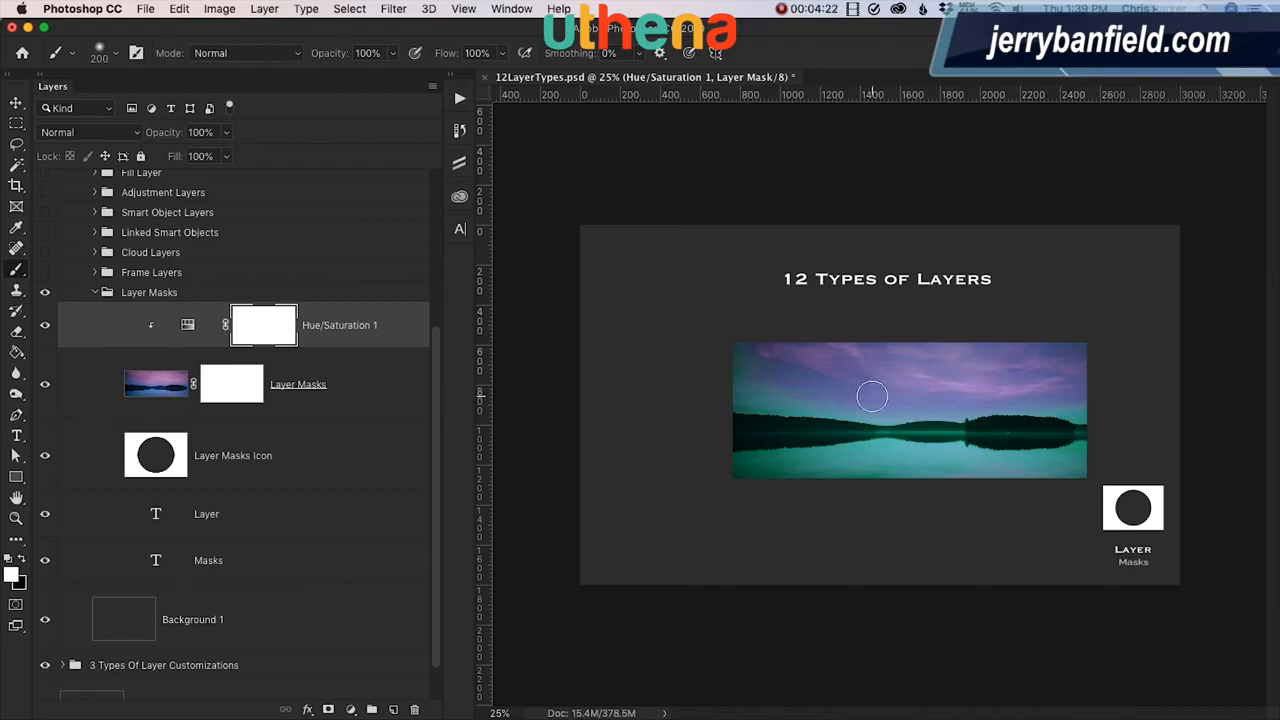
{"action": "key", "text": "x"}
{"action": "mouse_move", "coordinate": [921, 410]}
{"action": "left_mouse_down"}
{"action": "mouse_move", "coordinate": [716, 406]}
{"action": "mouse_move", "coordinate": [1069, 403]}
{"action": "mouse_move", "coordinate": [981, 364]}
{"action": "mouse_move", "coordinate": [730, 375]}
{"action": "mouse_move", "coordinate": [737, 352]}
{"action": "mouse_move", "coordinate": [1016, 375]}
{"action": "left_mouse_up"}
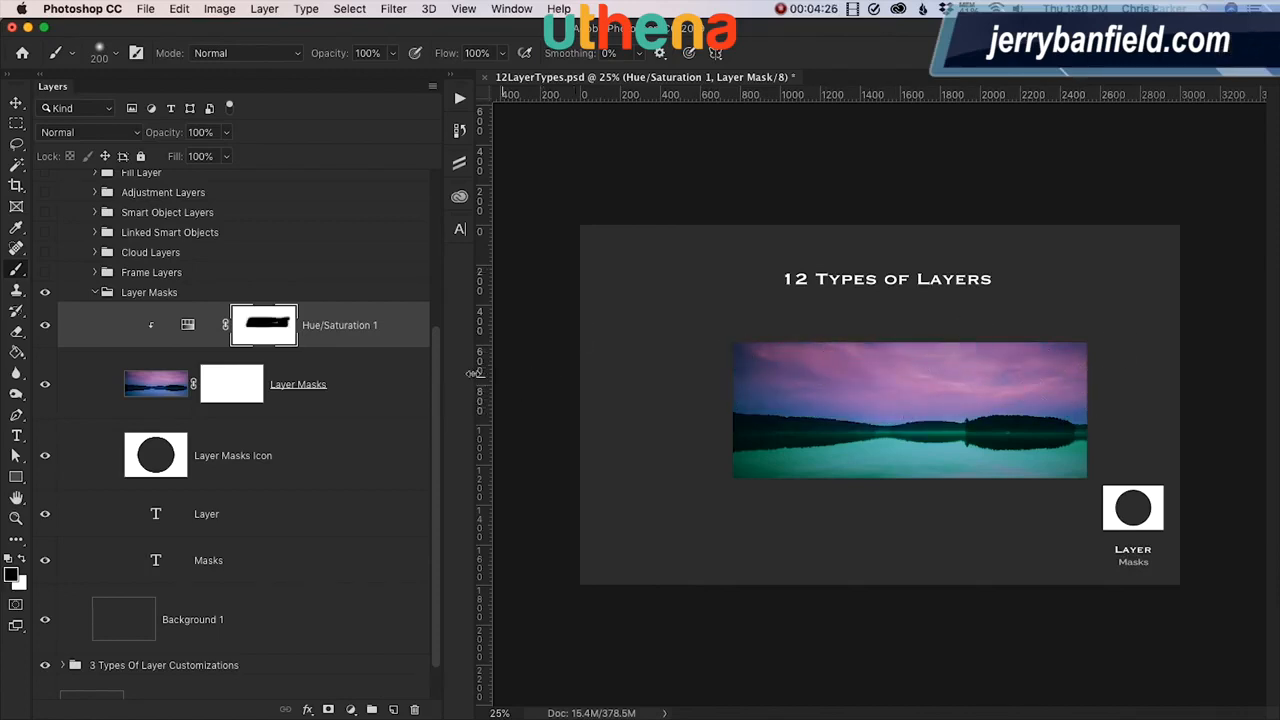
{"action": "mouse_move", "coordinate": [829, 462]}
{"action": "left_mouse_down"}
{"action": "mouse_move", "coordinate": [863, 459]}
{"action": "mouse_move", "coordinate": [805, 444]}
{"action": "mouse_move", "coordinate": [756, 457]}
{"action": "mouse_move", "coordinate": [970, 472]}
{"action": "left_mouse_up"}
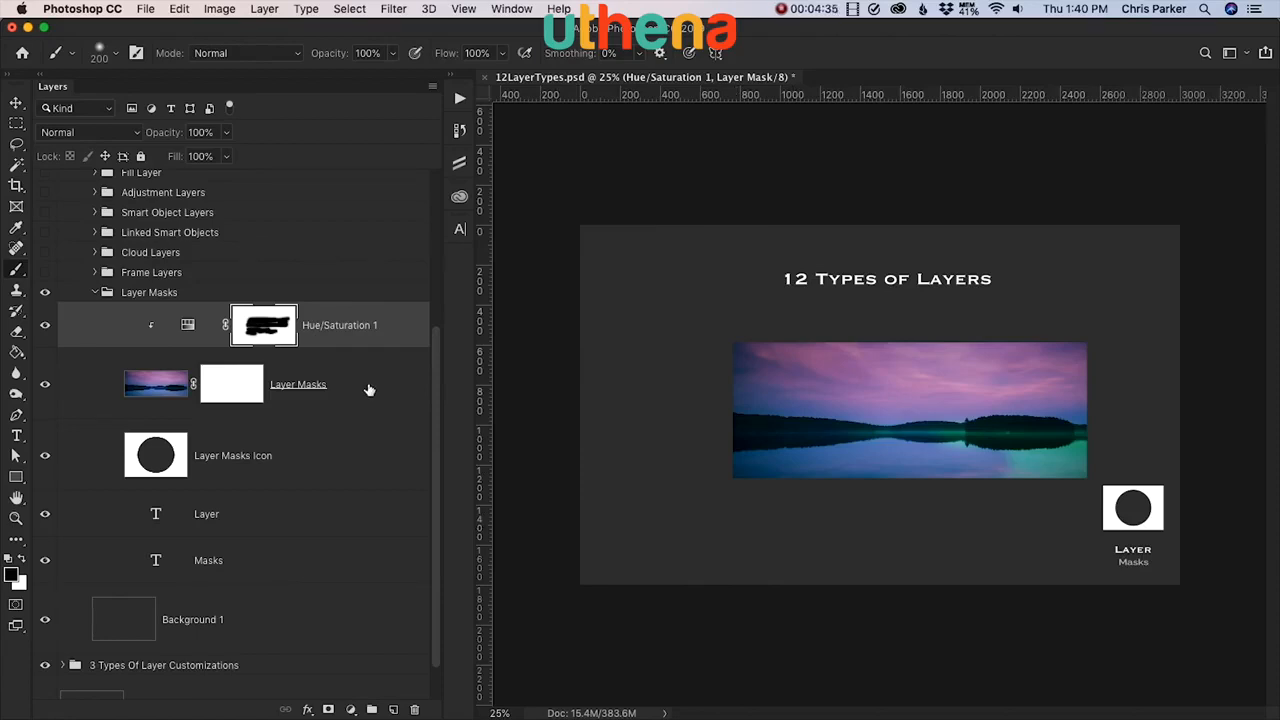
Step: Delete the Hue/Saturation adjustment layer and collapse the Layer Masks group
{"action": "left_click_drag", "start_coordinate": [388, 338], "coordinate": [414, 709]}
{"action": "left_click", "coordinate": [95, 292]}
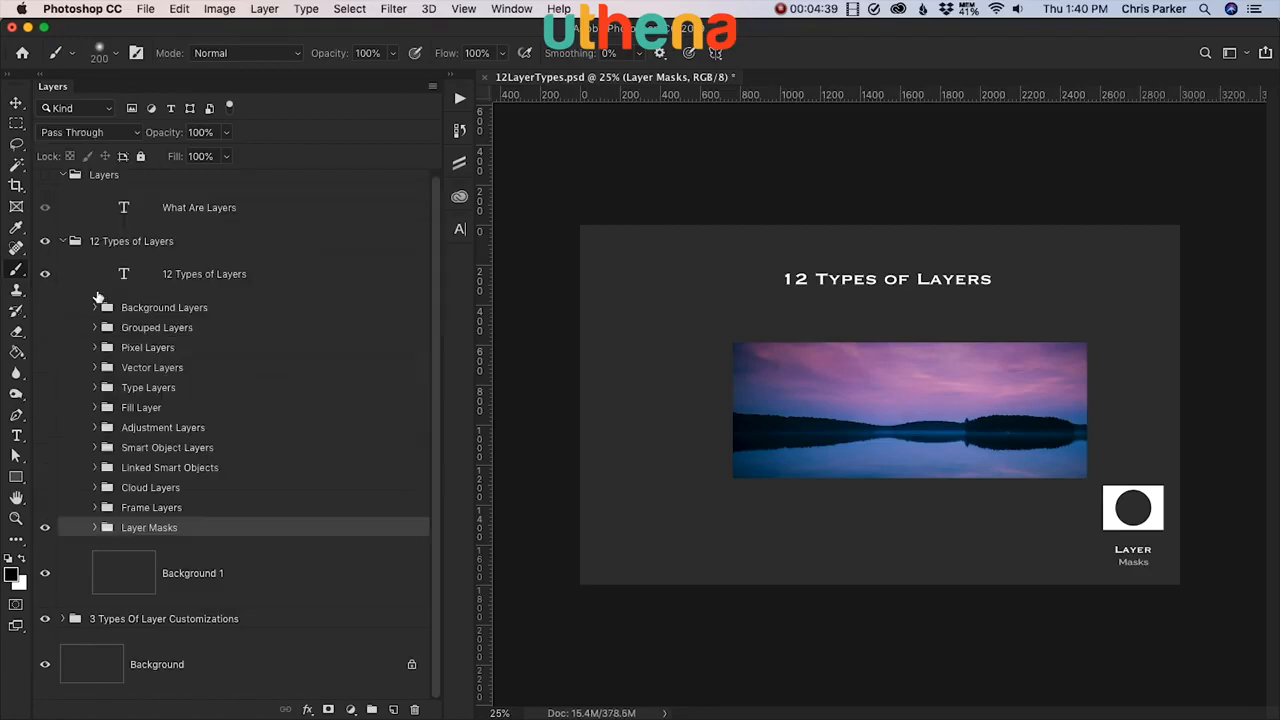
Step: Show all the hidden groups inside 12 Types of Layers, collapse the Layers group, and collapse and hide 12 Types of Layers
{"action": "left_click_drag", "start_coordinate": [44, 307], "coordinate": [44, 507]}
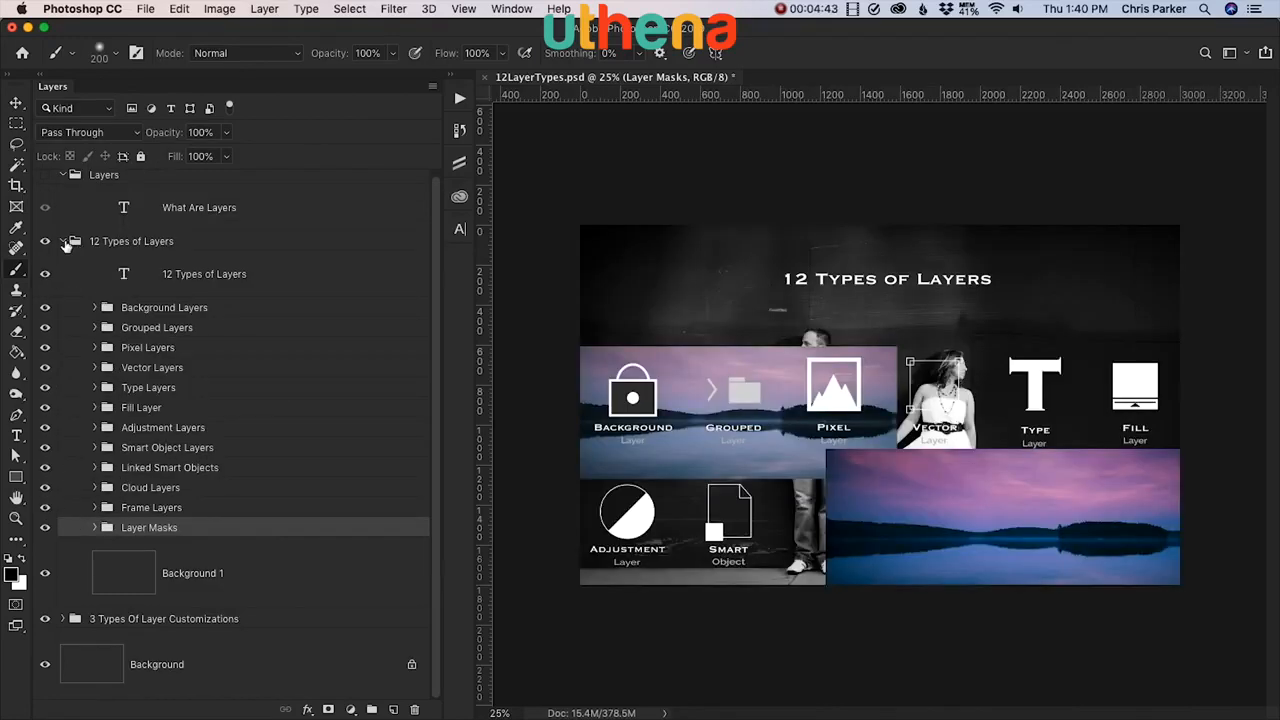
{"action": "left_click", "coordinate": [63, 242]}
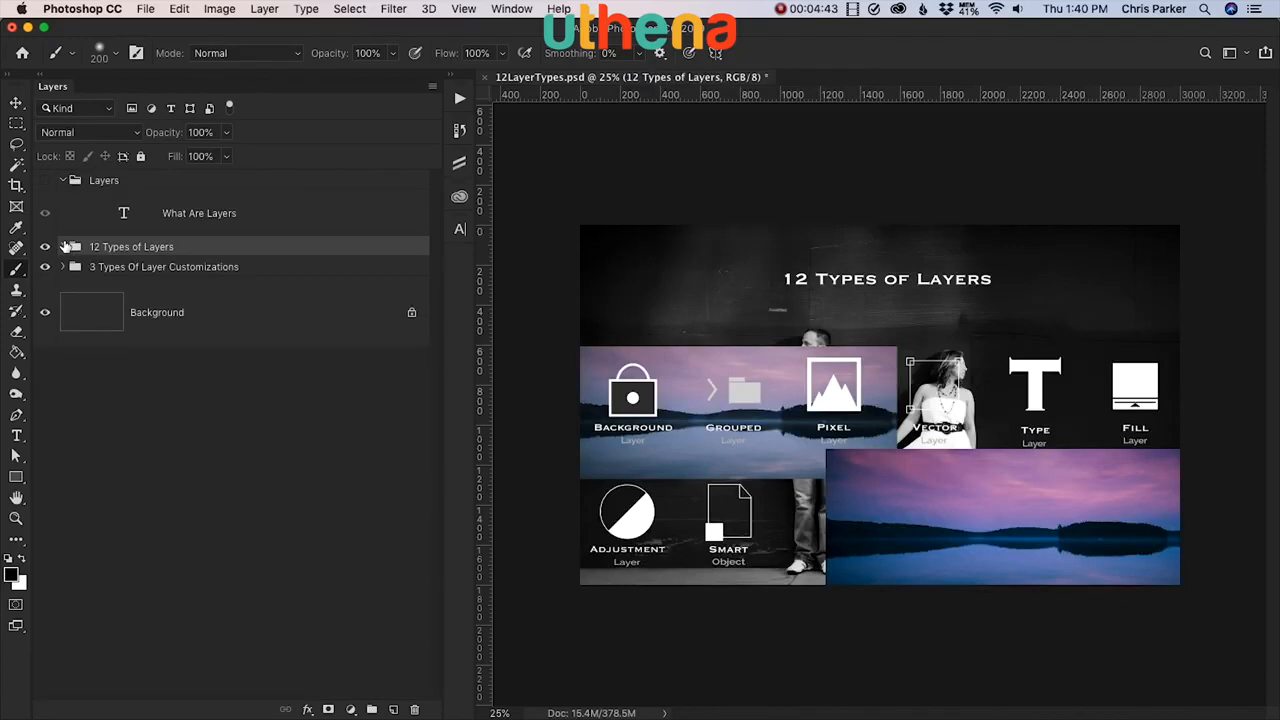
{"action": "left_click", "coordinate": [63, 180]}
{"action": "left_click", "coordinate": [45, 202]}
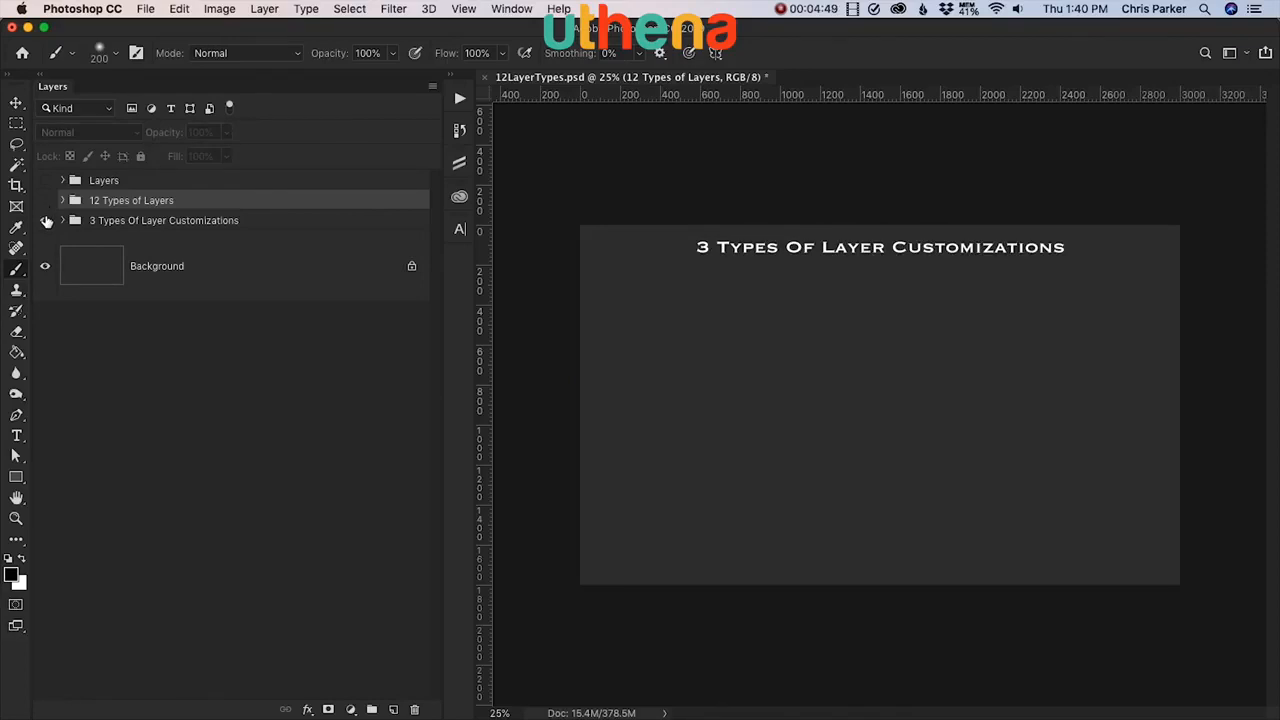
Step: Expand the 3 Types Of Layer Customizations group, and show and expand its Layer Styles group
{"action": "left_click", "coordinate": [63, 221]}
{"action": "left_click", "coordinate": [45, 287]}
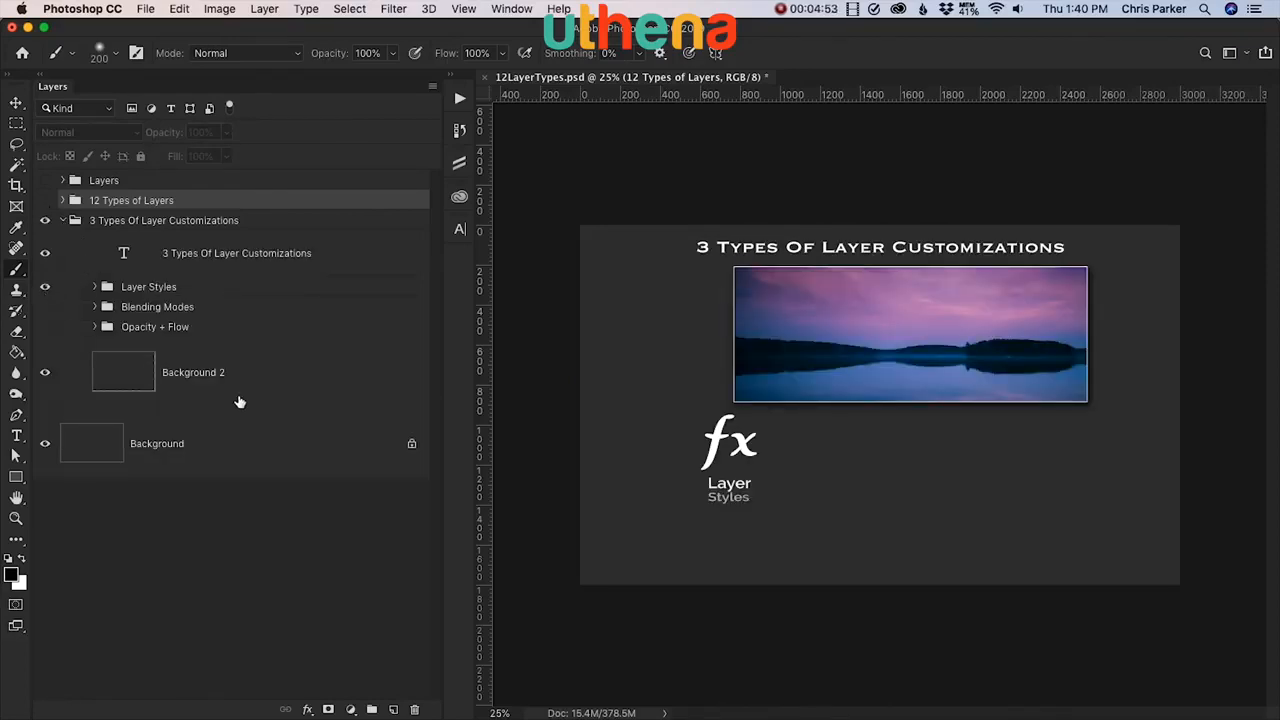
{"action": "left_click", "coordinate": [95, 287]}
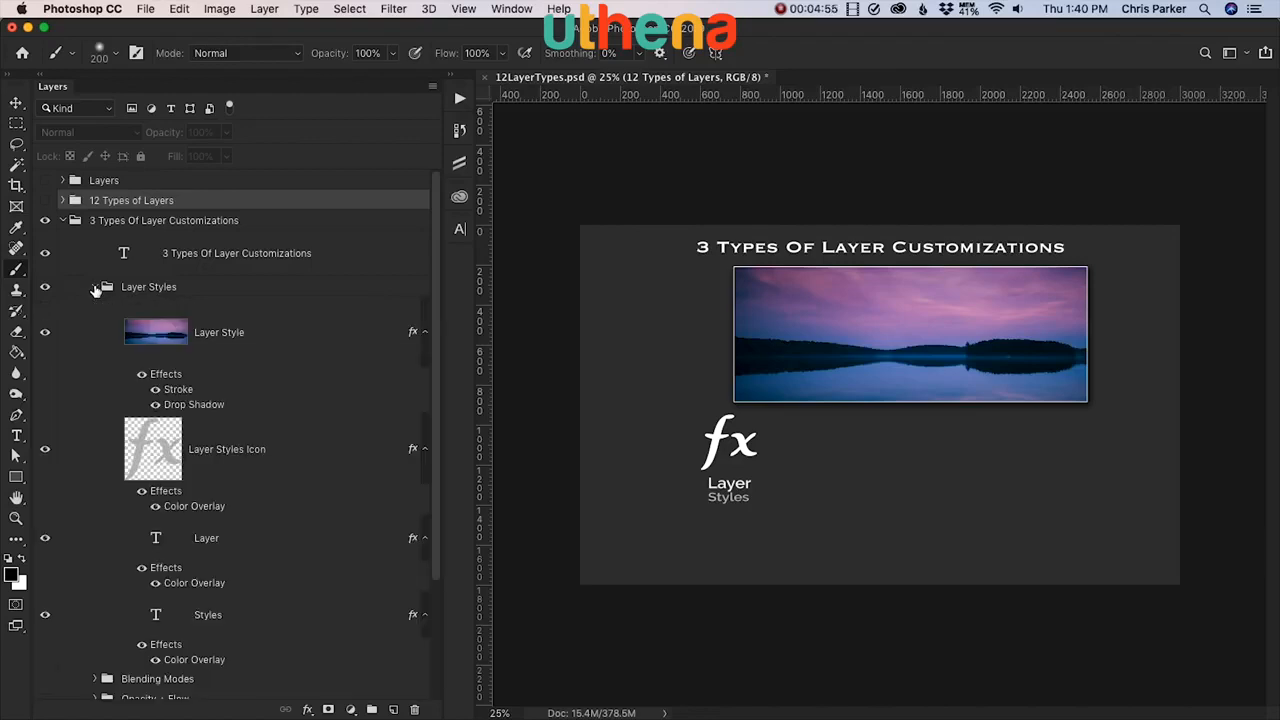
Step: Compare the landscape layer's Stroke and Drop Shadow styles by switching each off and on again, keeping both enabled
{"action": "double_click", "coordinate": [187, 391]}
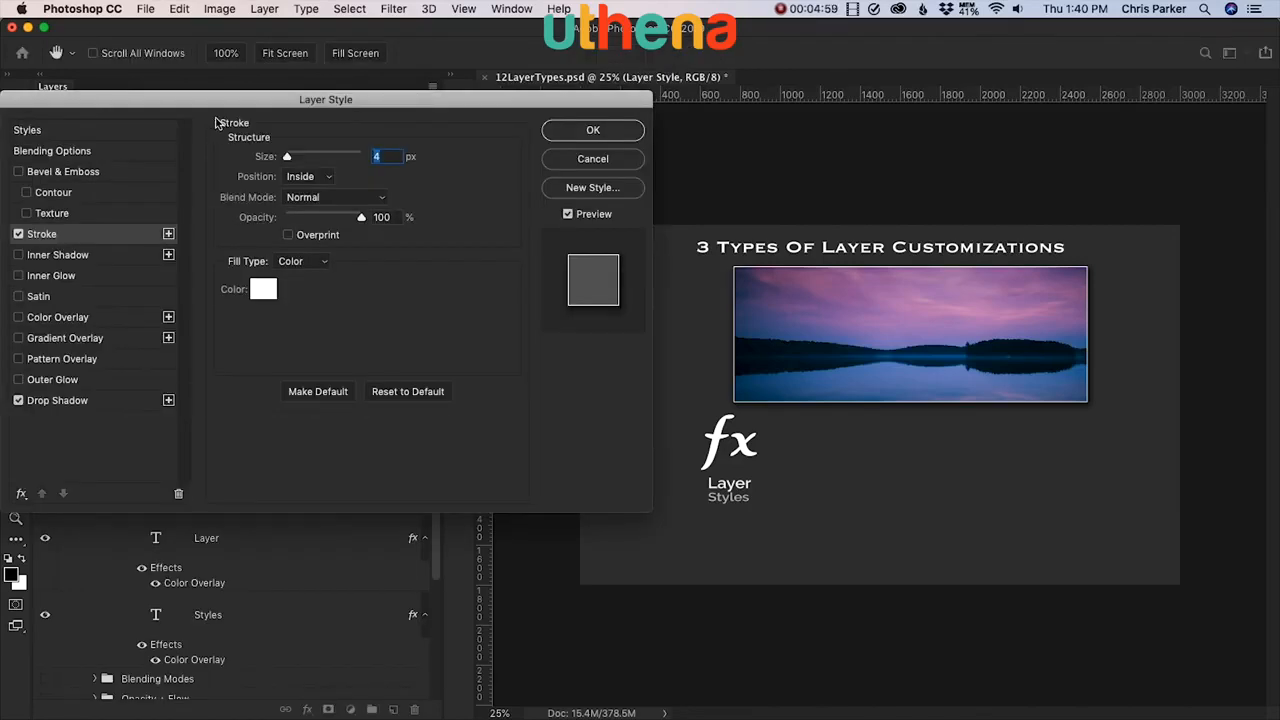
{"action": "left_click_drag", "start_coordinate": [216, 94], "coordinate": [243, 22]}
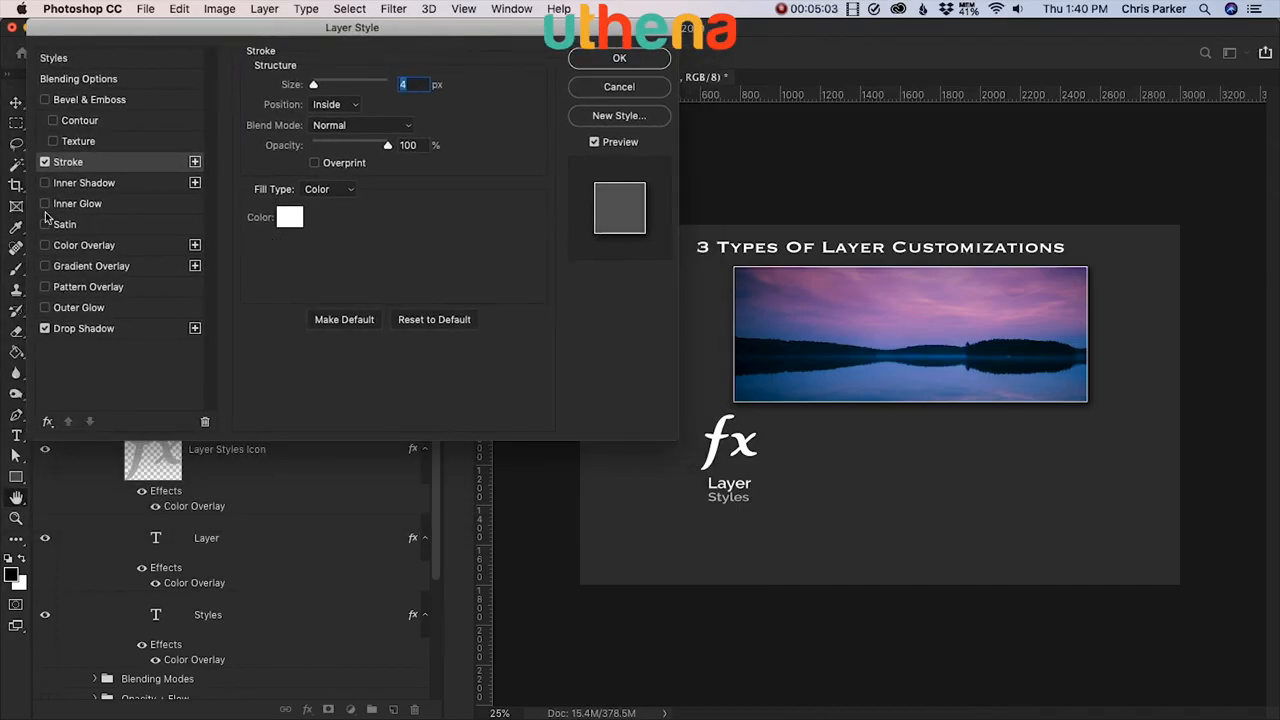
{"action": "left_click", "coordinate": [44, 161]}
{"action": "left_click", "coordinate": [44, 161]}
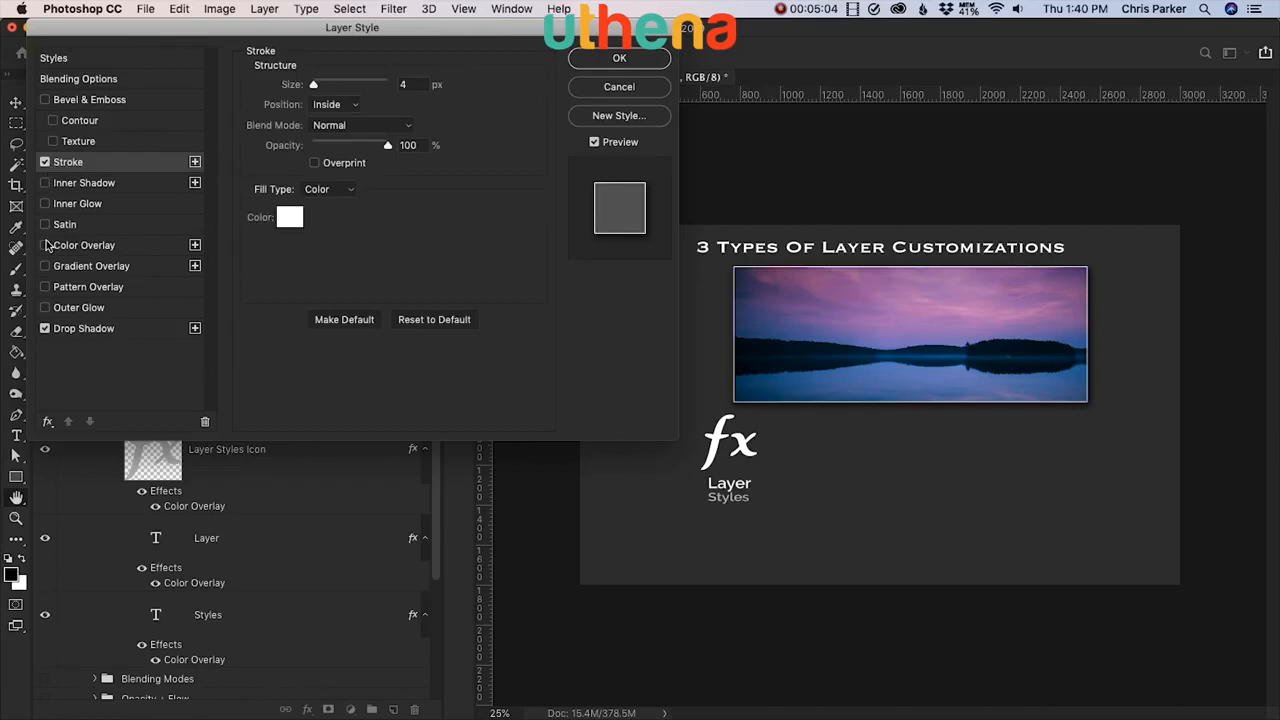
{"action": "left_click", "coordinate": [45, 333]}
{"action": "left_click", "coordinate": [45, 333]}
{"action": "key", "text": "Return"}
Step: Try different red shades for the Color Overlay of the Layer Styles Icon layer, and cancel the changes
{"action": "double_click", "coordinate": [202, 507]}
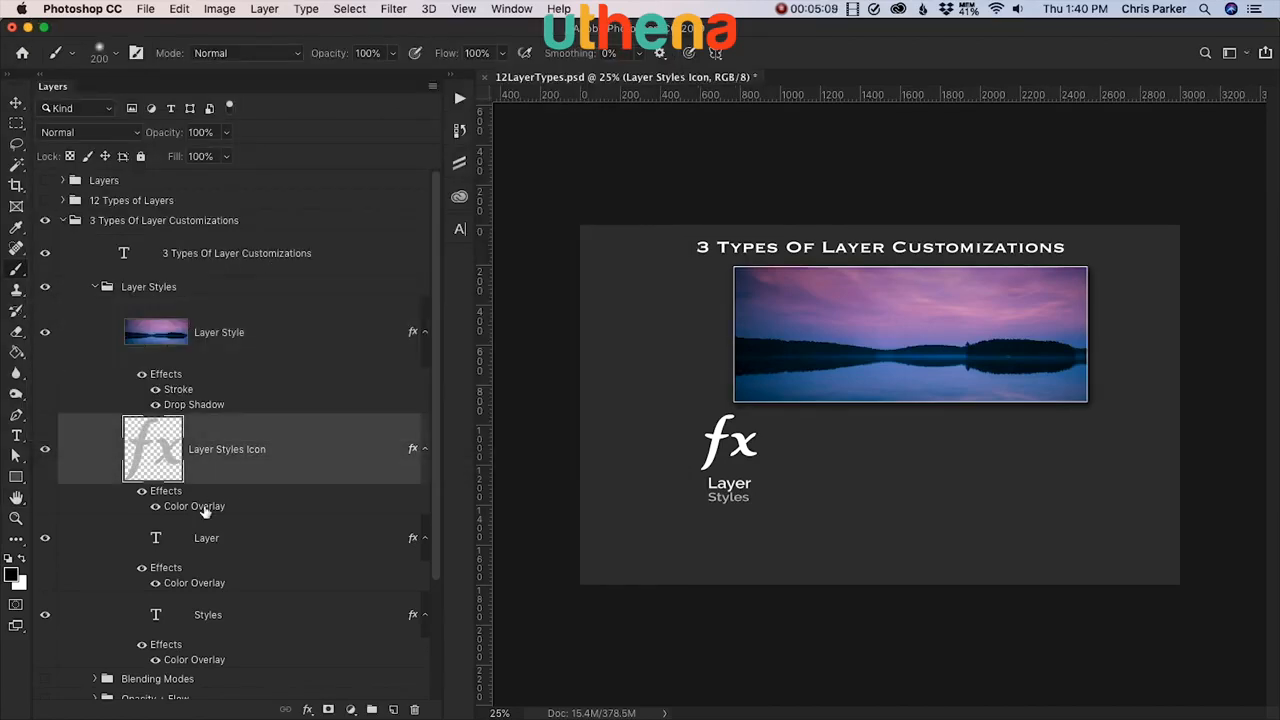
{"action": "left_click", "coordinate": [430, 88]}
{"action": "left_click_drag", "start_coordinate": [485, 430], "coordinate": [505, 445]}
{"action": "left_click_drag", "start_coordinate": [612, 350], "coordinate": [467, 340]}
{"action": "left_click", "coordinate": [277, 409]}
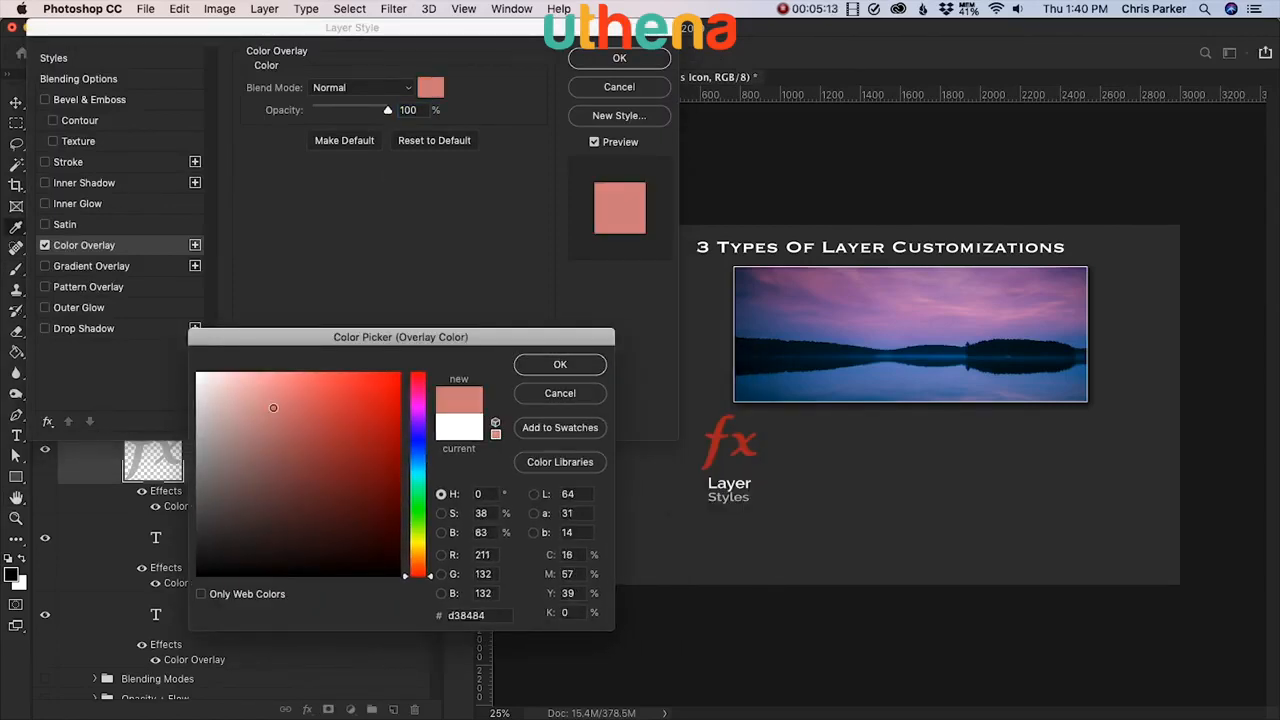
{"action": "left_click", "coordinate": [344, 528]}
{"action": "left_click", "coordinate": [560, 393]}
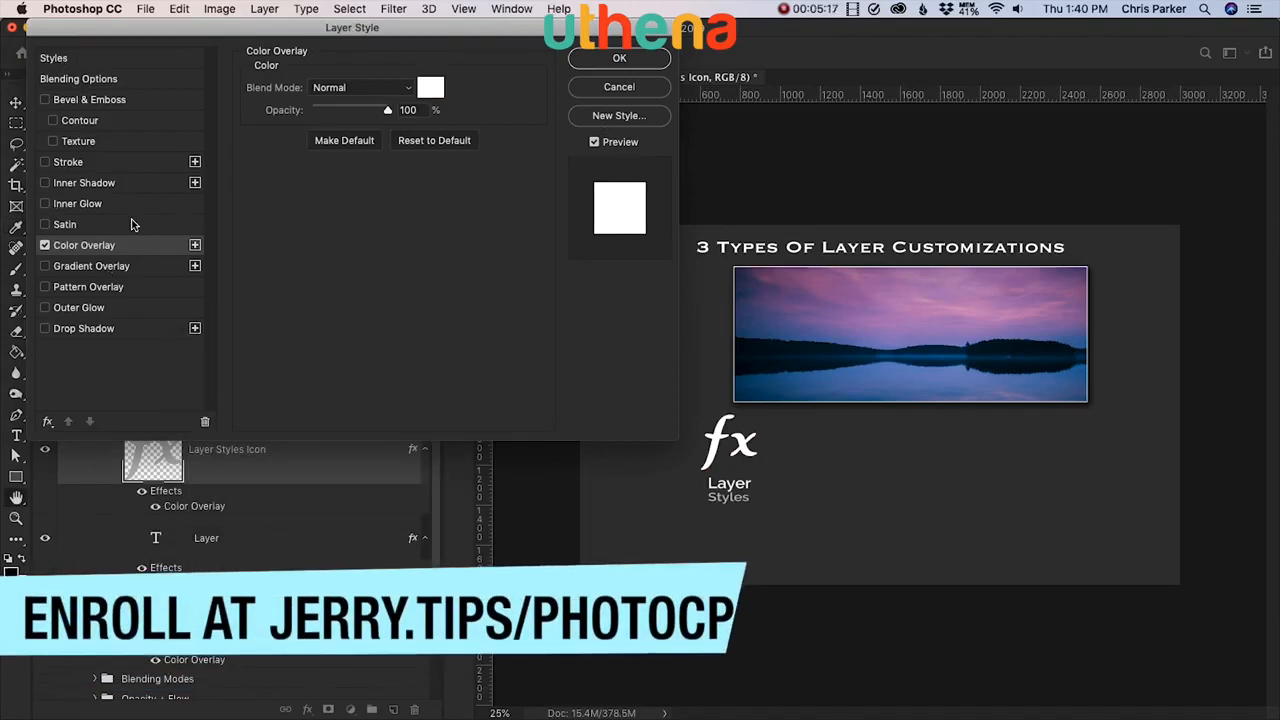
{"action": "left_click", "coordinate": [600, 87]}
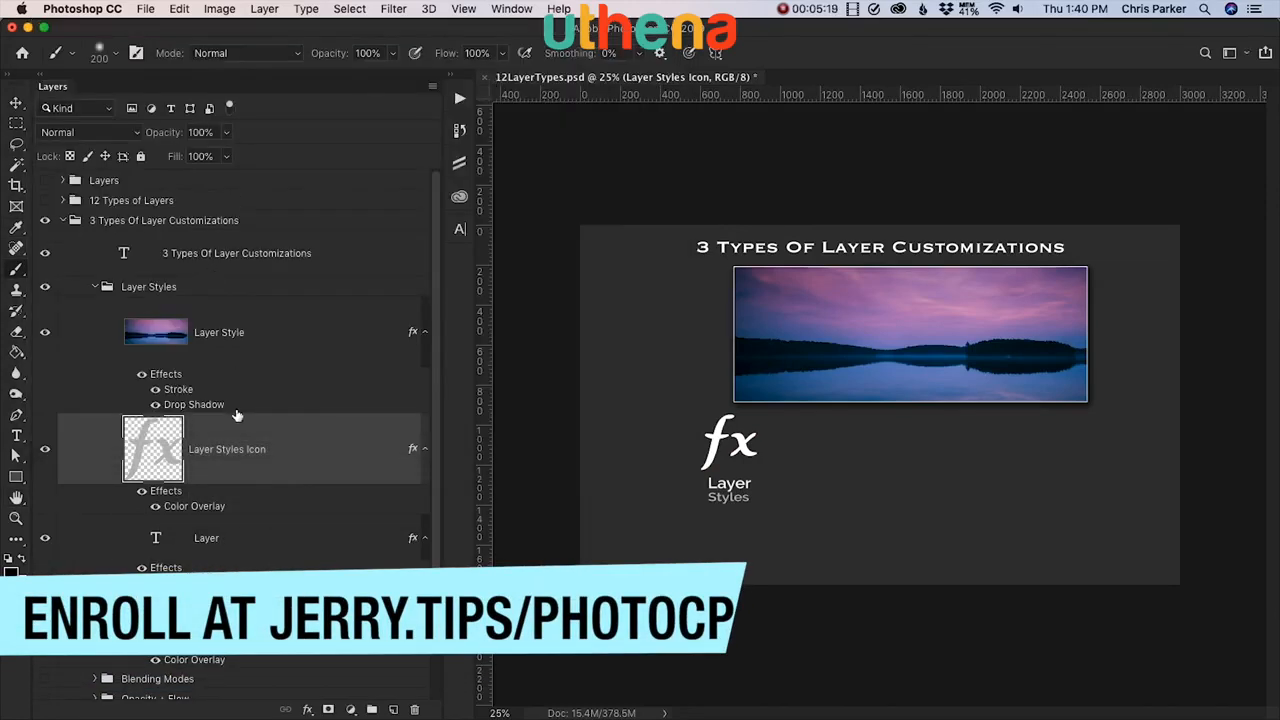
Step: Collapse and hide the Layer Styles group, and show and expand the Blending Modes group
{"action": "left_click", "coordinate": [95, 289]}
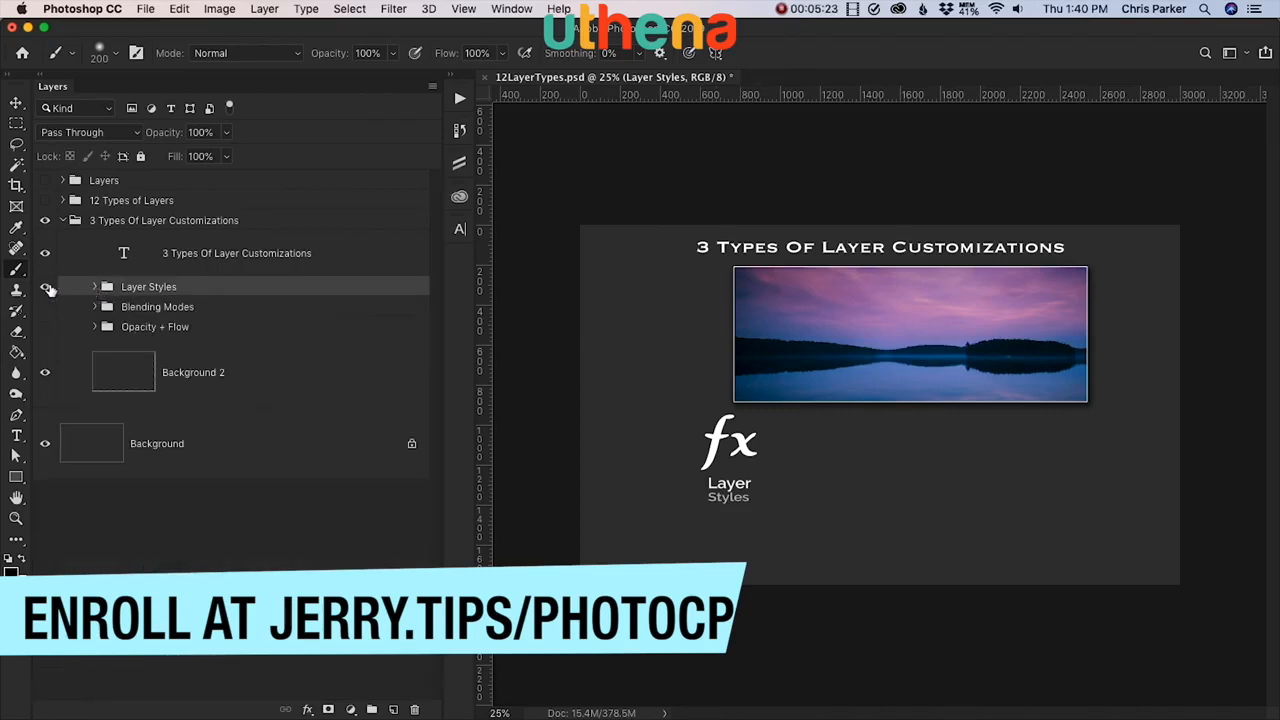
{"action": "left_click", "coordinate": [96, 308]}
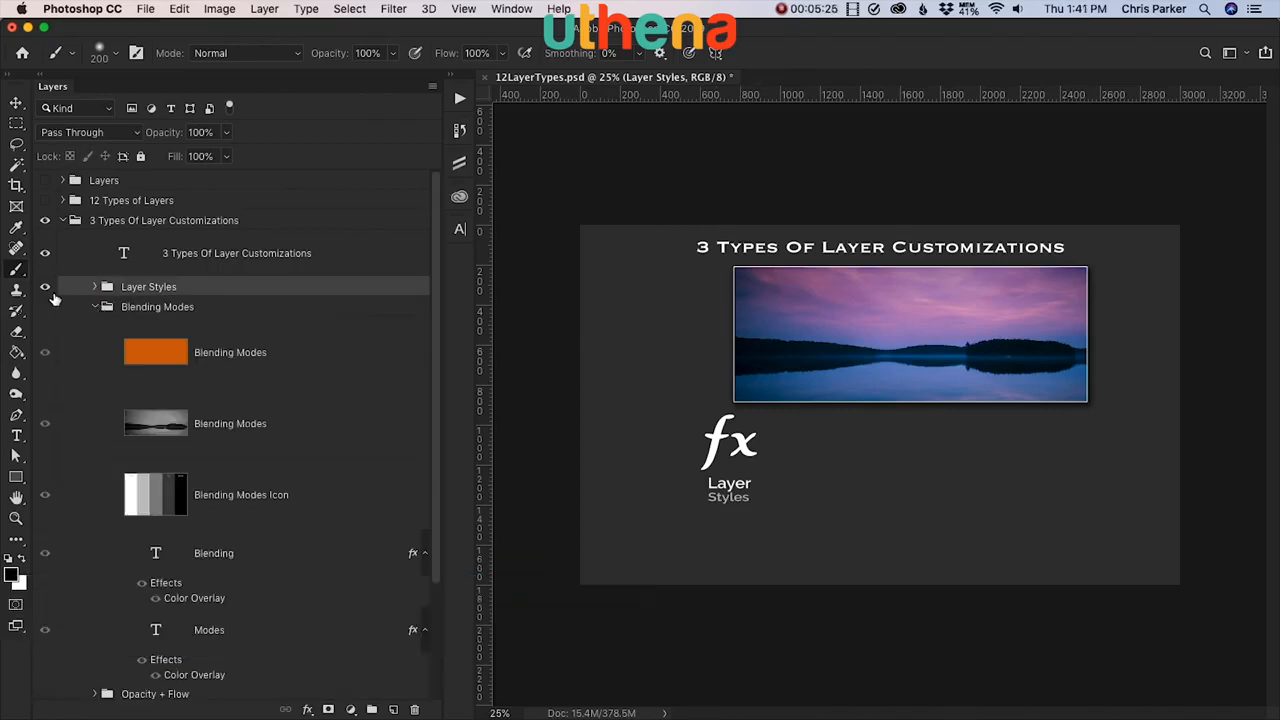
{"action": "left_click", "coordinate": [45, 287]}
{"action": "left_click", "coordinate": [45, 307]}
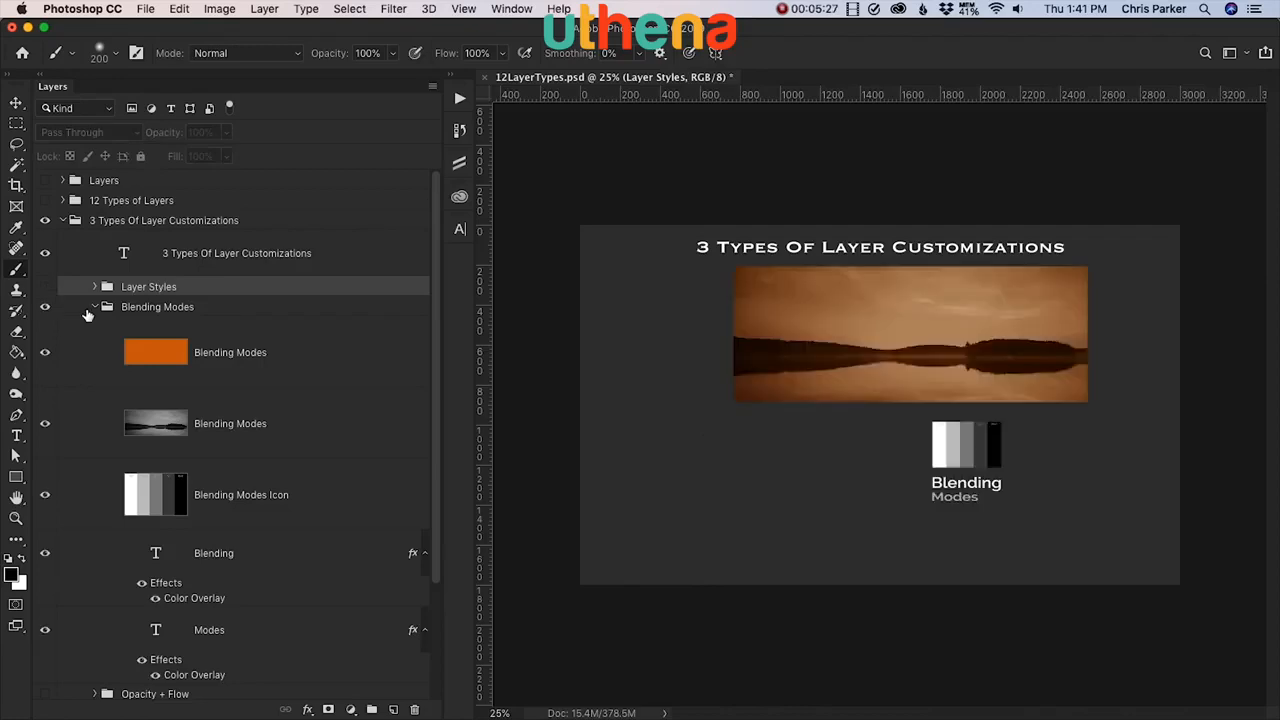
Step: Set the orange Blending Modes layer's blend mode to Normal, and toggle its visibility off and on again
{"action": "left_click", "coordinate": [140, 352]}
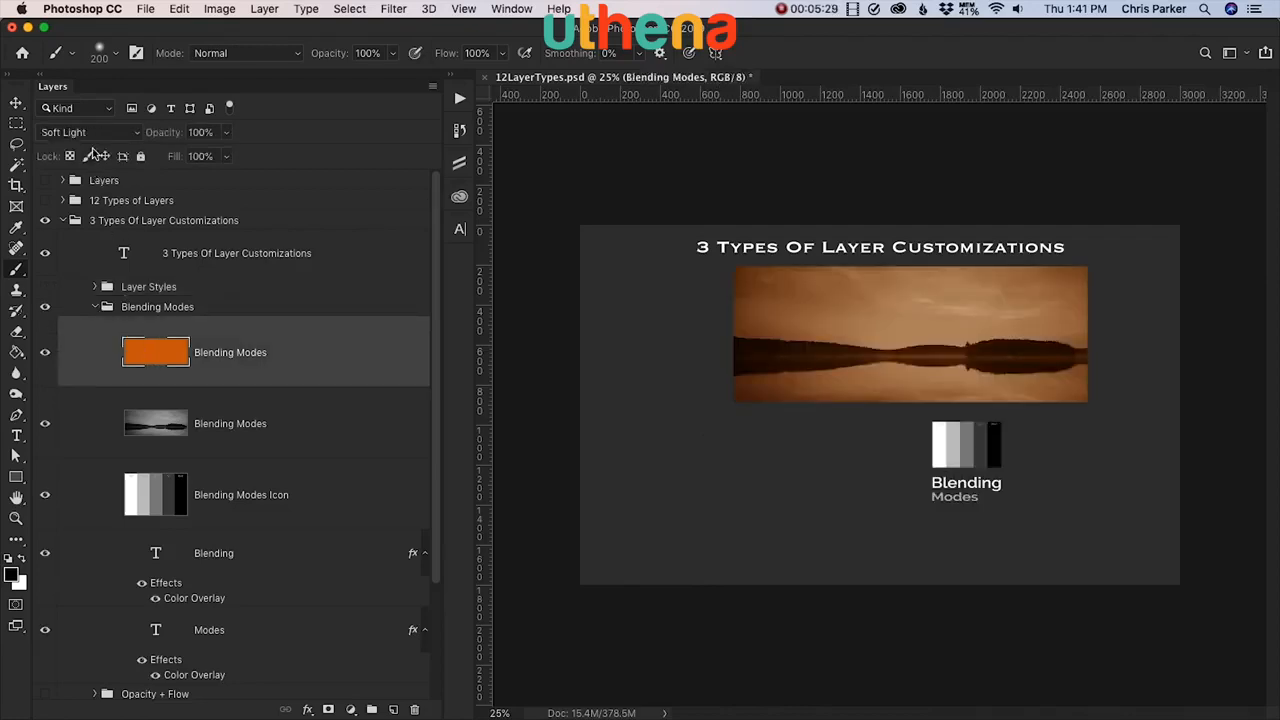
{"action": "left_click", "coordinate": [92, 134]}
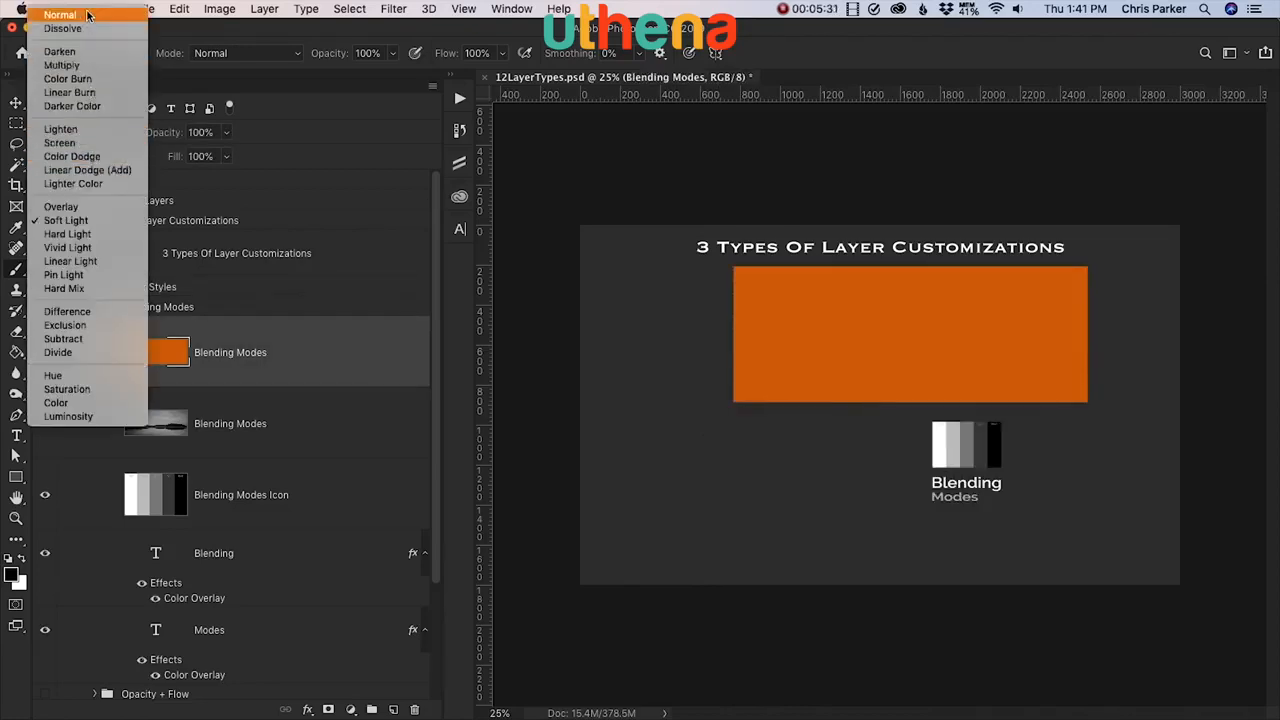
{"action": "left_click", "coordinate": [70, 12]}
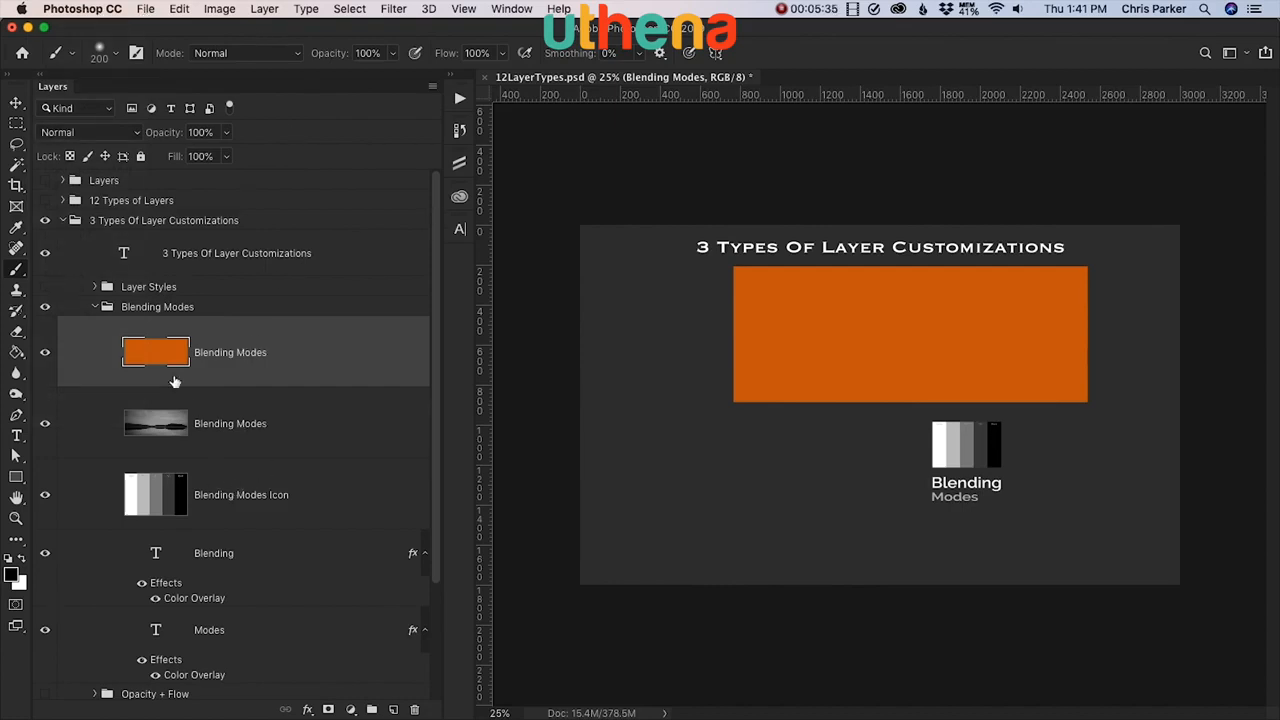
{"action": "left_click", "coordinate": [45, 352]}
{"action": "left_click", "coordinate": [45, 353]}
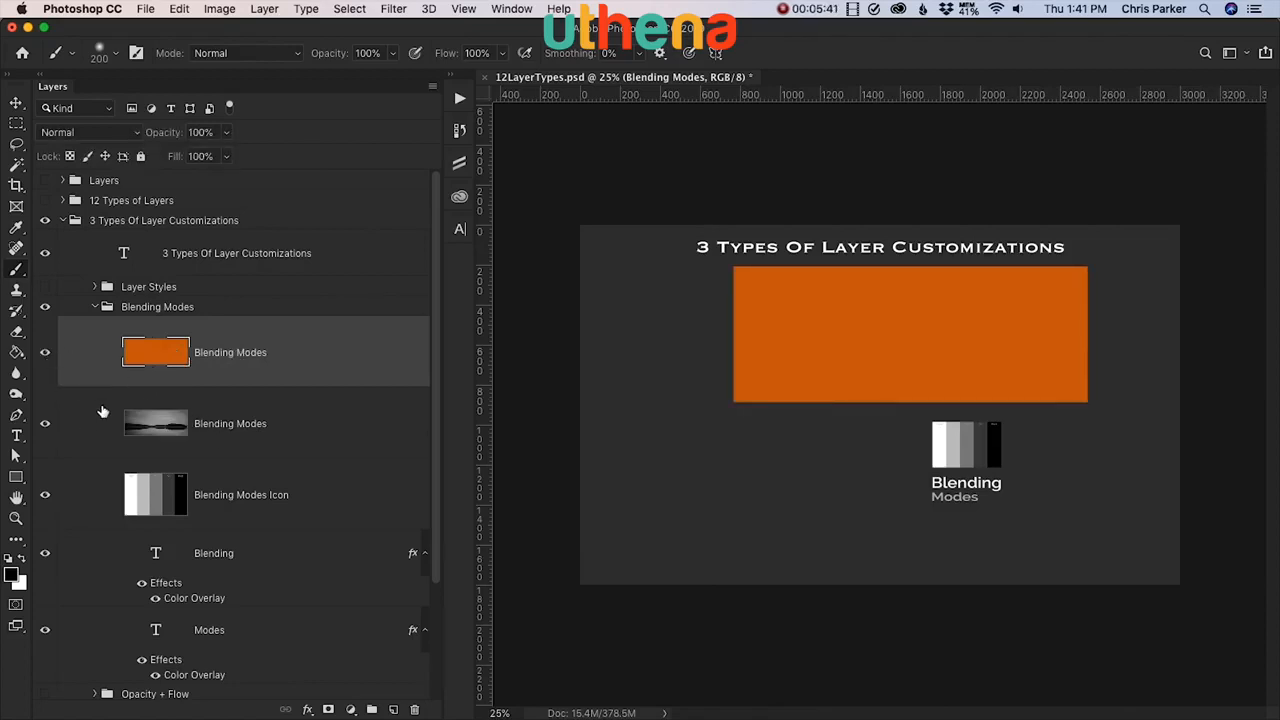
Step: Preview alternative blend modes such as Overlay on the orange Blending Modes layer over the black-and-white landscape
{"action": "left_click", "coordinate": [83, 131]}
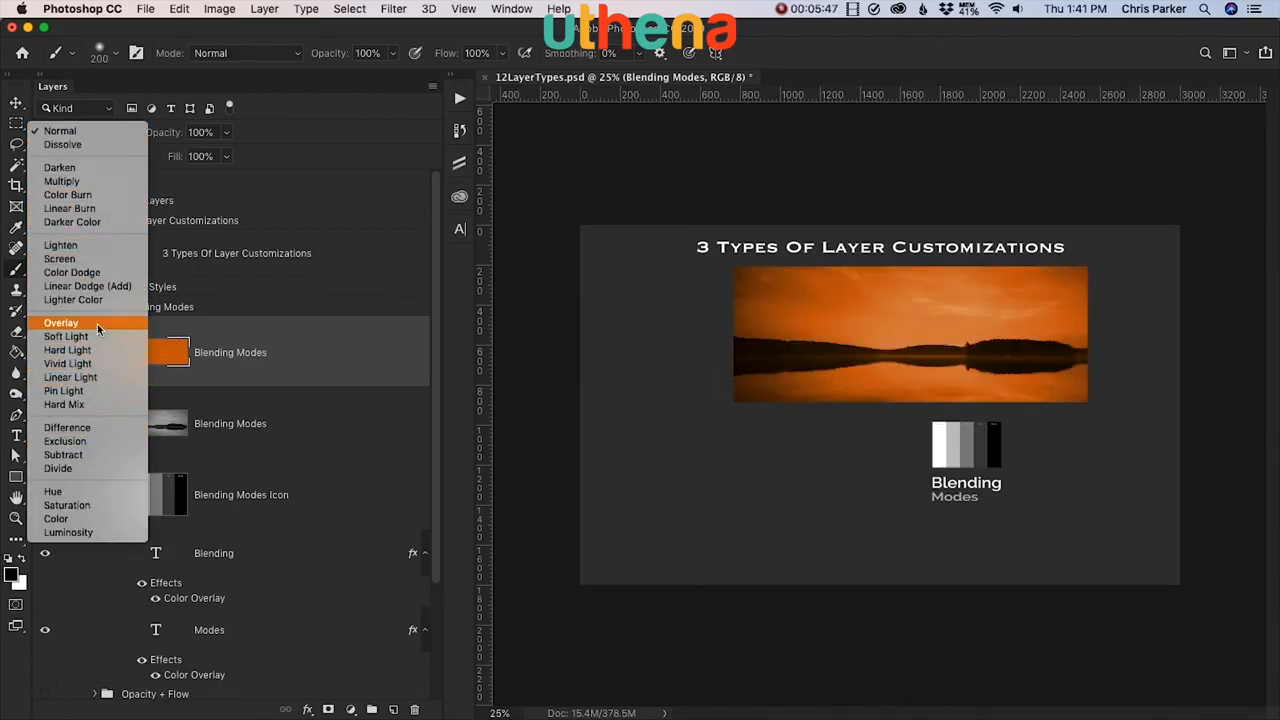
{"action": "left_click", "coordinate": [290, 366]}
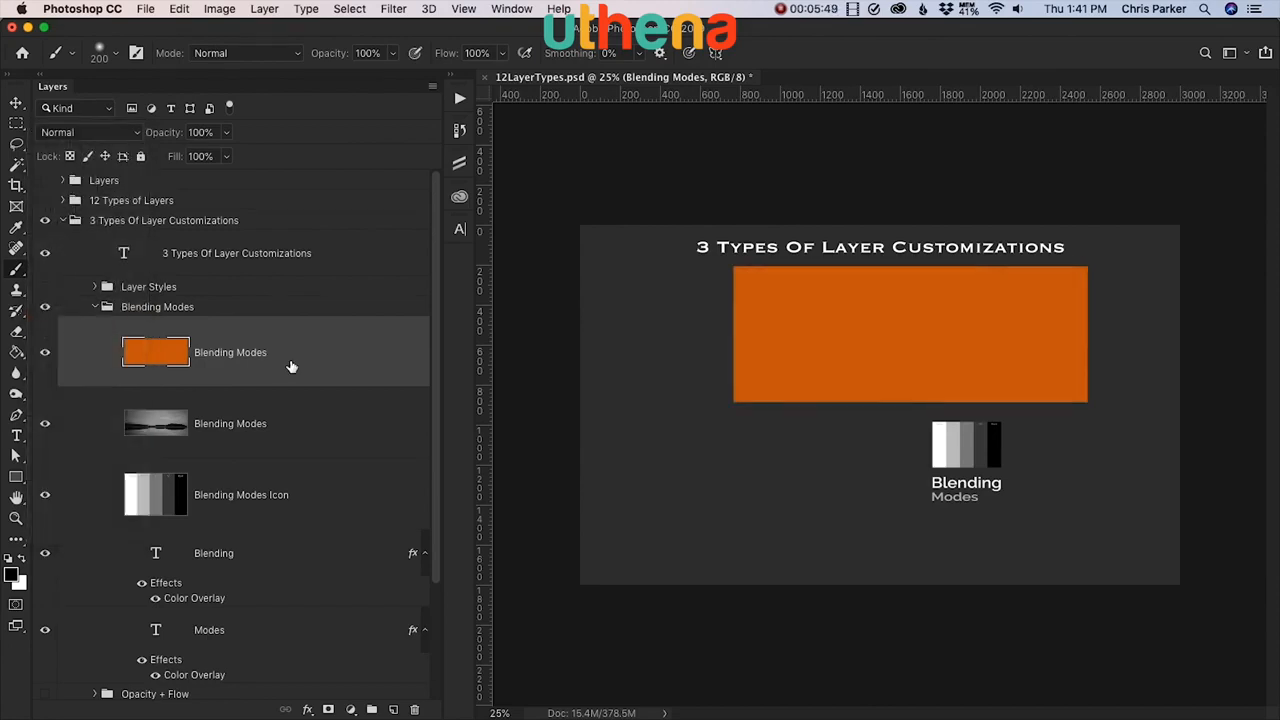
{"action": "left_click", "coordinate": [90, 132]}
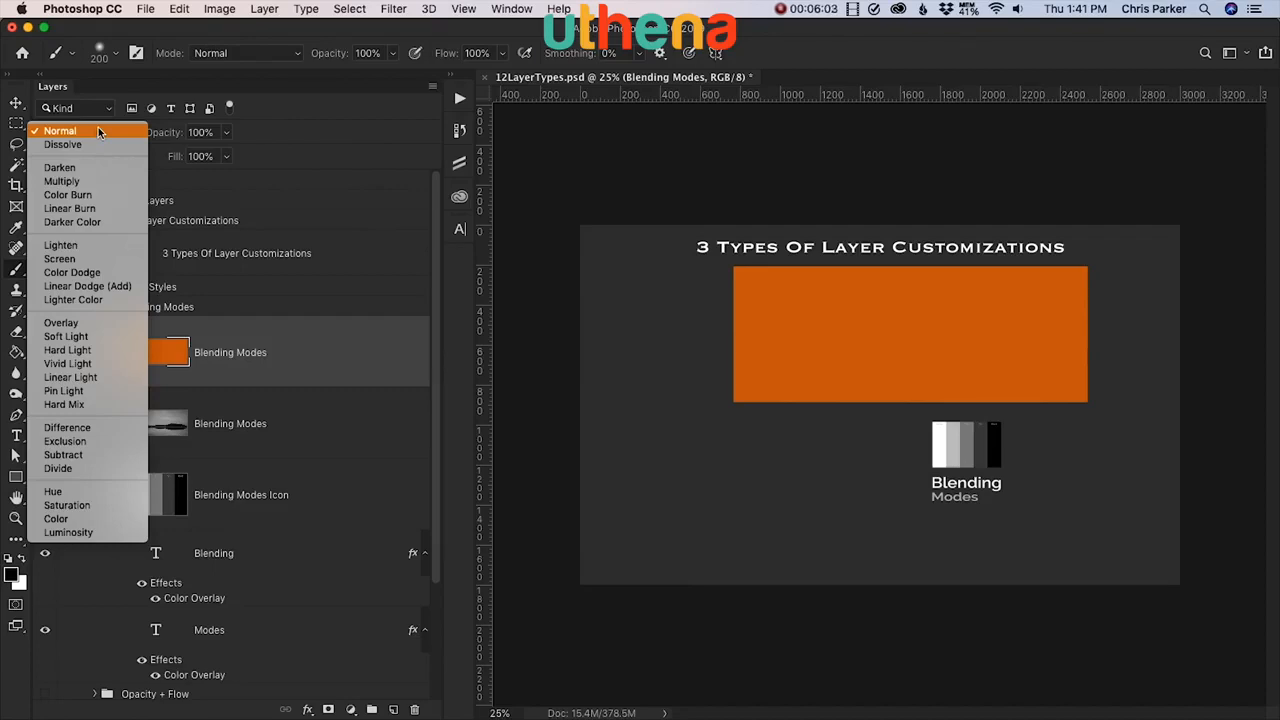
{"action": "left_click", "coordinate": [310, 355]}
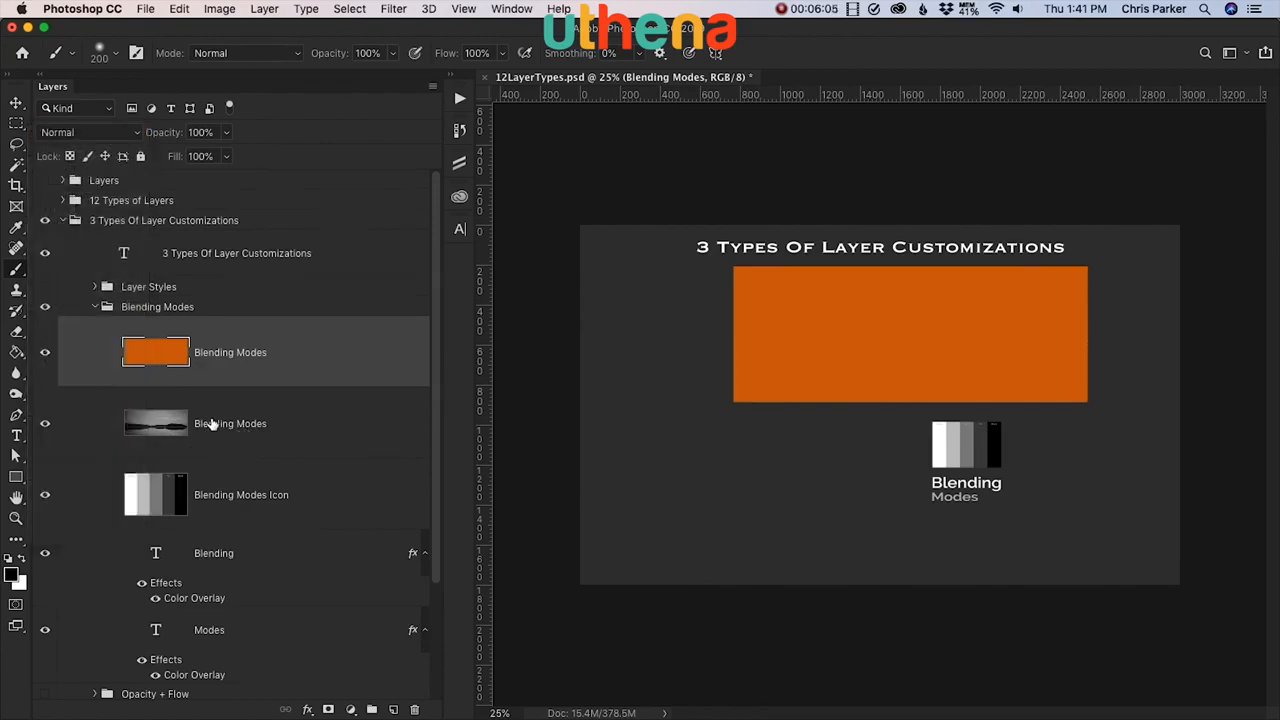
{"action": "left_click", "coordinate": [104, 135]}
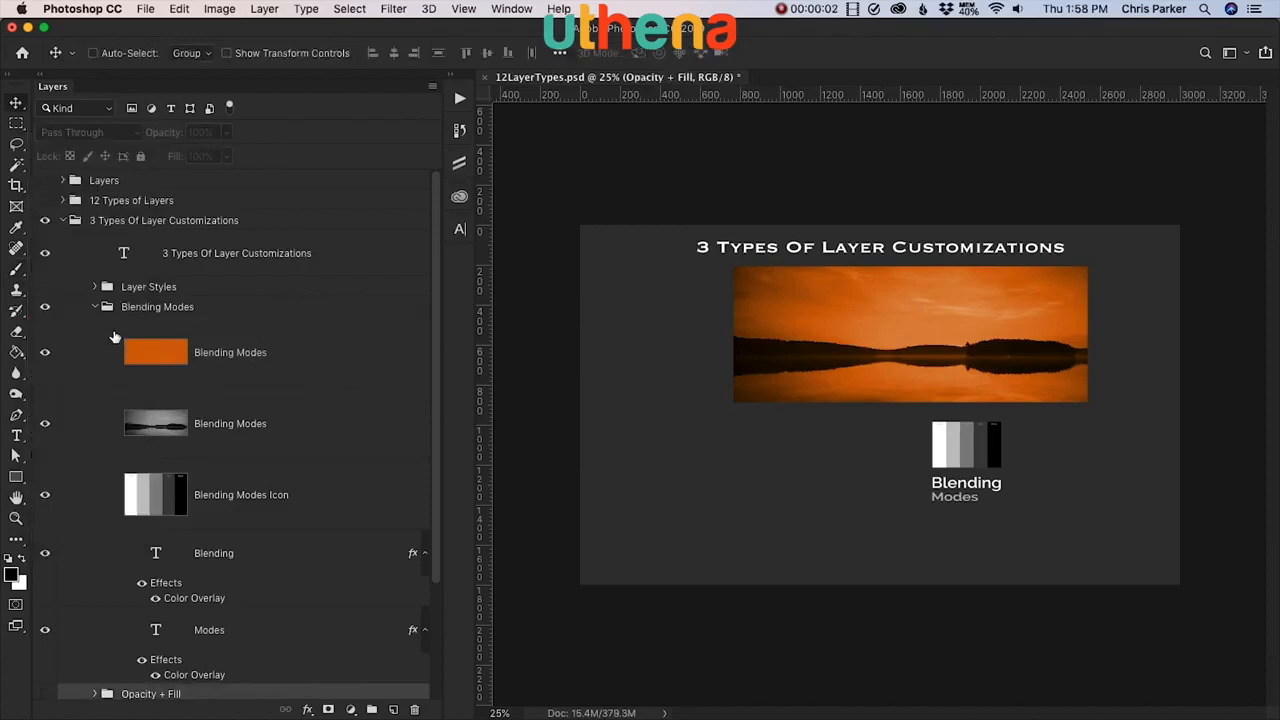
Step: Collapse and hide the Blending Modes group, and show and expand the Opacity + Fill group
{"action": "left_click", "coordinate": [95, 307]}
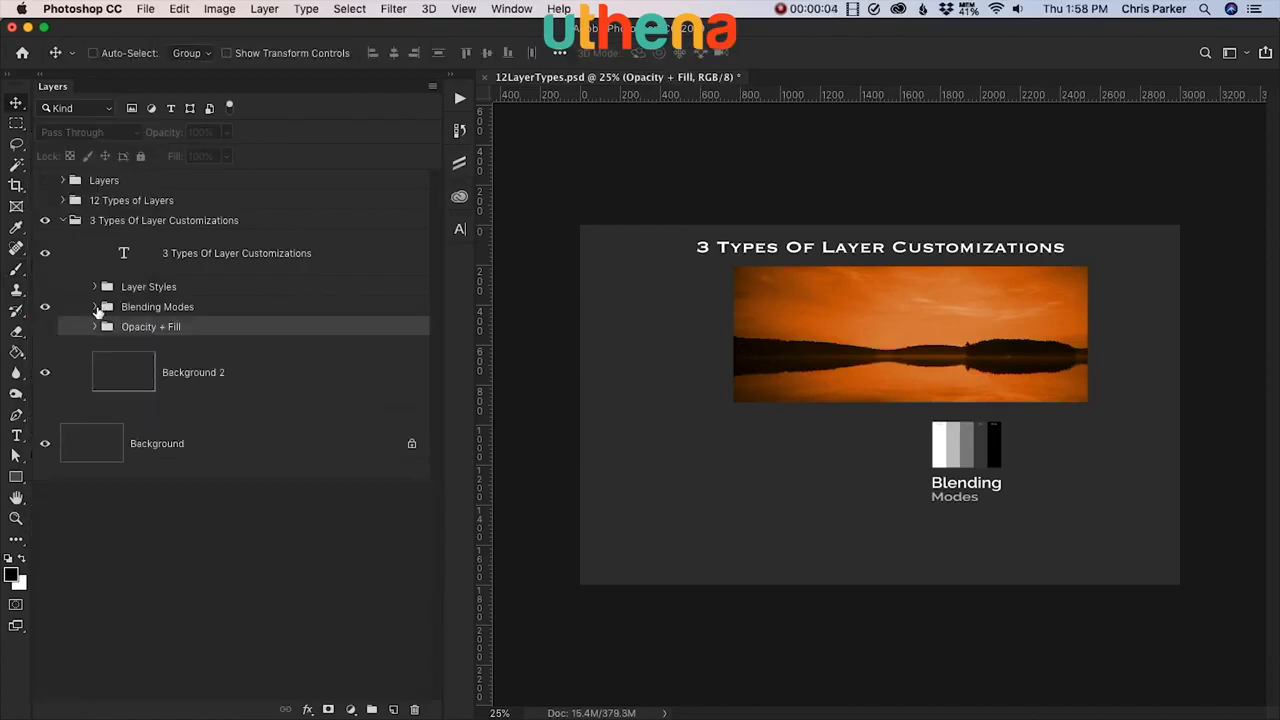
{"action": "left_click", "coordinate": [44, 307]}
{"action": "left_click", "coordinate": [44, 327]}
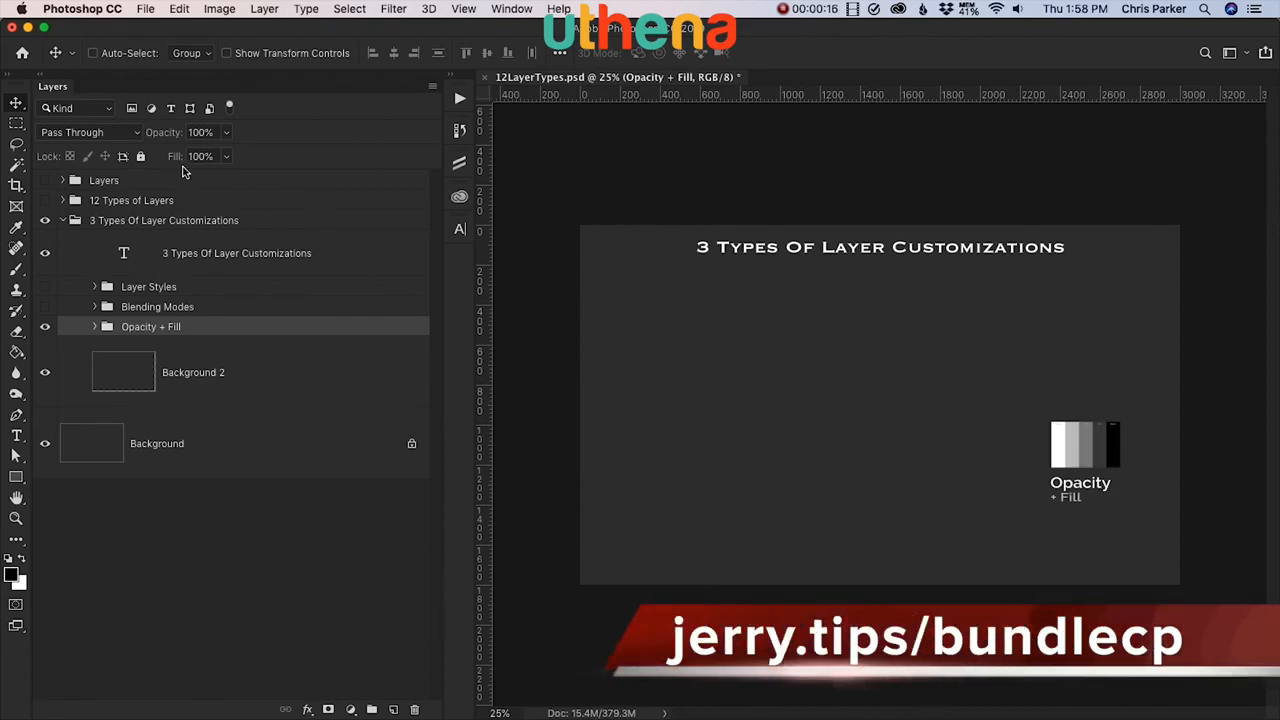
{"action": "left_click", "coordinate": [95, 327]}
Step: Vary the opacity of the Opacity landscape layer, trying 53% and finishing at 100%
{"action": "left_click", "coordinate": [246, 450]}
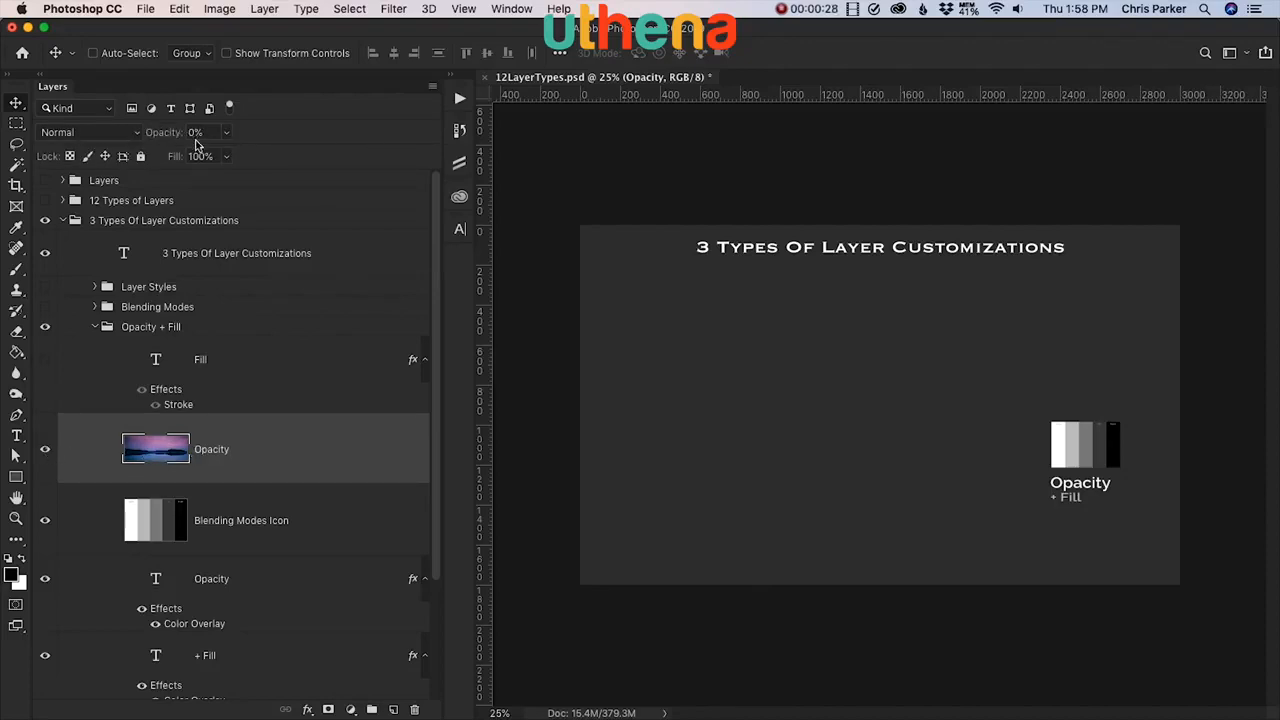
{"action": "left_click", "coordinate": [227, 133]}
{"action": "left_click_drag", "start_coordinate": [233, 155], "coordinate": [265, 157]}
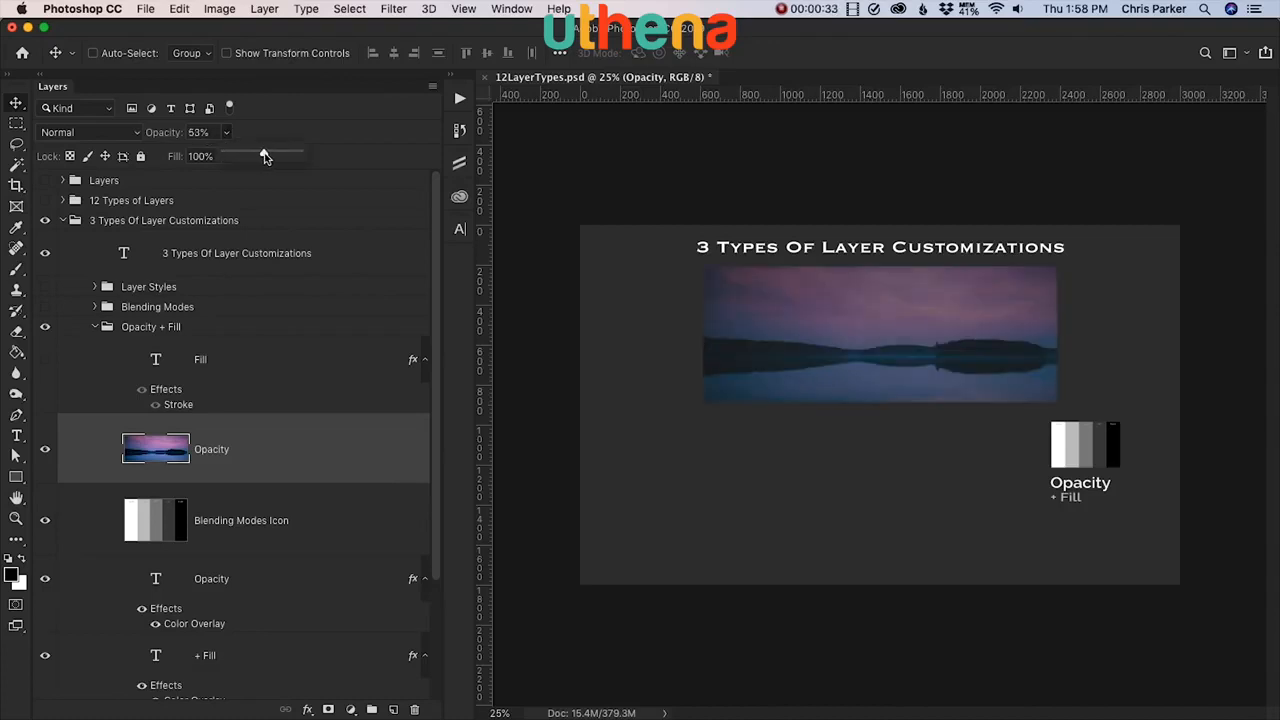
{"action": "left_click", "coordinate": [167, 138]}
{"action": "left_click_drag", "start_coordinate": [167, 138], "coordinate": [257, 144]}
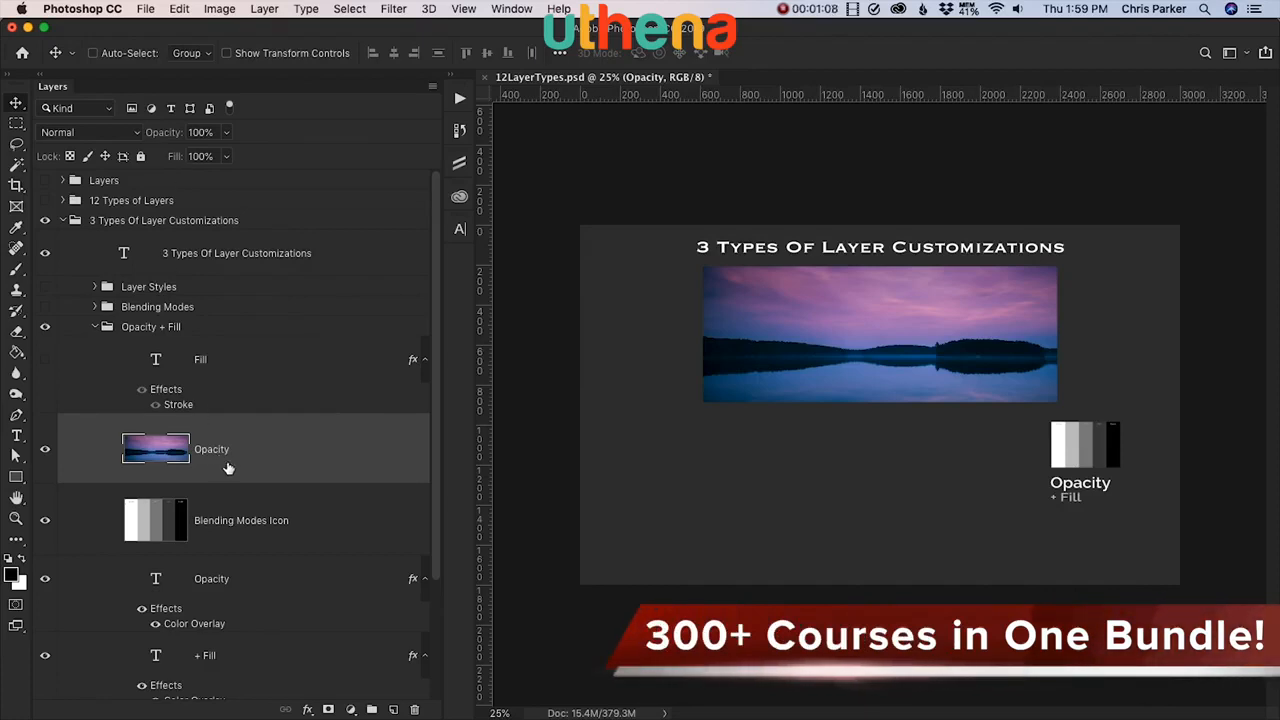
Step: Set the Opacity landscape layer's fill to 0%, and restore it to 100%
{"action": "left_click", "coordinate": [328, 498]}
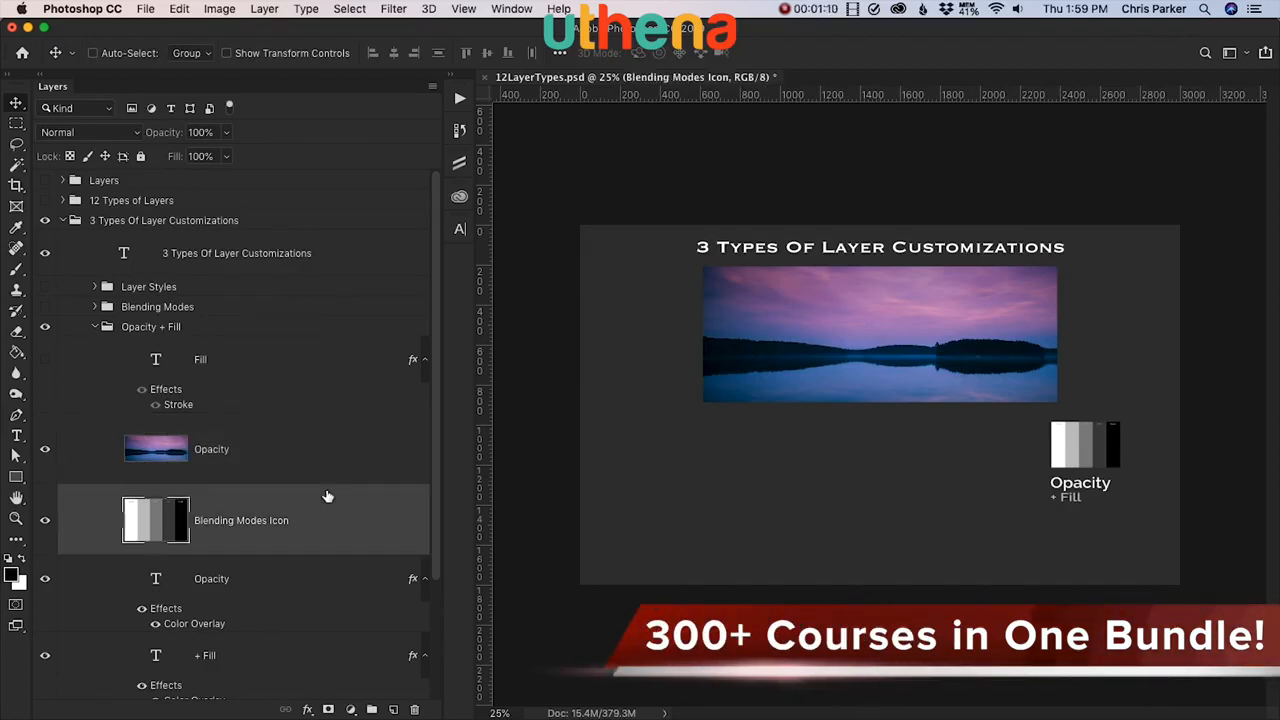
{"action": "left_click", "coordinate": [300, 458]}
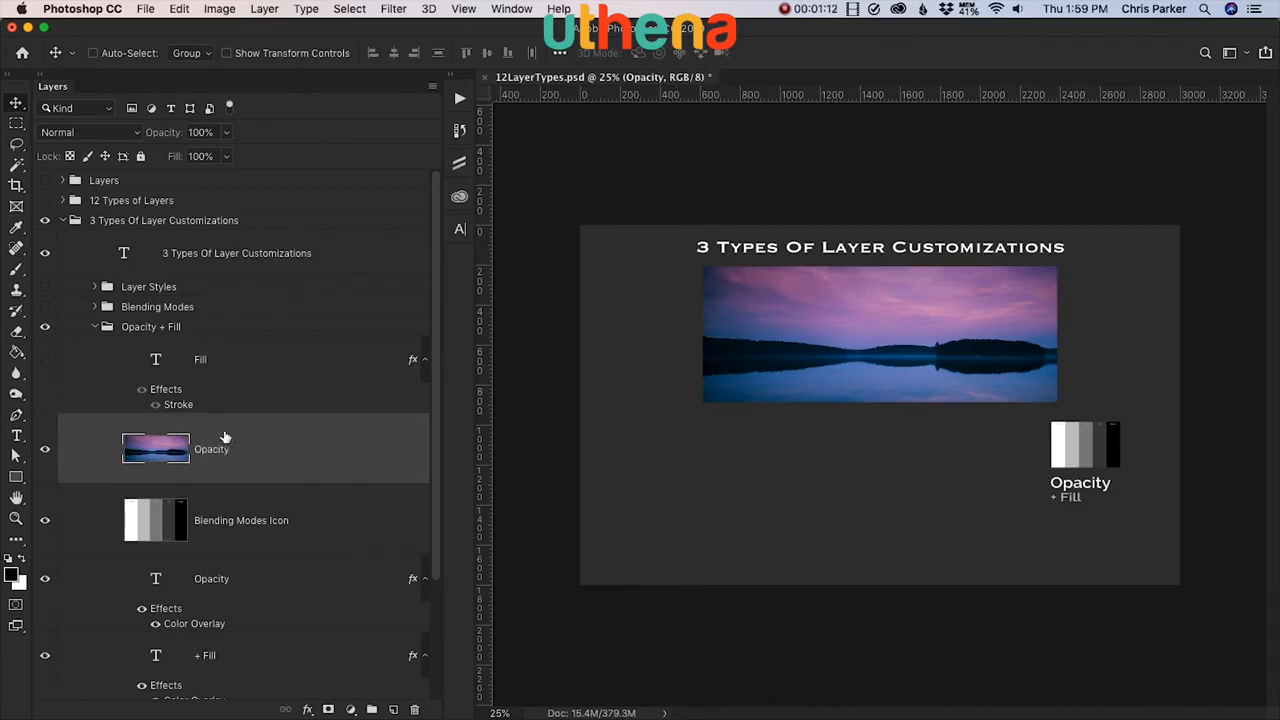
{"action": "left_click", "coordinate": [176, 158]}
{"action": "type", "text": "0"}
{"action": "key", "text": "Return"}
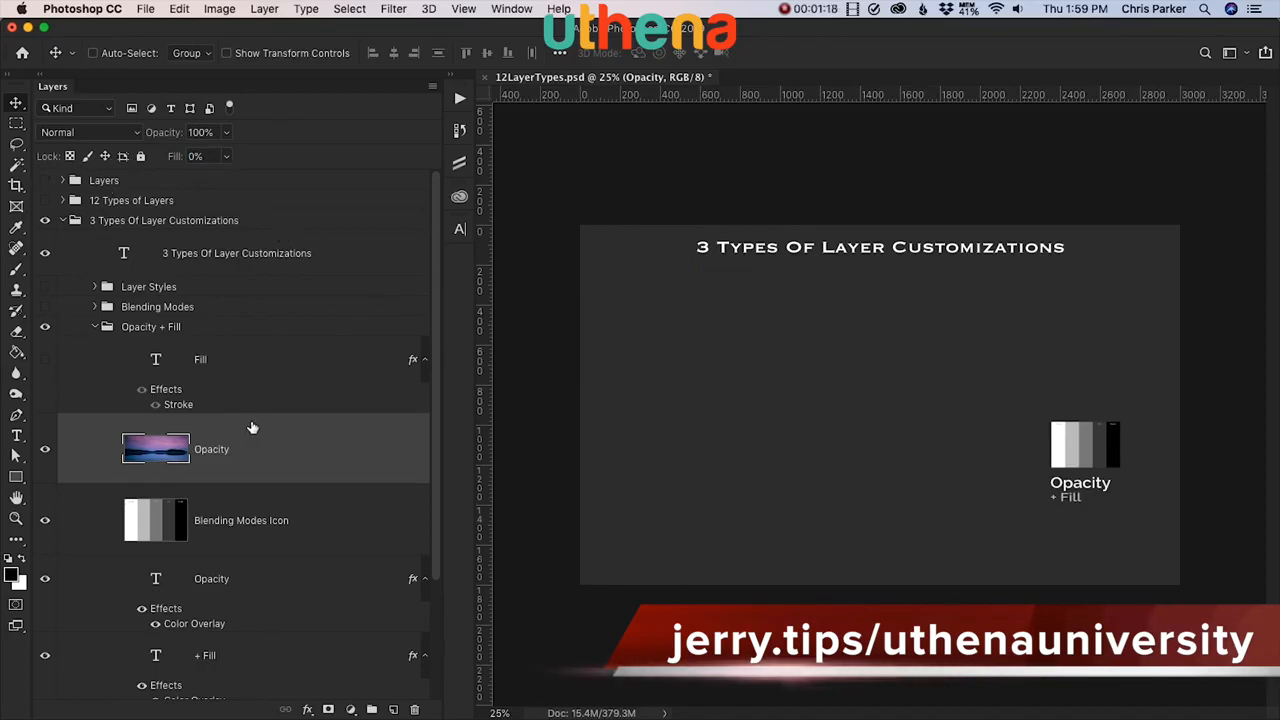
{"action": "left_click_drag", "start_coordinate": [176, 158], "coordinate": [282, 158]}
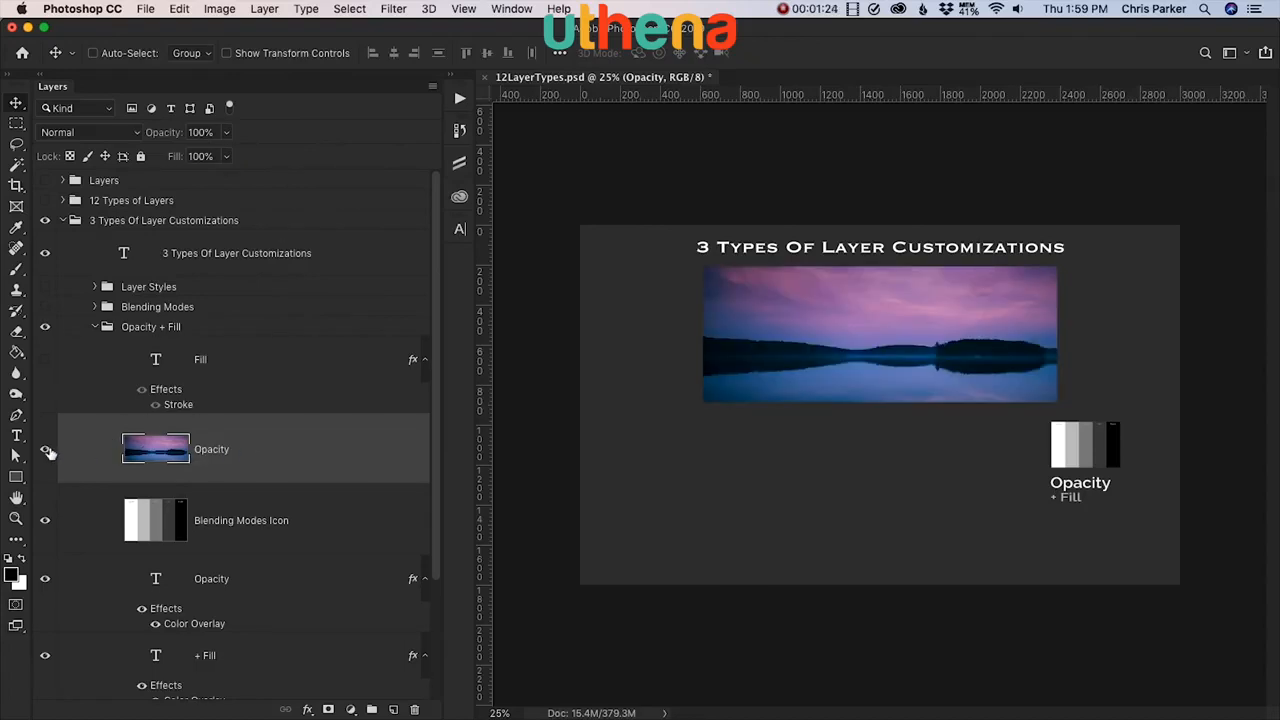
Step: Hide the Opacity landscape layer, and show and select the Fill text layer
{"action": "left_click", "coordinate": [46, 451]}
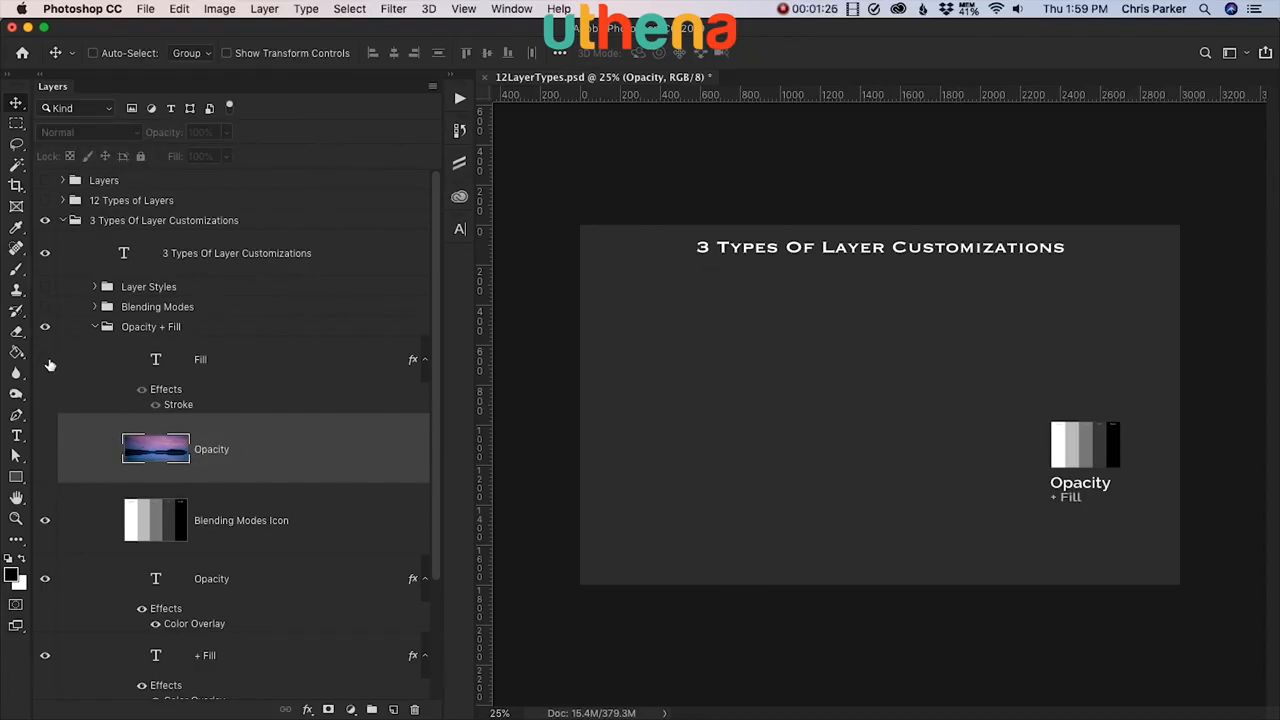
{"action": "left_click", "coordinate": [46, 360]}
{"action": "left_click", "coordinate": [230, 369]}
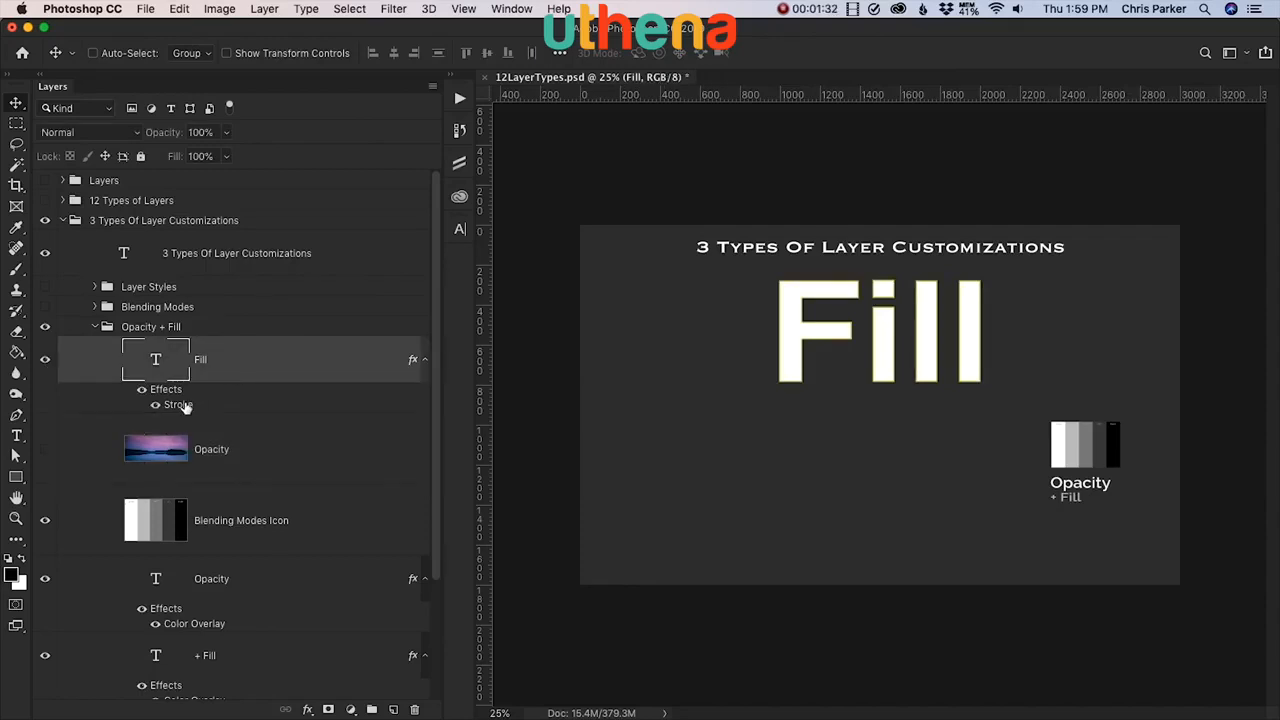
Step: Set the Fill text layer's Stroke size to 27 px
{"action": "double_click", "coordinate": [185, 406]}
{"action": "left_click_drag", "start_coordinate": [314, 89], "coordinate": [324, 90]}
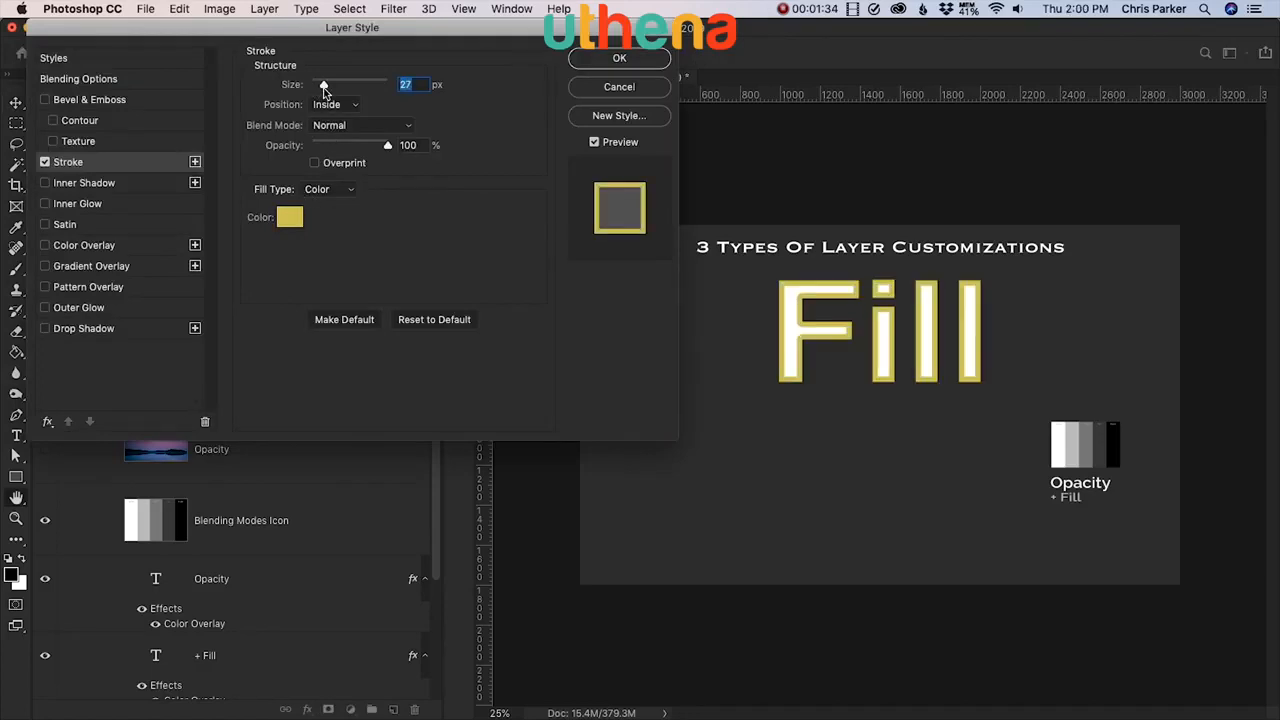
{"action": "left_click", "coordinate": [606, 62]}
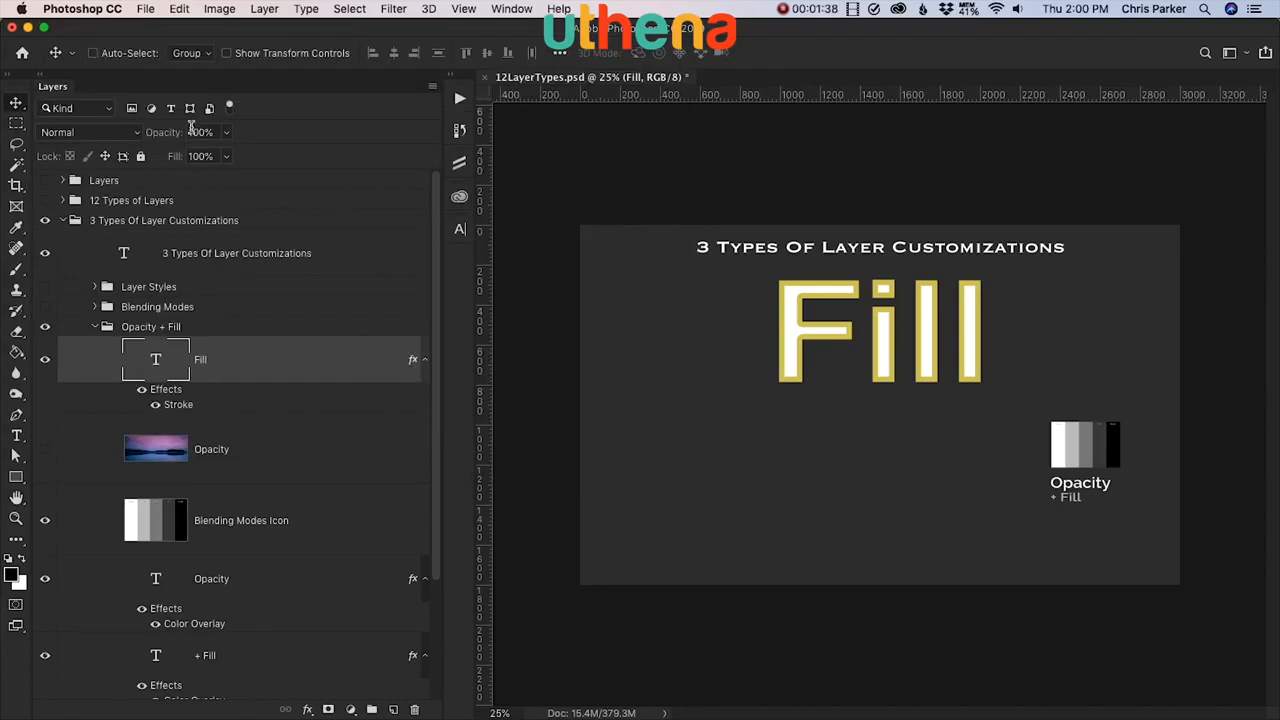
Step: Compare reducing the Fill text layer's opacity with reducing its fill to 0%, and restore both to 100%
{"action": "left_click_drag", "start_coordinate": [170, 135], "coordinate": [146, 180]}
{"action": "left_click", "coordinate": [226, 132]}
{"action": "left_click", "coordinate": [227, 157]}
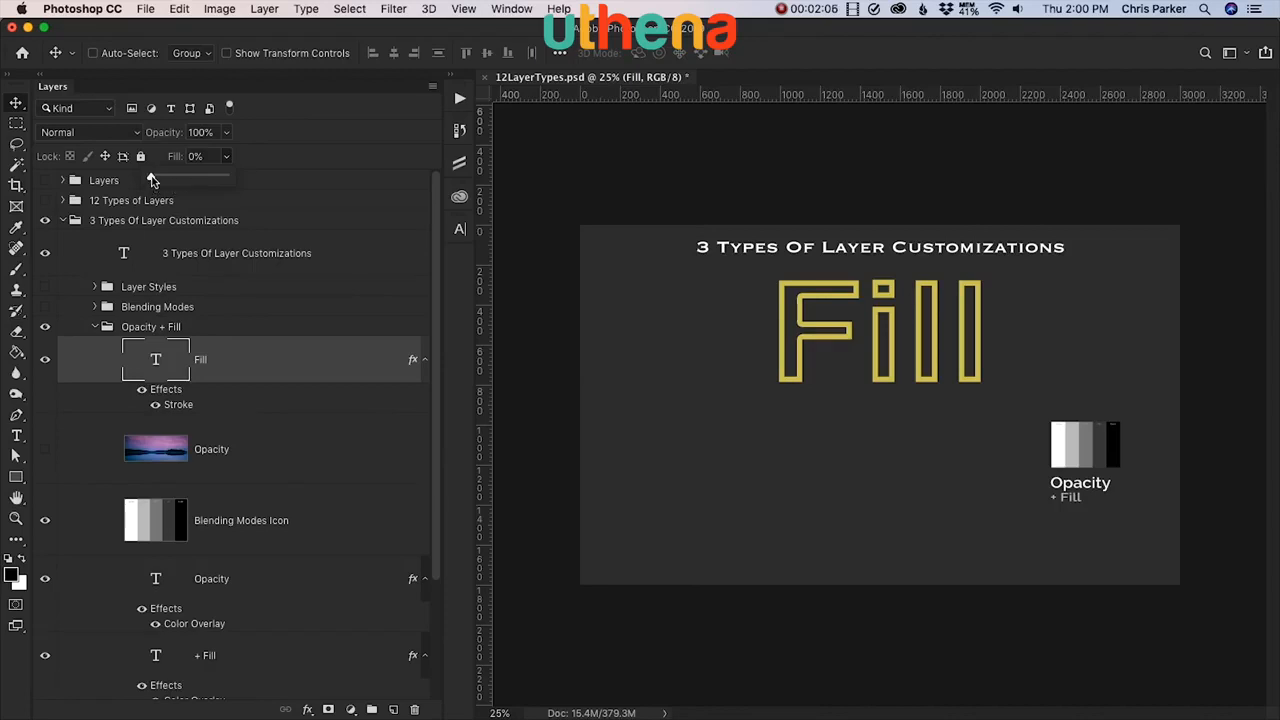
{"action": "mouse_move", "coordinate": [152, 180]}
{"action": "left_mouse_down"}
{"action": "mouse_move", "coordinate": [205, 180]}
{"action": "mouse_move", "coordinate": [151, 180]}
{"action": "left_mouse_up"}
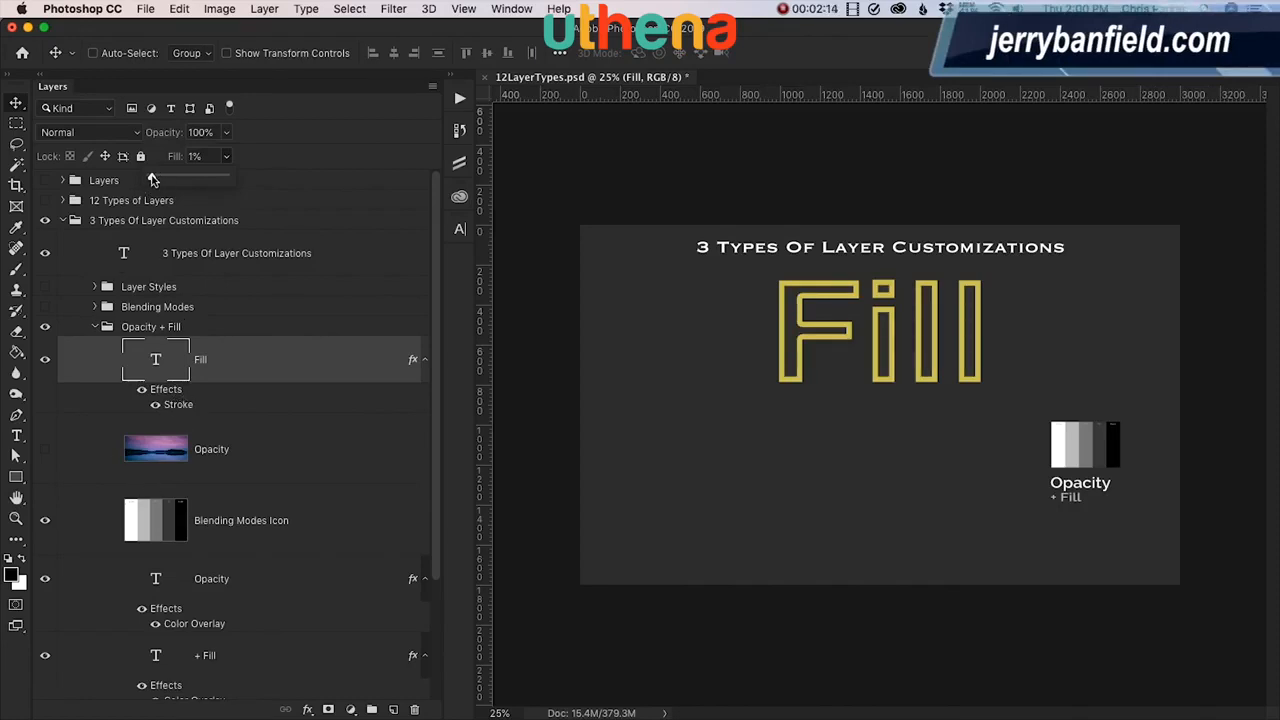
{"action": "left_click_drag", "start_coordinate": [151, 180], "coordinate": [232, 180]}
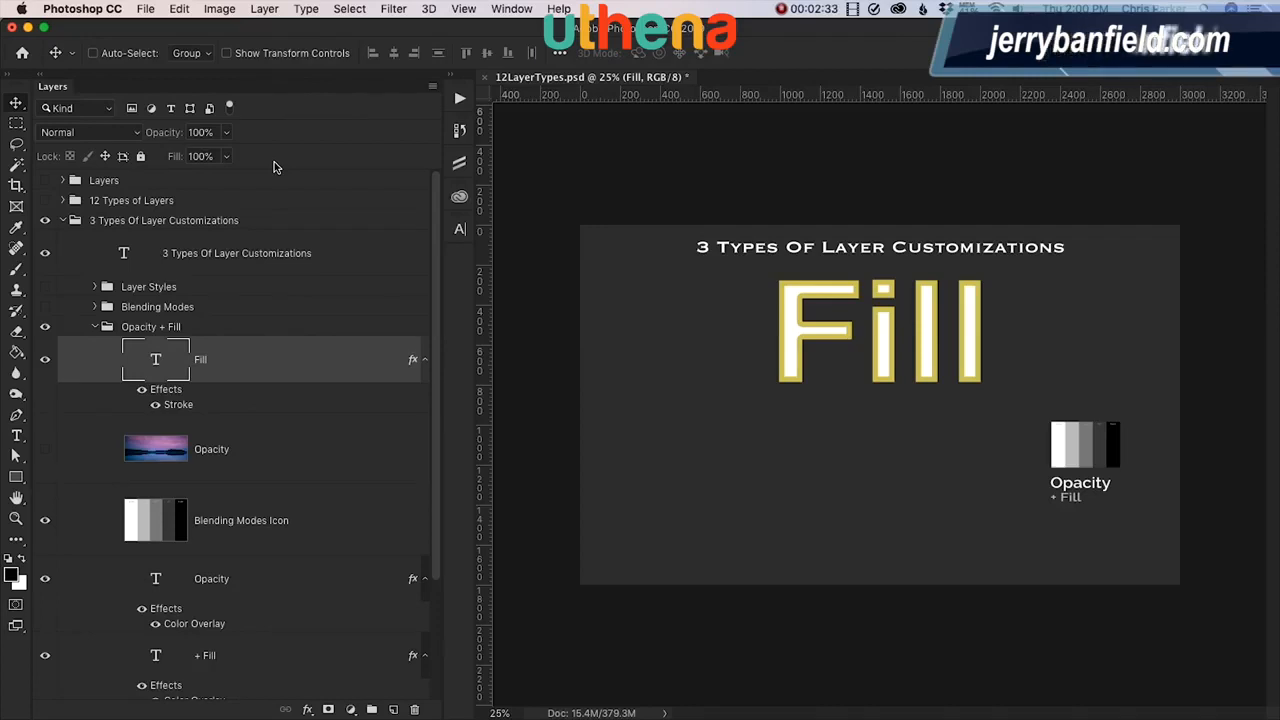
Step: Collapse the Opacity + Fill and 3 Types Of Layer Customizations groups, and show and expand the 12 Types of Layers group, leaving Layers hidden
{"action": "left_click", "coordinate": [94, 327]}
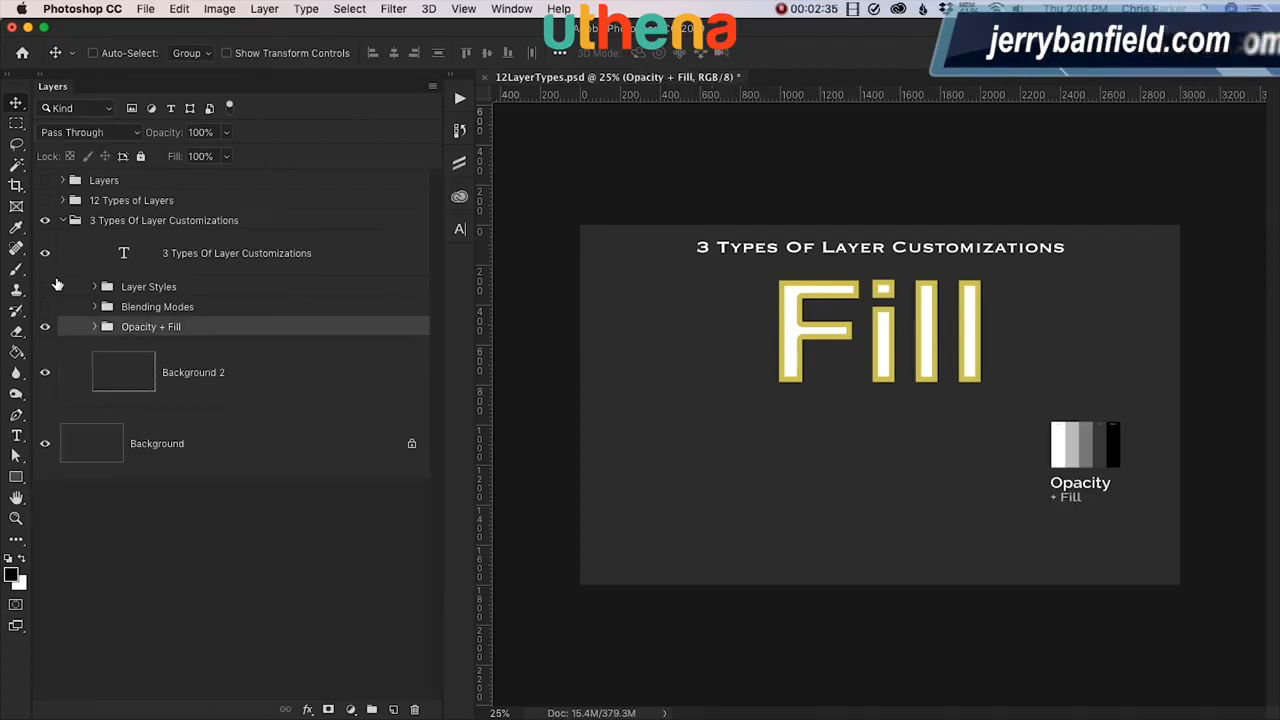
{"action": "left_click", "coordinate": [44, 200]}
{"action": "left_click", "coordinate": [62, 220]}
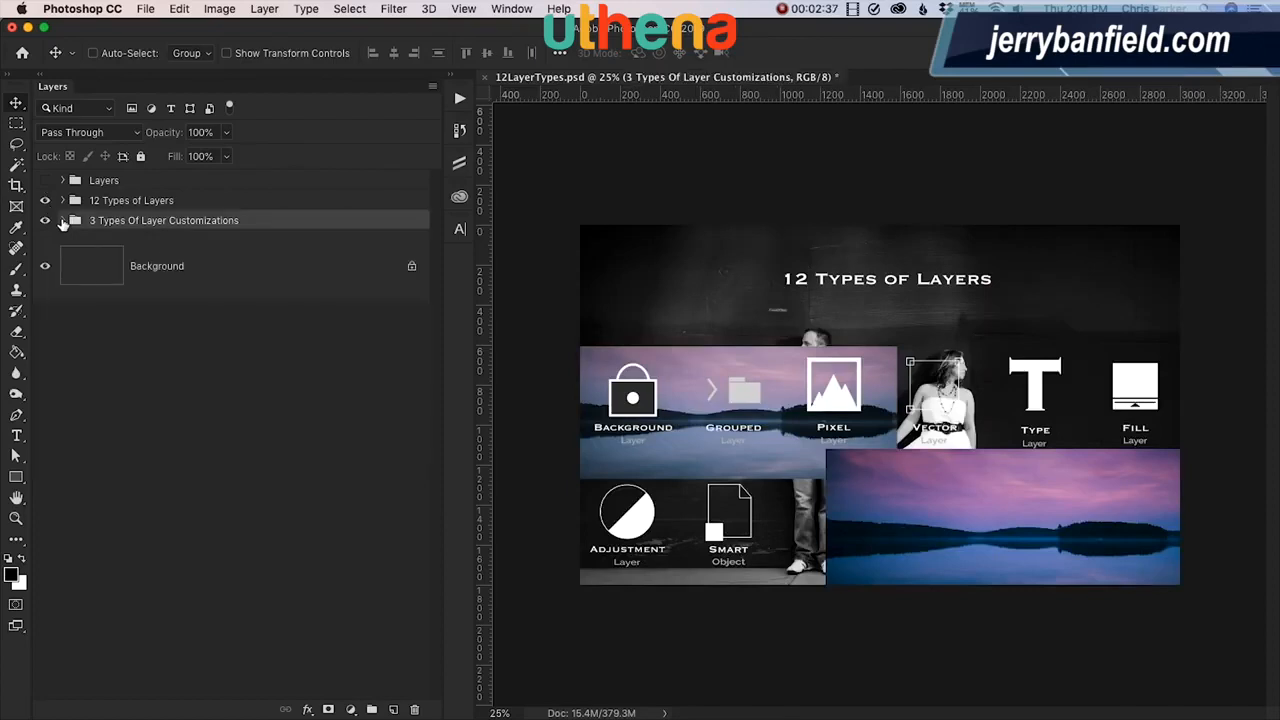
{"action": "left_click", "coordinate": [62, 200]}
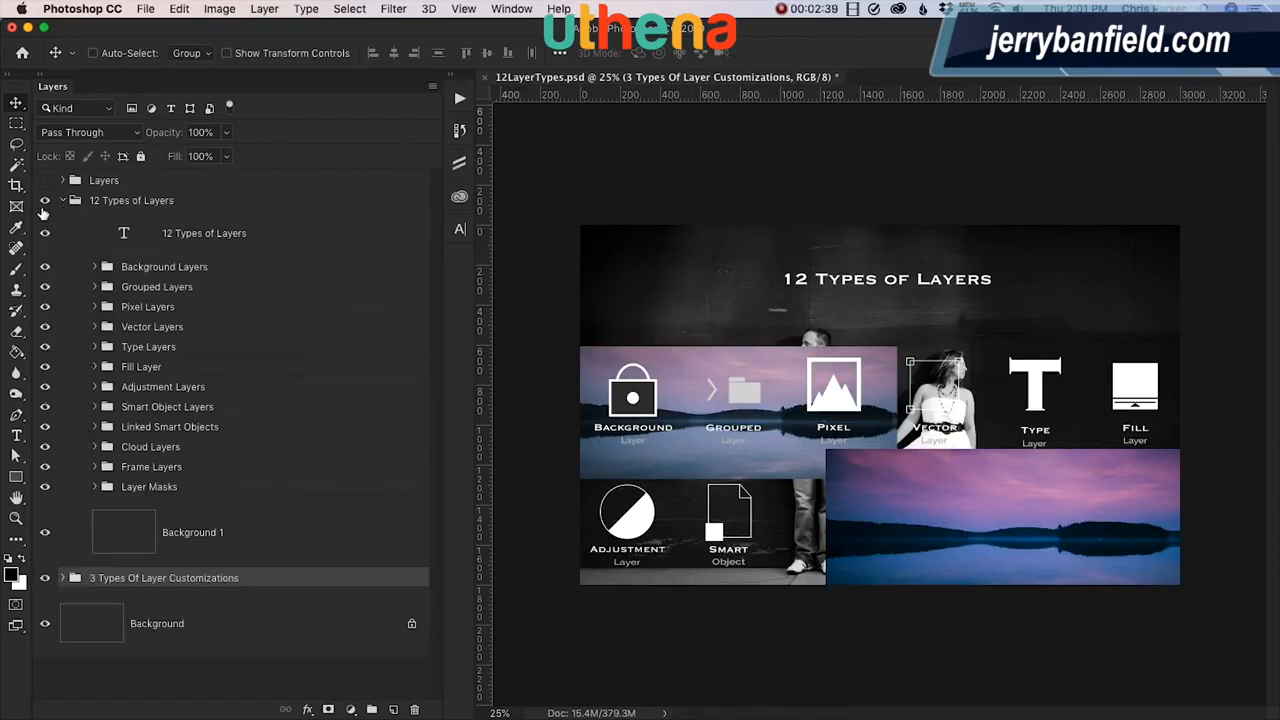
{"action": "left_click", "coordinate": [44, 180]}
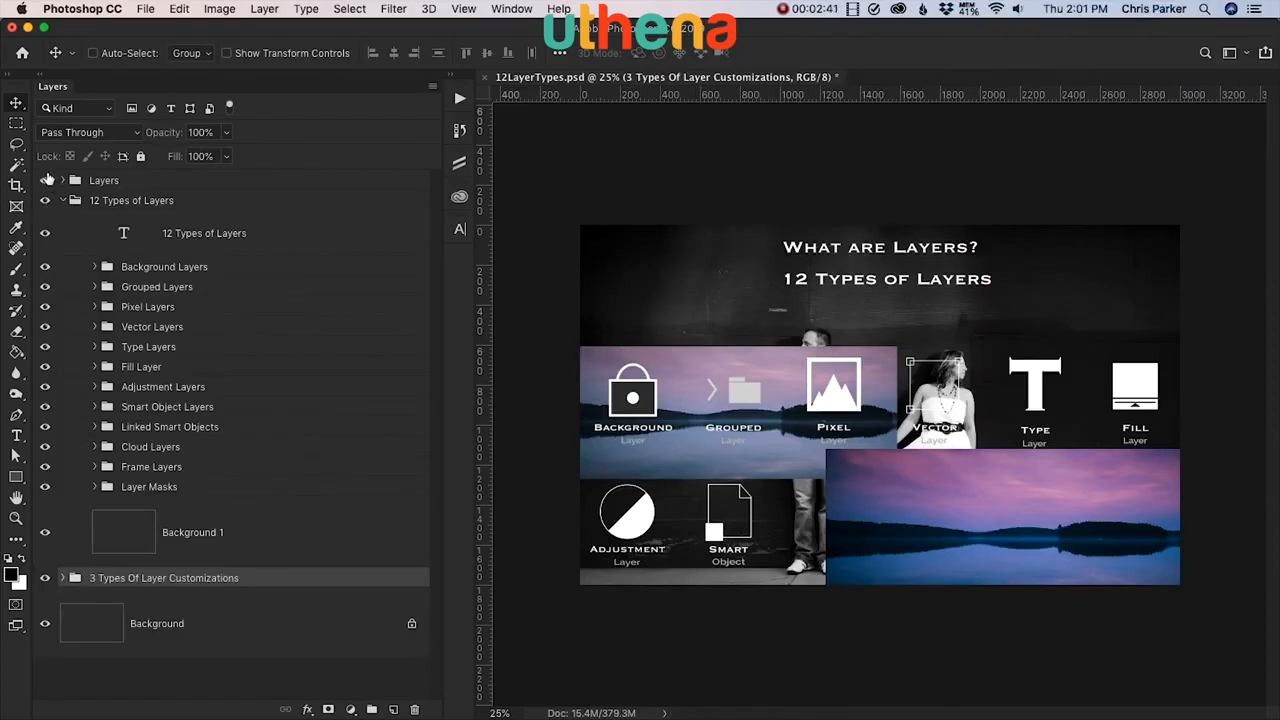
{"action": "left_click", "coordinate": [44, 180]}
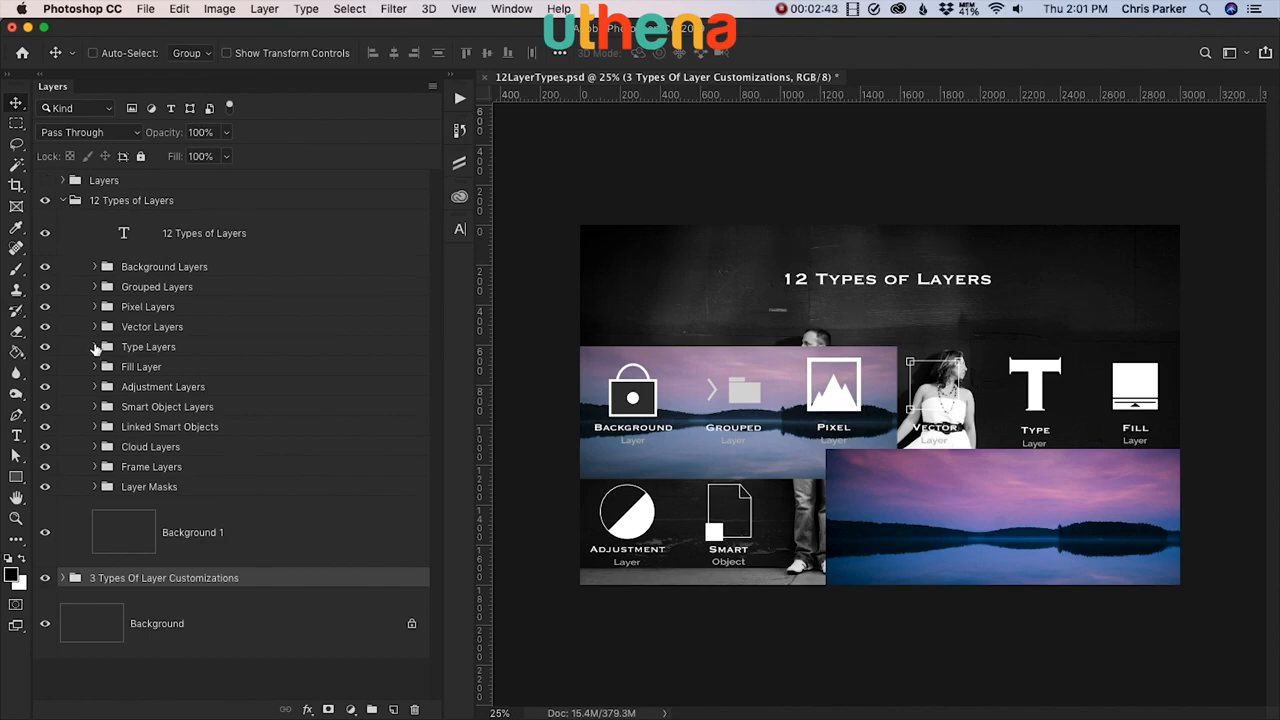
Step: Hide the 061_2nd_Edition photo in the Linked Smart Objects group and the Smart Object Layer image in the Smart Object Layers group
{"action": "right_click", "coordinate": [668, 310]}
{"action": "left_click", "coordinate": [670, 309]}
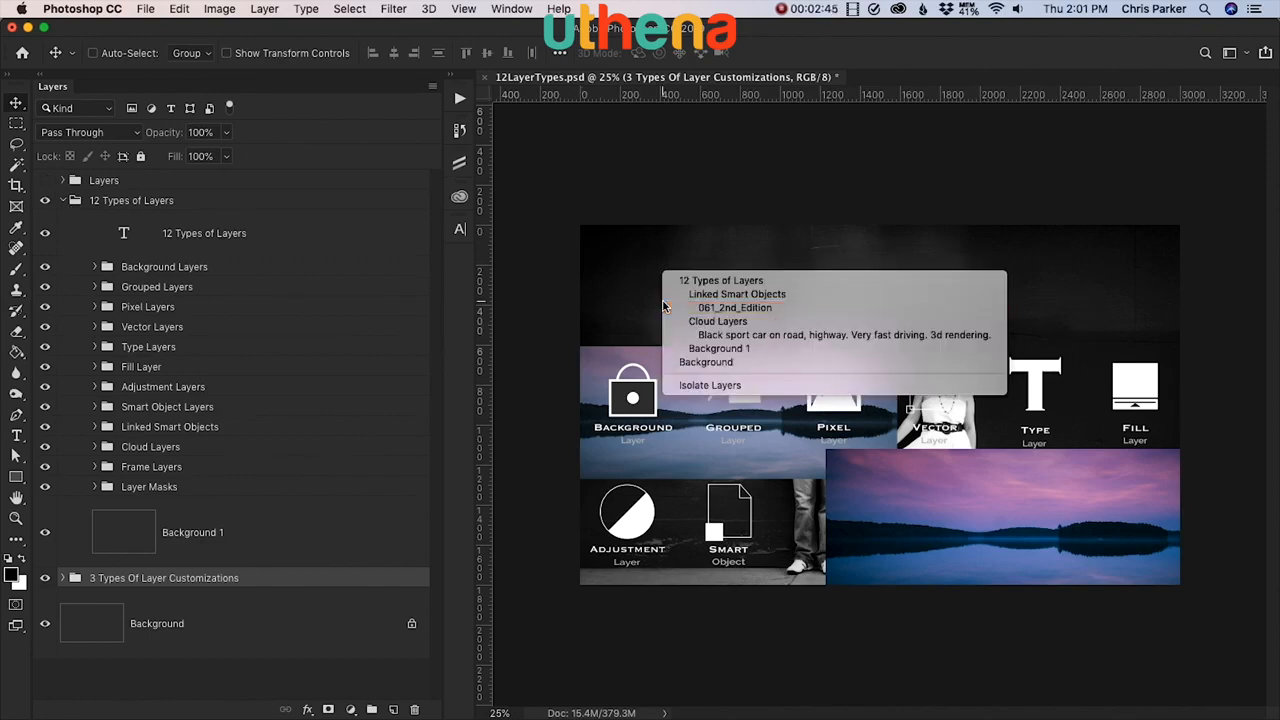
{"action": "left_click", "coordinate": [45, 473]}
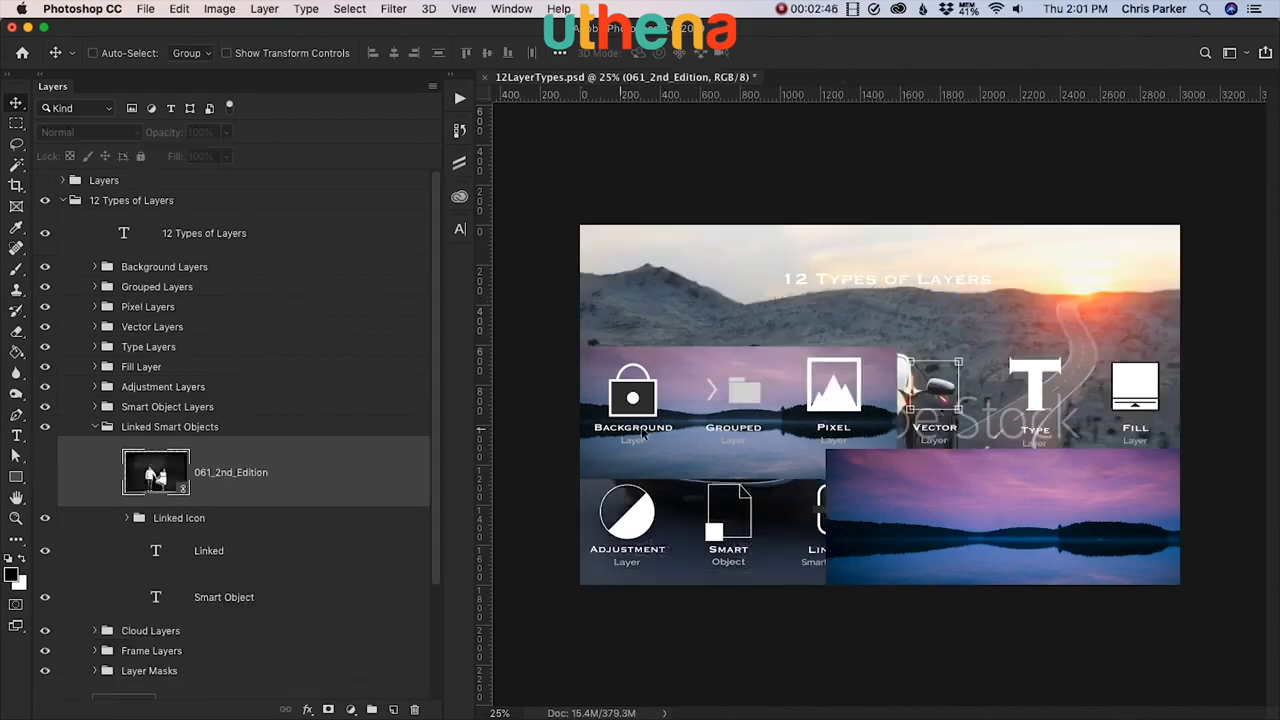
{"action": "right_click", "coordinate": [688, 457]}
{"action": "left_click", "coordinate": [688, 459]}
{"action": "left_click", "coordinate": [50, 455]}
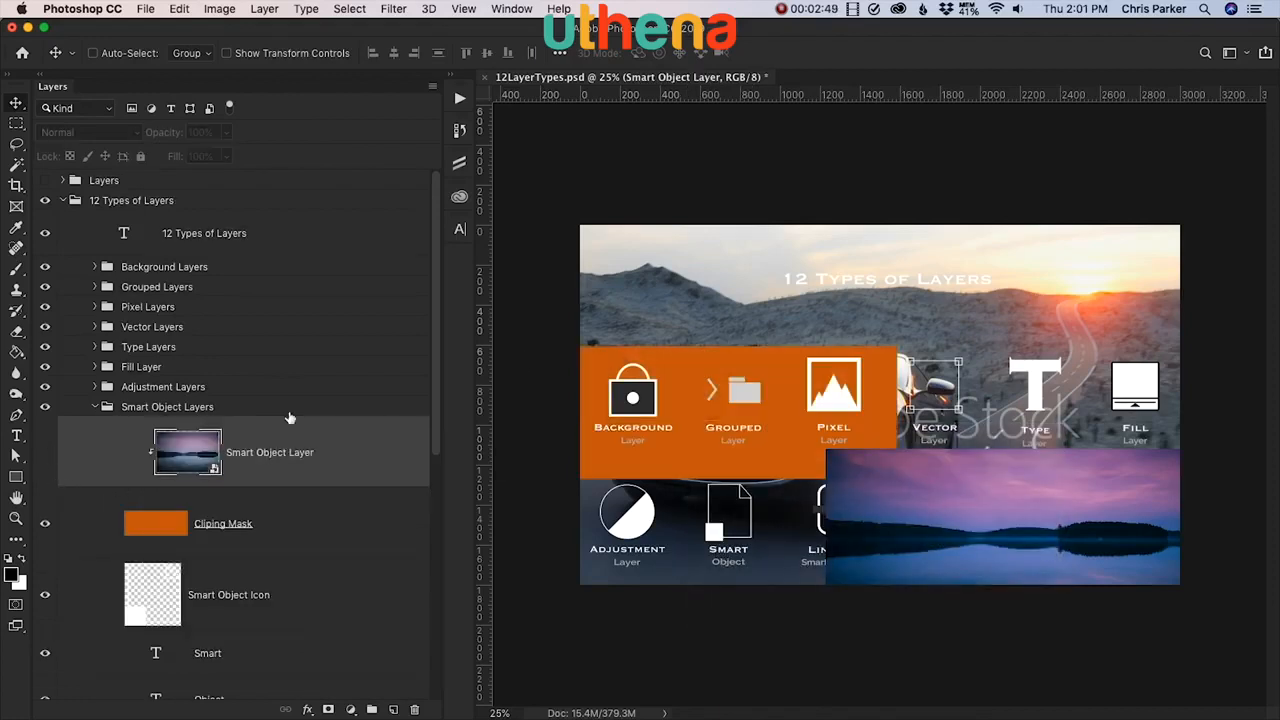
Step: Hide the sport car image in the Cloud Layers group and the orange Cliping Mask layer
{"action": "right_click", "coordinate": [662, 316]}
{"action": "left_click", "coordinate": [664, 317]}
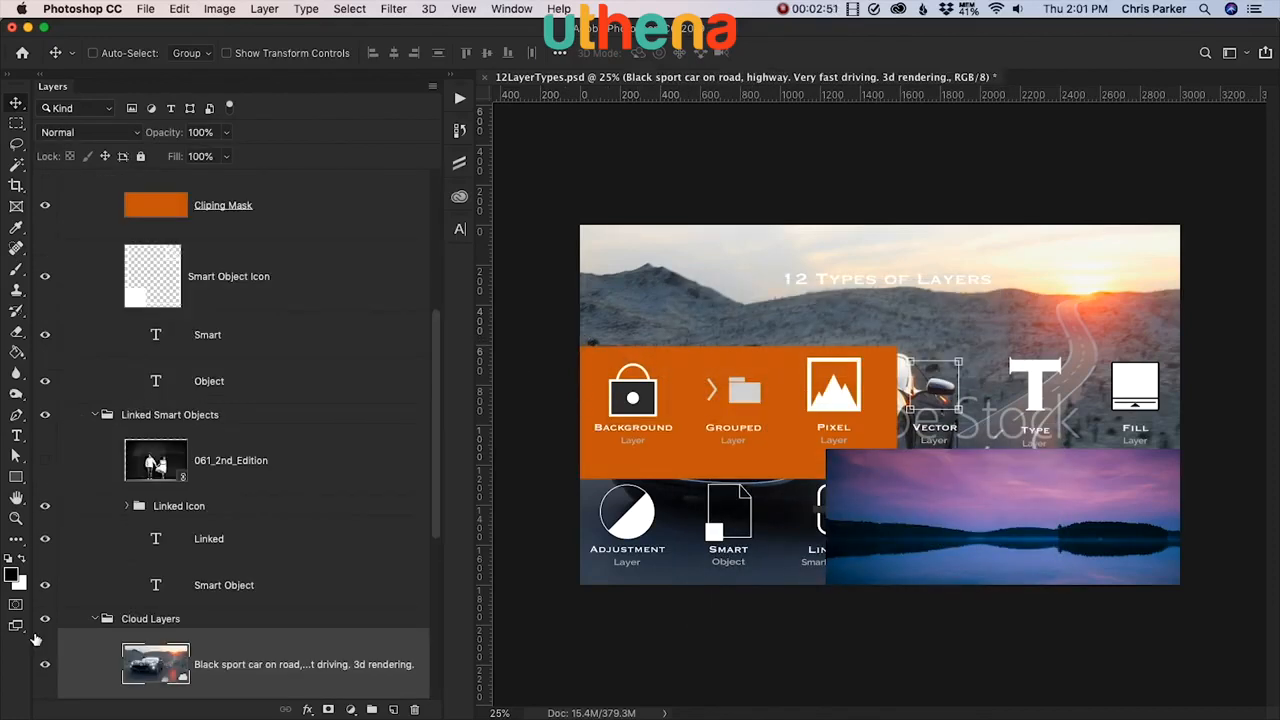
{"action": "left_click", "coordinate": [45, 664]}
{"action": "right_click", "coordinate": [790, 457]}
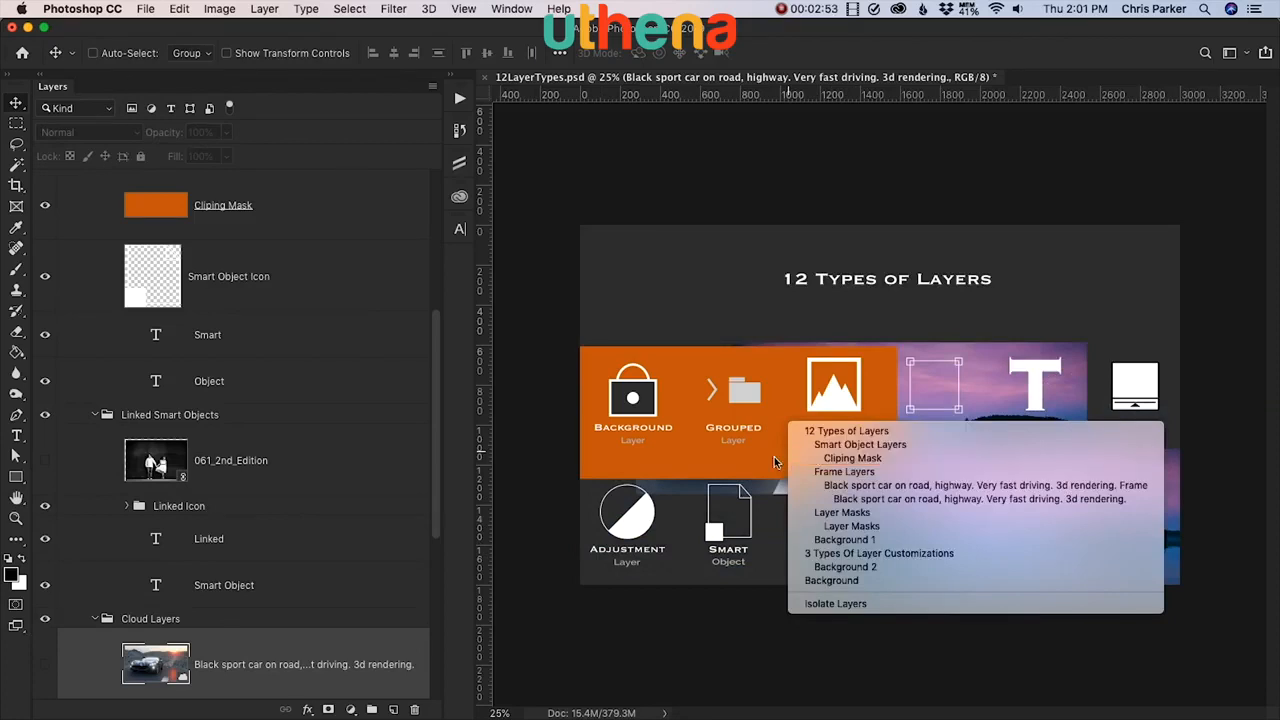
{"action": "left_click", "coordinate": [792, 457]}
{"action": "left_click", "coordinate": [45, 206]}
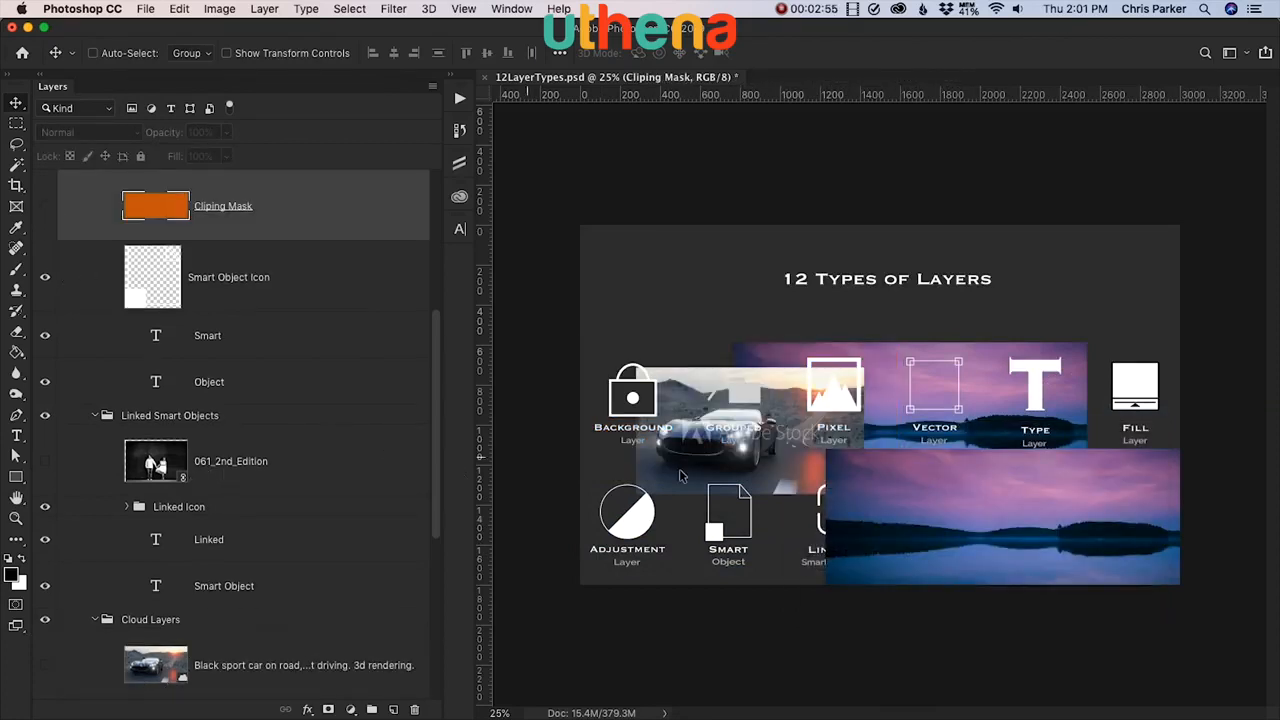
Step: Hide the Pixel Layer landscape and the sport car Frame layer, and select the layer of the landscape remaining behind the icons
{"action": "right_click", "coordinate": [884, 482]}
{"action": "left_click", "coordinate": [908, 480]}
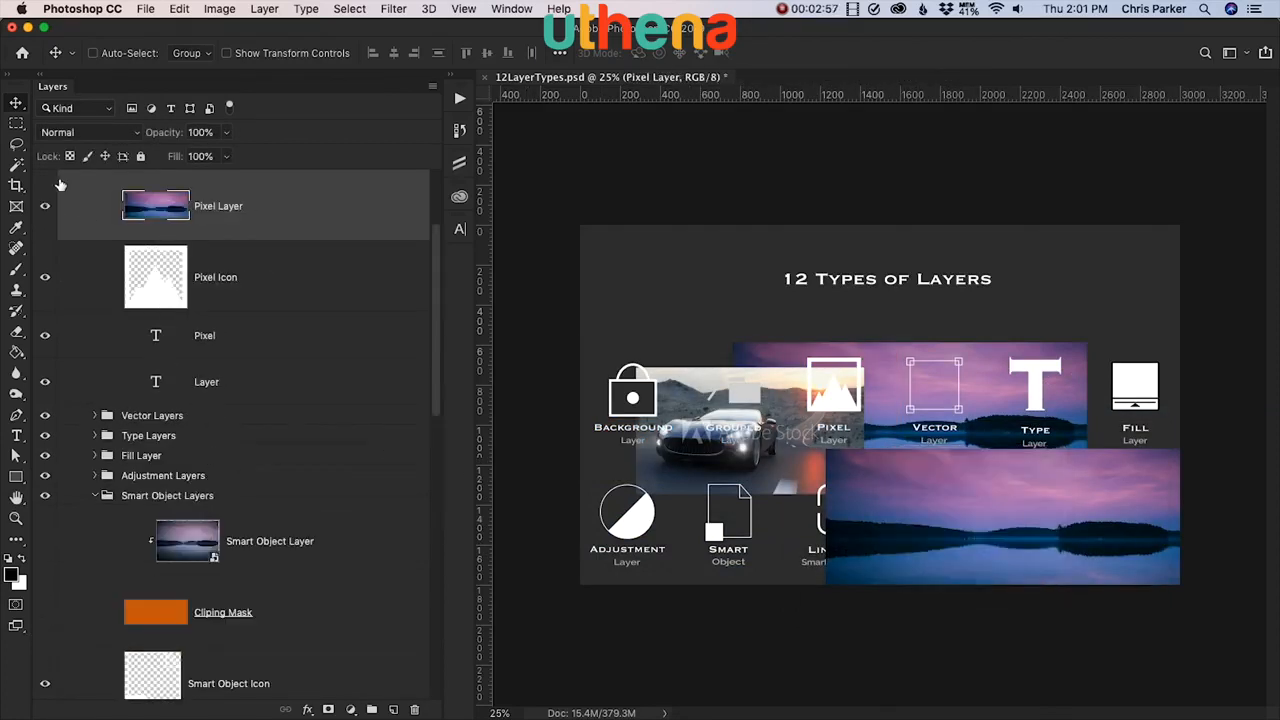
{"action": "left_click", "coordinate": [45, 206]}
{"action": "right_click", "coordinate": [776, 380]}
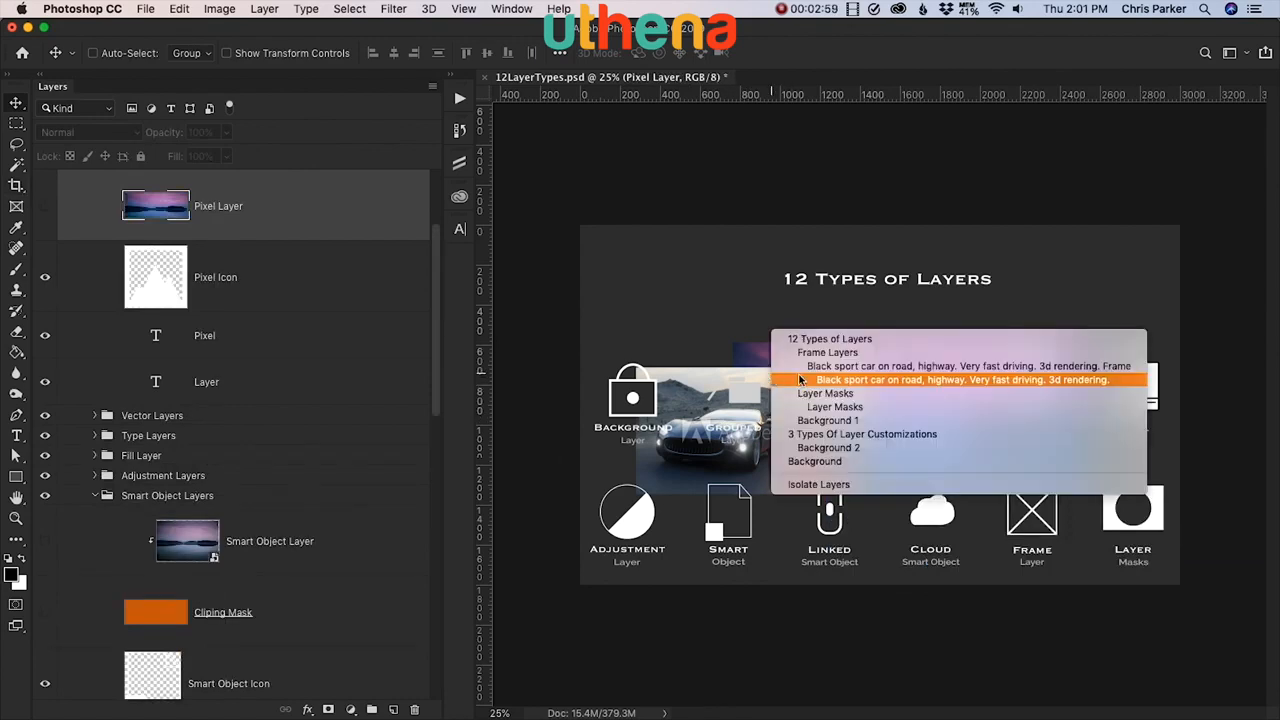
{"action": "left_click", "coordinate": [790, 381]}
{"action": "left_click", "coordinate": [45, 674]}
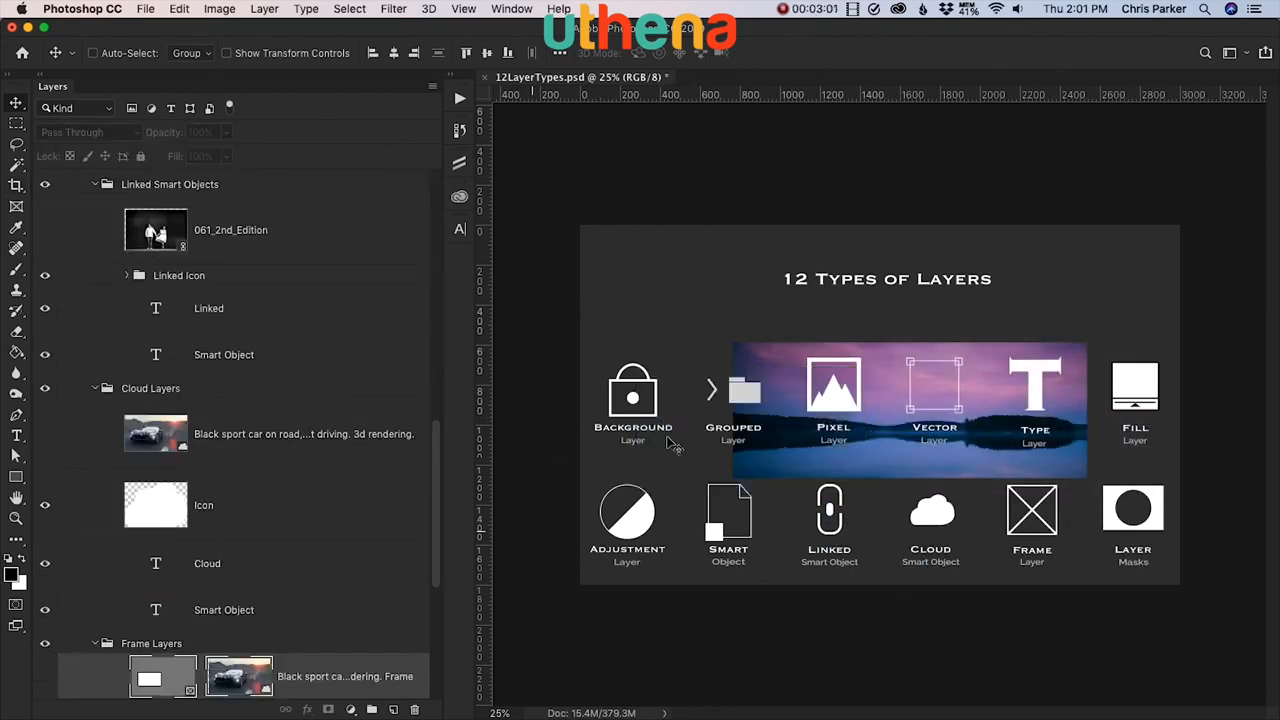
{"action": "right_click", "coordinate": [768, 360]}
{"action": "left_click", "coordinate": [793, 362]}
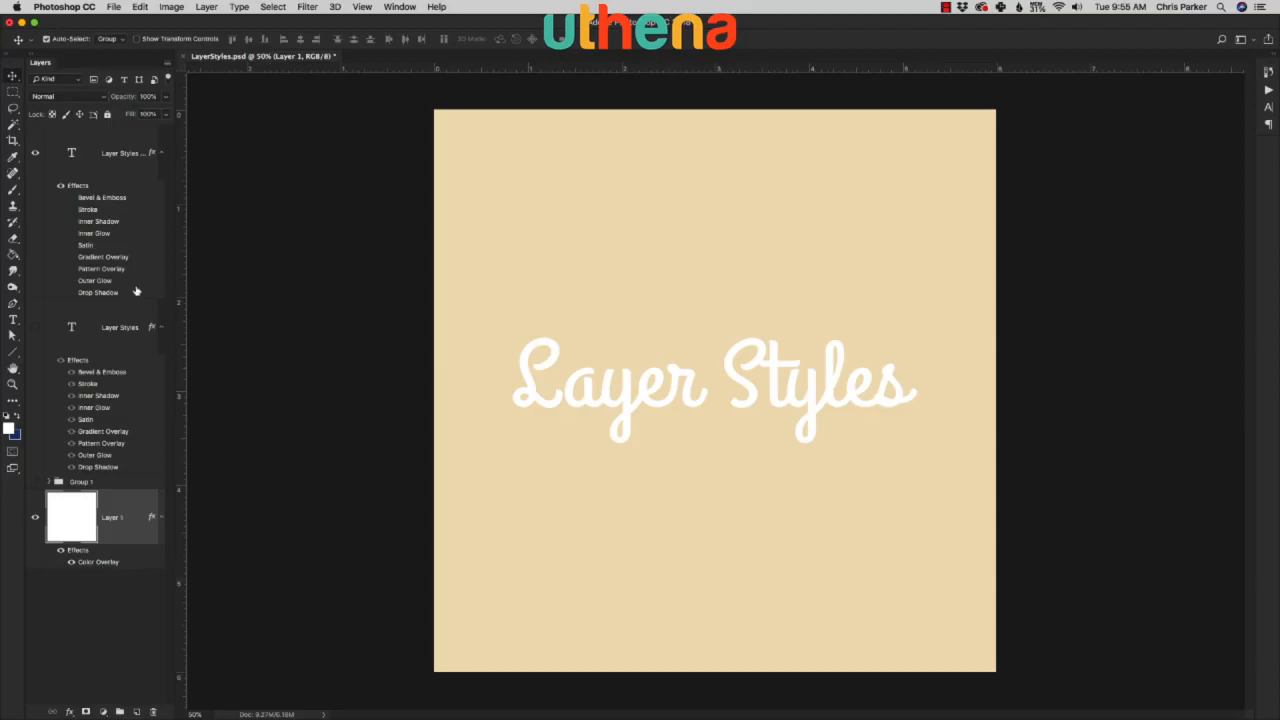
Step: In LayerStyles.psd, turn on all nine effects of the visible Layer Styles text layer, beginning with Drop Shadow and ending with Outer Glow
{"action": "left_click", "coordinate": [71, 293]}
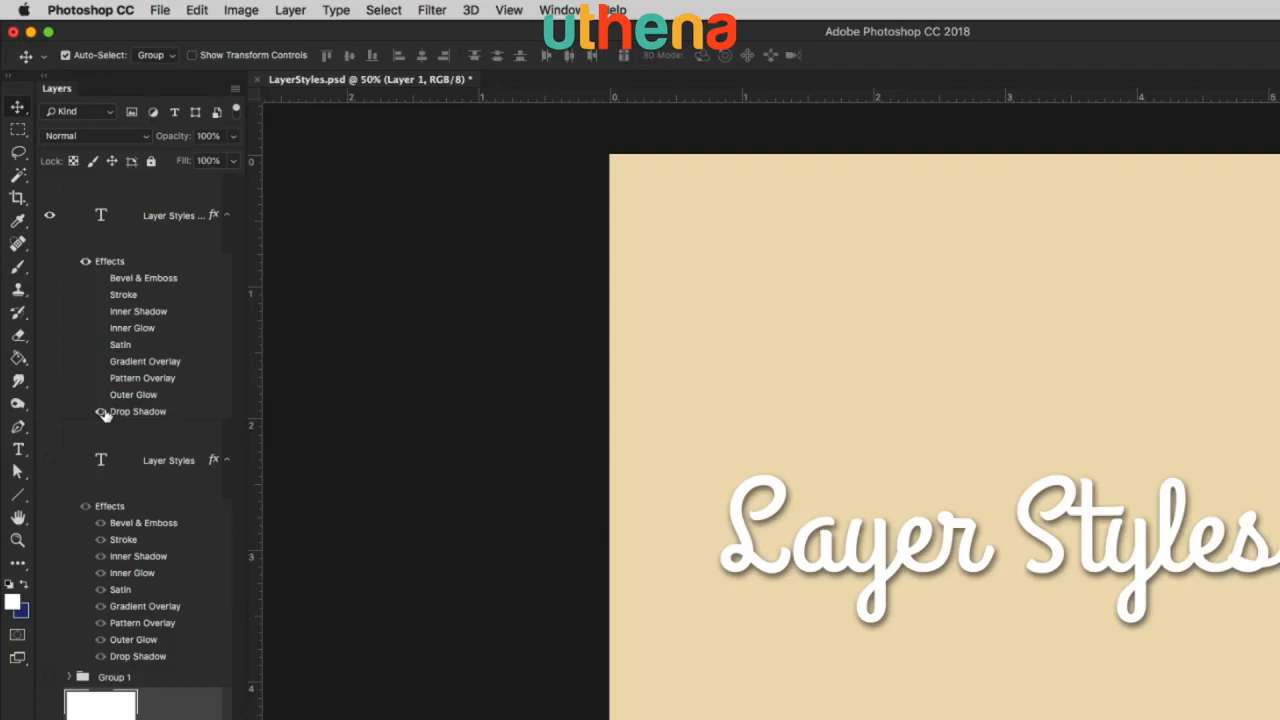
{"action": "left_click", "coordinate": [100, 278]}
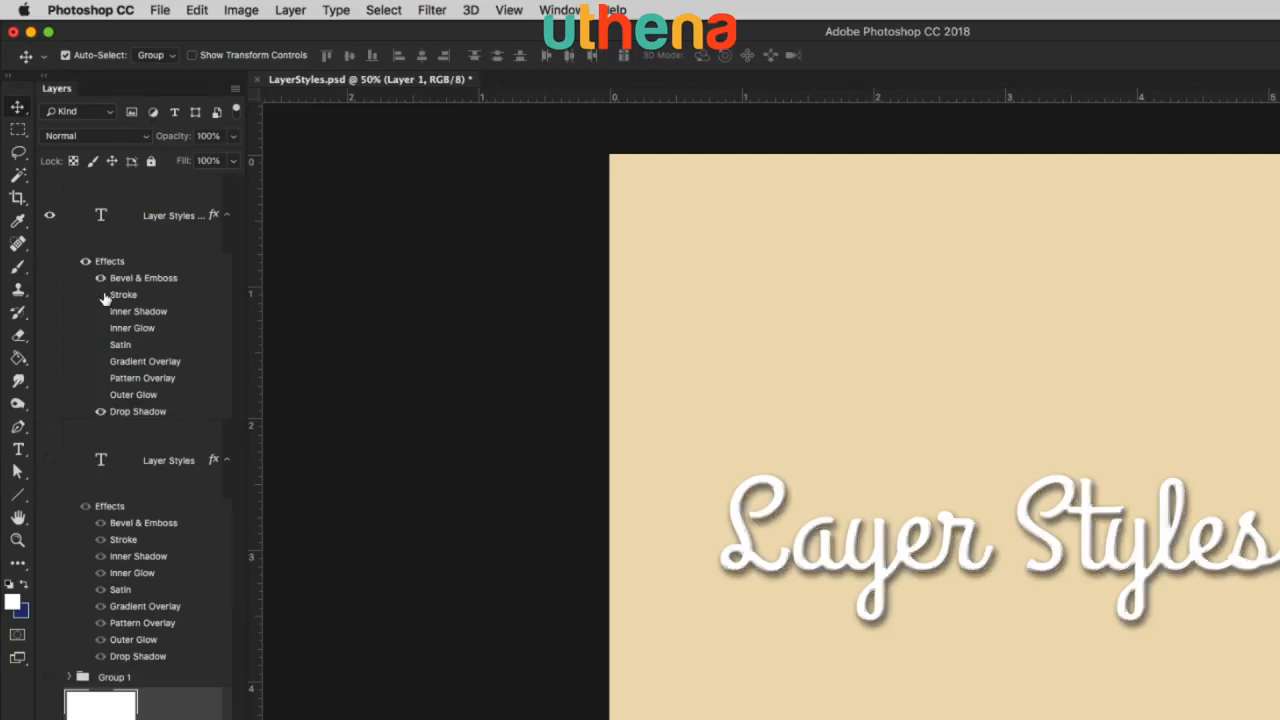
{"action": "left_click", "coordinate": [100, 295]}
{"action": "left_click", "coordinate": [100, 311]}
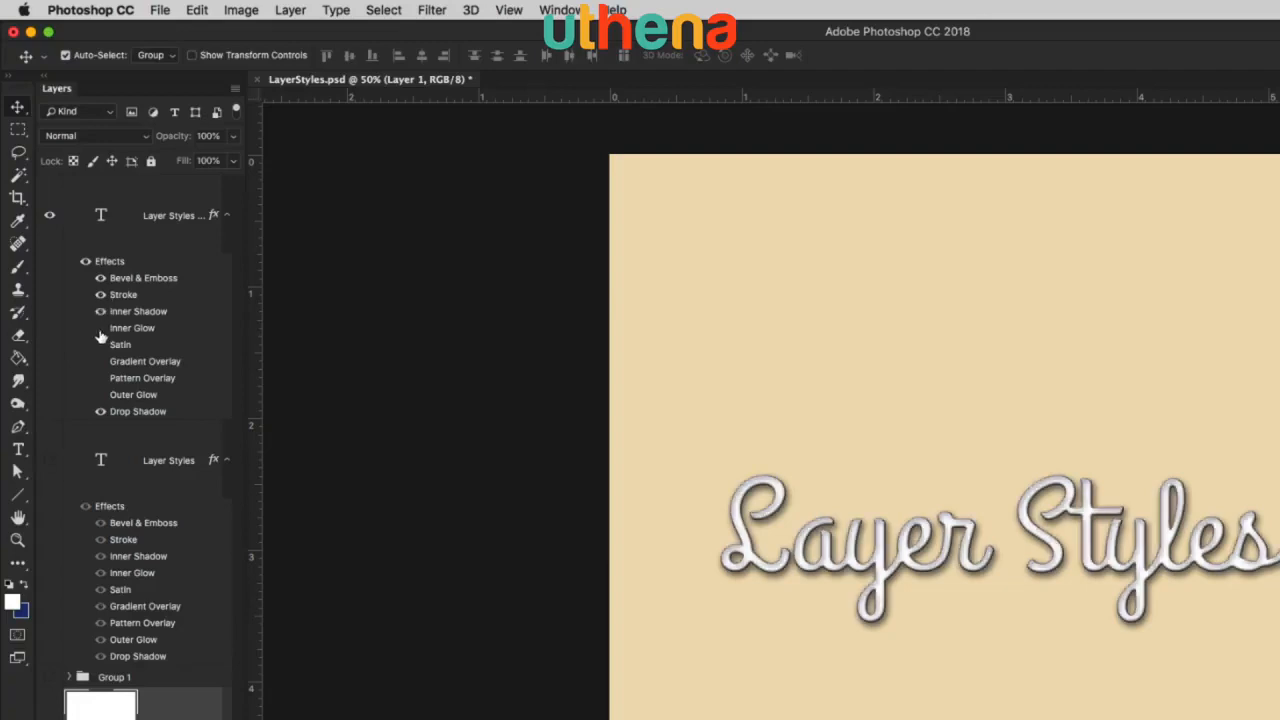
{"action": "left_click", "coordinate": [100, 344]}
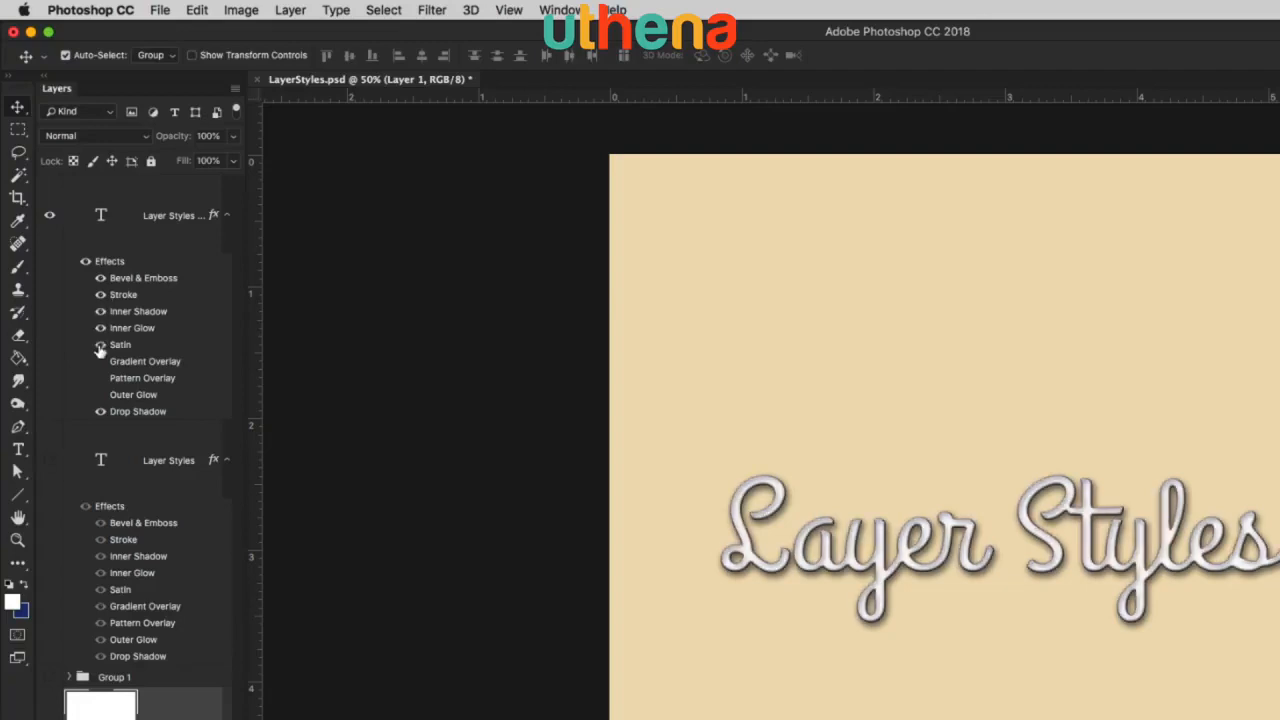
{"action": "left_click", "coordinate": [100, 361]}
{"action": "left_click", "coordinate": [100, 378]}
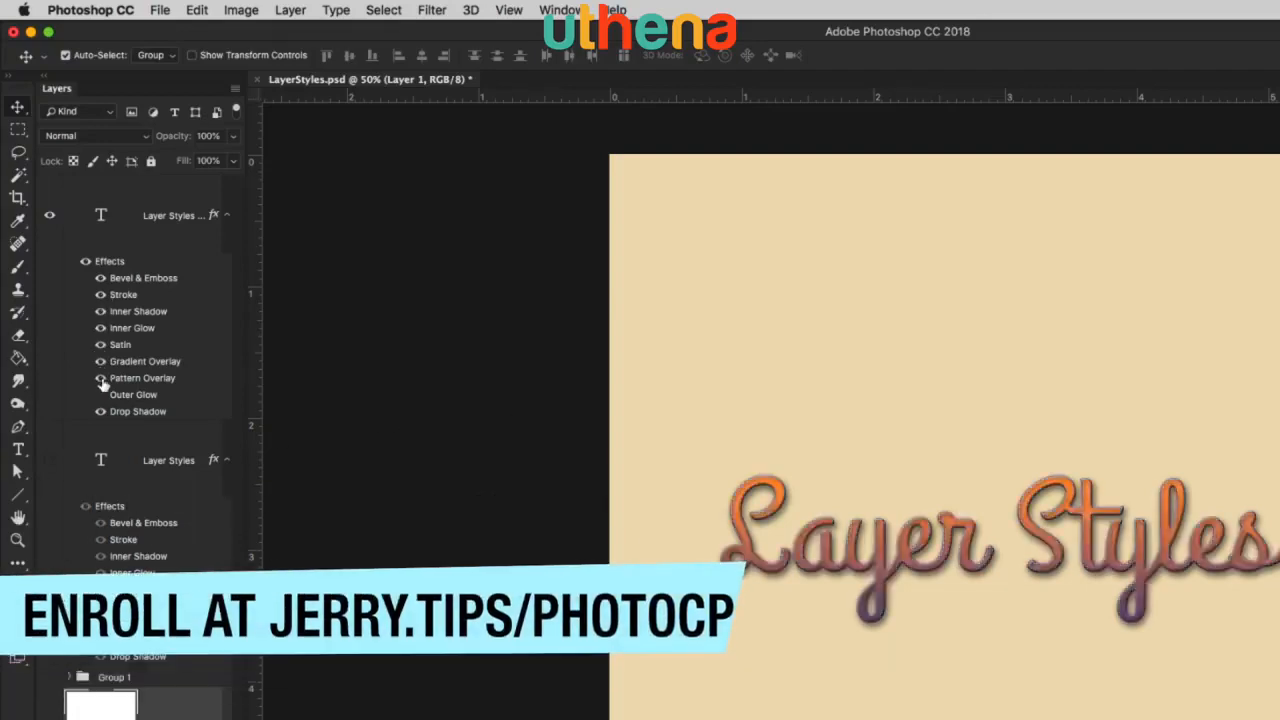
{"action": "left_click", "coordinate": [100, 395]}
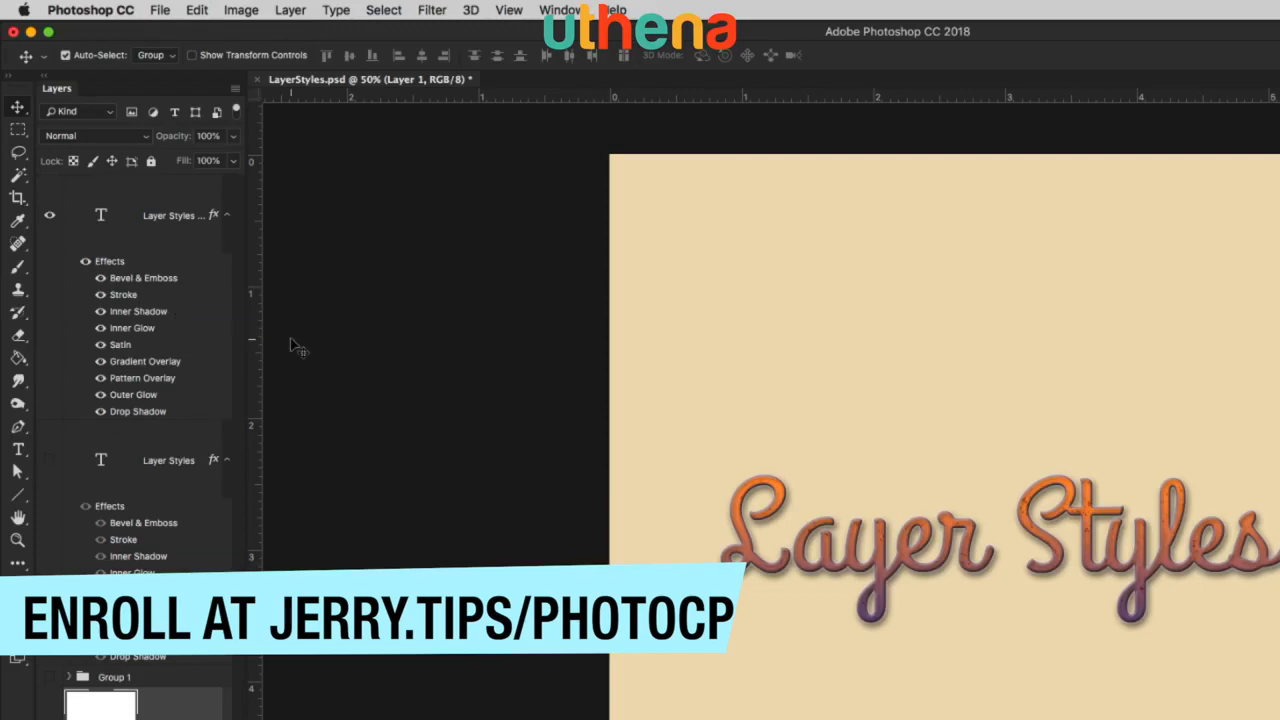
Step: Draw a white rectangle shape about 313 by 251 px above the Layer Styles text
{"action": "left_click", "coordinate": [18, 496]}
{"action": "right_click", "coordinate": [18, 500]}
{"action": "left_click", "coordinate": [90, 496]}
{"action": "left_click_drag", "start_coordinate": [742, 272], "coordinate": [880, 382]}
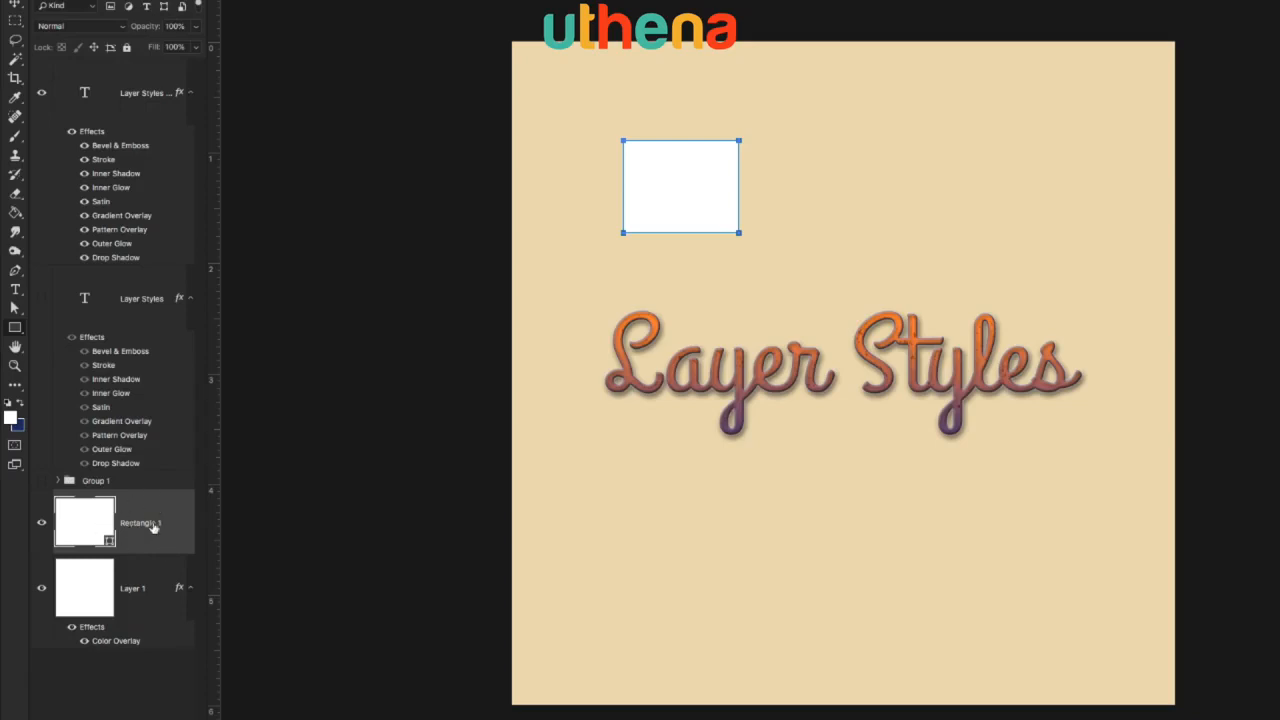
Step: Try a Drop Shadow on the rectangle with 23% opacity, 29 px distance, 20% spread and 32 px size, and discard the style changes
{"action": "double_click", "coordinate": [145, 523]}
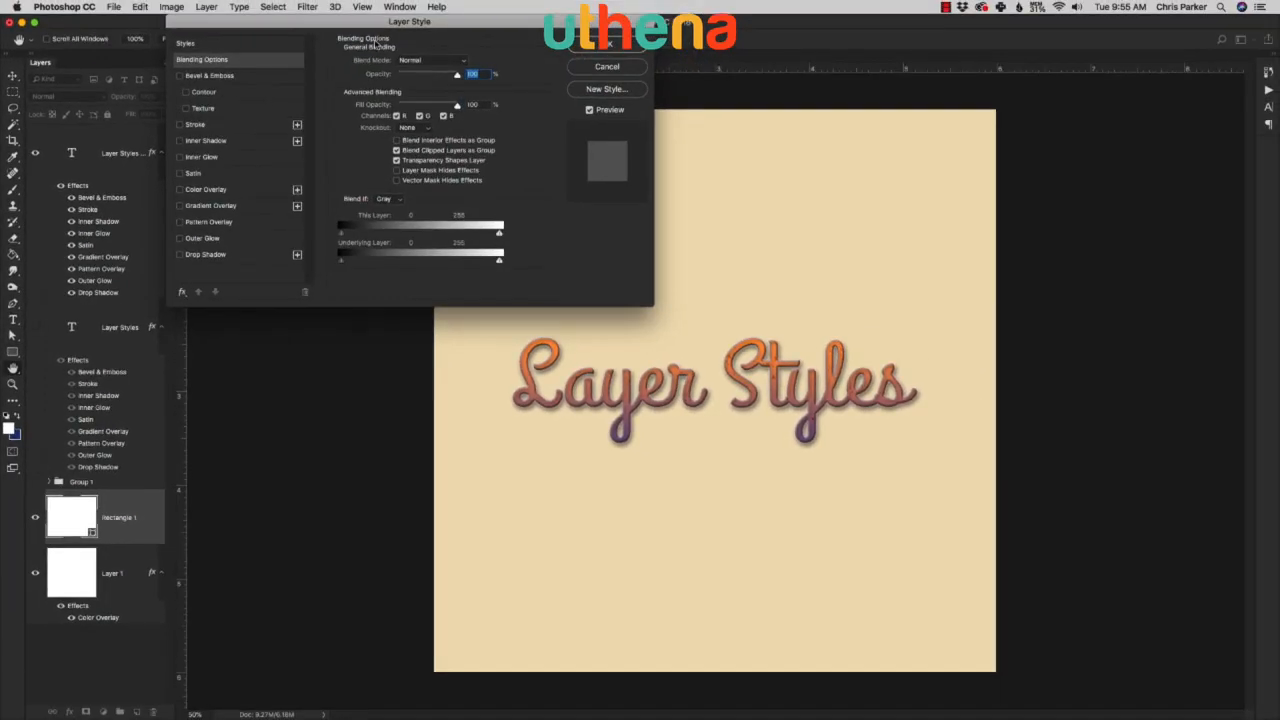
{"action": "left_click_drag", "start_coordinate": [368, 21], "coordinate": [643, 280]}
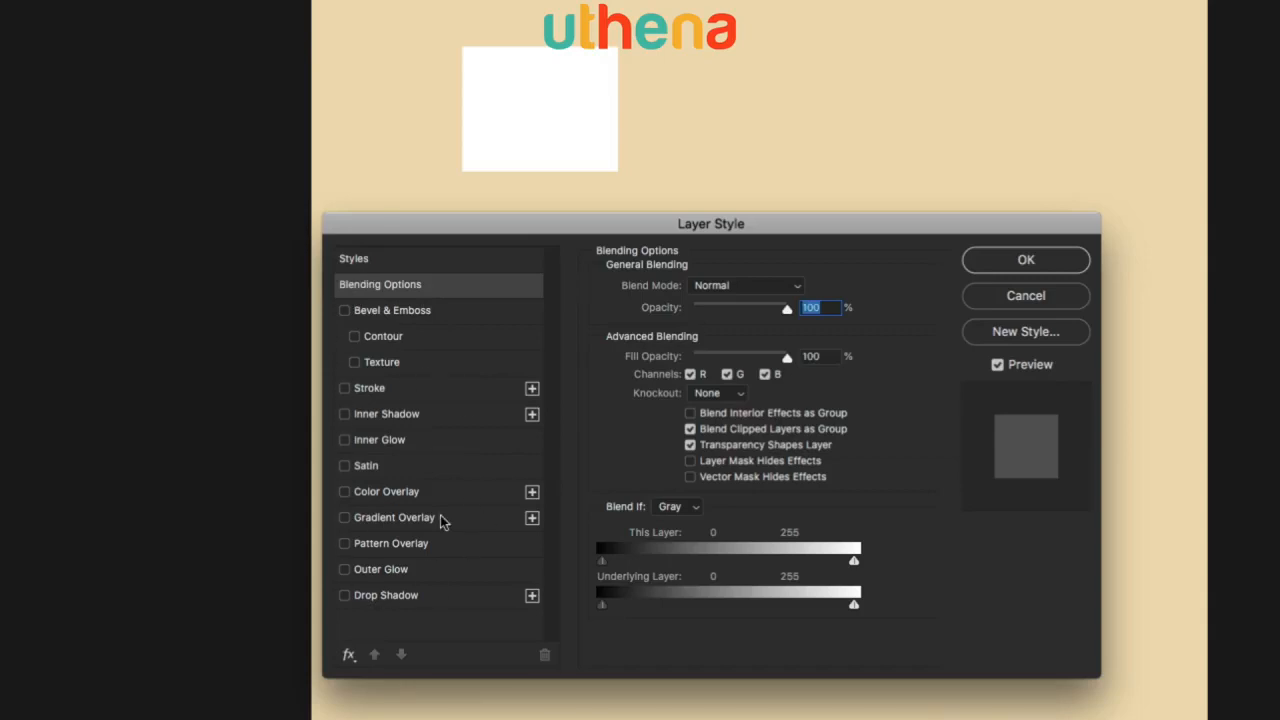
{"action": "left_click", "coordinate": [345, 596]}
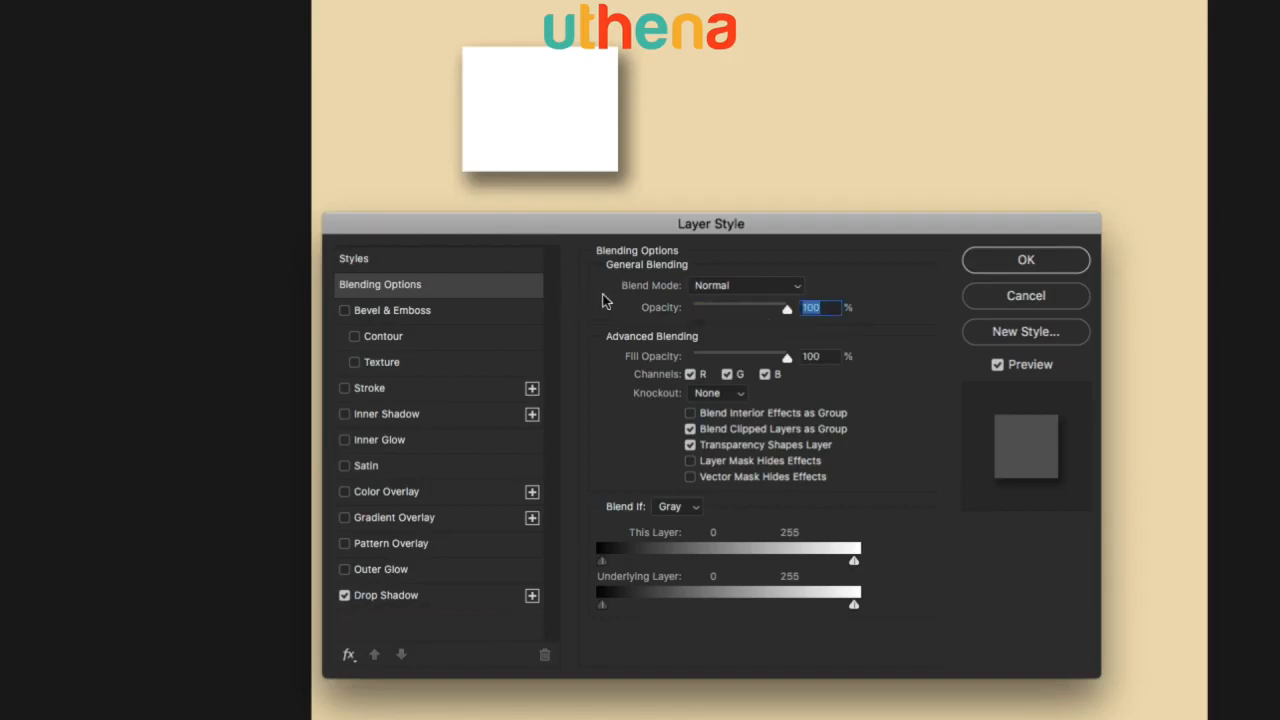
{"action": "left_click", "coordinate": [443, 603]}
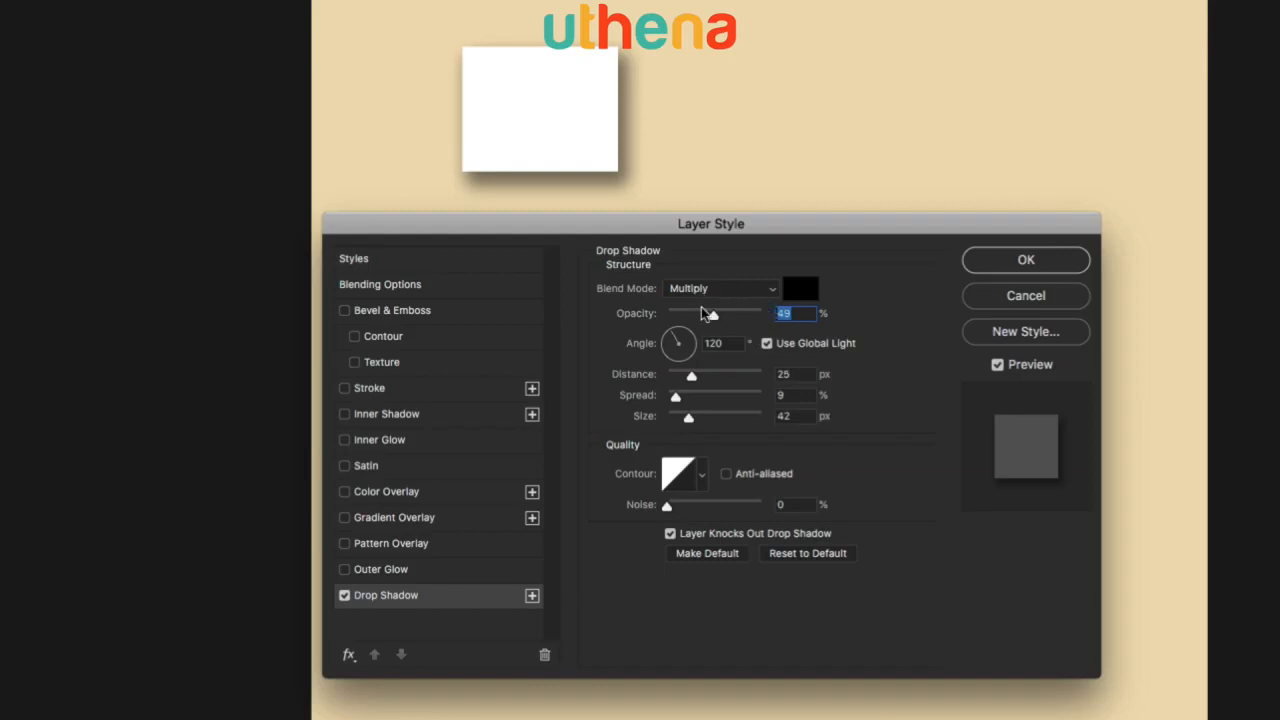
{"action": "left_click_drag", "start_coordinate": [718, 317], "coordinate": [689, 318]}
{"action": "left_click_drag", "start_coordinate": [690, 376], "coordinate": [711, 398]}
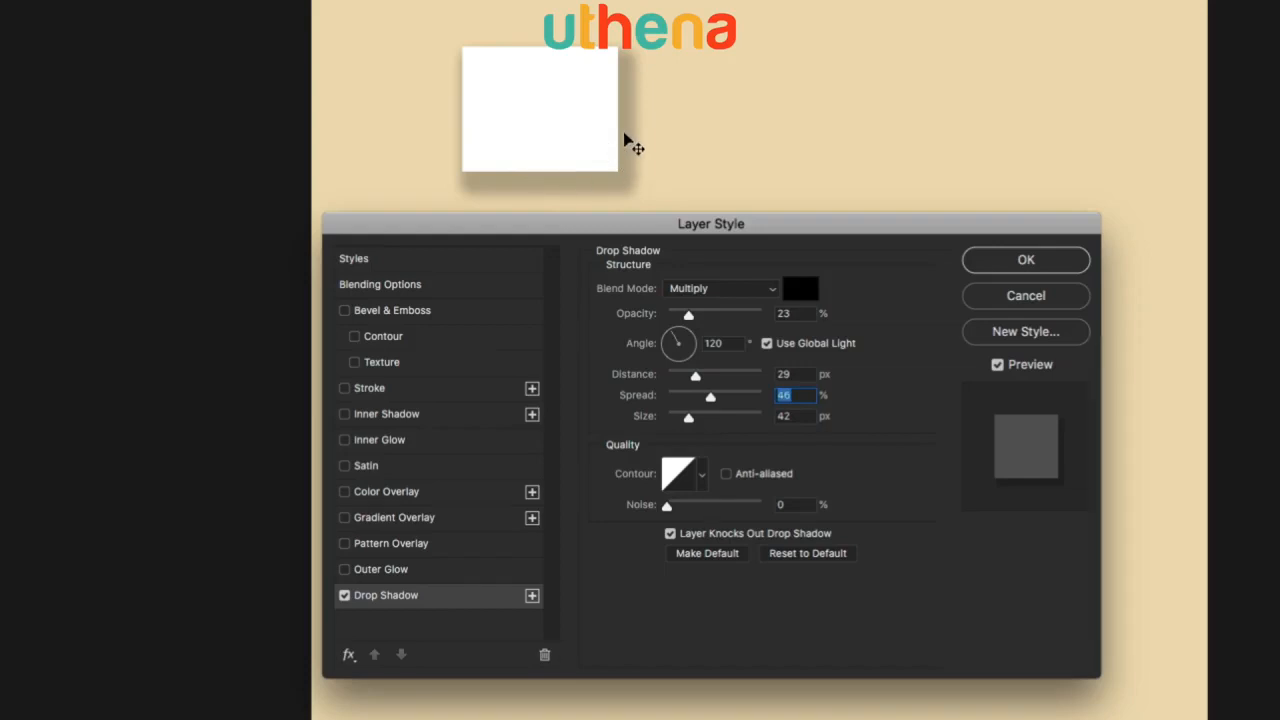
{"action": "left_click_drag", "start_coordinate": [710, 397], "coordinate": [685, 418]}
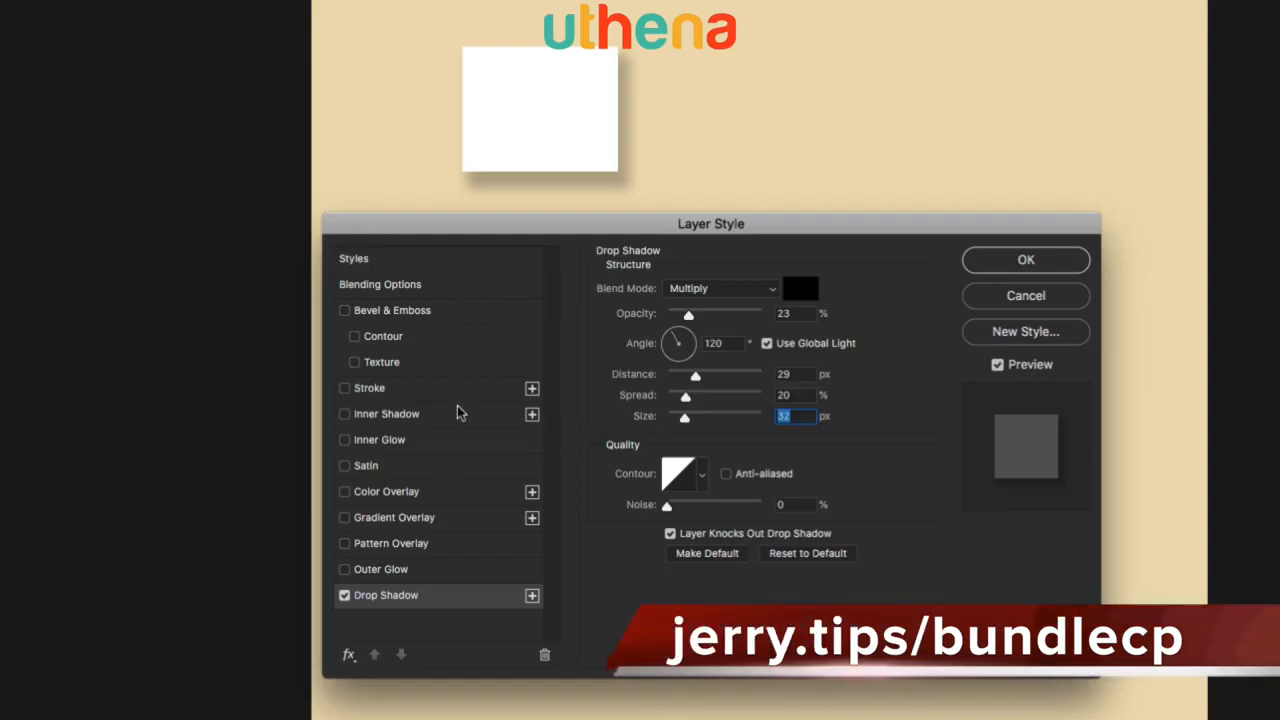
{"action": "left_click", "coordinate": [1028, 298]}
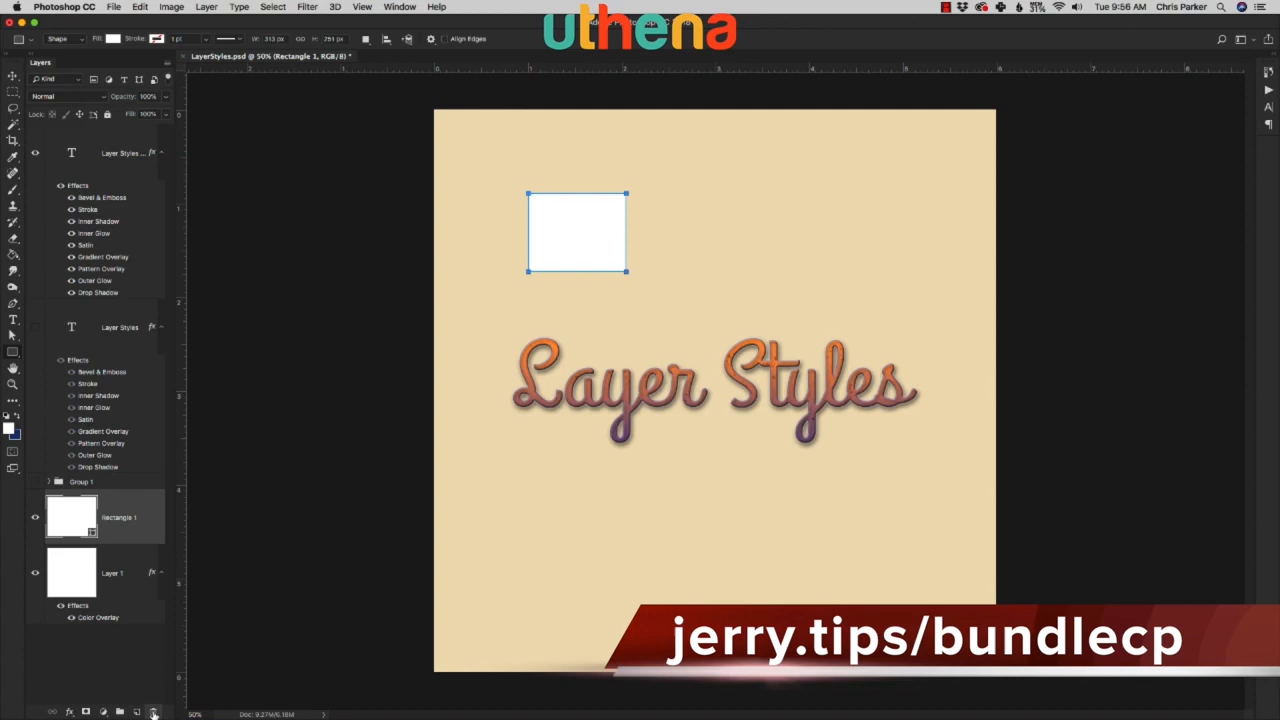
Step: Delete the Rectangle 1 layer
{"action": "left_click", "coordinate": [153, 713]}
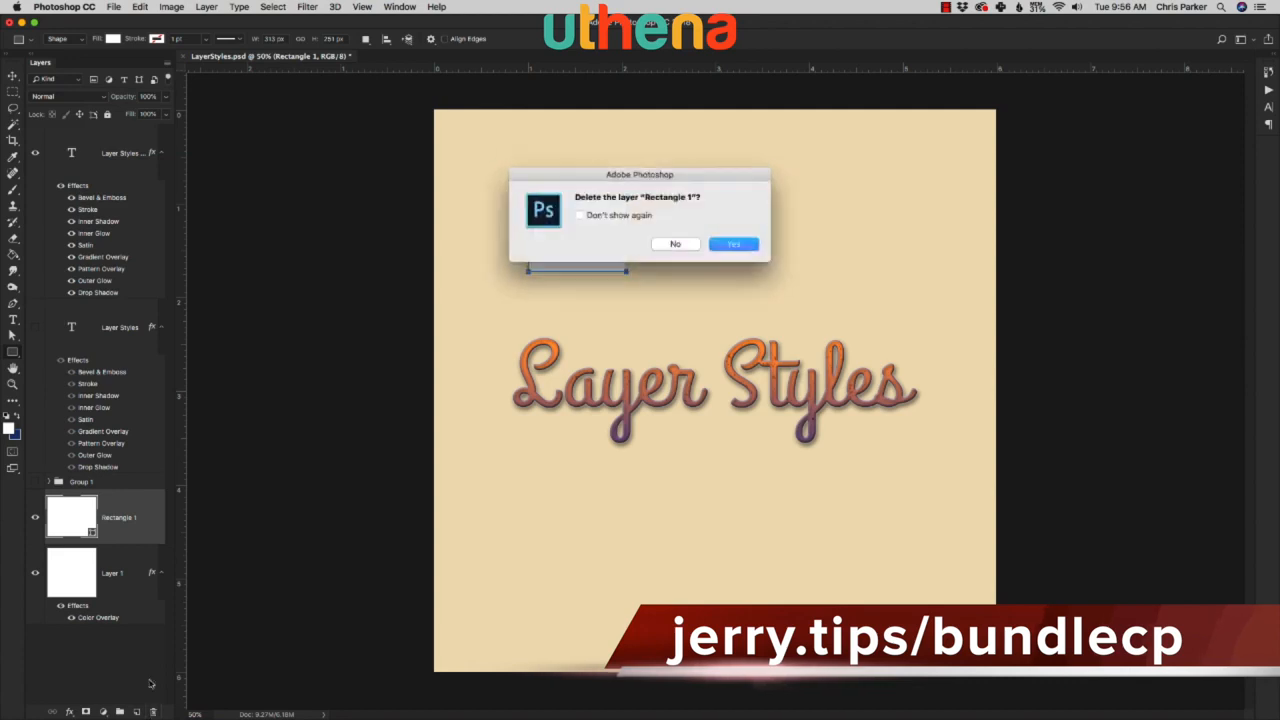
{"action": "left_click", "coordinate": [677, 245]}
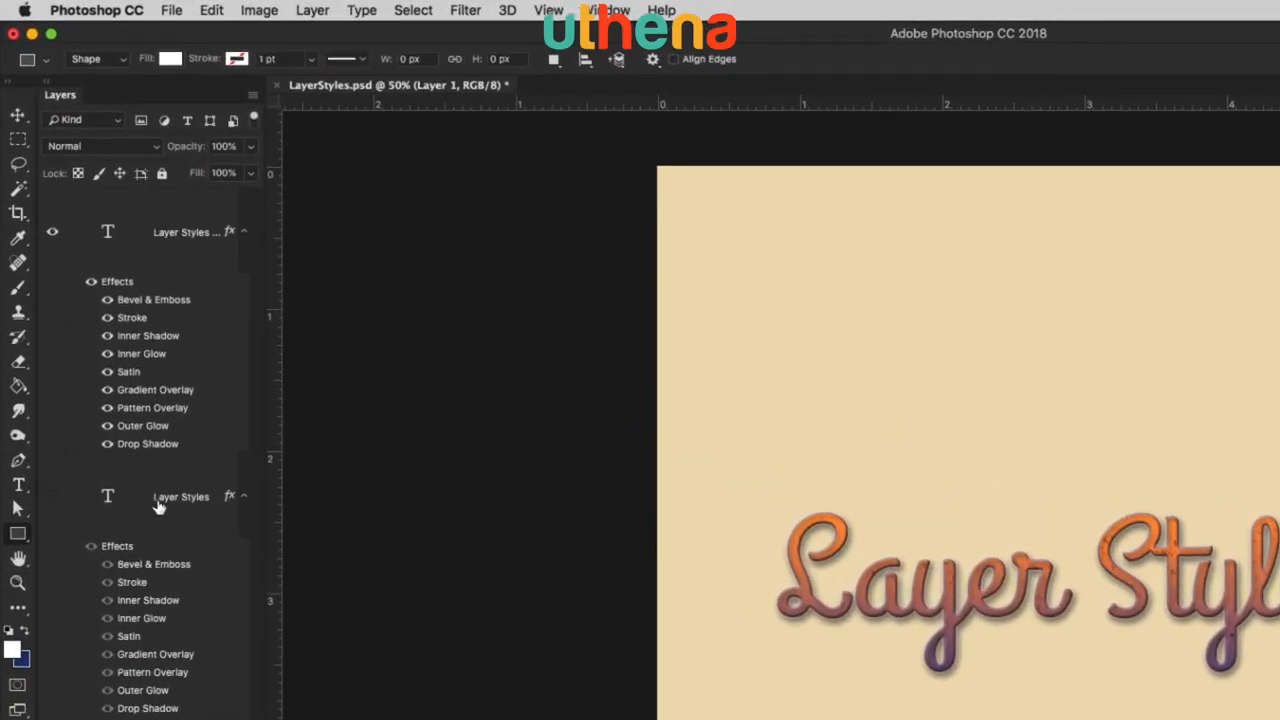
Step: Turn off all nine effects of the visible Layer Styles text layer in order, from Bevel & Emboss through Drop Shadow
{"action": "left_click", "coordinate": [107, 300]}
{"action": "left_click", "coordinate": [107, 318]}
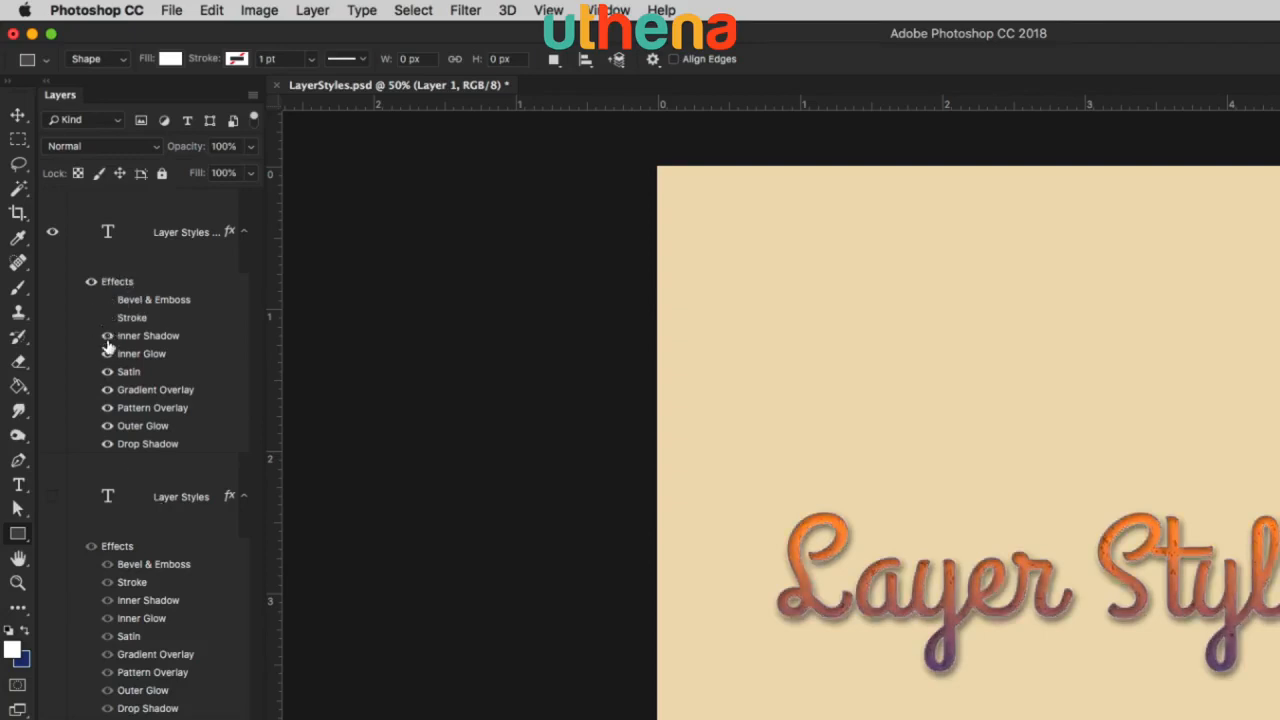
{"action": "left_click", "coordinate": [107, 336]}
{"action": "left_click", "coordinate": [53, 233]}
{"action": "left_click", "coordinate": [53, 233]}
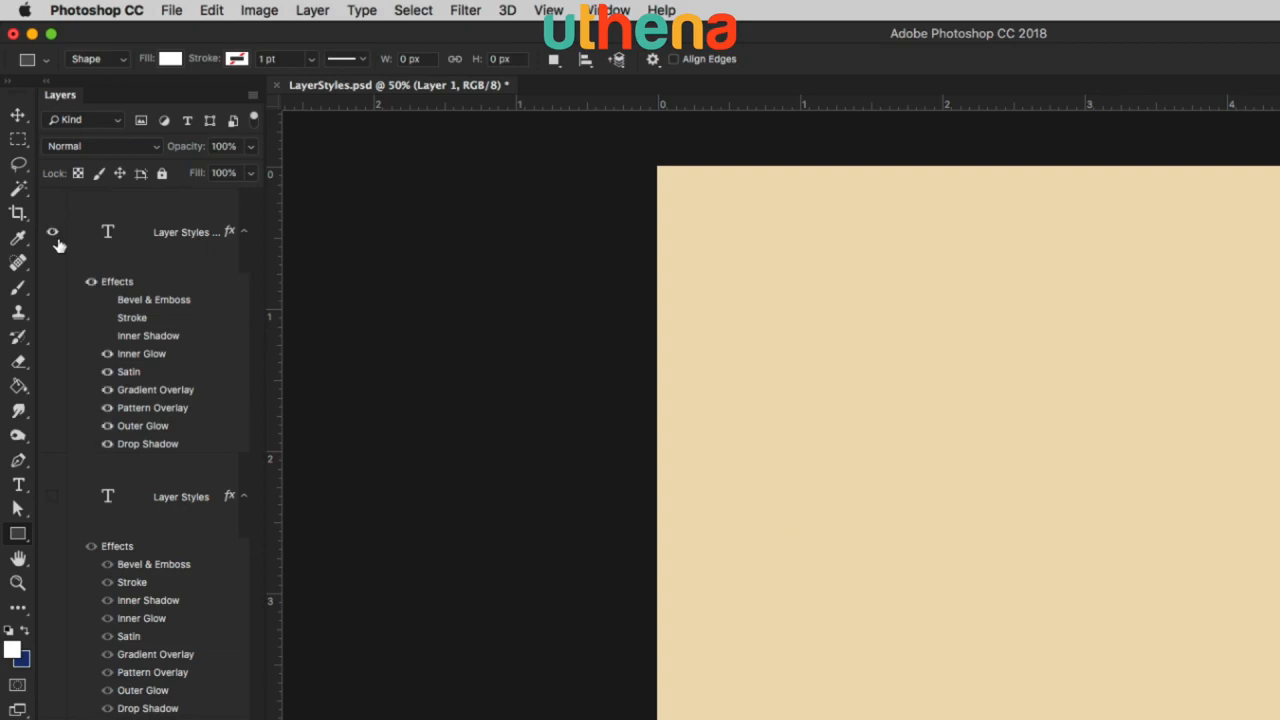
{"action": "left_click", "coordinate": [107, 354]}
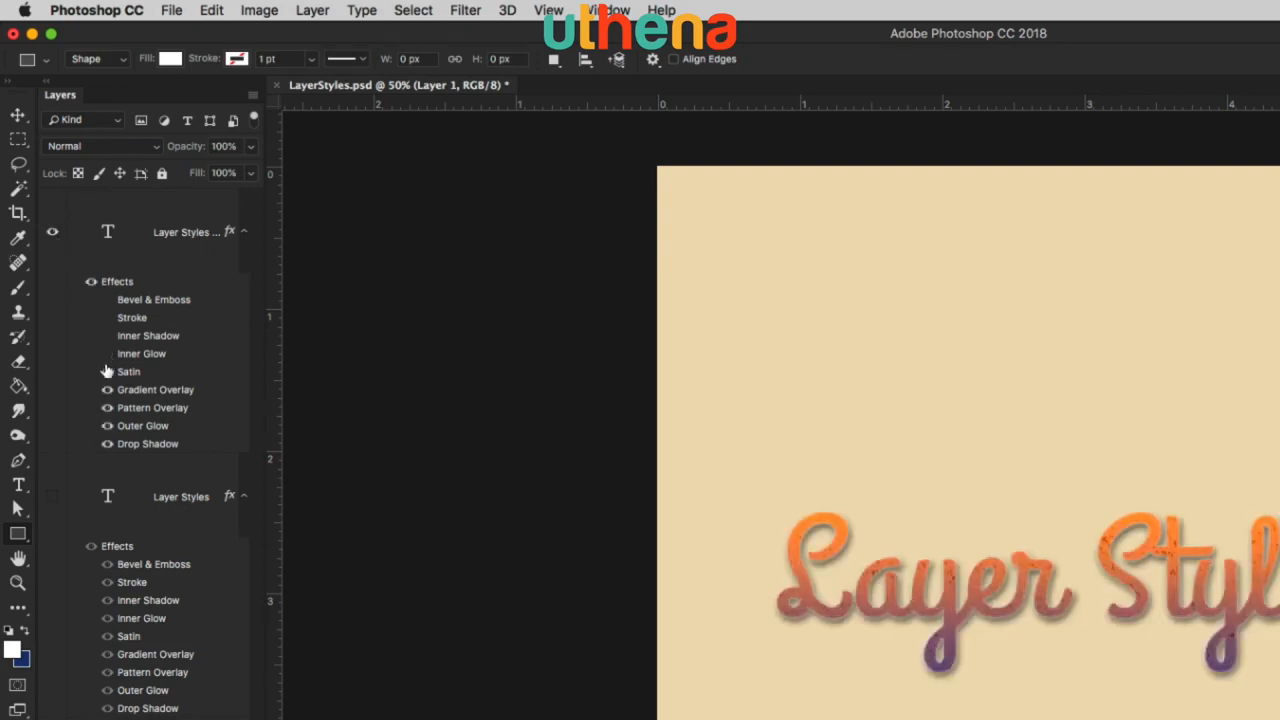
{"action": "left_click", "coordinate": [107, 390]}
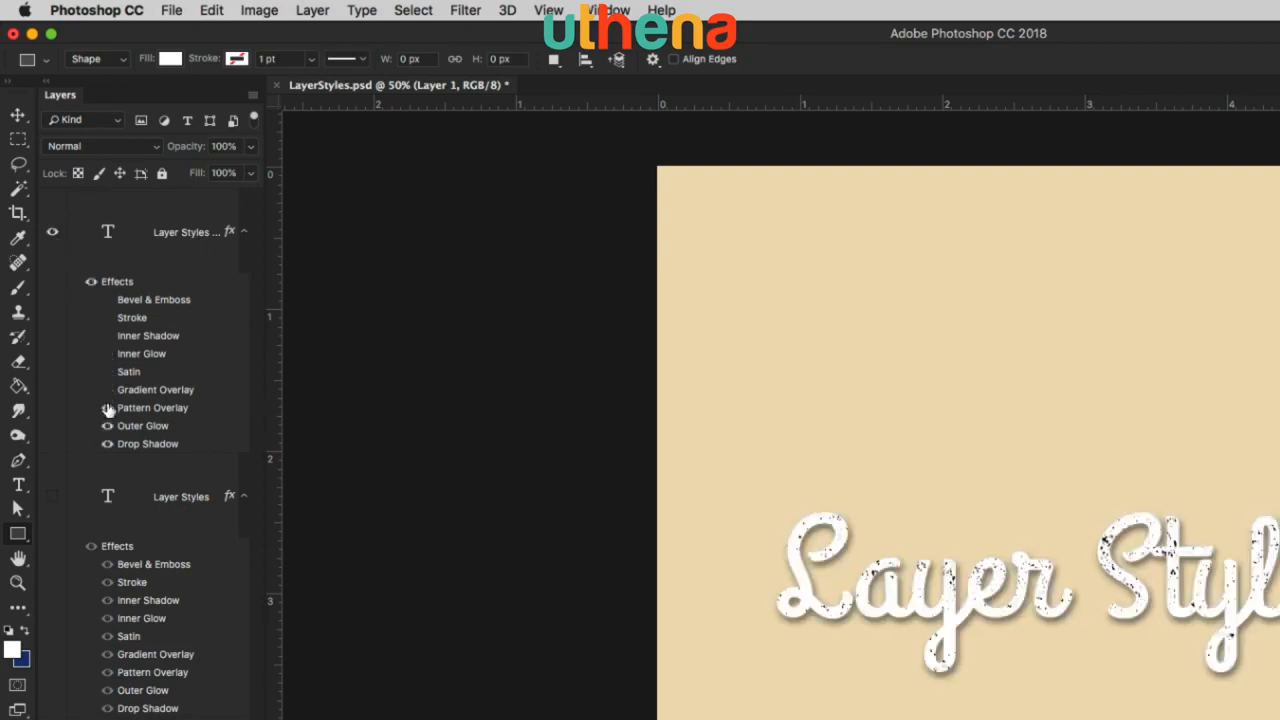
{"action": "left_click", "coordinate": [107, 408]}
{"action": "left_click", "coordinate": [107, 426]}
{"action": "left_click", "coordinate": [107, 444]}
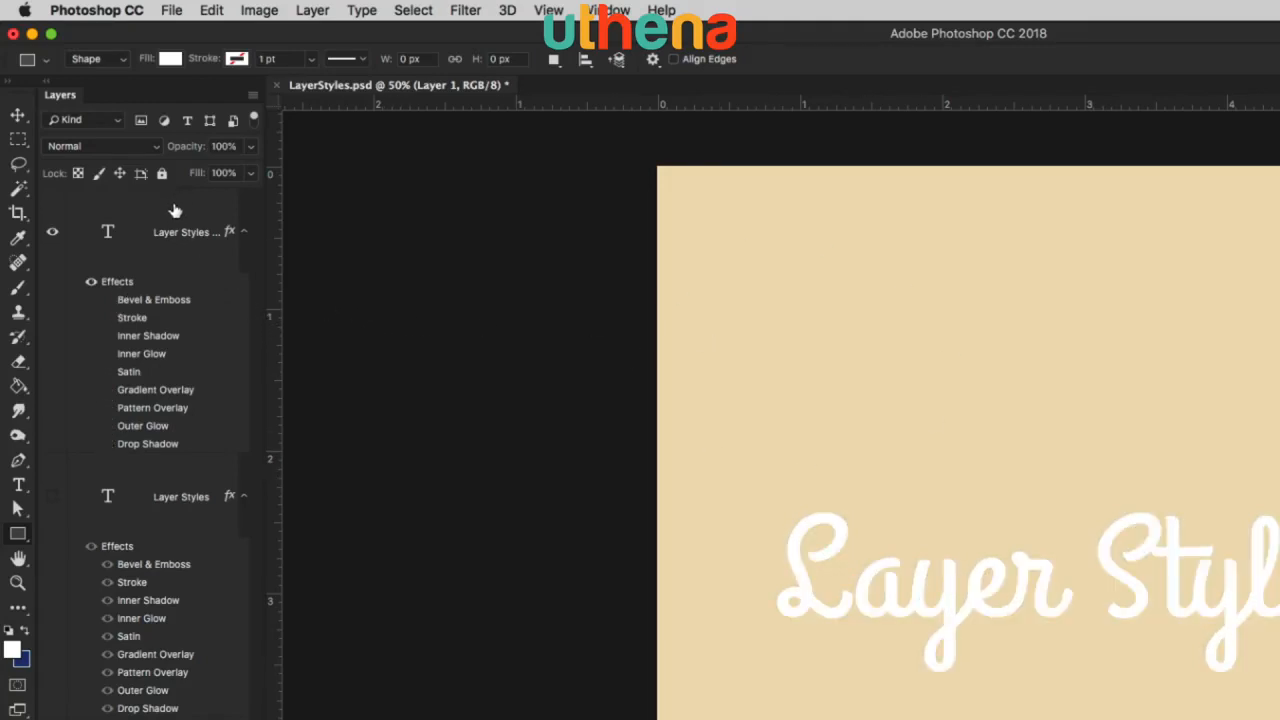
Step: View the Layer Style options of the visible text layer and close them without changes
{"action": "double_click", "coordinate": [118, 286]}
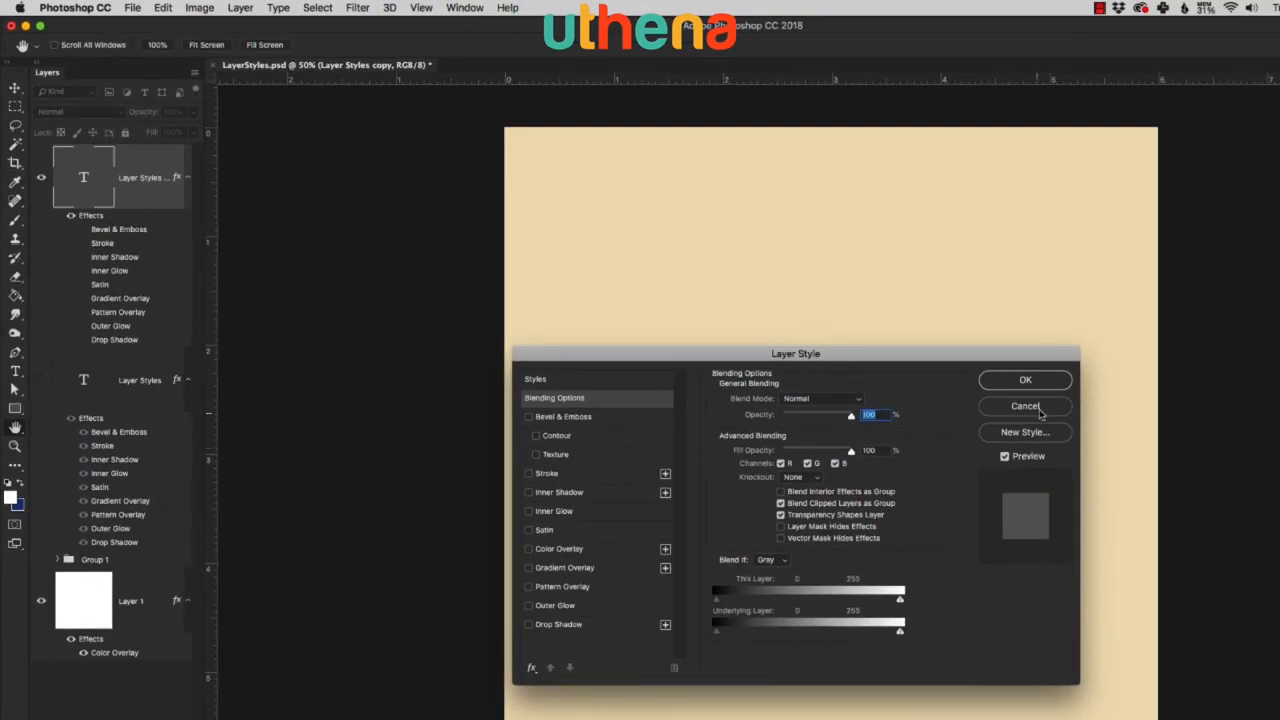
{"action": "left_click", "coordinate": [1025, 406]}
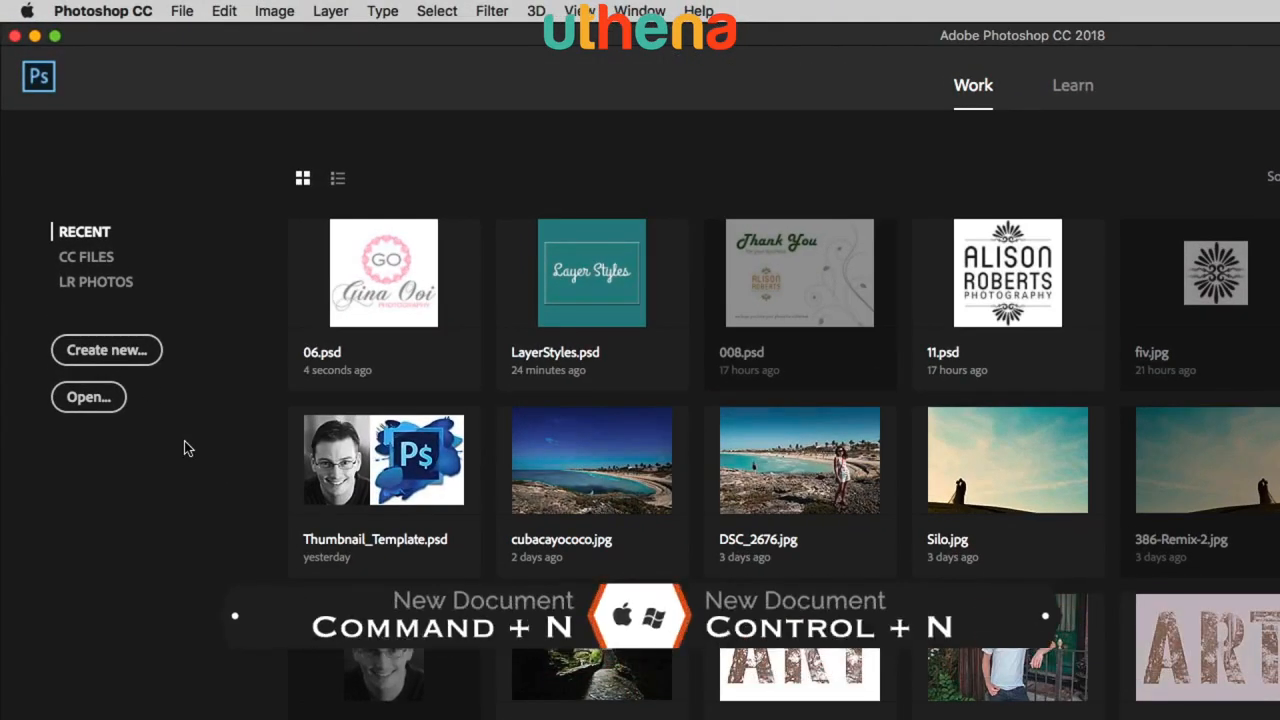
Step: Create a new document named Text, 1600 by 900 pixels at 300 pixels/inch, in RGB Color with a white background
{"action": "key", "text": "super+n"}
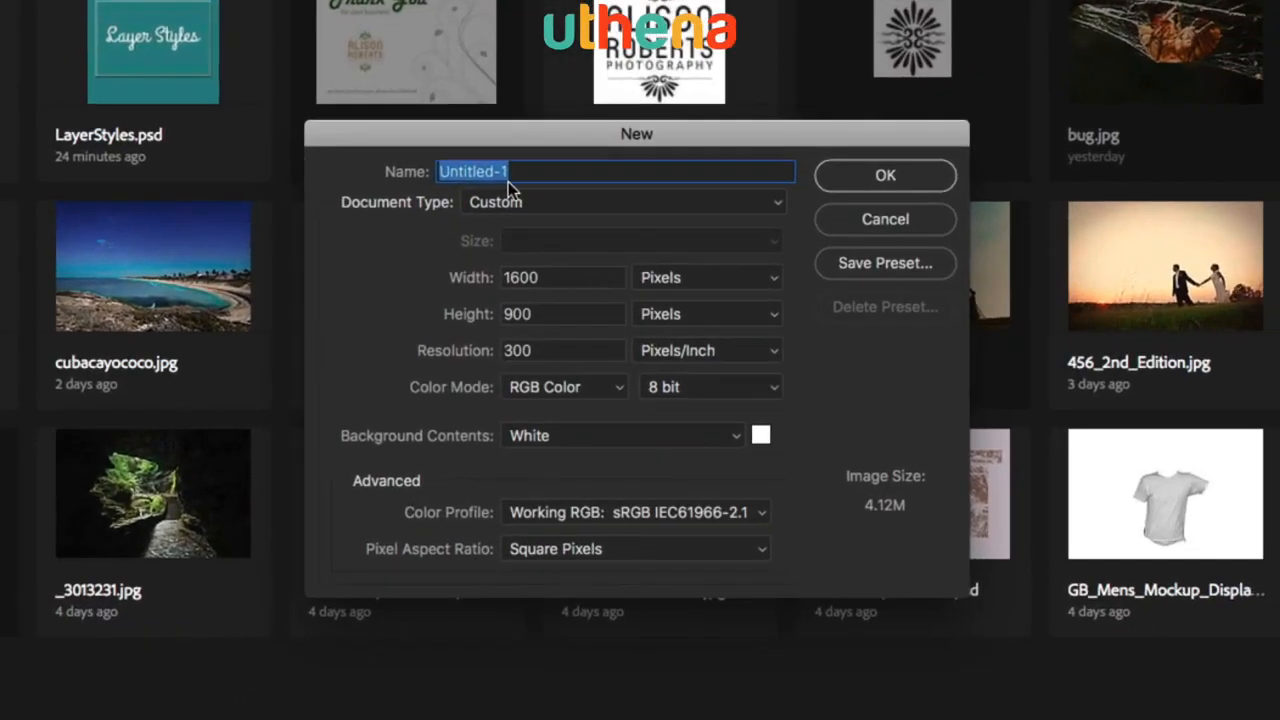
{"action": "type", "text": "Text"}
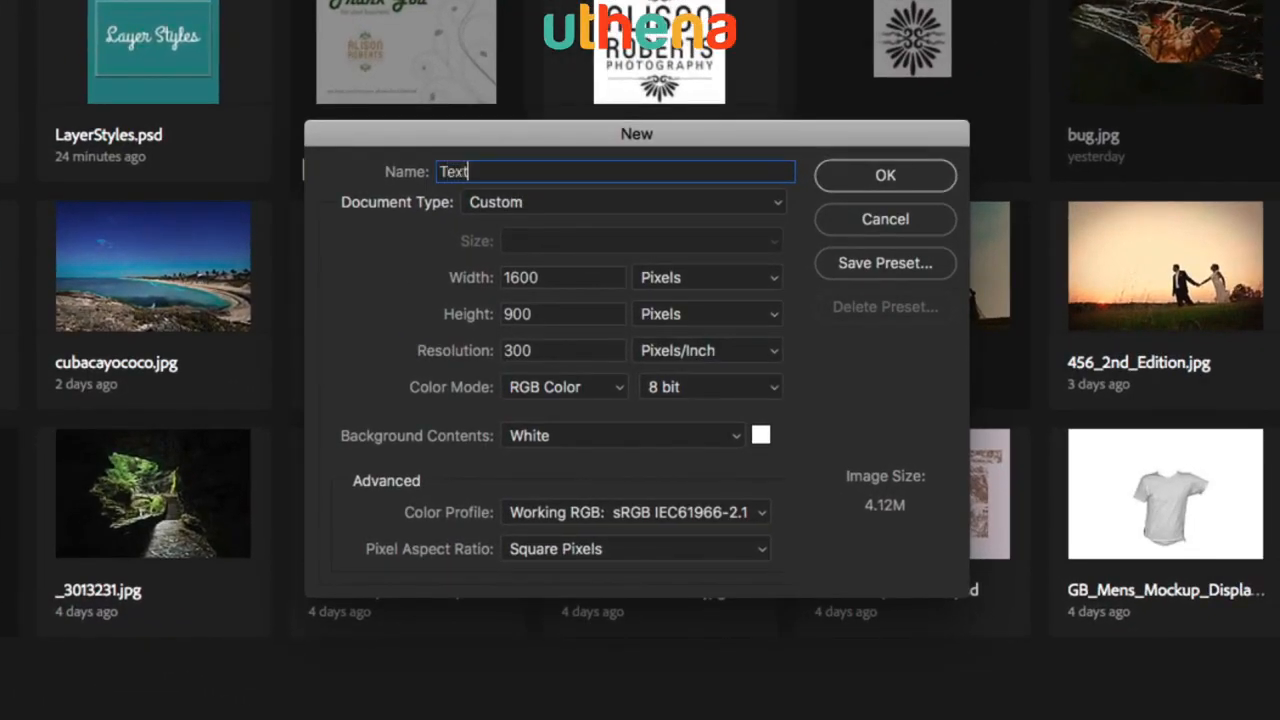
{"action": "key", "text": "Tab"}
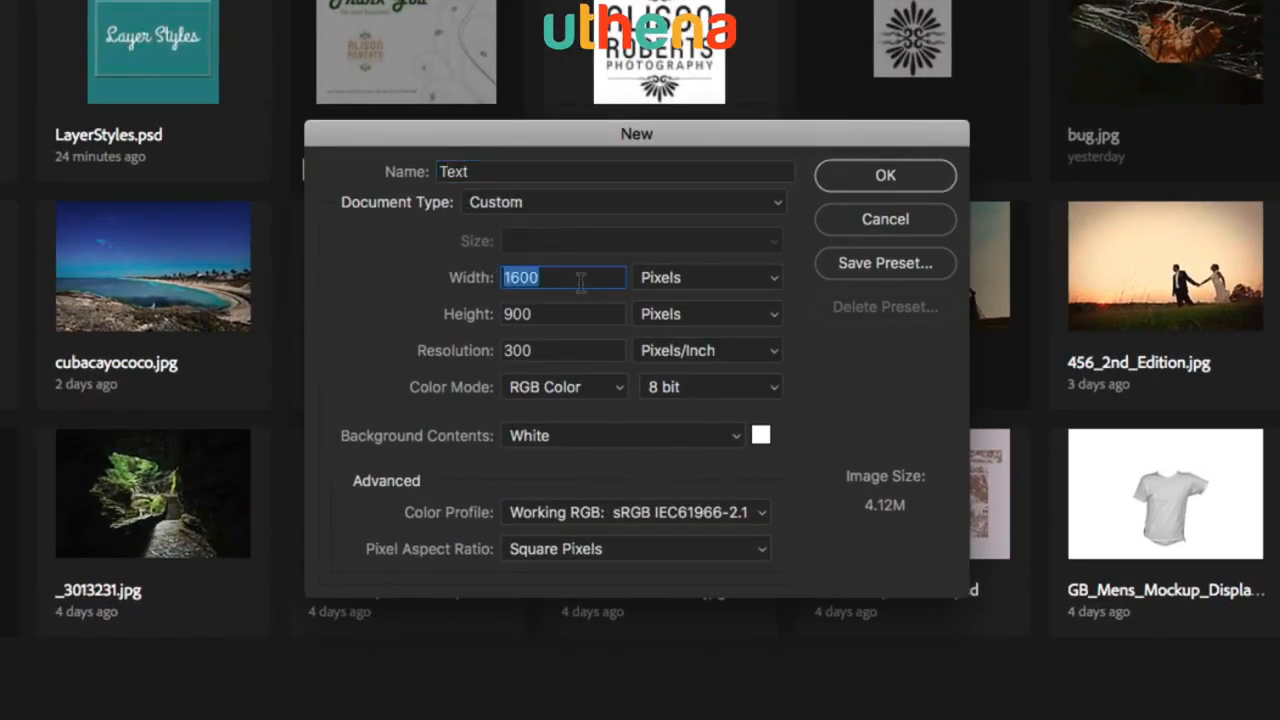
{"action": "left_click", "coordinate": [568, 279]}
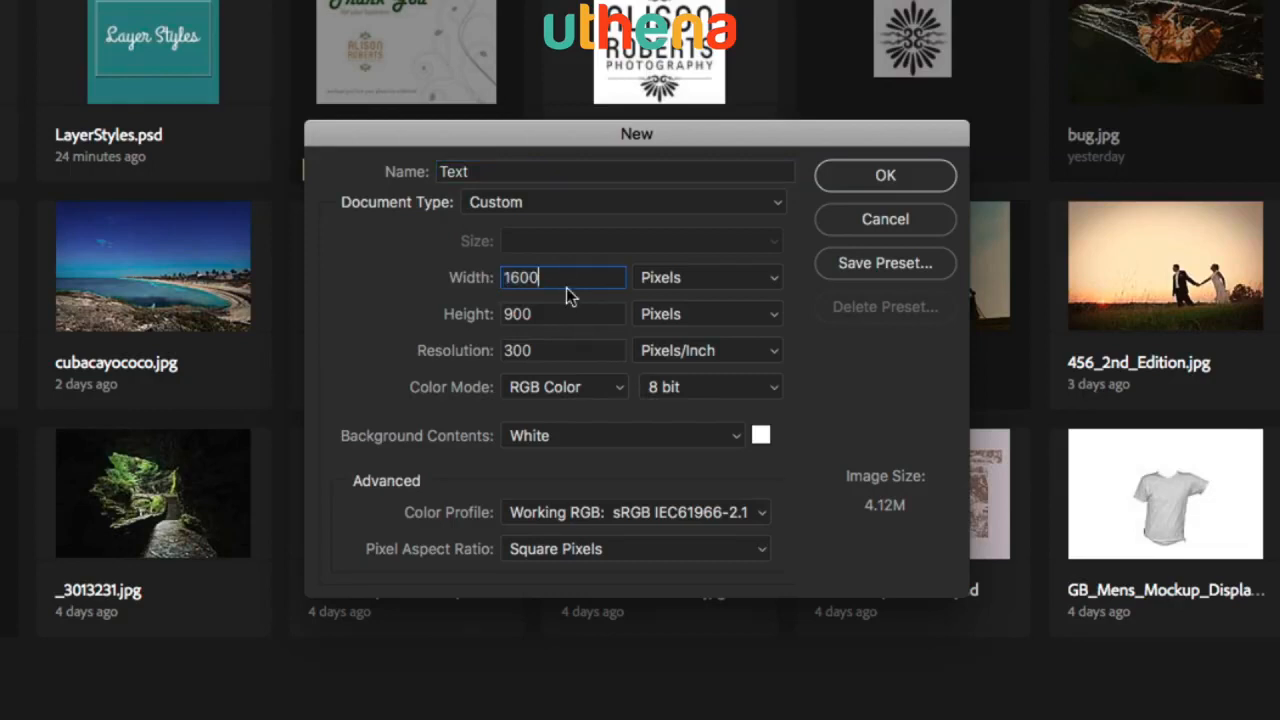
{"action": "double_click", "coordinate": [565, 314]}
{"action": "double_click", "coordinate": [565, 344]}
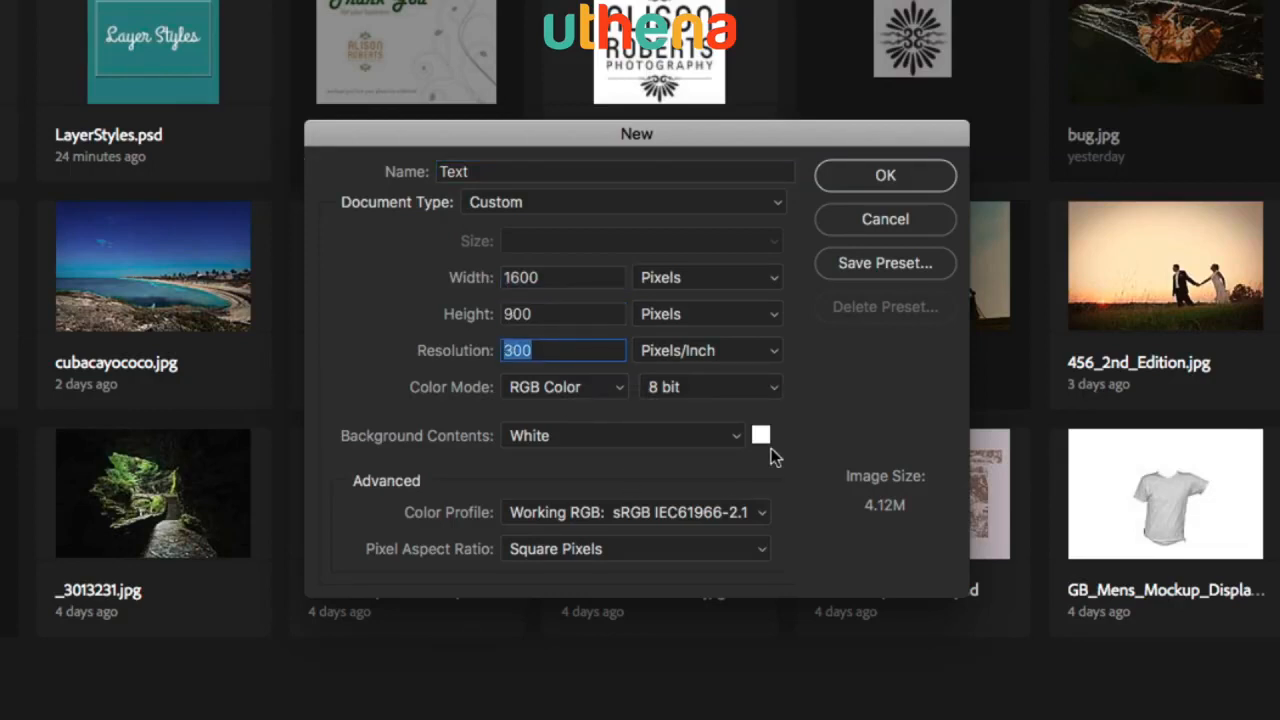
{"action": "left_click", "coordinate": [858, 185]}
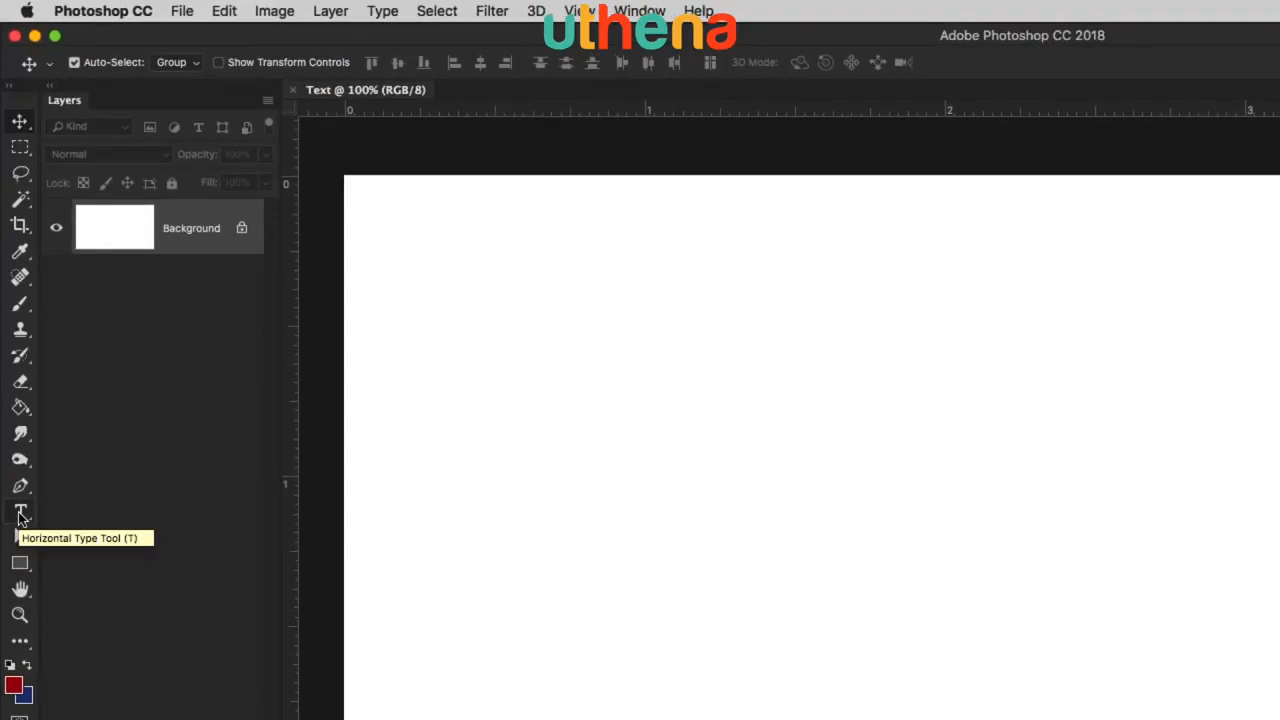
Step: Activate the Horizontal Type tool and view the available fonts and the styles of the Copperplate font
{"action": "left_click", "coordinate": [20, 515]}
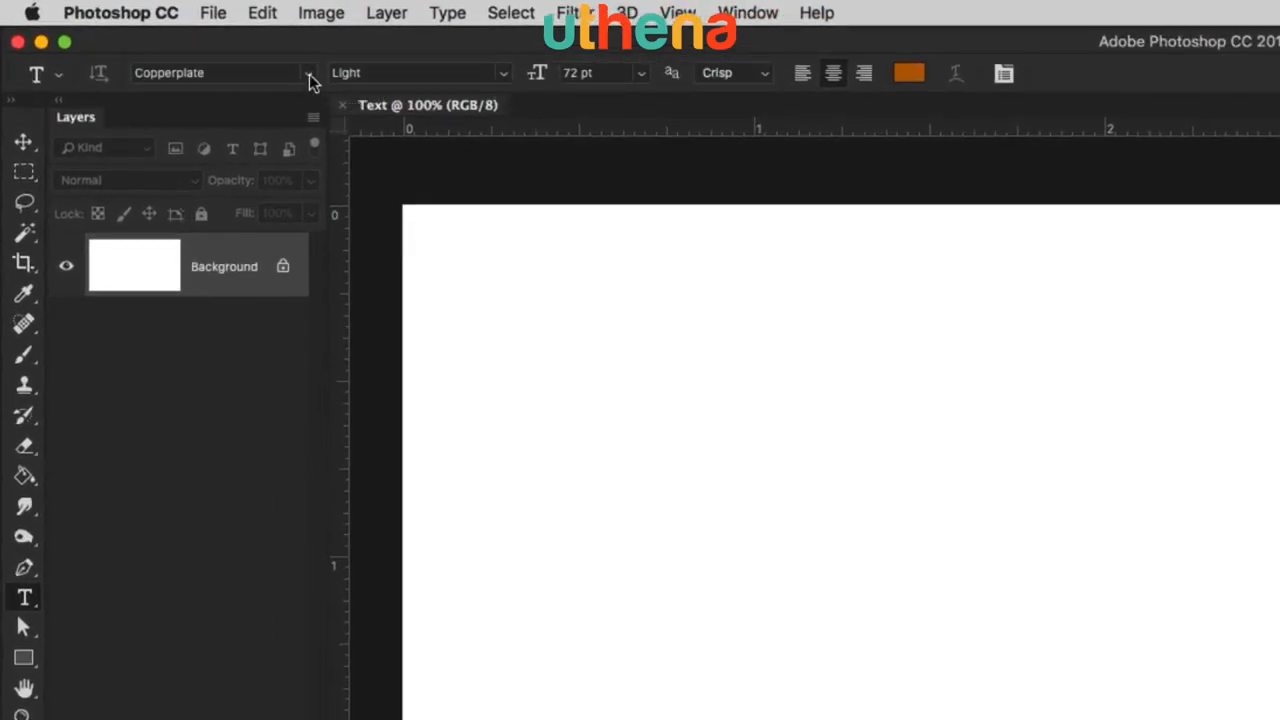
{"action": "left_click", "coordinate": [310, 78]}
{"action": "left_click", "coordinate": [310, 78]}
{"action": "left_click", "coordinate": [504, 74]}
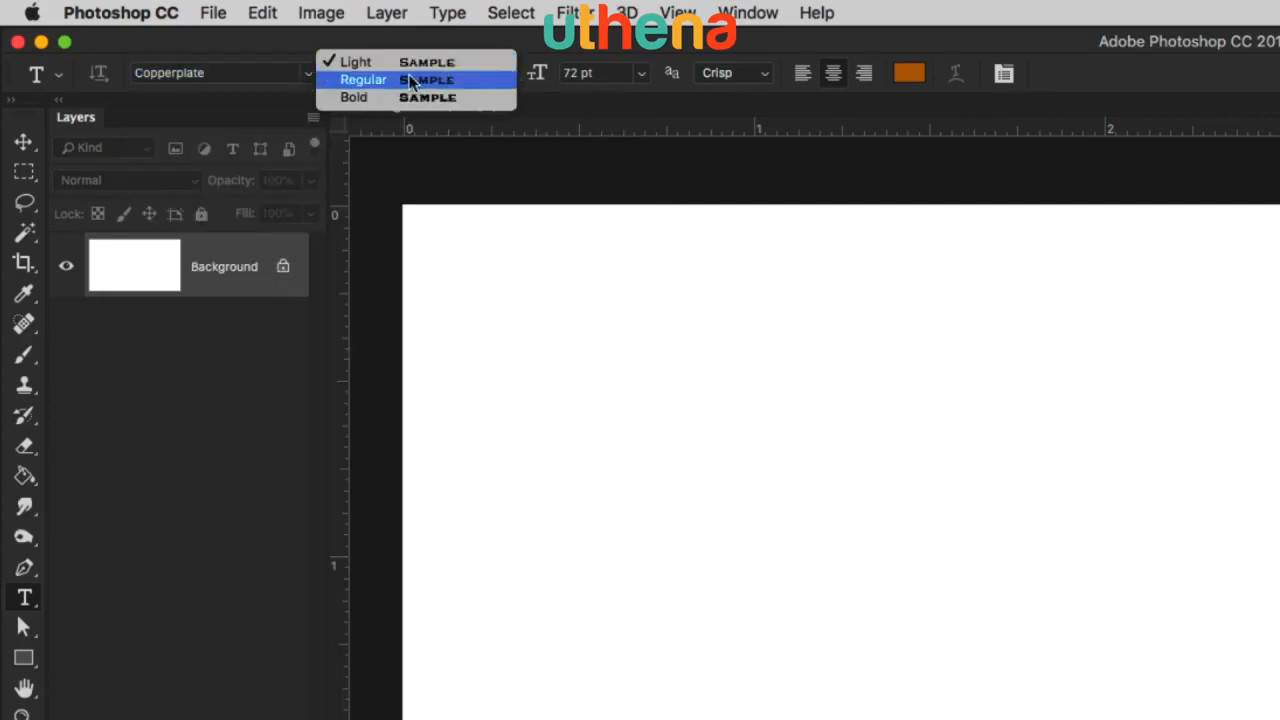
{"action": "left_click", "coordinate": [318, 64]}
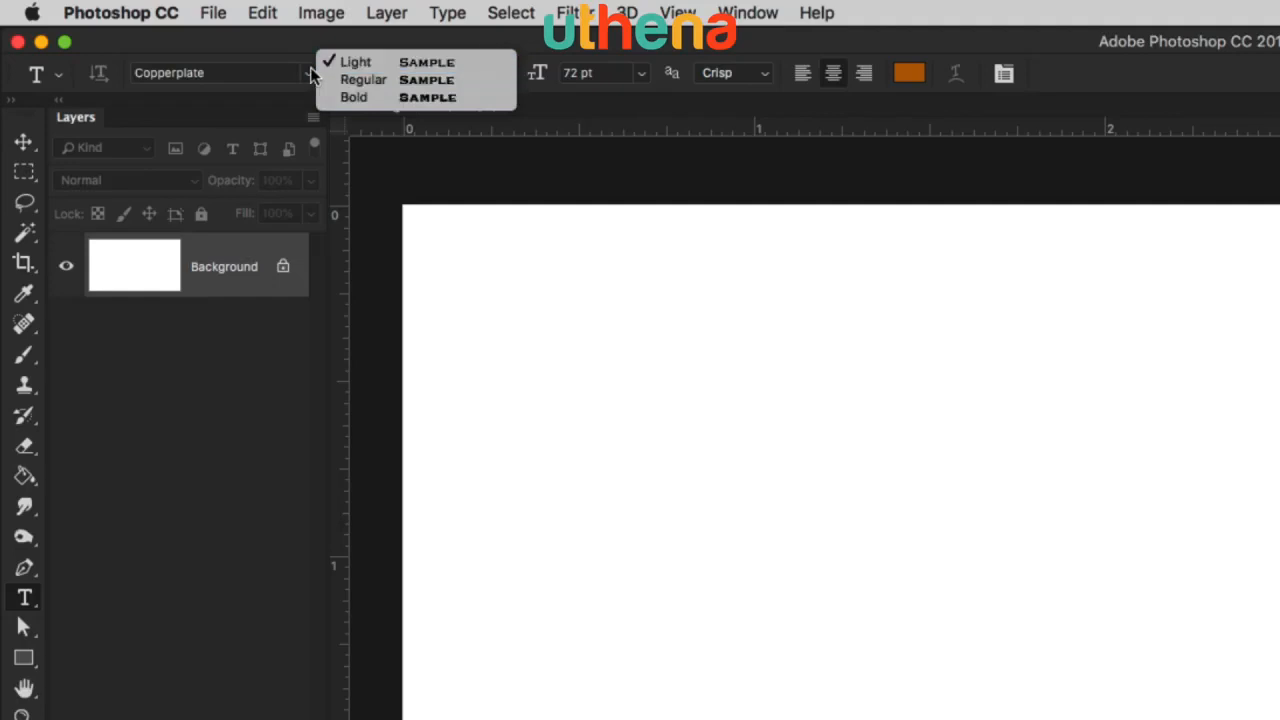
Step: Try the Raleway font and view its styles, and return the font to Copperplate Light
{"action": "left_click", "coordinate": [310, 76]}
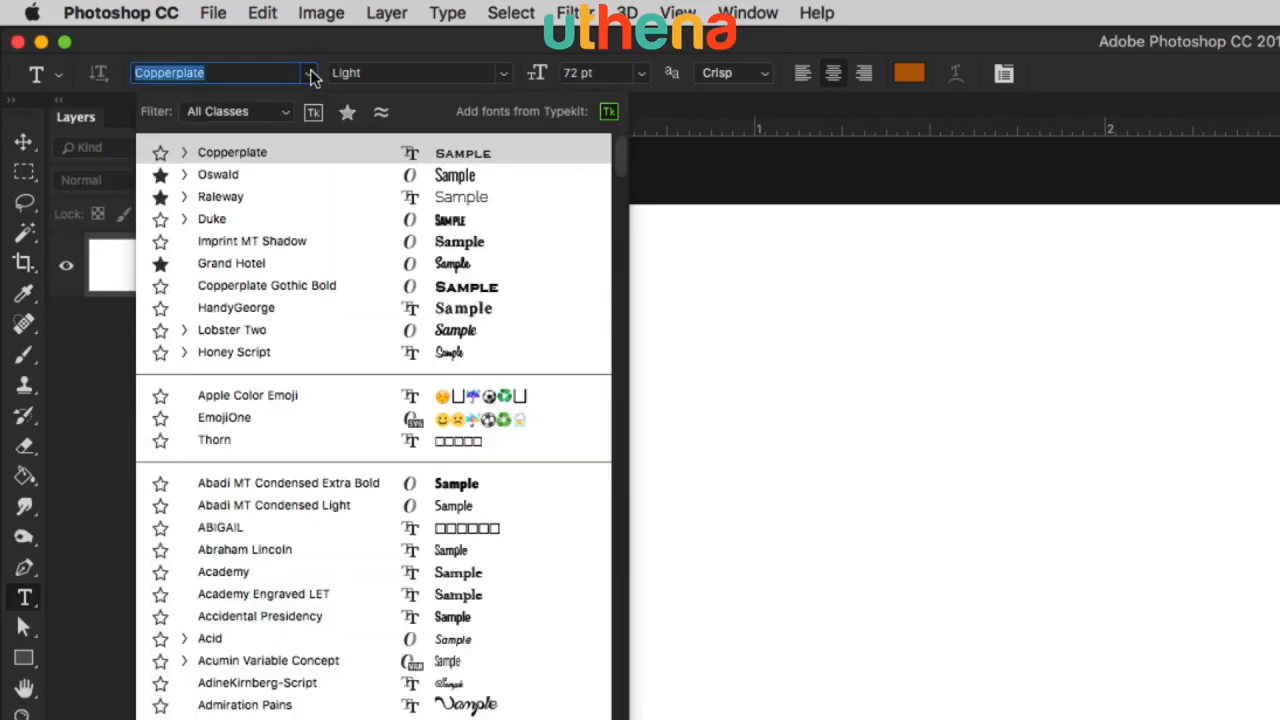
{"action": "left_click", "coordinate": [284, 195]}
{"action": "left_click", "coordinate": [493, 75]}
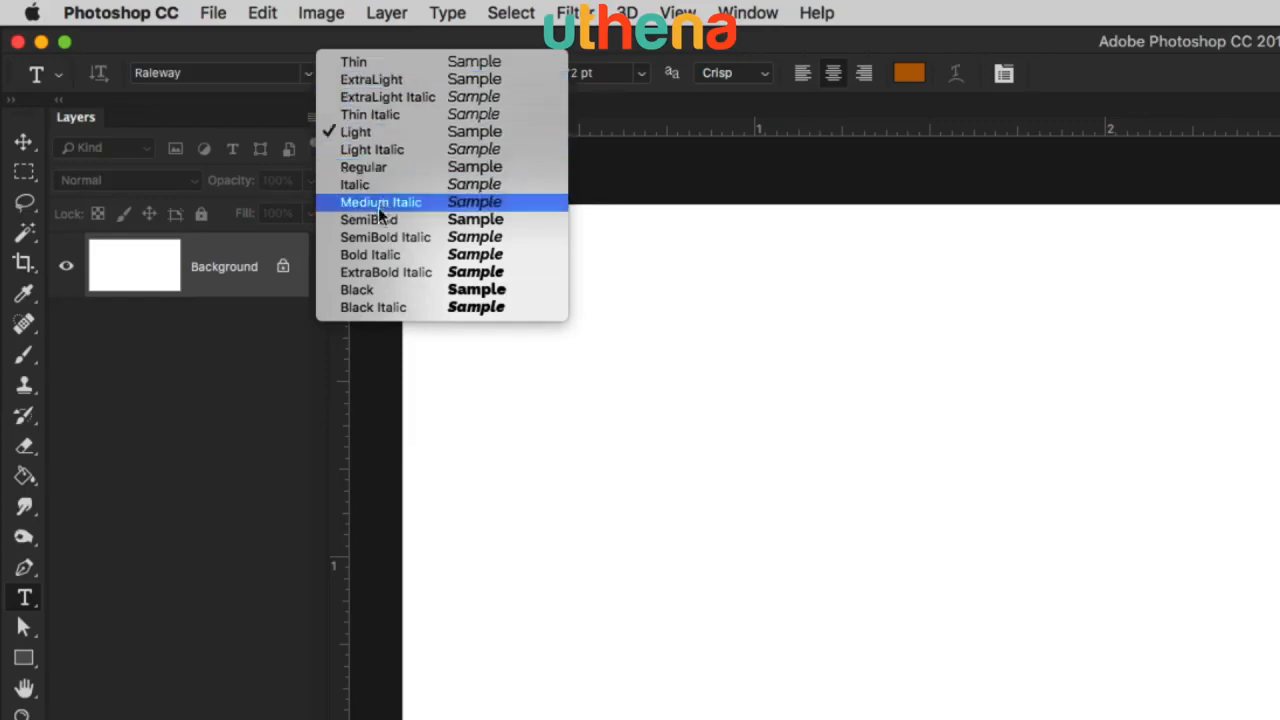
{"action": "left_click", "coordinate": [308, 73]}
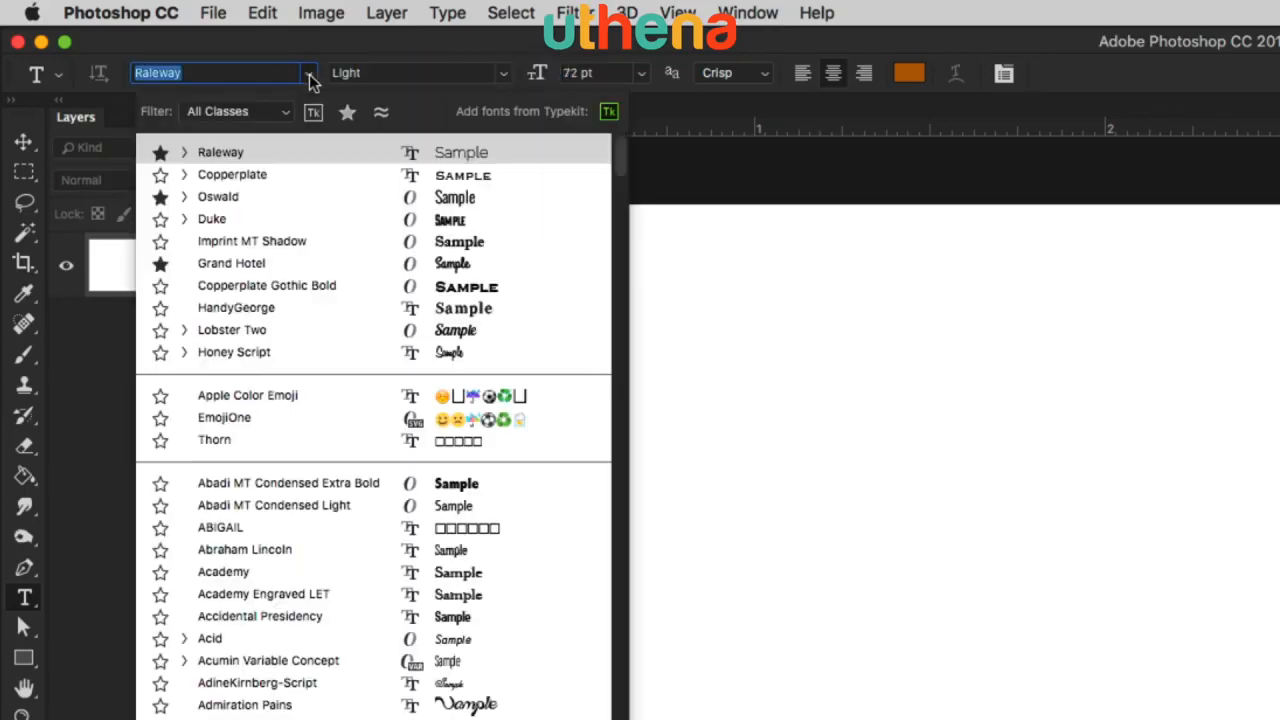
{"action": "left_click", "coordinate": [277, 158]}
{"action": "left_click", "coordinate": [504, 73]}
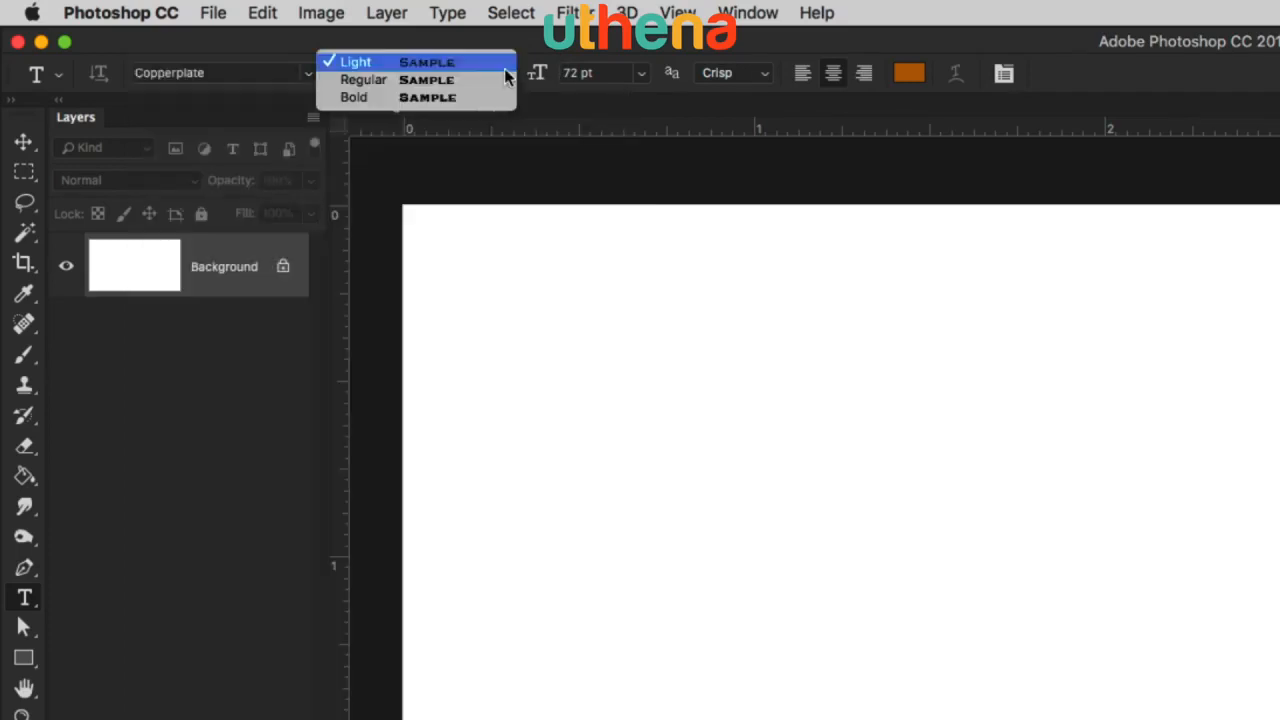
{"action": "left_click", "coordinate": [565, 55]}
Step: View the preset font sizes and set the type size to a custom 150 pt
{"action": "left_click", "coordinate": [641, 73]}
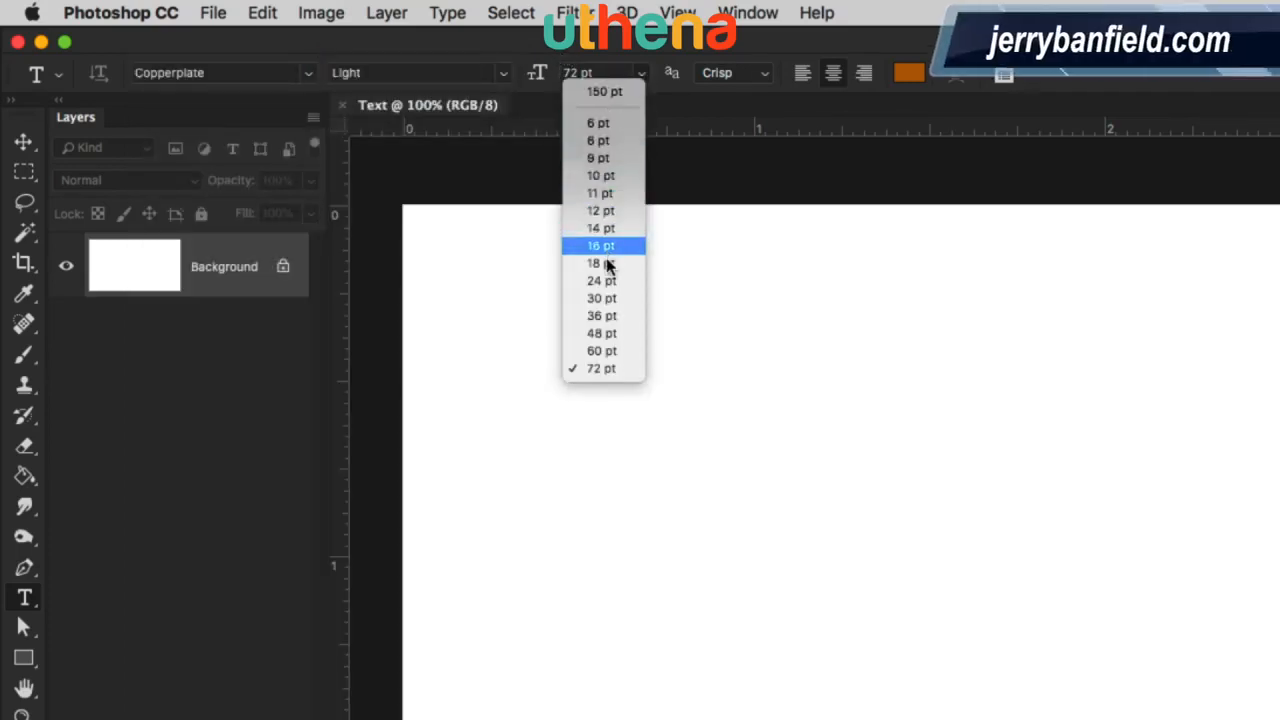
{"action": "left_click", "coordinate": [606, 55]}
{"action": "left_click", "coordinate": [568, 72]}
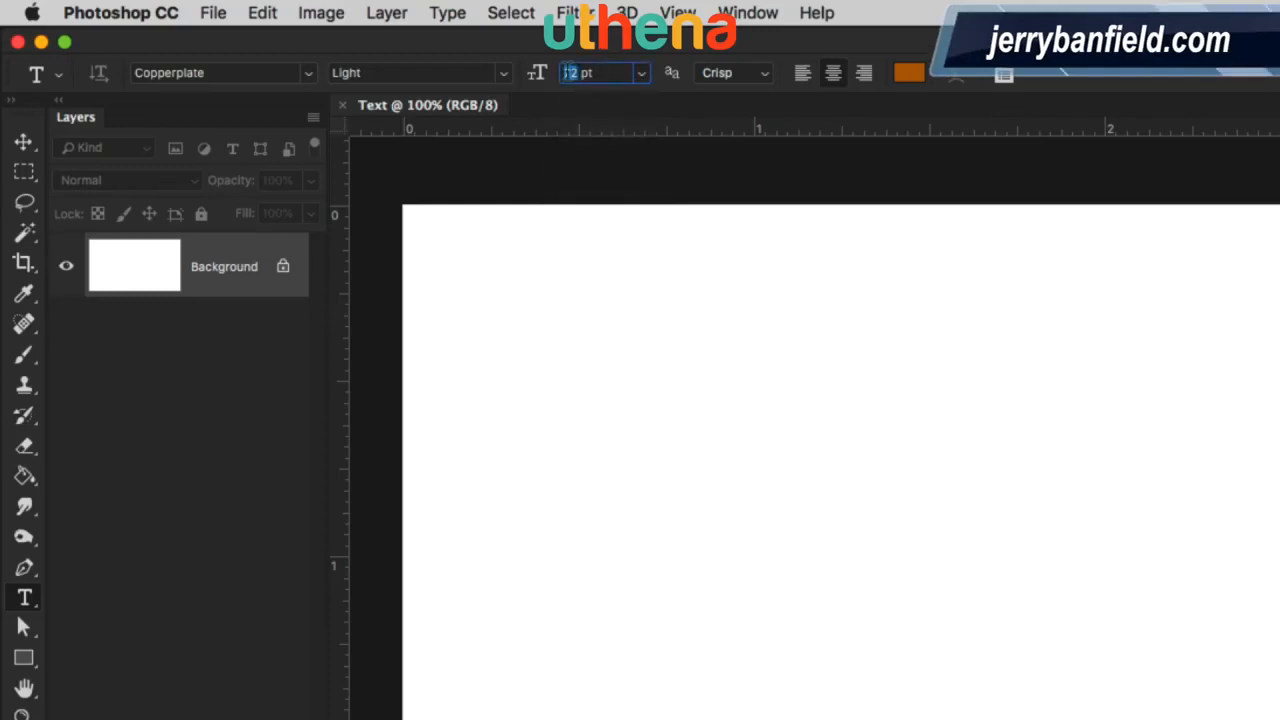
{"action": "type", "text": "150"}
{"action": "key", "text": "Return"}
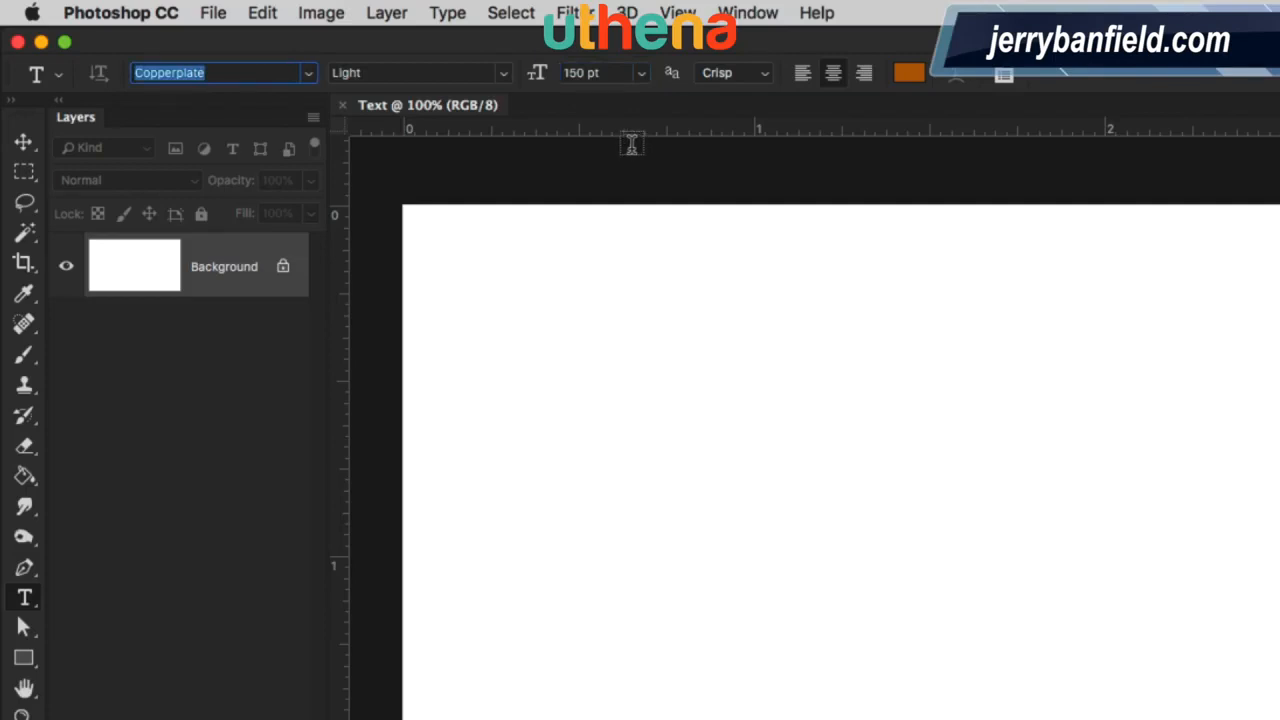
Step: Review the anti-aliasing options while keeping Crisp, and set the text alignment to right-aligned
{"action": "left_click", "coordinate": [752, 72]}
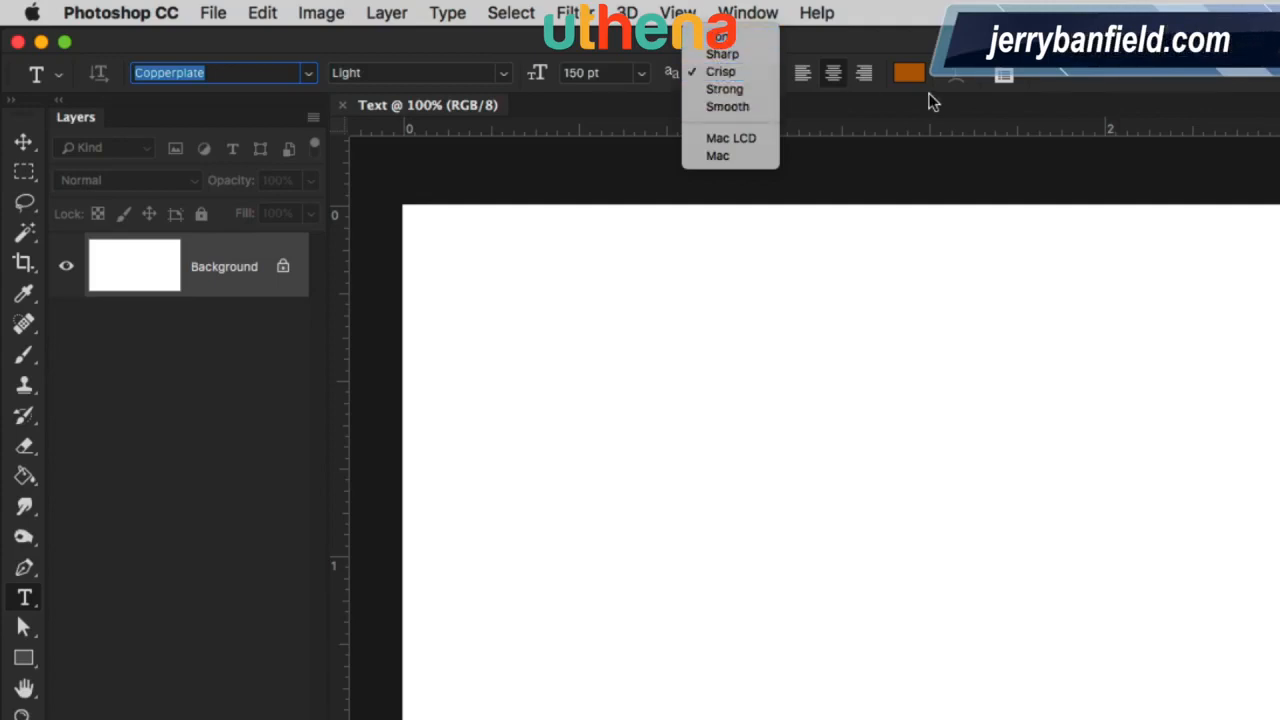
{"action": "left_click", "coordinate": [720, 72]}
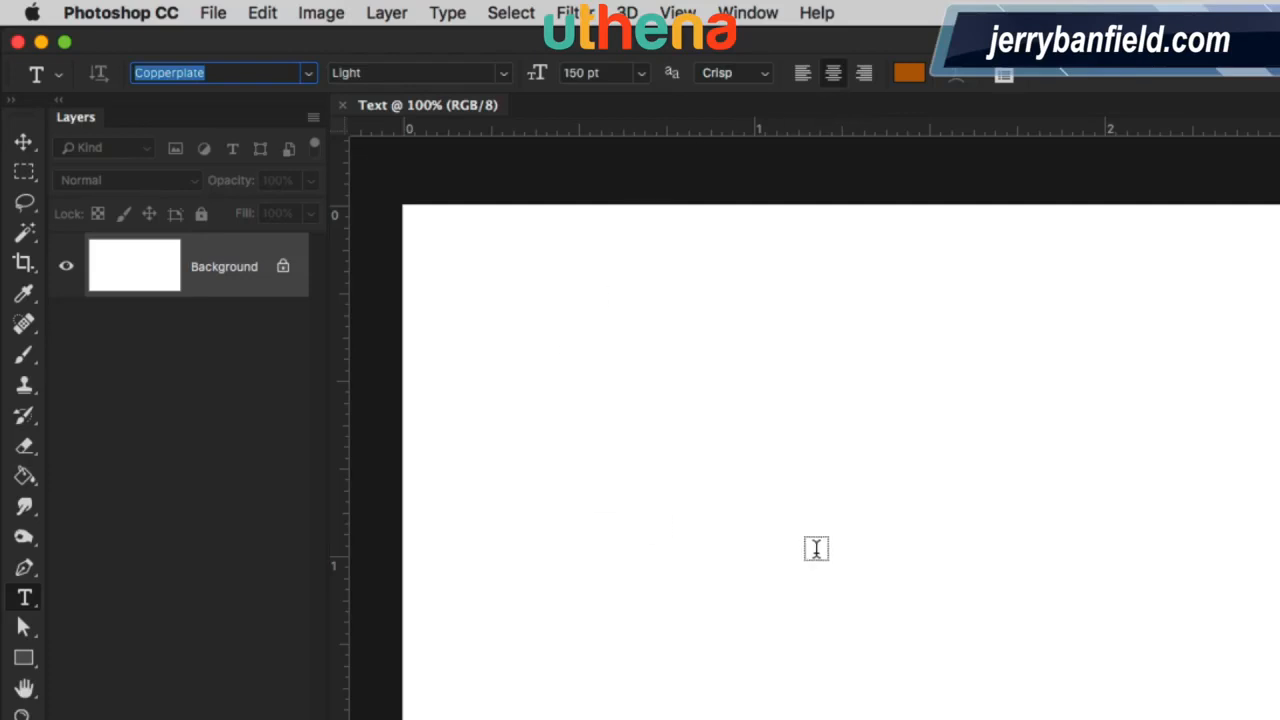
{"action": "left_click", "coordinate": [801, 74]}
{"action": "left_click", "coordinate": [834, 76]}
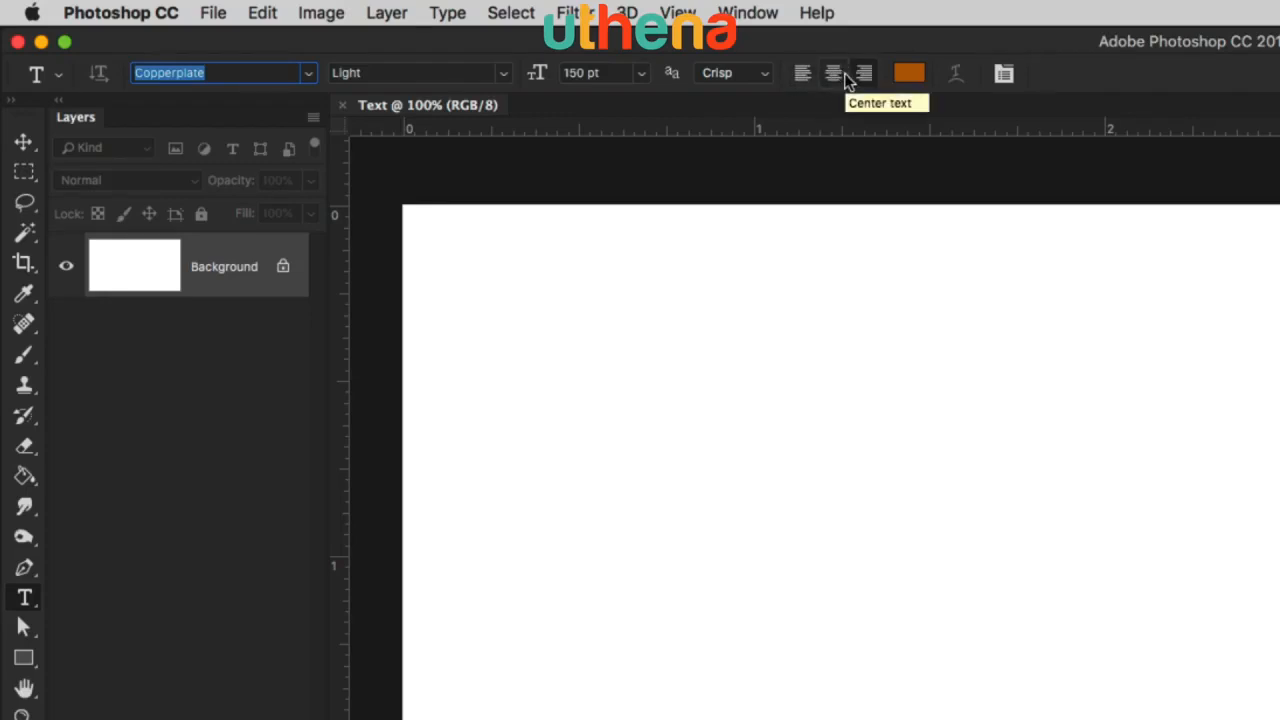
Step: Set the text color to a slightly brighter red-orange with a hue of 20°
{"action": "left_click", "coordinate": [909, 74]}
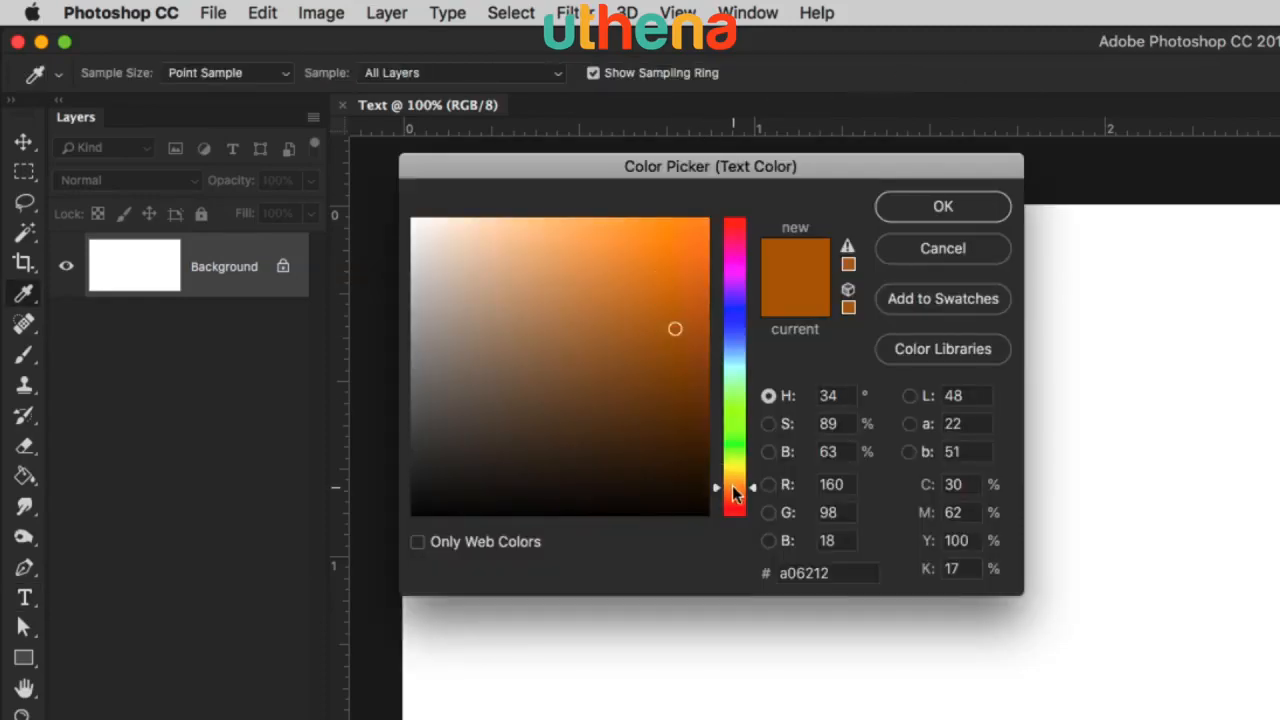
{"action": "left_click_drag", "start_coordinate": [735, 488], "coordinate": [735, 499]}
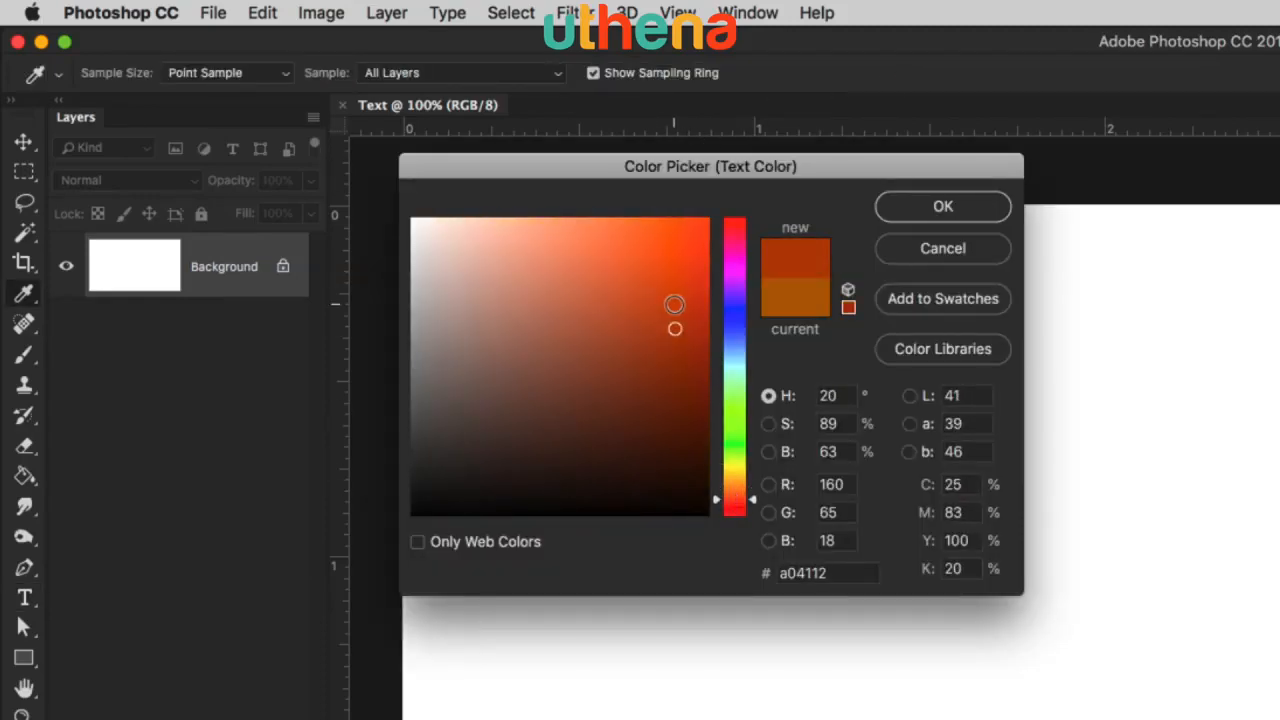
{"action": "left_click", "coordinate": [675, 302]}
{"action": "left_click", "coordinate": [905, 207]}
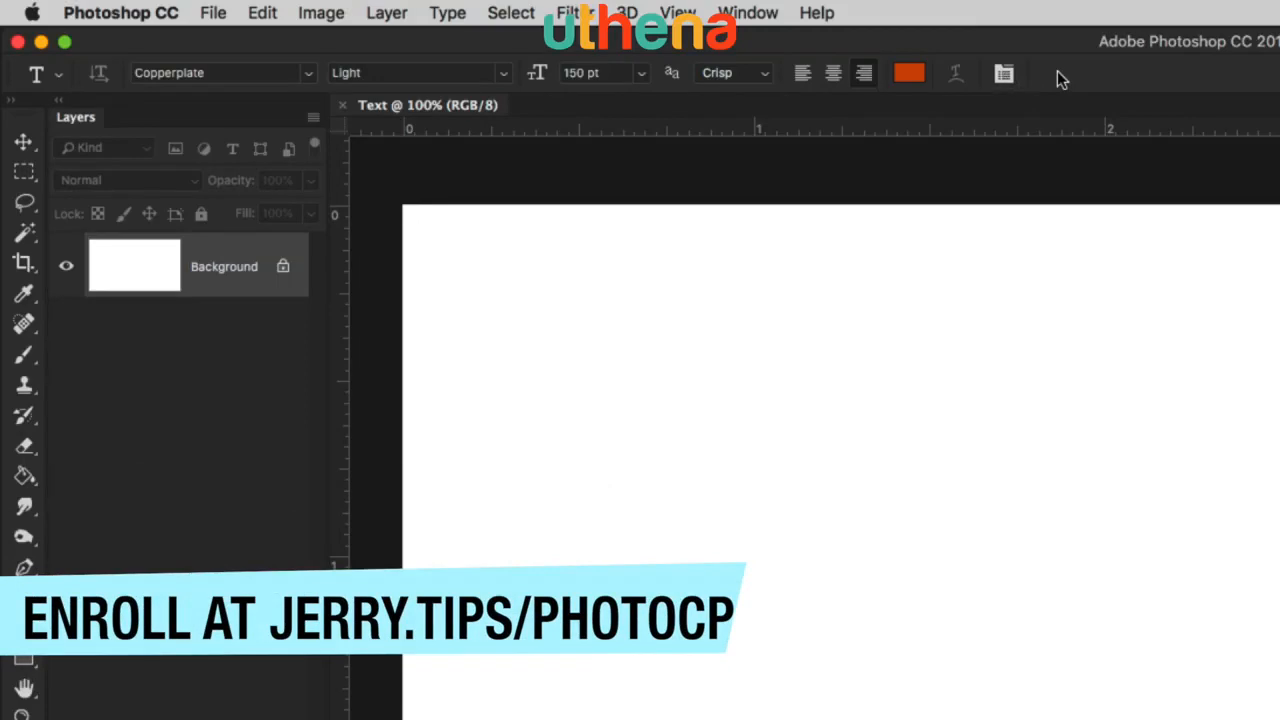
Step: Show the Character and Paragraph panels and line up the Paragraph panel's upper edge with the Character panel
{"action": "left_click", "coordinate": [1002, 76]}
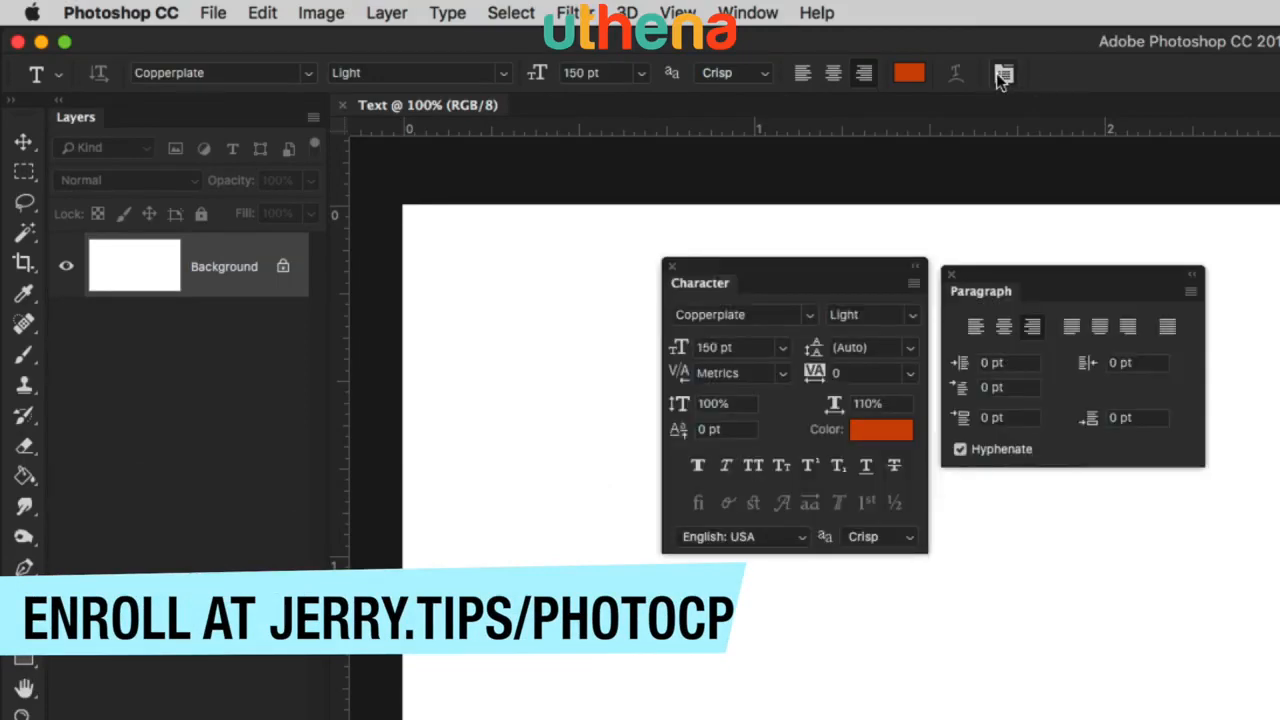
{"action": "left_click", "coordinate": [1001, 80]}
{"action": "left_click", "coordinate": [1002, 76]}
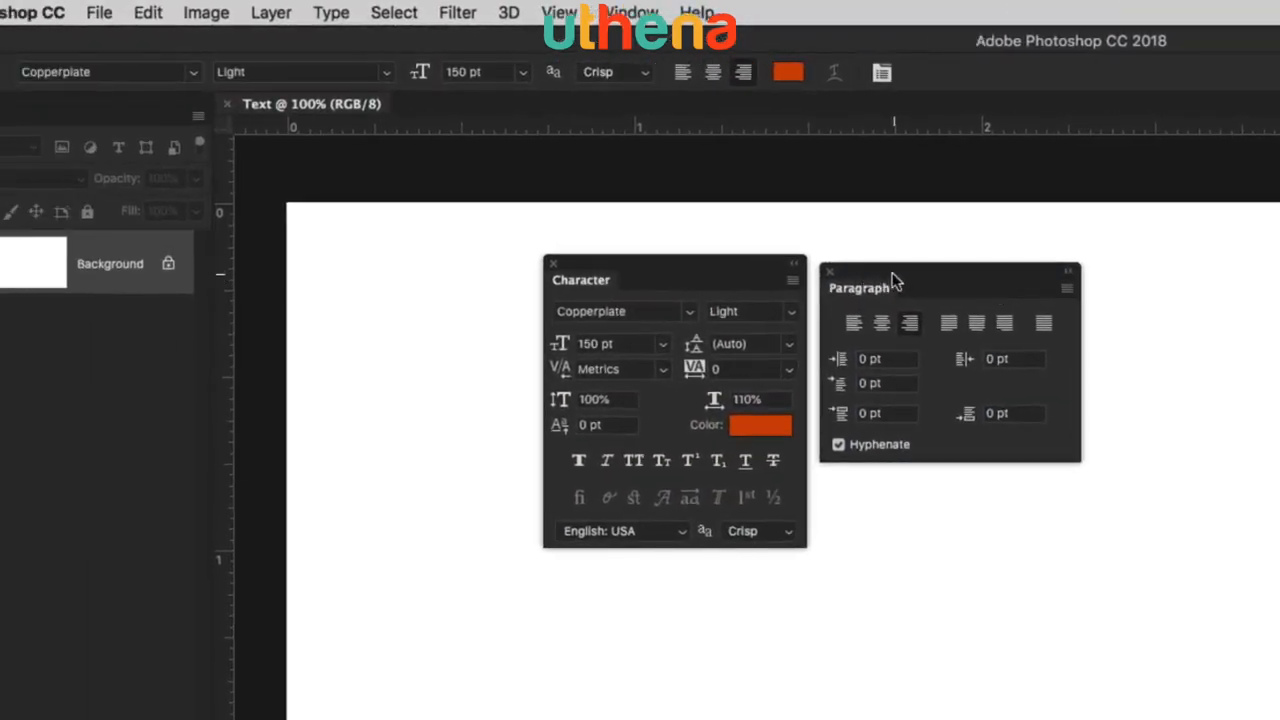
{"action": "left_click_drag", "start_coordinate": [892, 267], "coordinate": [891, 266]}
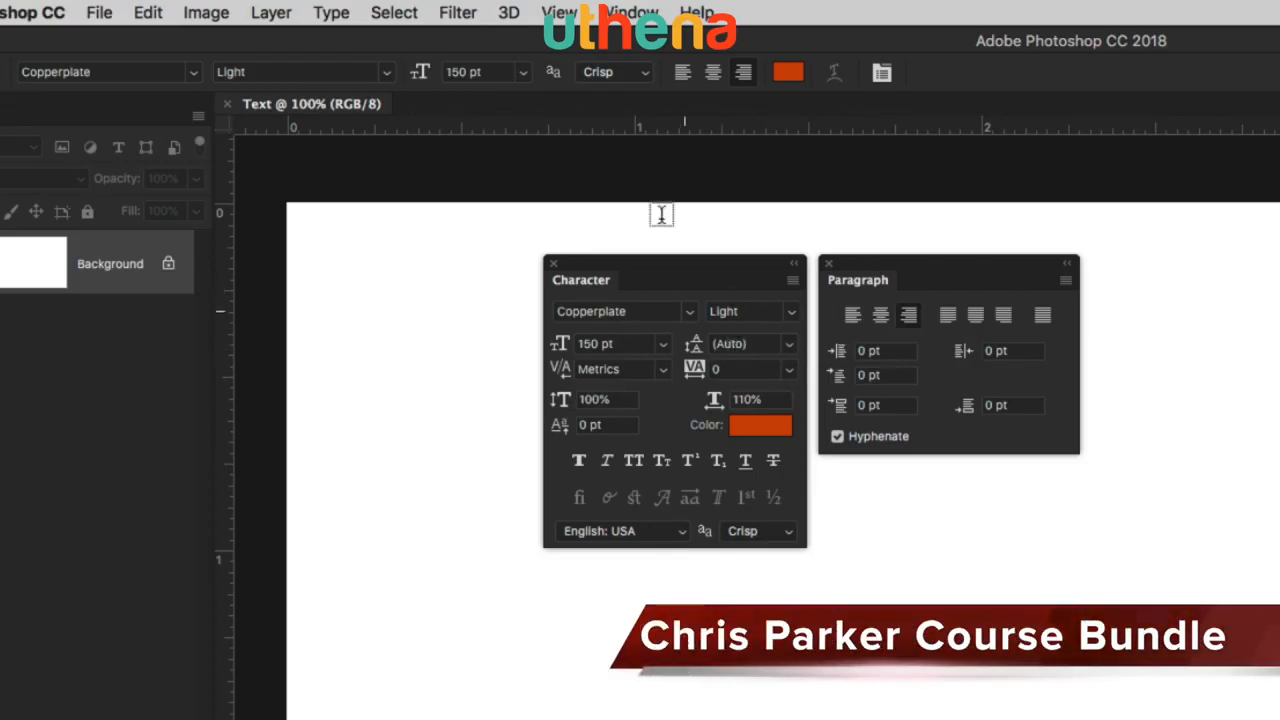
Step: Look up the Character and Paragraph entries in the list of available panels, and close both panels
{"action": "left_click", "coordinate": [630, 12]}
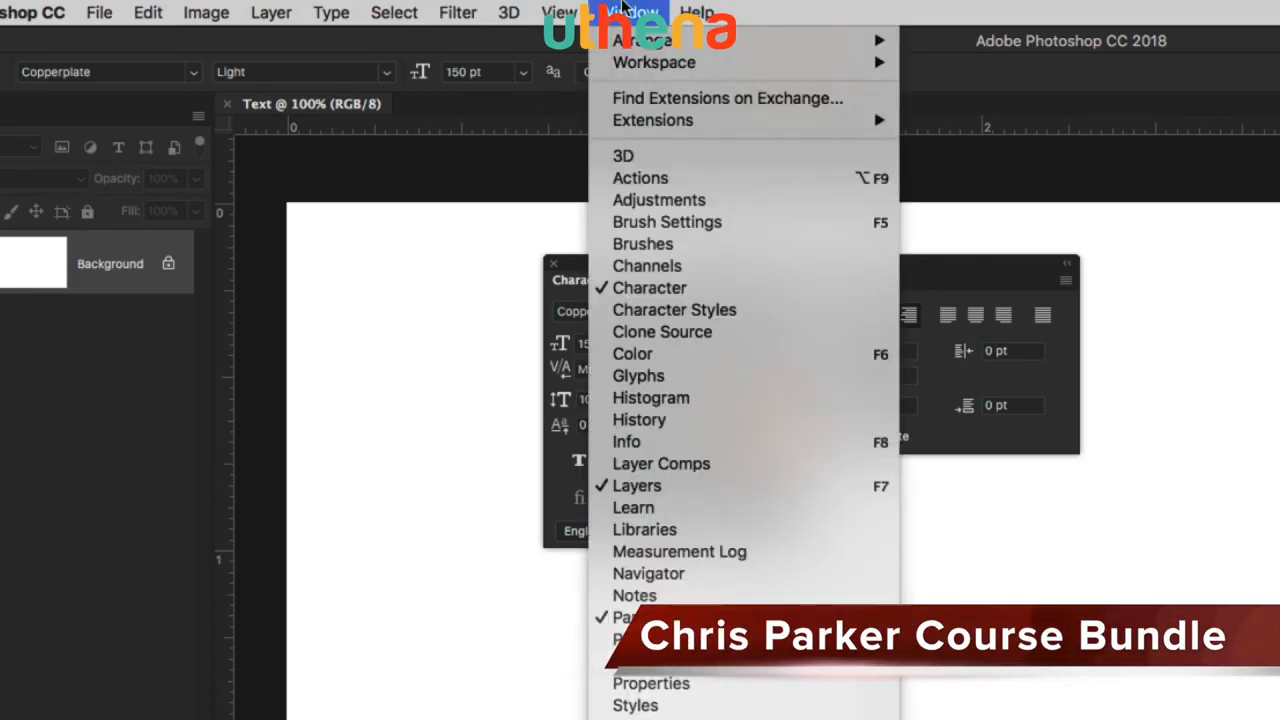
{"action": "left_click", "coordinate": [630, 12]}
{"action": "left_click", "coordinate": [630, 12]}
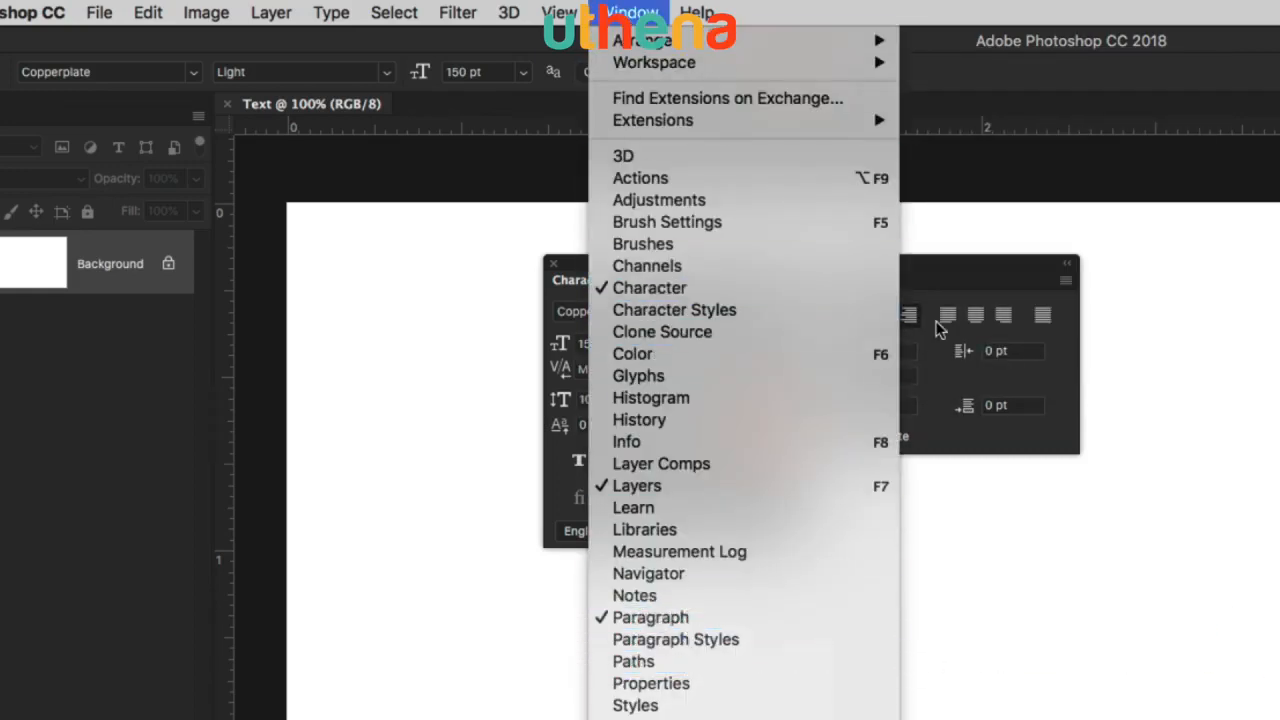
{"action": "left_click", "coordinate": [955, 273]}
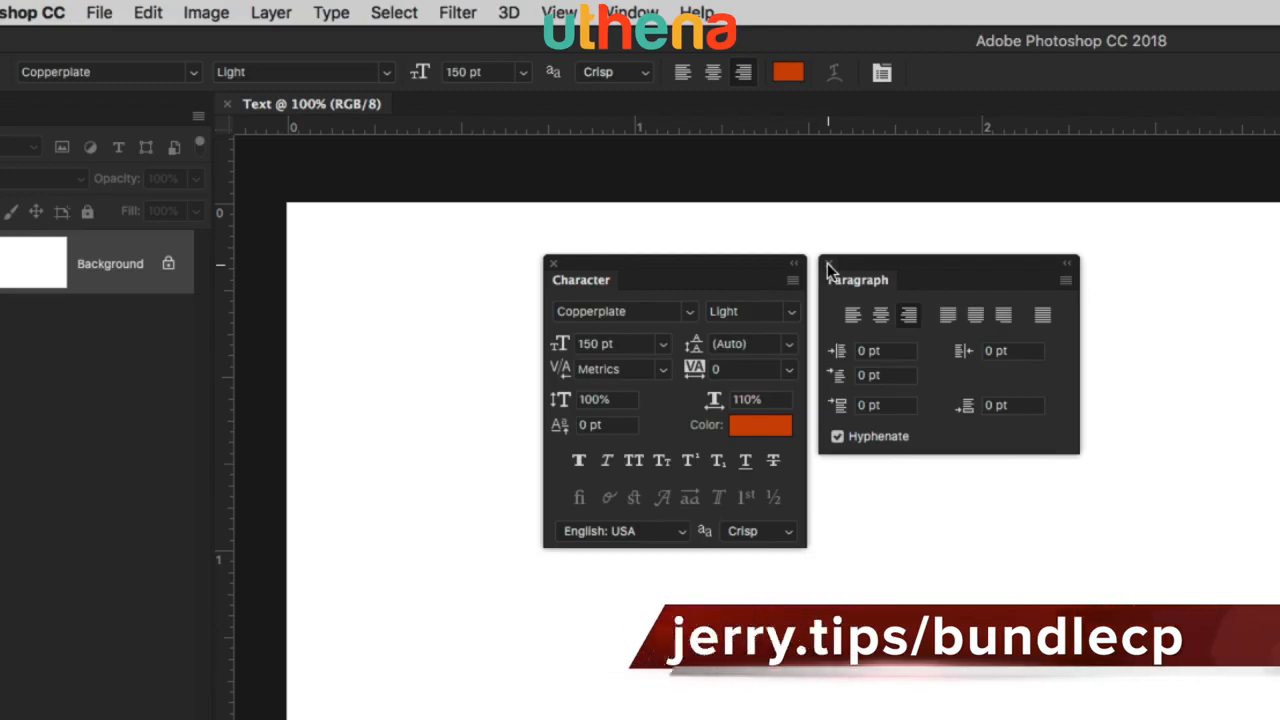
{"action": "left_click", "coordinate": [828, 262]}
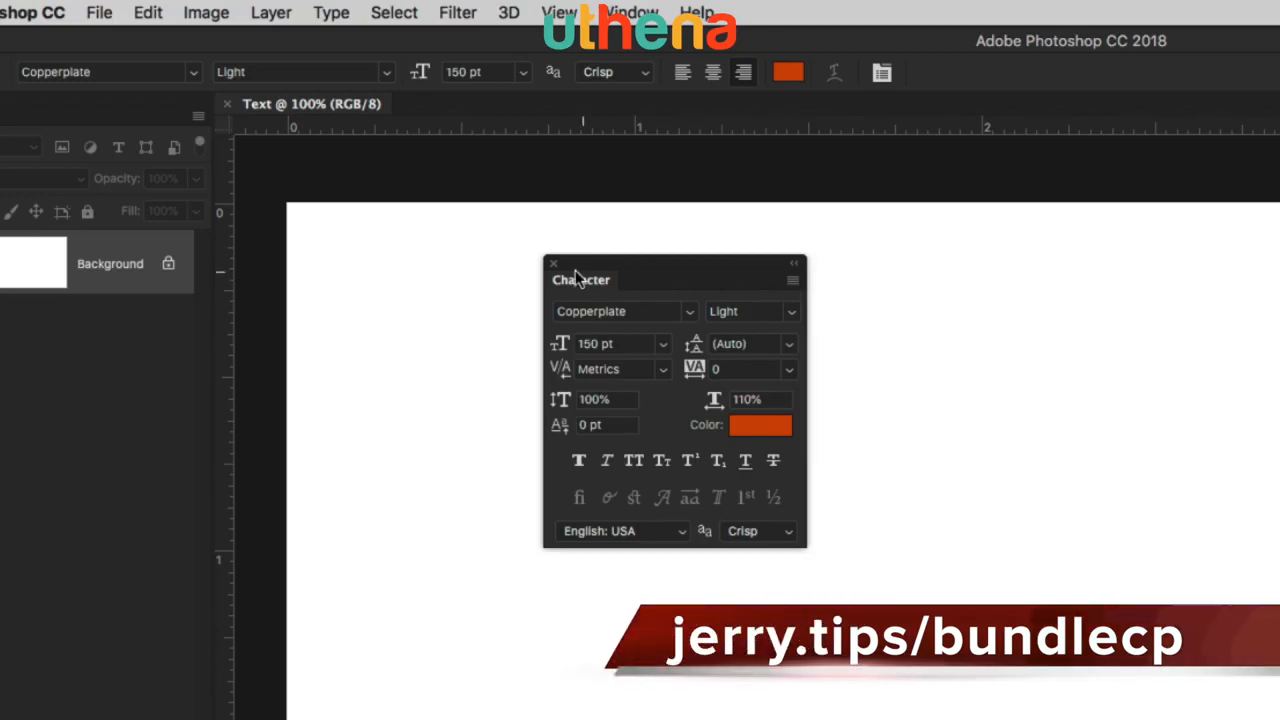
{"action": "left_click", "coordinate": [549, 263]}
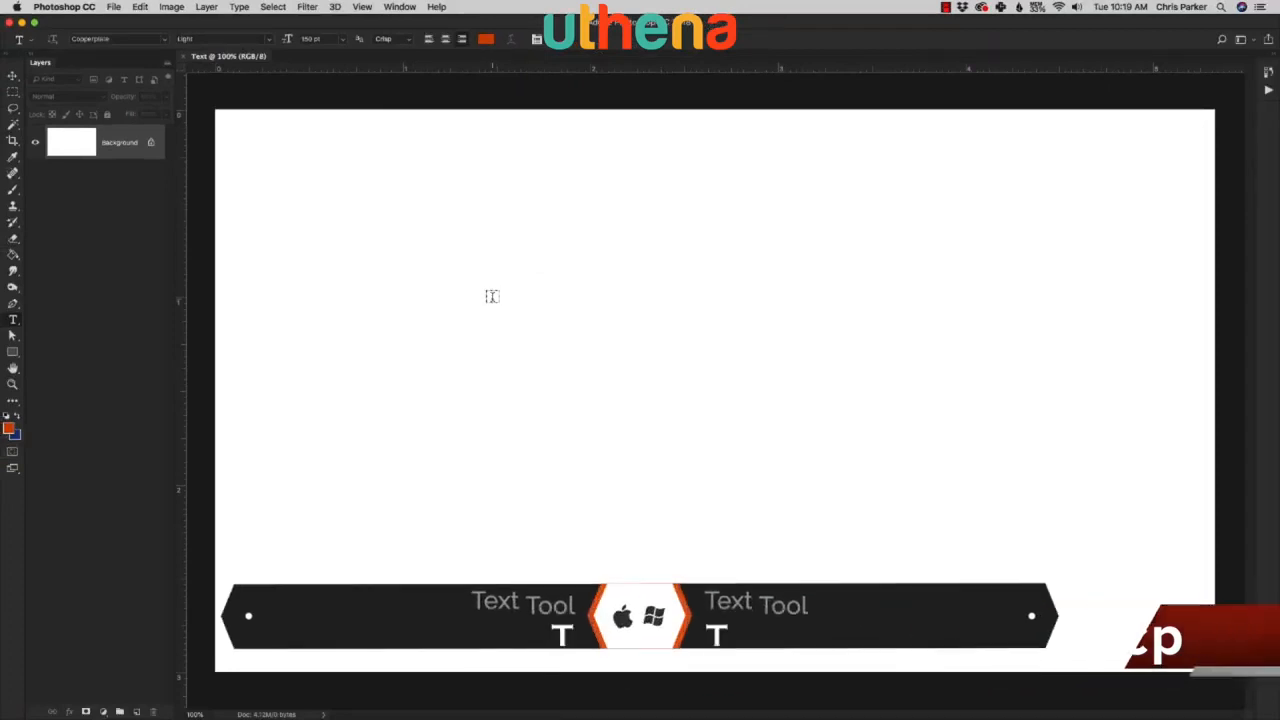
Step: Add a point text layer reading "Text" in the upper-left area of the canvas
{"action": "left_click", "coordinate": [491, 227]}
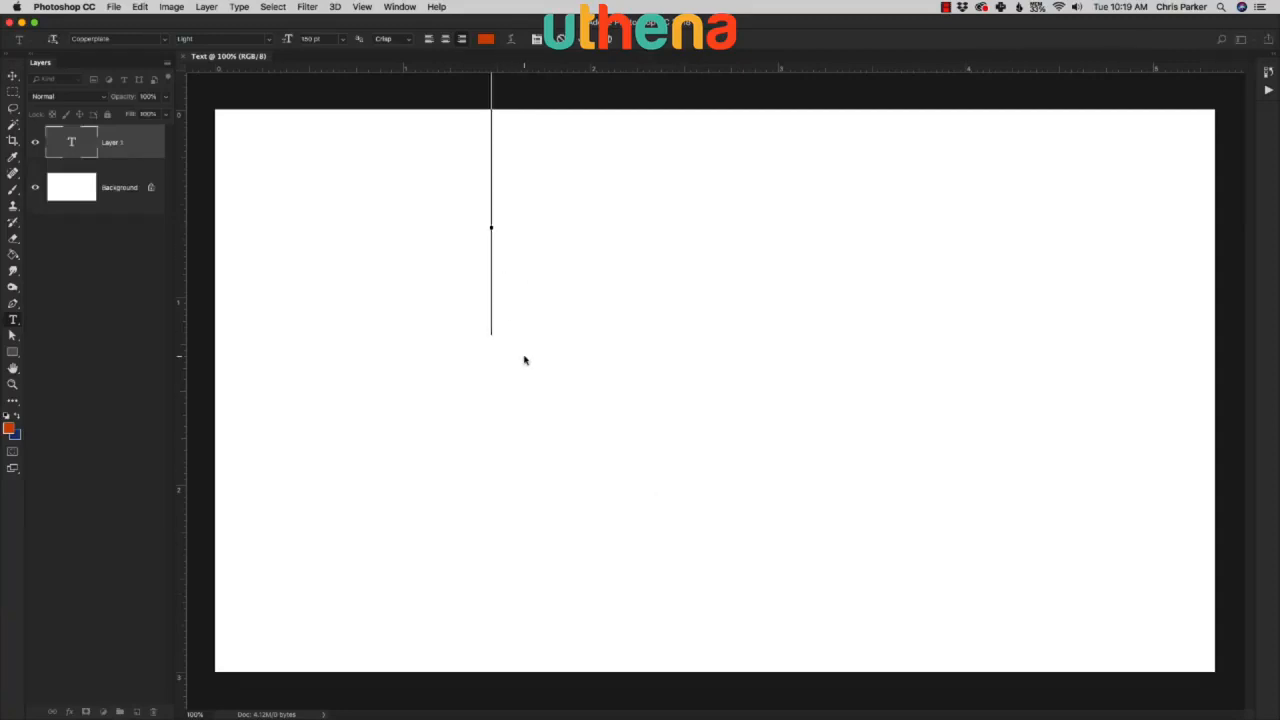
{"action": "type", "text": "Tes"}
{"action": "key", "text": "BackSpace"}
{"action": "type", "text": "x"}
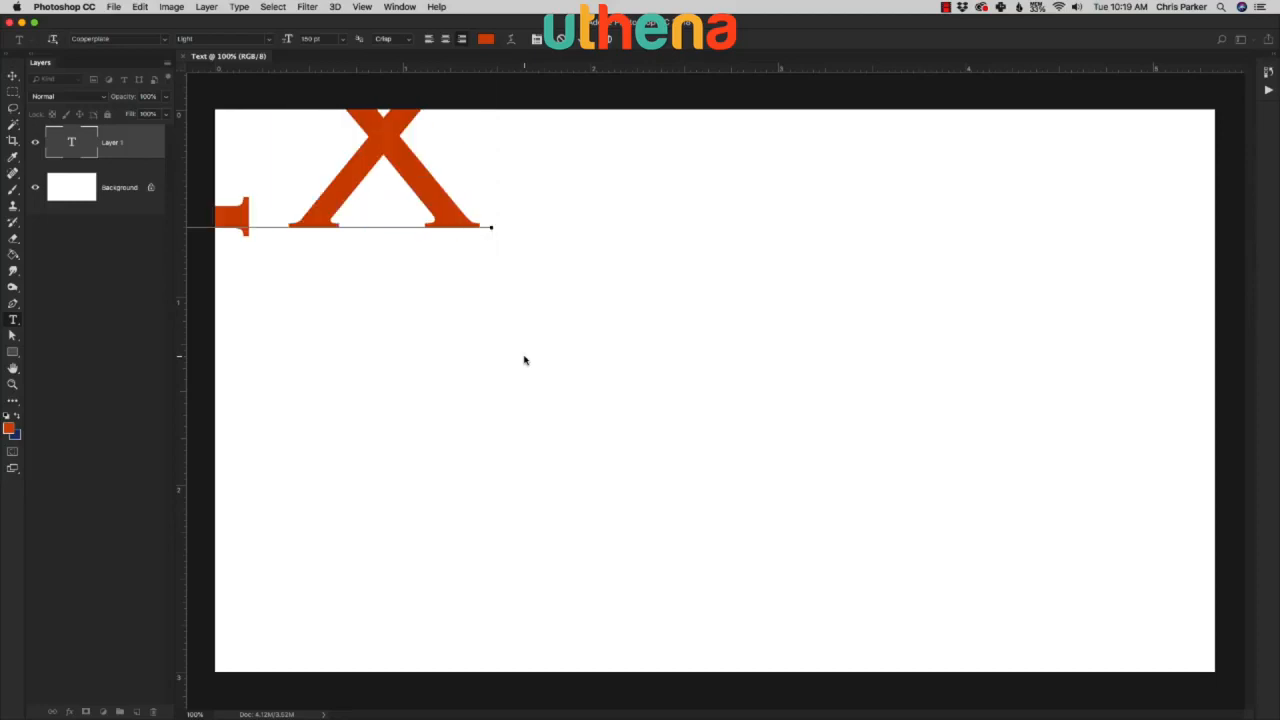
{"action": "type", "text": "t"}
Step: Select all characters of the word in the text layer with Select All
{"action": "key", "text": "super+a"}
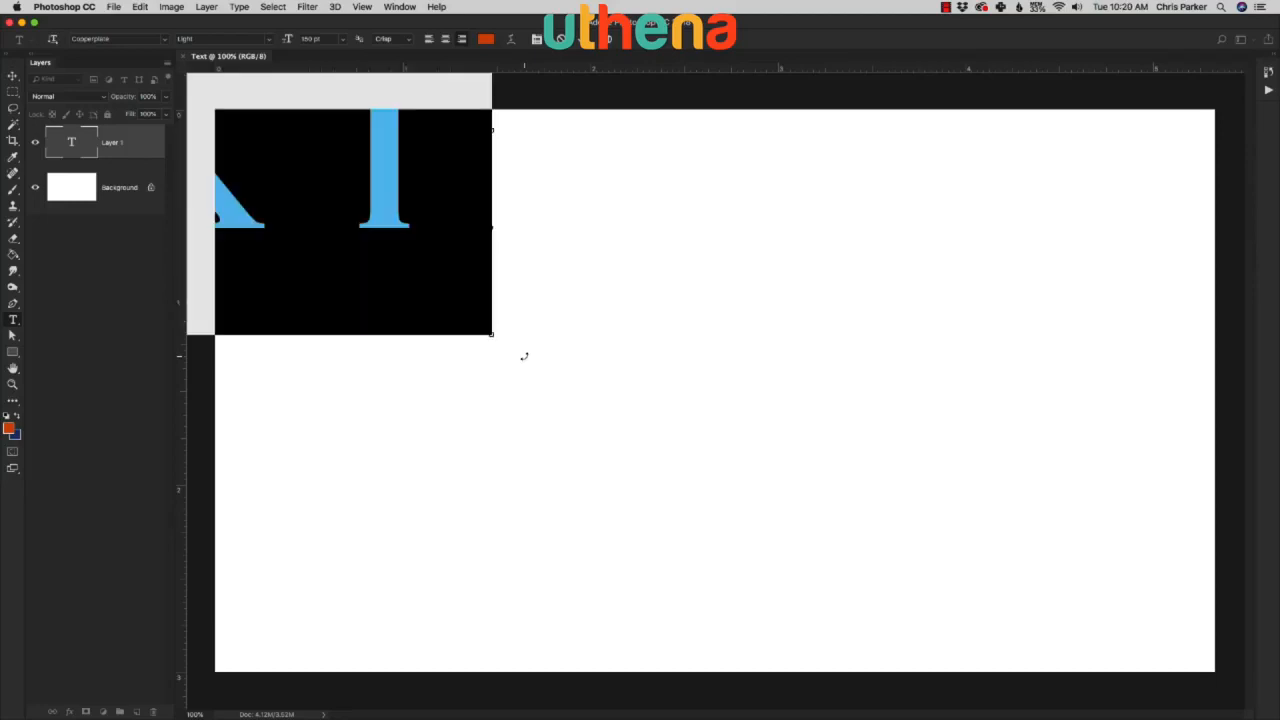
{"action": "left_click", "coordinate": [302, 39]}
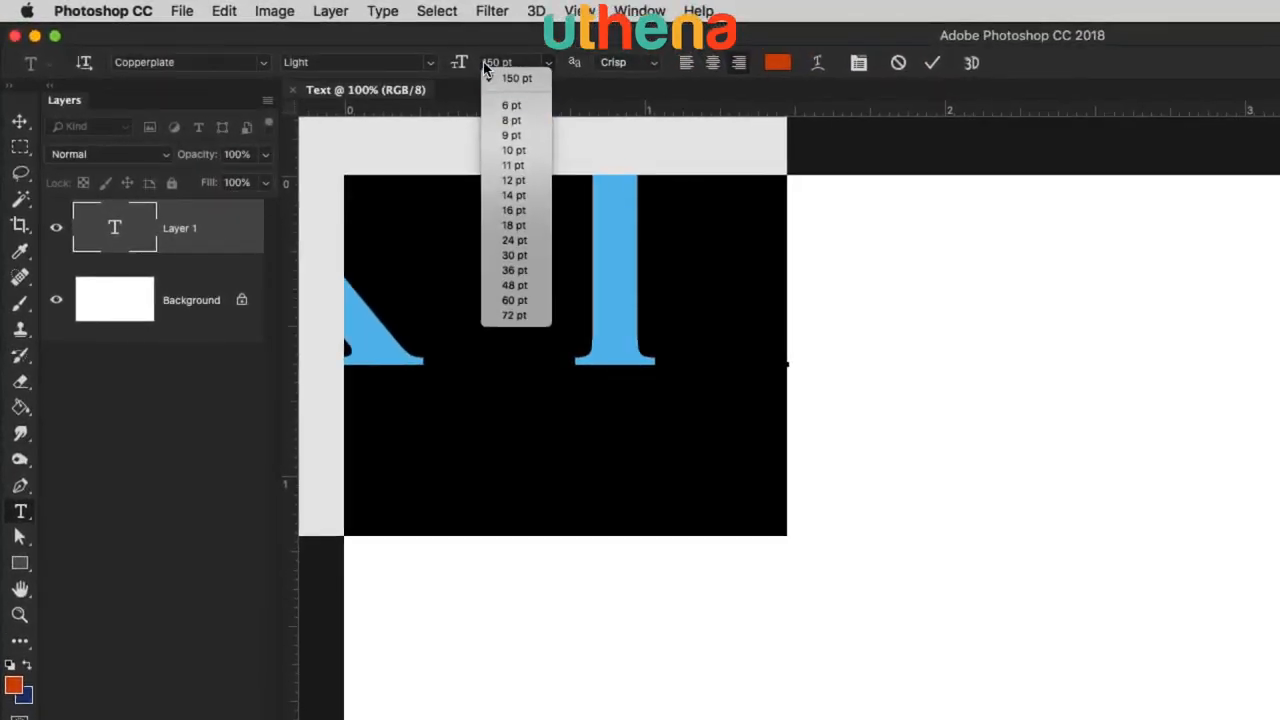
{"action": "left_click", "coordinate": [558, 32]}
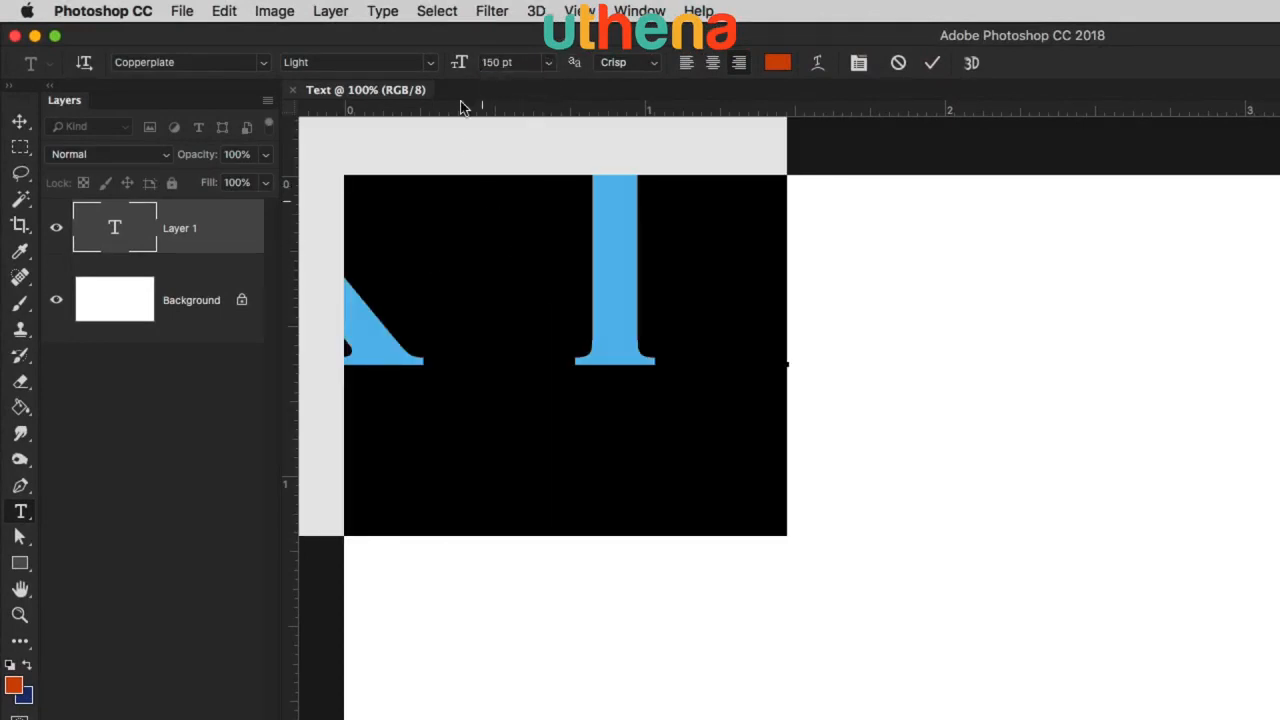
{"action": "left_click", "coordinate": [449, 9]}
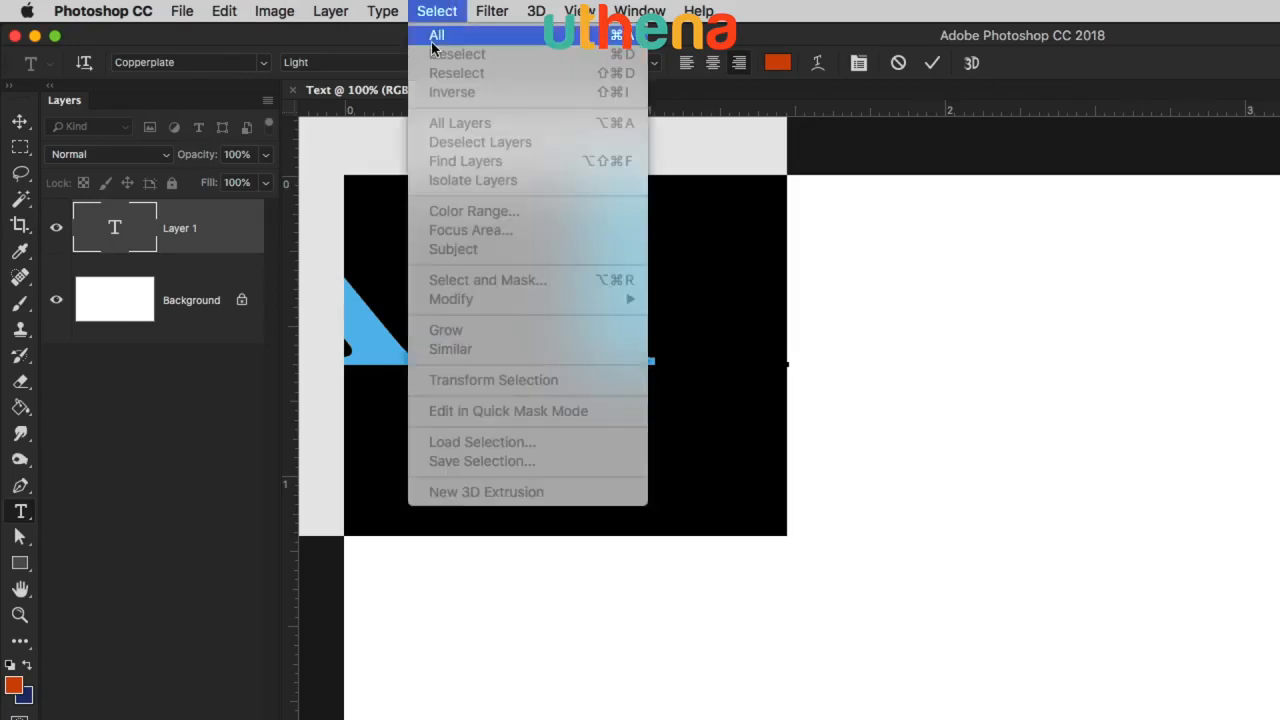
{"action": "left_click", "coordinate": [449, 37]}
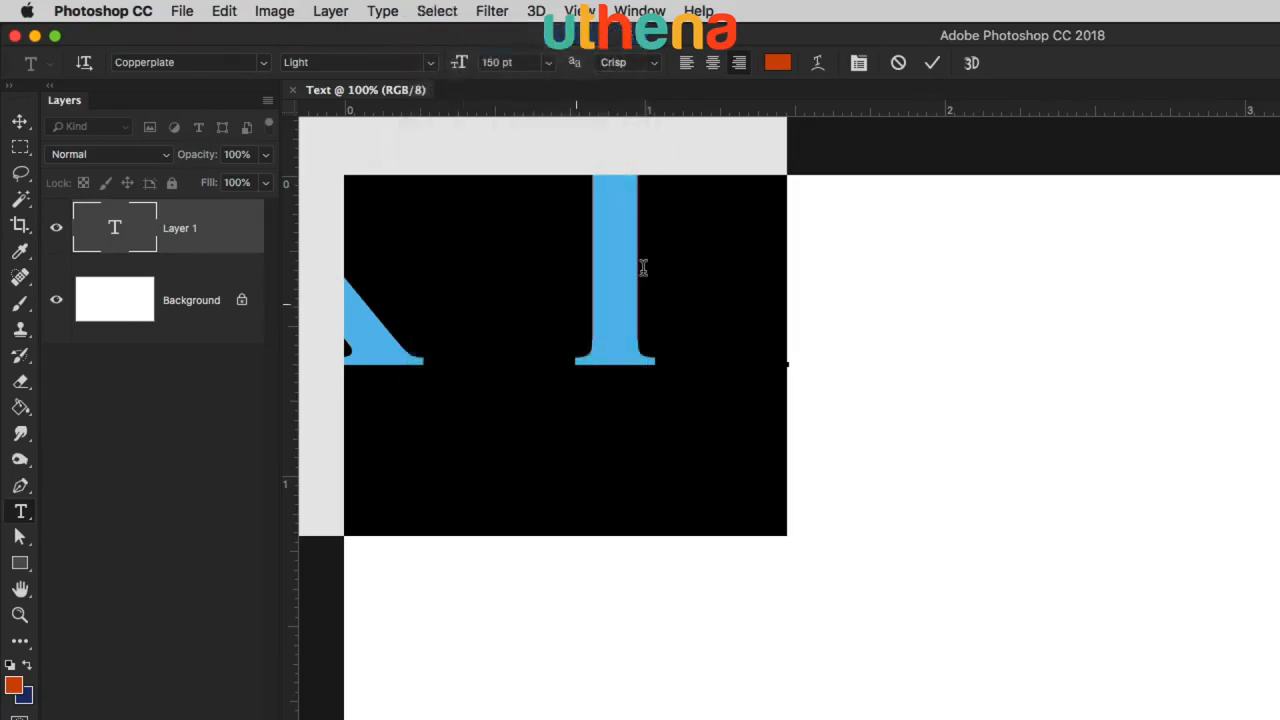
{"action": "left_click", "coordinate": [452, 9]}
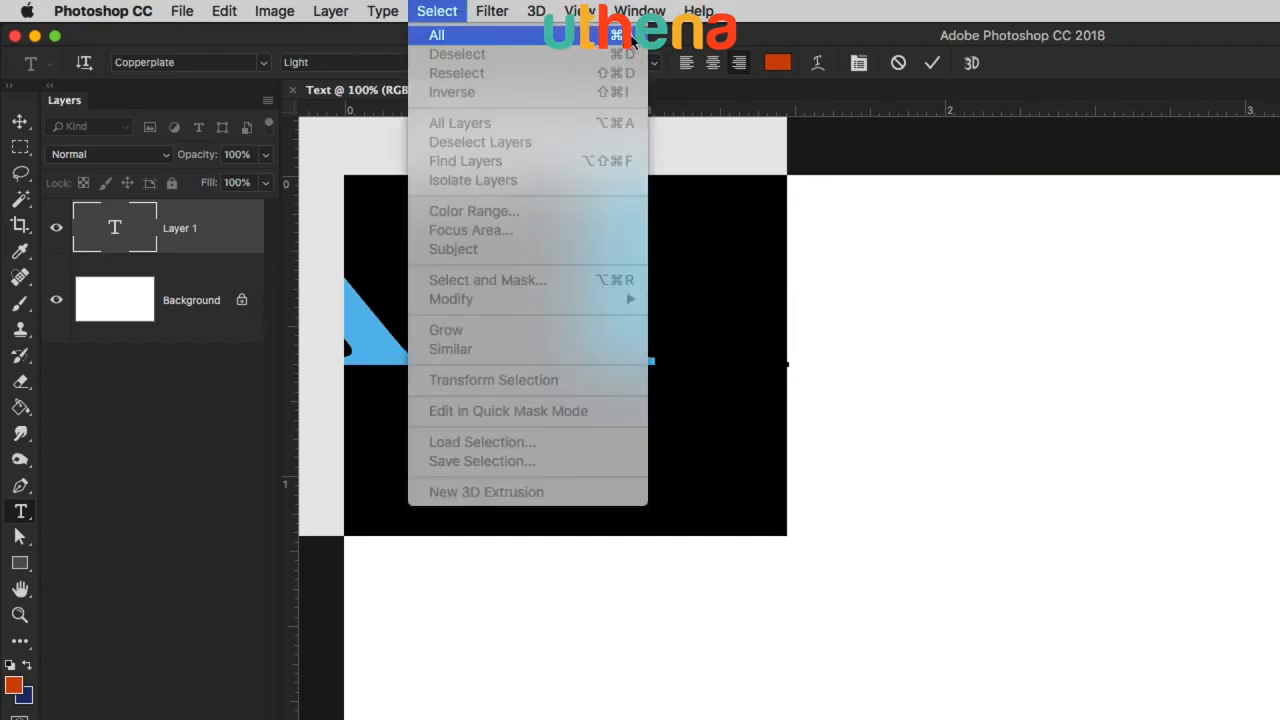
{"action": "left_click", "coordinate": [476, 37]}
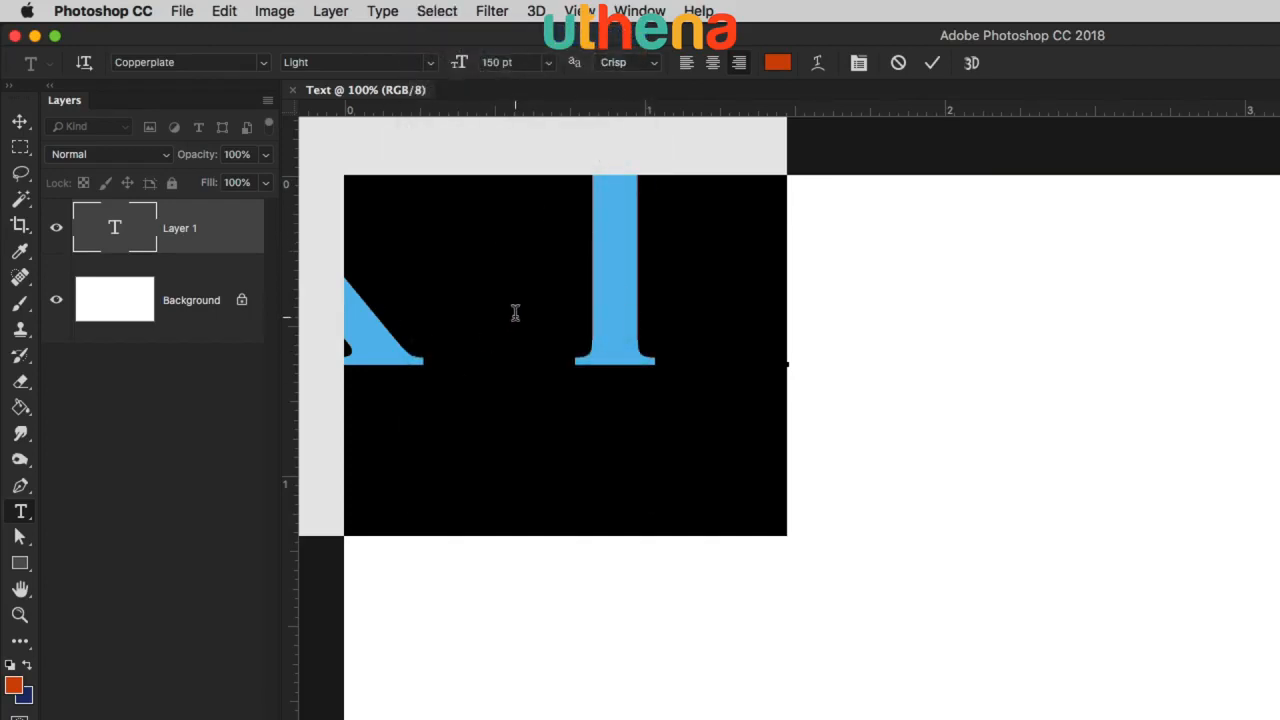
Step: Reduce the font size of the selected text to 36 pt, refine it to 44 pt, and commit the text
{"action": "left_click", "coordinate": [548, 62]}
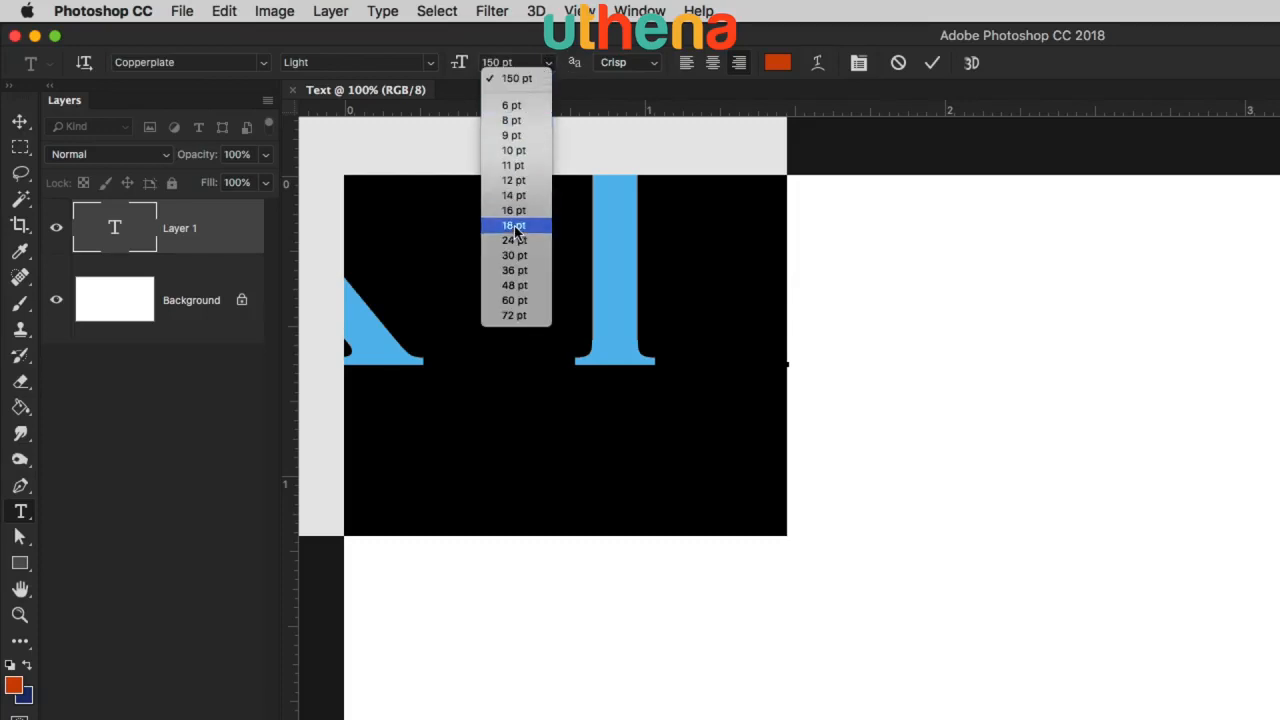
{"action": "left_click", "coordinate": [515, 270]}
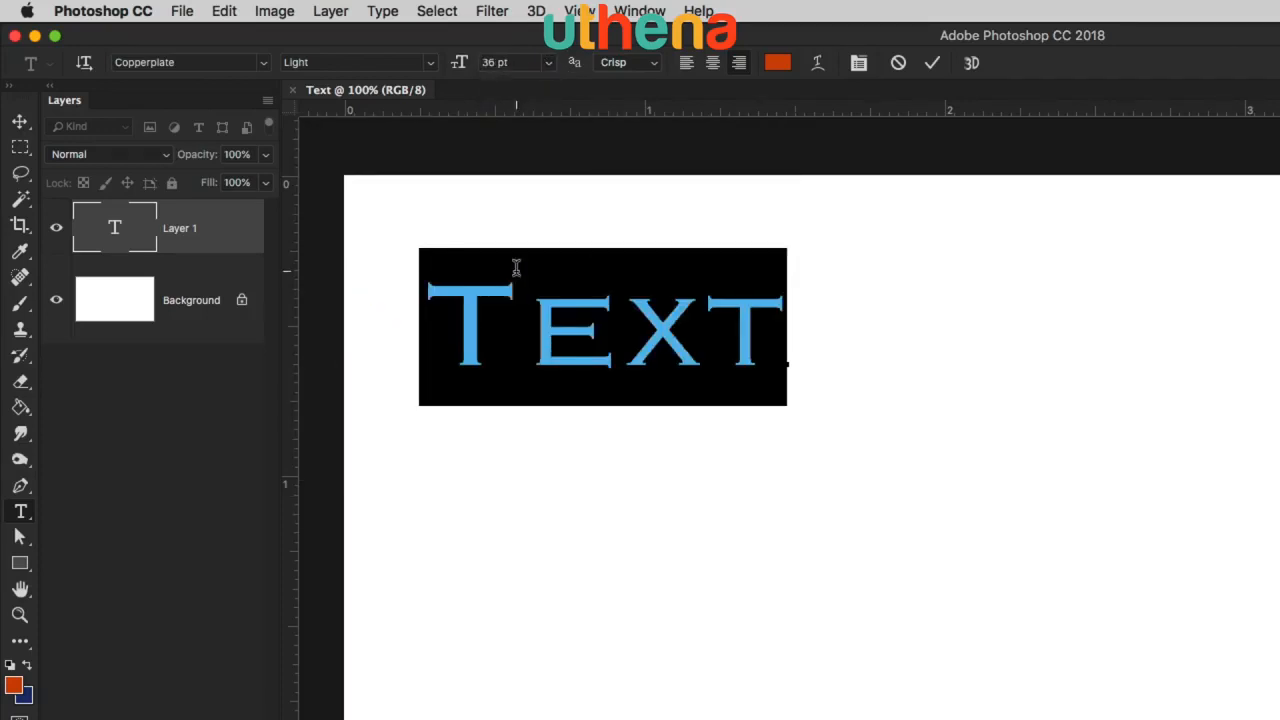
{"action": "left_click", "coordinate": [486, 62]}
{"action": "type", "text": "44"}
{"action": "key", "text": "Return"}
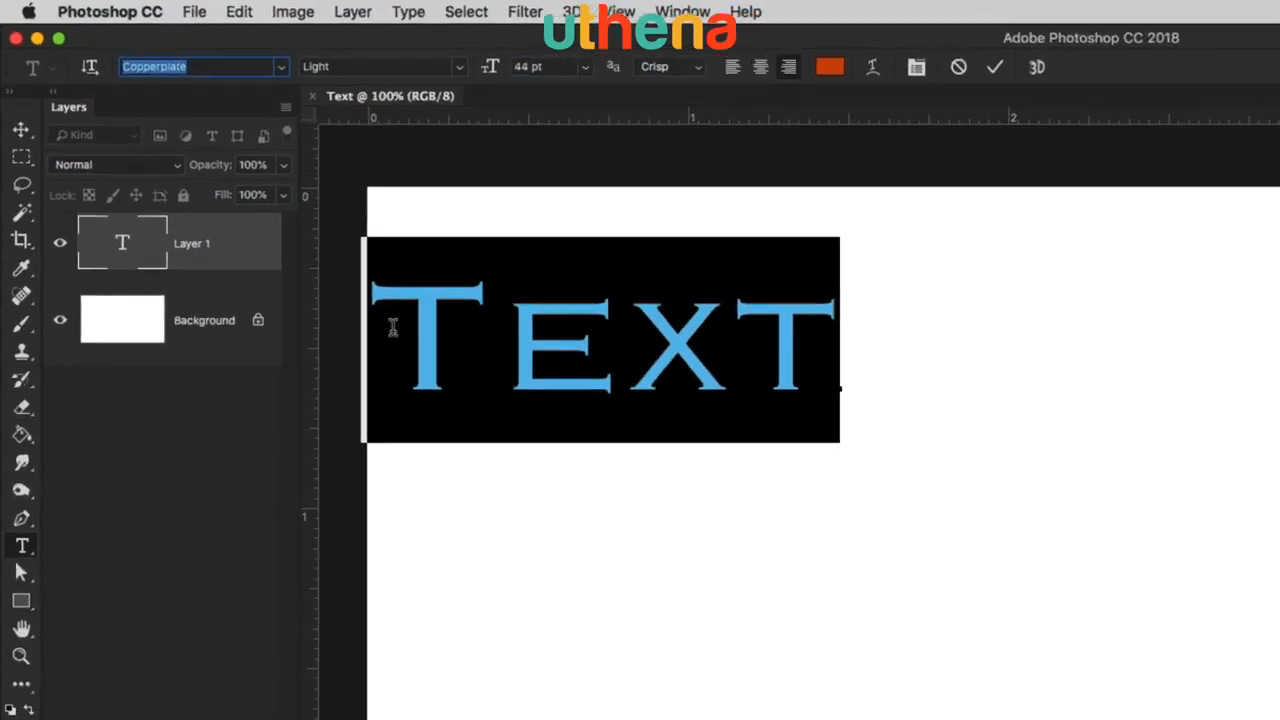
{"action": "left_click", "coordinate": [233, 252]}
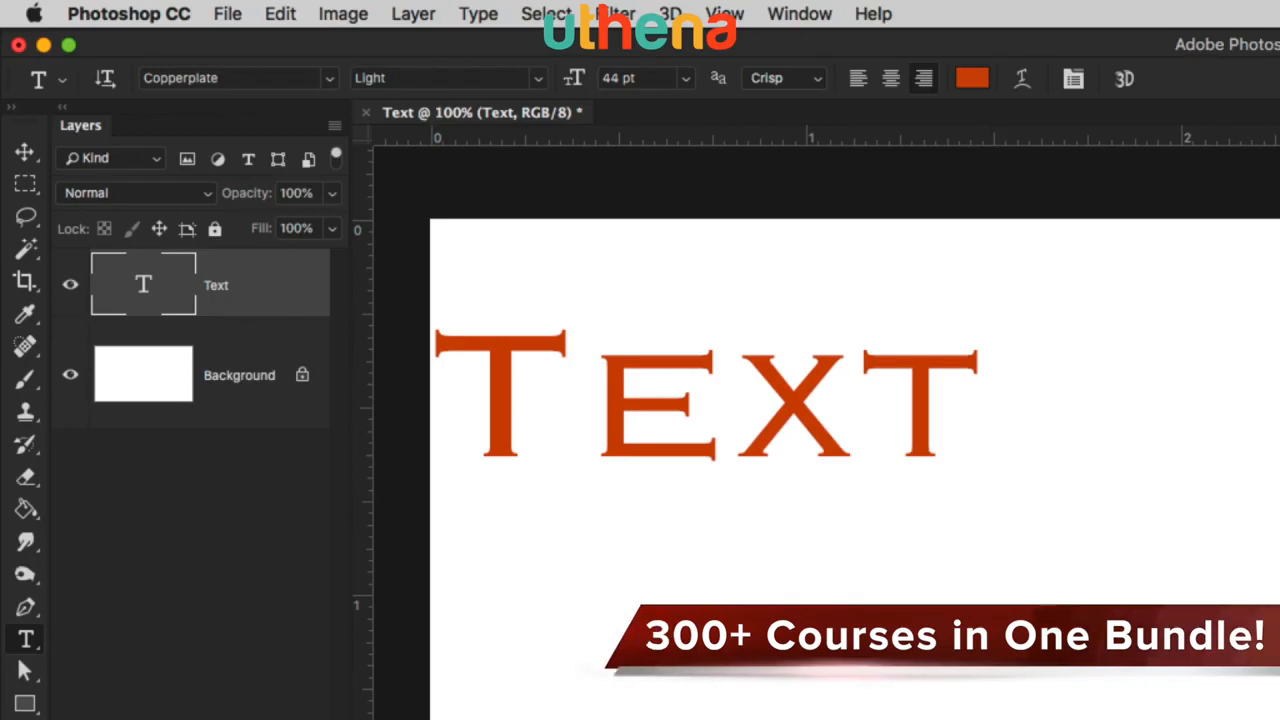
Step: Move the text layer about 0.75 in to the right and 0.17 in down with the Move tool
{"action": "left_click", "coordinate": [26, 154]}
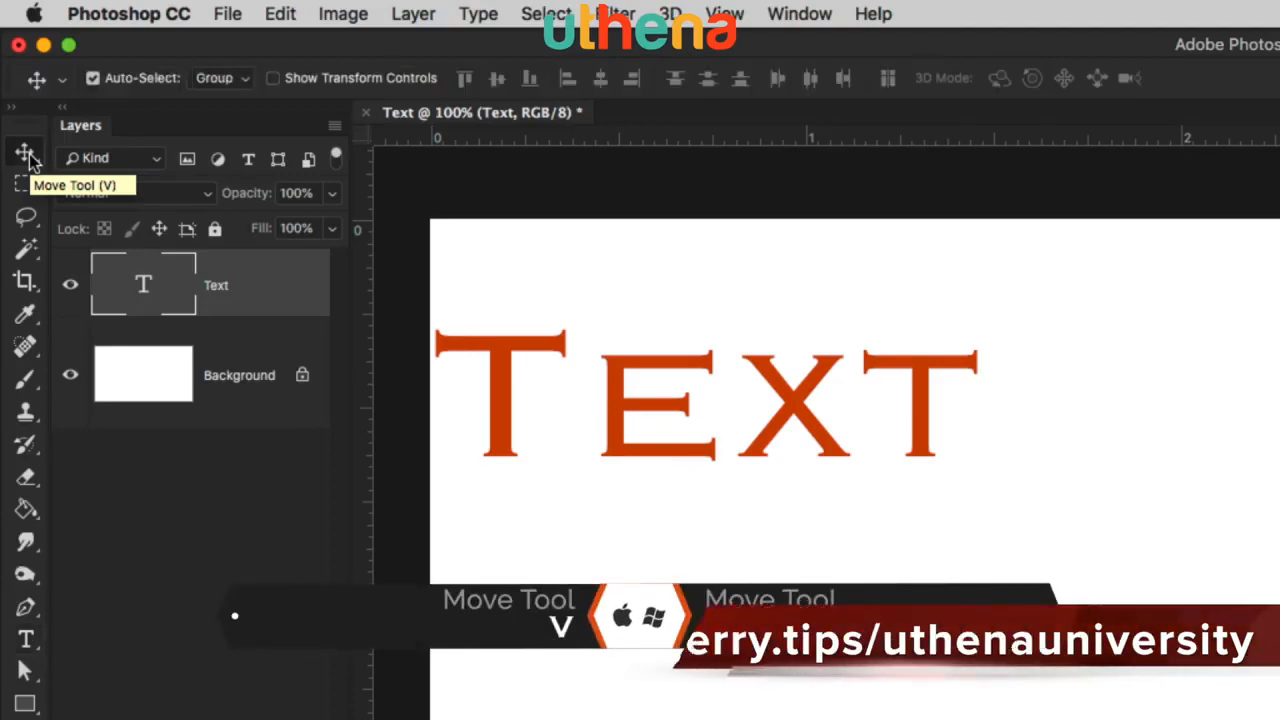
{"action": "left_click_drag", "start_coordinate": [510, 412], "coordinate": [786, 478]}
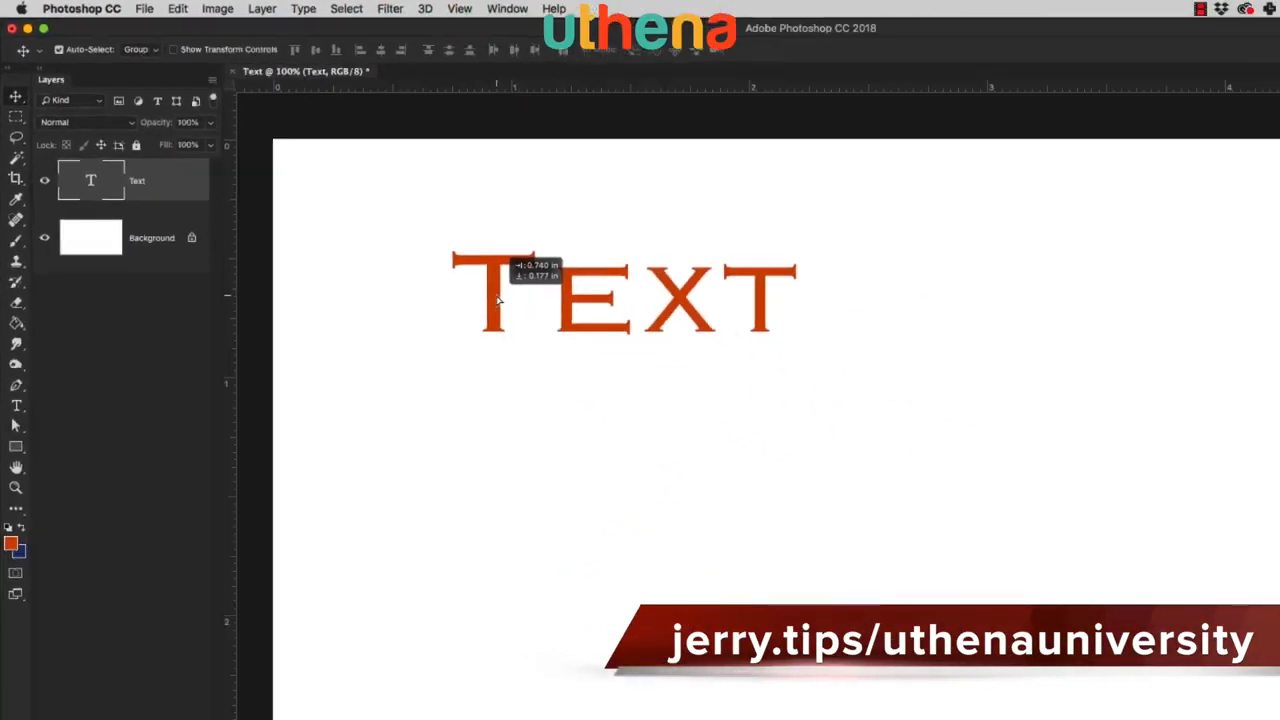
{"action": "left_click_drag", "start_coordinate": [498, 300], "coordinate": [504, 297]}
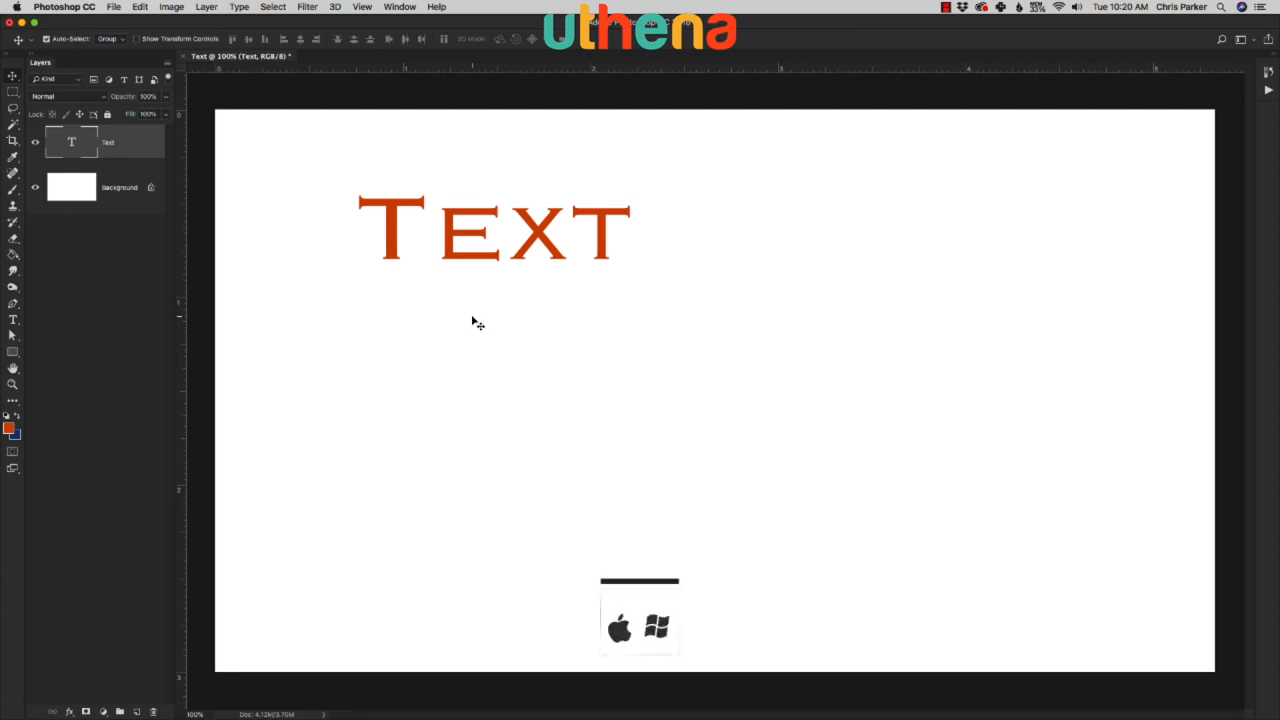
Step: Switch to the Type tool, try Select All without entering the text, and clear the canvas selection
{"action": "key", "text": "t"}
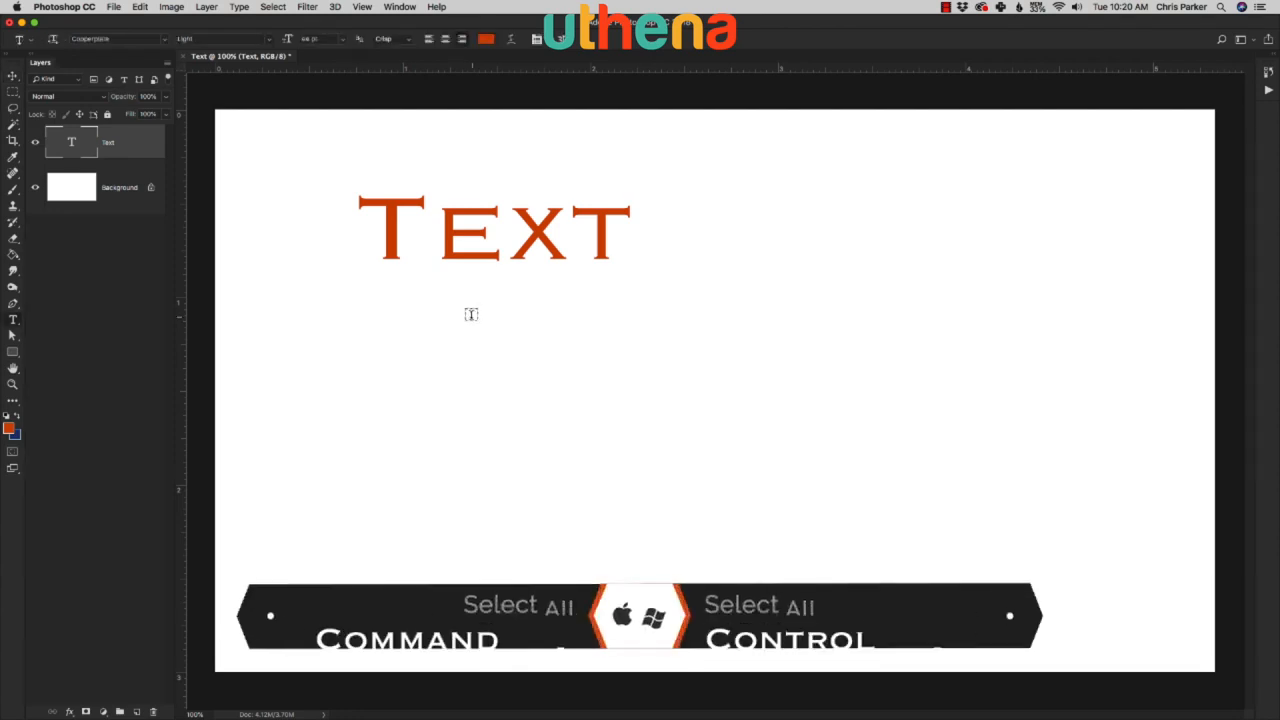
{"action": "key", "text": "super+a"}
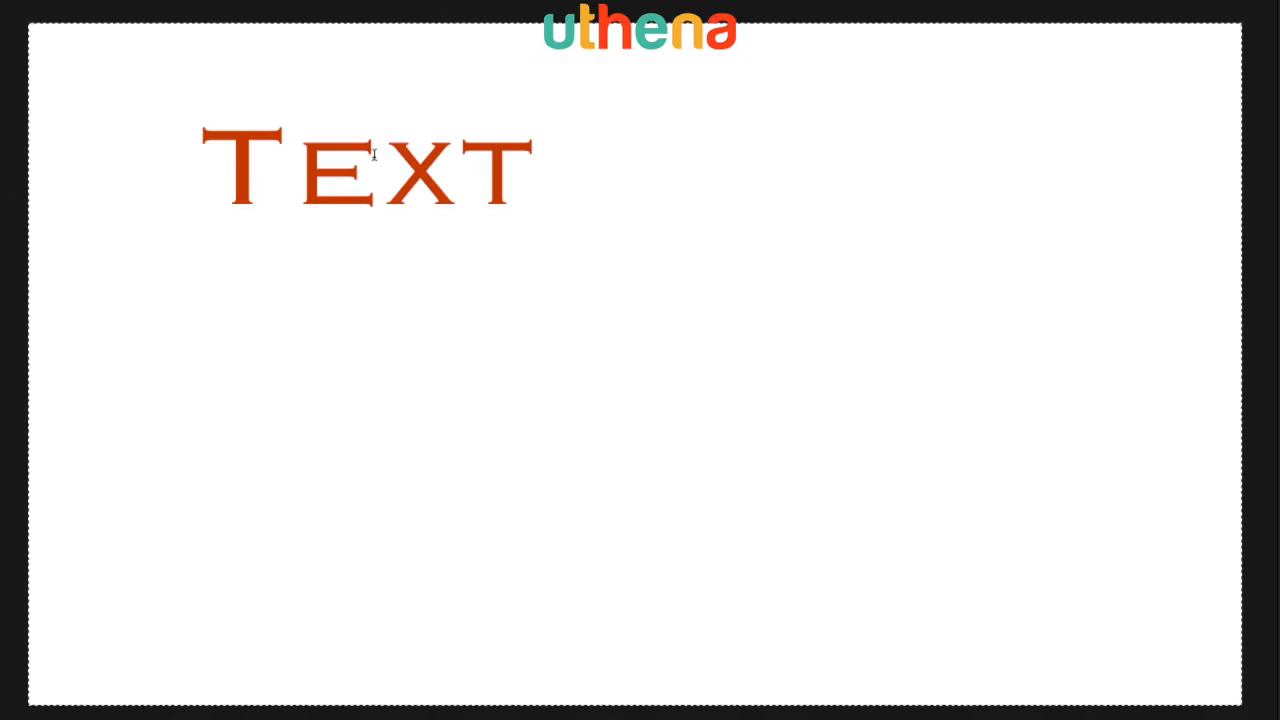
{"action": "key", "text": "ctrl+d"}
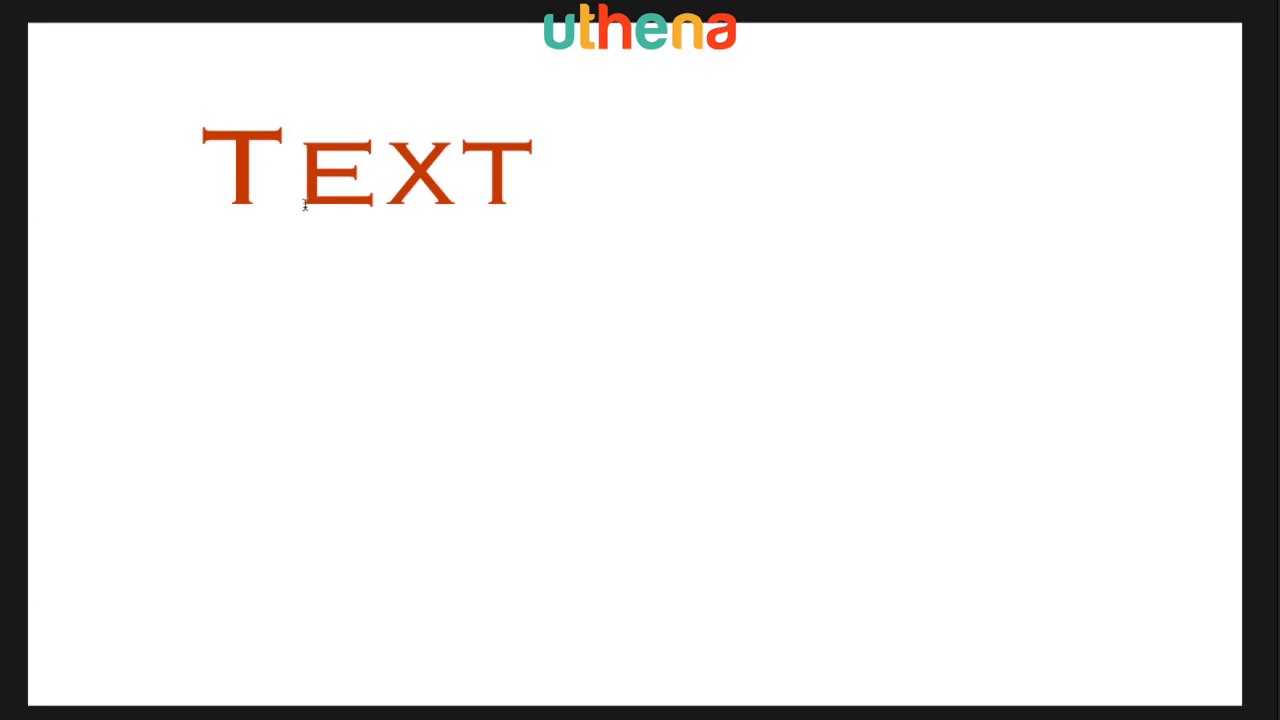
Step: Enter the text on the canvas with the Type tool and select the whole word
{"action": "left_click", "coordinate": [297, 162]}
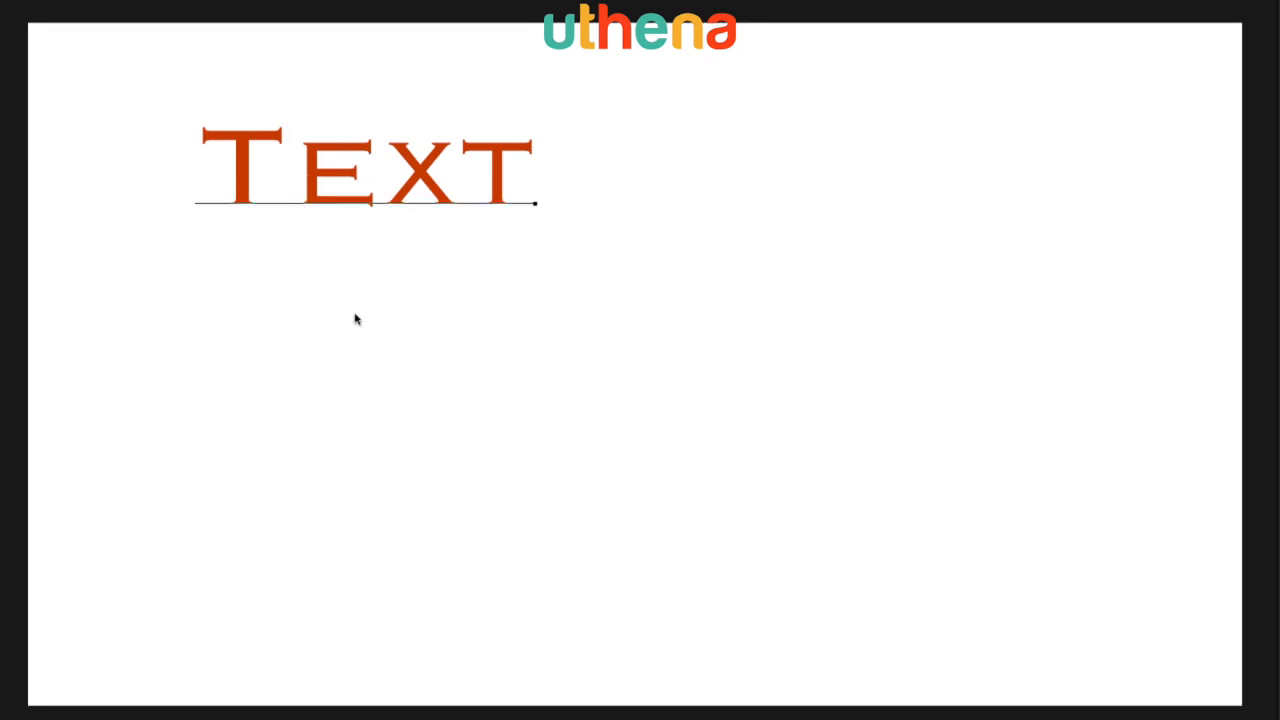
{"action": "key", "text": "ctrl"}
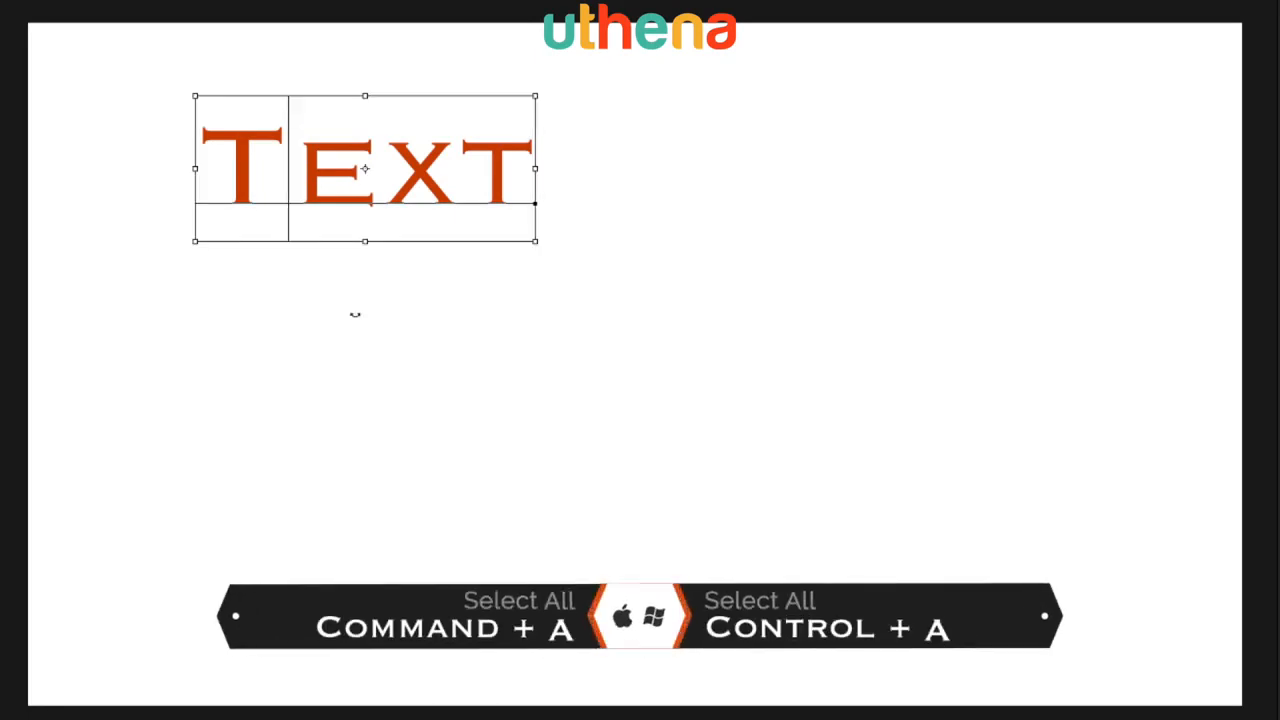
{"action": "key", "text": "ctrl+a"}
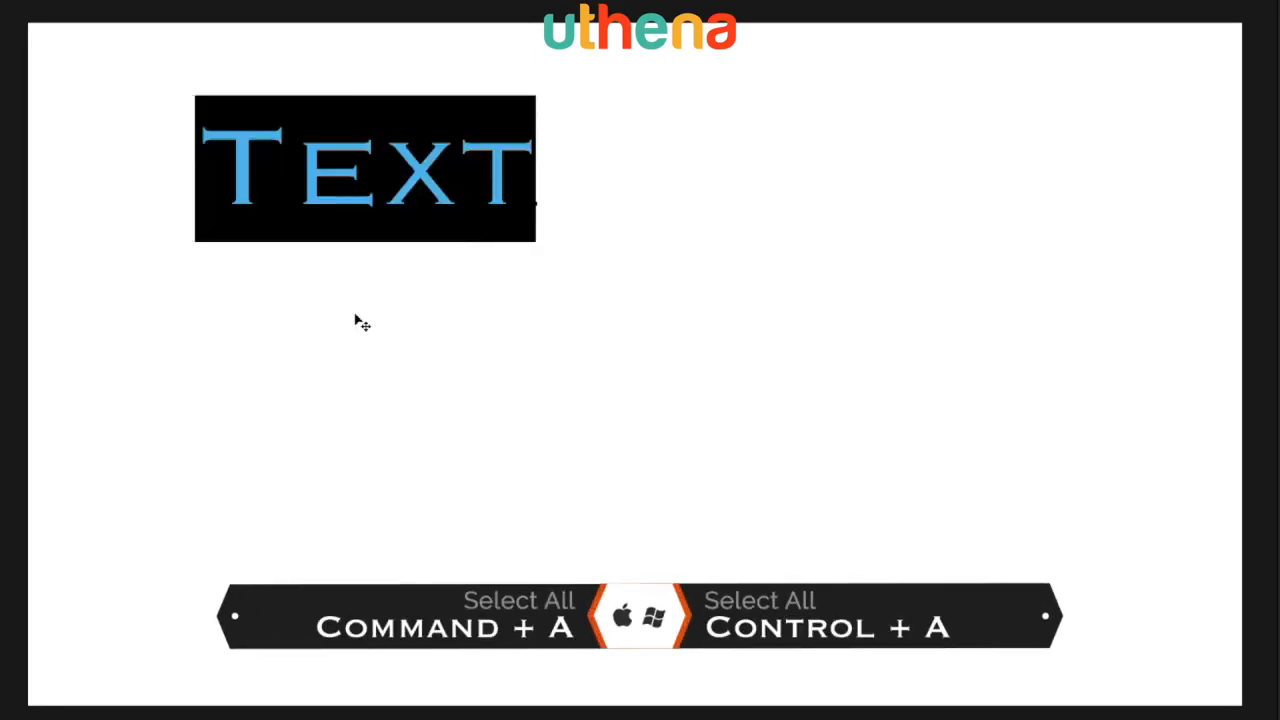
{"action": "left_click", "coordinate": [375, 160]}
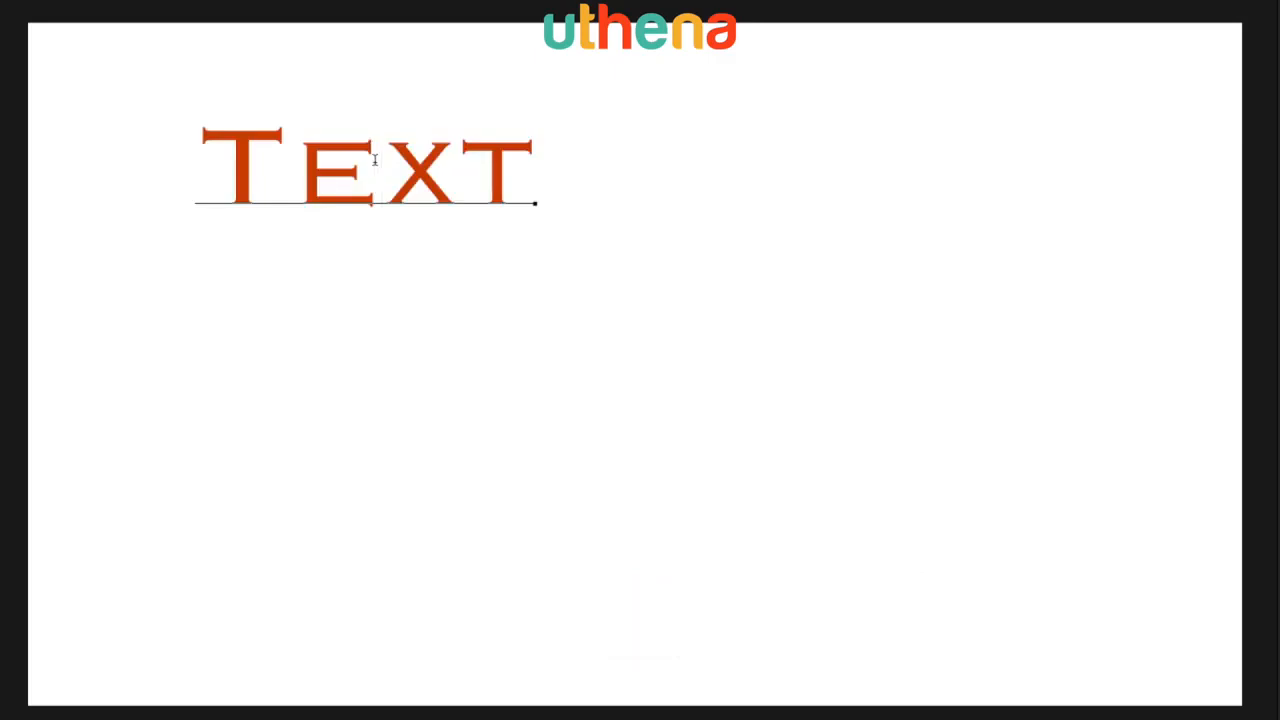
{"action": "double_click", "coordinate": [375, 160]}
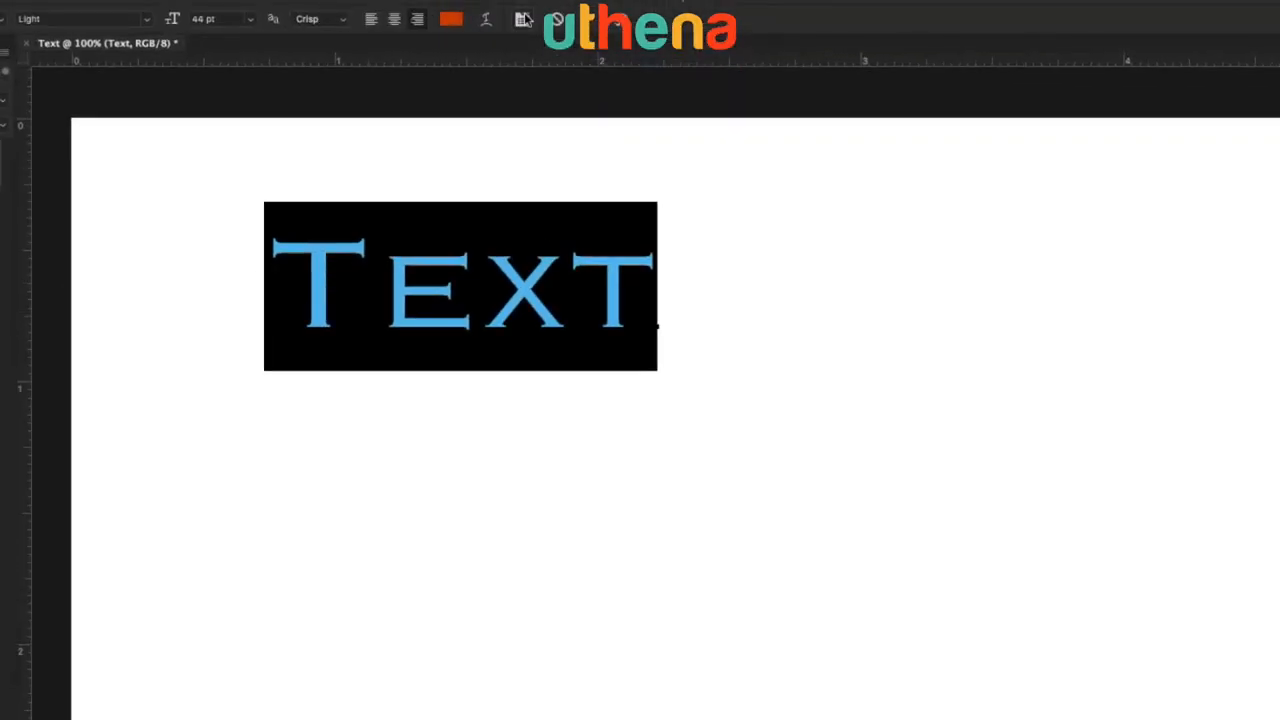
Step: Show the Character and Paragraph panels and move both off the word, with Paragraph above Character
{"action": "left_click", "coordinate": [524, 20]}
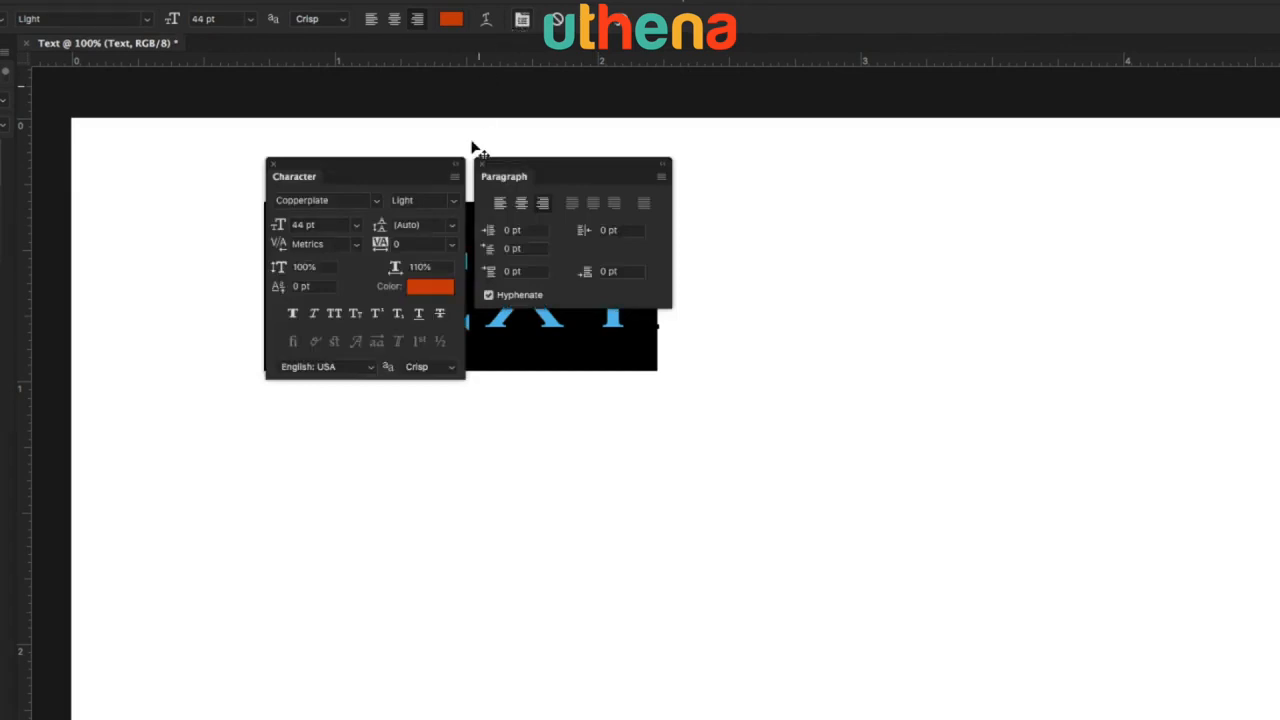
{"action": "left_click_drag", "start_coordinate": [409, 168], "coordinate": [877, 206]}
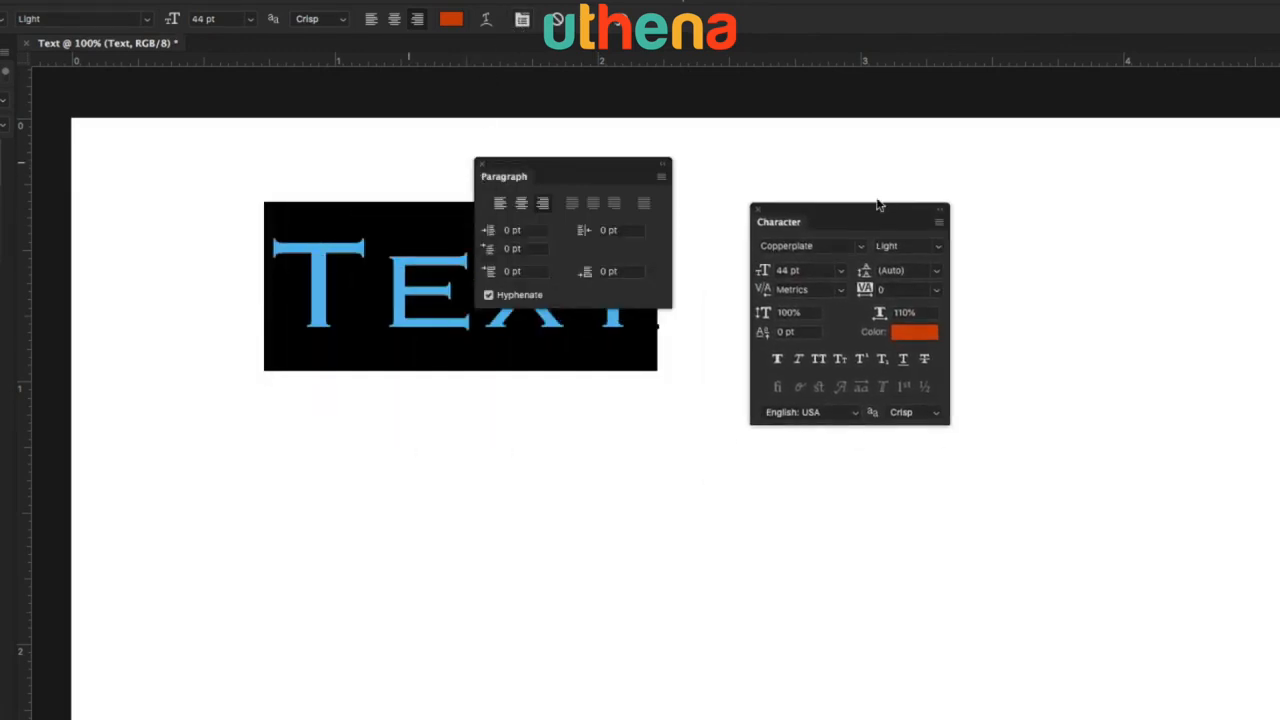
{"action": "left_click_drag", "start_coordinate": [606, 166], "coordinate": [884, 47]}
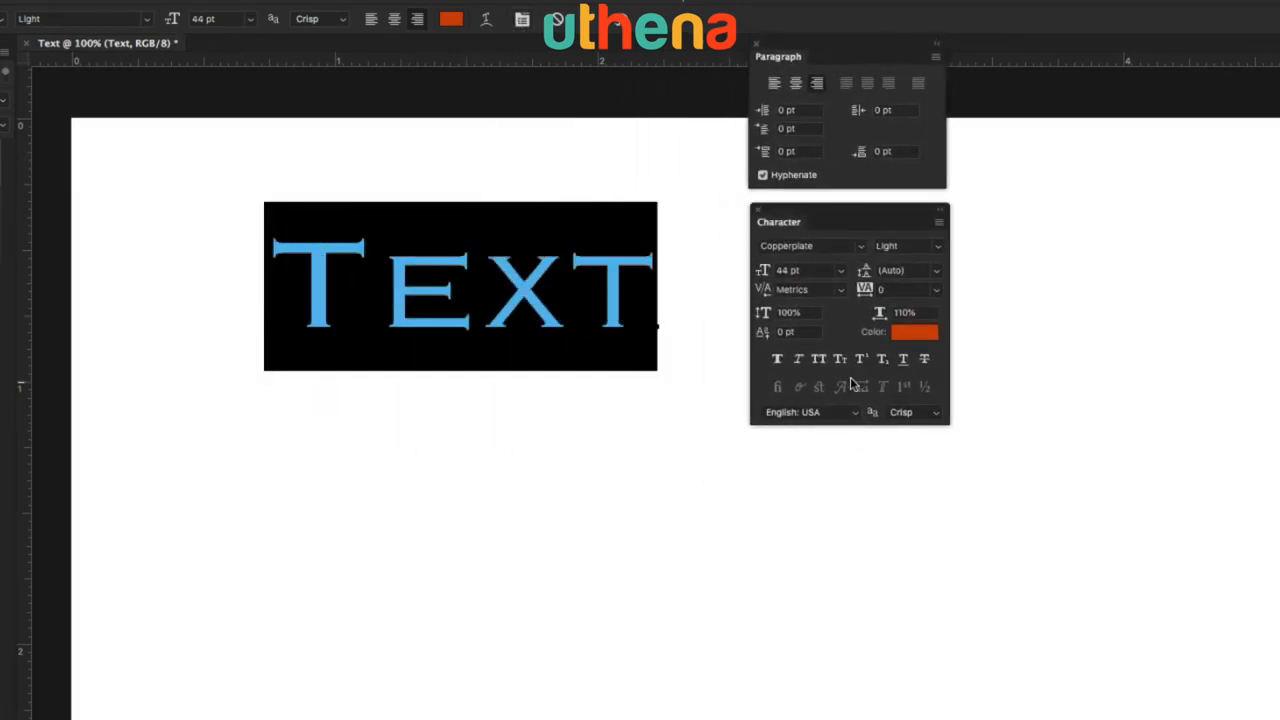
Step: Try underline, strikethrough and faux bold on the selected word, turning each one off again
{"action": "left_click", "coordinate": [904, 362]}
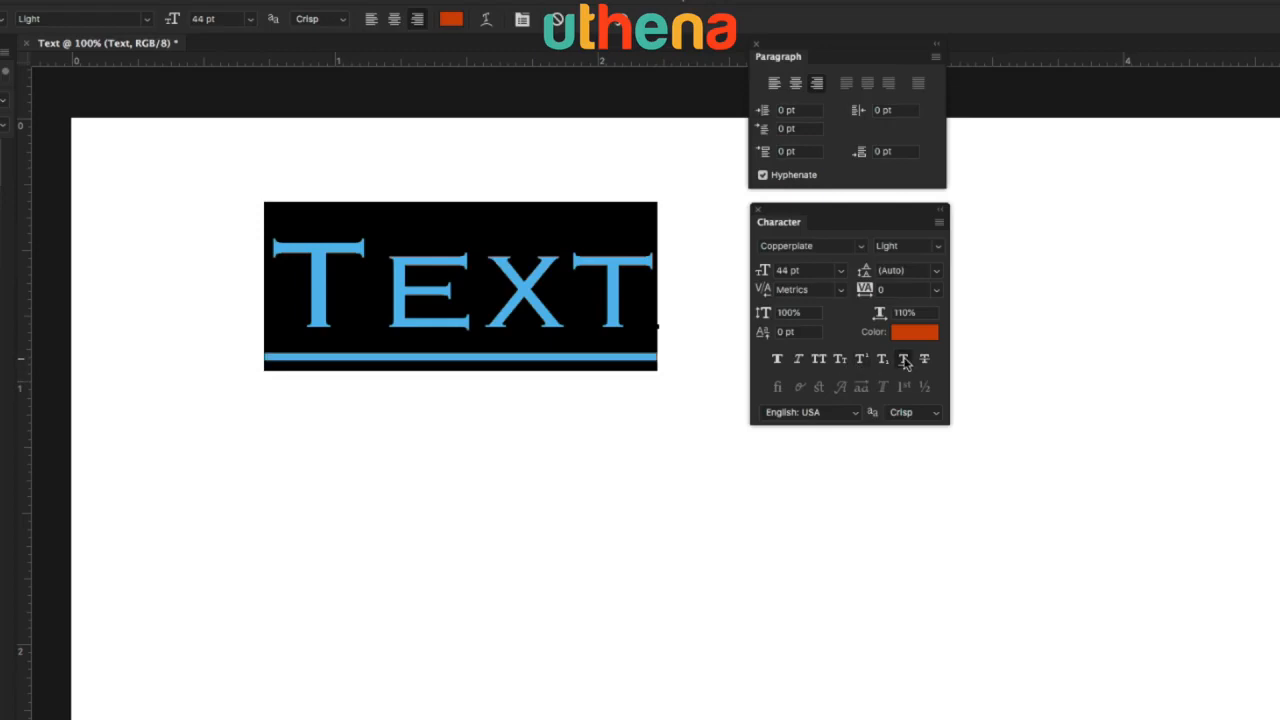
{"action": "left_click", "coordinate": [904, 362]}
{"action": "left_click", "coordinate": [924, 359]}
{"action": "left_click", "coordinate": [924, 359]}
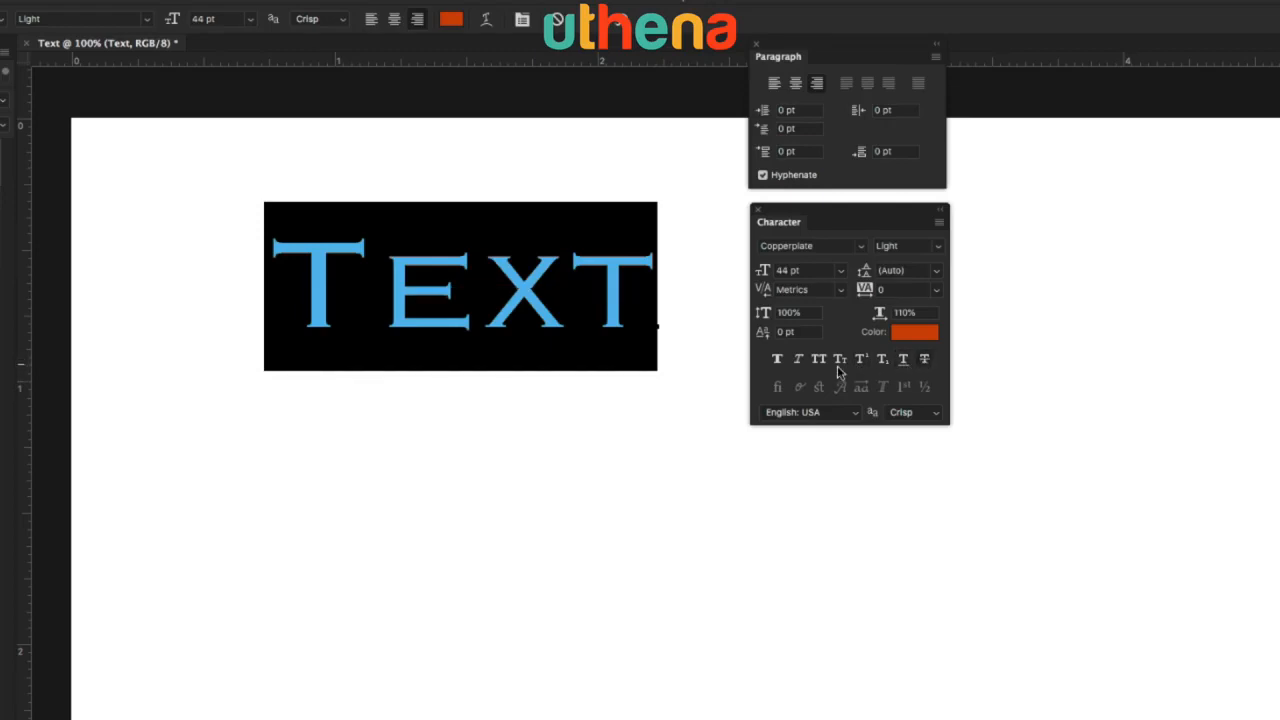
{"action": "left_click", "coordinate": [778, 359]}
{"action": "left_click", "coordinate": [778, 359]}
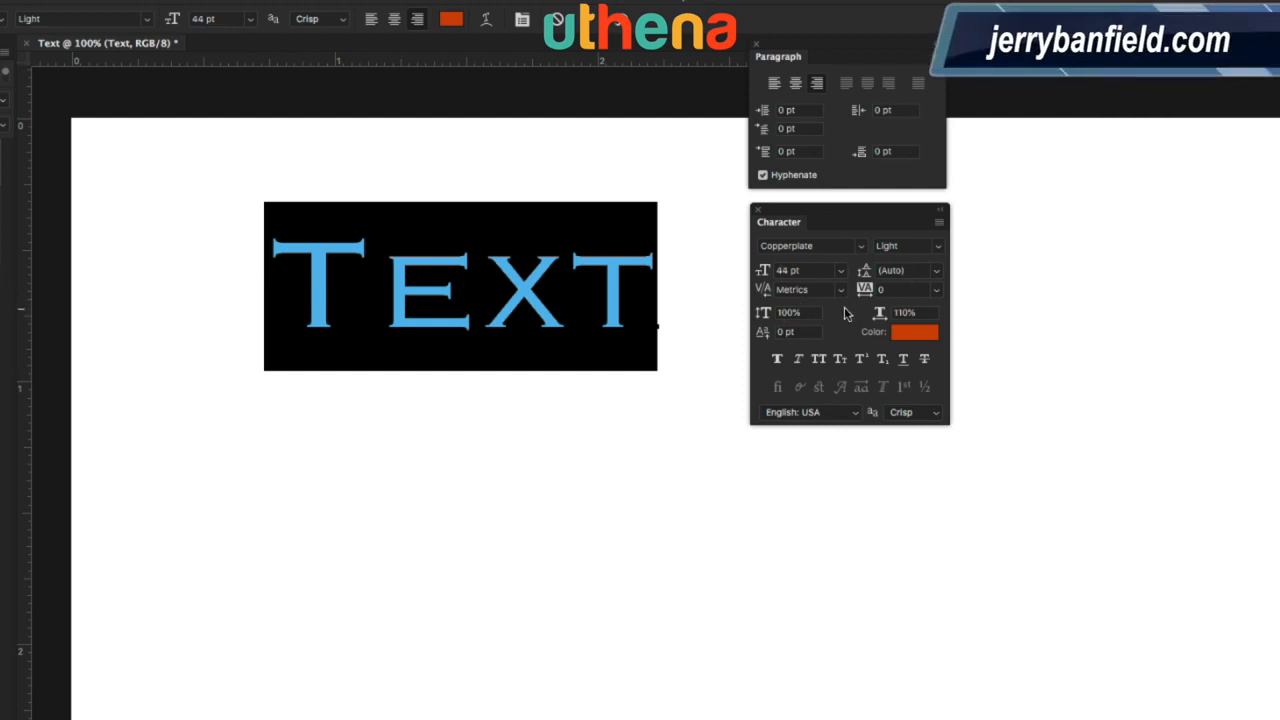
Step: Try tracking values of -100 and 200 on the selected word, and set the tracking back to 0
{"action": "left_click", "coordinate": [938, 296]}
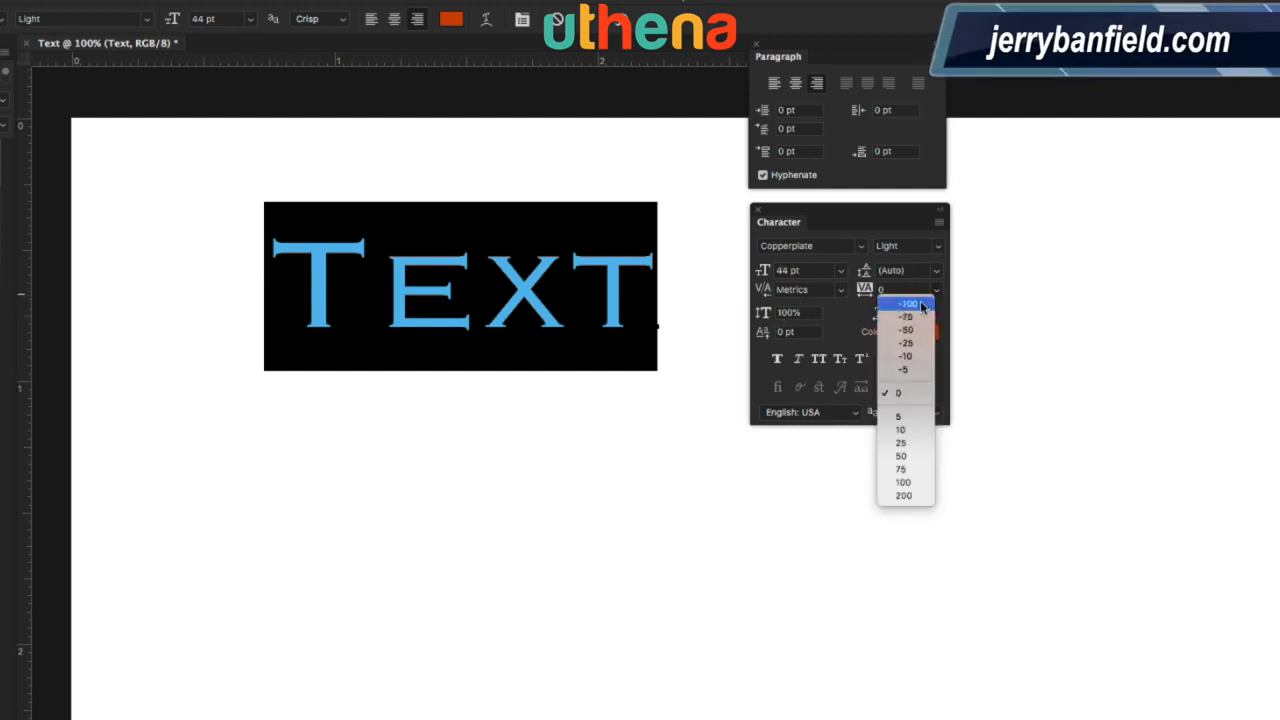
{"action": "left_click", "coordinate": [922, 308]}
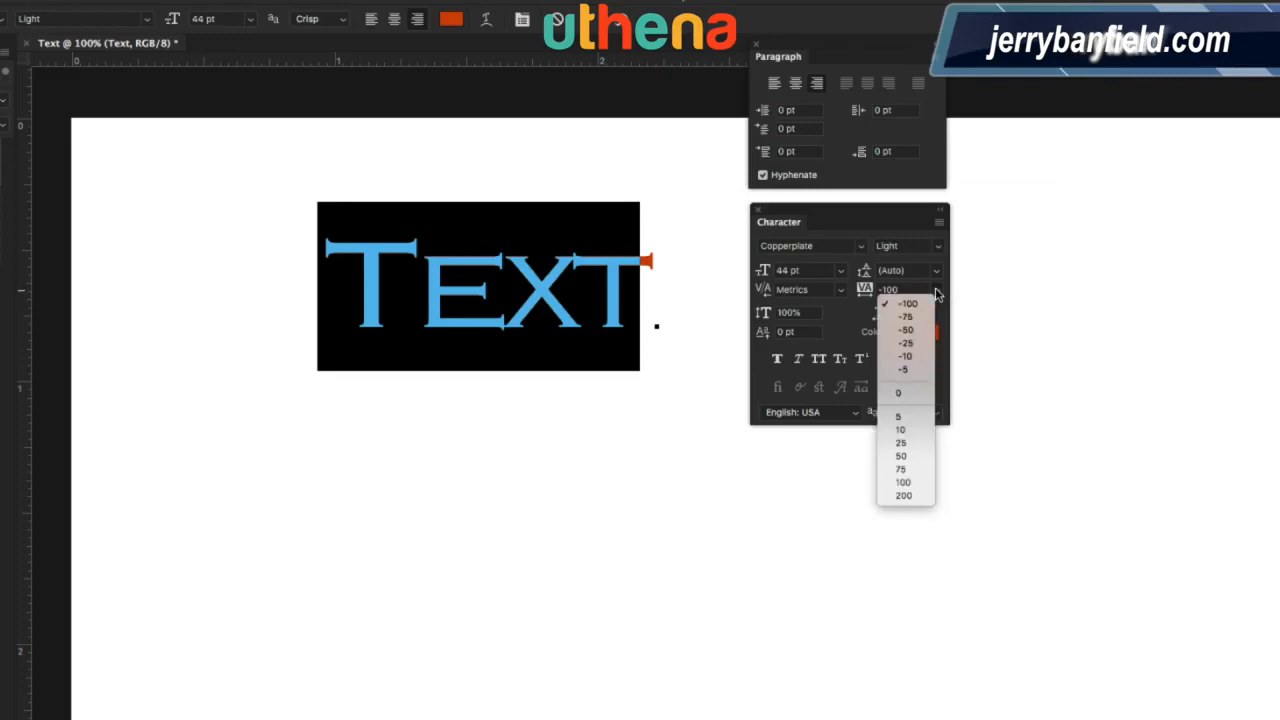
{"action": "left_click", "coordinate": [914, 496]}
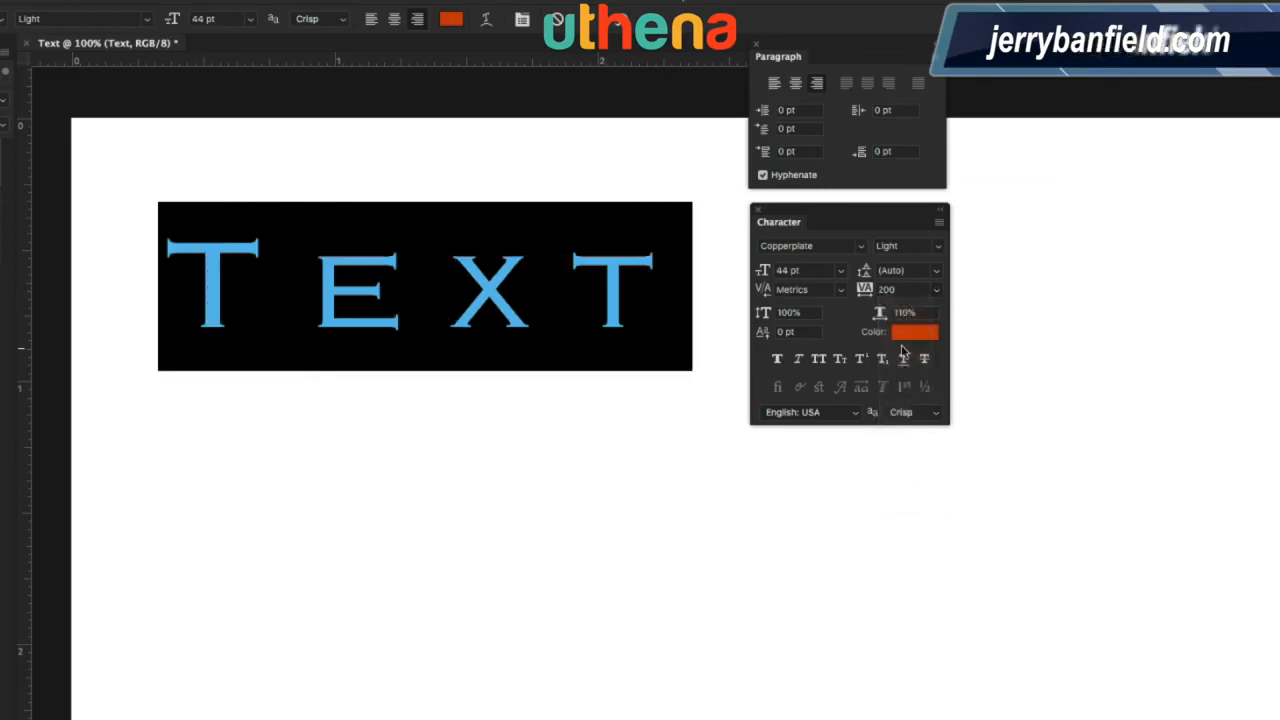
{"action": "left_click", "coordinate": [936, 289]}
{"action": "left_click", "coordinate": [914, 393]}
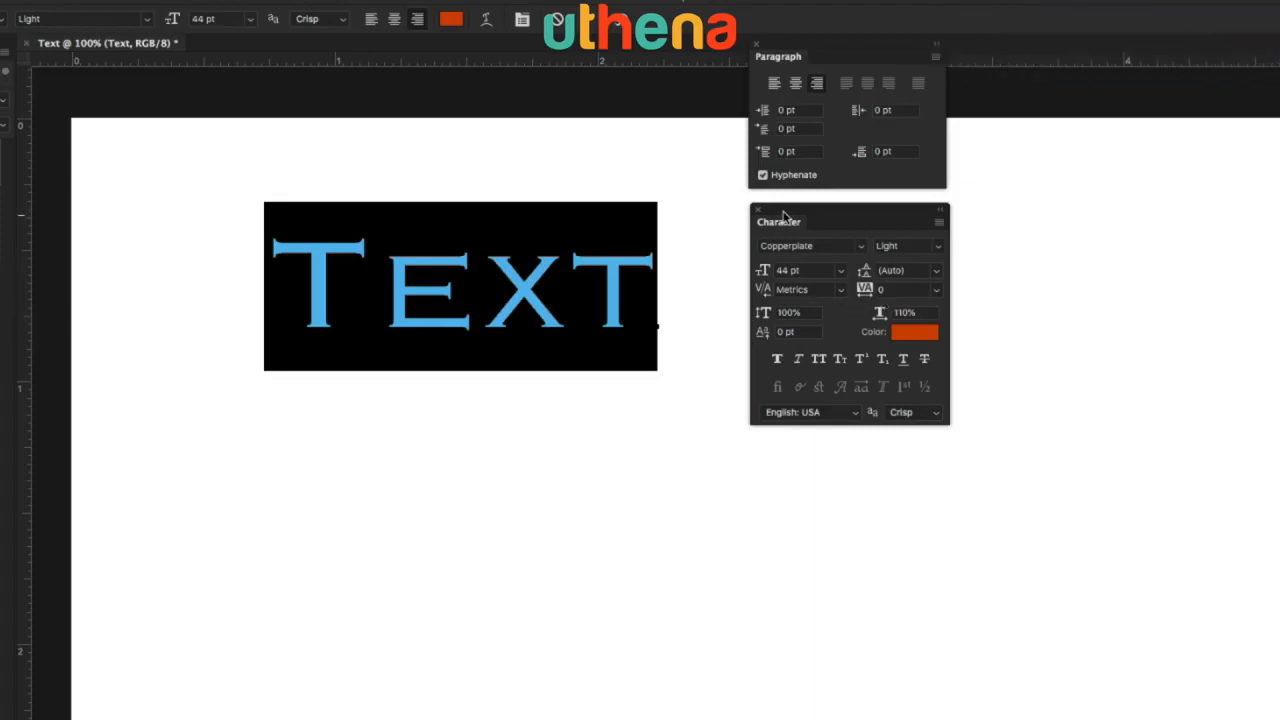
Step: Finish editing the word and place the Character panel beside the Paragraph panel
{"action": "left_click", "coordinate": [136, 146]}
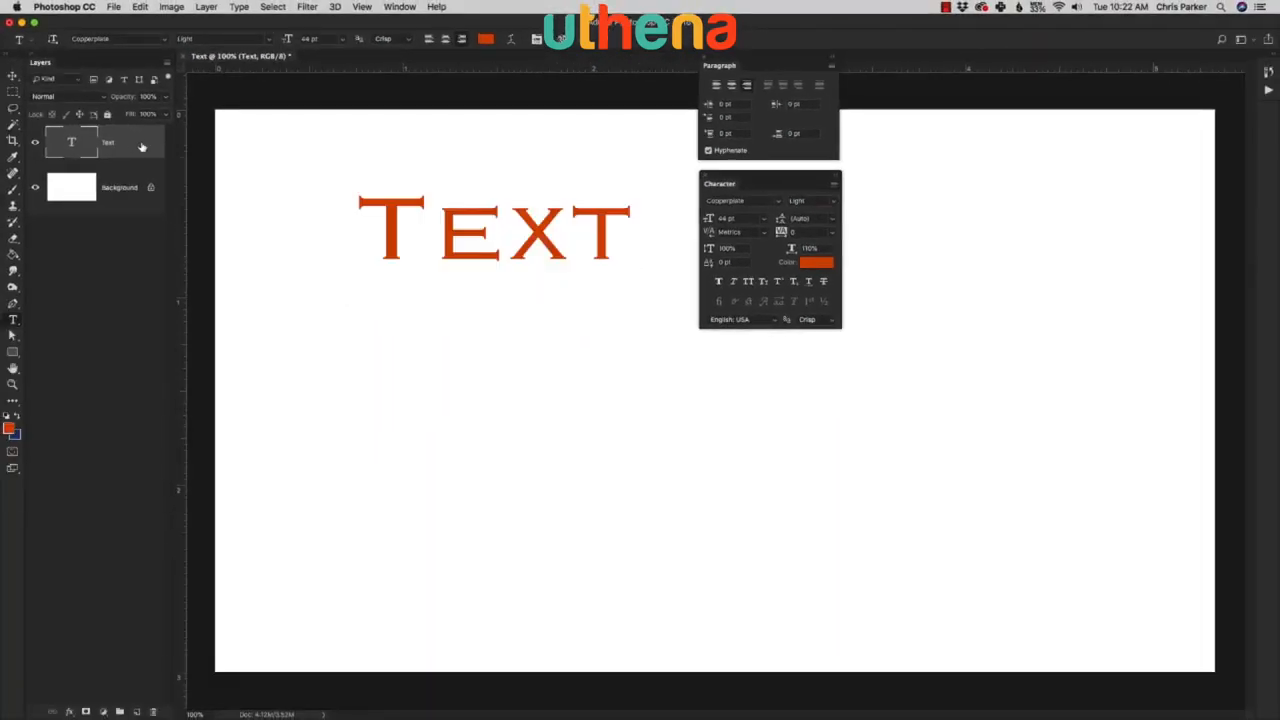
{"action": "left_click_drag", "start_coordinate": [785, 183], "coordinate": [929, 58]}
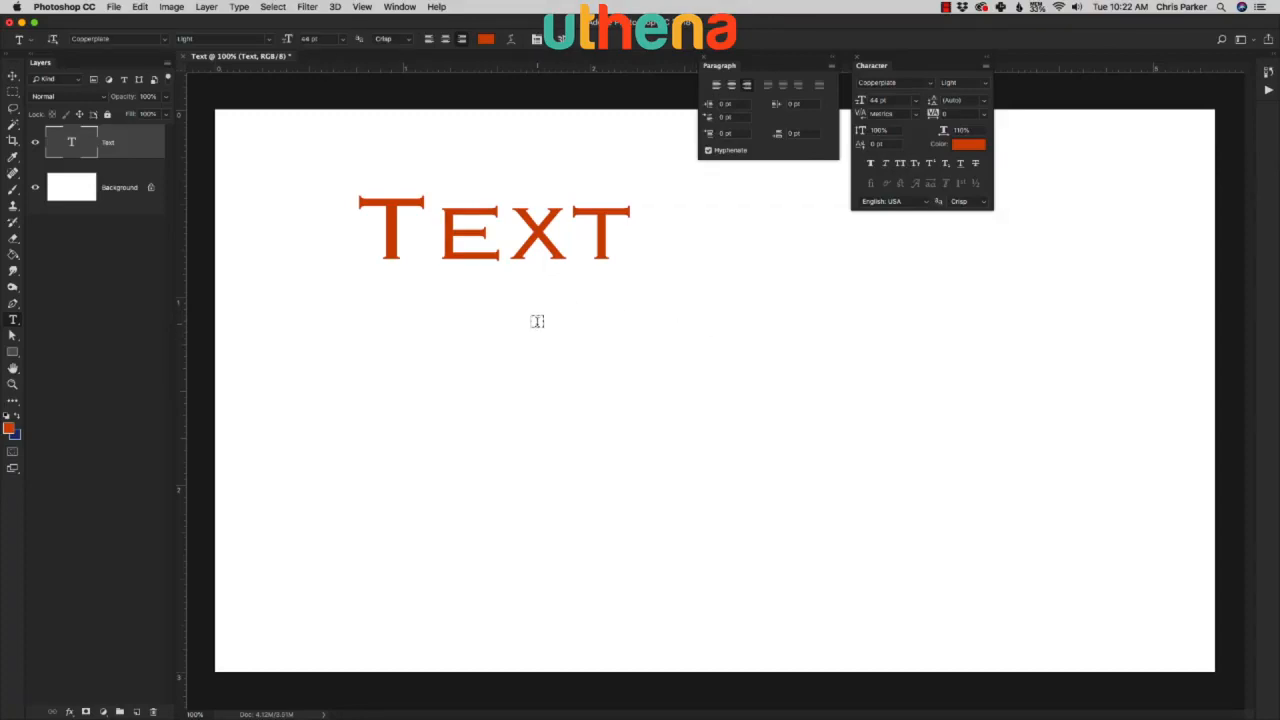
Step: Draw a paragraph text box about 2 in wide and 1.2 in high below the existing word
{"action": "left_click_drag", "start_coordinate": [537, 321], "coordinate": [1083, 642]}
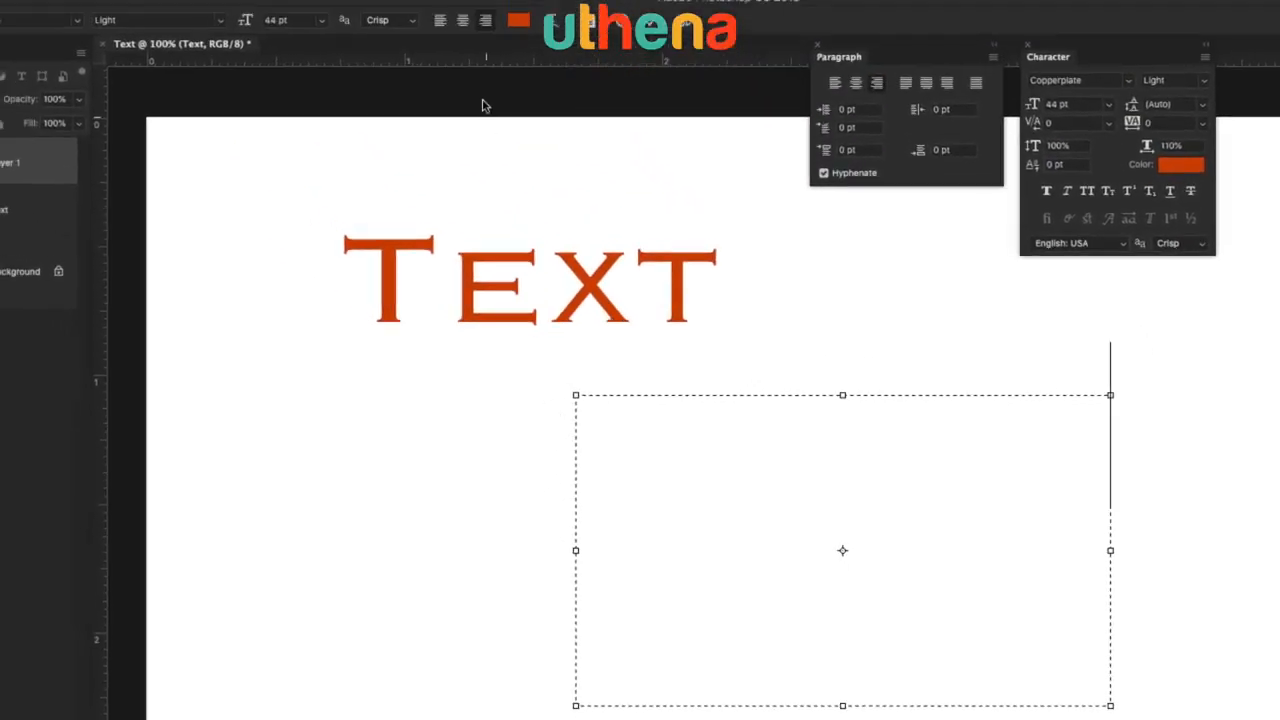
Step: Left-align the empty paragraph text box at 12 pt and paste the copied placeholder text into it
{"action": "left_click", "coordinate": [439, 21]}
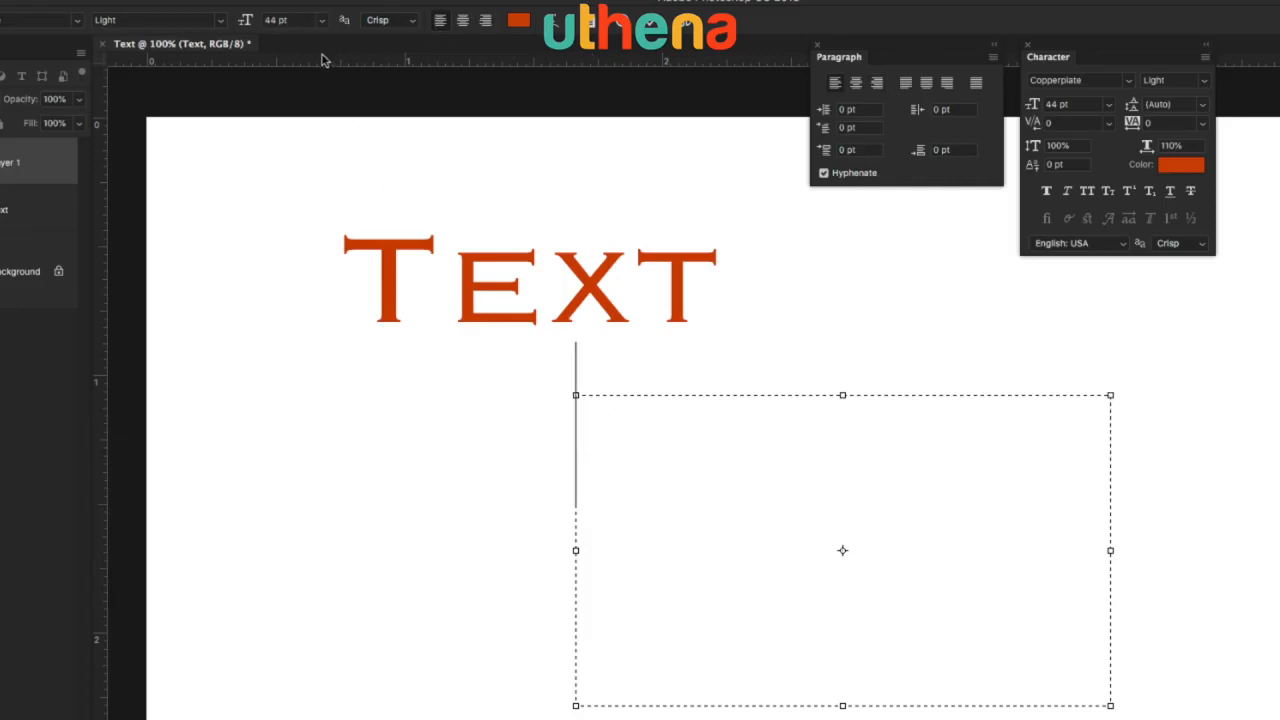
{"action": "left_click", "coordinate": [321, 21]}
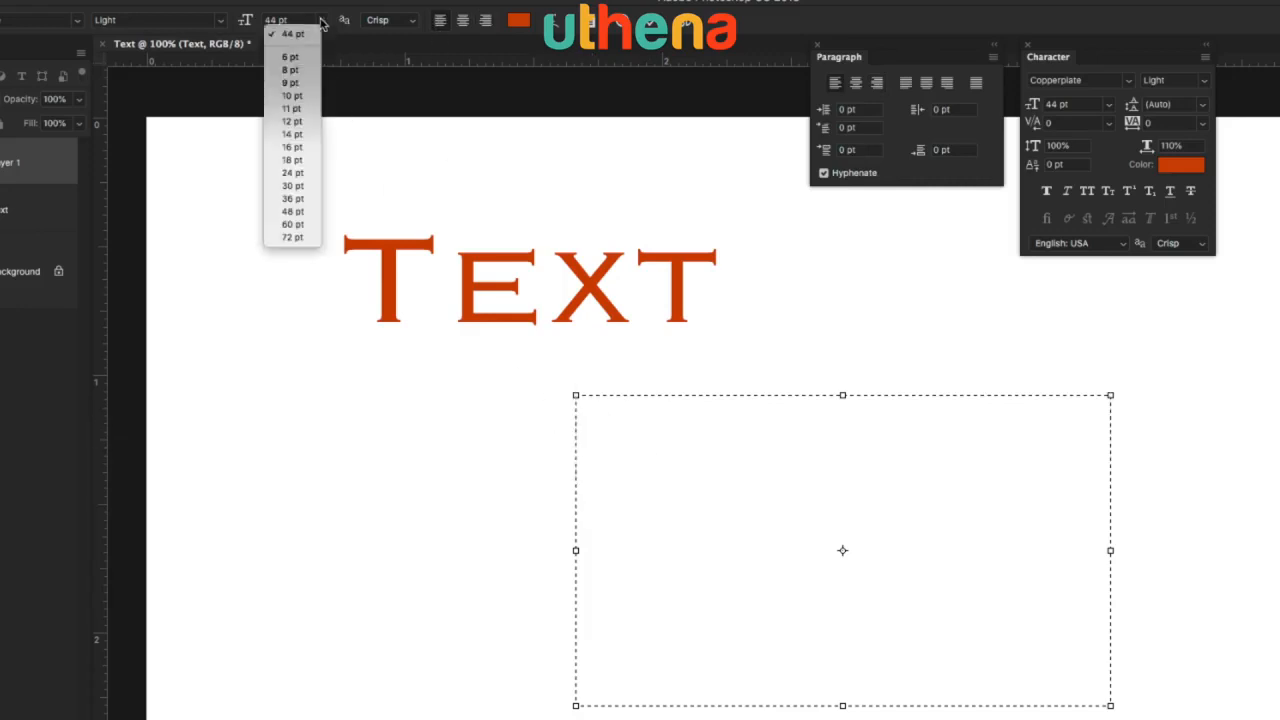
{"action": "left_click", "coordinate": [293, 121]}
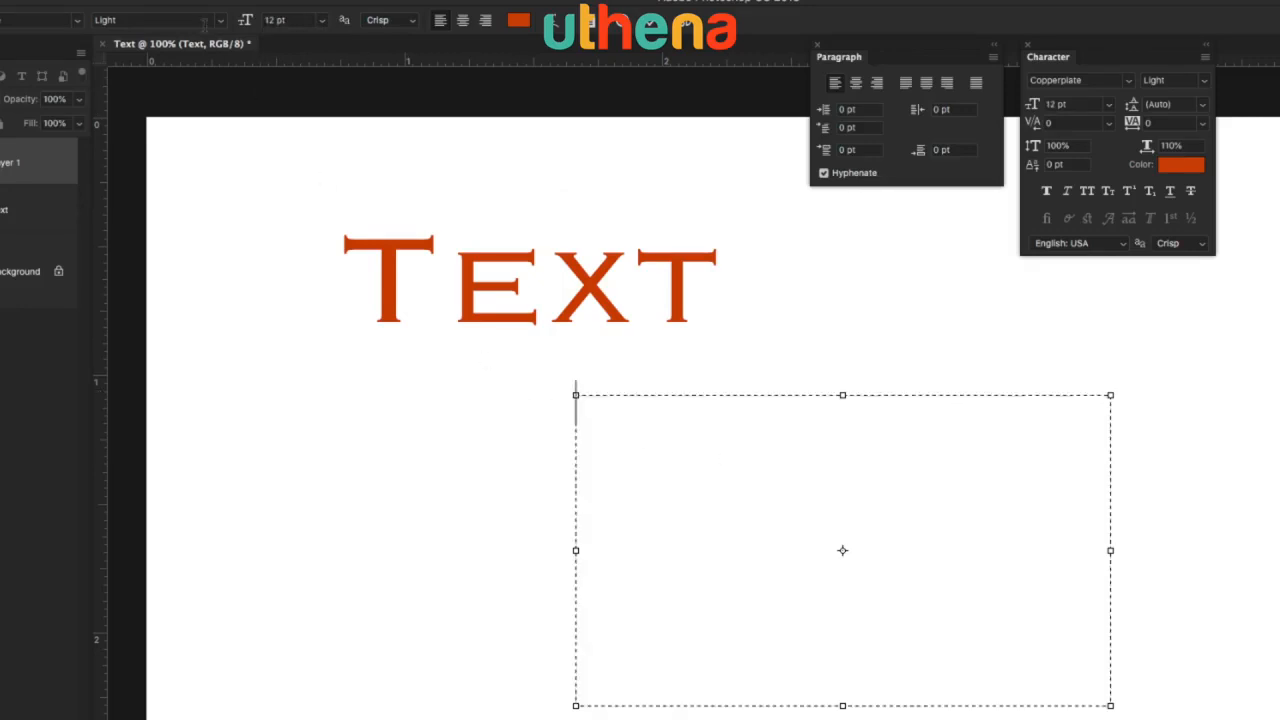
{"action": "left_click", "coordinate": [63, 2]}
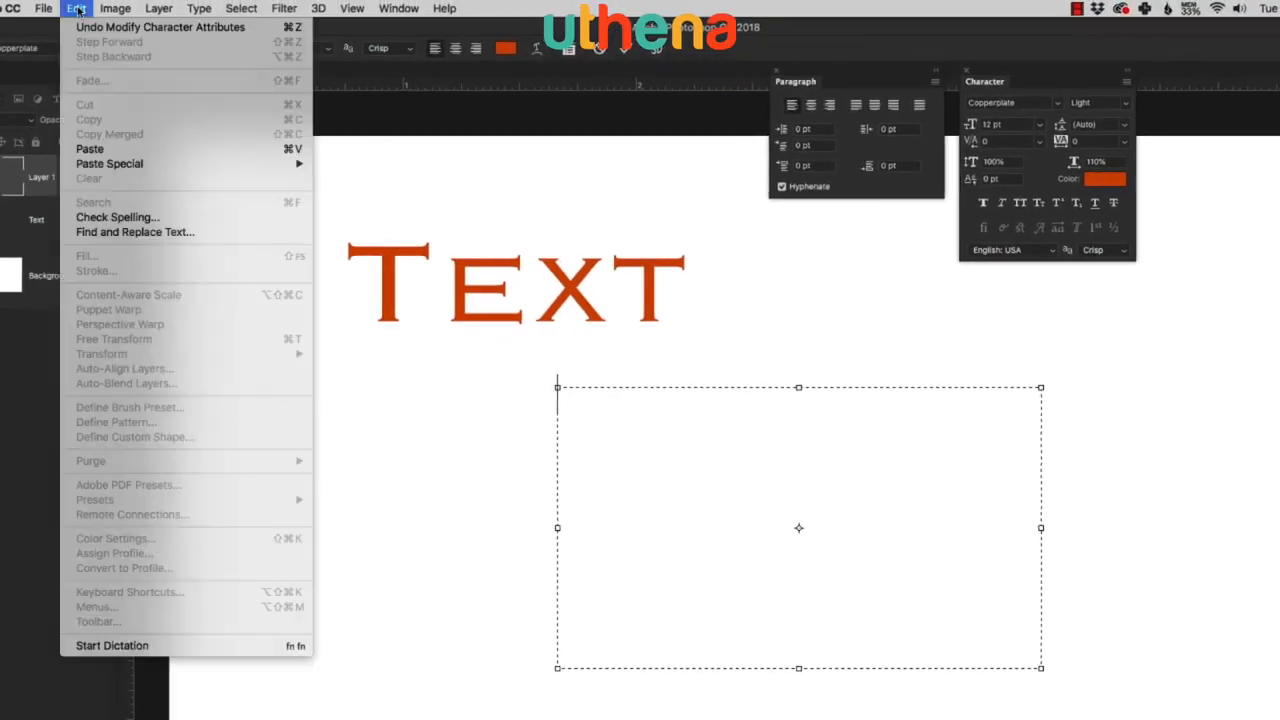
{"action": "left_click", "coordinate": [293, 150]}
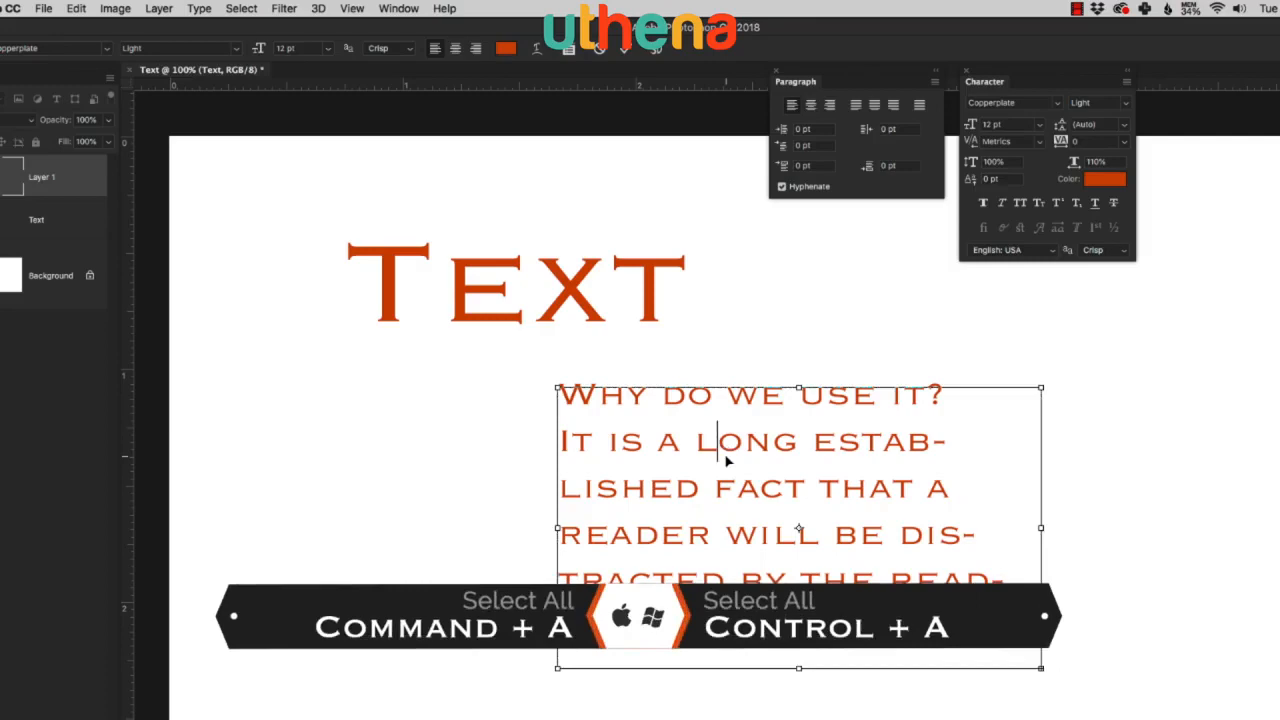
Step: Set all the pasted paragraph text in the Raleway font at 10 pt
{"action": "key", "text": "super+a"}
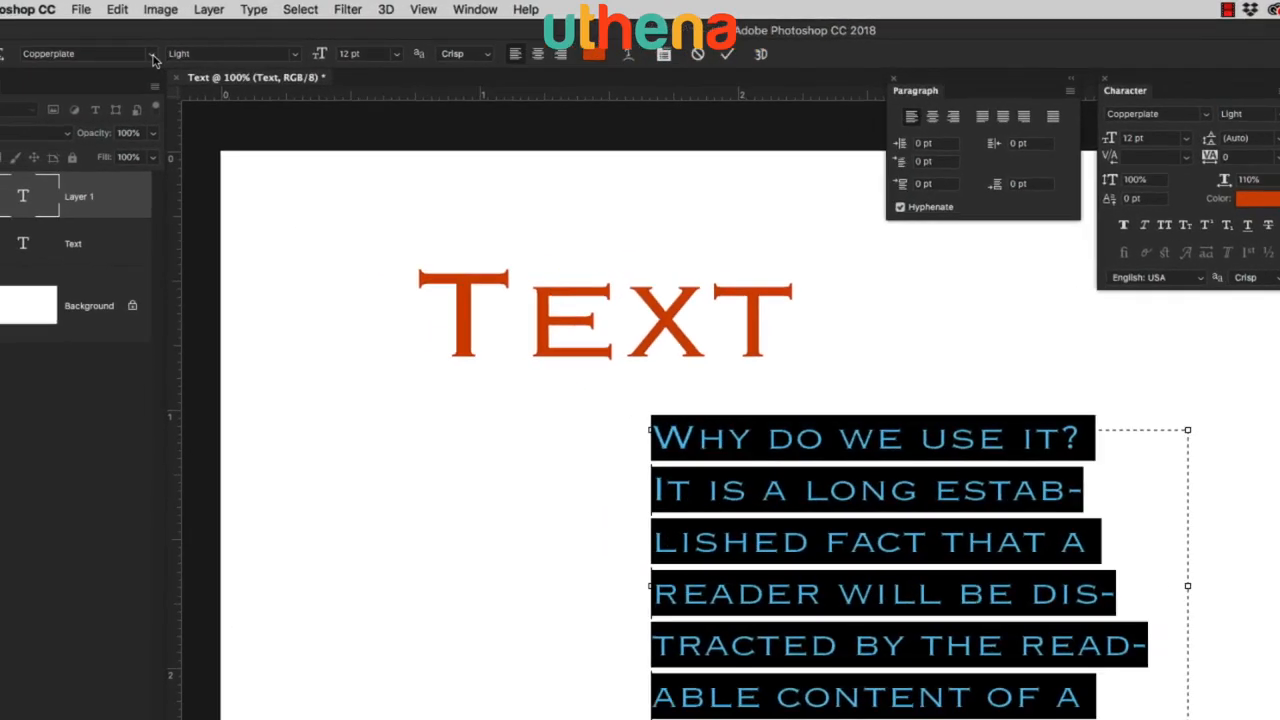
{"action": "left_click", "coordinate": [106, 48]}
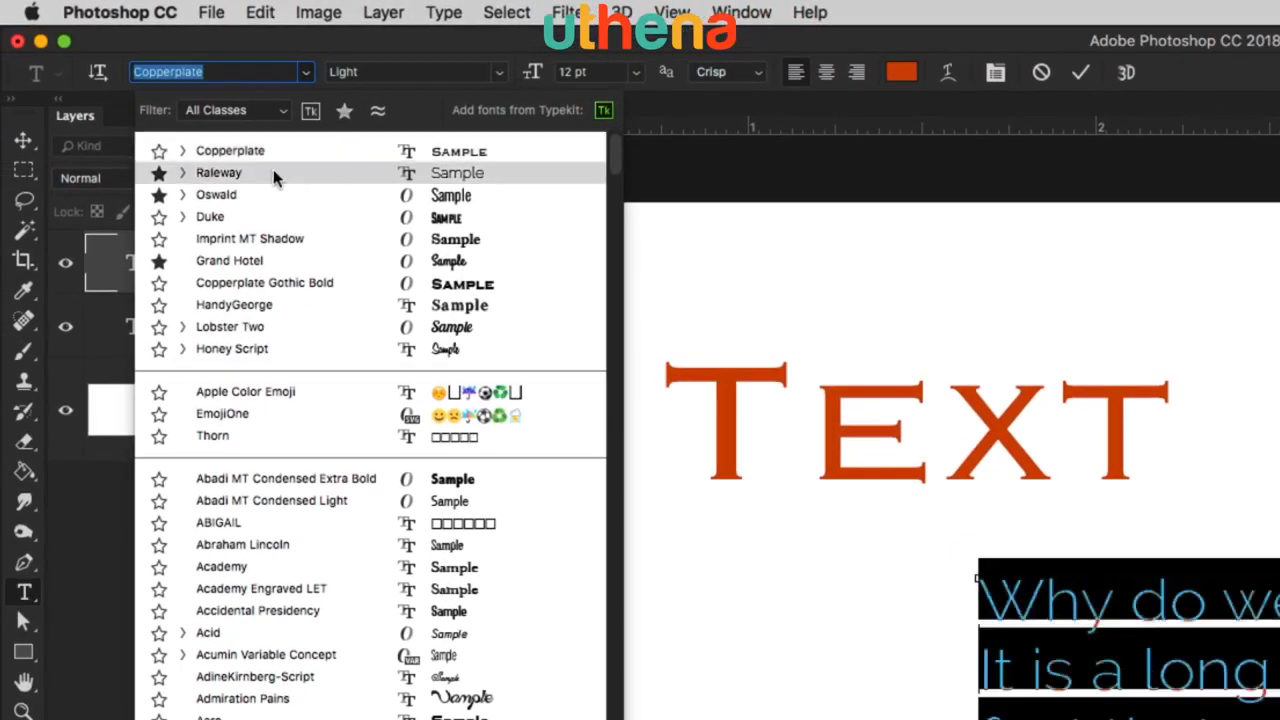
{"action": "left_click", "coordinate": [273, 172]}
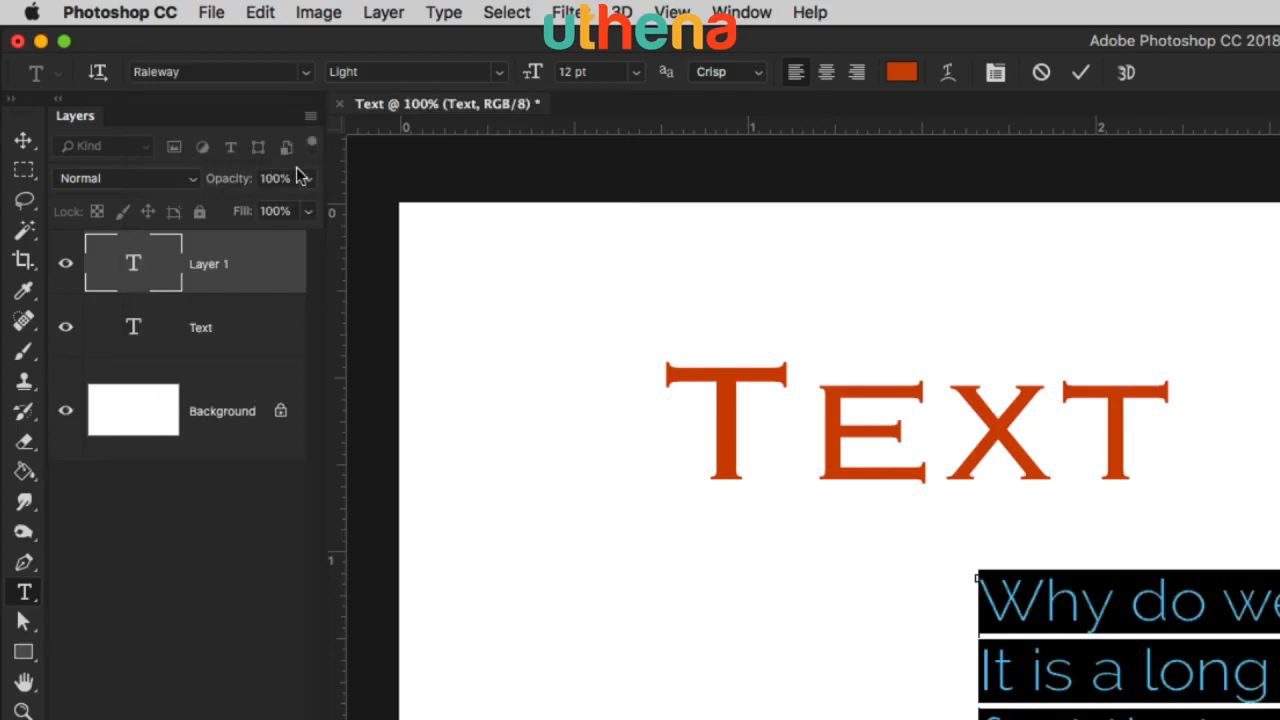
{"action": "left_click", "coordinate": [632, 82]}
{"action": "left_click", "coordinate": [608, 174]}
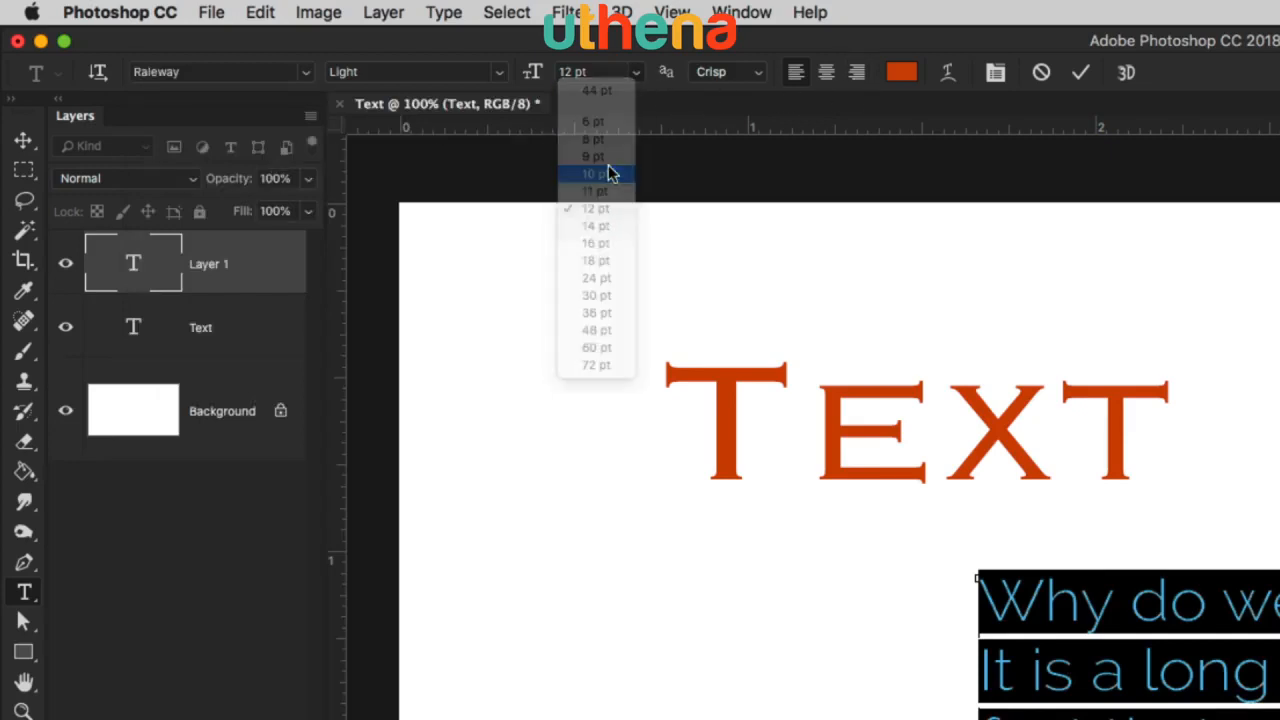
Step: Recolor the selected paragraph text dark gray and clear the text highlight
{"action": "left_click", "coordinate": [901, 72]}
{"action": "left_click_drag", "start_coordinate": [638, 404], "coordinate": [341, 423]}
{"action": "left_click", "coordinate": [930, 204]}
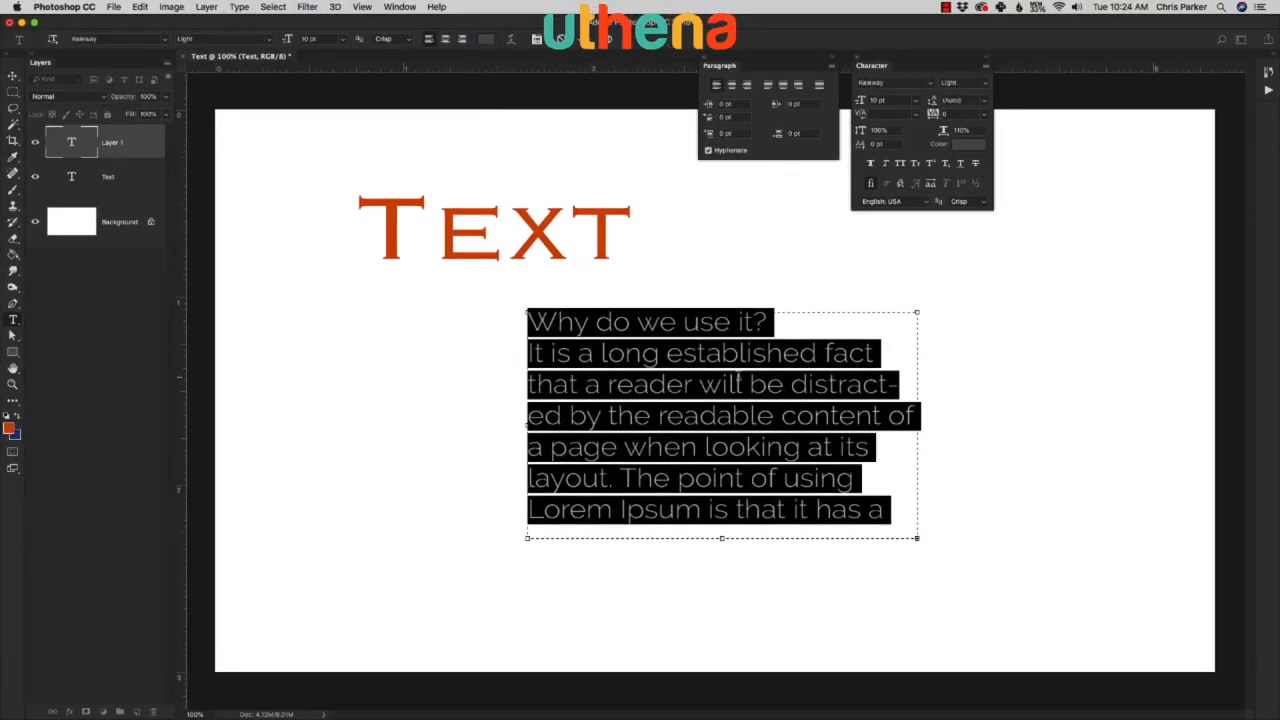
{"action": "left_click", "coordinate": [738, 382]}
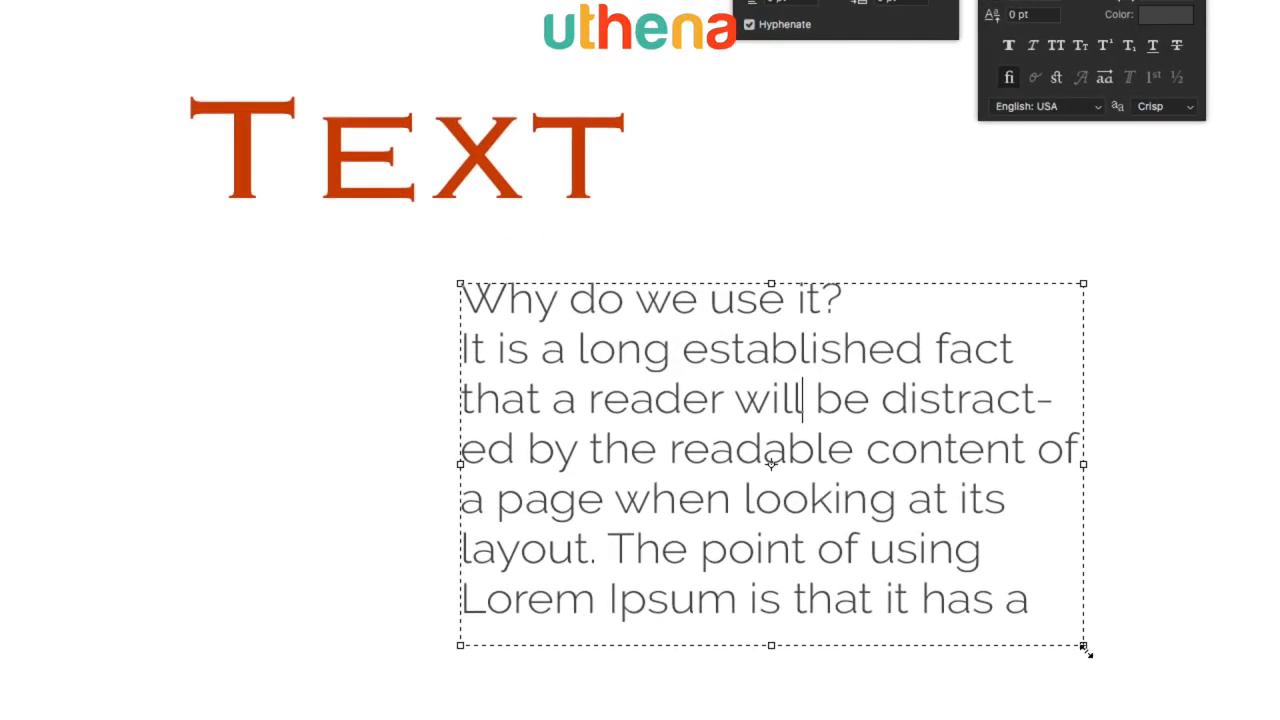
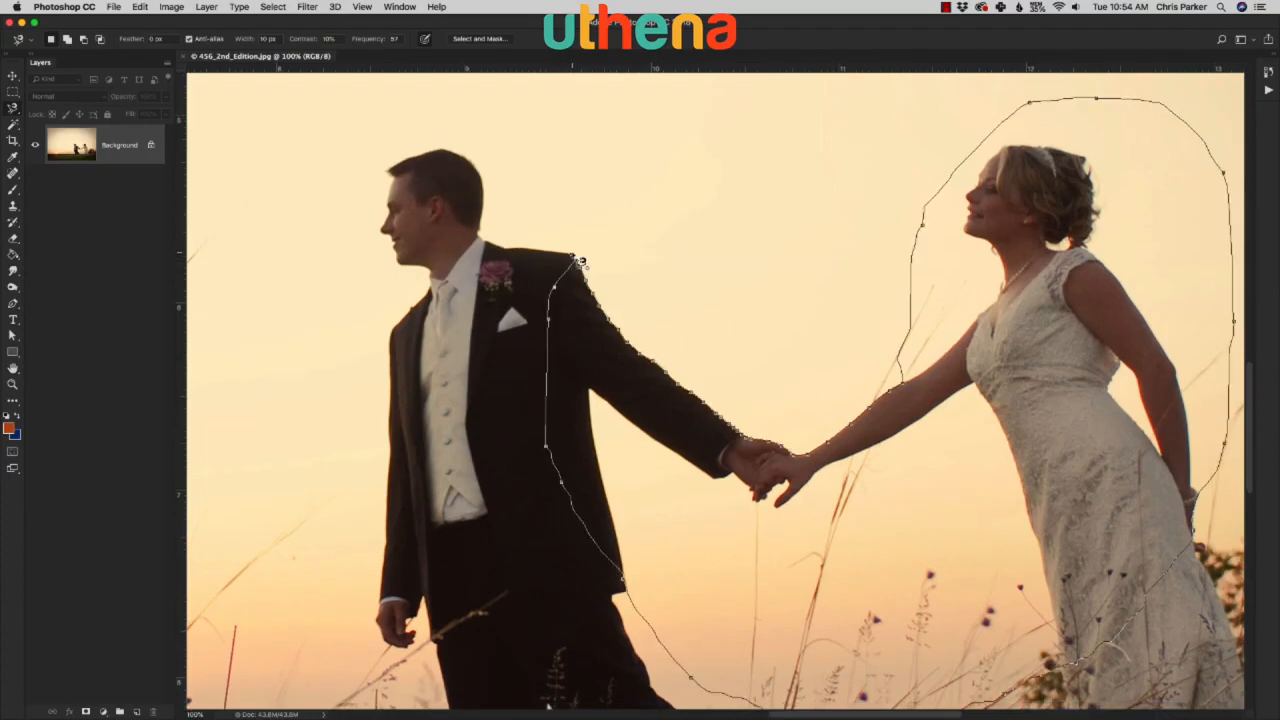
Step: Close the Magnetic Lasso outline at its starting point on the man's shoulder and view the whole photo
{"action": "left_click", "coordinate": [578, 262]}
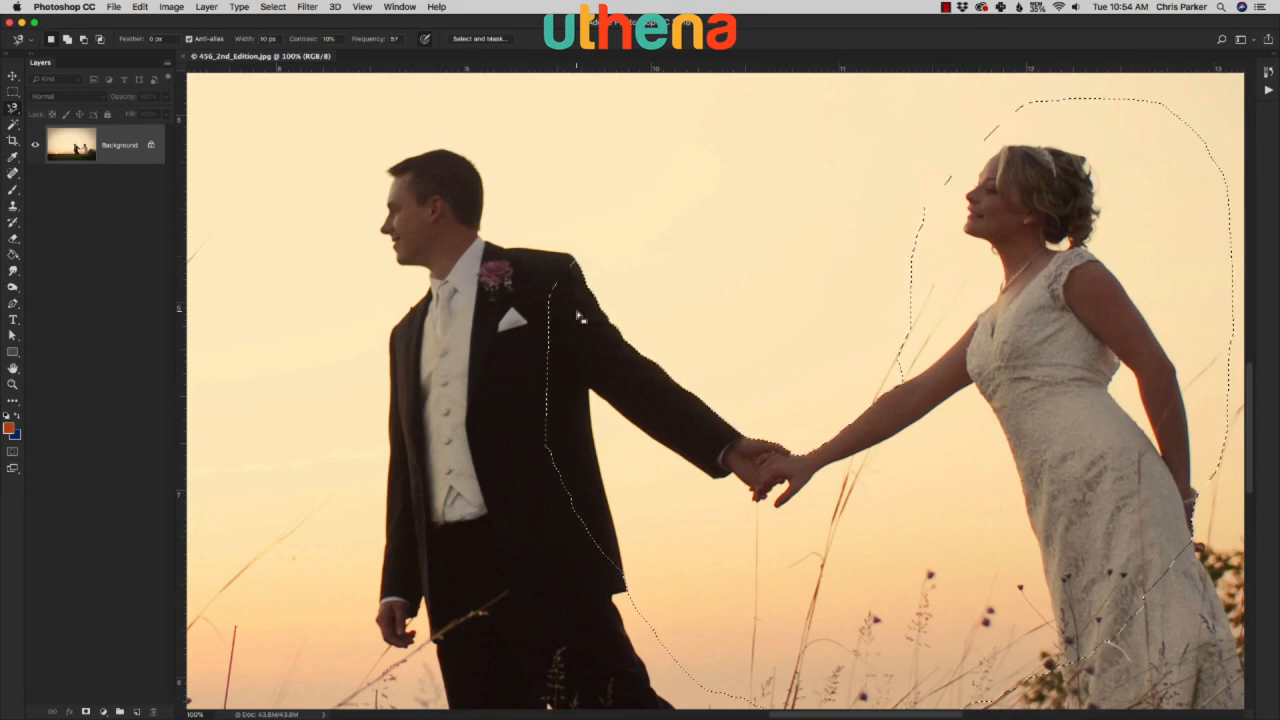
{"action": "key", "text": "z"}
{"action": "left_click", "coordinate": [700, 306], "text": "alt"}
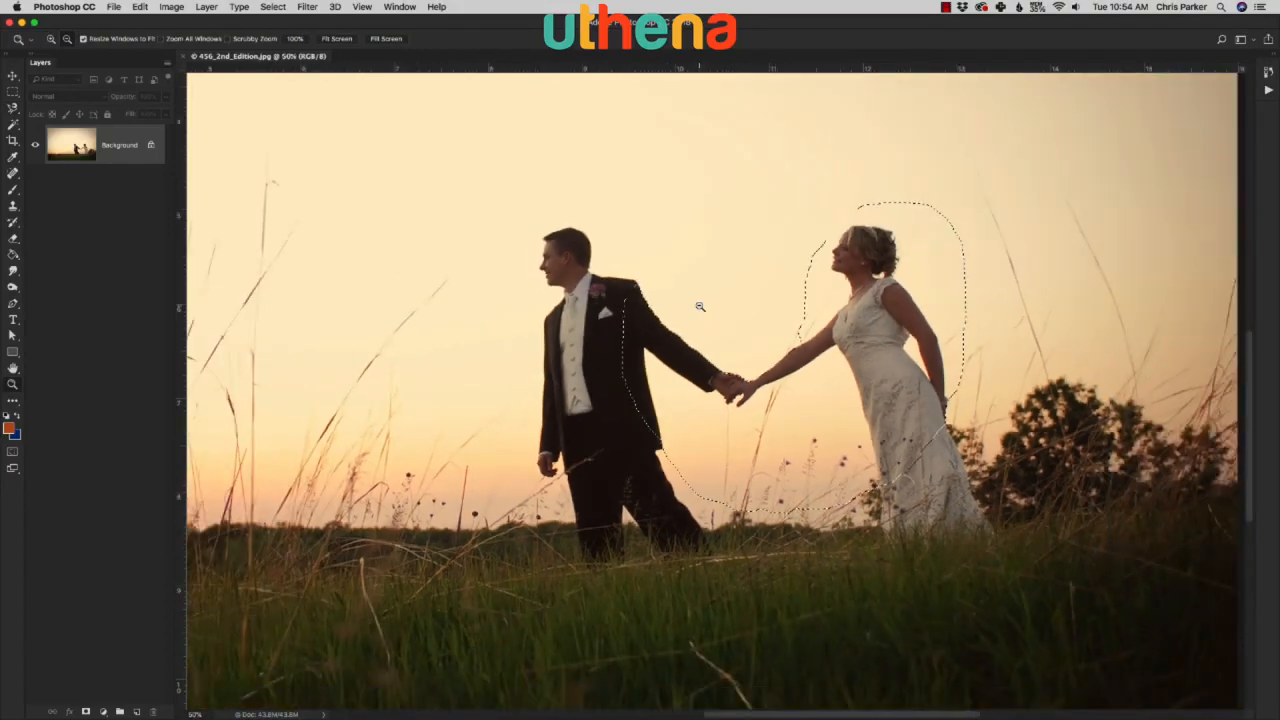
{"action": "left_click", "coordinate": [700, 307], "text": "alt"}
{"action": "left_click_drag", "start_coordinate": [556, 292], "coordinate": [674, 366]}
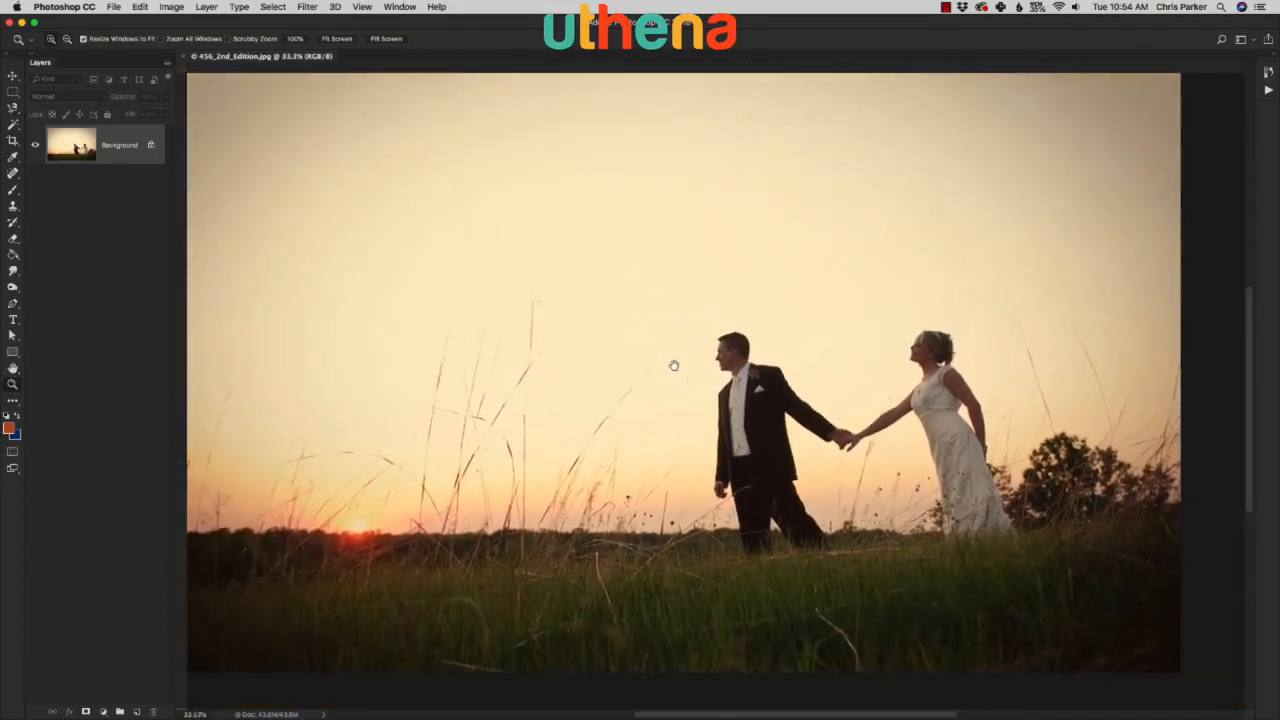
{"action": "left_click", "coordinate": [554, 329], "text": "alt"}
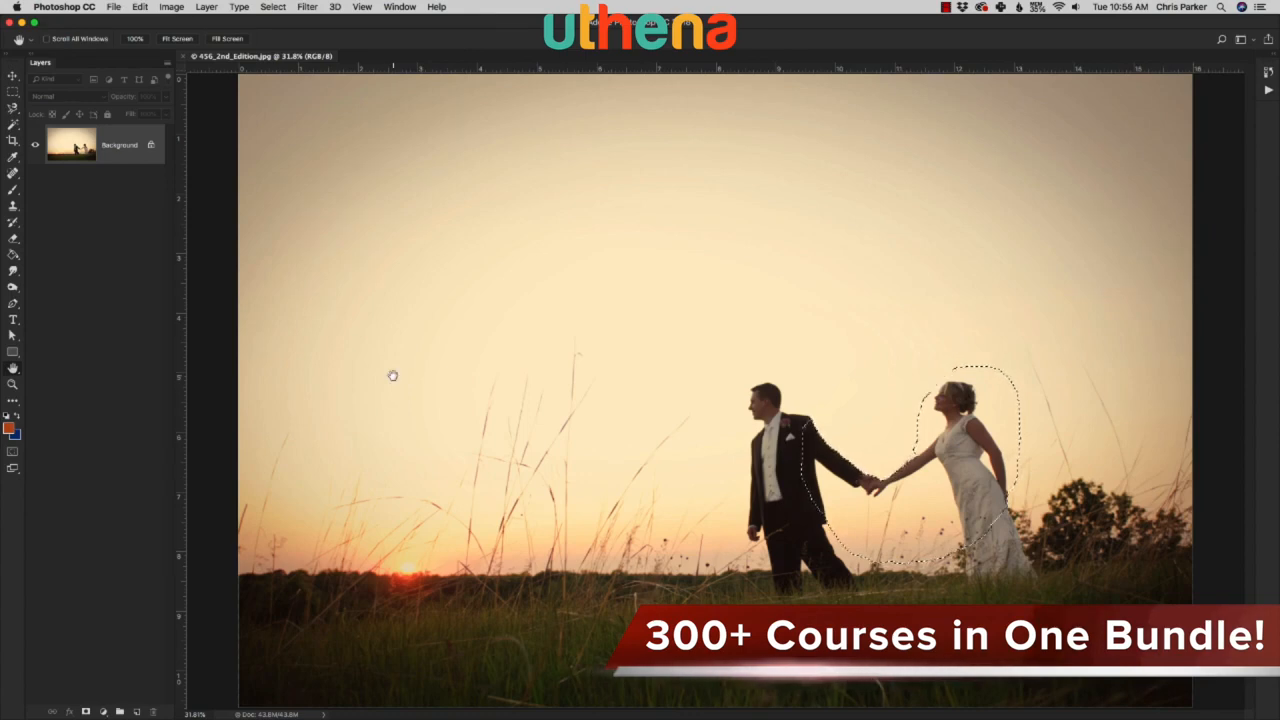
Step: Remove the lasso selection and switch to the Quick Selection tool
{"action": "key", "text": "super+d"}
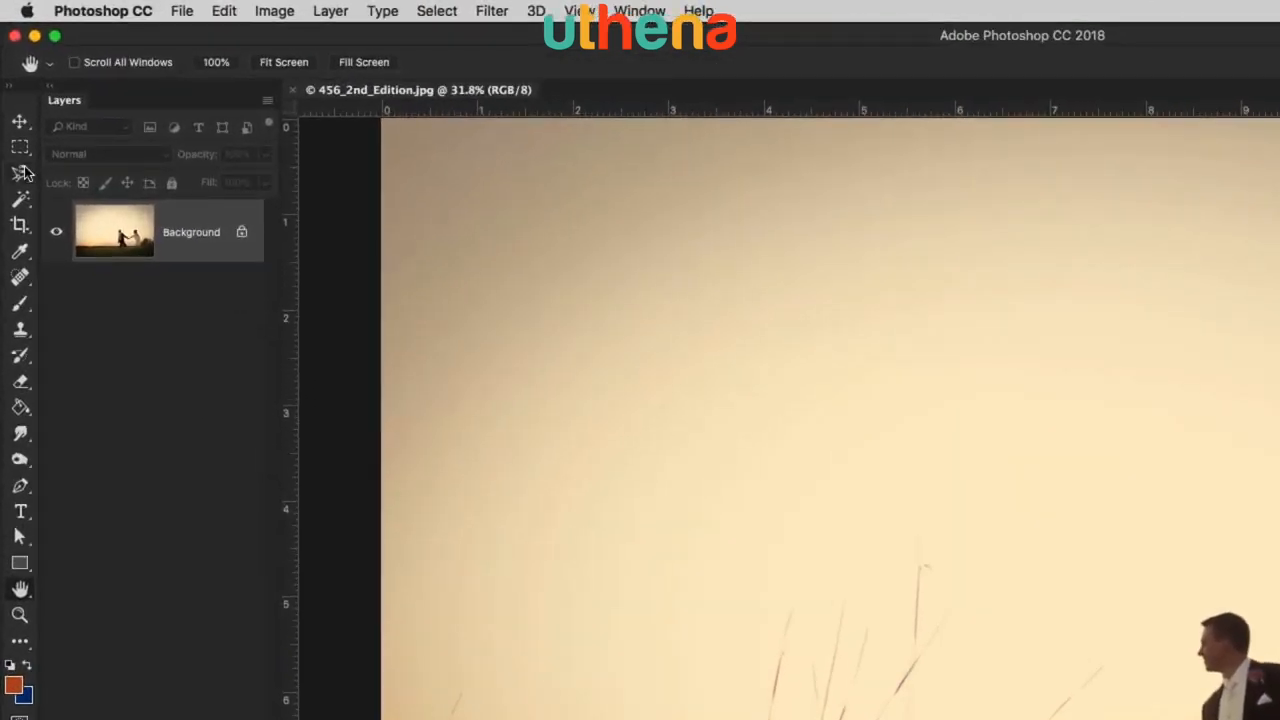
{"action": "left_click", "coordinate": [12, 107]}
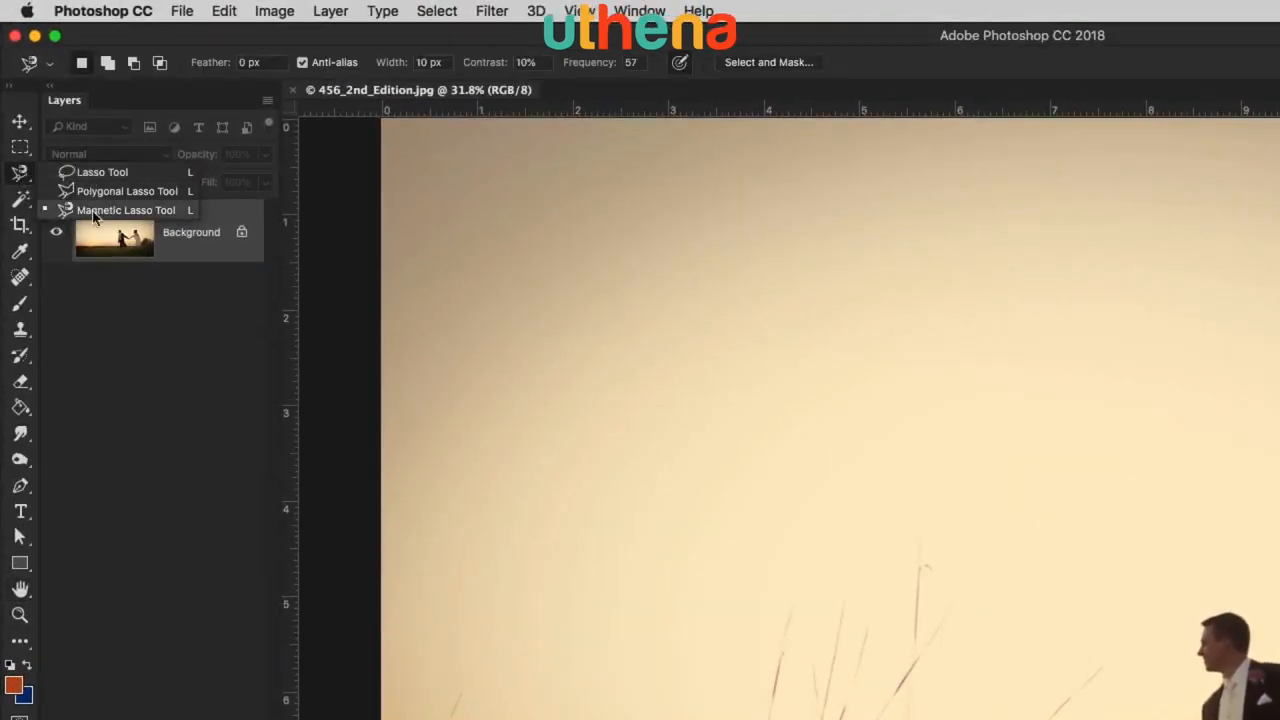
{"action": "left_click", "coordinate": [339, 38]}
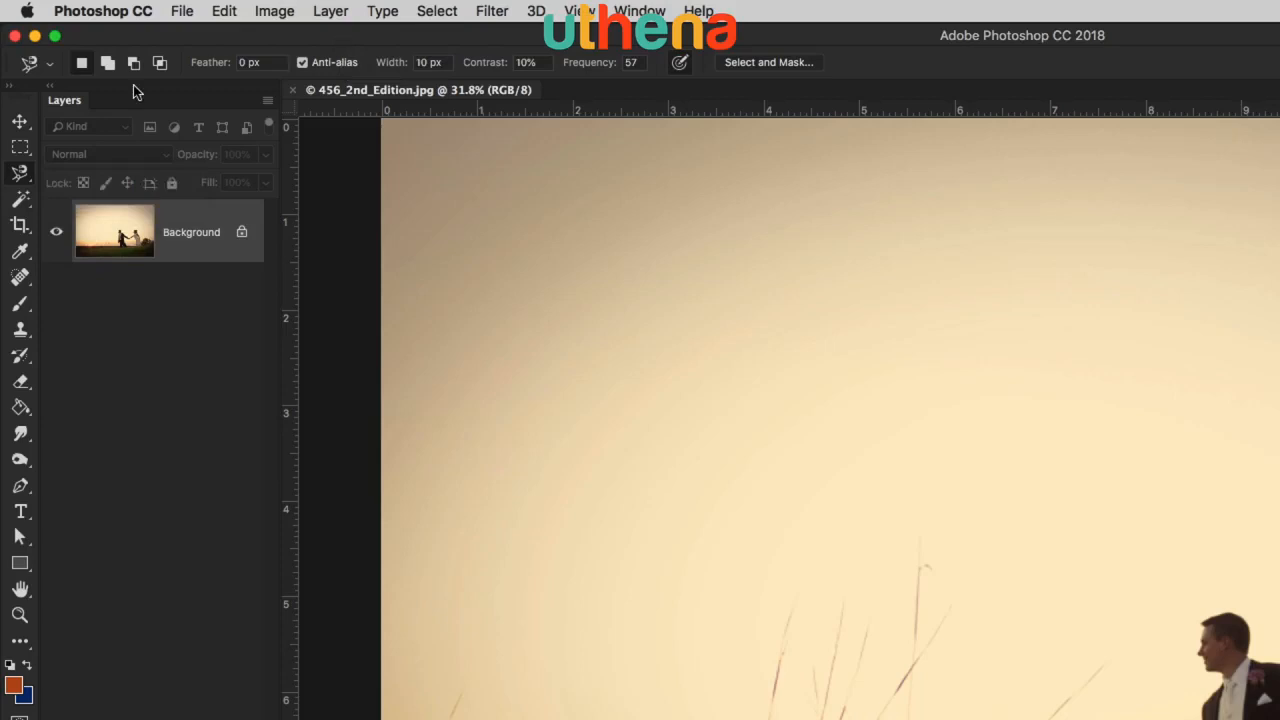
{"action": "left_click", "coordinate": [20, 205]}
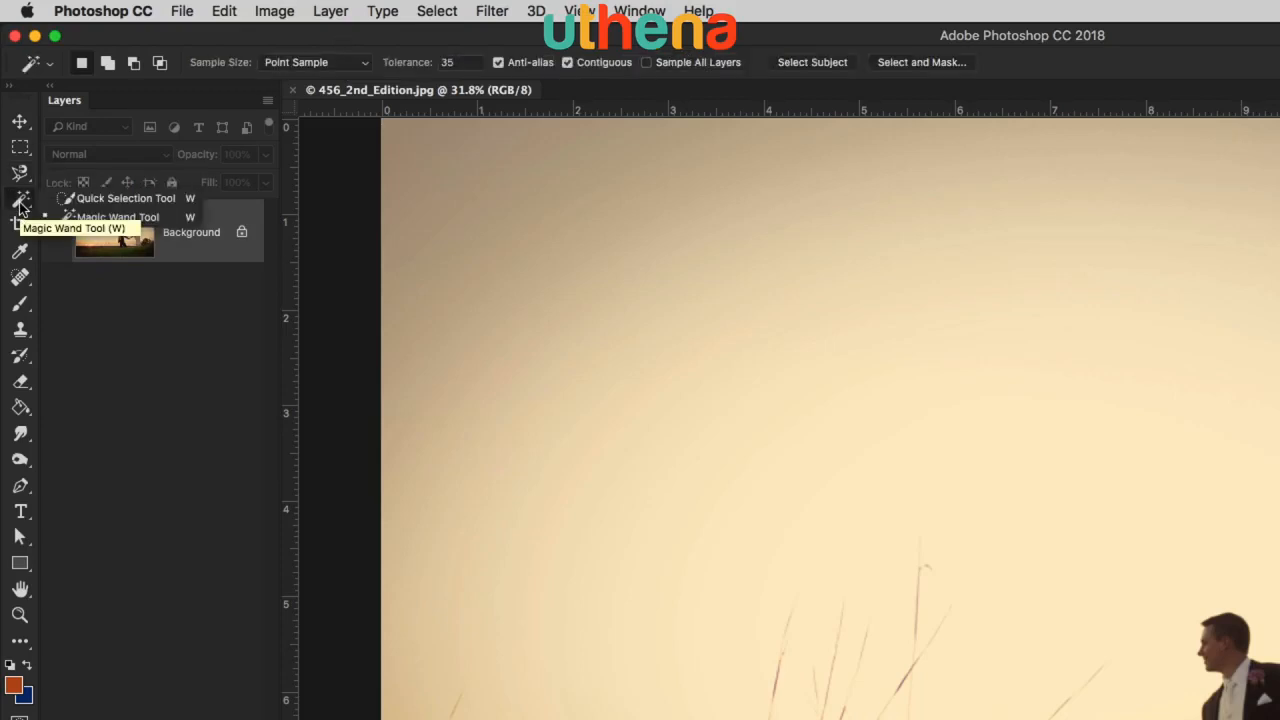
{"action": "left_click", "coordinate": [95, 198]}
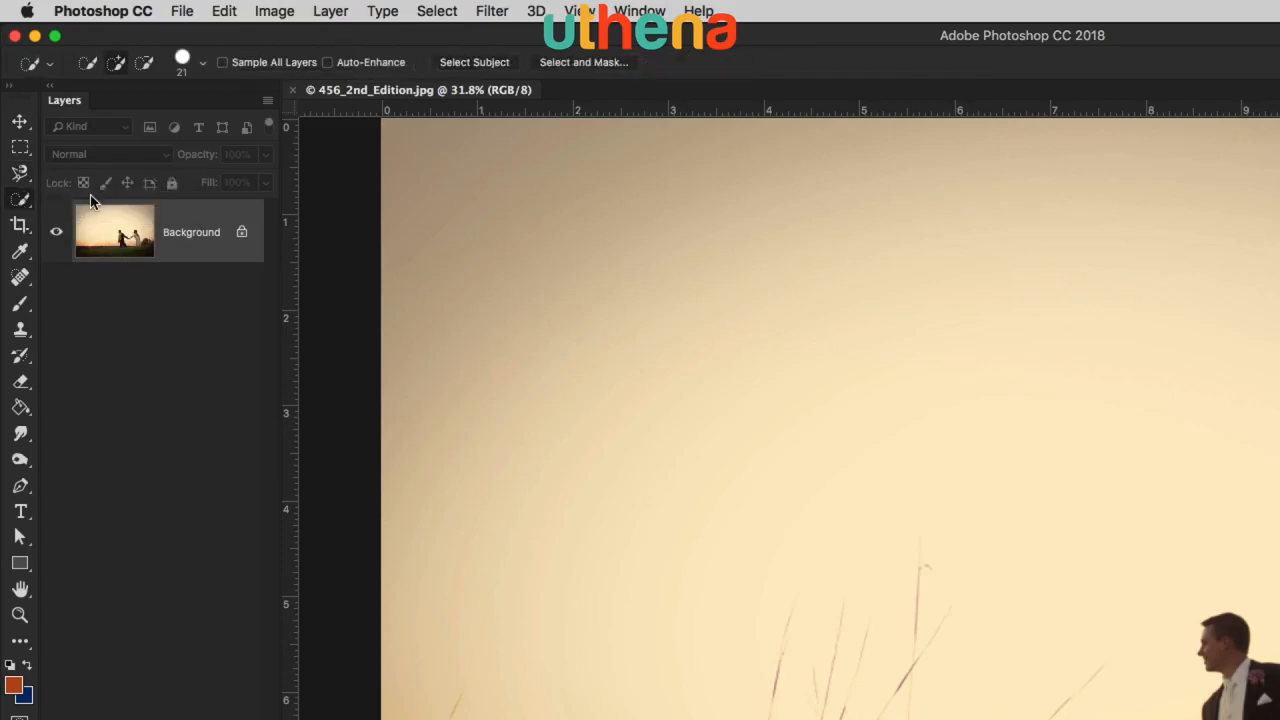
{"action": "left_click", "coordinate": [20, 203]}
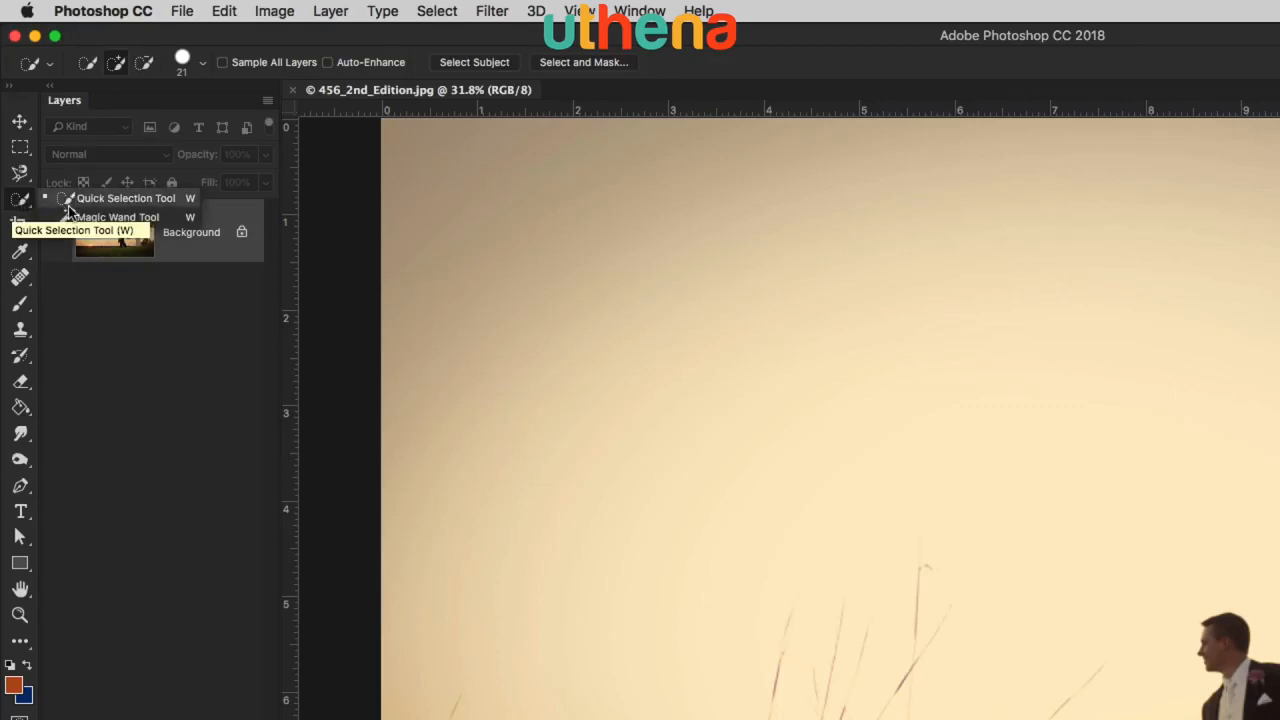
{"action": "left_click", "coordinate": [131, 203]}
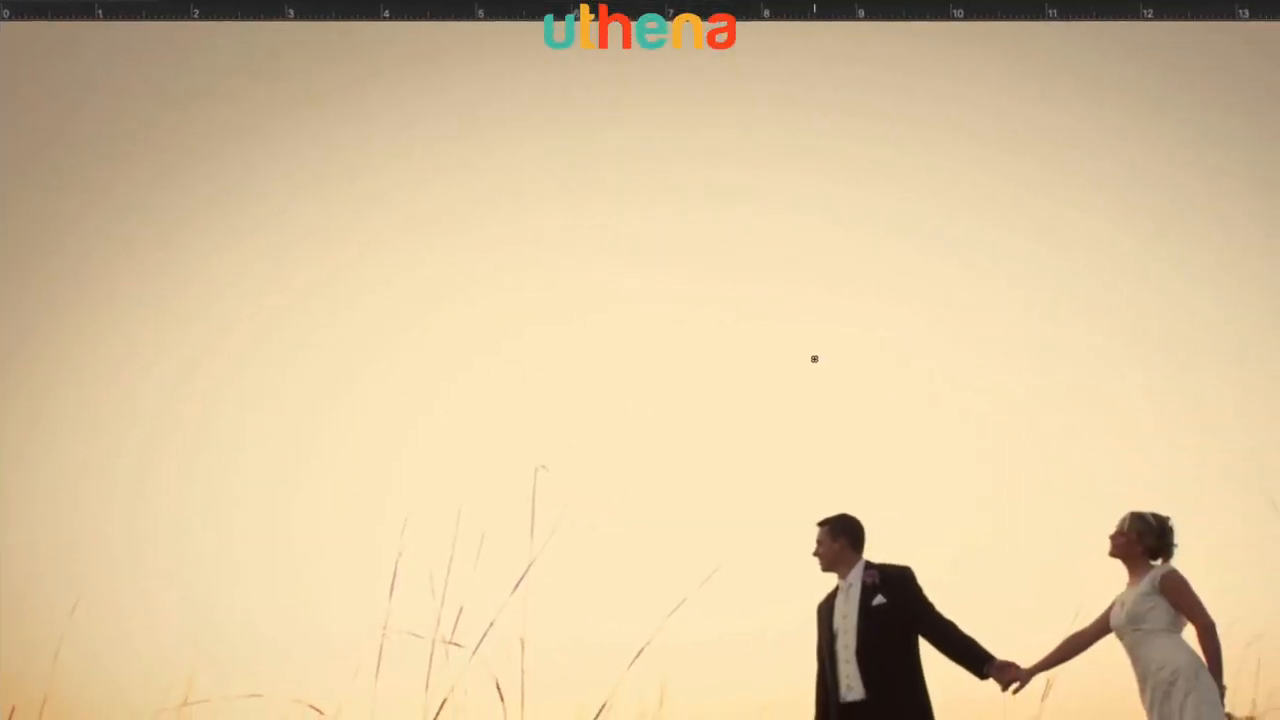
Step: Quick-select the sky above the couple and try filling it with the dark blue background color
{"action": "mouse_move", "coordinate": [814, 358]}
{"action": "left_mouse_down"}
{"action": "mouse_move", "coordinate": [514, 306]}
{"action": "mouse_move", "coordinate": [549, 209]}
{"action": "mouse_move", "coordinate": [815, 357]}
{"action": "left_mouse_up"}
{"action": "left_click", "coordinate": [790, 188]}
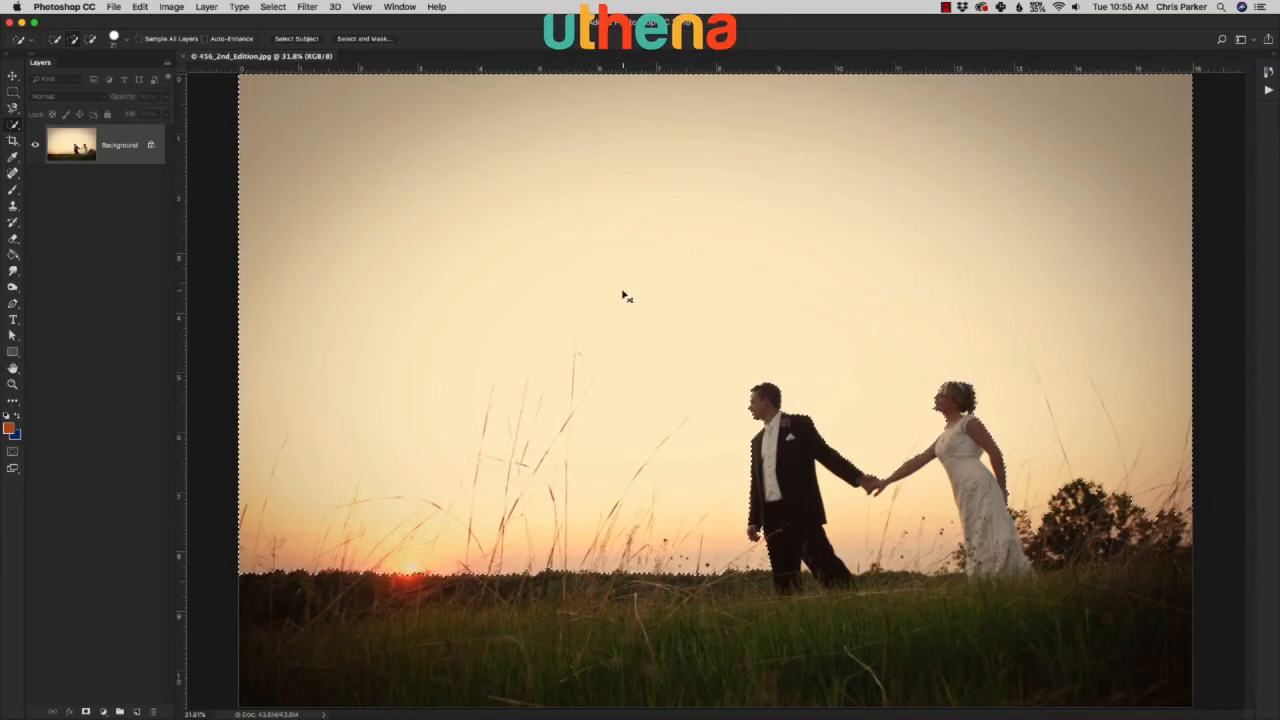
{"action": "key", "text": "super+BackSpace"}
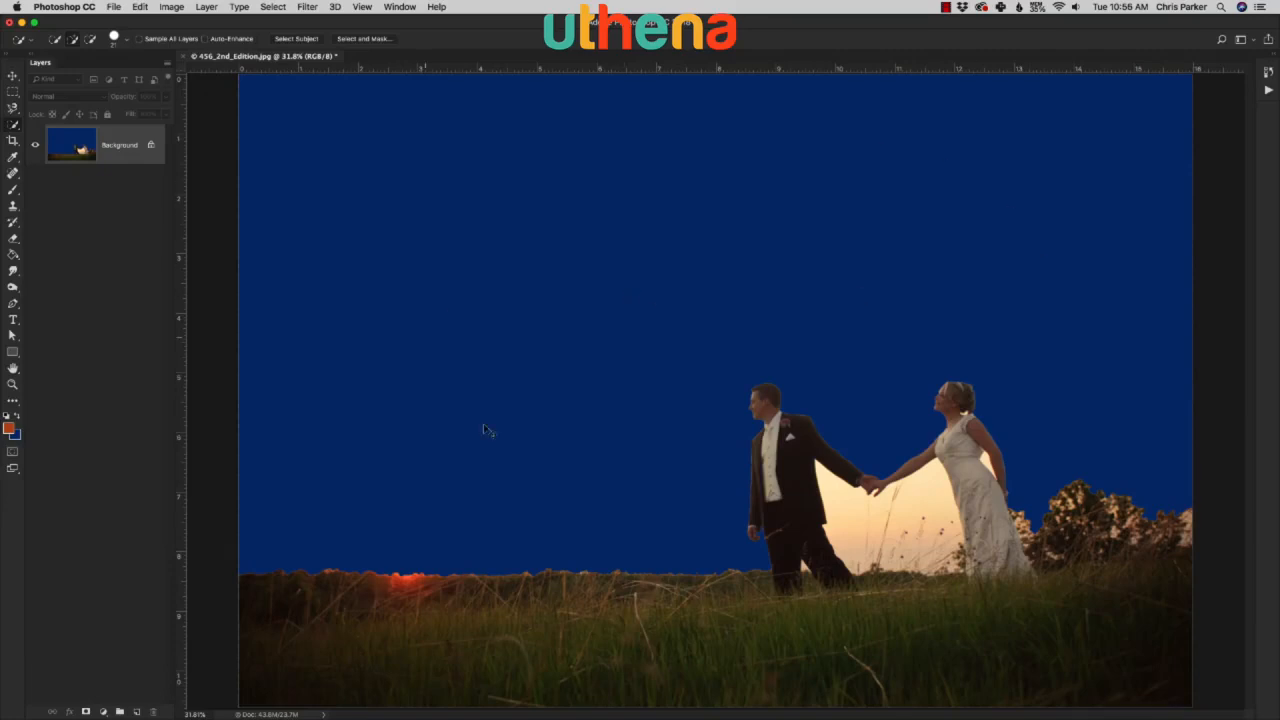
{"action": "key", "text": "super+z"}
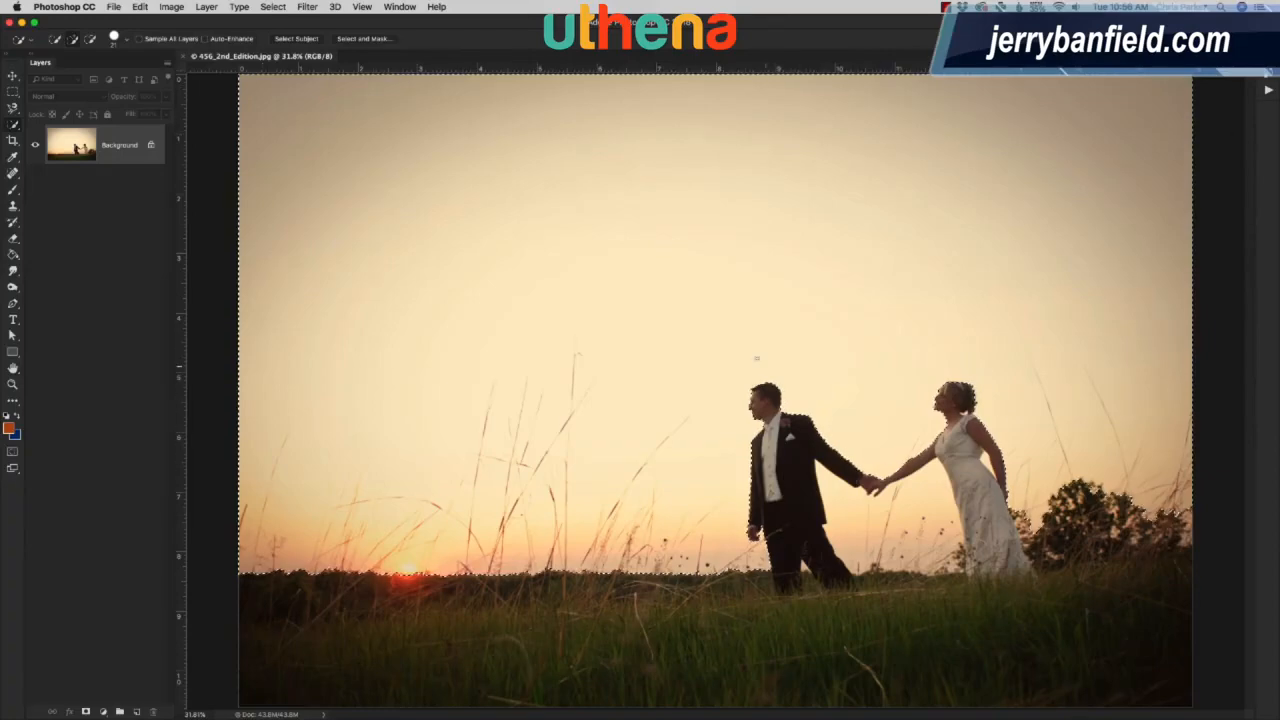
{"action": "key", "text": "super+d"}
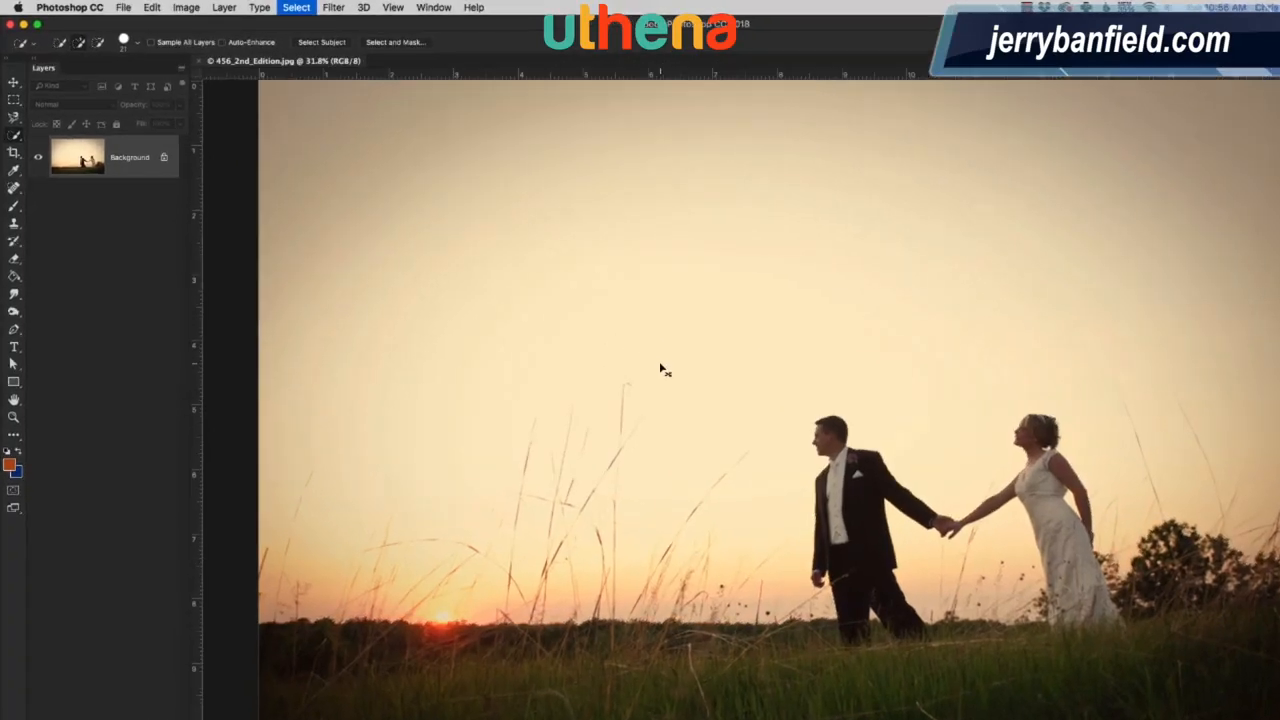
Step: Switch to the Magic Wand tool and select the bright sky area above the couple
{"action": "right_click", "coordinate": [14, 135]}
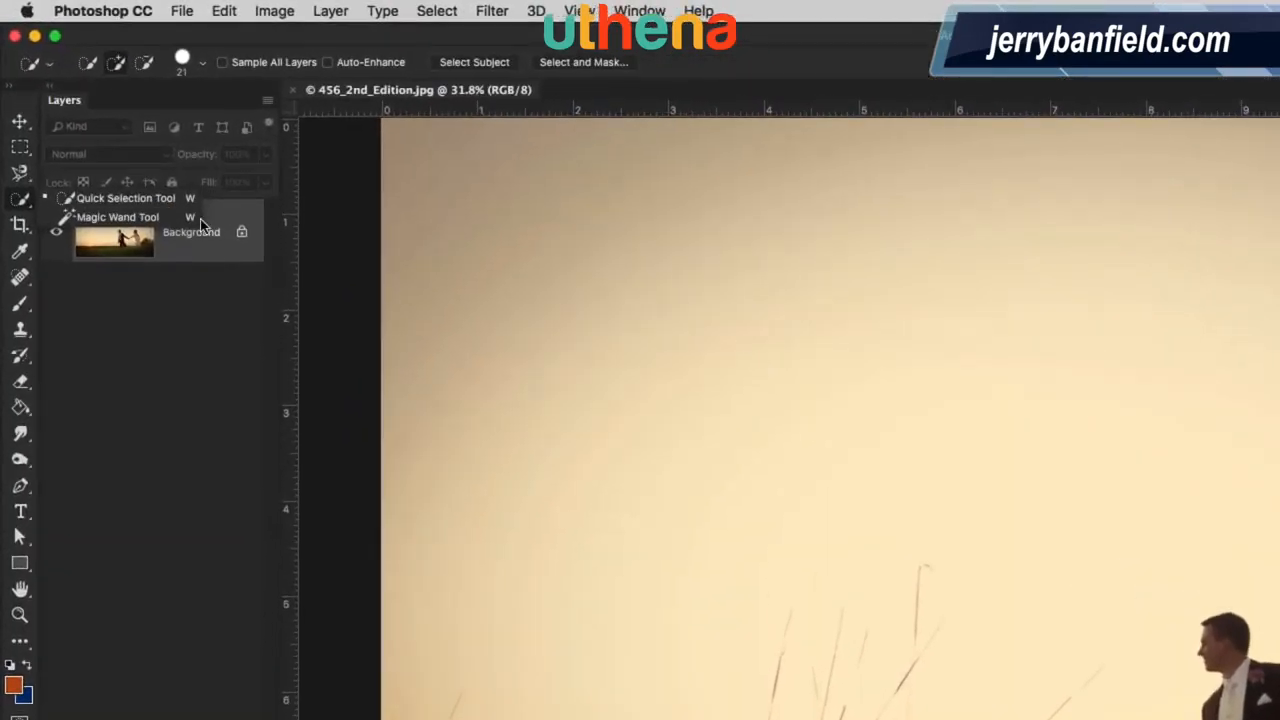
{"action": "left_click", "coordinate": [134, 222]}
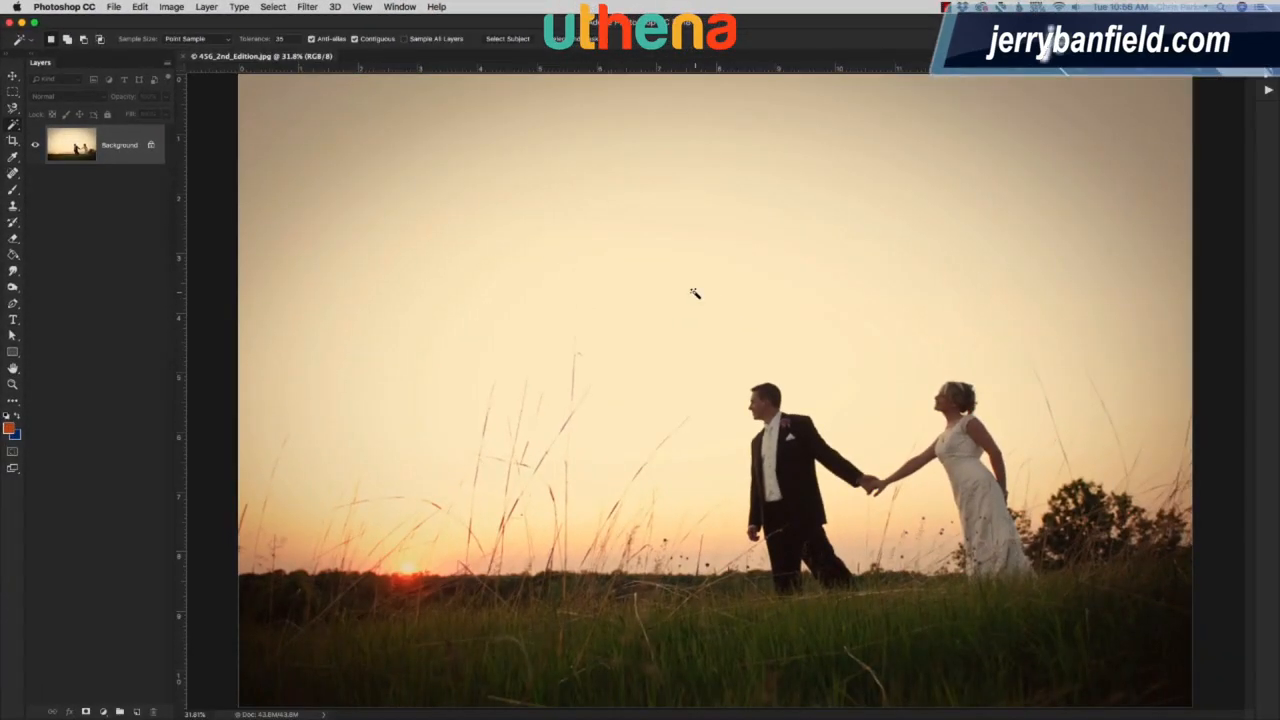
{"action": "left_click", "coordinate": [791, 309]}
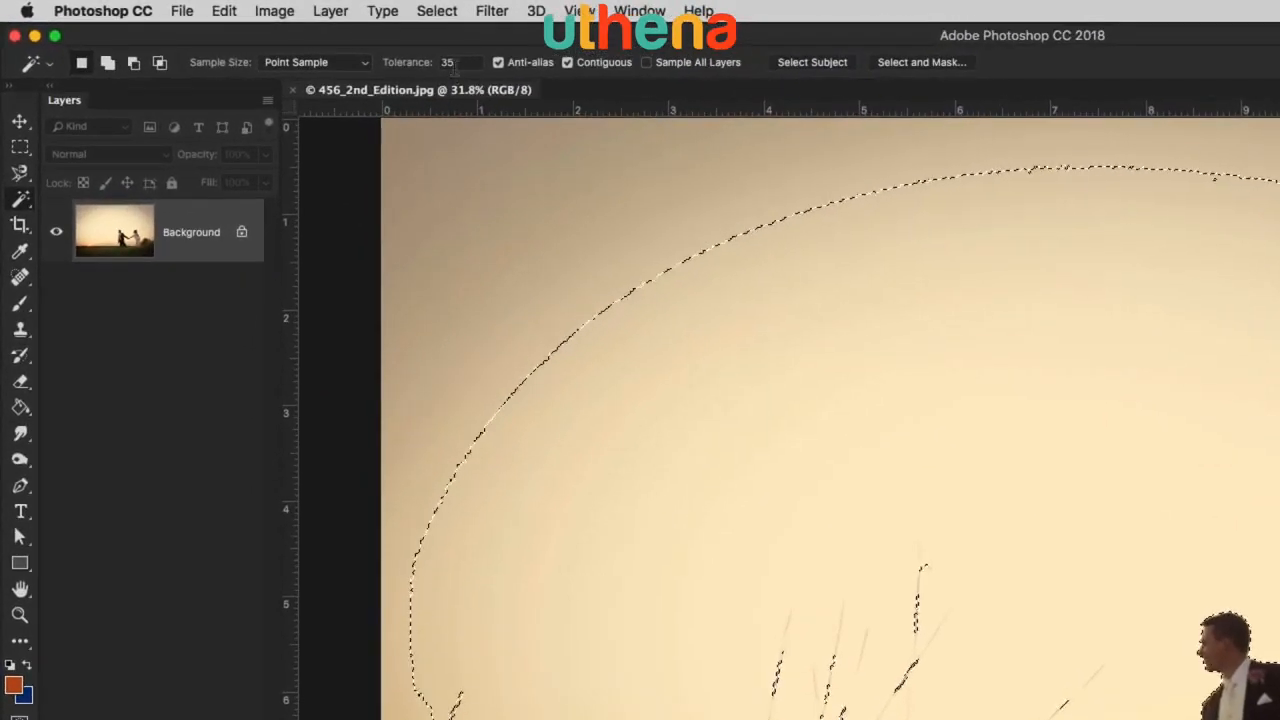
Step: Set the Magic Wand tolerance to 150 and make a fresh selection of the sky
{"action": "left_click", "coordinate": [402, 53]}
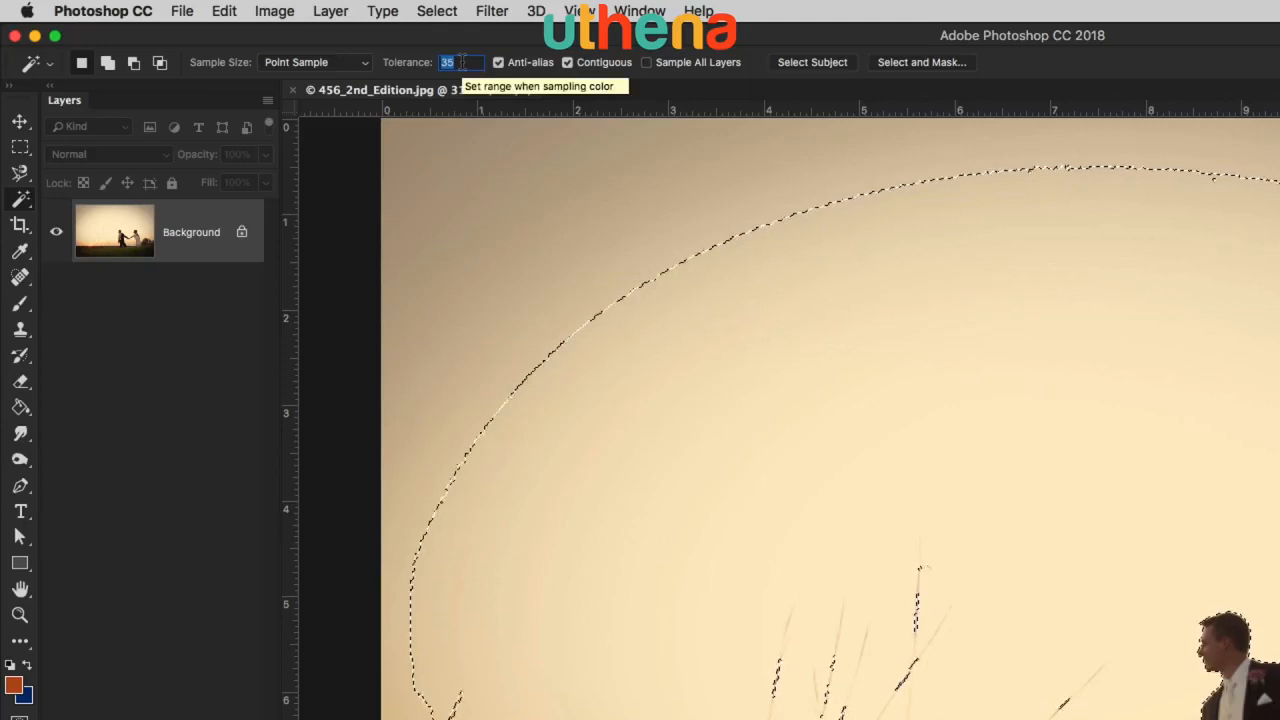
{"action": "type", "text": "15"}
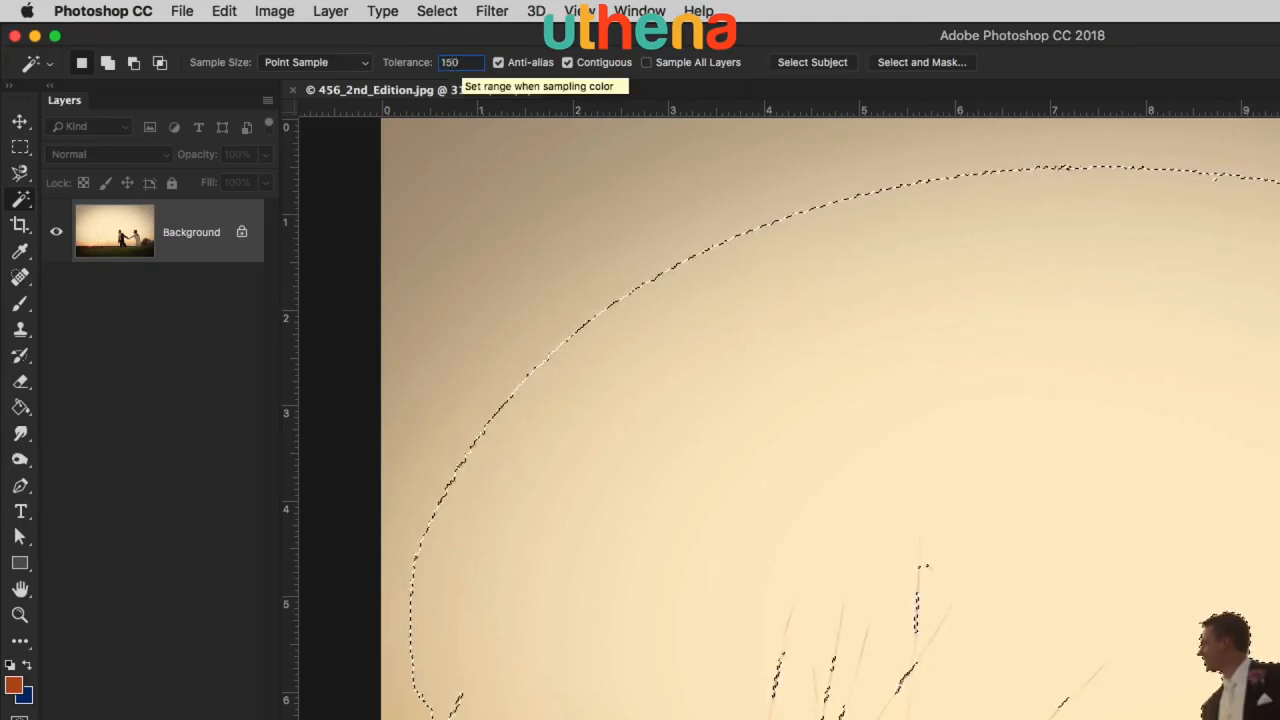
{"action": "type", "text": "0"}
{"action": "key", "text": "Return"}
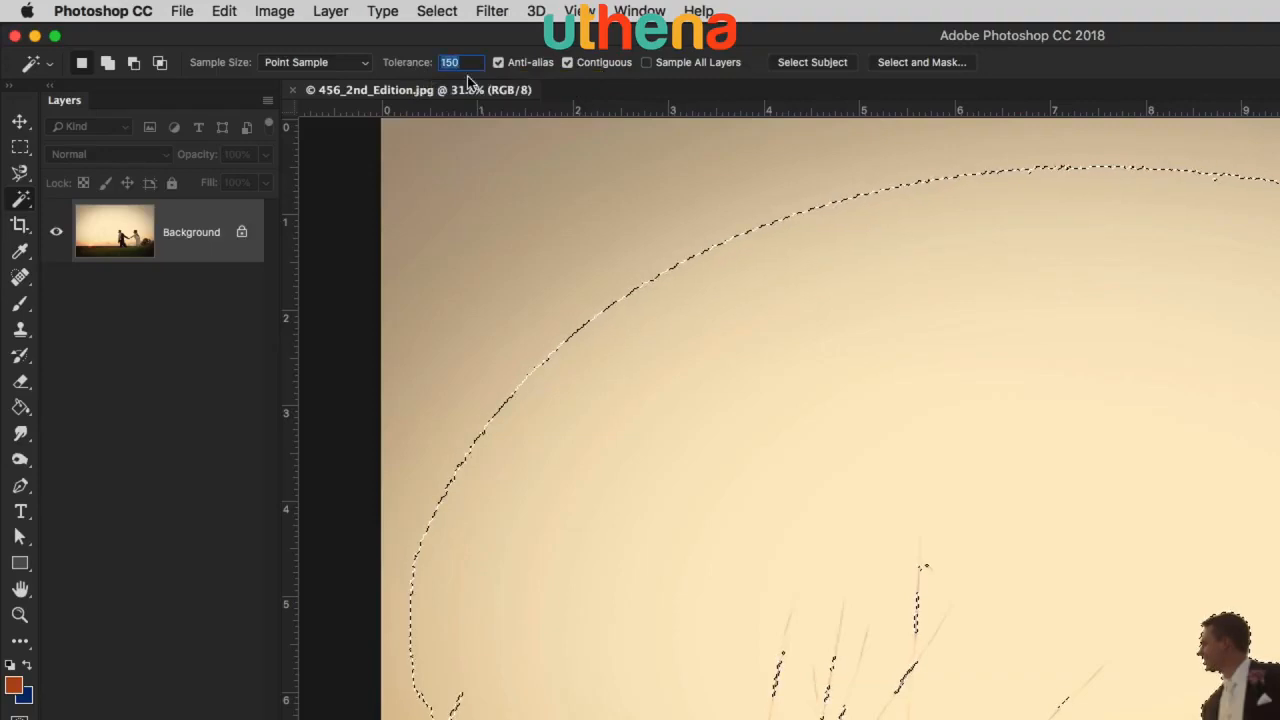
{"action": "key", "text": "super+d"}
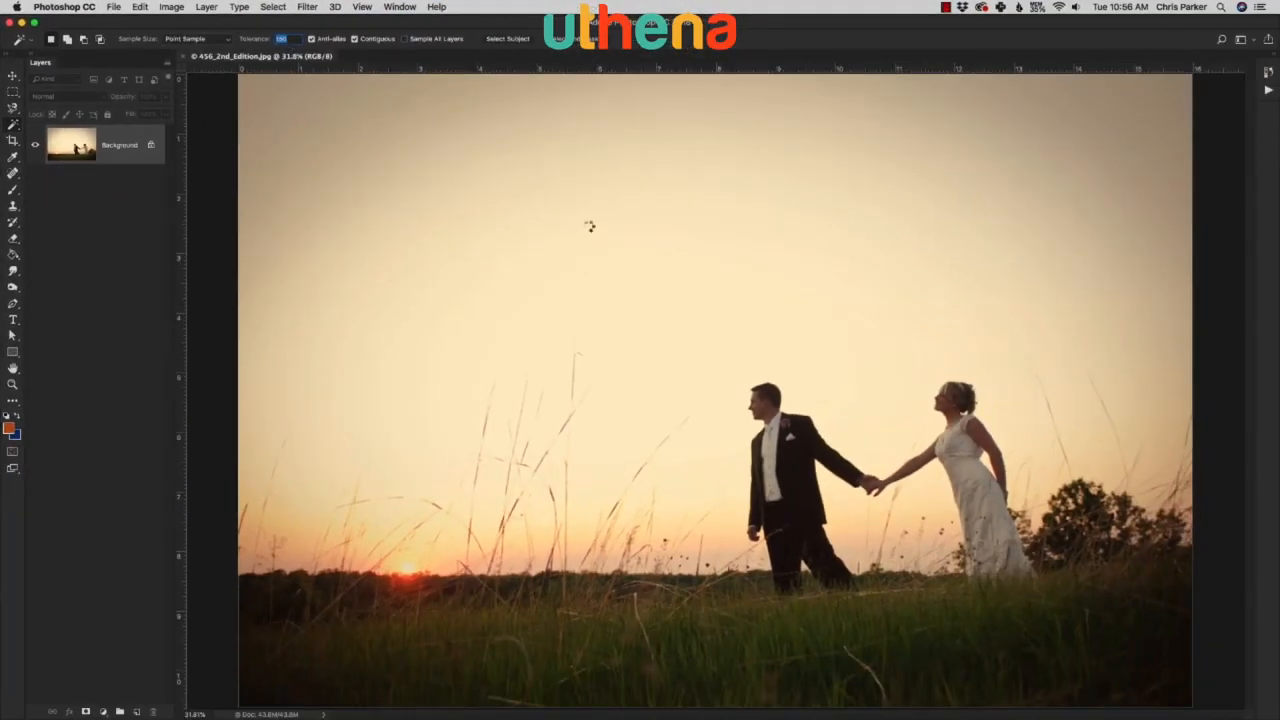
{"action": "left_click", "coordinate": [590, 227]}
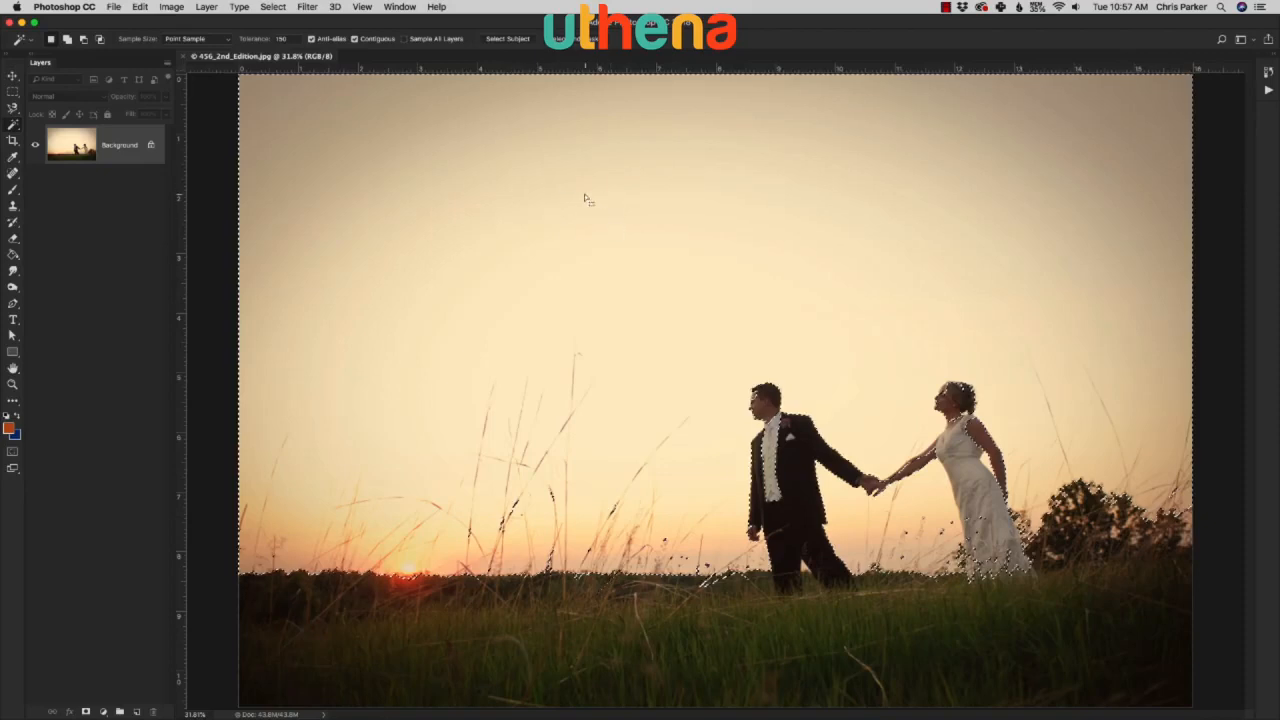
Step: Try filling the Magic Wand selection of the sky with the dark blue background color, and undo the fill
{"action": "key", "text": "super+BackSpace"}
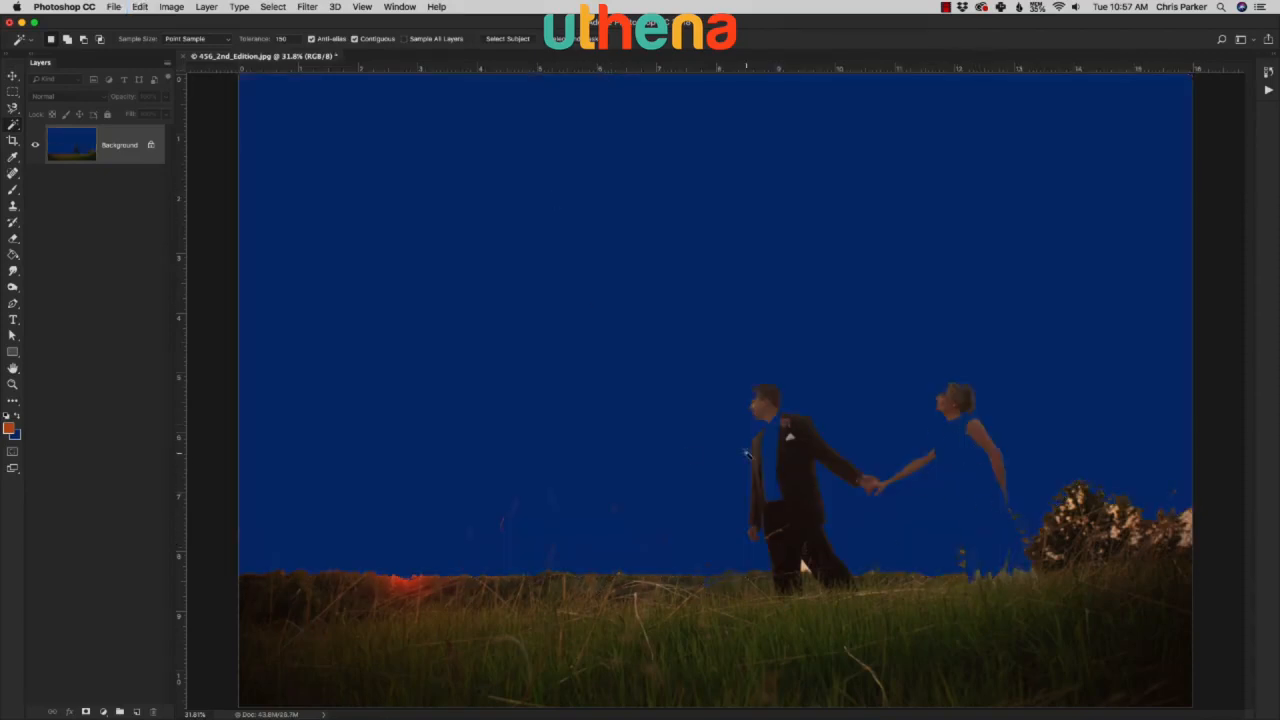
{"action": "key", "text": "super+z"}
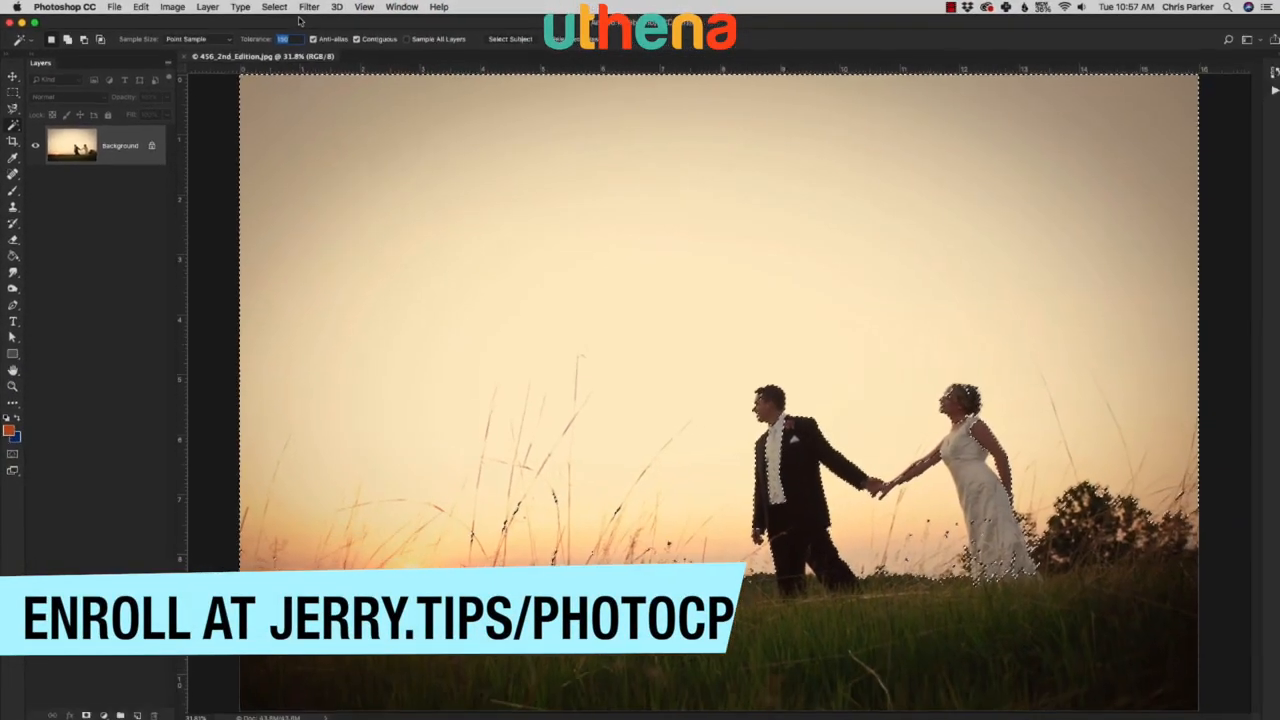
{"action": "key", "text": "super+BackSpace"}
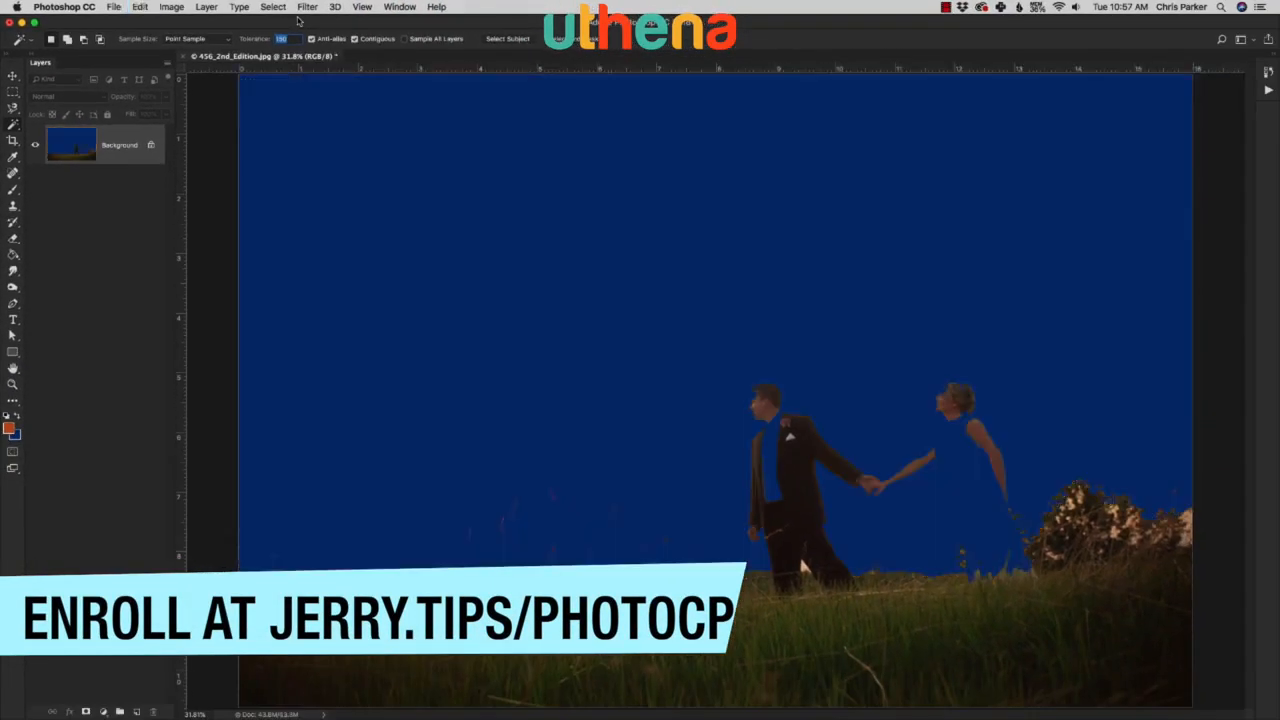
{"action": "key", "text": "super+z"}
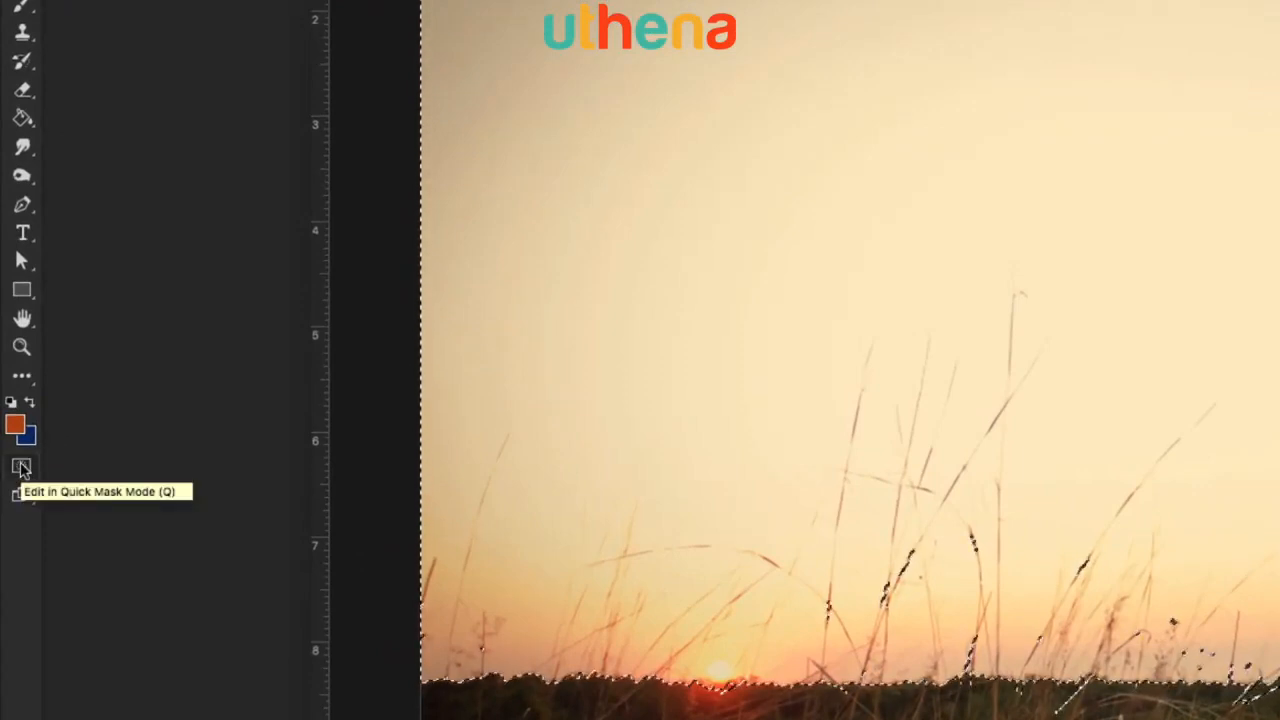
Step: Toggle Quick Mask mode on and off to examine which areas the sky selection covers
{"action": "left_click", "coordinate": [21, 468]}
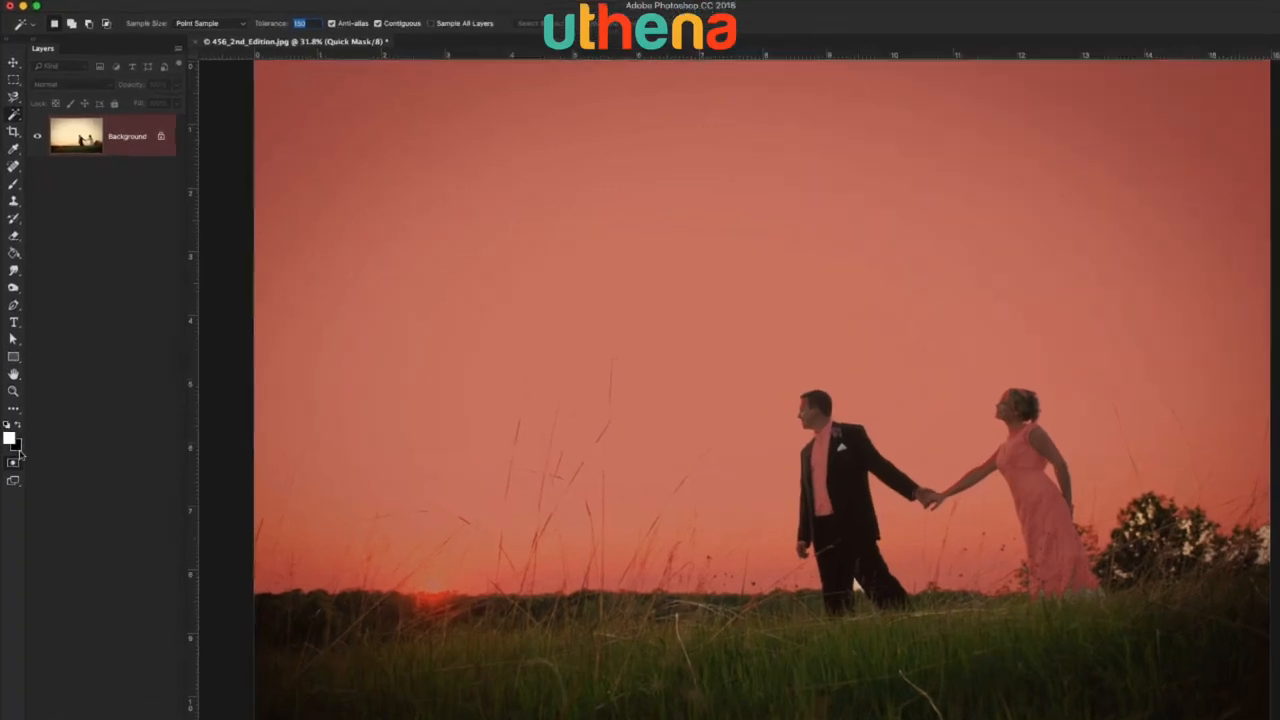
{"action": "left_click", "coordinate": [12, 451]}
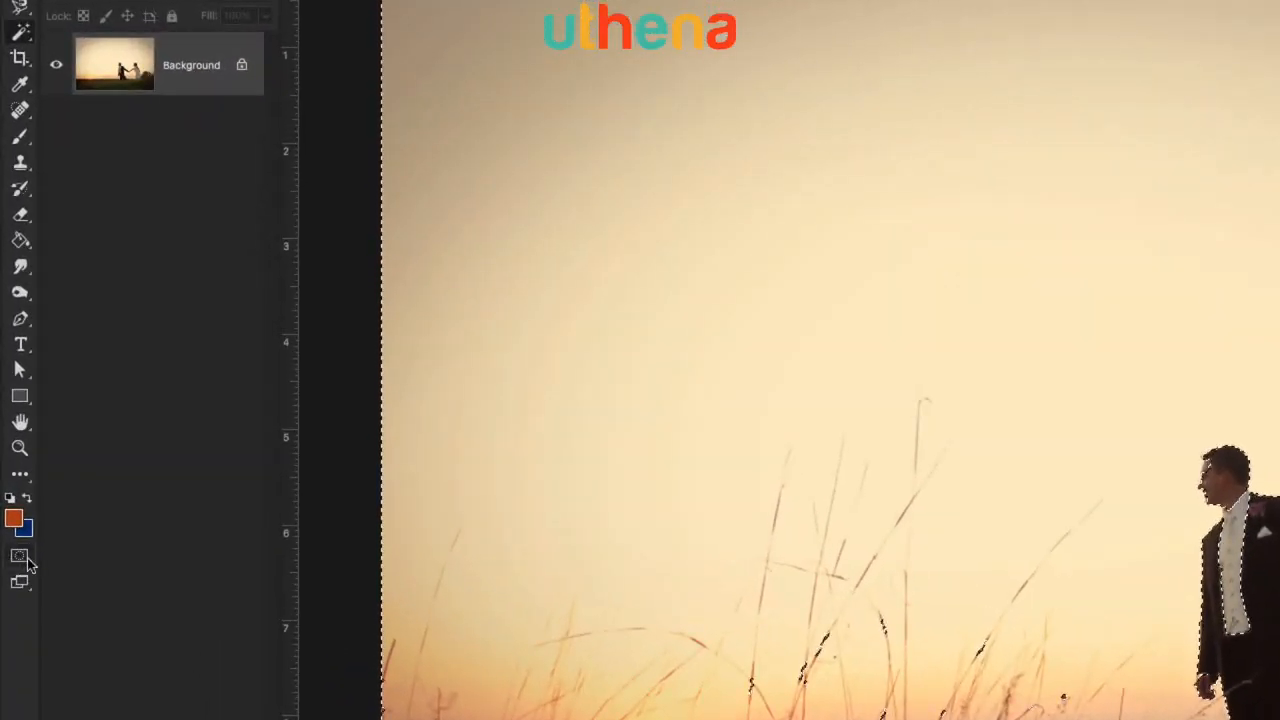
{"action": "key", "text": "q"}
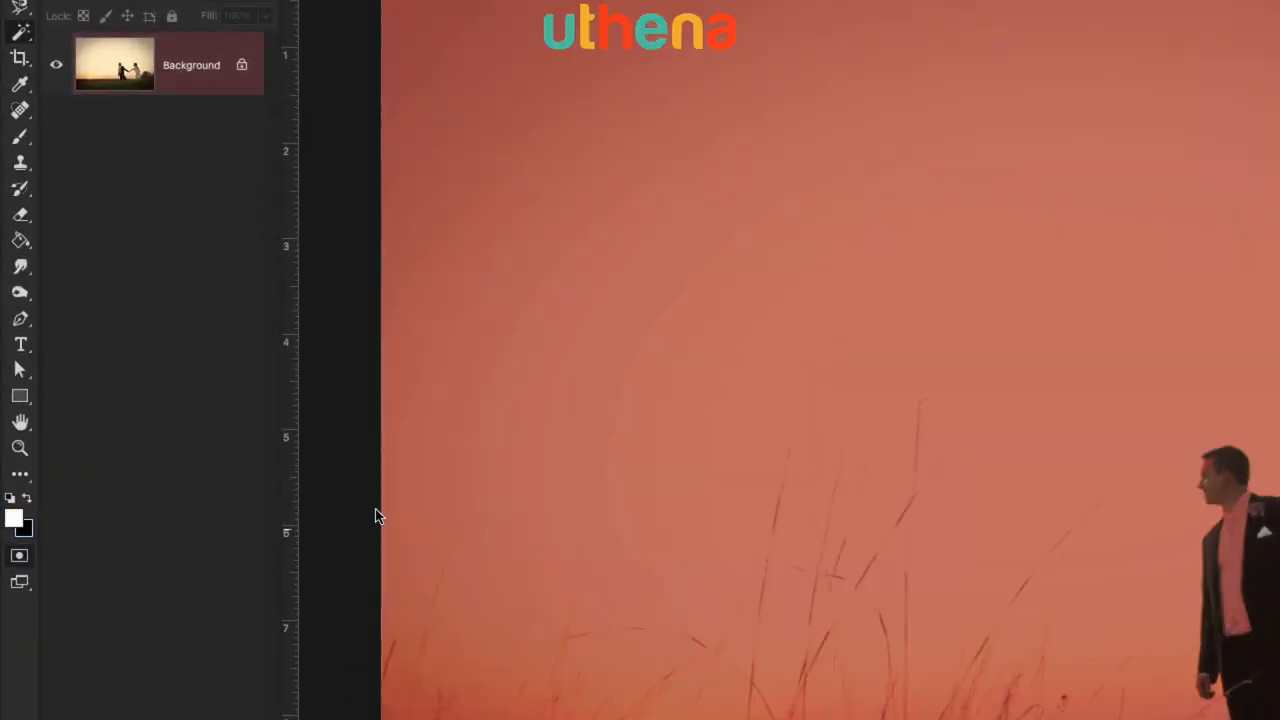
Step: Change the Quick Mask overlay color from the options to blue, and display the selection in Quick Mask mode
{"action": "double_click", "coordinate": [19, 556]}
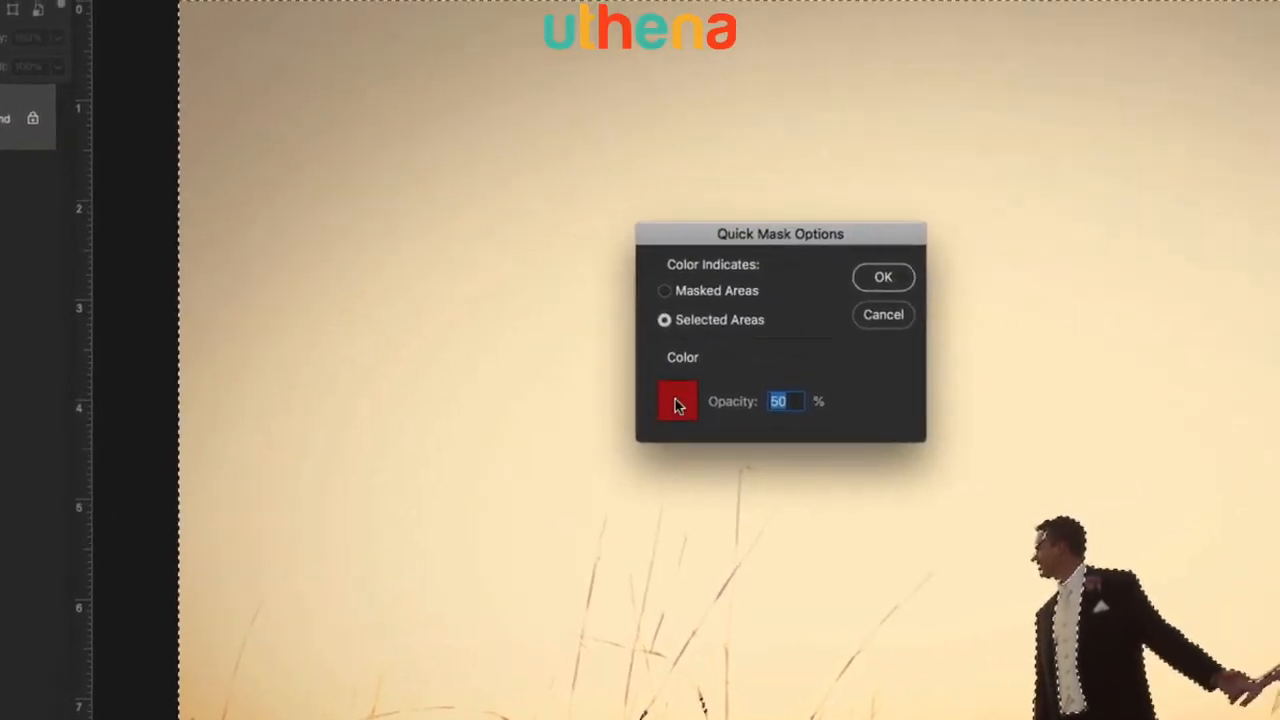
{"action": "left_click", "coordinate": [750, 380]}
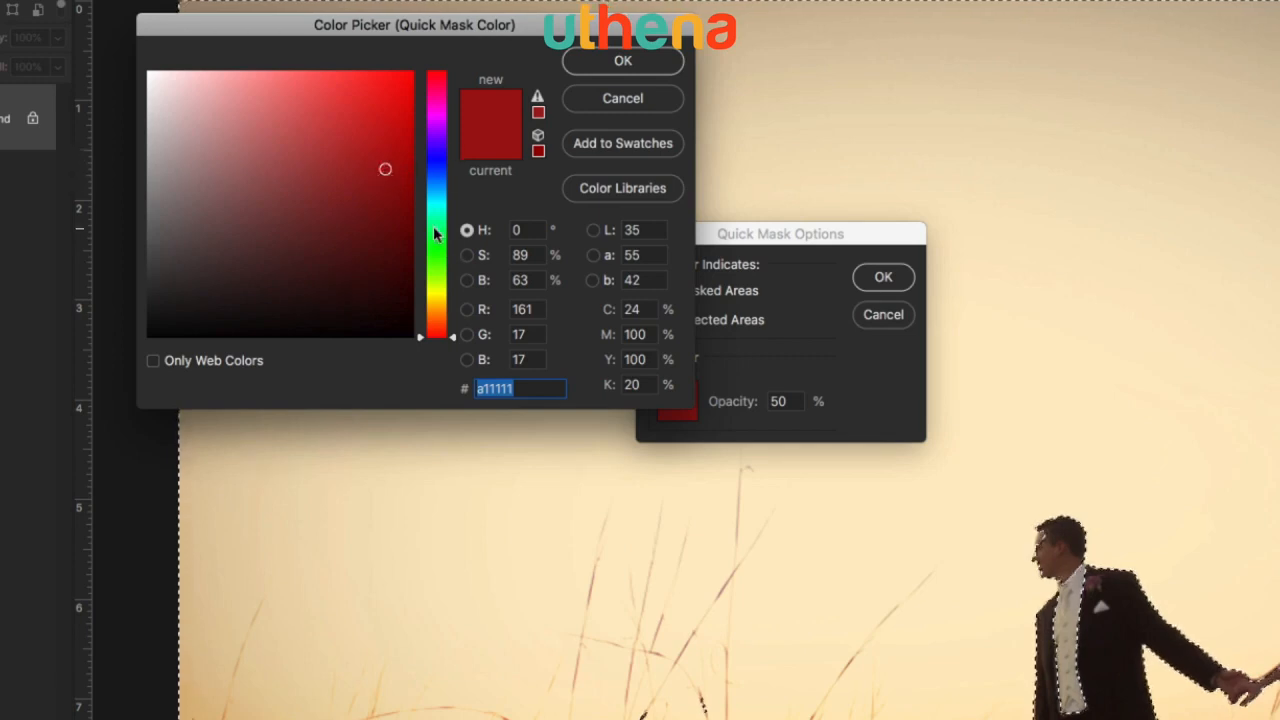
{"action": "left_click", "coordinate": [437, 160]}
{"action": "left_click", "coordinate": [623, 61]}
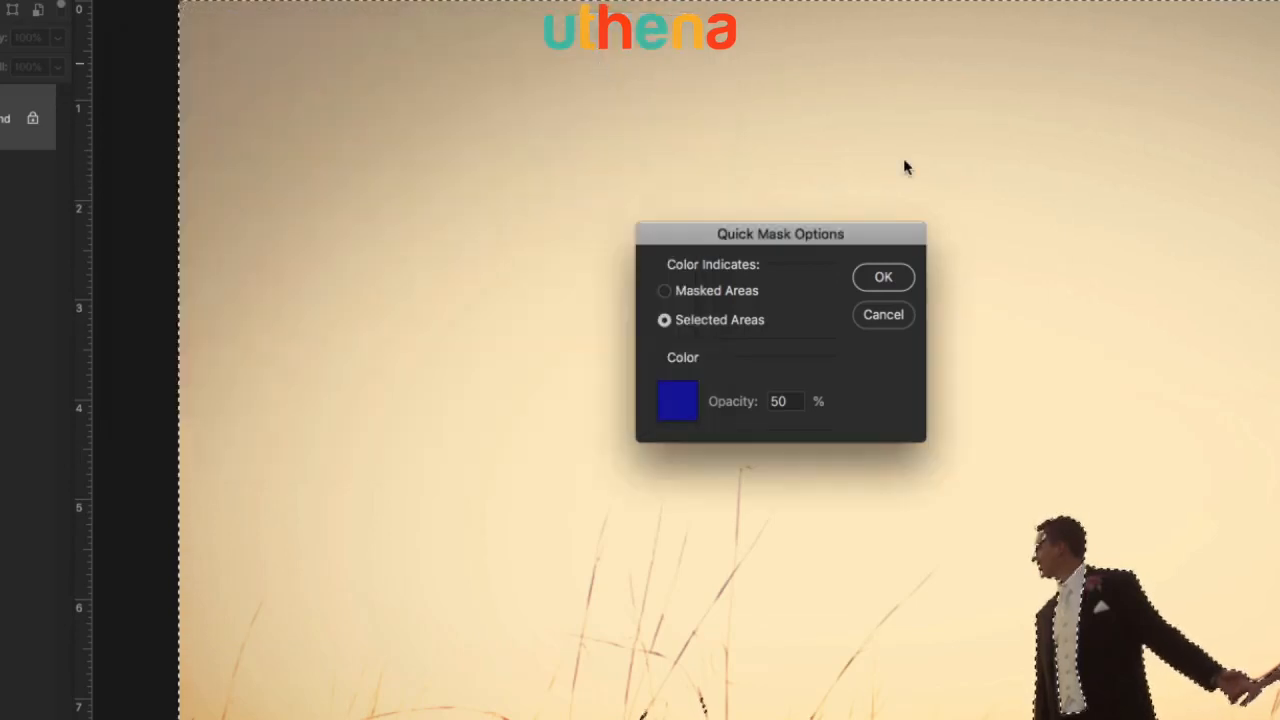
{"action": "left_click", "coordinate": [883, 277]}
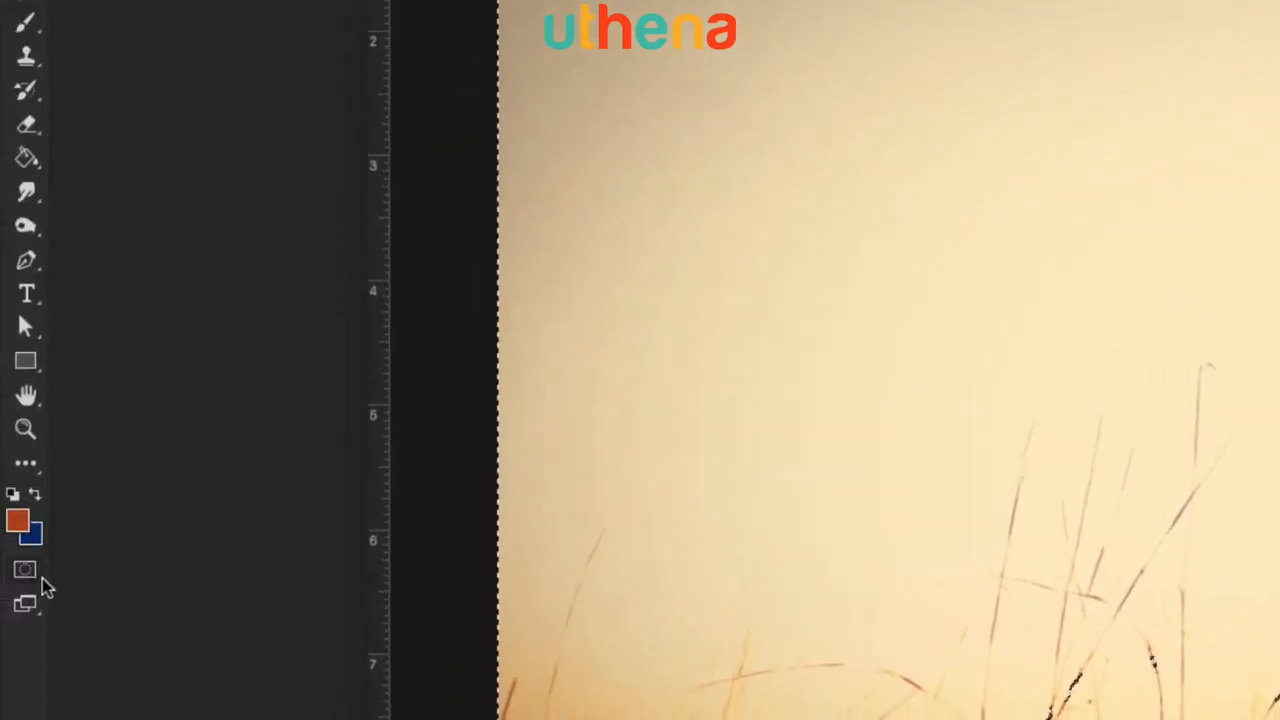
{"action": "left_click", "coordinate": [26, 571]}
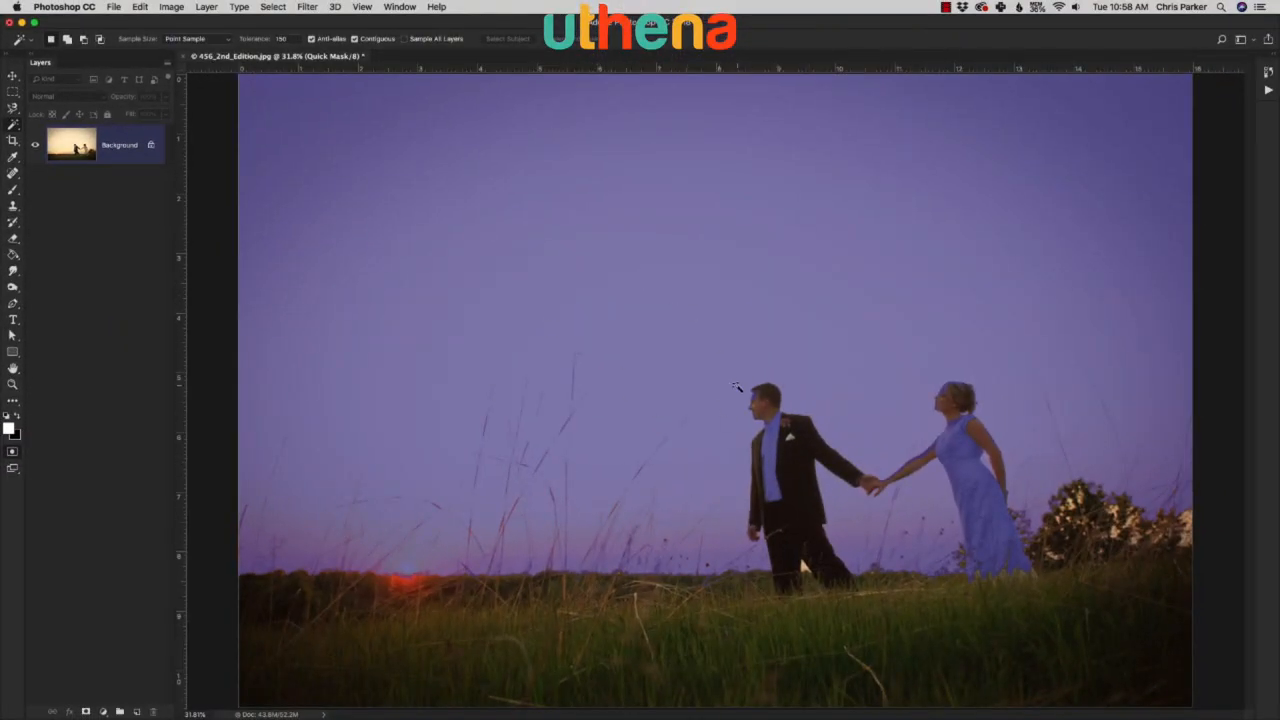
Step: Set up a Soft Round brush at 28 px for retouching the mask on the groom's head
{"action": "key", "text": "z"}
{"action": "left_click_drag", "start_coordinate": [686, 340], "coordinate": [1061, 604]}
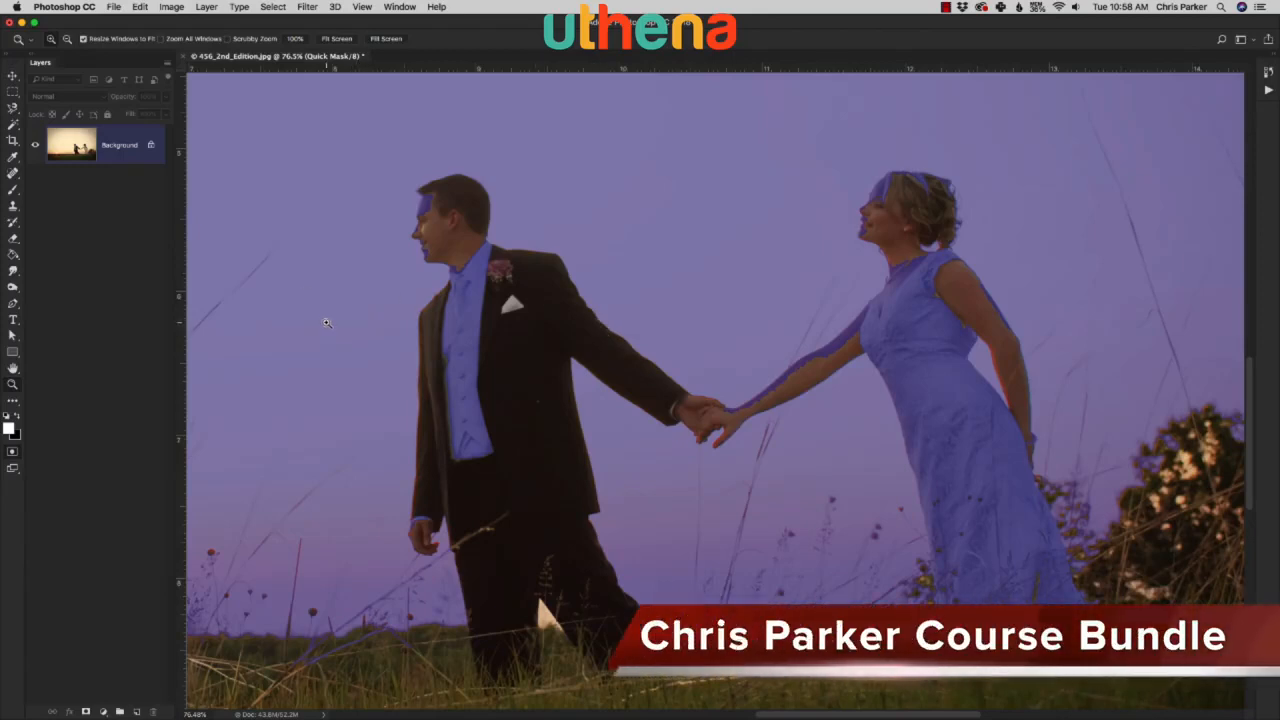
{"action": "left_click", "coordinate": [427, 214]}
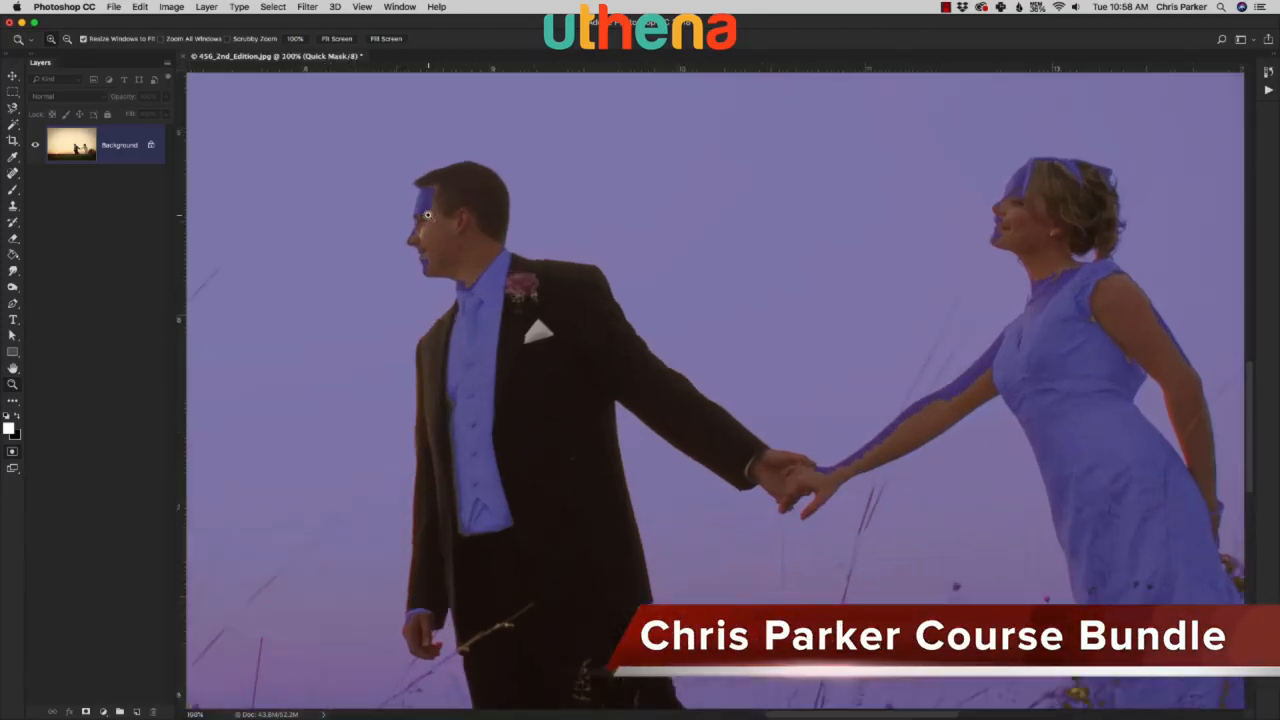
{"action": "left_click", "coordinate": [447, 228]}
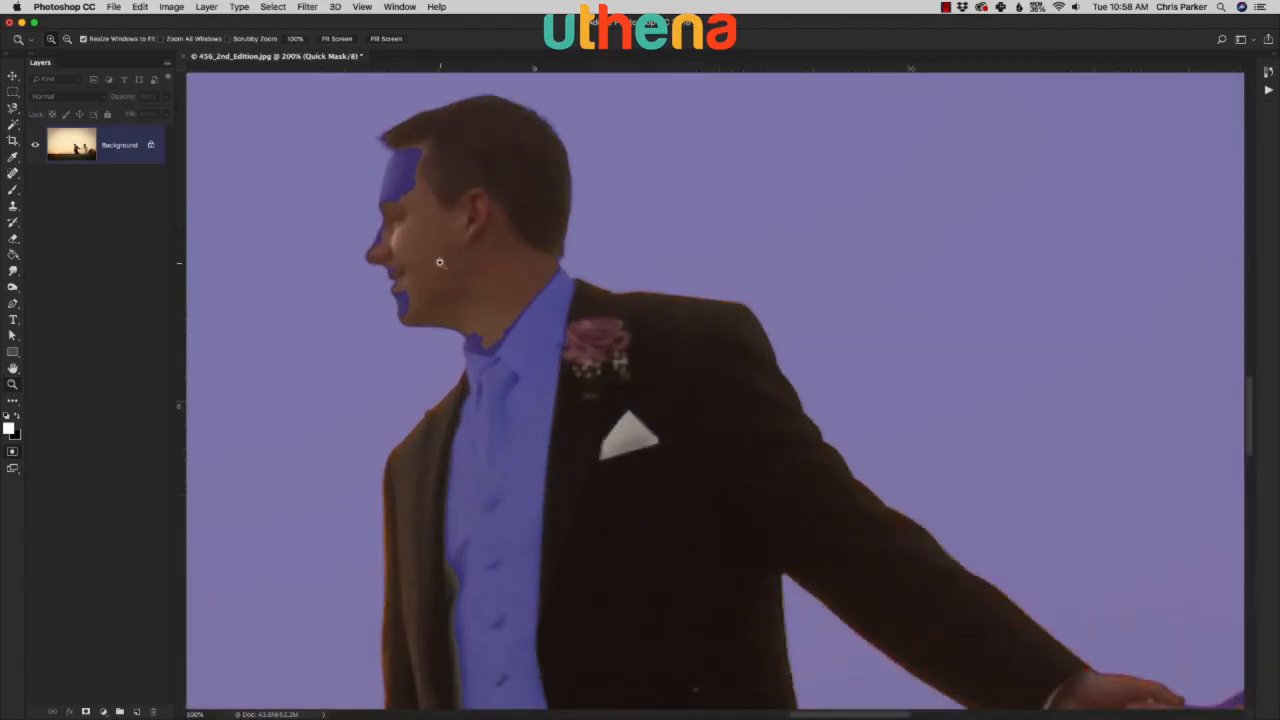
{"action": "key", "text": "b"}
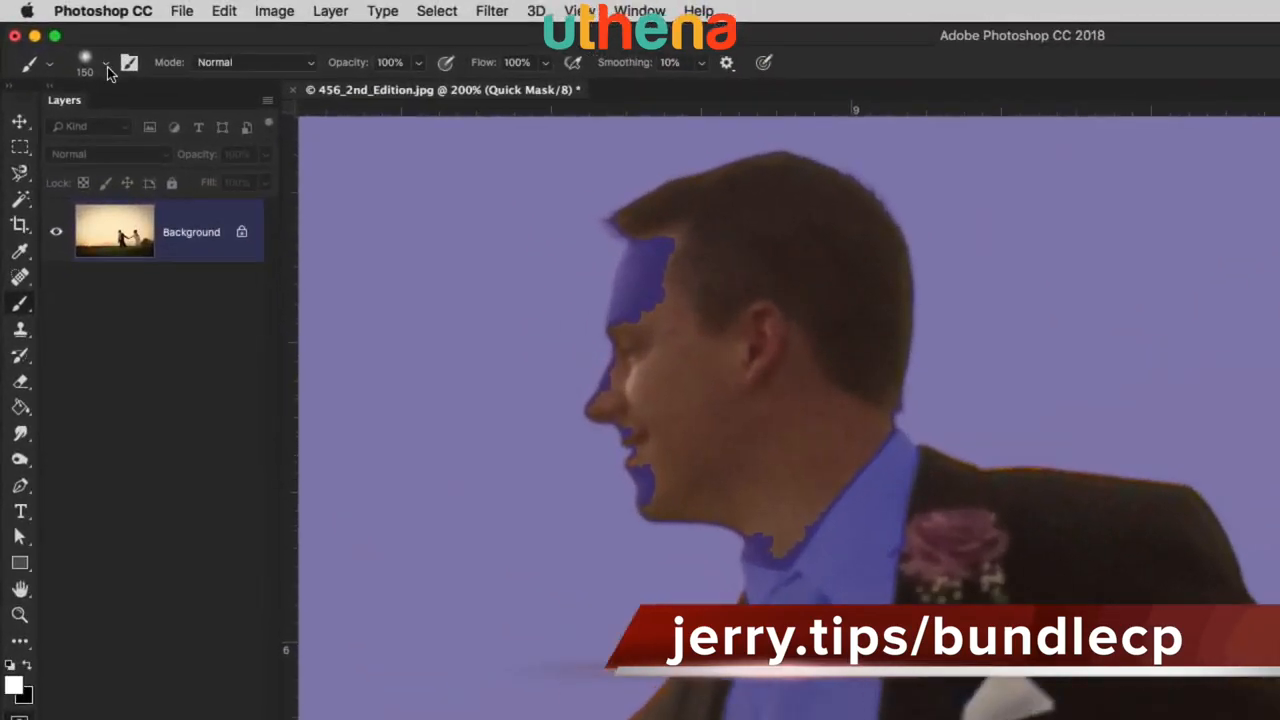
{"action": "left_click", "coordinate": [90, 55]}
{"action": "left_click", "coordinate": [121, 102]}
{"action": "left_click_drag", "start_coordinate": [141, 124], "coordinate": [135, 124]}
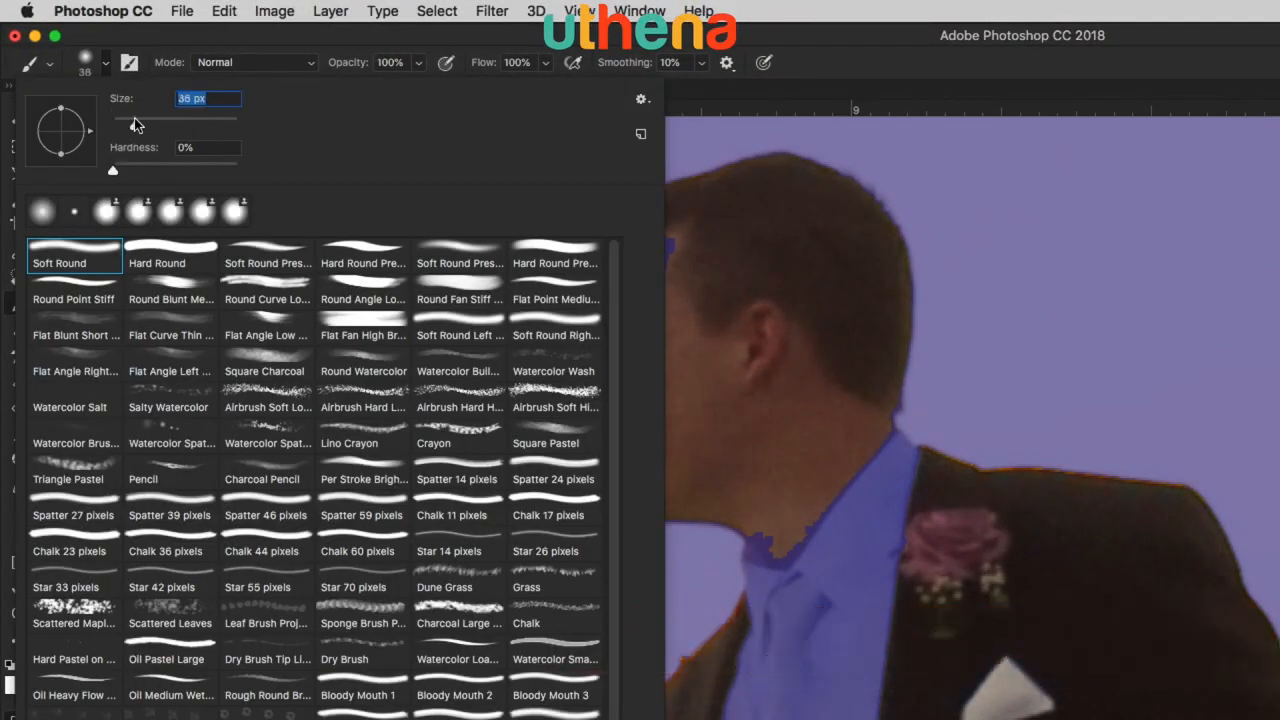
{"action": "key", "text": "Return"}
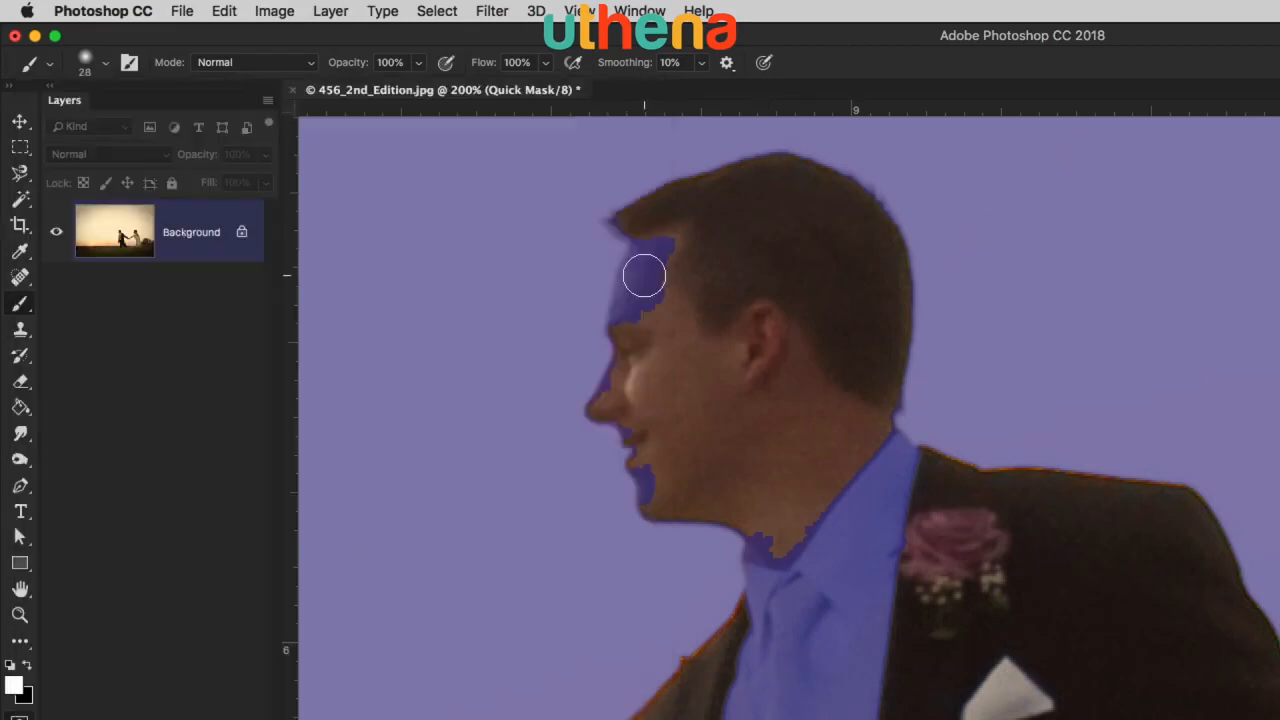
Step: Paint white over the mask on the groom's forehead, and paint the overlay back over his face with black
{"action": "mouse_move", "coordinate": [649, 237]}
{"action": "left_mouse_down"}
{"action": "mouse_move", "coordinate": [636, 333]}
{"action": "mouse_move", "coordinate": [665, 235]}
{"action": "mouse_move", "coordinate": [647, 335]}
{"action": "left_mouse_up"}
{"action": "key", "text": "x"}
{"action": "mouse_move", "coordinate": [657, 235]}
{"action": "left_mouse_down"}
{"action": "mouse_move", "coordinate": [636, 338]}
{"action": "mouse_move", "coordinate": [640, 425]}
{"action": "mouse_move", "coordinate": [662, 251]}
{"action": "mouse_move", "coordinate": [631, 318]}
{"action": "mouse_move", "coordinate": [635, 255]}
{"action": "mouse_move", "coordinate": [630, 306]}
{"action": "left_mouse_up"}
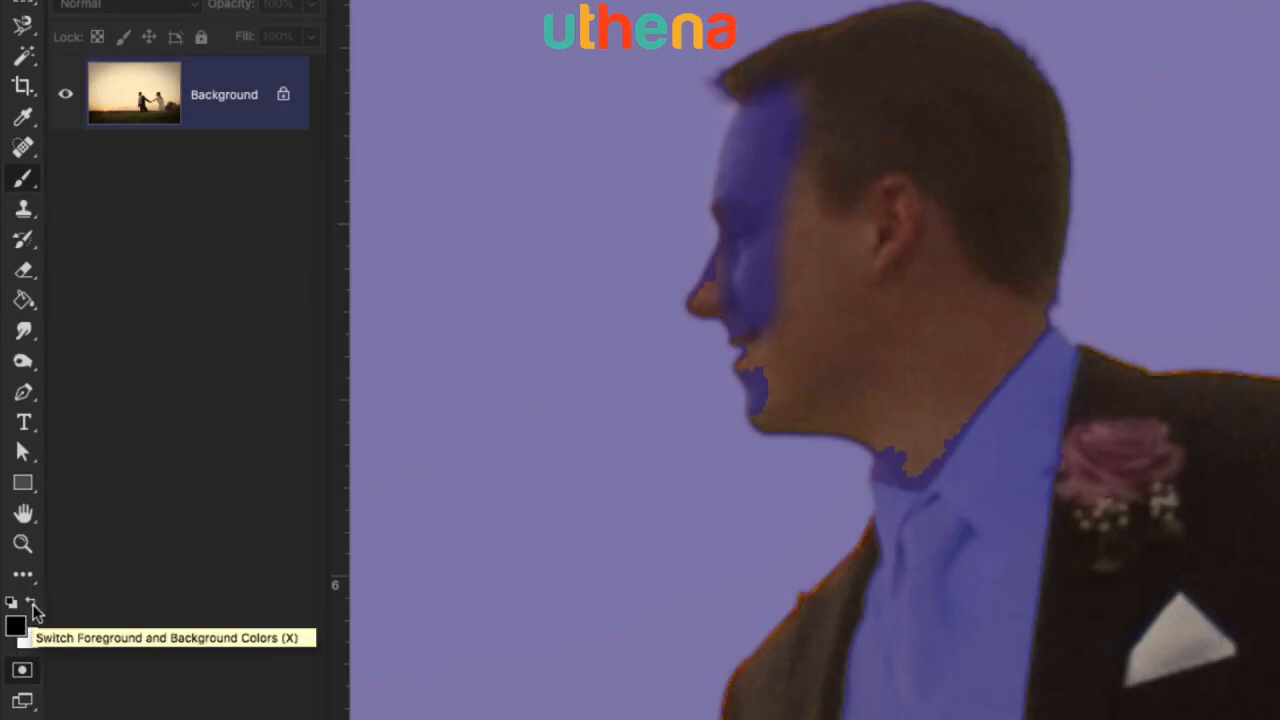
Step: Set one swatch to black and the other to white in the color picker, leaving white as the foreground color
{"action": "left_click", "coordinate": [33, 606]}
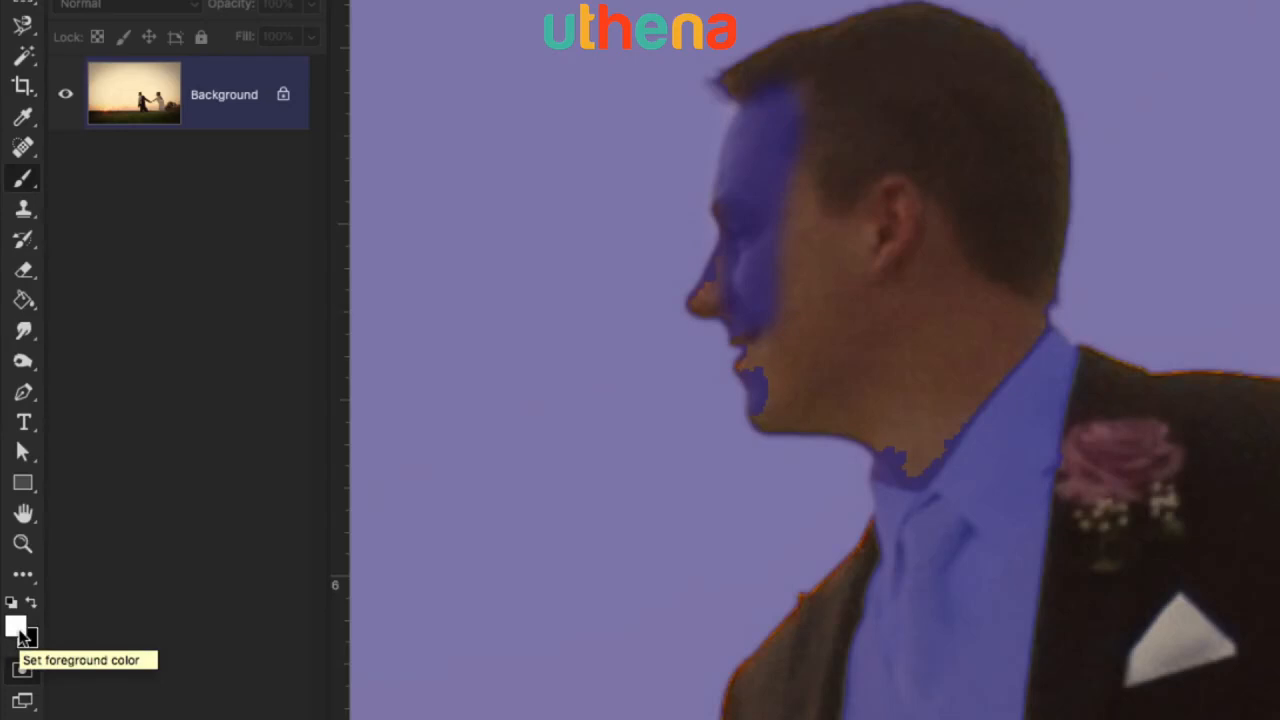
{"action": "left_click", "coordinate": [21, 630]}
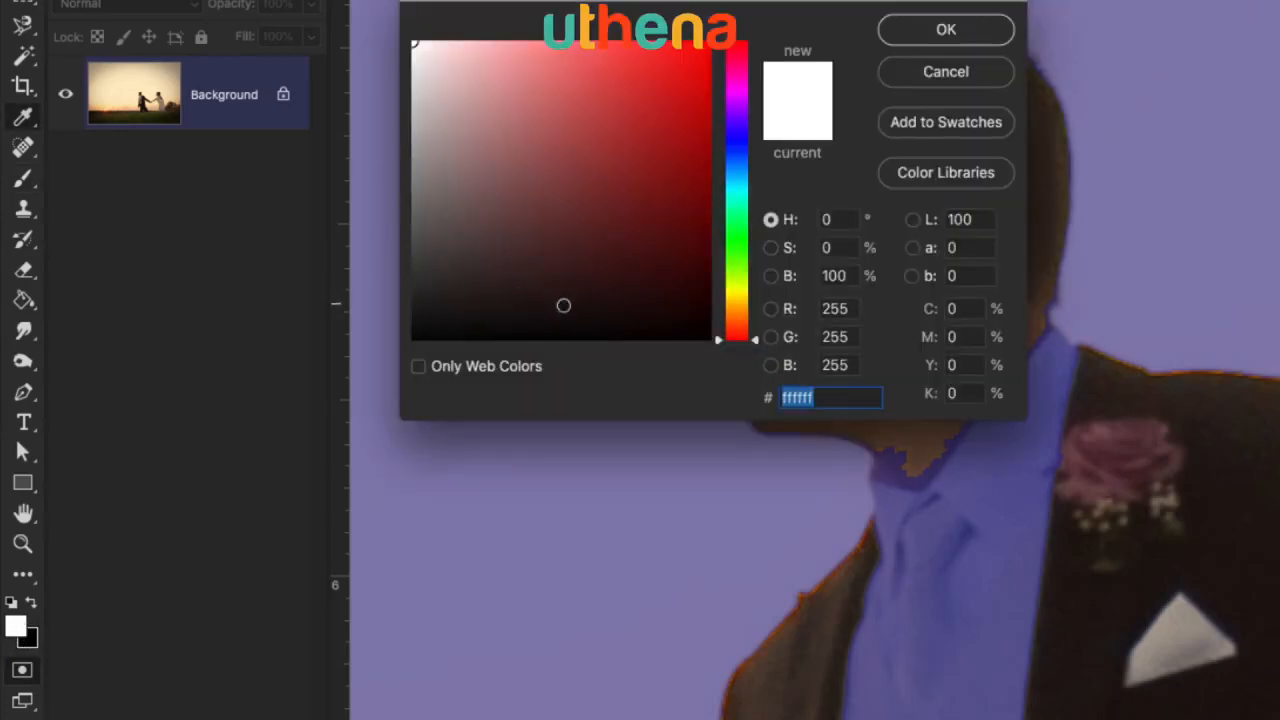
{"action": "left_click_drag", "start_coordinate": [563, 303], "coordinate": [314, 380]}
{"action": "left_click", "coordinate": [925, 32]}
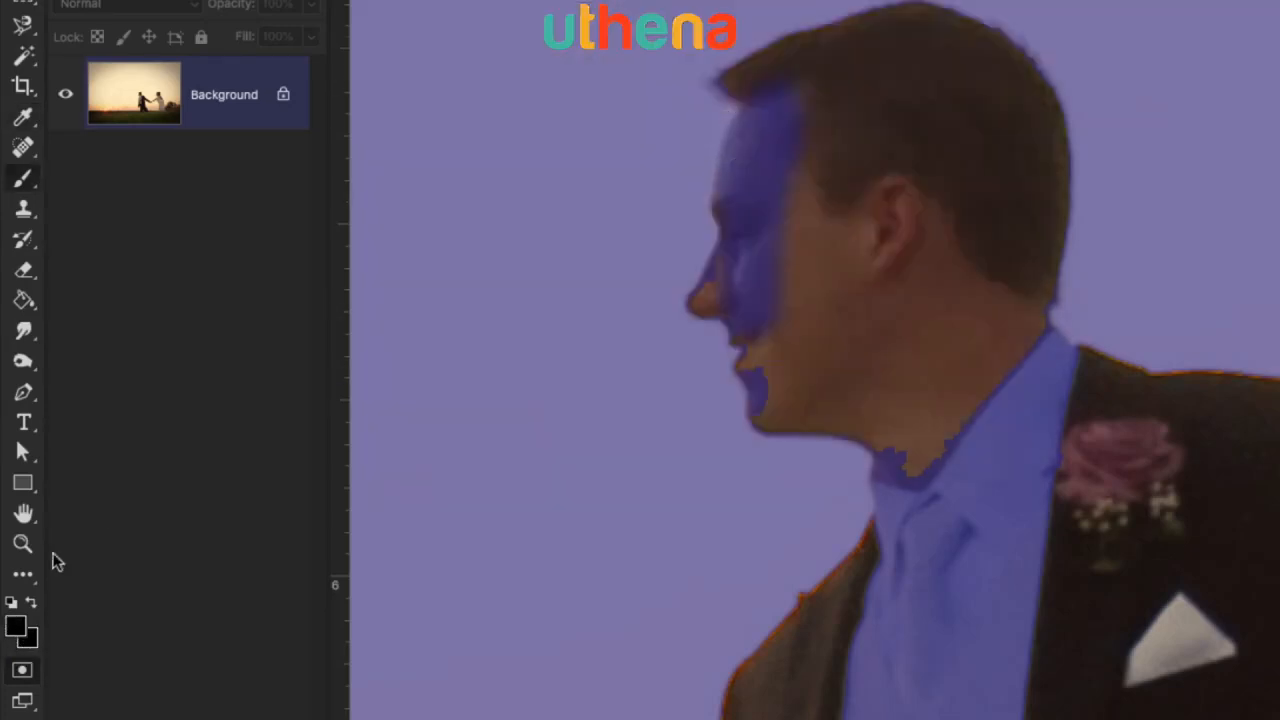
{"action": "left_click", "coordinate": [29, 638]}
{"action": "left_click_drag", "start_coordinate": [530, 232], "coordinate": [412, 41]}
{"action": "key", "text": "Return"}
{"action": "key", "text": "x"}
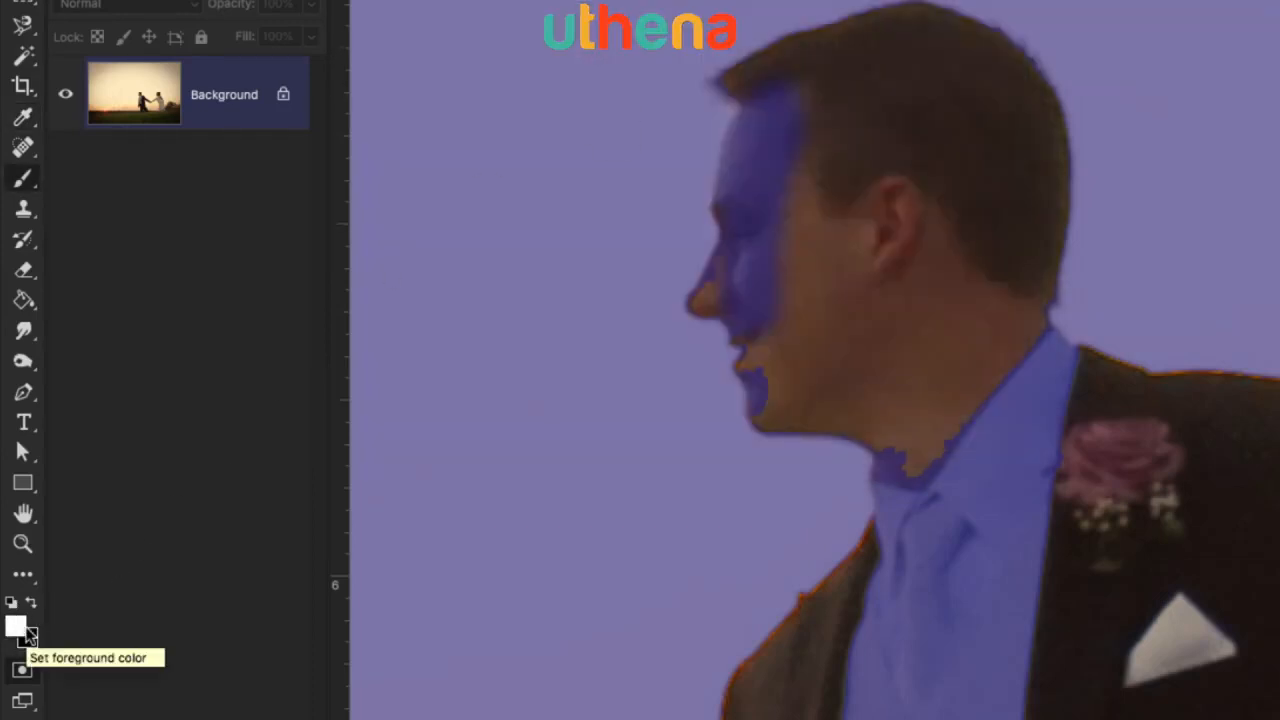
Step: Paint with white to remove the blue overlay from the groom's forehead, face and chin
{"action": "left_click_drag", "start_coordinate": [760, 134], "coordinate": [790, 235]}
{"action": "mouse_move", "coordinate": [774, 148]}
{"action": "left_mouse_down"}
{"action": "mouse_move", "coordinate": [744, 179]}
{"action": "mouse_move", "coordinate": [768, 111]}
{"action": "mouse_move", "coordinate": [752, 84]}
{"action": "mouse_move", "coordinate": [754, 189]}
{"action": "mouse_move", "coordinate": [728, 290]}
{"action": "mouse_move", "coordinate": [759, 327]}
{"action": "mouse_move", "coordinate": [773, 400]}
{"action": "mouse_move", "coordinate": [806, 403]}
{"action": "left_mouse_up"}
Step: Paint a white test stroke through the masked sky in front of the groom, and restore the overlay with black
{"action": "left_click_drag", "start_coordinate": [537, 240], "coordinate": [535, 195]}
{"action": "left_click_drag", "start_coordinate": [540, 138], "coordinate": [500, 571]}
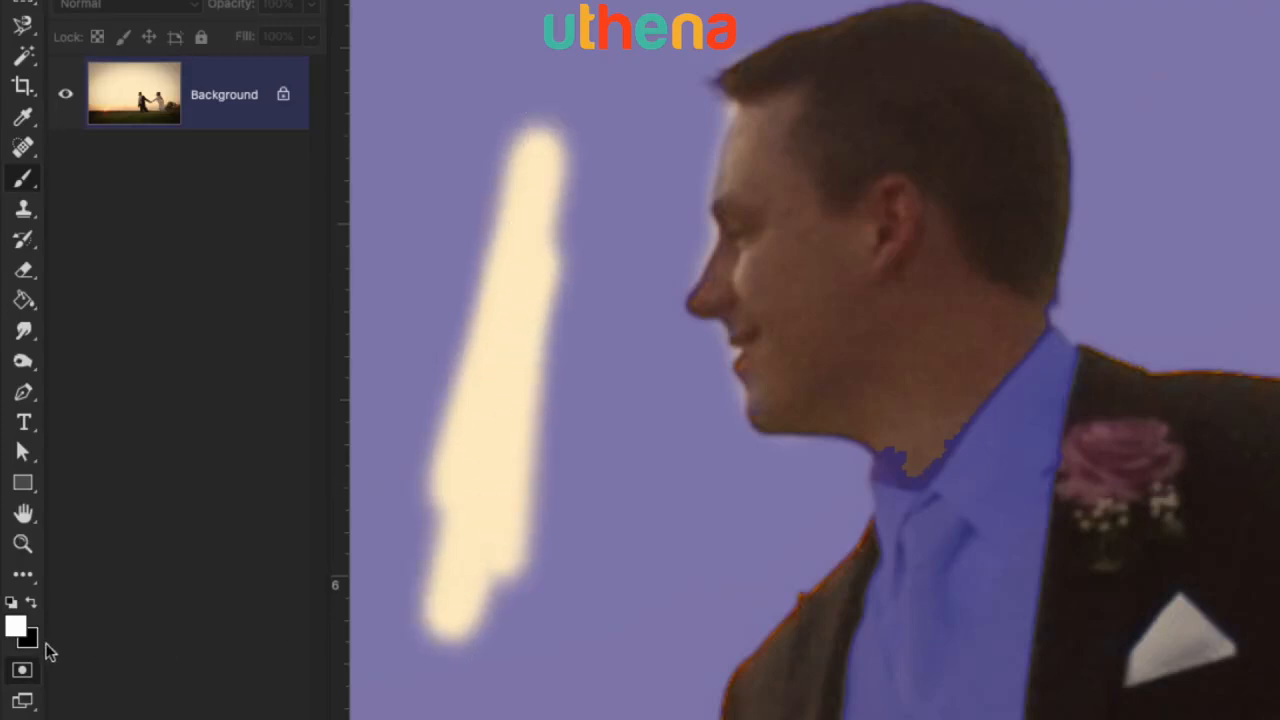
{"action": "left_click", "coordinate": [31, 603]}
{"action": "mouse_move", "coordinate": [526, 401]}
{"action": "left_mouse_down"}
{"action": "mouse_move", "coordinate": [449, 411]}
{"action": "mouse_move", "coordinate": [470, 700]}
{"action": "mouse_move", "coordinate": [514, 651]}
{"action": "mouse_move", "coordinate": [545, 299]}
{"action": "mouse_move", "coordinate": [477, 126]}
{"action": "mouse_move", "coordinate": [477, 420]}
{"action": "mouse_move", "coordinate": [506, 377]}
{"action": "left_mouse_up"}
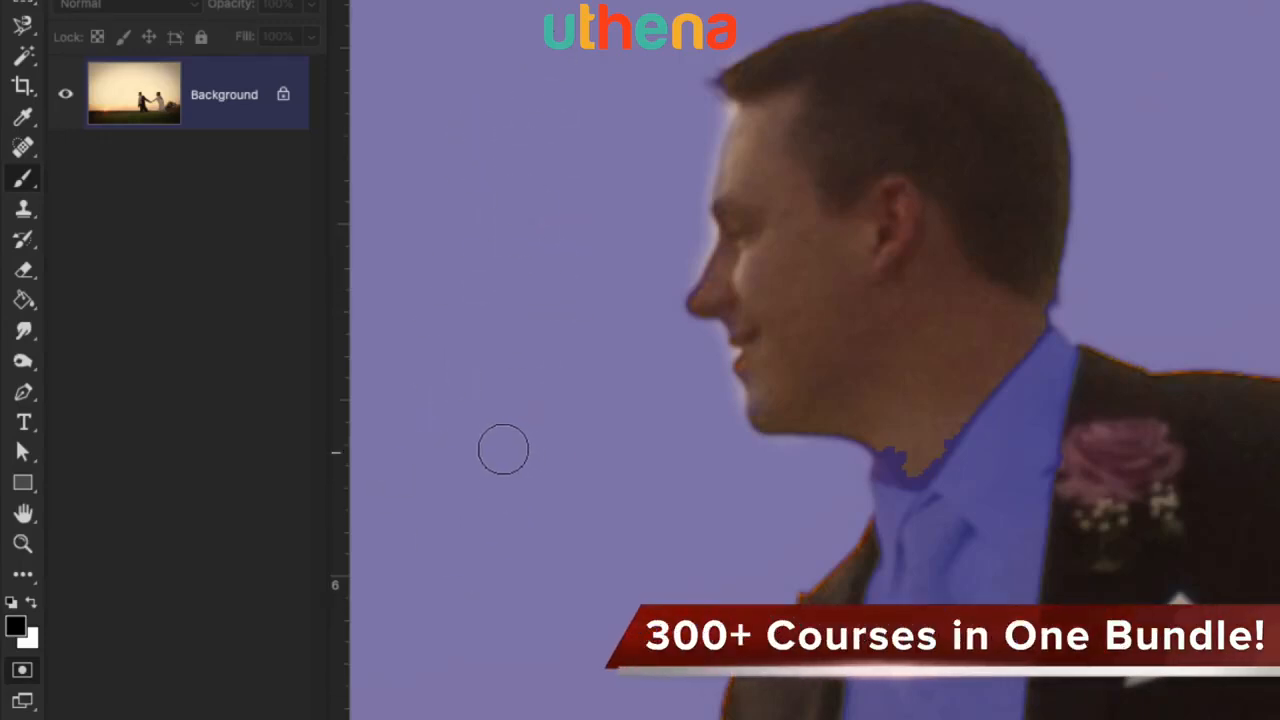
Step: Check the selection outline, remove the overlay from the groom's neck, collar, tie and vest with white, and exit Quick Mask mode
{"action": "left_click", "coordinate": [24, 671]}
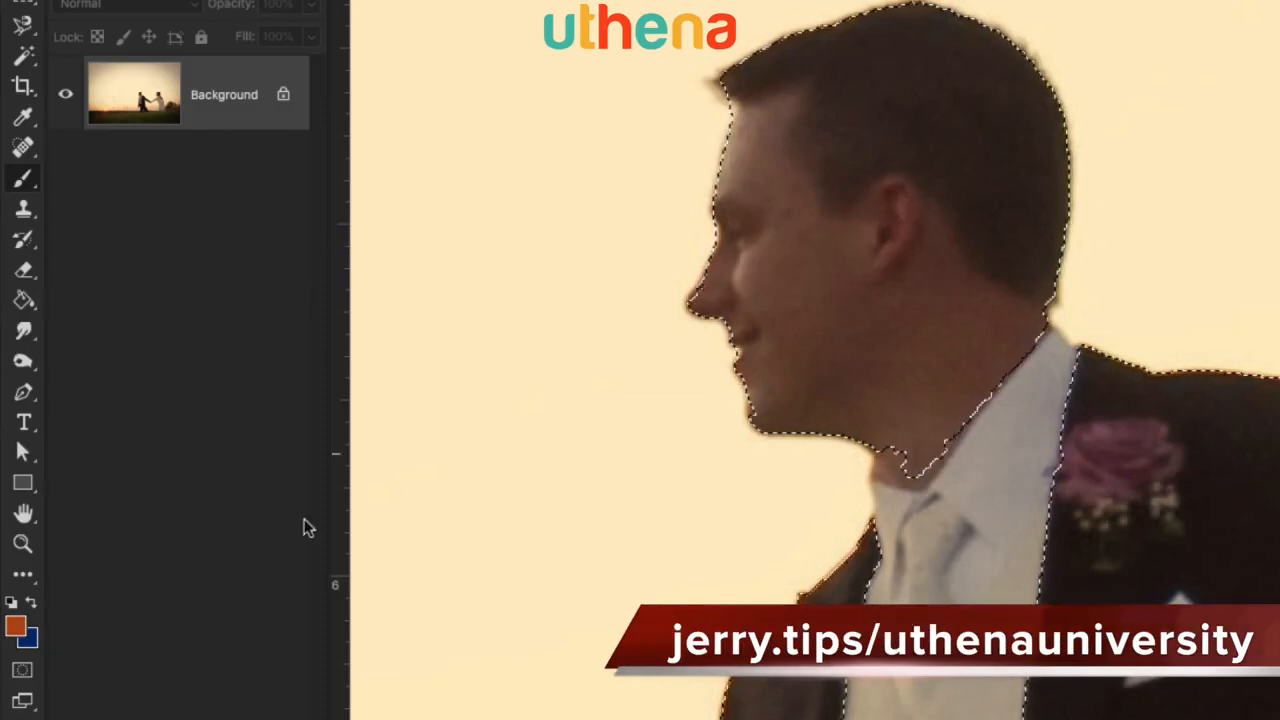
{"action": "left_click", "coordinate": [22, 671]}
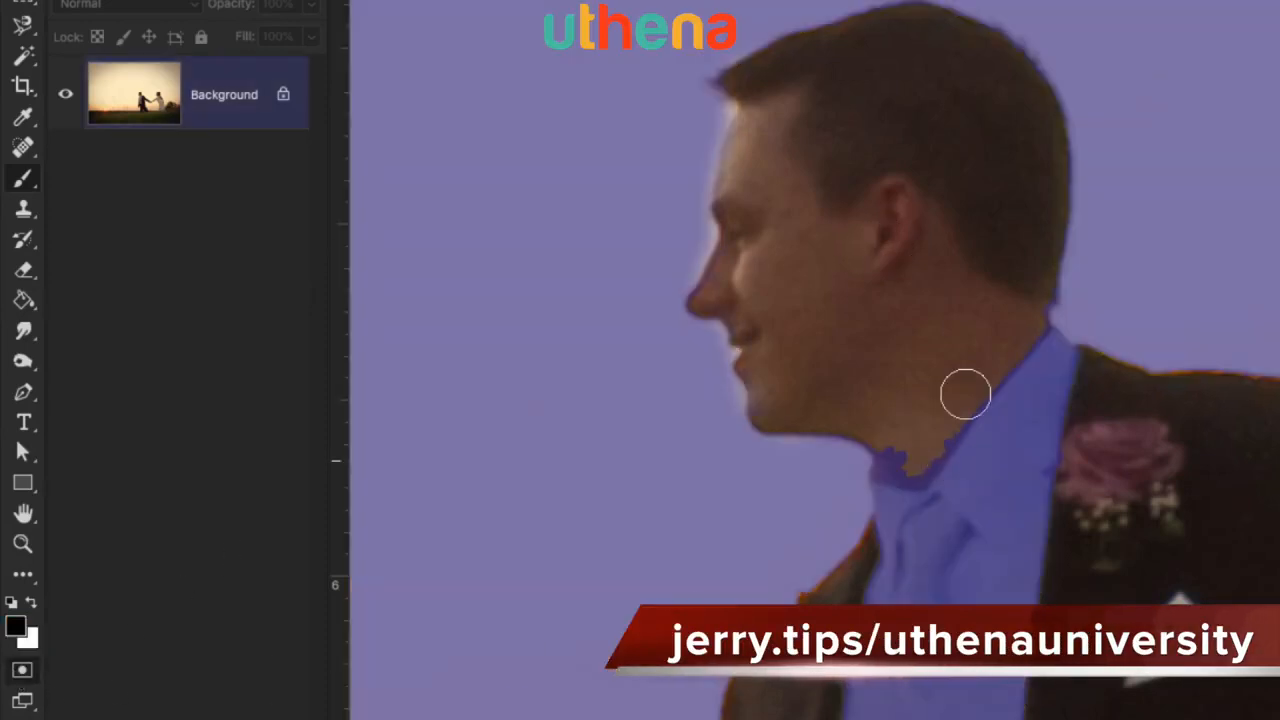
{"action": "left_click_drag", "start_coordinate": [917, 417], "coordinate": [895, 557]}
{"action": "key", "text": "x"}
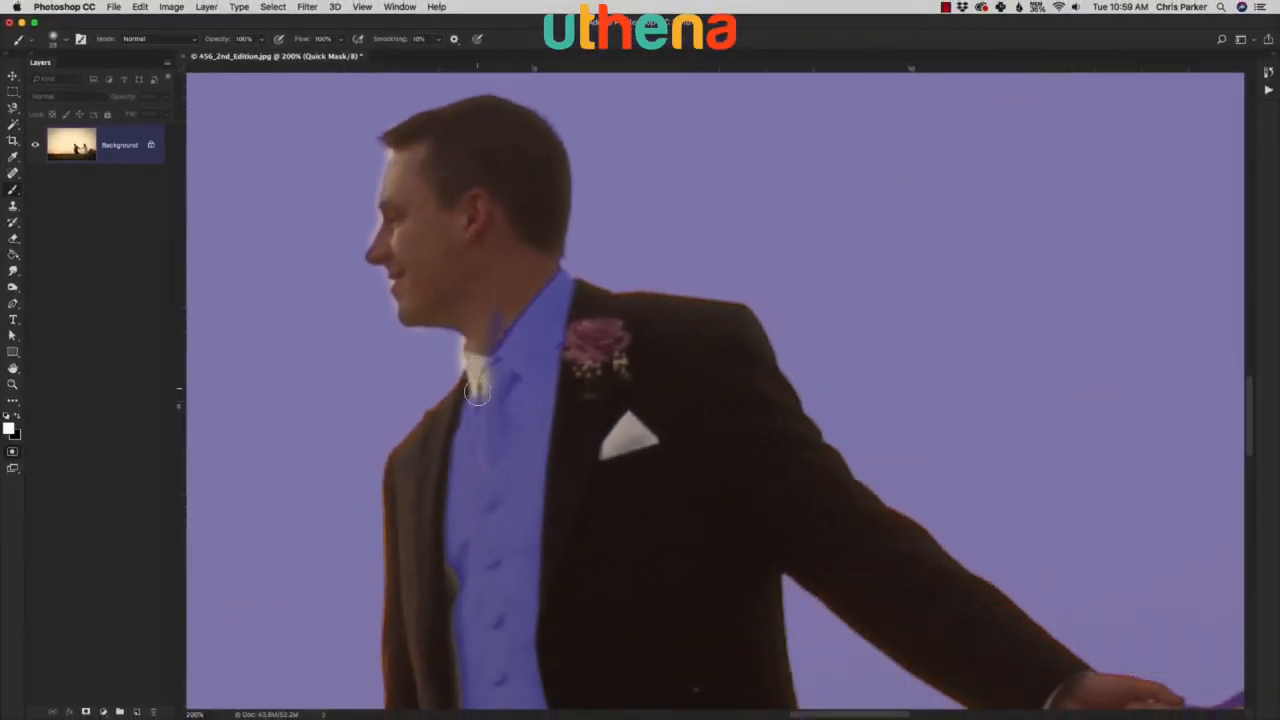
{"action": "mouse_move", "coordinate": [477, 393]}
{"action": "left_mouse_down"}
{"action": "mouse_move", "coordinate": [506, 253]}
{"action": "mouse_move", "coordinate": [539, 316]}
{"action": "mouse_move", "coordinate": [543, 363]}
{"action": "mouse_move", "coordinate": [516, 329]}
{"action": "mouse_move", "coordinate": [546, 344]}
{"action": "mouse_move", "coordinate": [545, 307]}
{"action": "mouse_move", "coordinate": [559, 378]}
{"action": "left_mouse_up"}
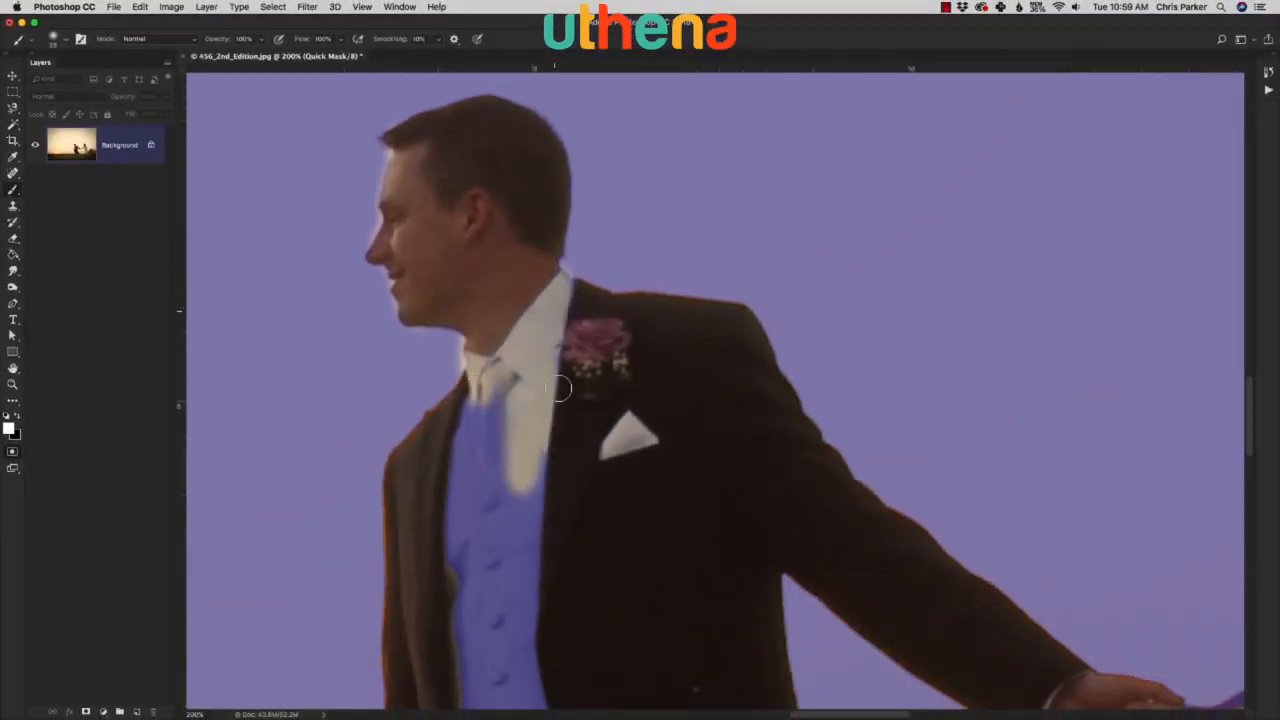
{"action": "scroll", "coordinate": [540, 385], "scroll_direction": "down", "scroll_amount": 5}
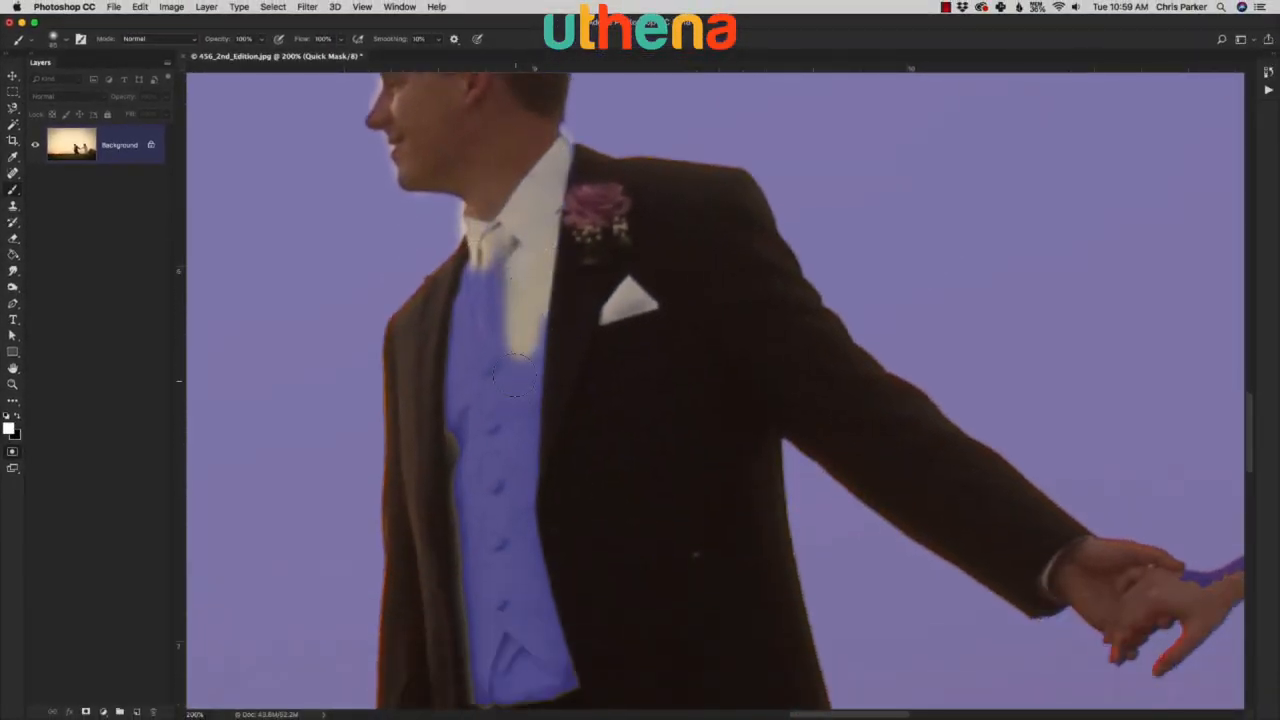
{"action": "mouse_move", "coordinate": [505, 318]}
{"action": "left_mouse_down"}
{"action": "mouse_move", "coordinate": [470, 393]}
{"action": "mouse_move", "coordinate": [488, 274]}
{"action": "mouse_move", "coordinate": [459, 457]}
{"action": "mouse_move", "coordinate": [492, 700]}
{"action": "mouse_move", "coordinate": [525, 540]}
{"action": "left_mouse_up"}
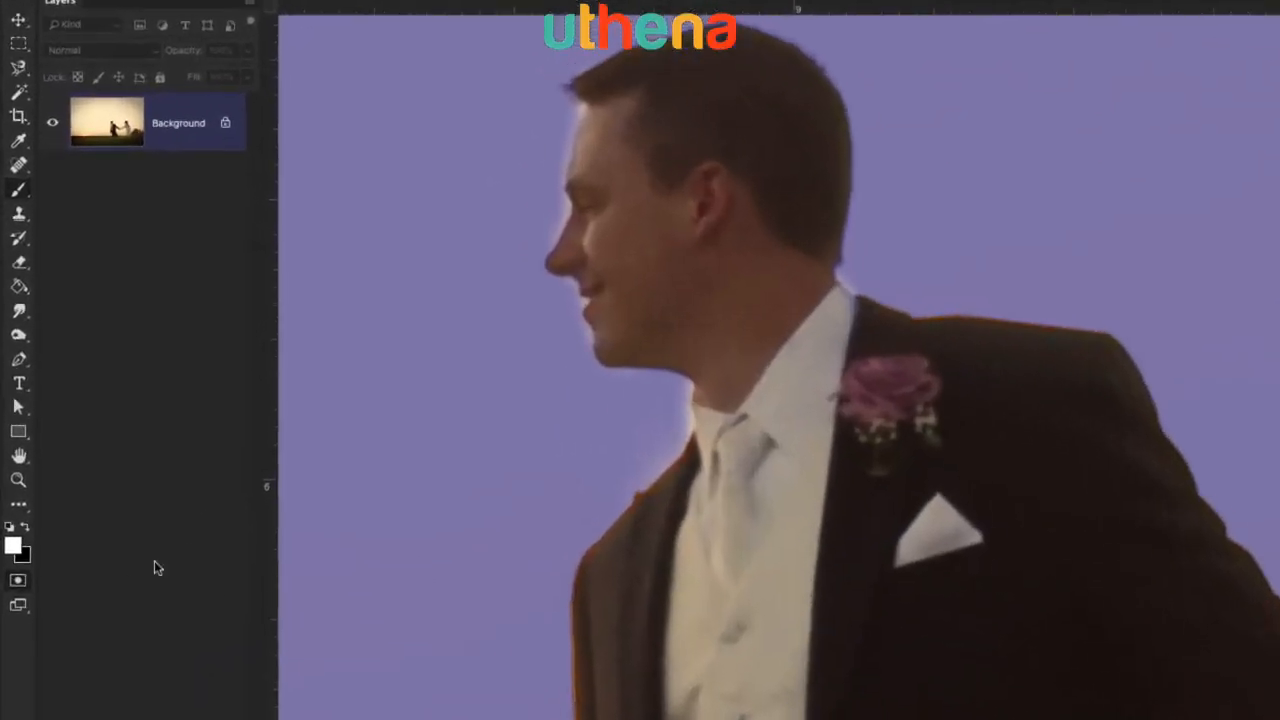
{"action": "left_click", "coordinate": [18, 580]}
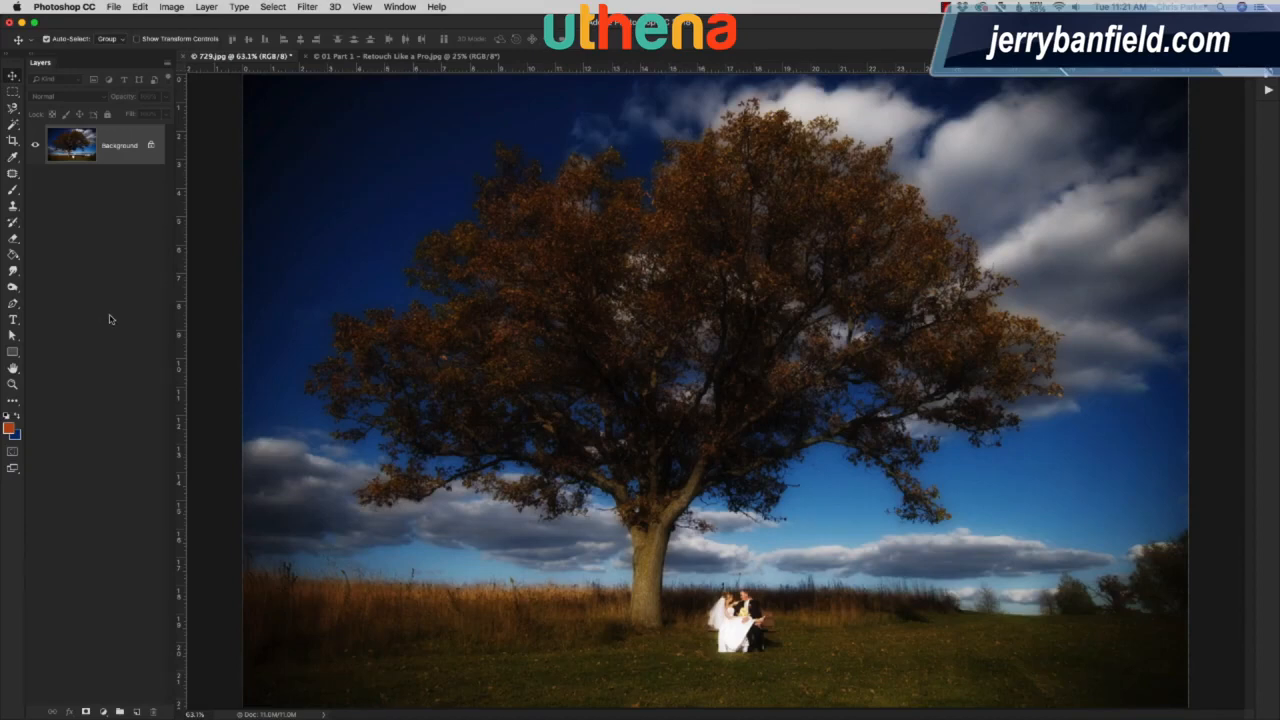
Step: Activate the Clone Stamp tool for the tree photo 729.jpg
{"action": "key", "text": "s"}
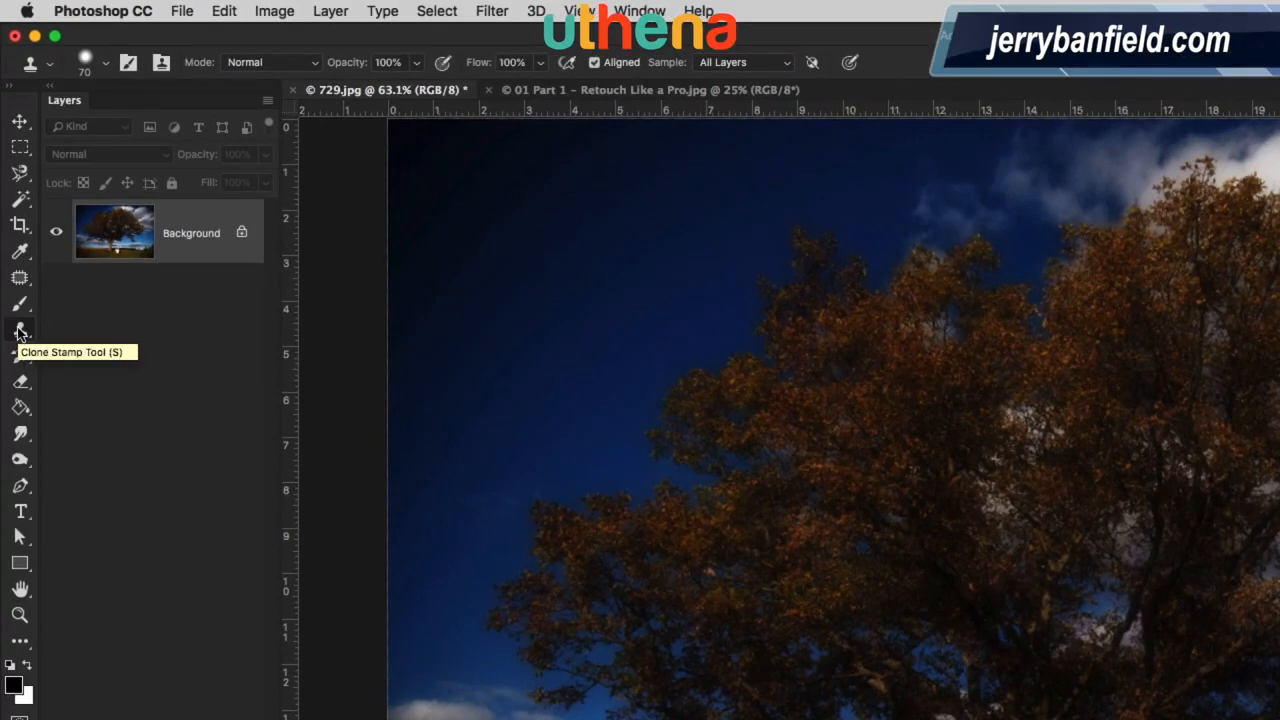
{"action": "left_click", "coordinate": [18, 333]}
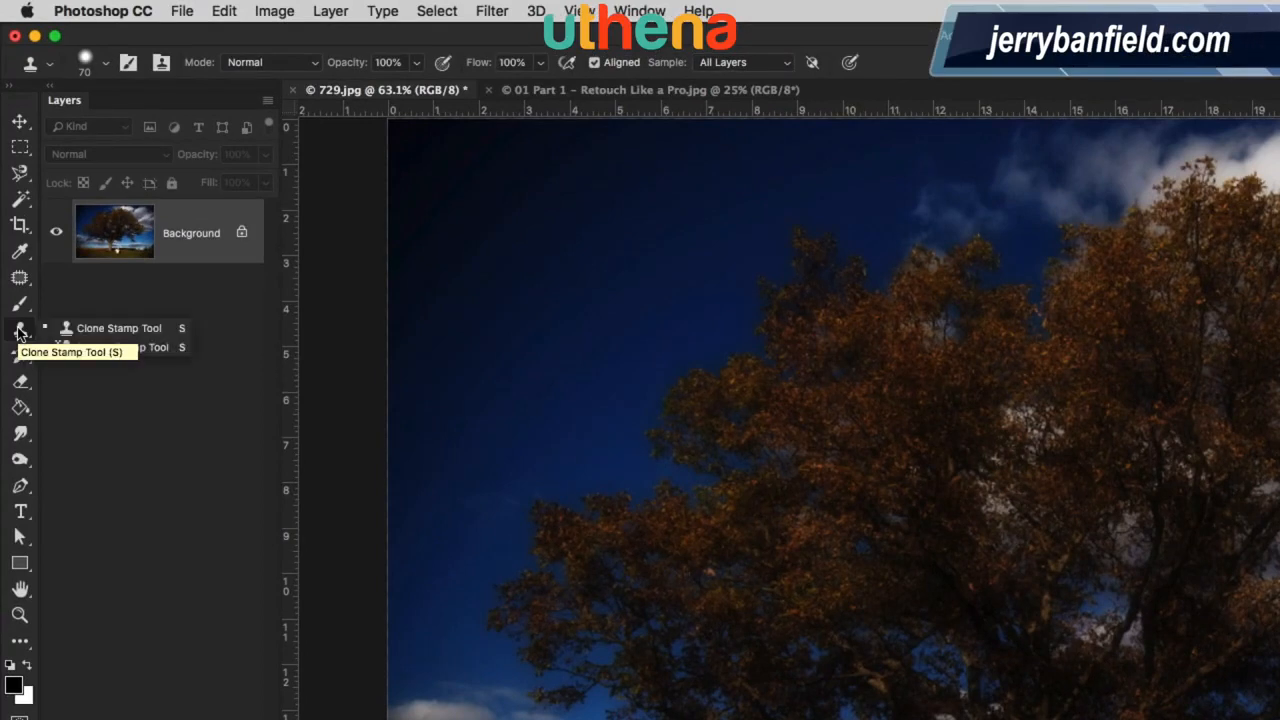
{"action": "left_click", "coordinate": [115, 330]}
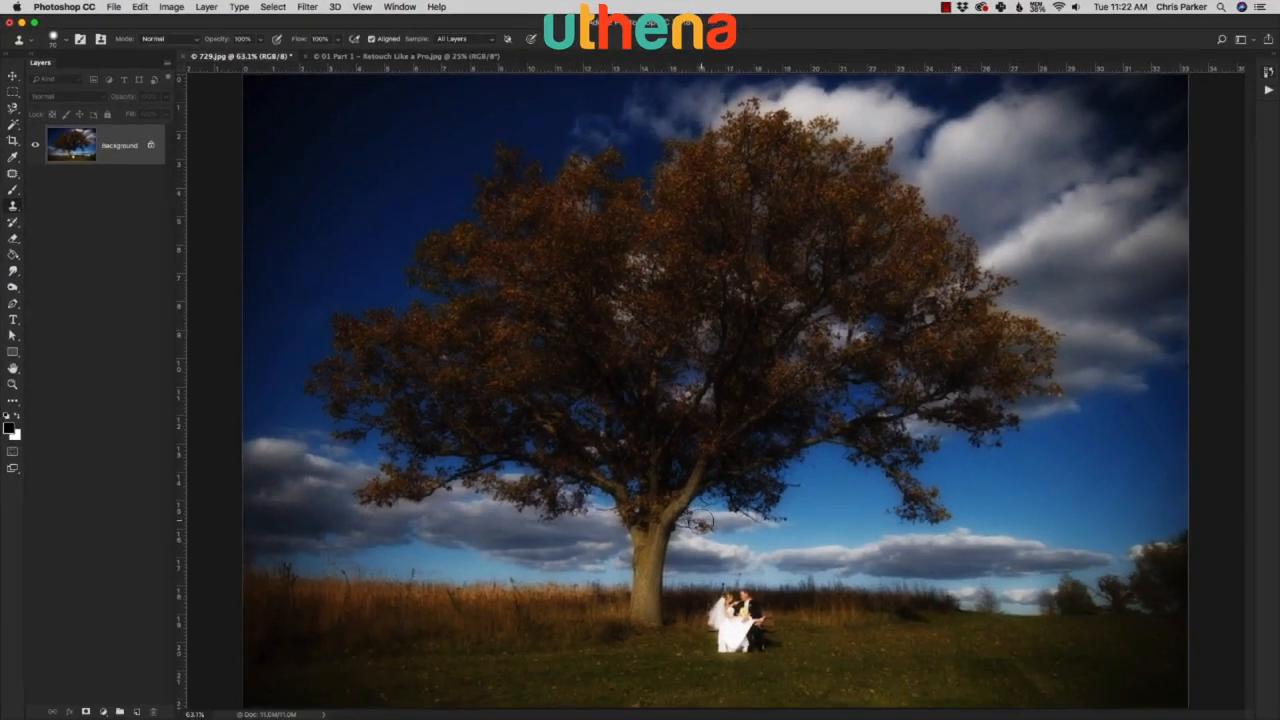
Step: Try to paint with the Clone Stamp over the couple on the bench without defining a source point
{"action": "key", "text": "z"}
{"action": "left_click_drag", "start_coordinate": [619, 487], "coordinate": [916, 690]}
{"action": "key", "text": "s"}
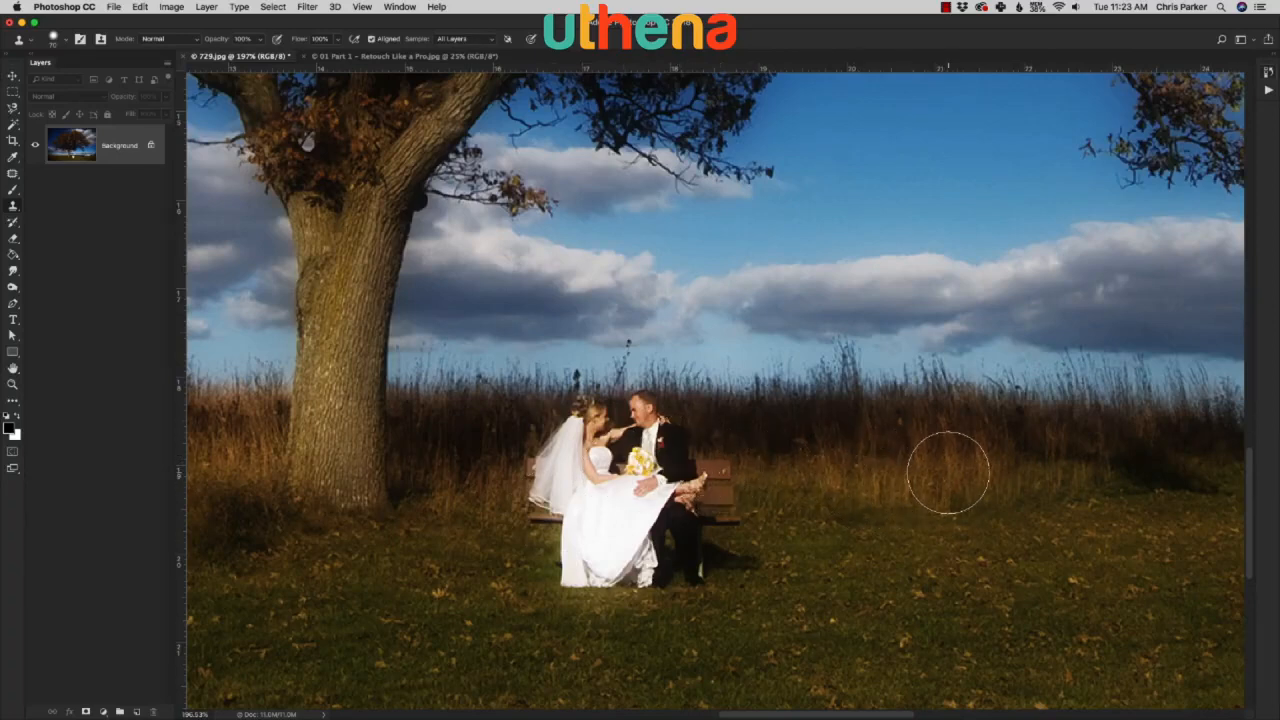
{"action": "left_click", "coordinate": [636, 466]}
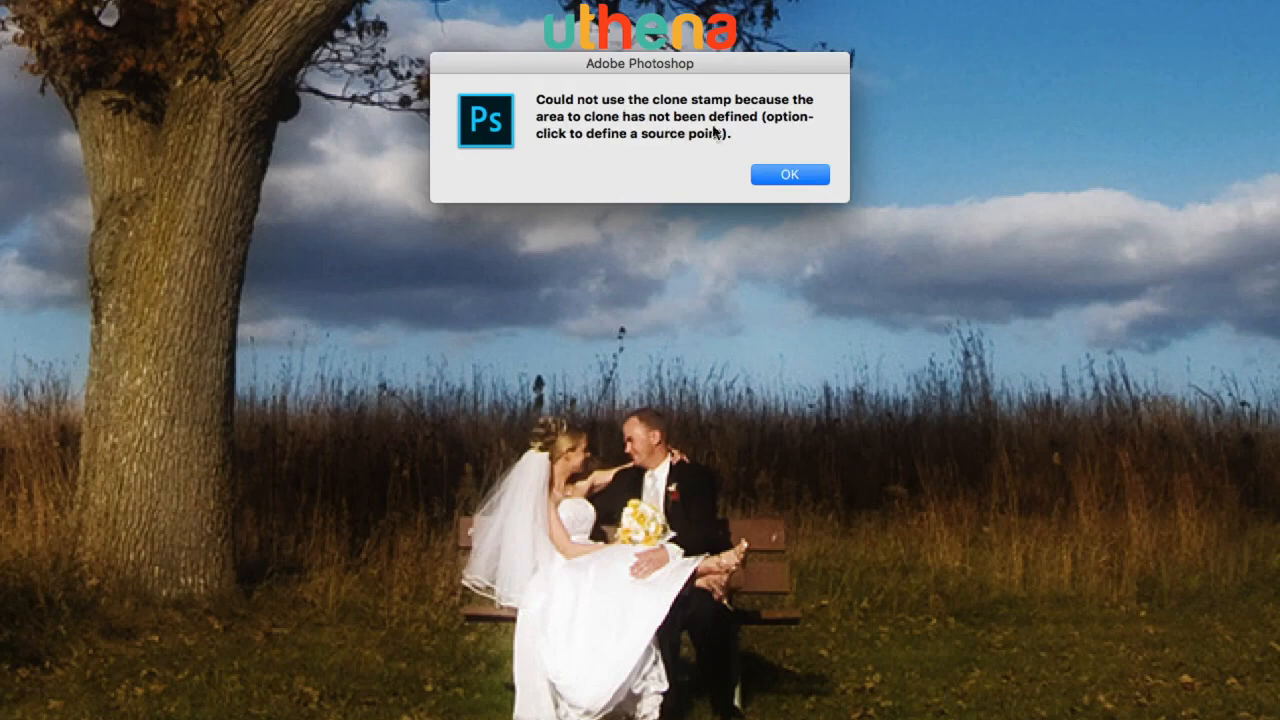
{"action": "left_click", "coordinate": [790, 174]}
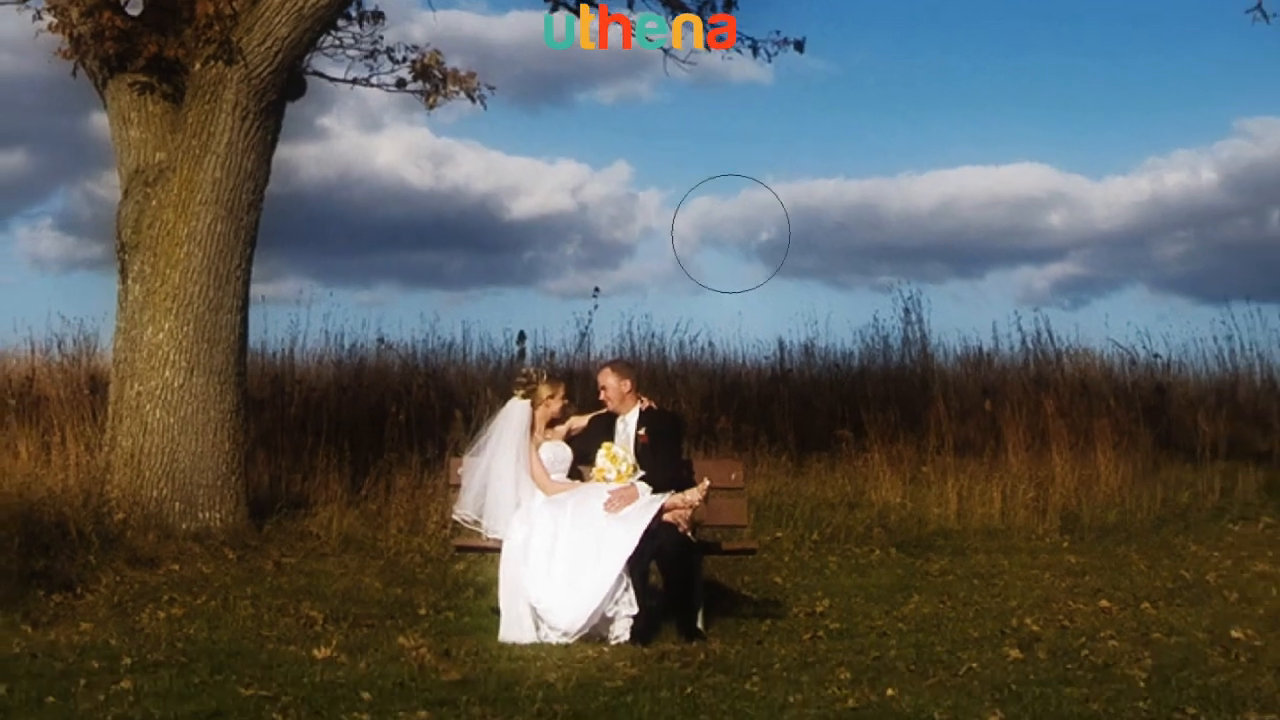
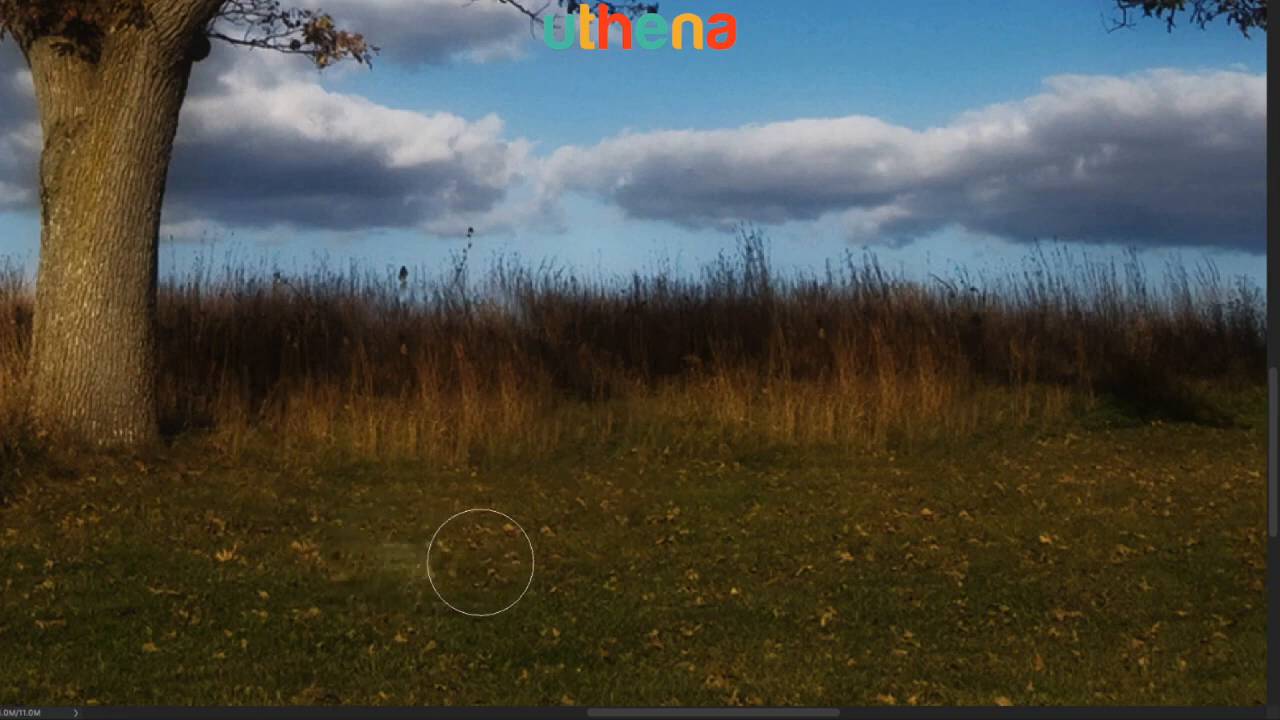
Step: Clone clean grass over the leftover pale patch in the lawn where the couple sat
{"action": "left_click", "coordinate": [858, 416]}
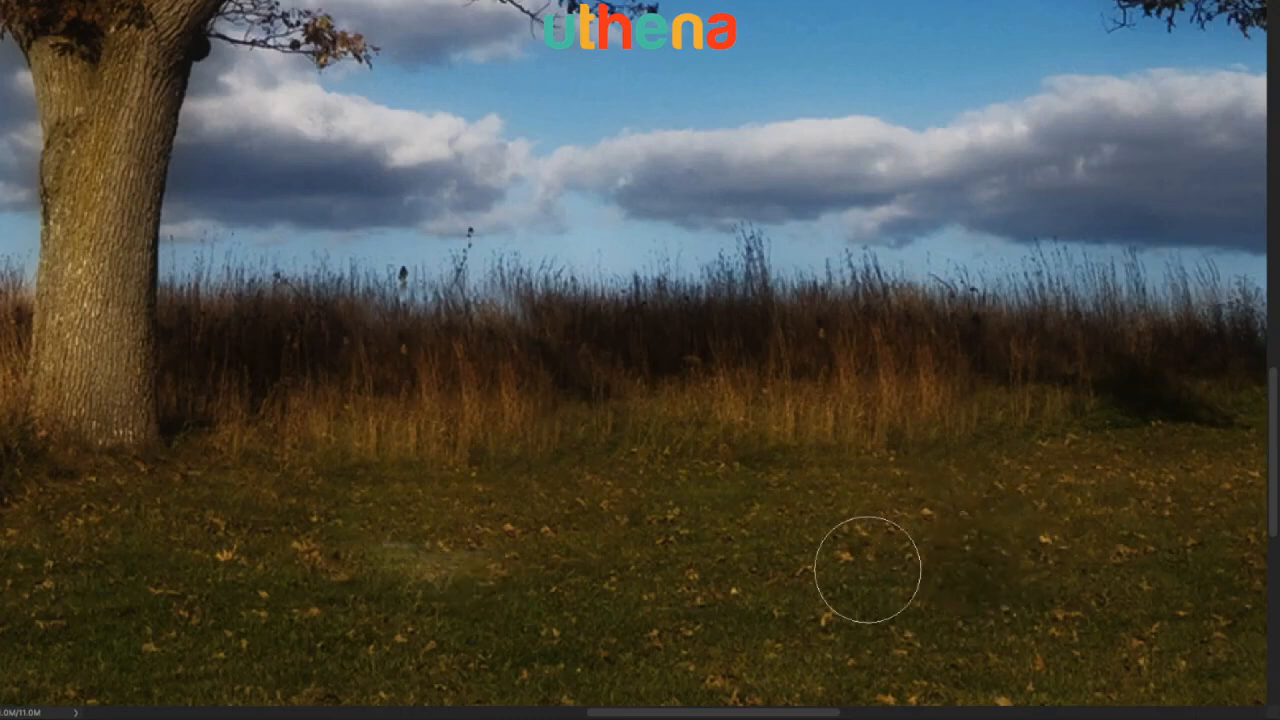
{"action": "left_click_drag", "start_coordinate": [416, 561], "coordinate": [438, 567]}
{"action": "left_click", "coordinate": [388, 568]}
{"action": "left_click", "coordinate": [433, 568]}
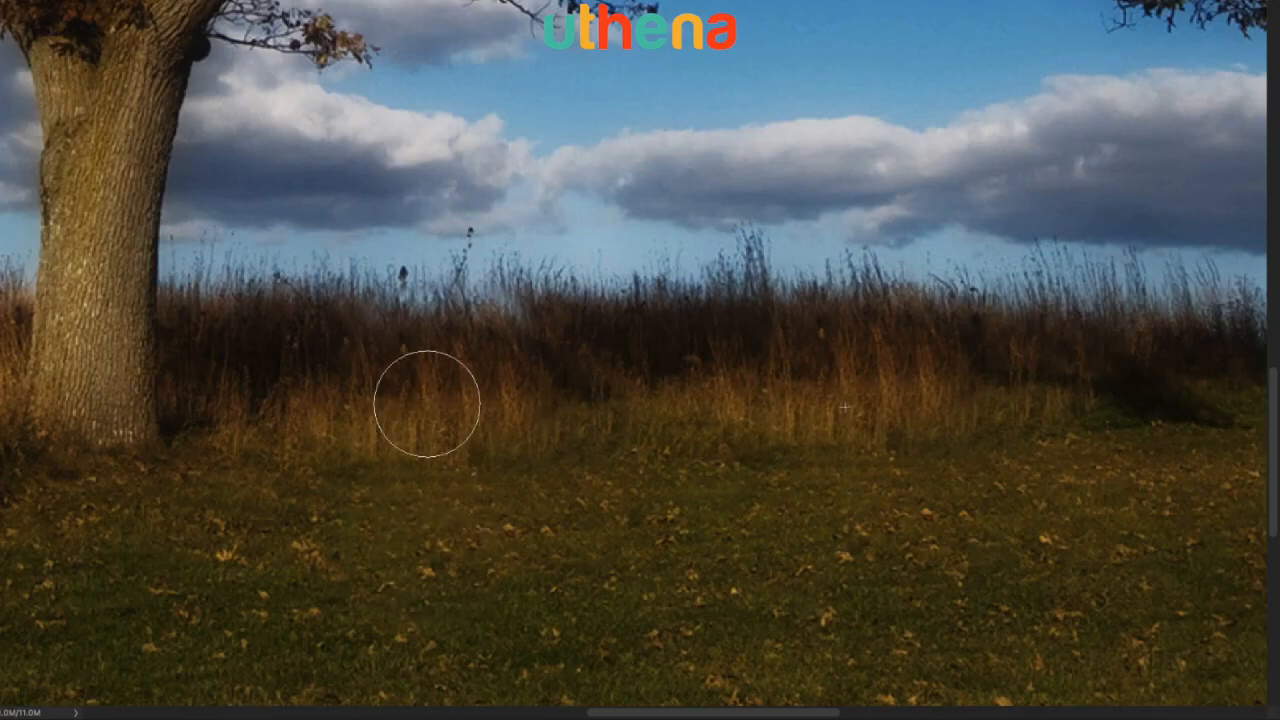
Step: Clone a test stroke of clouds across the tree trunk, and restore the photo to its original history state
{"action": "mouse_move", "coordinate": [410, 321]}
{"action": "left_mouse_down"}
{"action": "mouse_move", "coordinate": [287, 152]}
{"action": "mouse_move", "coordinate": [135, 163]}
{"action": "mouse_move", "coordinate": [109, 170]}
{"action": "mouse_move", "coordinate": [78, 192]}
{"action": "left_mouse_up"}
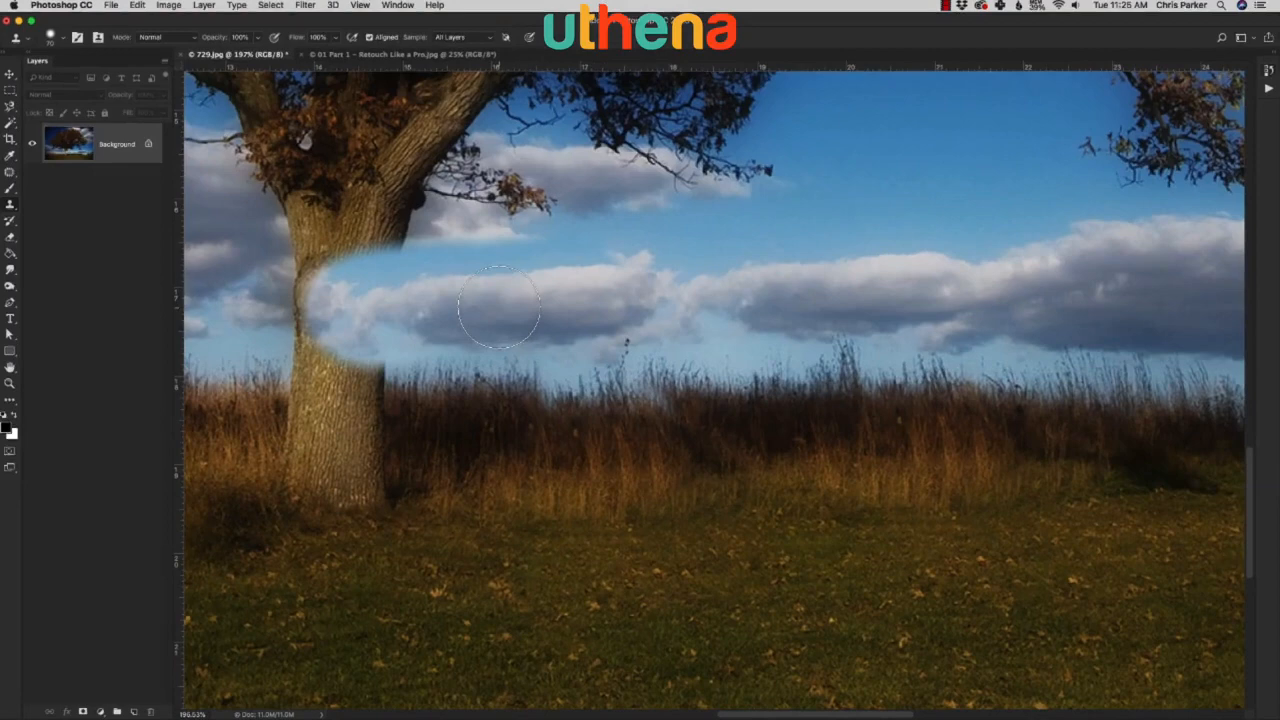
{"action": "key", "text": "ctrl+z"}
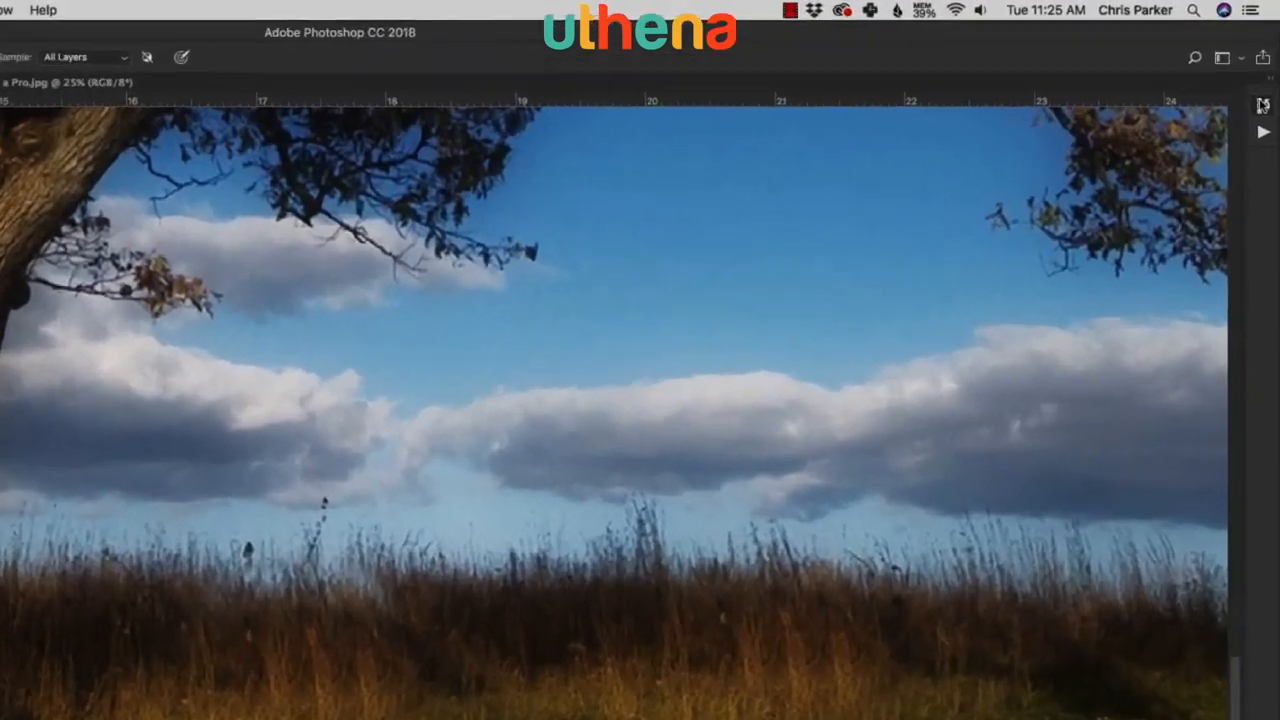
{"action": "left_click", "coordinate": [1268, 75]}
{"action": "left_click", "coordinate": [1186, 85]}
{"action": "left_click", "coordinate": [1268, 75]}
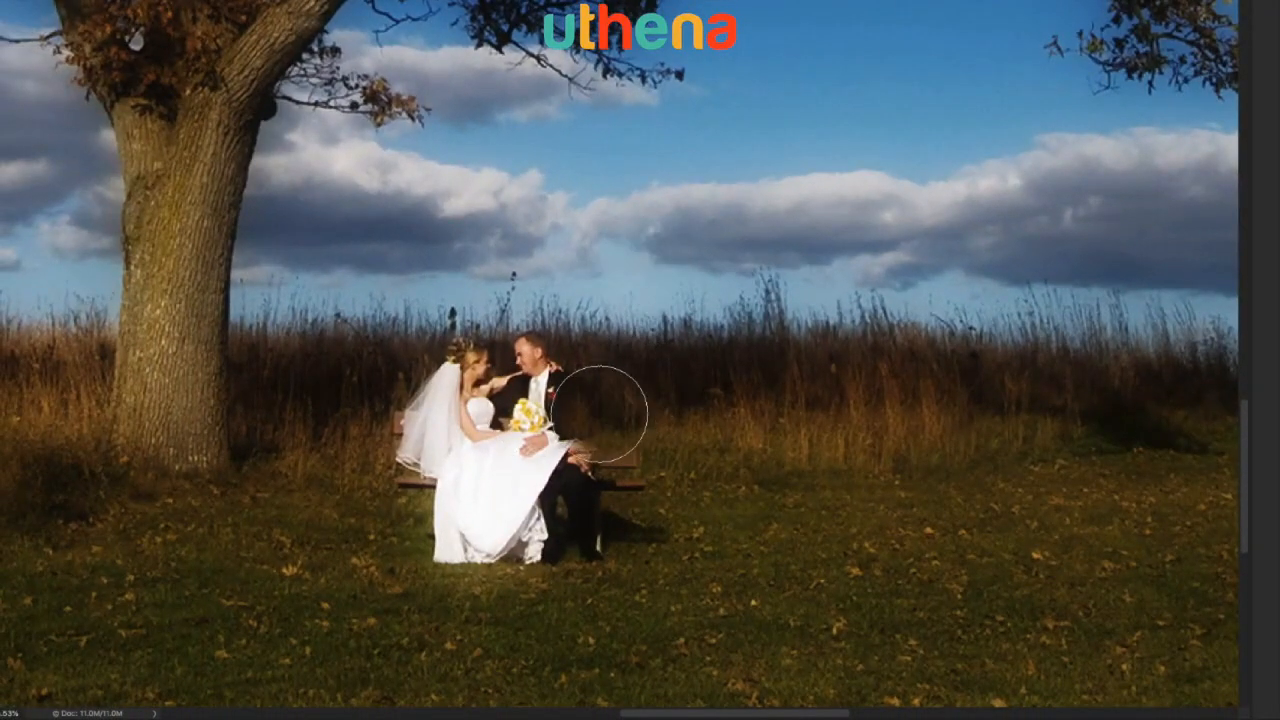
Step: Clone grass over the couple and a copy of them in front of the tree trunk, and revert the photo
{"action": "mouse_move", "coordinate": [557, 441]}
{"action": "left_mouse_down"}
{"action": "mouse_move", "coordinate": [597, 471]}
{"action": "mouse_move", "coordinate": [563, 438]}
{"action": "mouse_move", "coordinate": [550, 387]}
{"action": "mouse_move", "coordinate": [525, 370]}
{"action": "mouse_move", "coordinate": [480, 374]}
{"action": "mouse_move", "coordinate": [440, 438]}
{"action": "mouse_move", "coordinate": [485, 491]}
{"action": "mouse_move", "coordinate": [450, 530]}
{"action": "mouse_move", "coordinate": [625, 532]}
{"action": "mouse_move", "coordinate": [513, 440]}
{"action": "left_mouse_up"}
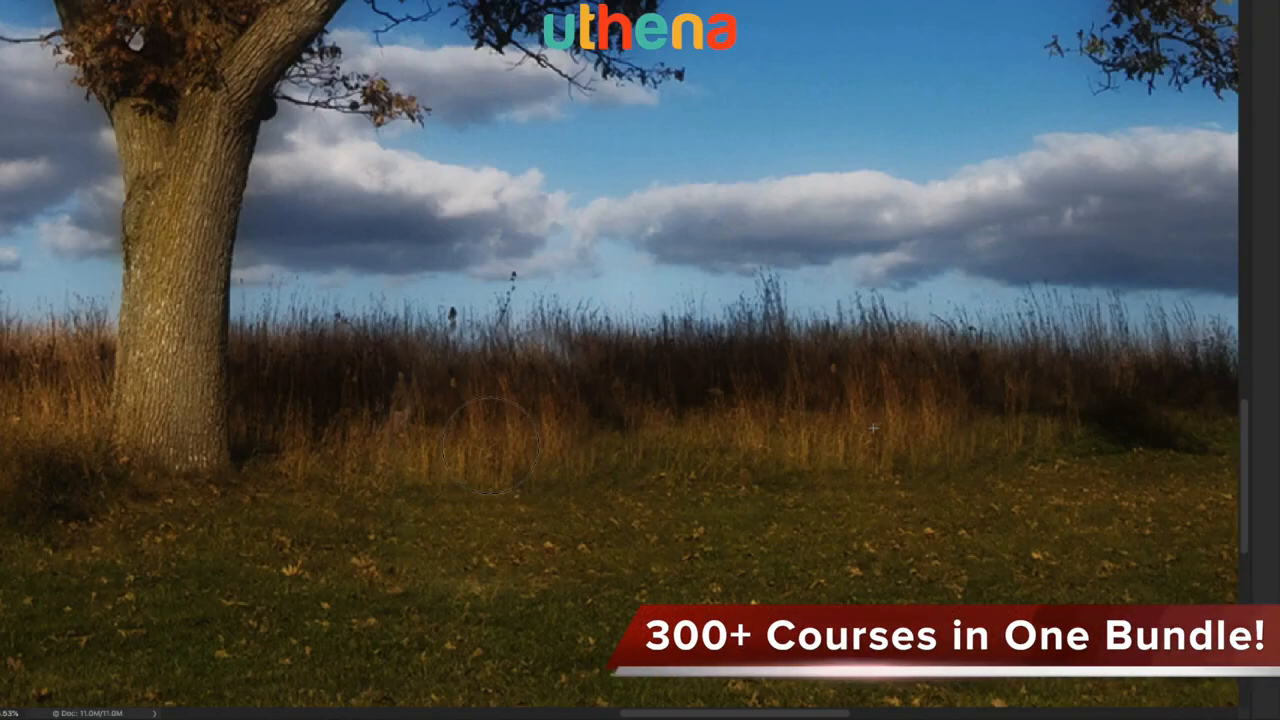
{"action": "mouse_move", "coordinate": [490, 448]}
{"action": "left_mouse_down"}
{"action": "mouse_move", "coordinate": [96, 440]}
{"action": "mouse_move", "coordinate": [70, 425]}
{"action": "mouse_move", "coordinate": [105, 365]}
{"action": "mouse_move", "coordinate": [155, 360]}
{"action": "mouse_move", "coordinate": [185, 412]}
{"action": "mouse_move", "coordinate": [170, 500]}
{"action": "mouse_move", "coordinate": [135, 510]}
{"action": "mouse_move", "coordinate": [70, 490]}
{"action": "mouse_move", "coordinate": [63, 515]}
{"action": "mouse_move", "coordinate": [170, 545]}
{"action": "mouse_move", "coordinate": [136, 469]}
{"action": "mouse_move", "coordinate": [147, 479]}
{"action": "left_mouse_up"}
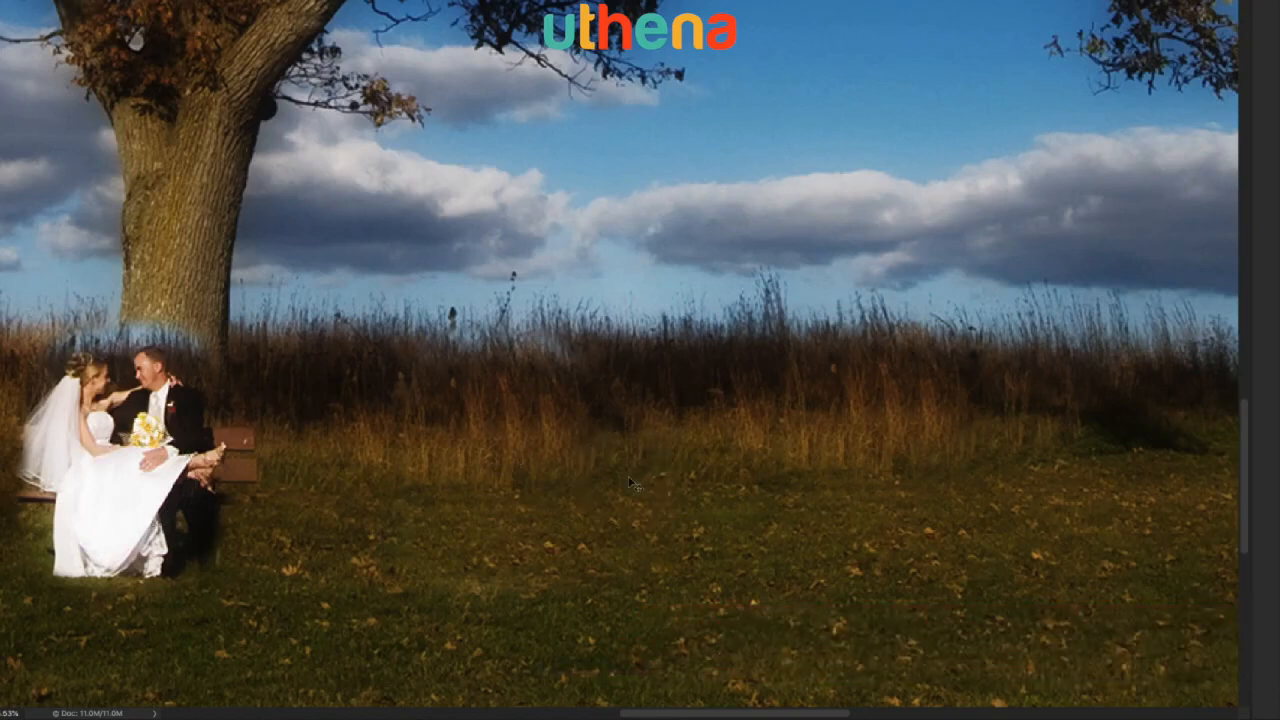
{"action": "key", "text": "F12"}
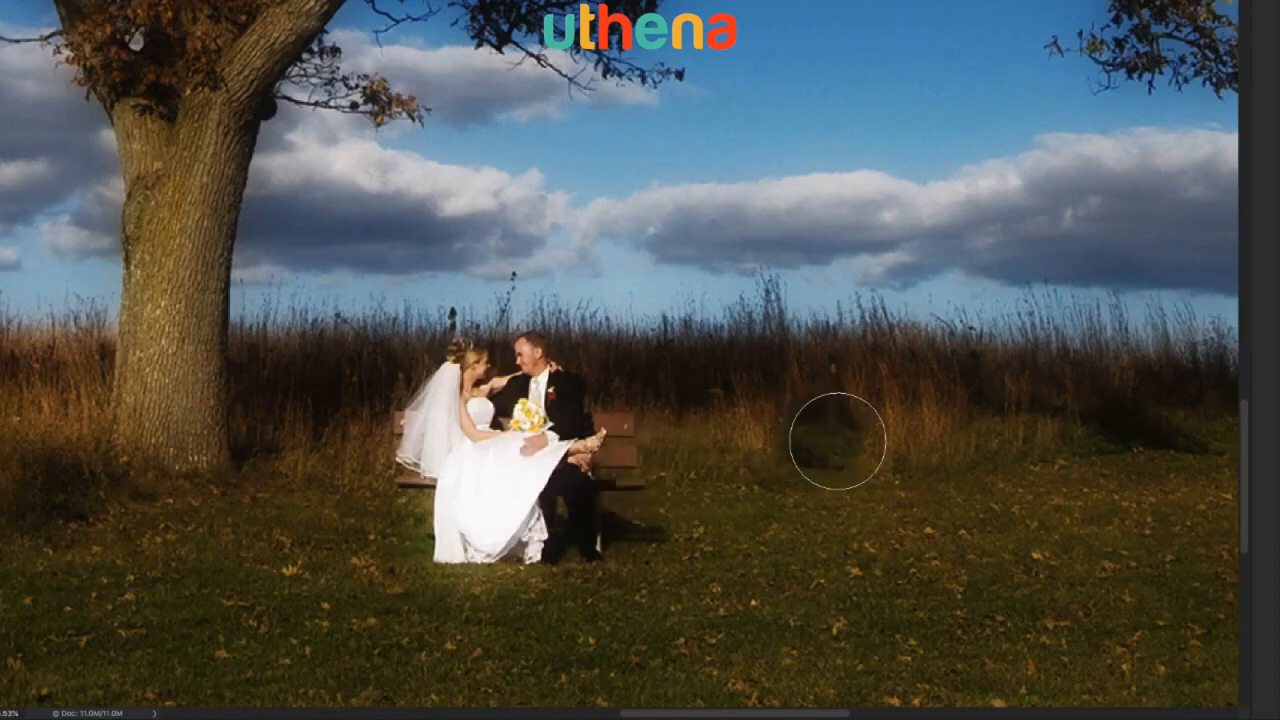
Step: Clone grass over the couple on the bench, and cover the tree trunk from a source sampled in the dry grass
{"action": "mouse_move", "coordinate": [837, 437]}
{"action": "left_mouse_down"}
{"action": "mouse_move", "coordinate": [515, 381]}
{"action": "mouse_move", "coordinate": [496, 402]}
{"action": "mouse_move", "coordinate": [455, 377]}
{"action": "mouse_move", "coordinate": [405, 450]}
{"action": "mouse_move", "coordinate": [426, 522]}
{"action": "mouse_move", "coordinate": [498, 543]}
{"action": "mouse_move", "coordinate": [609, 523]}
{"action": "mouse_move", "coordinate": [456, 569]}
{"action": "mouse_move", "coordinate": [470, 495]}
{"action": "mouse_move", "coordinate": [619, 431]}
{"action": "left_mouse_up"}
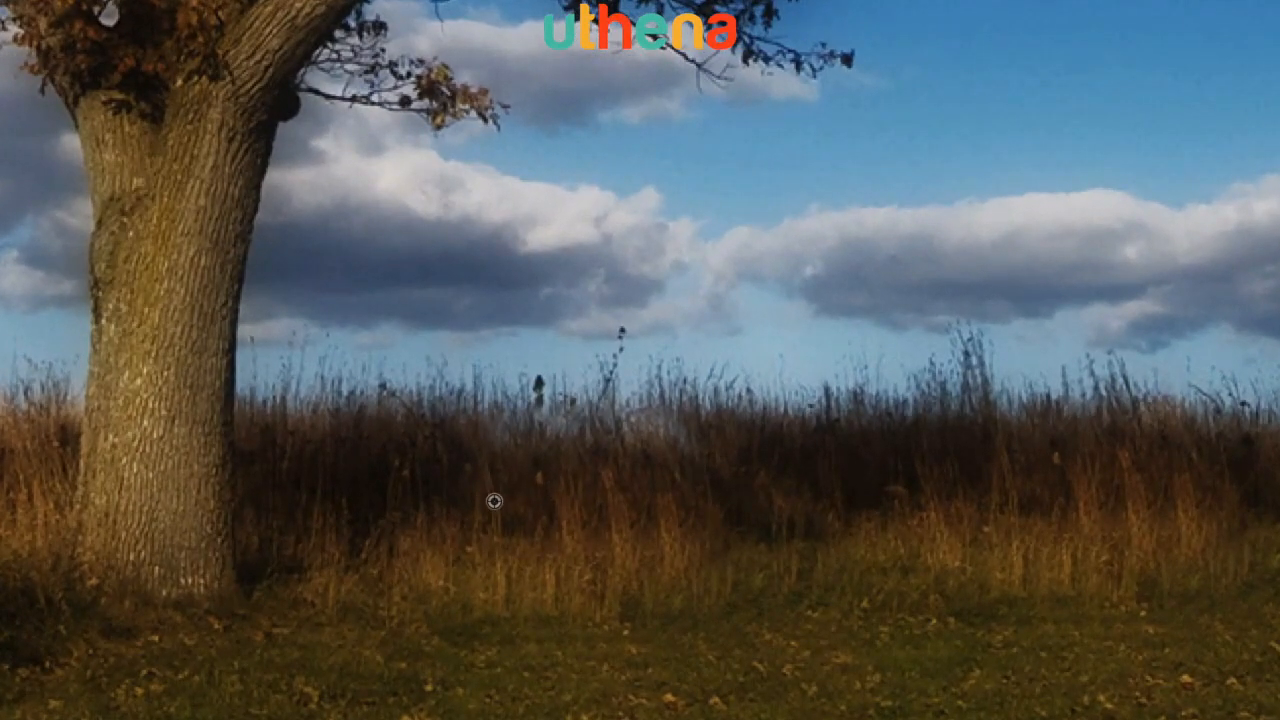
{"action": "left_click", "coordinate": [494, 501], "text": "alt"}
{"action": "mouse_move", "coordinate": [203, 468]}
{"action": "left_mouse_down"}
{"action": "mouse_move", "coordinate": [212, 511]}
{"action": "mouse_move", "coordinate": [134, 562]}
{"action": "mouse_move", "coordinate": [129, 444]}
{"action": "left_mouse_up"}
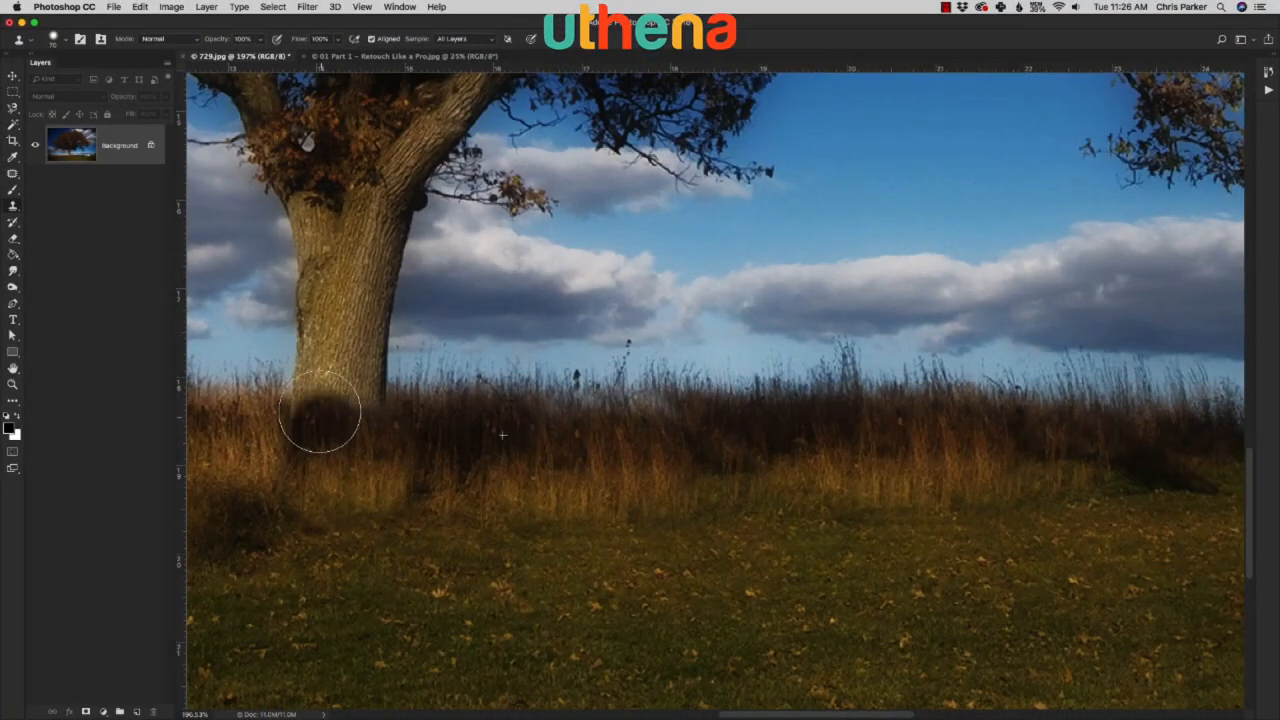
{"action": "mouse_move", "coordinate": [320, 412]}
{"action": "left_mouse_down"}
{"action": "mouse_move", "coordinate": [373, 417]}
{"action": "mouse_move", "coordinate": [373, 339]}
{"action": "mouse_move", "coordinate": [318, 362]}
{"action": "mouse_move", "coordinate": [320, 309]}
{"action": "mouse_move", "coordinate": [370, 309]}
{"action": "mouse_move", "coordinate": [389, 222]}
{"action": "mouse_move", "coordinate": [316, 226]}
{"action": "mouse_move", "coordinate": [321, 291]}
{"action": "mouse_move", "coordinate": [325, 281]}
{"action": "mouse_move", "coordinate": [305, 447]}
{"action": "mouse_move", "coordinate": [491, 449]}
{"action": "left_mouse_up"}
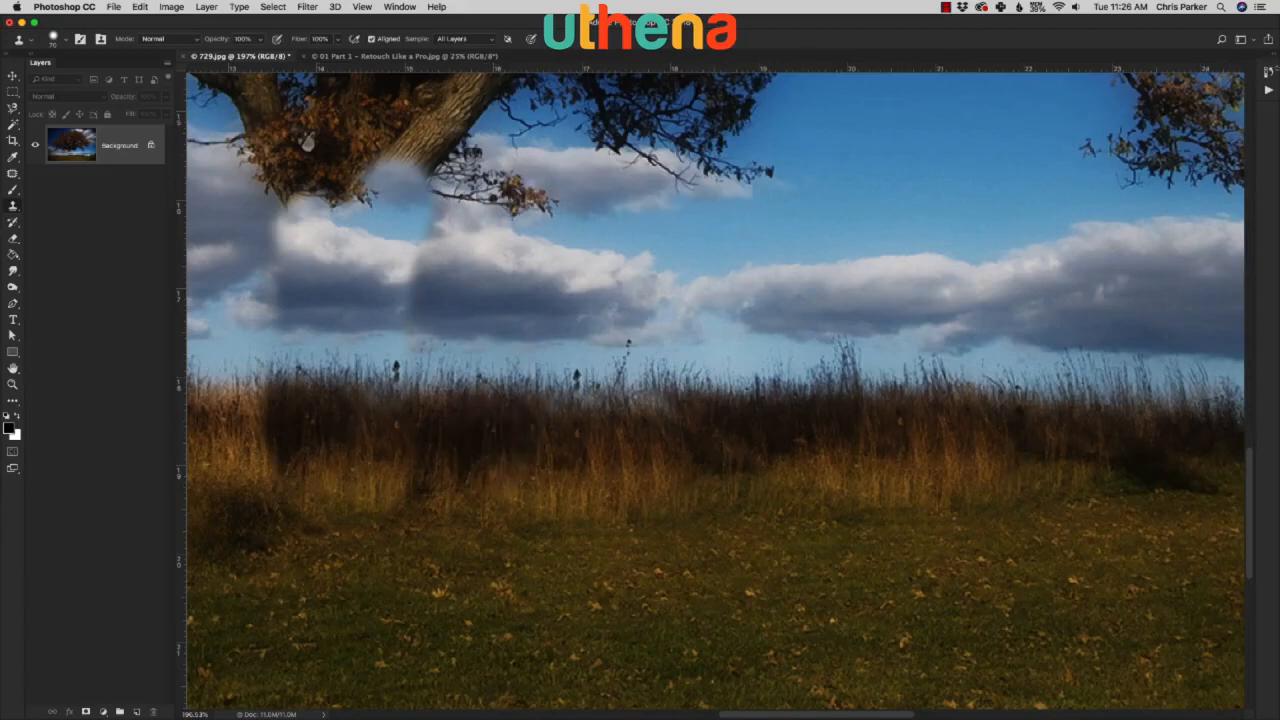
Step: Restore the tree photo to its opened state in the history
{"action": "left_click", "coordinate": [1266, 74]}
{"action": "left_click", "coordinate": [1163, 80]}
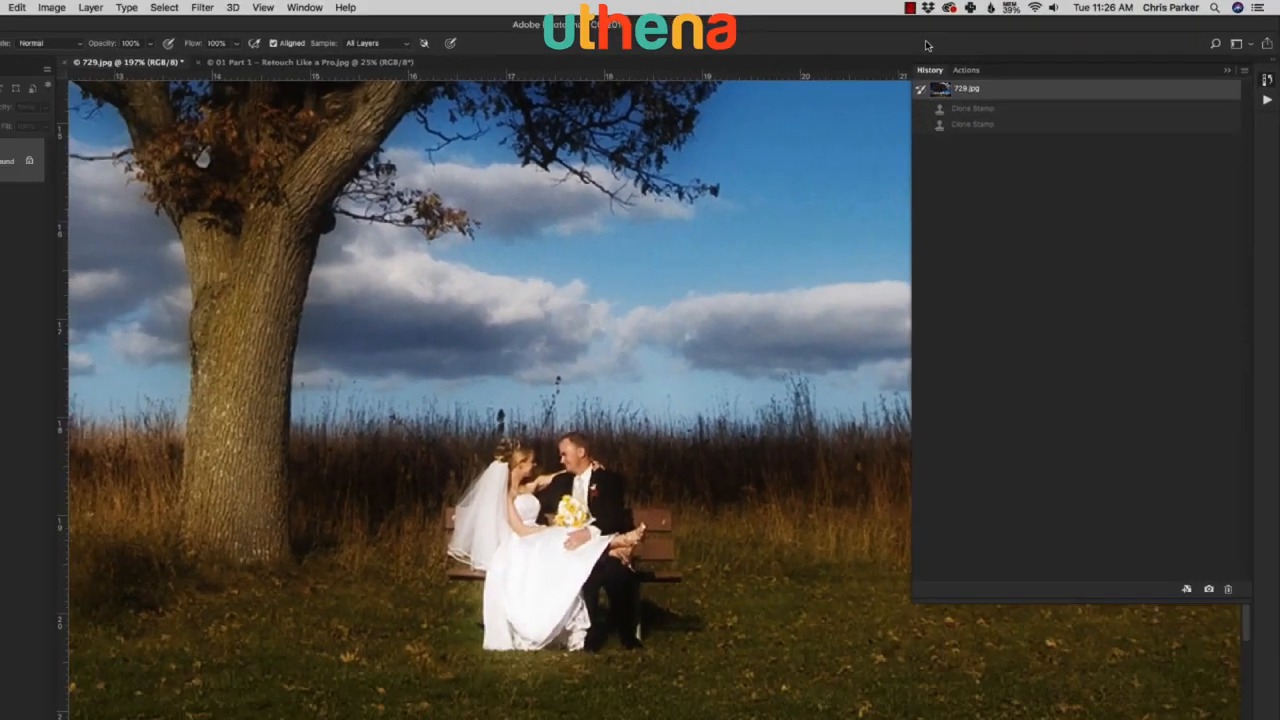
{"action": "left_click", "coordinate": [926, 46]}
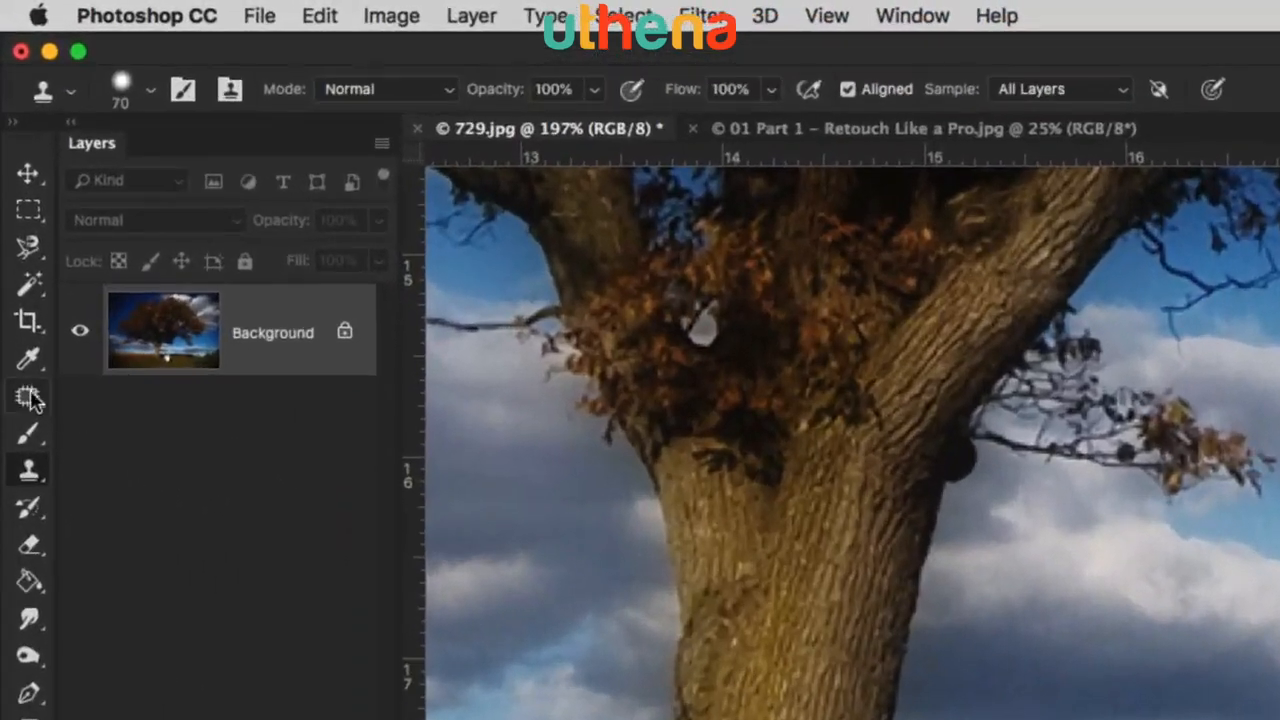
Step: Activate the Spot Healing Brush tool and switch to the portrait 01 Part 1 – Retouch Like a Pro.jpg
{"action": "left_click", "coordinate": [14, 174]}
{"action": "left_click", "coordinate": [100, 394]}
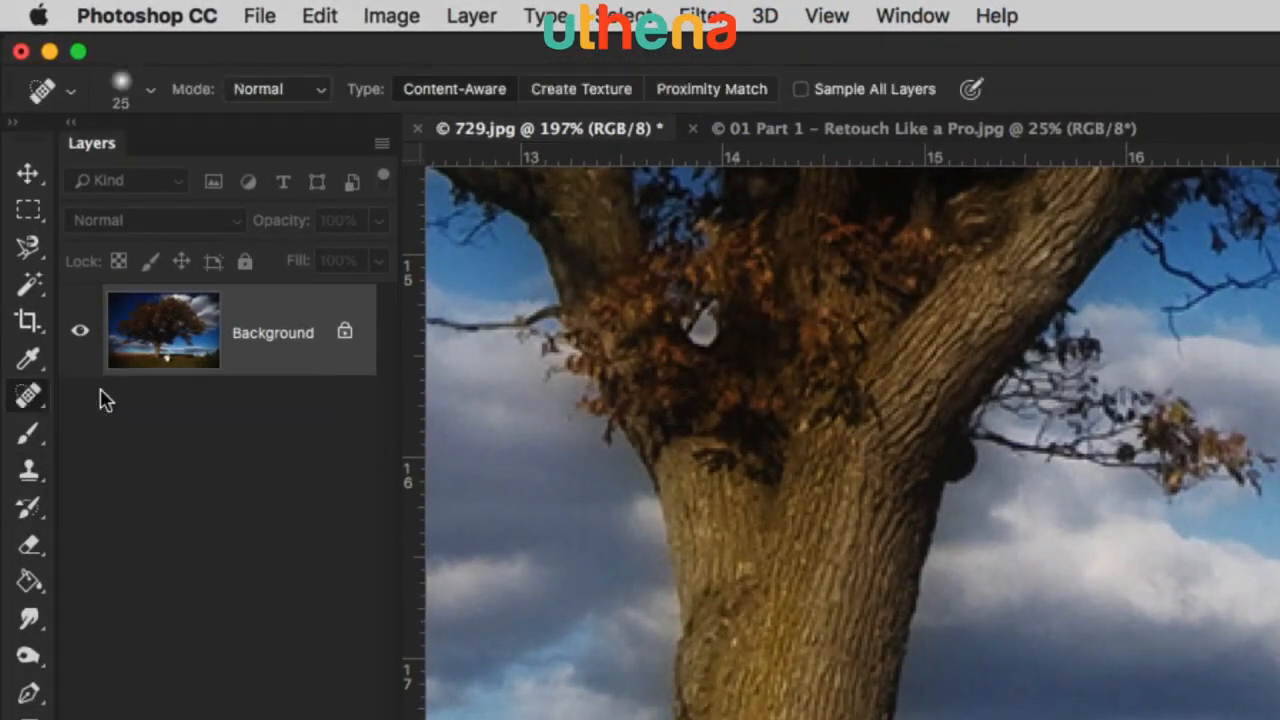
{"action": "left_click", "coordinate": [29, 398]}
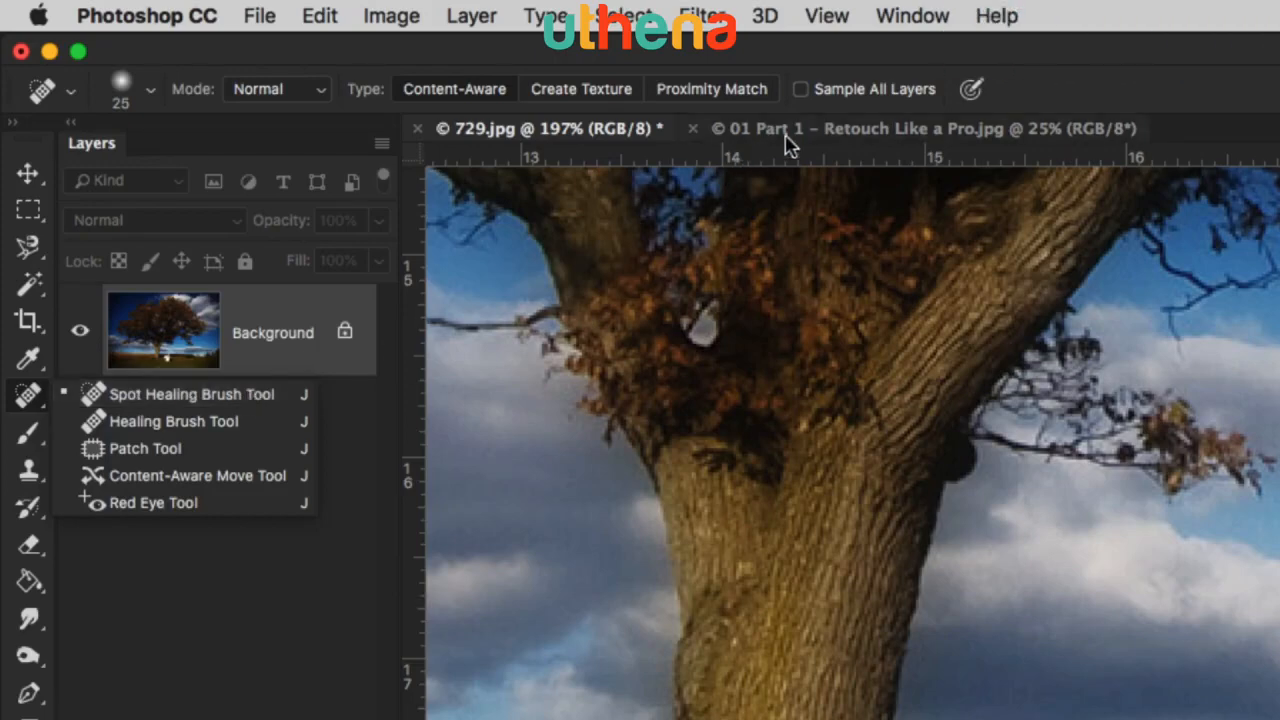
{"action": "left_click", "coordinate": [829, 128]}
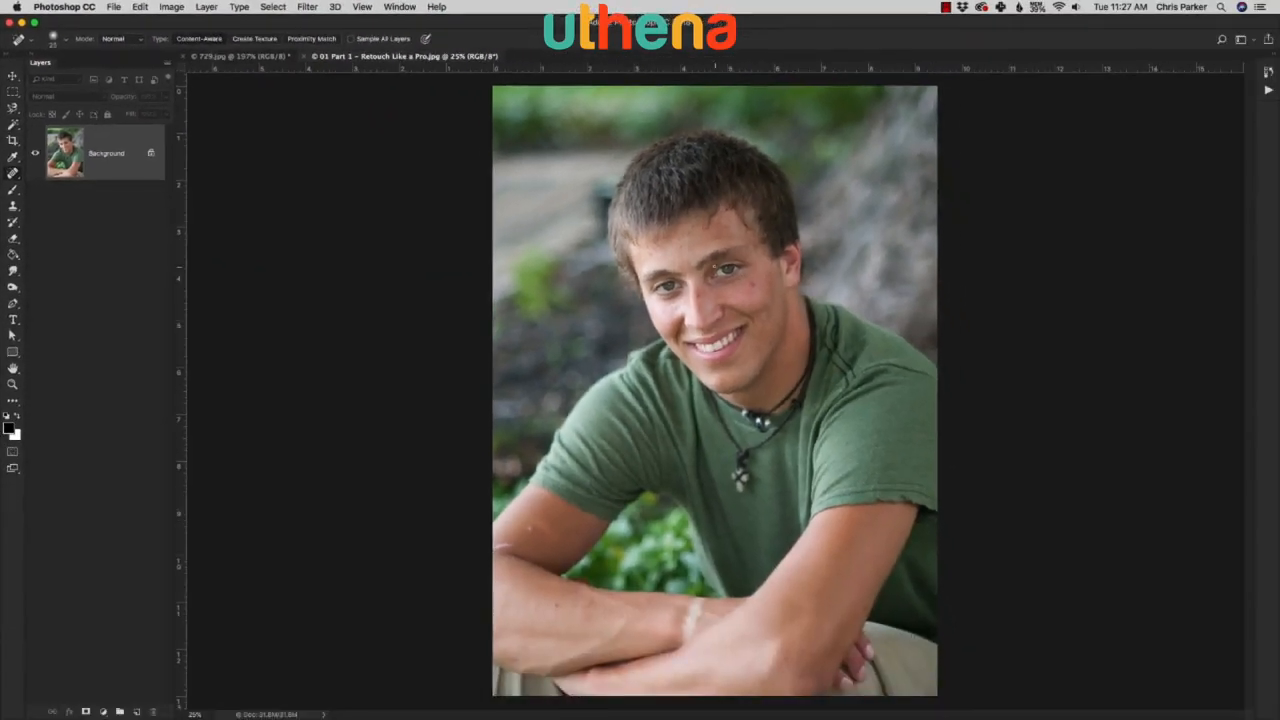
Step: Remove the blemishes on the young man's forehead, reddened cheek and nose bridge with the Spot Healing Brush
{"action": "key", "text": "z"}
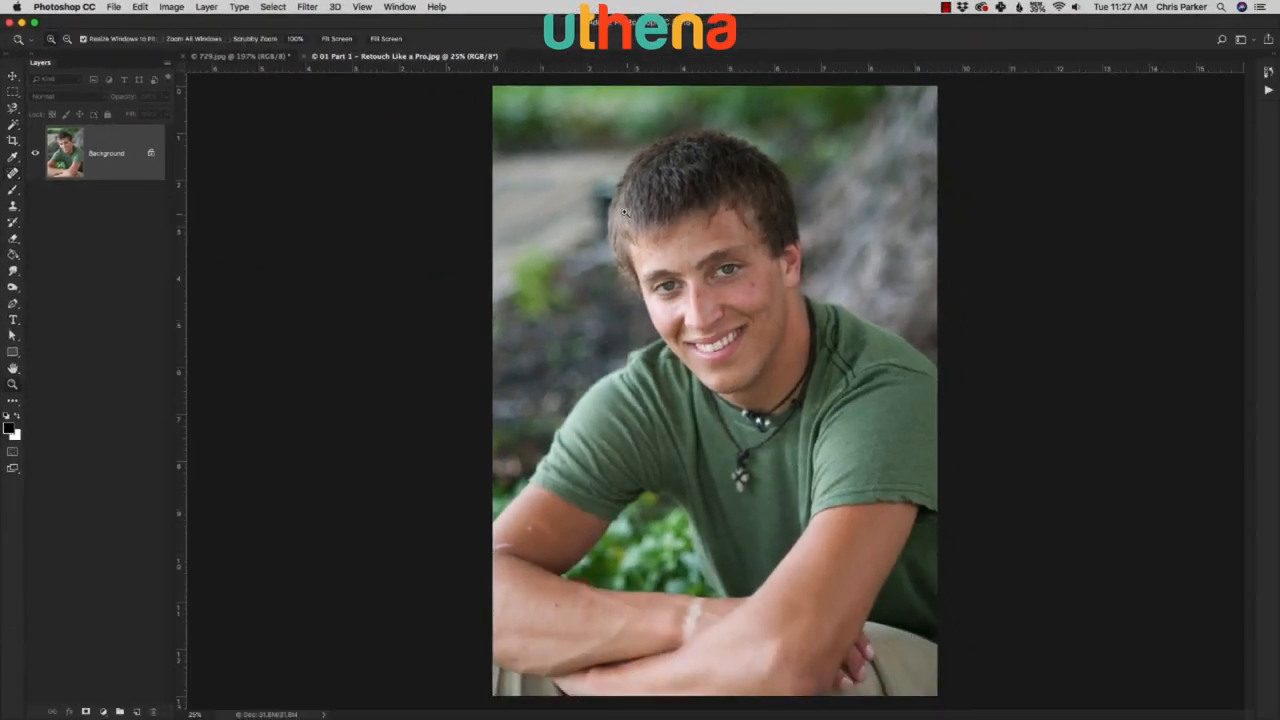
{"action": "left_click_drag", "start_coordinate": [622, 209], "coordinate": [840, 415]}
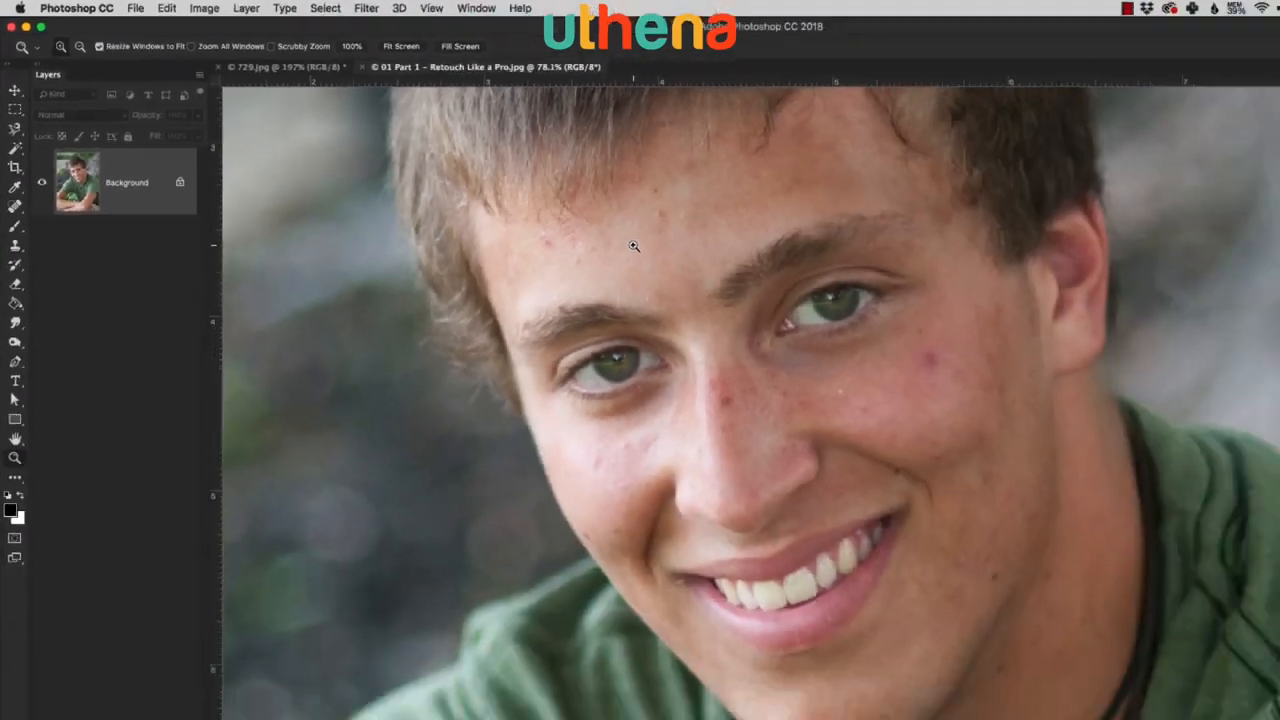
{"action": "key", "text": "j"}
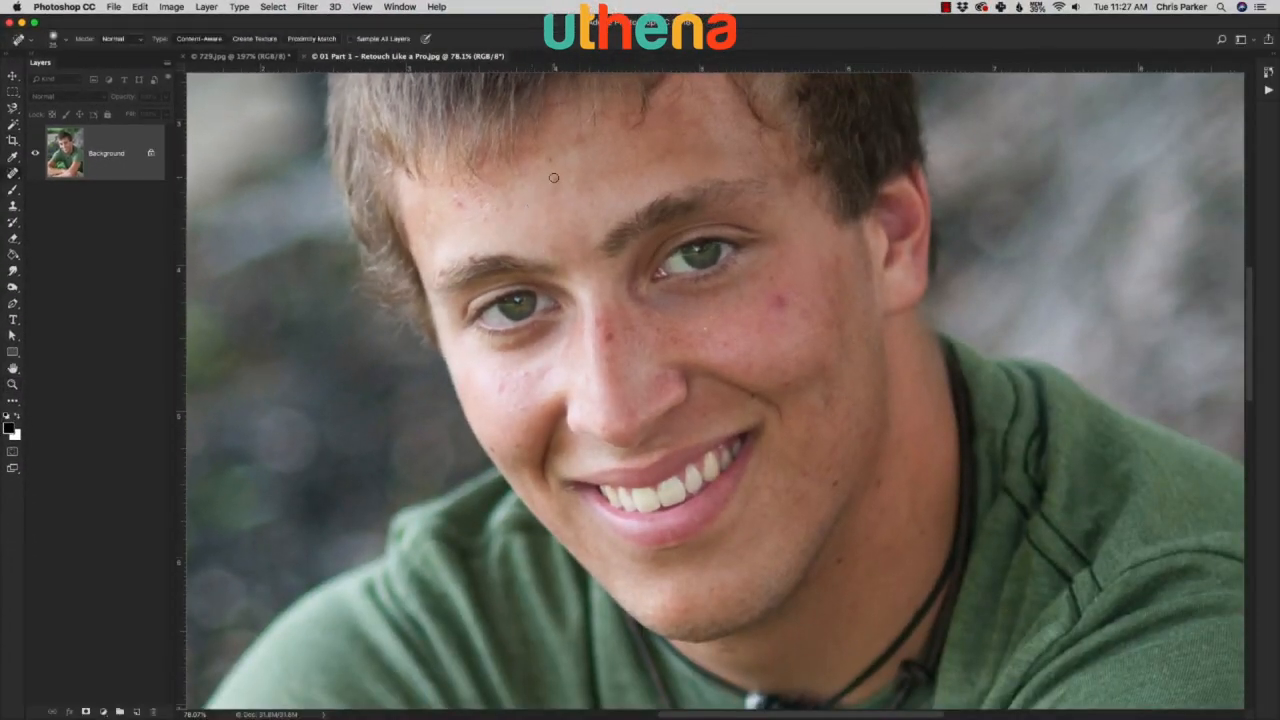
{"action": "left_click", "coordinate": [555, 179]}
{"action": "left_click_drag", "start_coordinate": [789, 299], "coordinate": [785, 304]}
{"action": "left_click_drag", "start_coordinate": [600, 336], "coordinate": [611, 338]}
{"action": "left_click", "coordinate": [598, 323]}
Step: Spot-heal the marks beside the smile line and the small spots on both cheeks
{"action": "left_click", "coordinate": [751, 394]}
{"action": "left_click", "coordinate": [705, 329]}
{"action": "left_click", "coordinate": [516, 445]}
{"action": "left_click", "coordinate": [518, 445]}
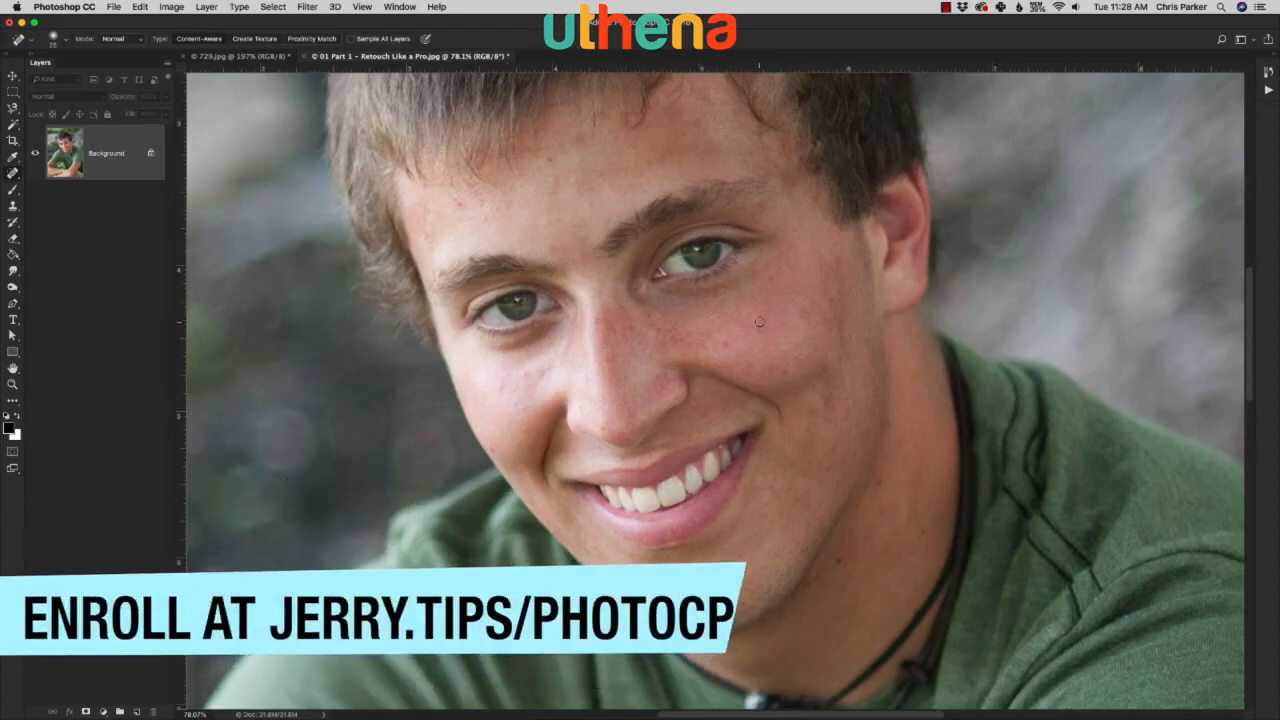
{"action": "left_click", "coordinate": [522, 374]}
{"action": "mouse_move", "coordinate": [516, 372]}
{"action": "left_mouse_down"}
{"action": "mouse_move", "coordinate": [500, 396]}
{"action": "mouse_move", "coordinate": [517, 387]}
{"action": "mouse_move", "coordinate": [506, 380]}
{"action": "left_mouse_up"}
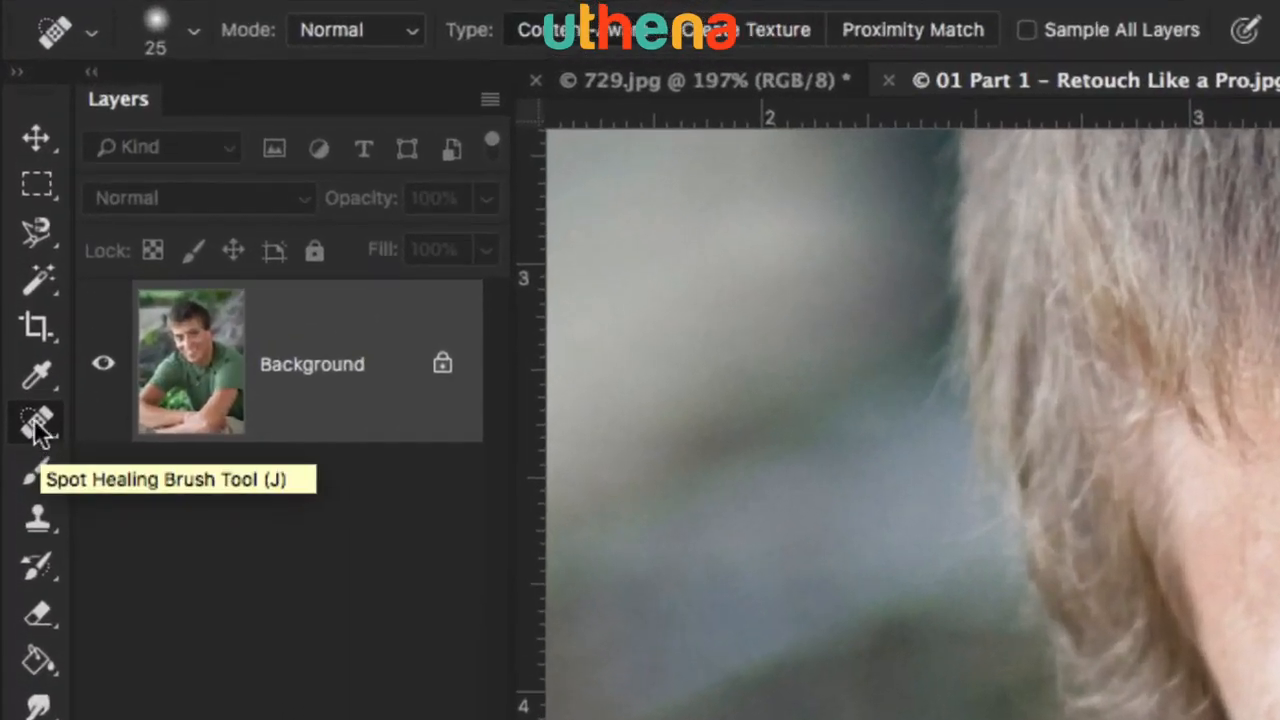
Step: Activate the Healing Brush tool, sample clear forehead skin and heal the spot above the eyebrow
{"action": "left_click", "coordinate": [36, 422]}
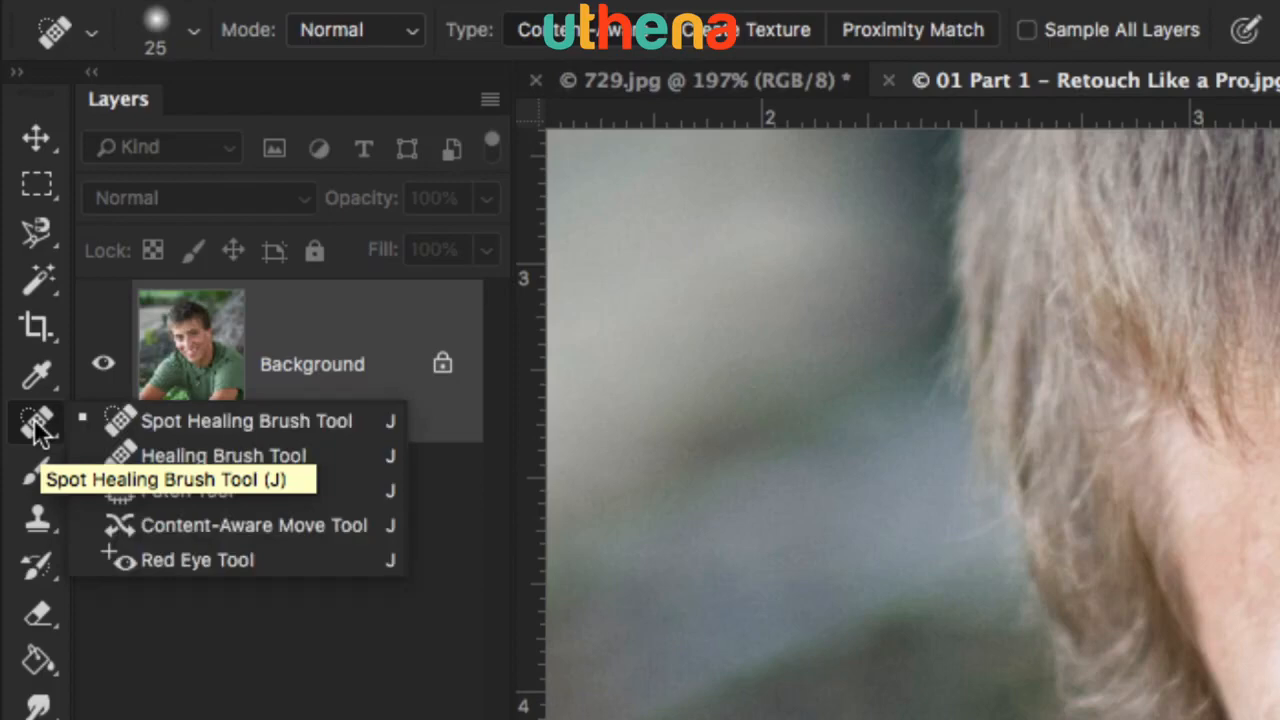
{"action": "left_click", "coordinate": [155, 455]}
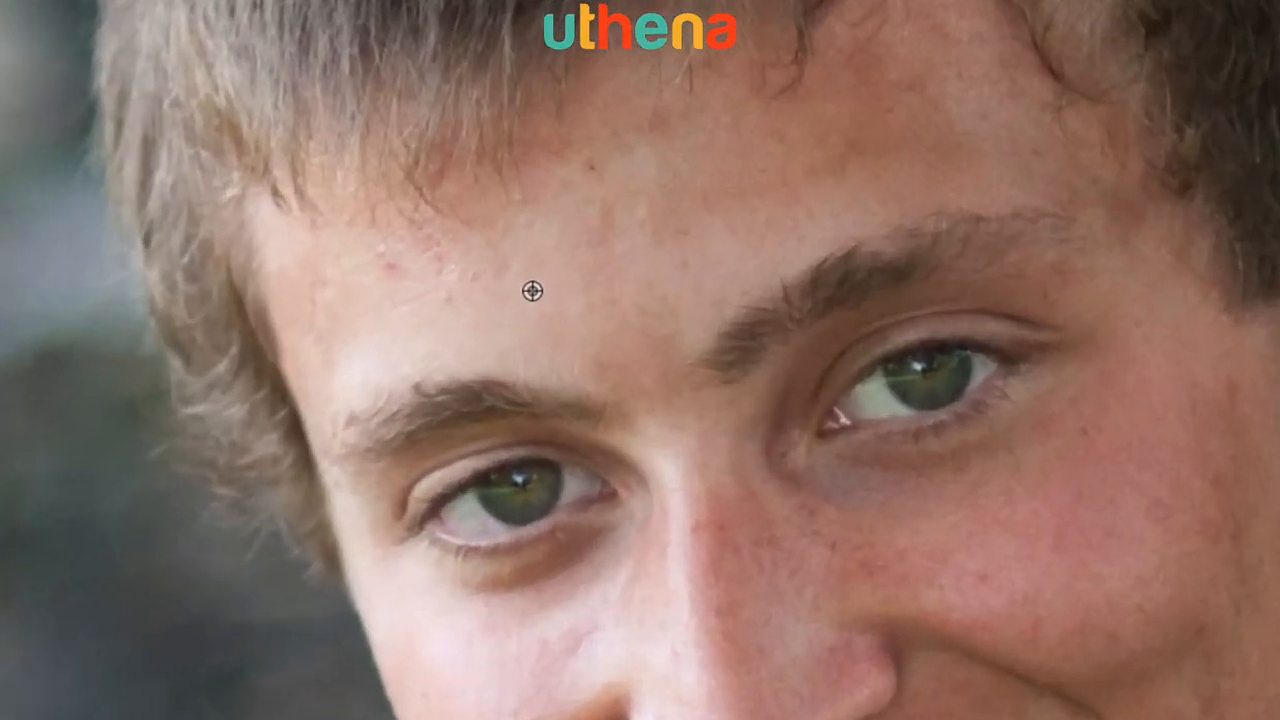
{"action": "left_click", "coordinate": [532, 291], "text": "alt"}
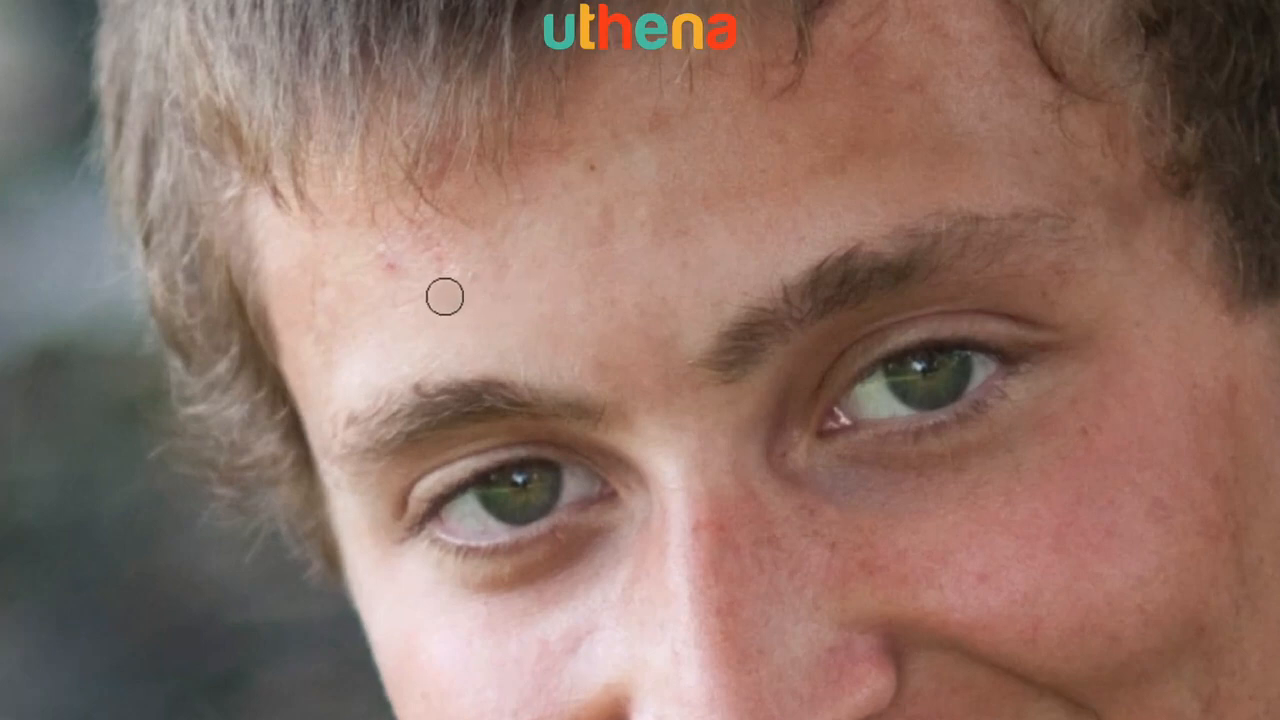
{"action": "left_click", "coordinate": [447, 300]}
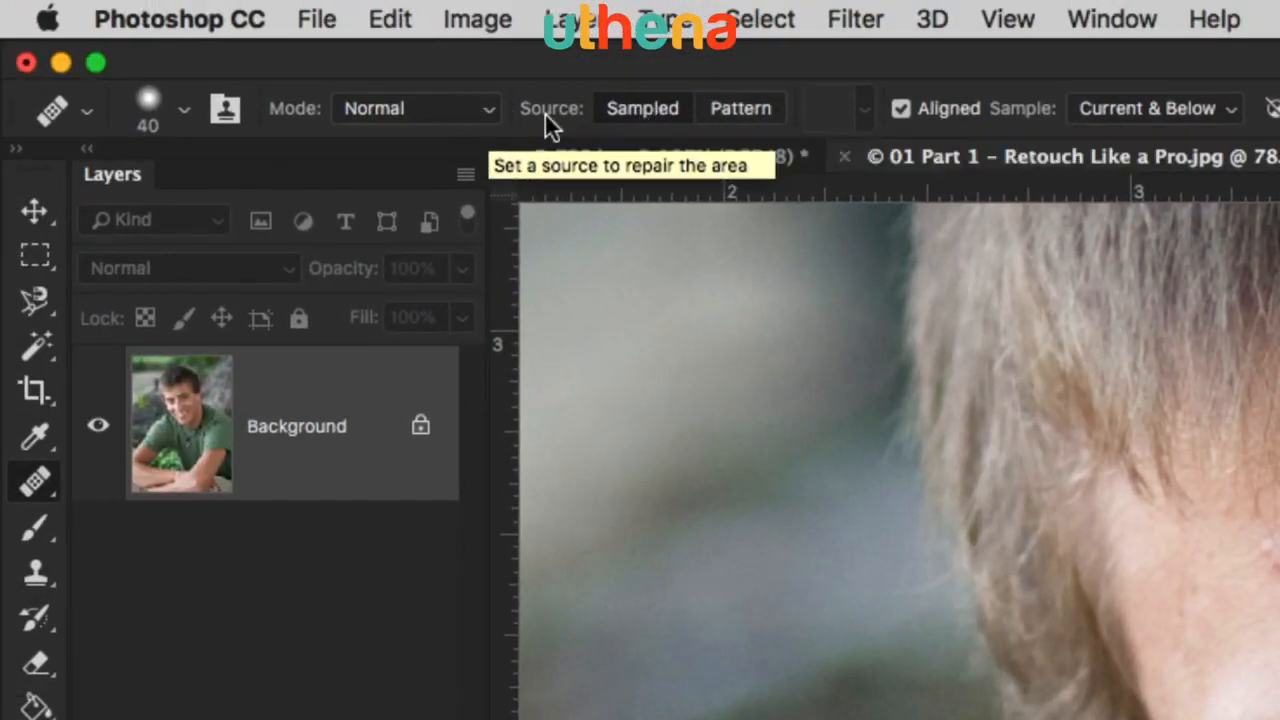
{"action": "left_click", "coordinate": [490, 110]}
{"action": "left_click", "coordinate": [490, 112]}
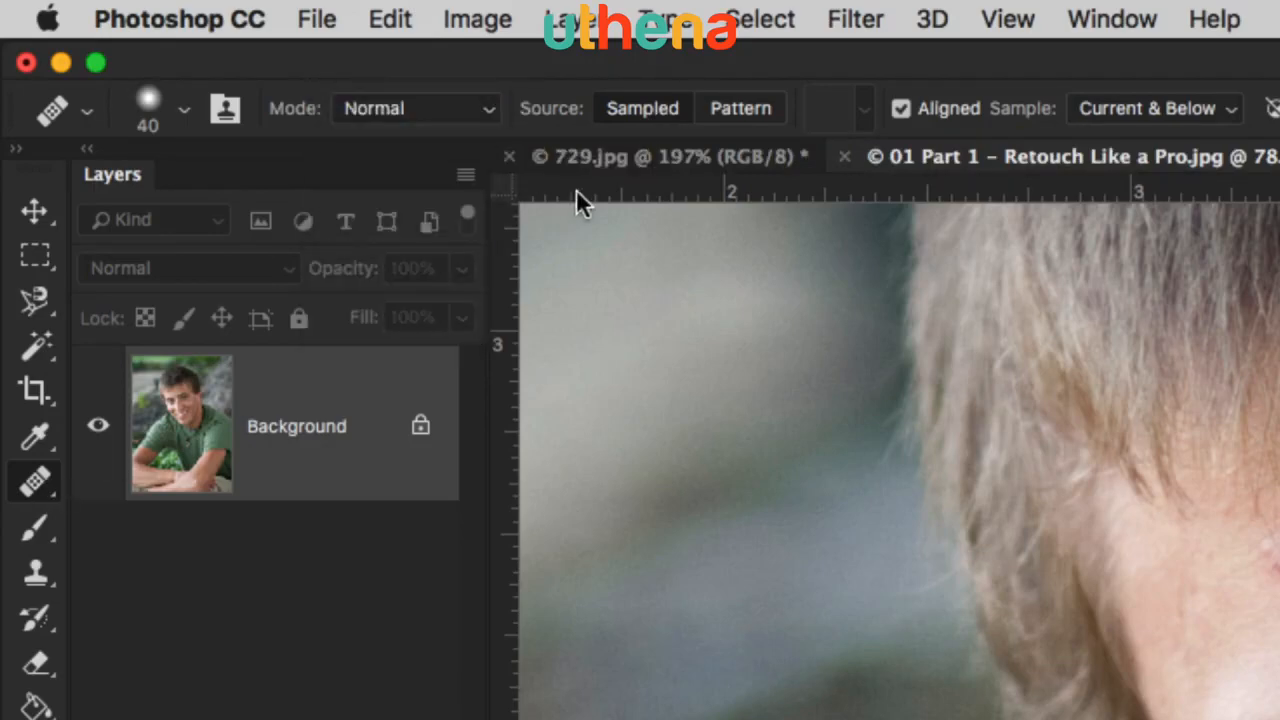
Step: Switch back to the tree photo 729.jpg and activate the Patch tool
{"action": "left_click", "coordinate": [649, 159]}
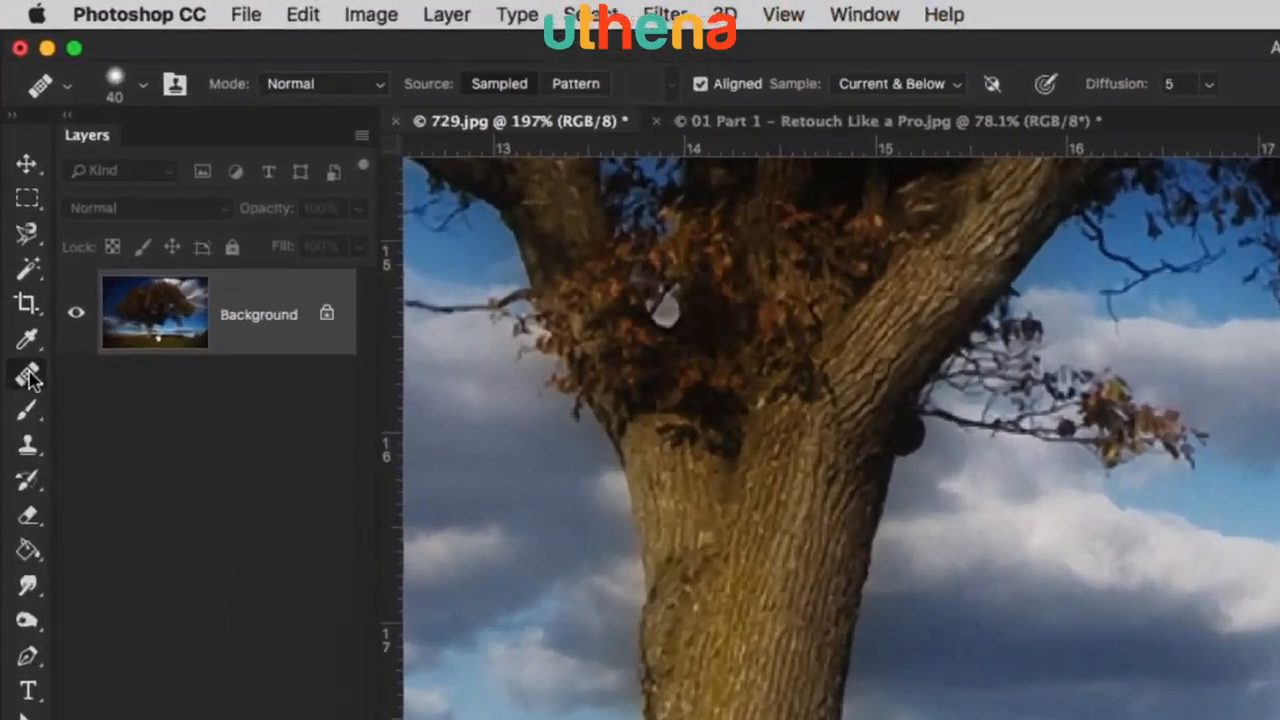
{"action": "left_click", "coordinate": [16, 205]}
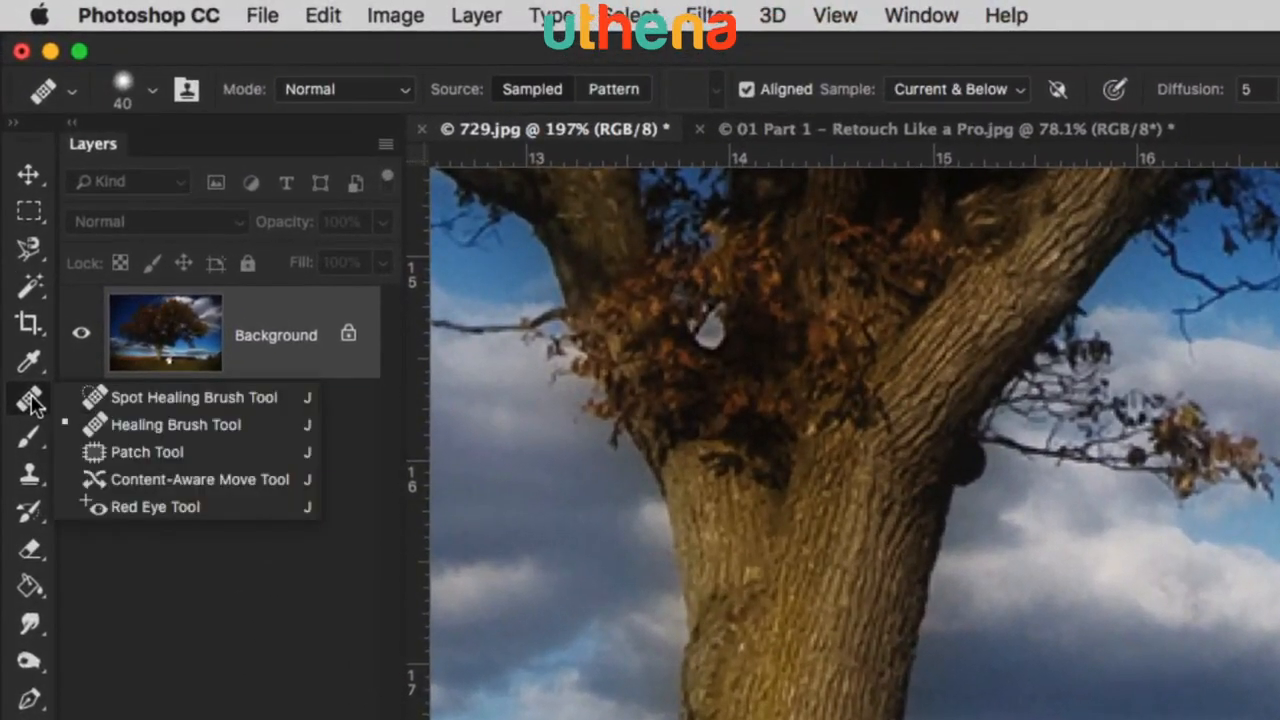
{"action": "left_click", "coordinate": [140, 452]}
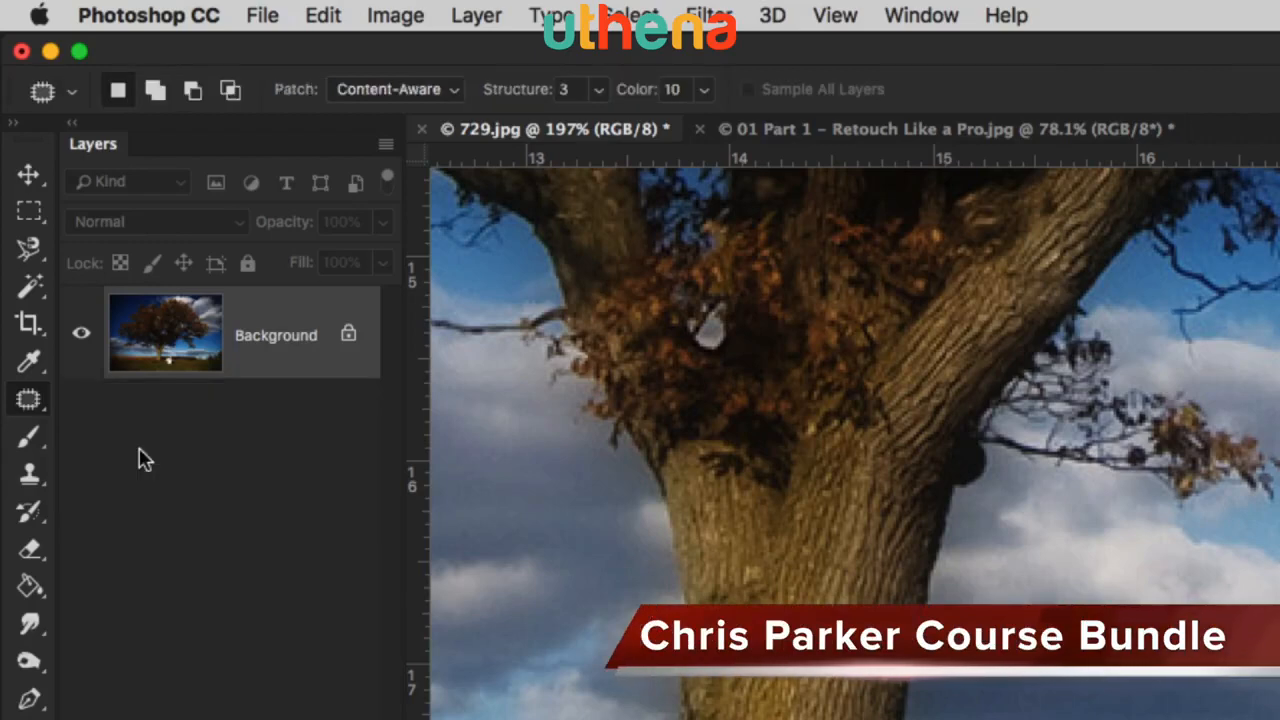